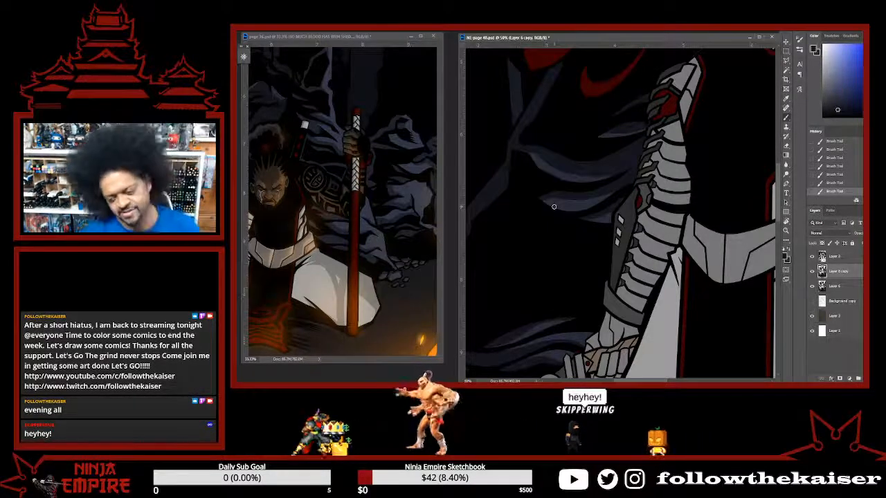
Look over the page's figure and rocky background, from the masked face down to the feet.
left_click_drag(572, 181, 583, 276)
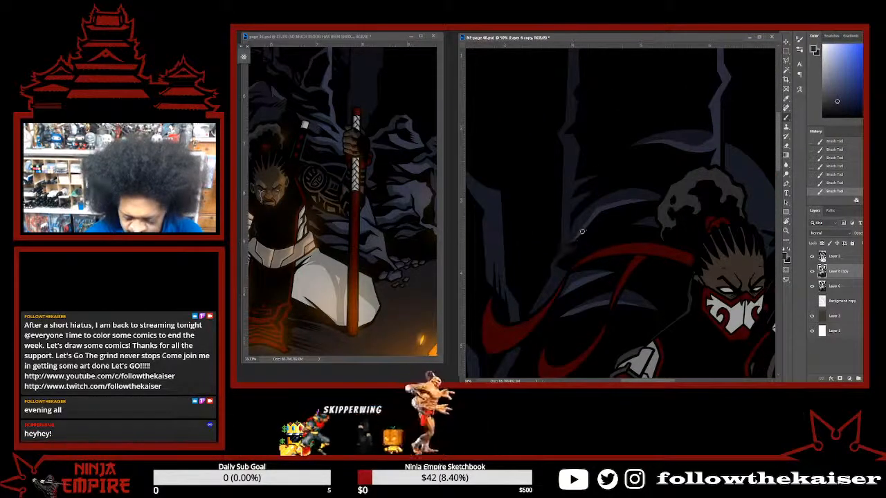
left_click_drag(603, 213, 458, 163)
scroll(694, 251, "down", 3)
left_click_drag(692, 256, 686, 132)
left_click_drag(654, 318, 672, 212)
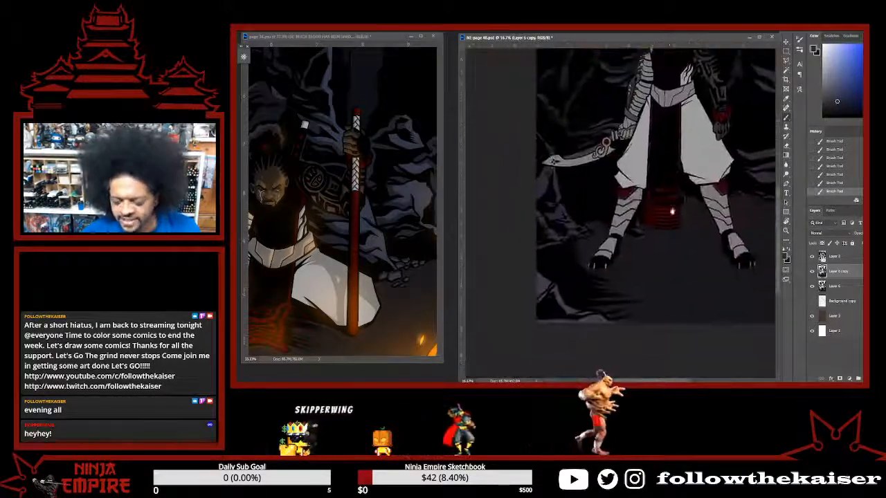
left_click_drag(670, 270, 604, 319)
left_click_drag(695, 227, 614, 320)
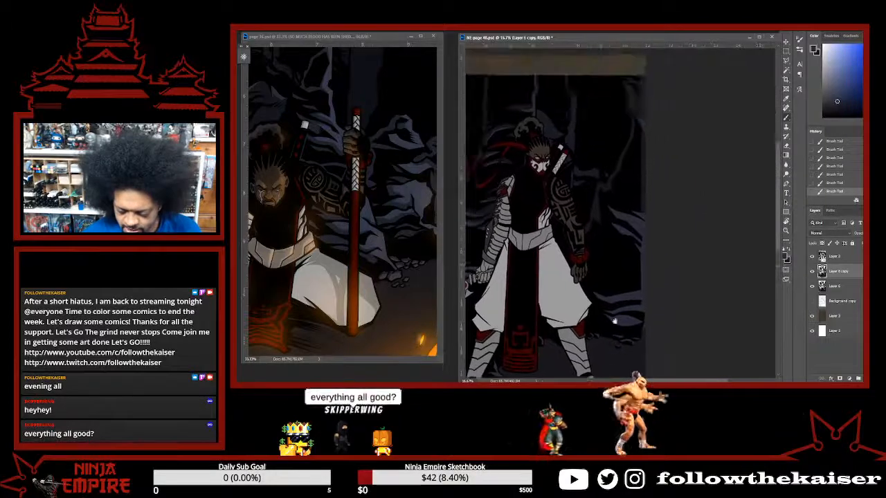
Brush darker shading onto the pointed rock spikes along the page's edge beside the beaded hand, using a sampled blue-grey.
left_click(593, 210, "alt")
key("r")
left_click_drag(660, 227, 590, 304)
scroll(640, 215, "up", 3)
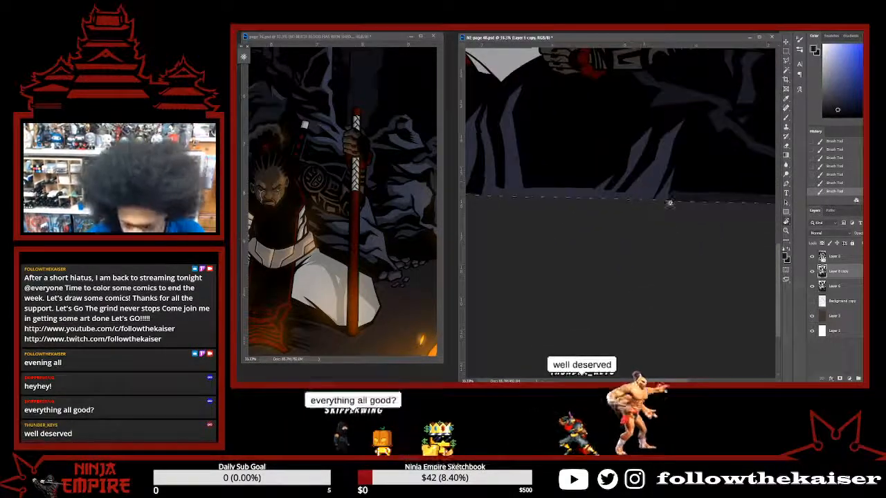
left_click_drag(639, 173, 672, 188)
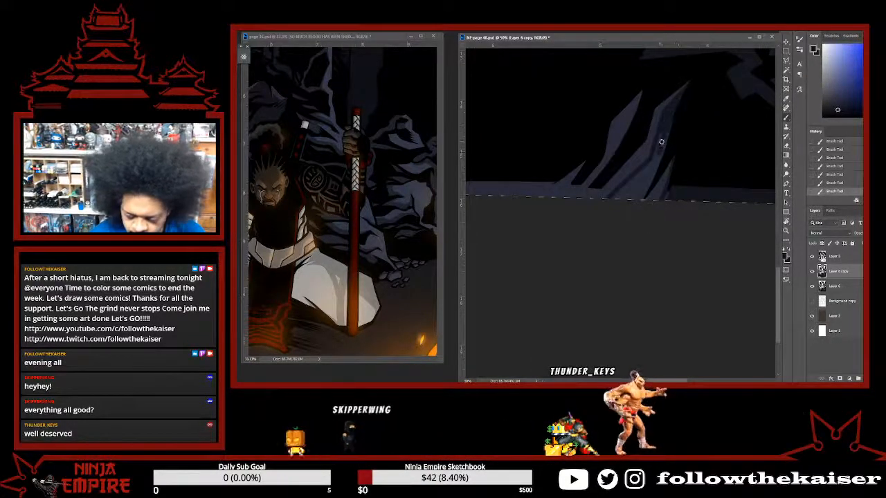
key("ctrl+z")
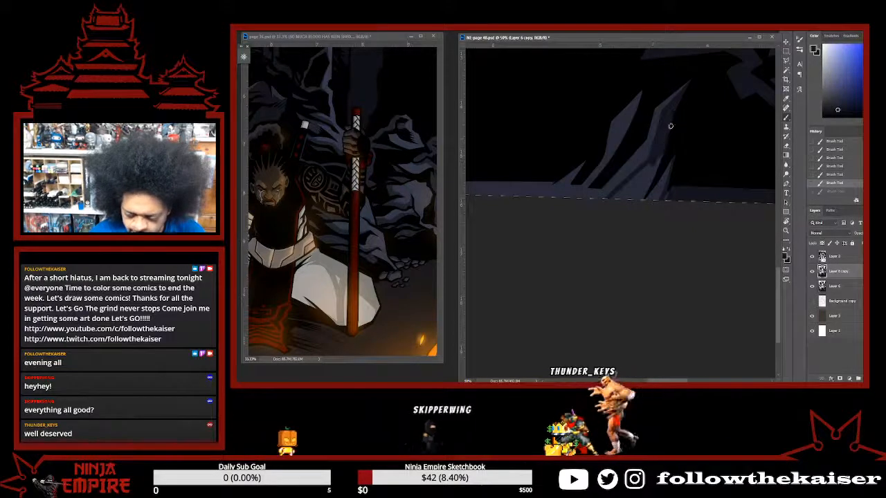
key("ctrl+shift+z")
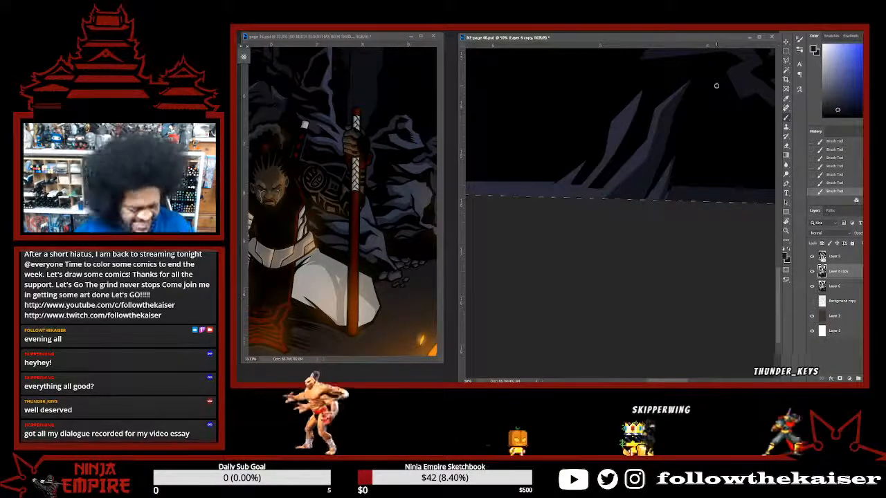
left_click_drag(715, 184, 629, 110)
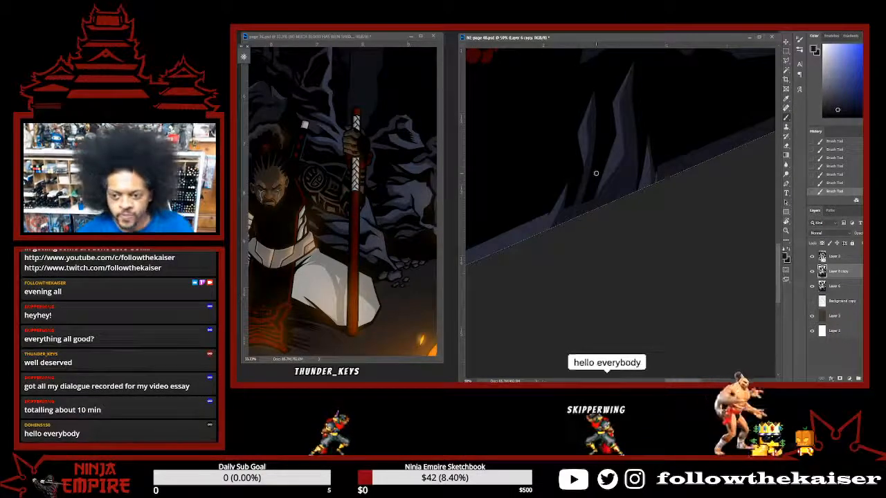
key("e")
key("r")
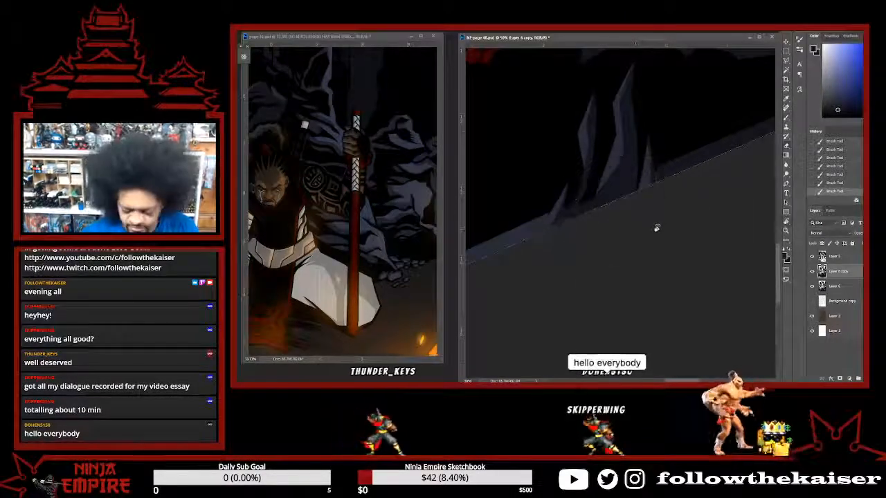
left_click_drag(657, 229, 641, 186)
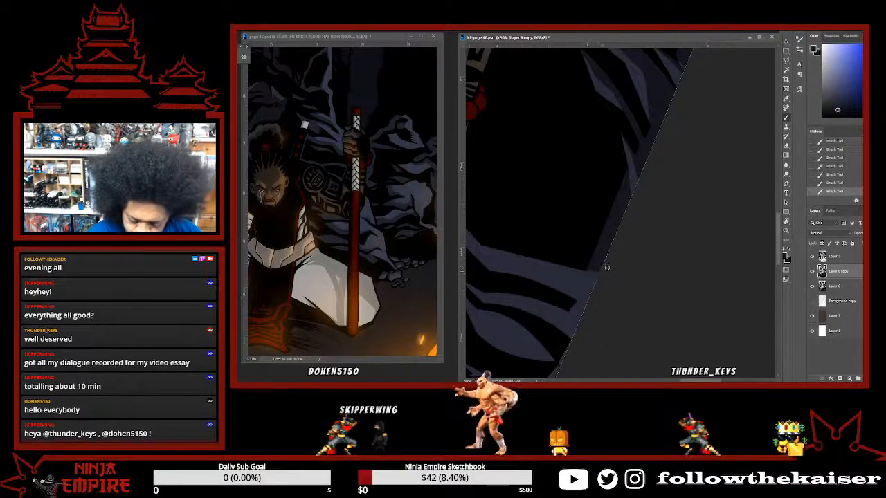
Sample the rock tones and brush shadows along the long curved rock strip below the beaded hand.
scroll(644, 243, "up", 5)
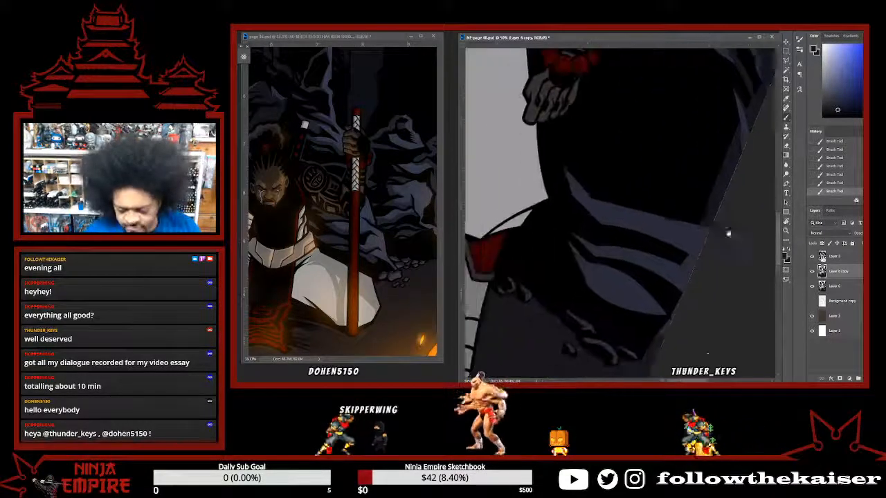
key("r")
mouse_move(672, 275)
left_mouse_down()
mouse_move(639, 301)
mouse_move(562, 271)
left_mouse_up()
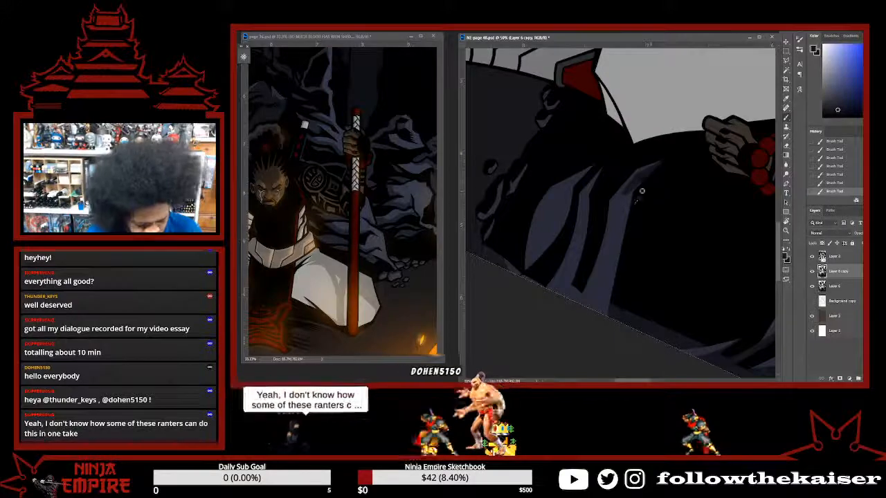
left_click(632, 190, "alt")
left_click(621, 194, "alt")
left_click_drag(620, 194, 642, 160)
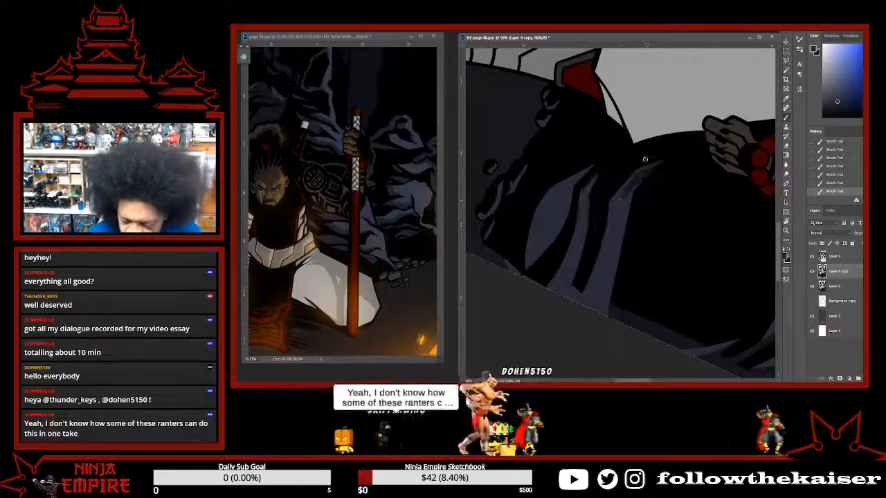
left_click(638, 180, "alt")
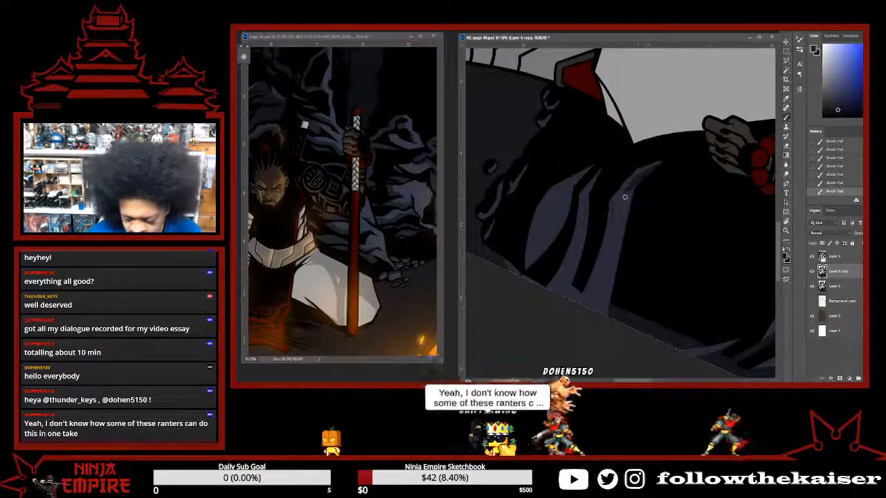
left_click_drag(621, 201, 601, 284)
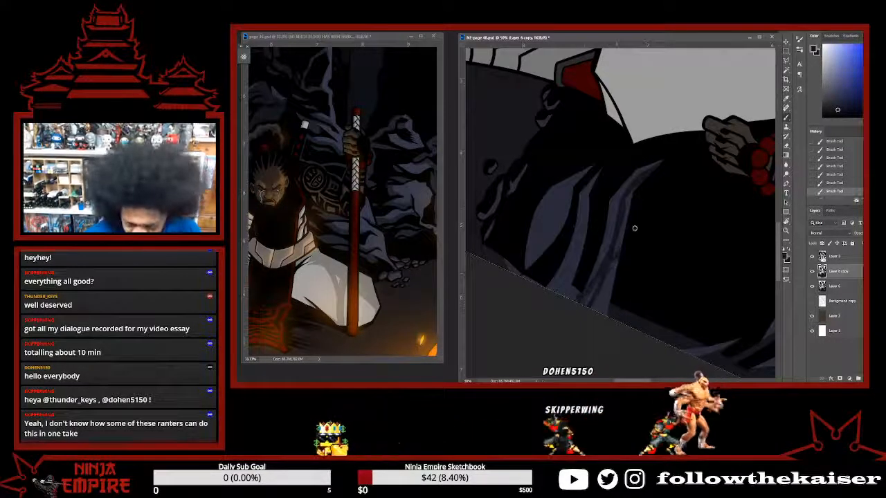
left_click_drag(651, 169, 608, 294)
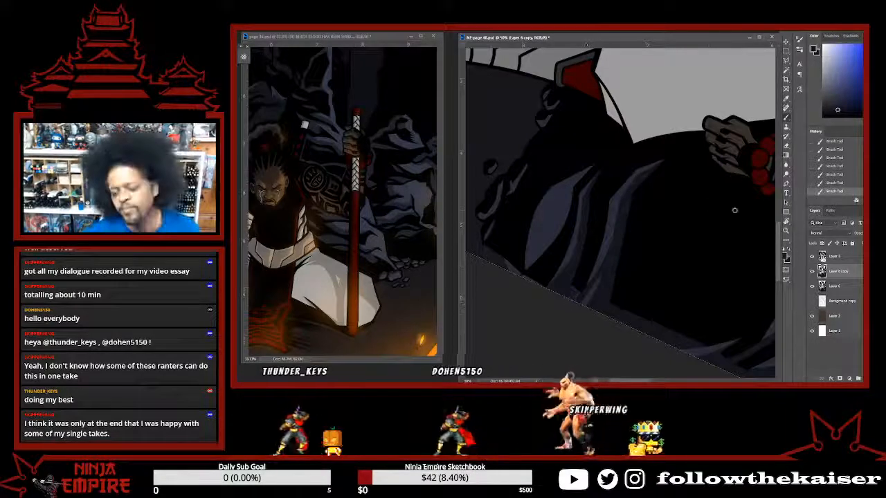
Shade the leaf-shaped rock facet and its neighbouring strips beside the white trouser leg.
key("r")
mouse_move(660, 233)
left_mouse_down()
mouse_move(556, 60)
mouse_move(669, 304)
mouse_move(676, 136)
mouse_move(589, 236)
left_mouse_up()
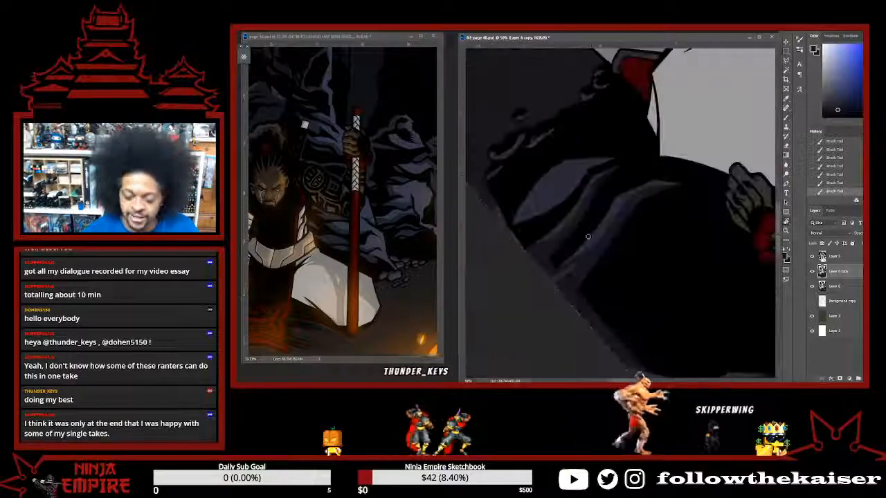
left_click_drag(665, 161, 599, 148)
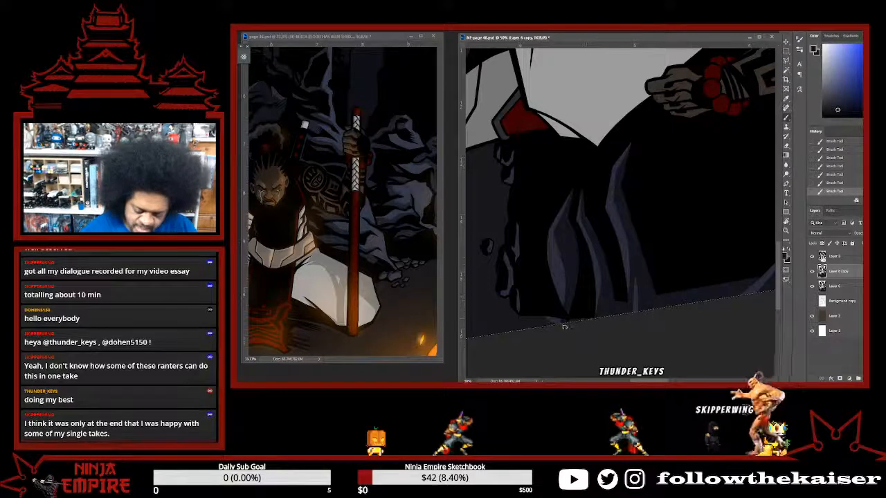
key("r")
left_click_drag(556, 319, 629, 234)
key("ctrl+plus")
left_click_drag(640, 269, 611, 198)
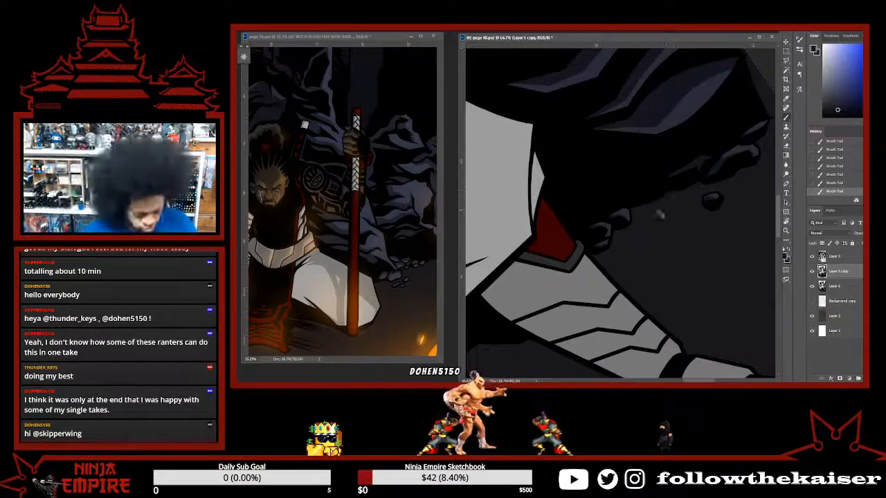
Rework the small rock between the red-patterned sash and the armoured leg, undoing stray strokes and repainting with a sampled tone.
scroll(660, 215, "down", 5)
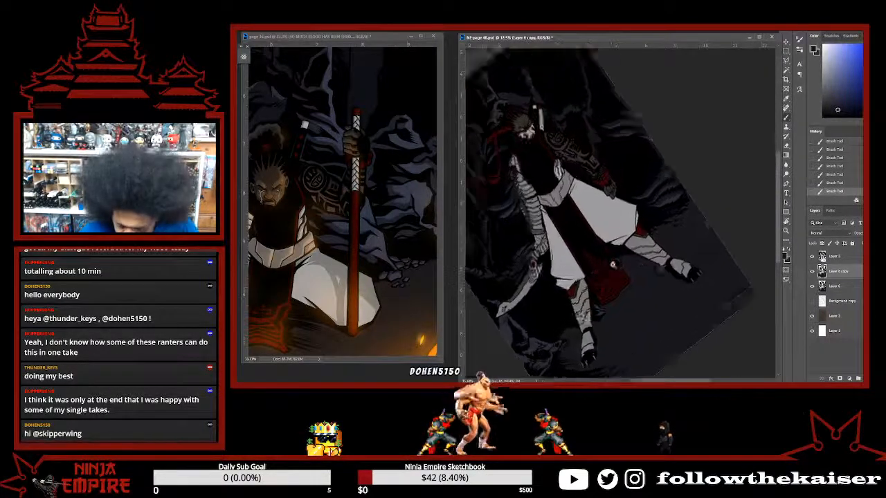
scroll(612, 264, "up", 3)
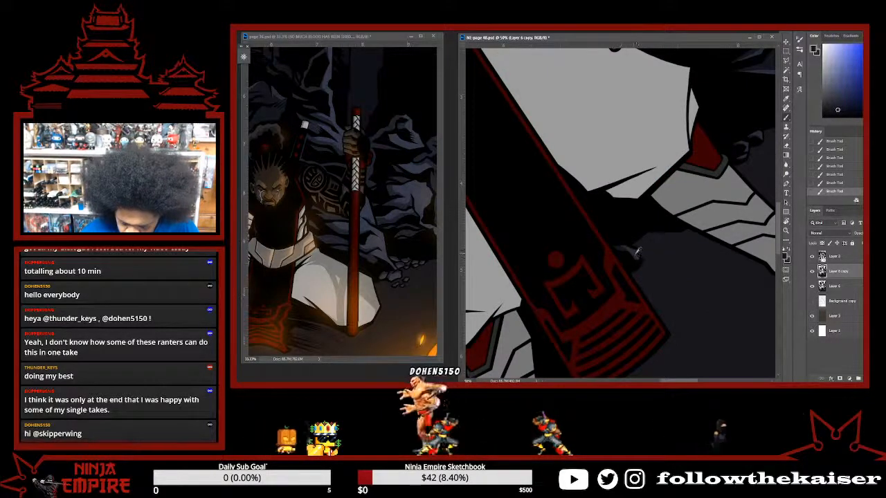
key("ctrl+z")
key("ctrl+z")
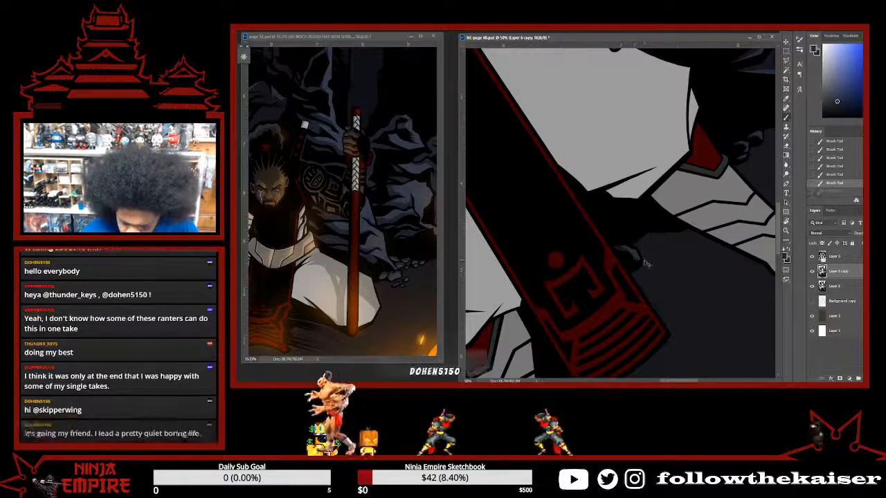
left_click(642, 255, "alt")
mouse_move(641, 253)
left_mouse_down()
mouse_move(629, 251)
mouse_move(676, 180)
left_mouse_up()
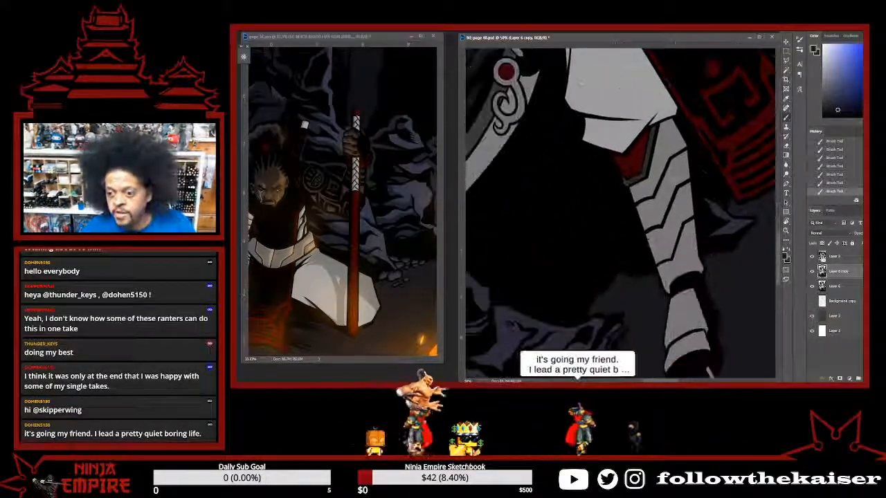
Bring up the rocks on page 36 as reference, and Magic Wand select the rocks and dark areas around the sword on page 40.
scroll(609, 235, "down", 3)
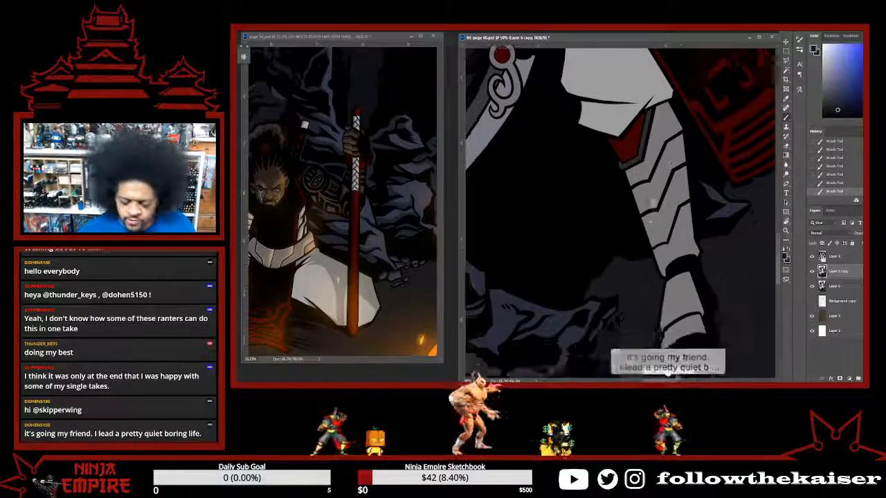
left_click_drag(595, 254, 629, 260)
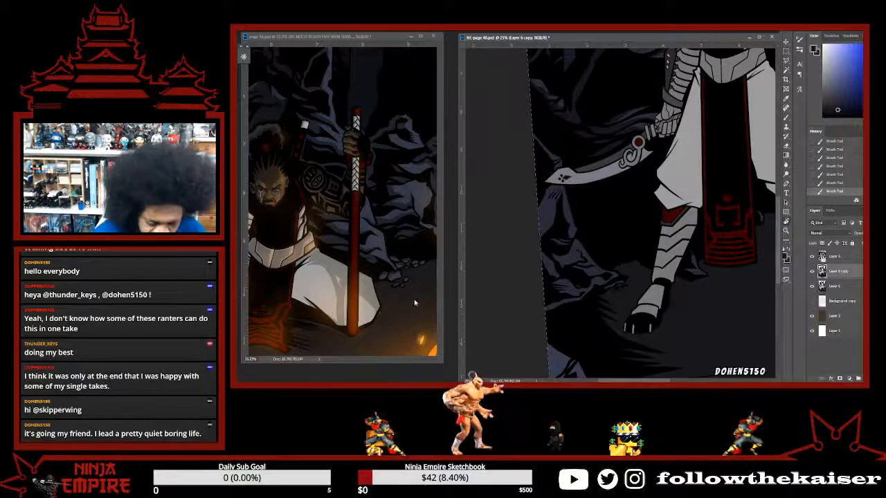
left_click_drag(431, 208, 387, 336)
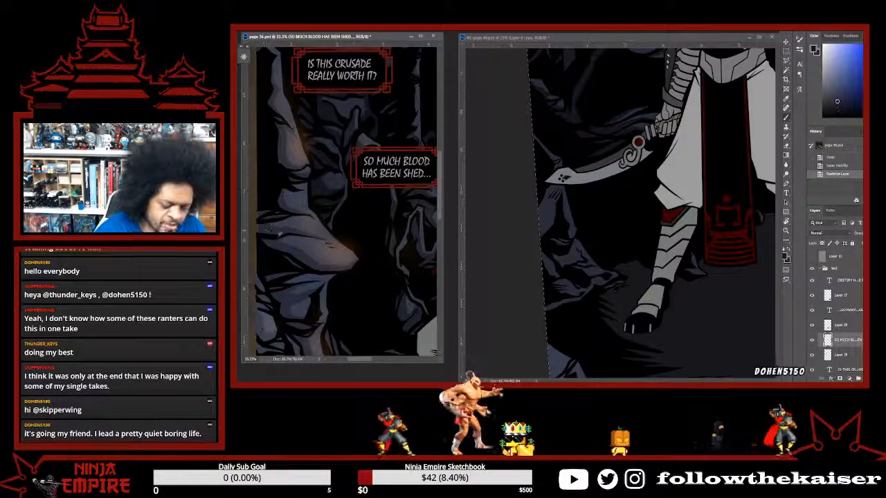
left_click(560, 222)
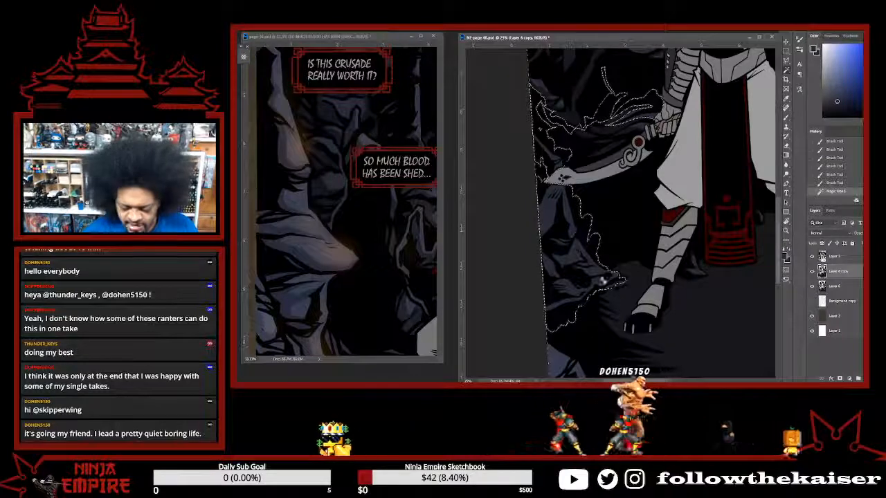
left_click(588, 227, "shift")
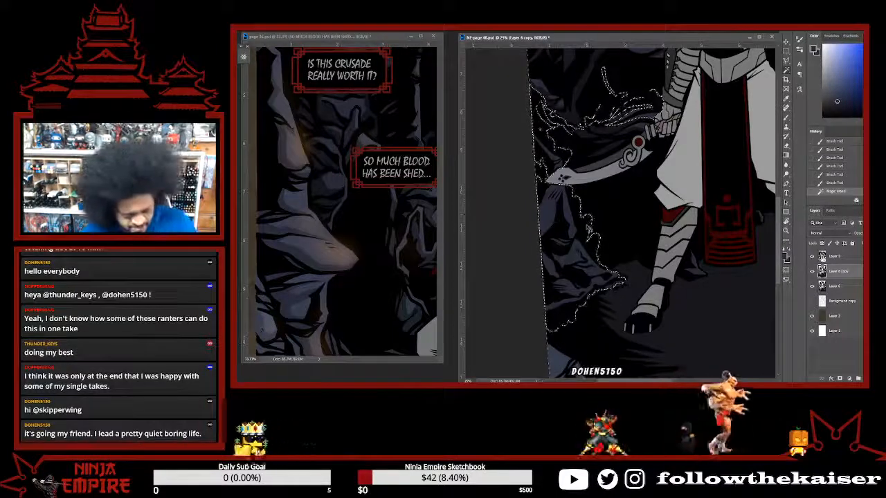
left_click(611, 190, "shift")
Retouch the thin rock sliver just above the sword tip with short brush strokes, undoing the unwanted ones.
scroll(557, 169, "up", 1)
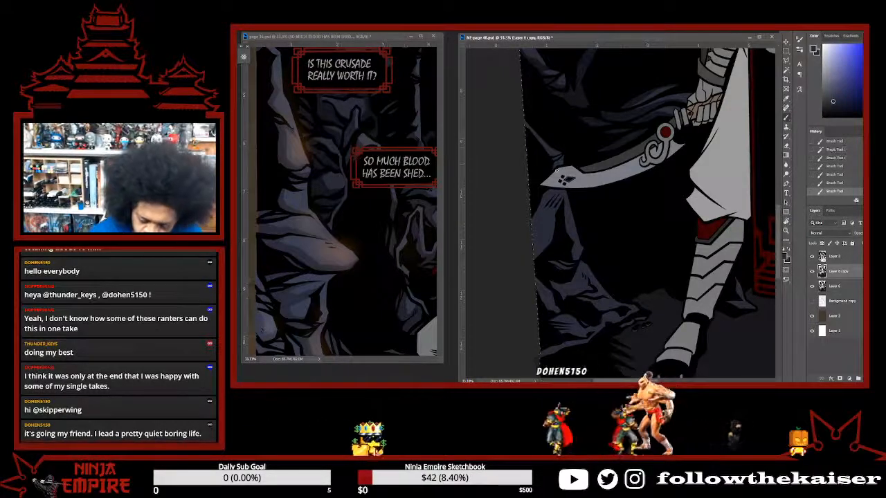
key("ctrl+z")
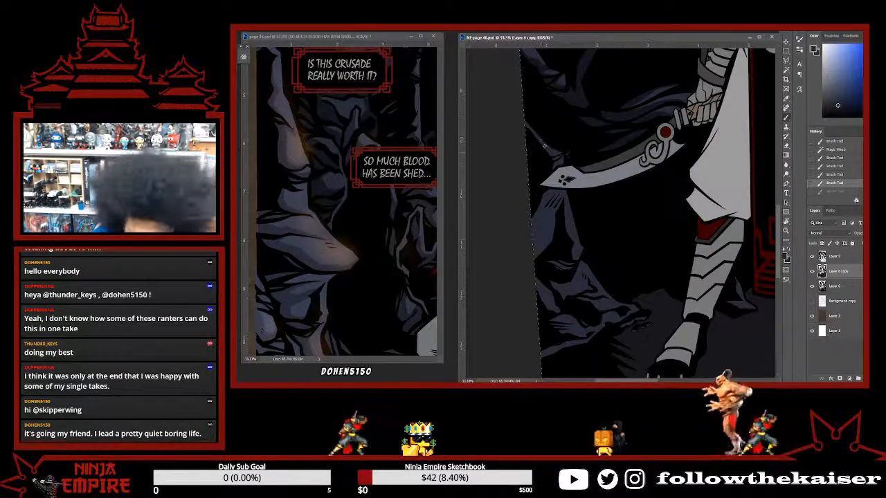
left_click(550, 145)
left_click_drag(551, 144, 563, 161)
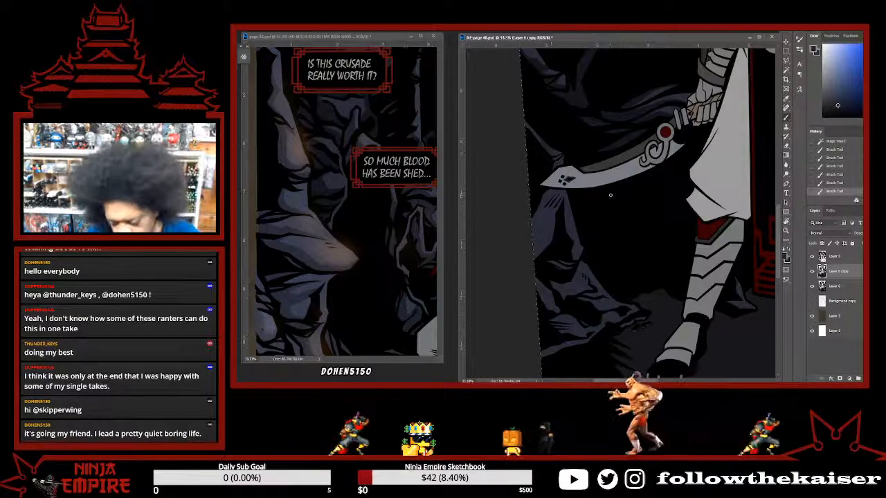
key("ctrl+z")
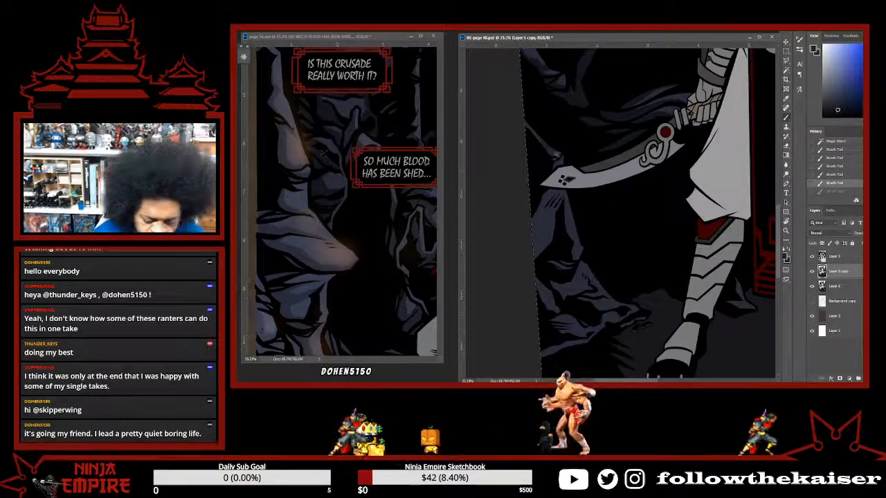
left_click(552, 160)
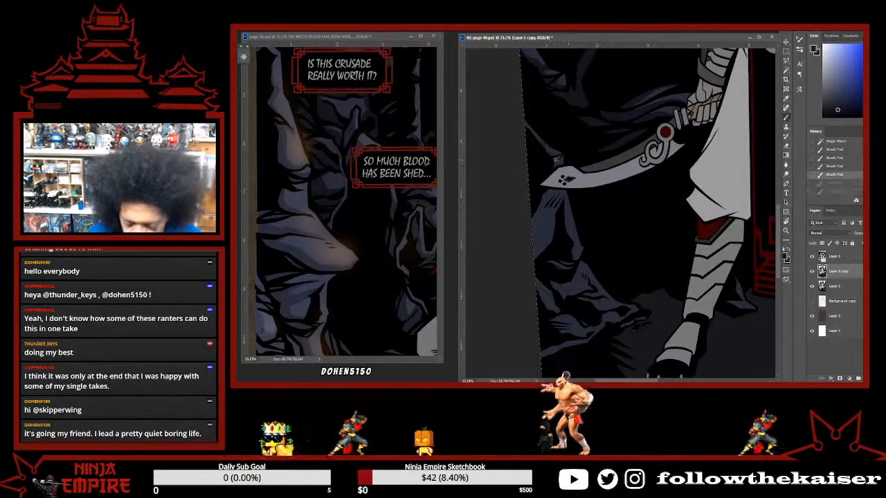
mouse_move(555, 153)
left_mouse_down()
mouse_move(562, 161)
mouse_move(556, 156)
left_mouse_up()
left_click(566, 155, "alt")
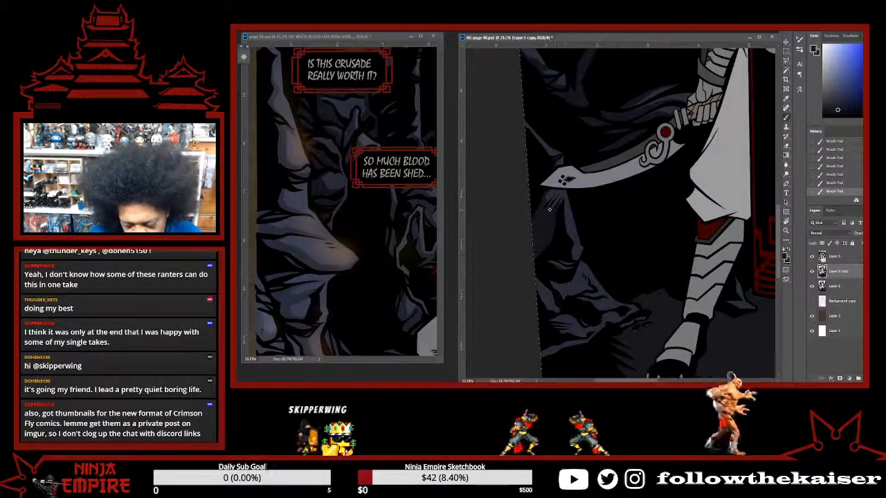
Undo the latest brush strokes on the rock below the sword tip.
key("ctrl+z")
key("ctrl+z")
key("ctrl+z")
key("ctrl+z")
key("ctrl+z")
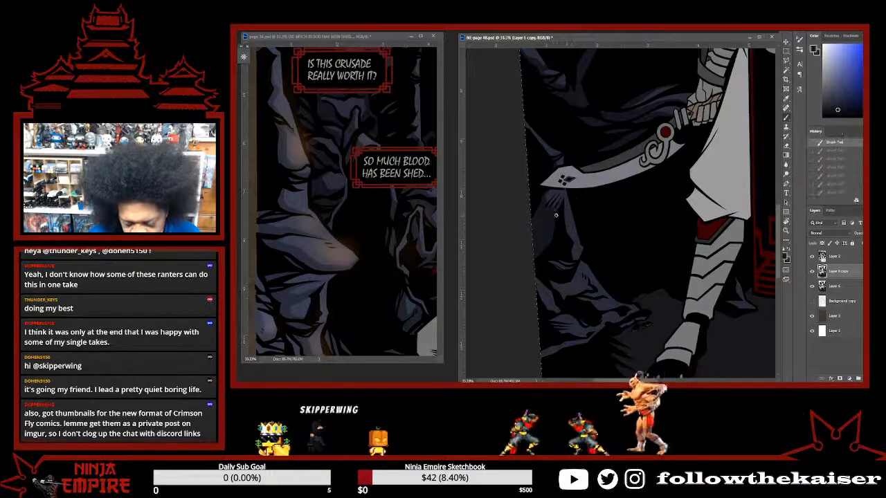
Redo the undone brush strokes on the rock below the sword tip.
key("ctrl+shift+z")
key("ctrl+shift+z")
key("ctrl+shift+z")
key("ctrl+shift+z")
key("ctrl+shift+z")
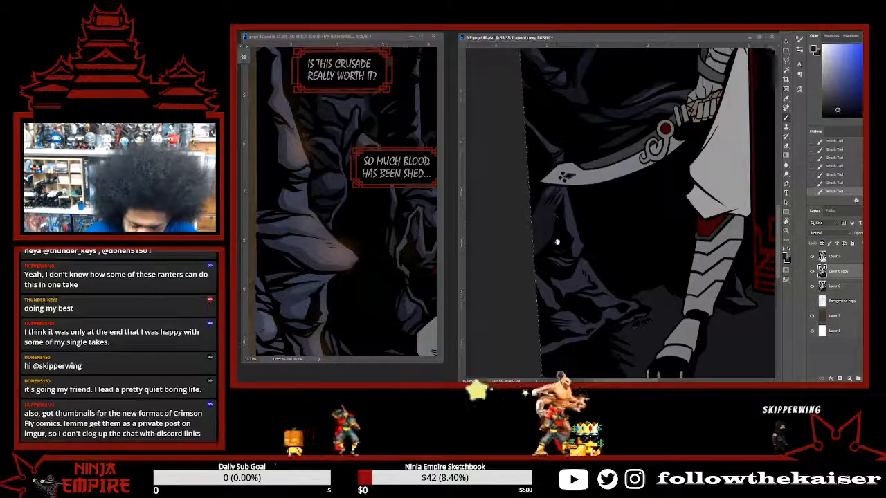
Shade the tall rock below the sword tip and its lower folds with blue-grey tones sampled from the rock itself.
left_click_drag(559, 229, 563, 187)
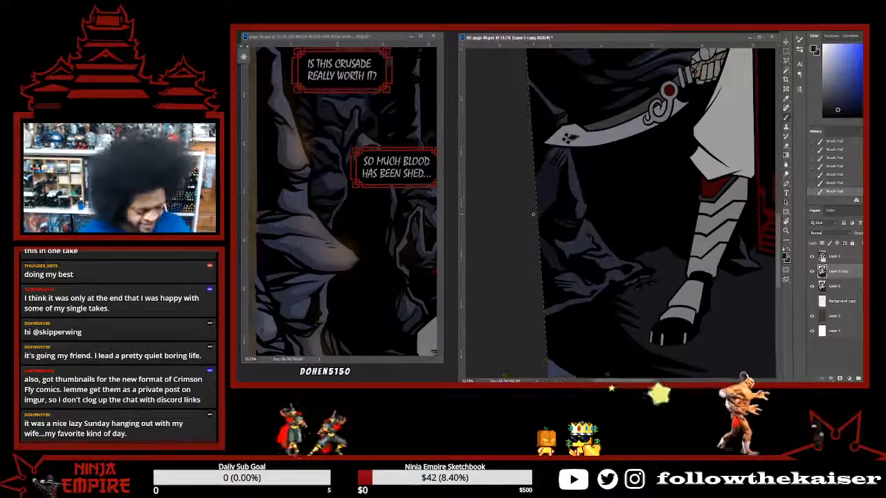
key("r")
mouse_move(586, 204)
left_mouse_down()
mouse_move(615, 242)
mouse_move(607, 242)
left_mouse_up()
scroll(555, 214, "up", 2)
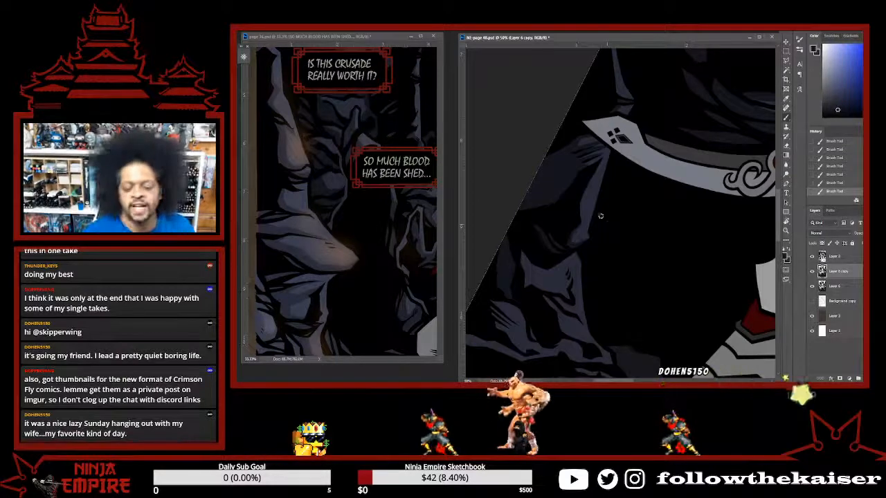
left_click(593, 174, "alt")
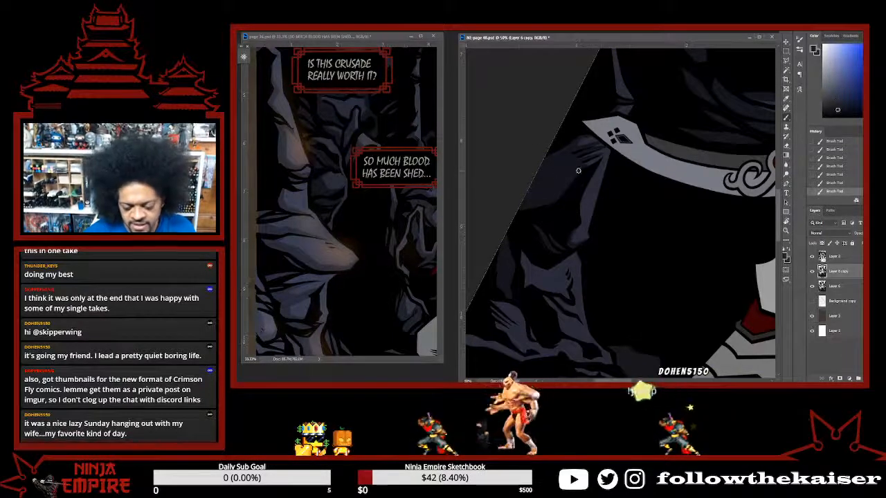
left_click_drag(519, 254, 568, 194)
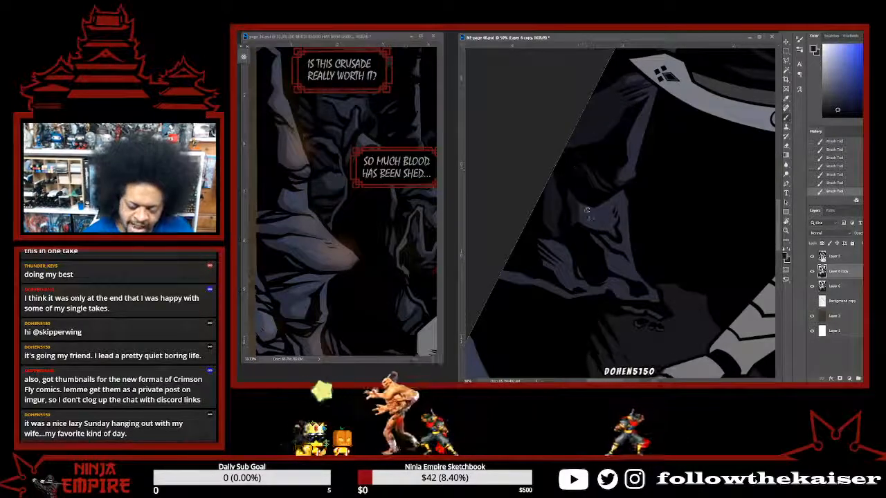
key("r")
left_click_drag(580, 173, 649, 140)
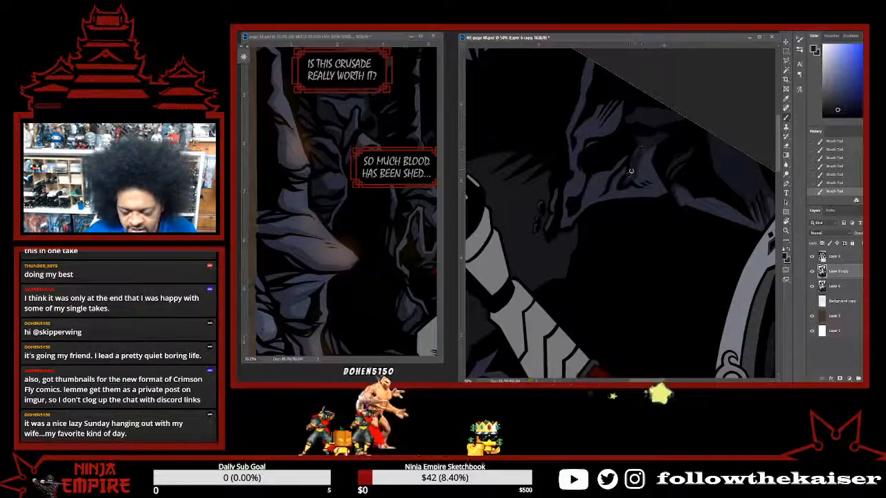
key("r")
left_click_drag(669, 157, 590, 195)
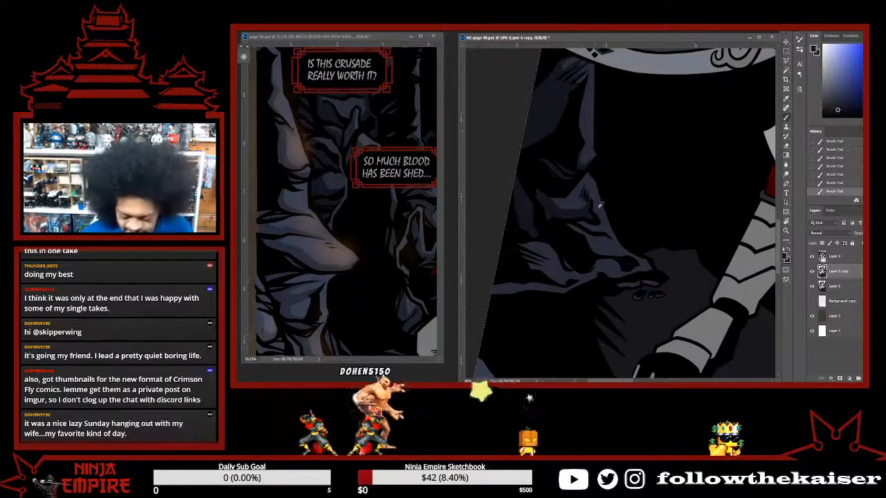
left_click(593, 201, "alt")
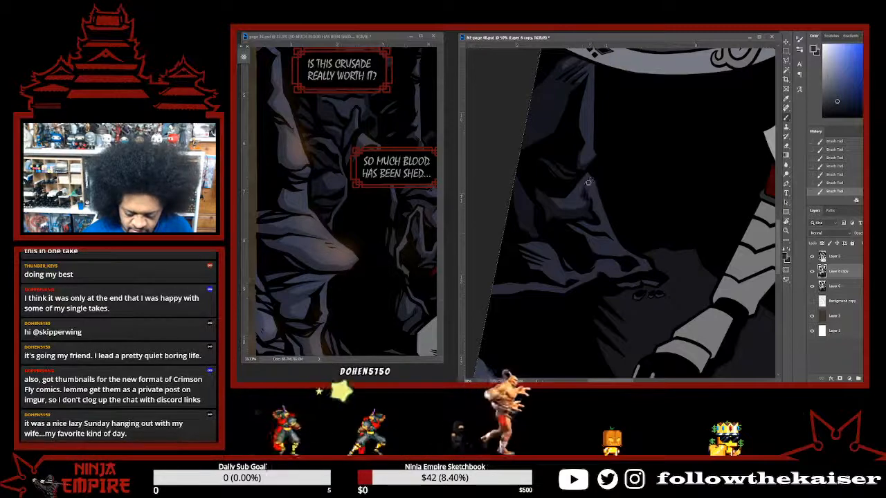
left_click(542, 116, "alt")
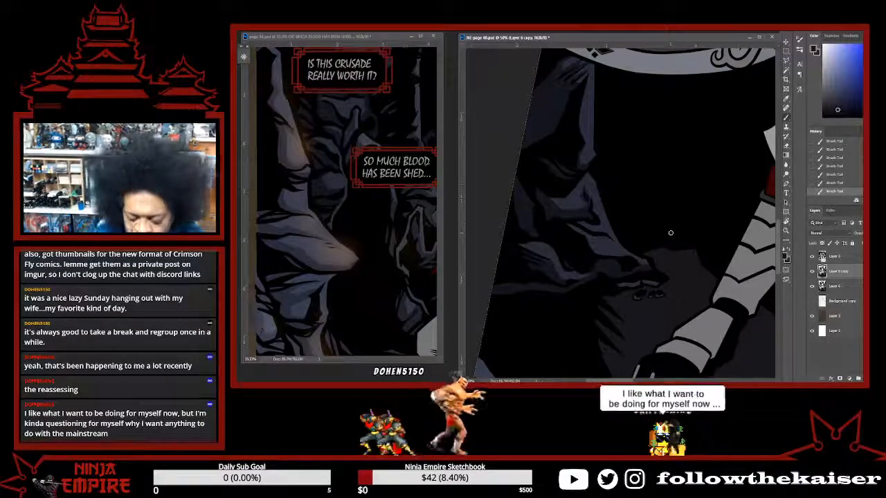
Refine the small shadow hatching on the middle section of the rock below the sword, using a sampled tone.
key("r")
left_click_drag(632, 170, 613, 171)
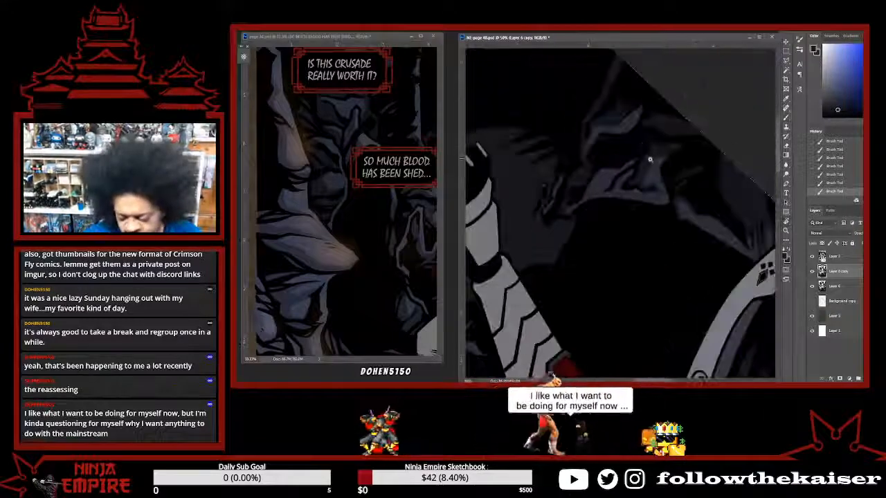
key("ctrl+plus")
key("ctrl+plus")
mouse_move(657, 152)
left_mouse_down()
mouse_move(624, 213)
mouse_move(652, 166)
mouse_move(633, 188)
mouse_move(631, 217)
mouse_move(652, 198)
left_mouse_up()
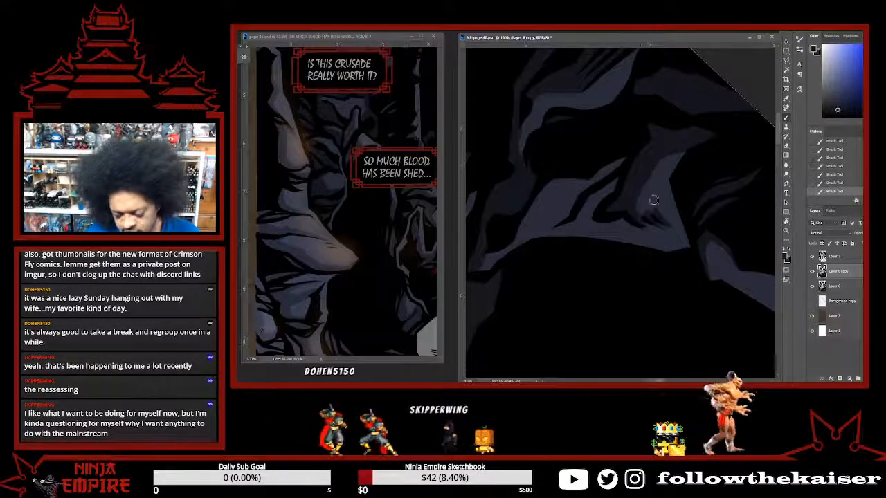
left_click(642, 236, "alt")
left_click_drag(644, 231, 641, 225)
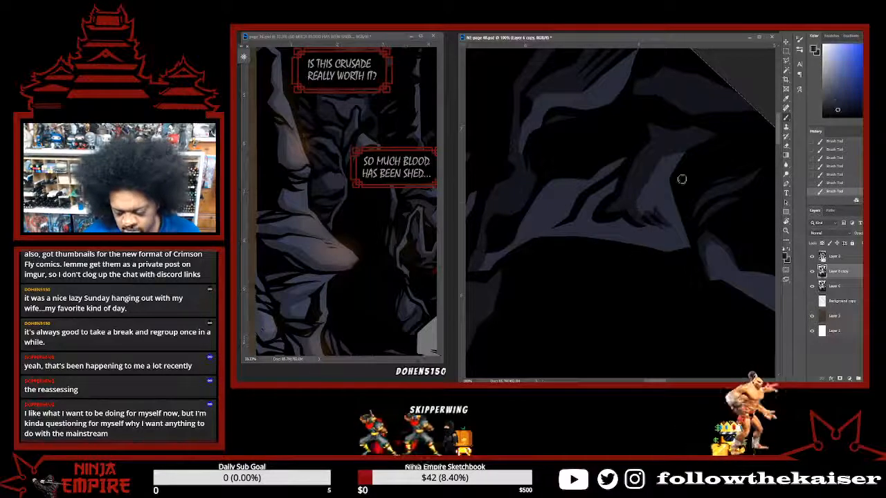
Touch up the jutting knob and the dark creases of the rock below the sword with sampled lighter and darker tones.
key("r")
left_click_drag(707, 217, 599, 277)
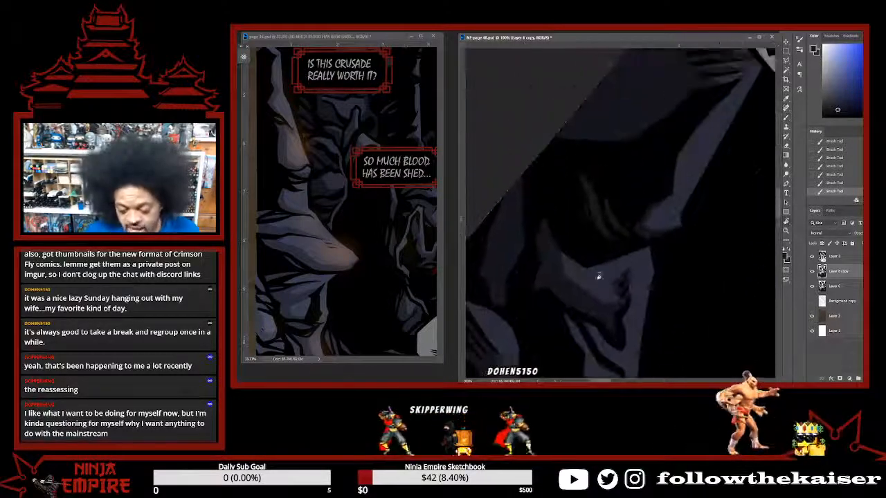
left_click_drag(699, 220, 677, 216)
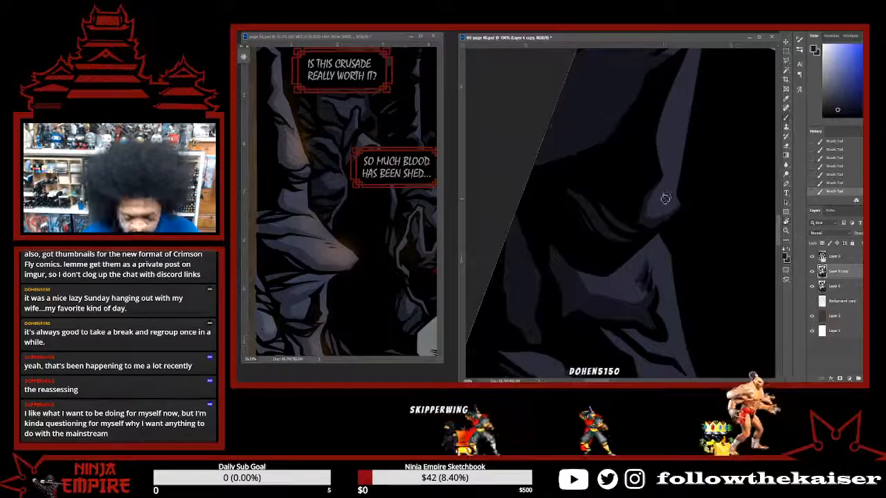
left_click(658, 197, "alt")
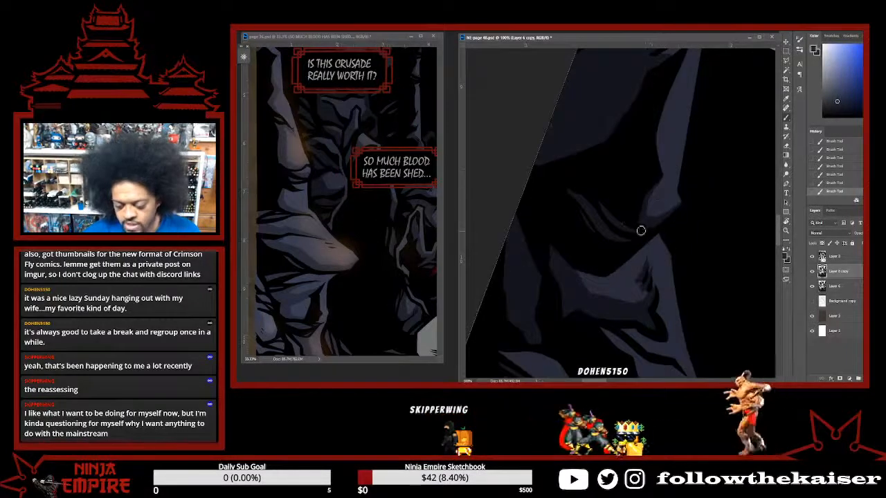
left_click(617, 222, "alt")
left_click_drag(613, 210, 667, 101)
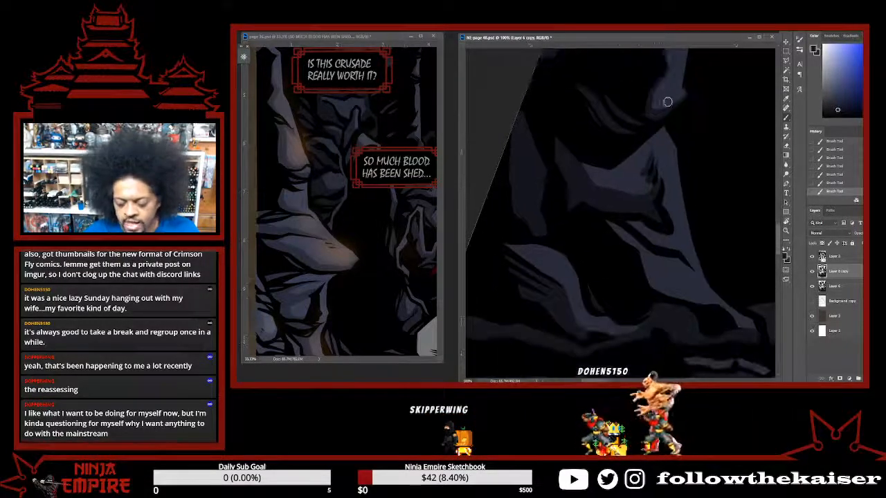
Shade the streaked lower folds of the rock down to its tapering end beside the small stones.
left_click_drag(676, 227, 662, 203)
key("r")
left_click_drag(703, 243, 637, 216)
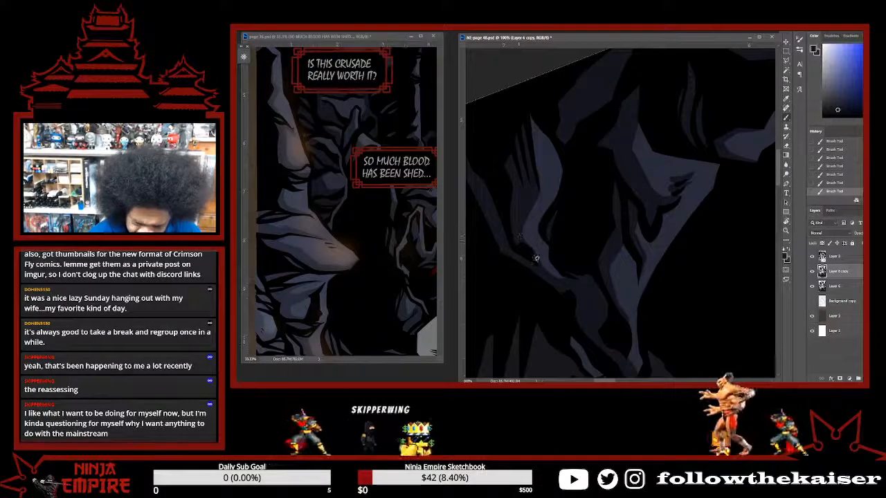
scroll(701, 245, "down", 5)
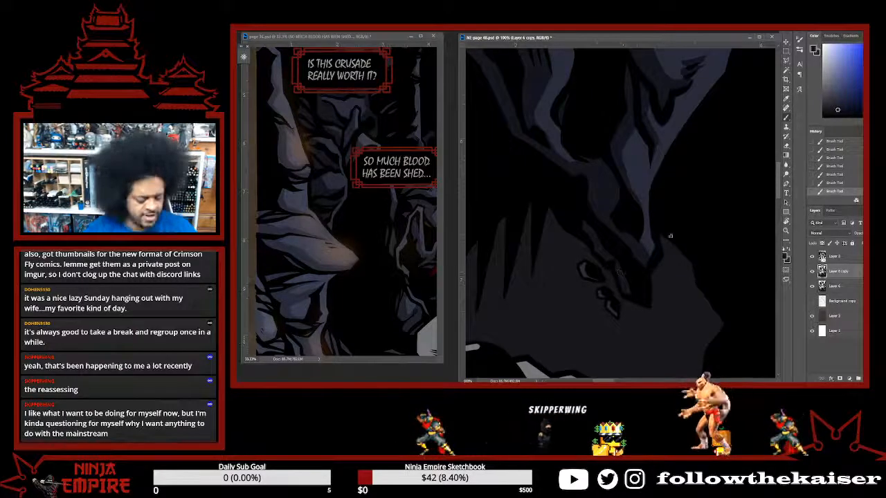
scroll(683, 252, "down", 4)
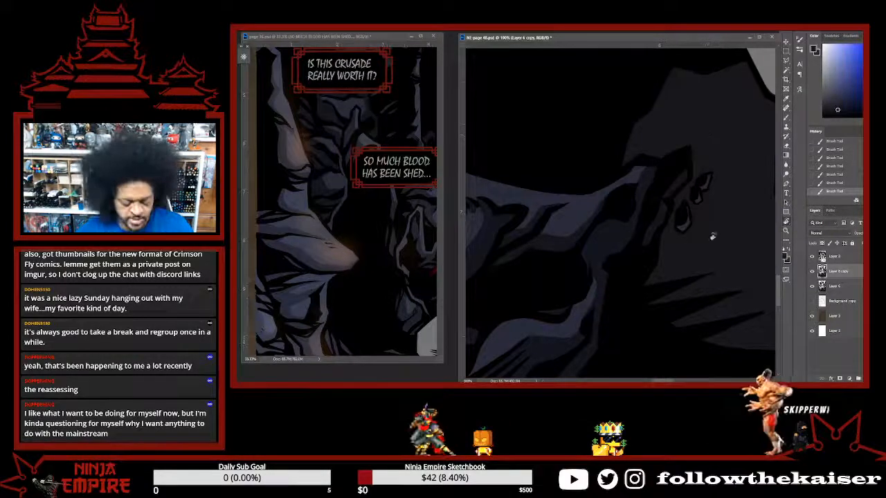
mouse_move(712, 237)
left_mouse_down()
mouse_move(714, 207)
mouse_move(679, 252)
mouse_move(703, 221)
mouse_move(700, 231)
left_mouse_up()
key("ctrl+d")
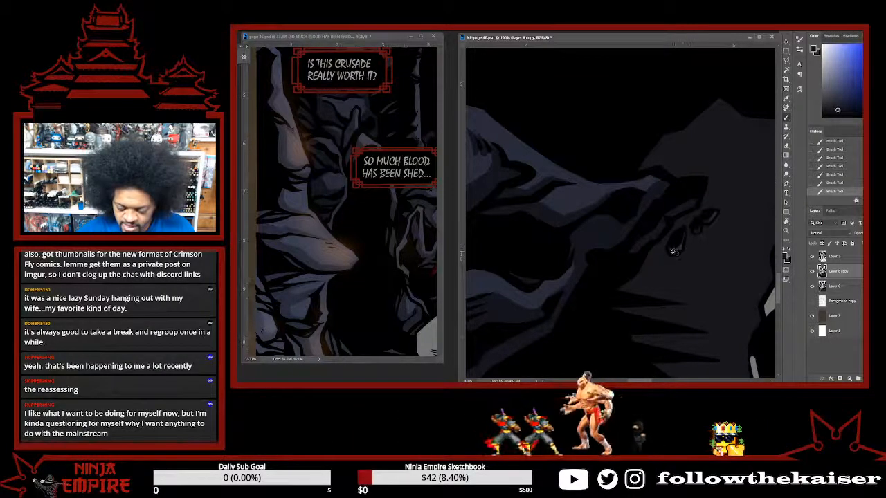
Sample blue-grey tones from the foreground rock in the page's lower corner and shade its faces with them.
scroll(687, 272, "down", 3)
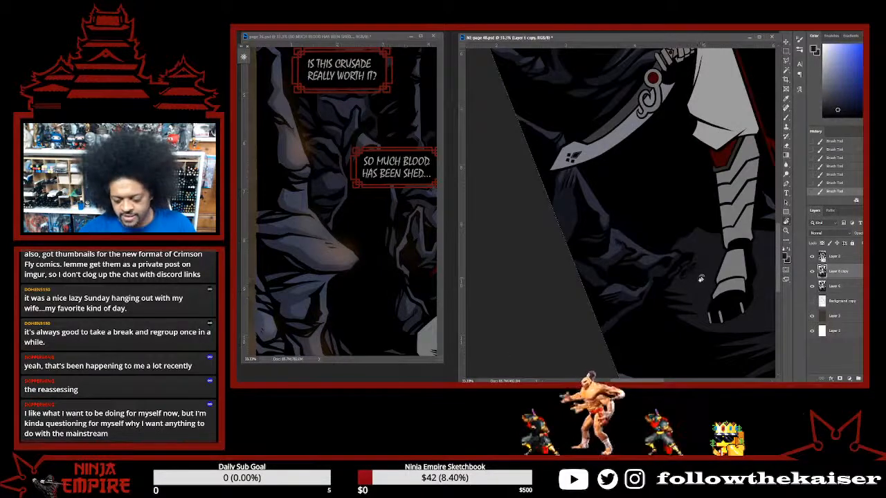
key("r")
left_click_drag(700, 267, 676, 291)
scroll(619, 215, "down", 3)
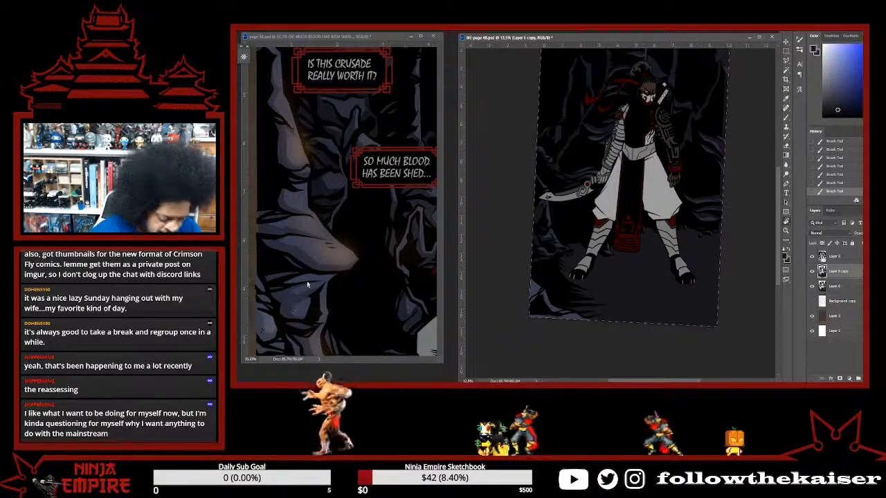
scroll(545, 294, "up", 4)
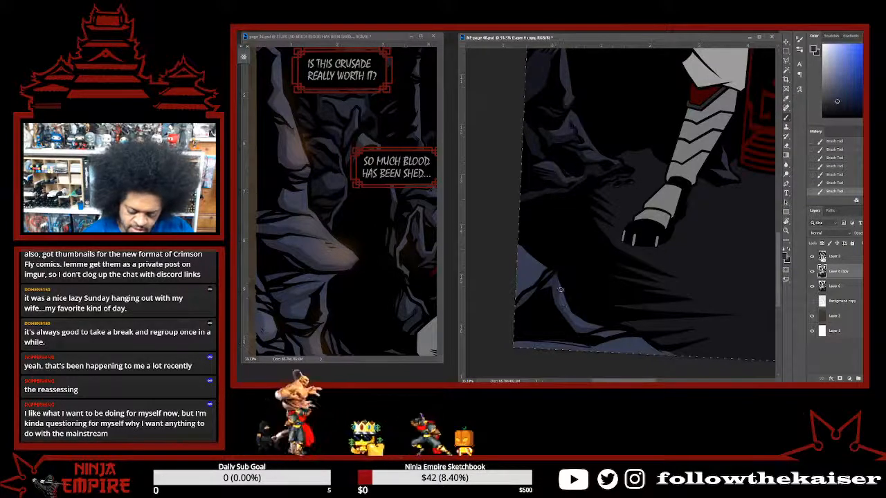
left_click(584, 325, "alt")
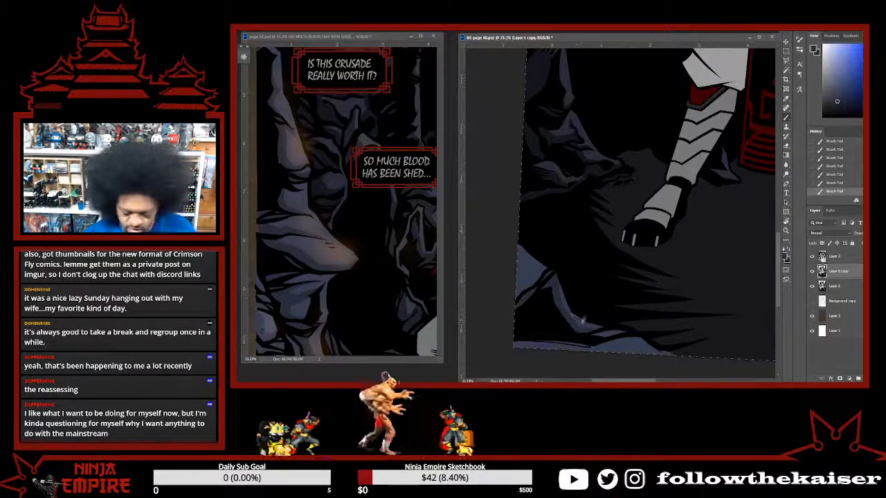
left_click(555, 289, "alt")
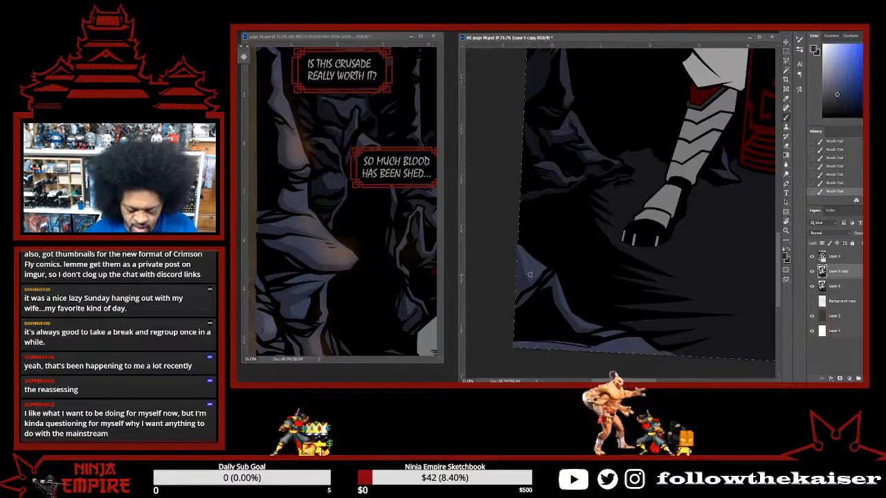
left_click(533, 283, "alt")
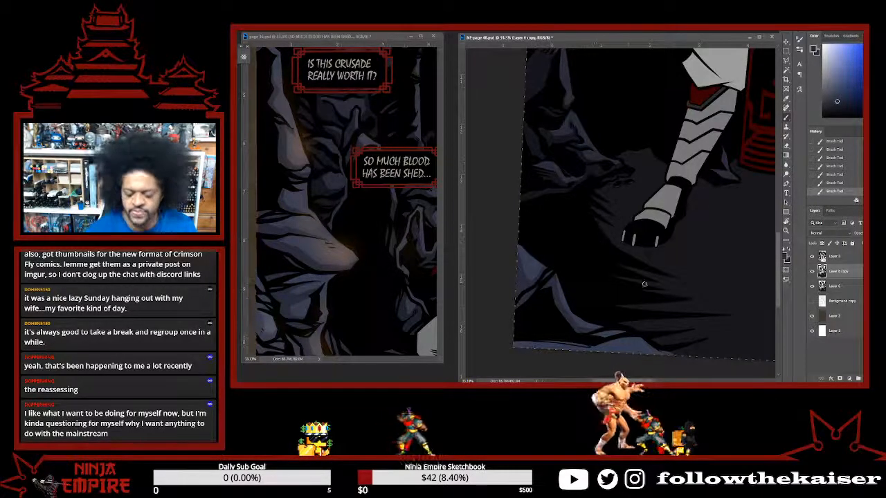
key("r")
left_click_drag(692, 259, 684, 163)
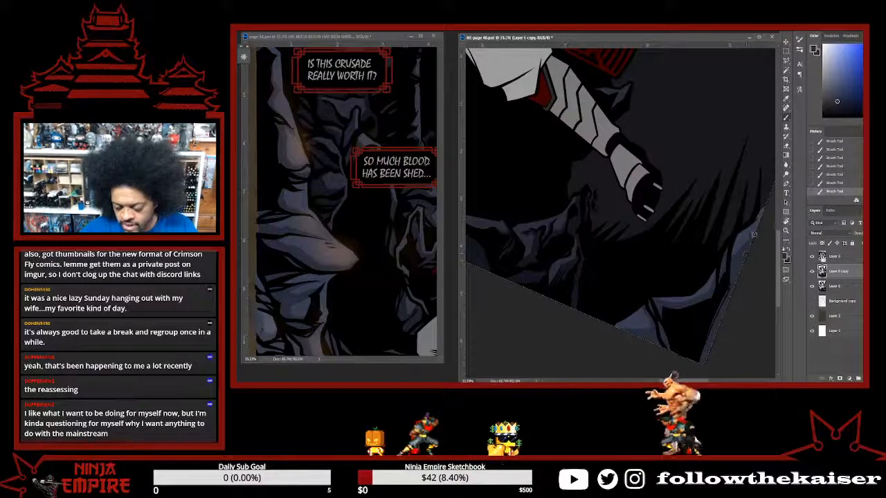
key("r")
left_click_drag(742, 173, 714, 296)
Review page 40 as a whole, compare it with the upper background of page 36, and return to the rocks above the sword.
scroll(710, 289, "down", 2)
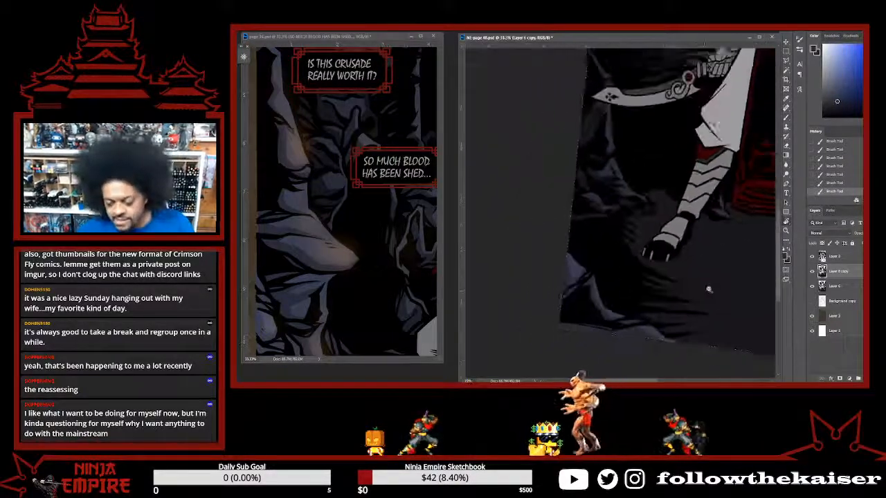
left_click_drag(628, 194, 538, 232)
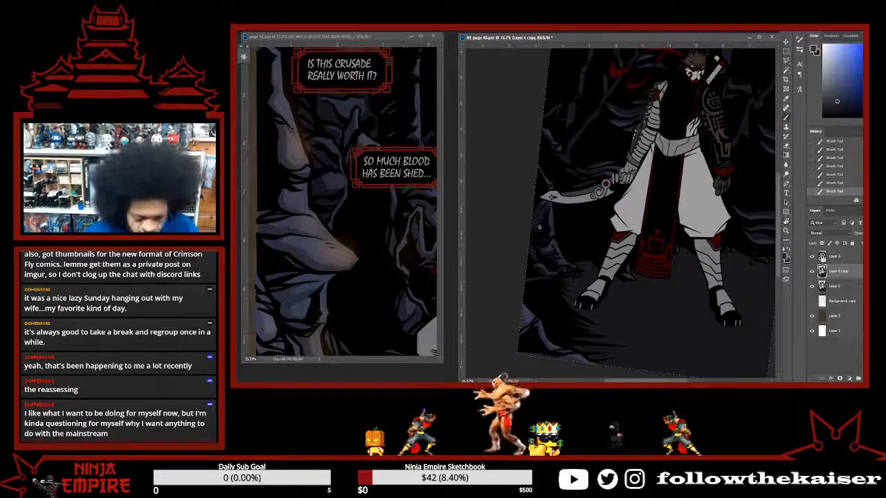
scroll(622, 275, "up", 3)
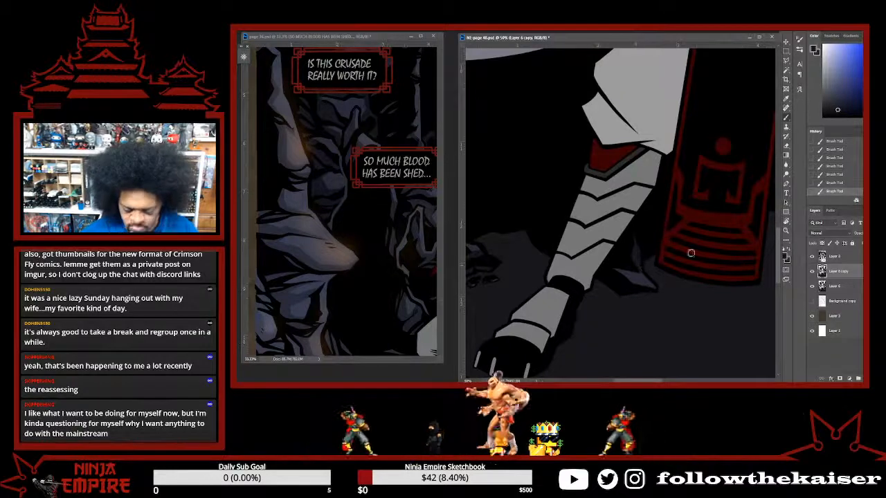
scroll(666, 281, "down", 3)
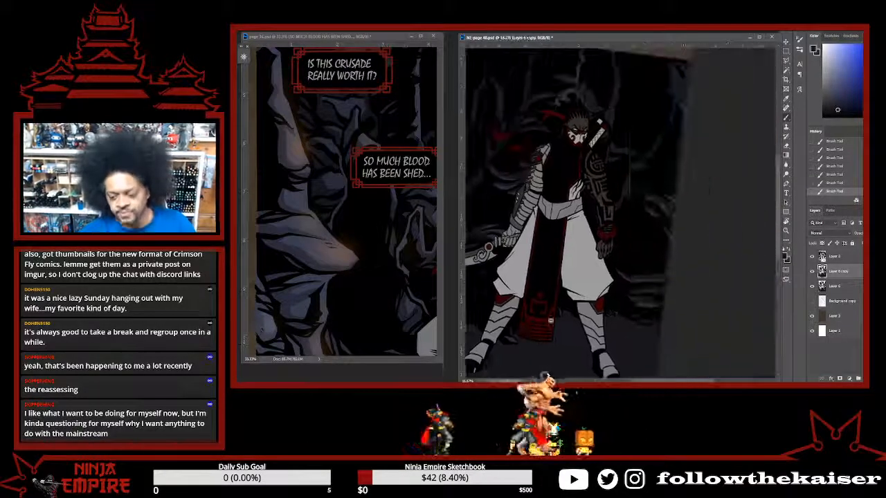
scroll(664, 283, "down", 1)
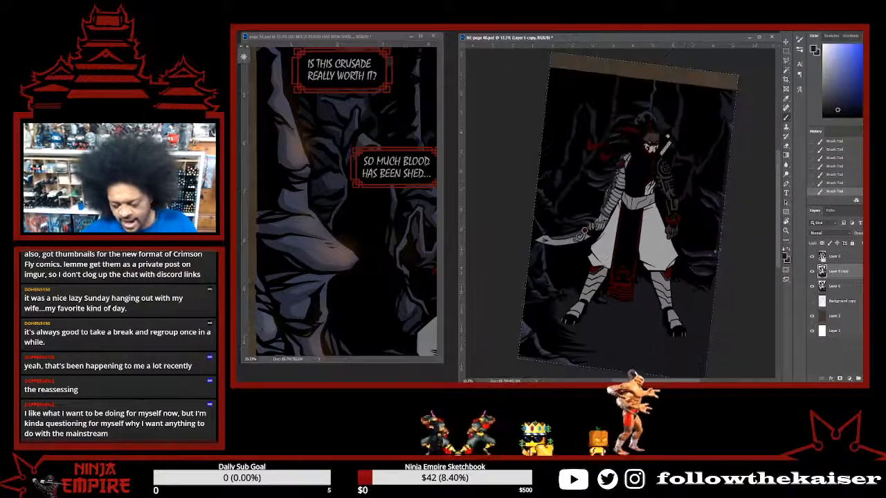
scroll(369, 206, "down", 3)
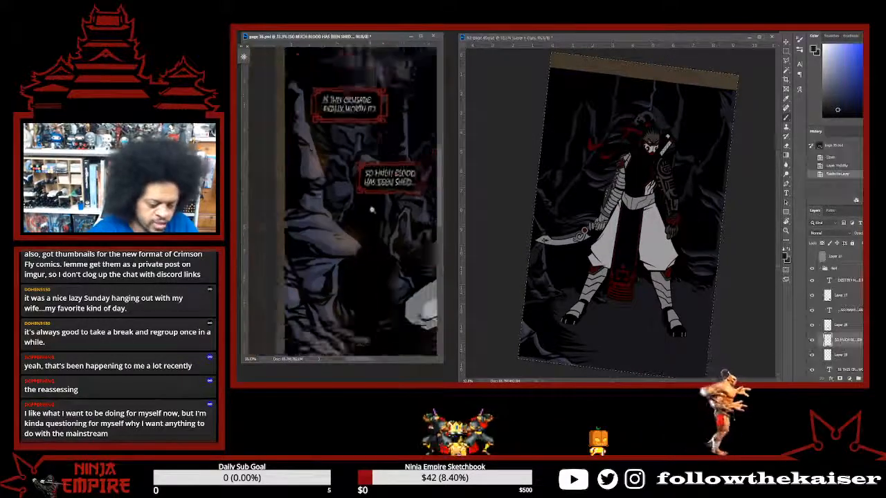
scroll(388, 234, "up", 3)
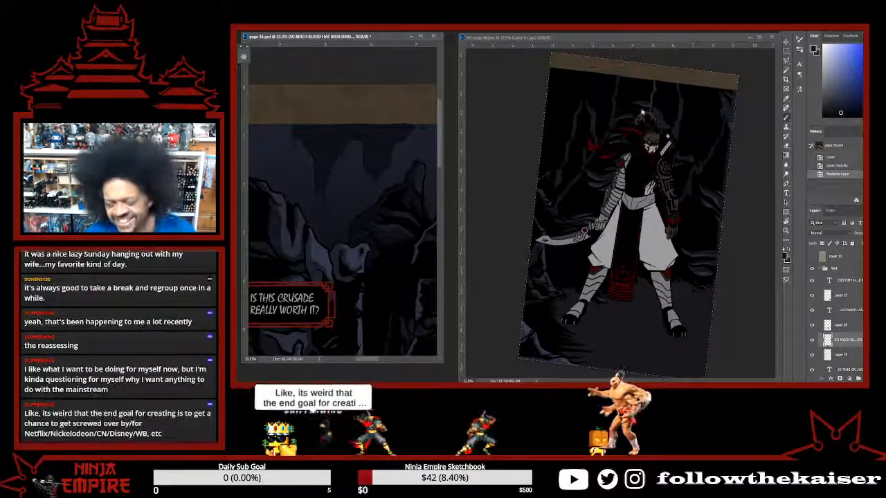
left_click(576, 165)
scroll(577, 165, "up", 2)
scroll(576, 165, "up", 1)
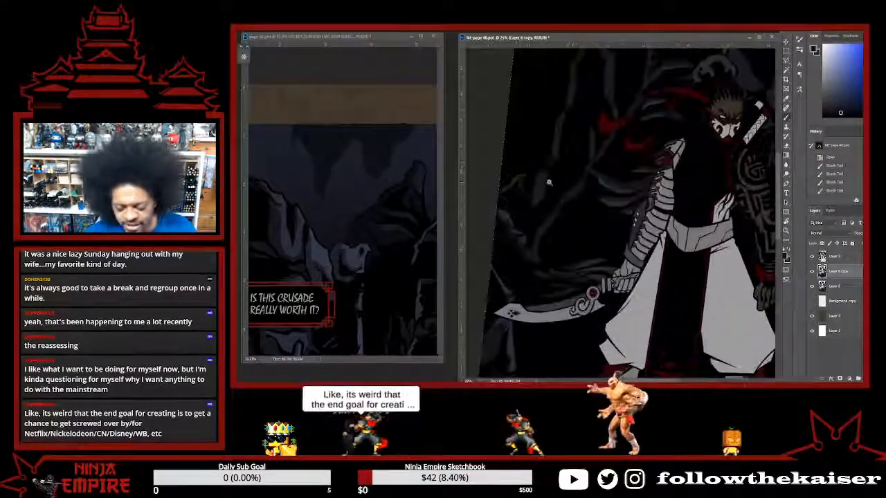
Shade the edges of the tall rock columns above the sword with dark blue-grey strokes.
scroll(554, 178, "up", 2)
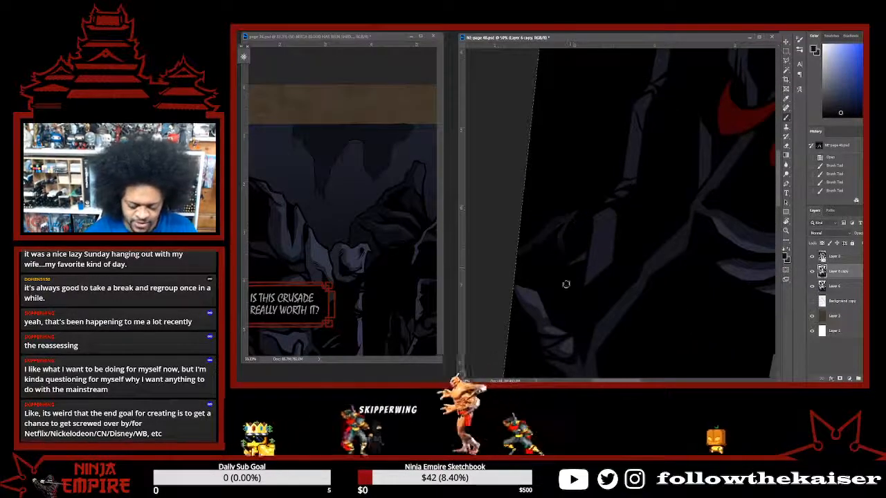
left_click_drag(586, 233, 598, 213)
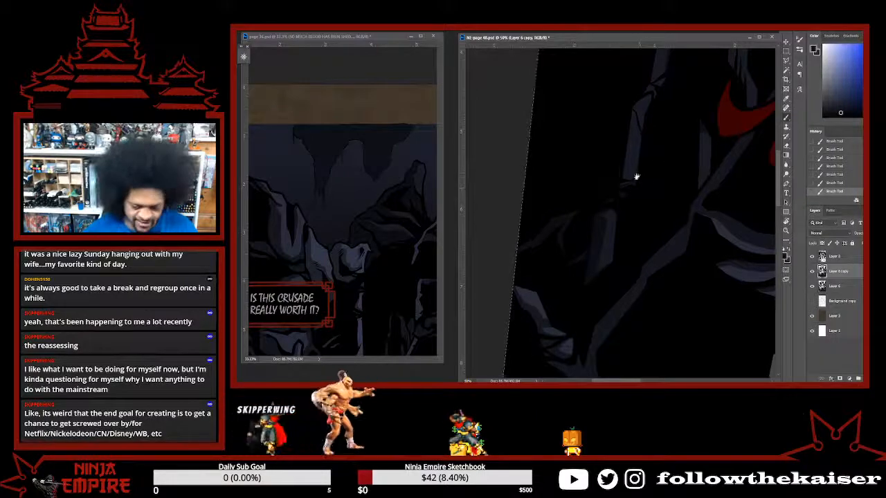
left_click_drag(636, 177, 616, 212)
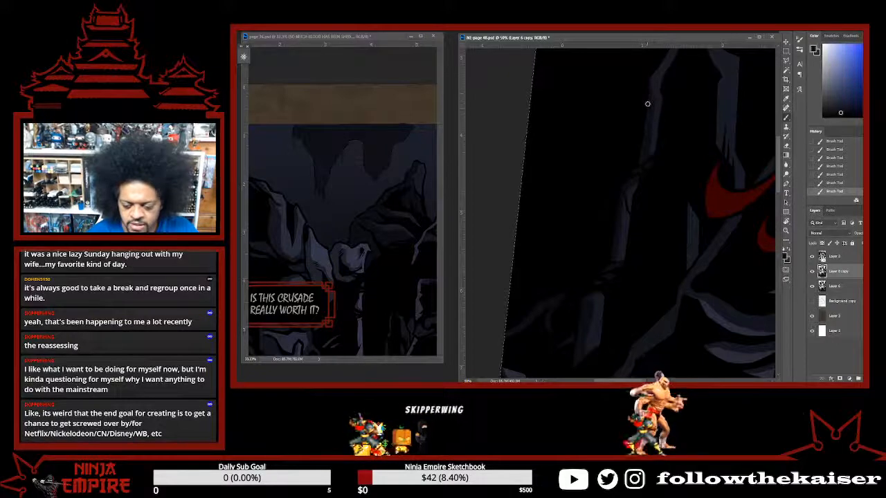
left_click_drag(647, 103, 606, 224)
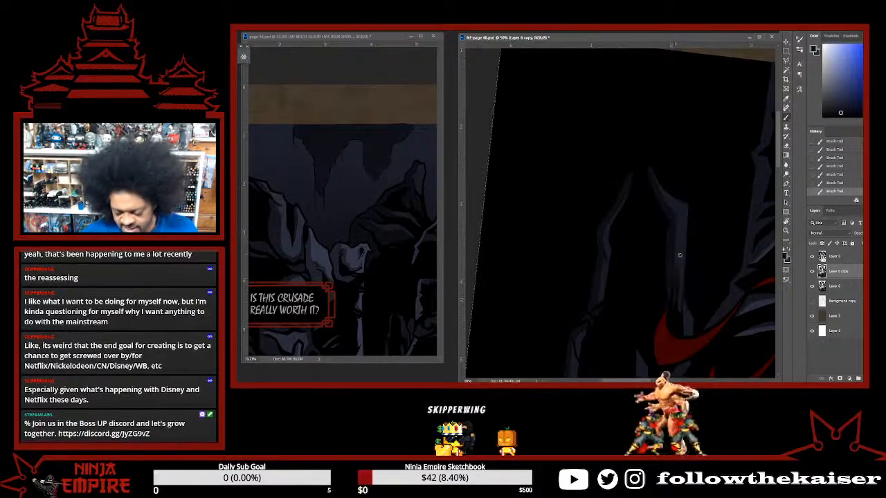
Sample neighbouring lighter and darker tones and shade the rock column that runs down to the red scarf tip.
left_click(676, 294, "alt")
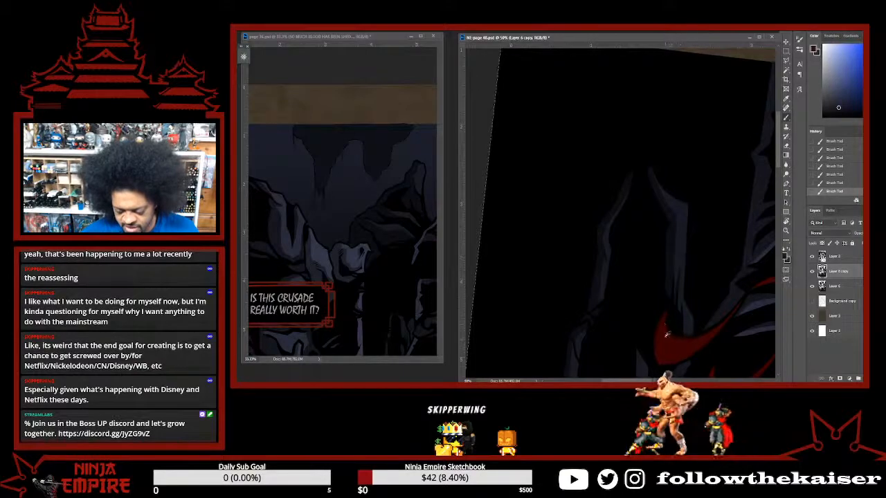
left_click(671, 275, "alt")
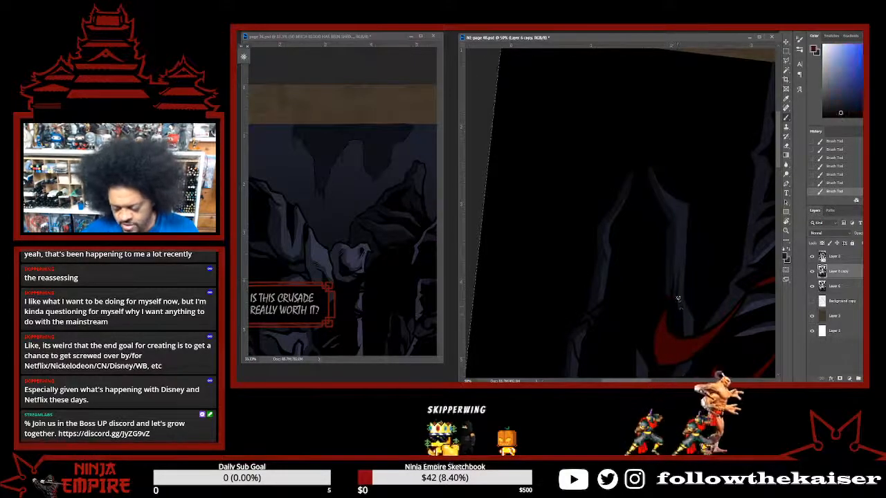
left_click(681, 287, "alt")
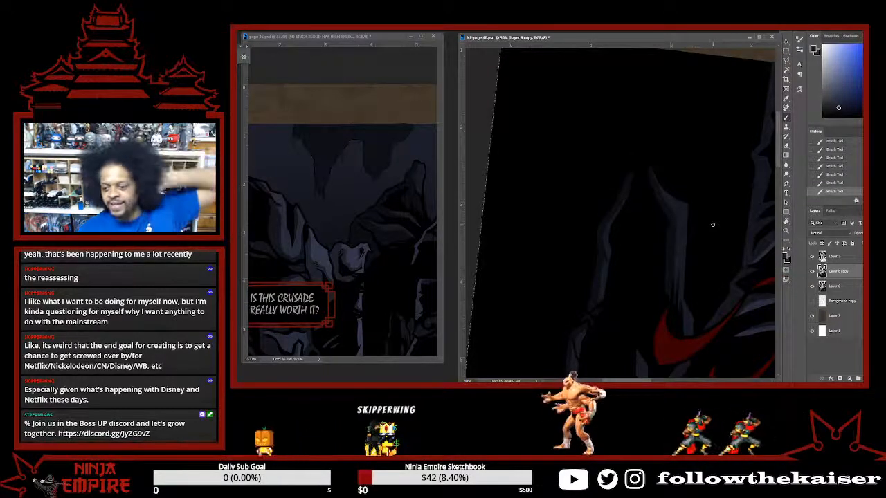
left_click_drag(704, 326, 689, 161)
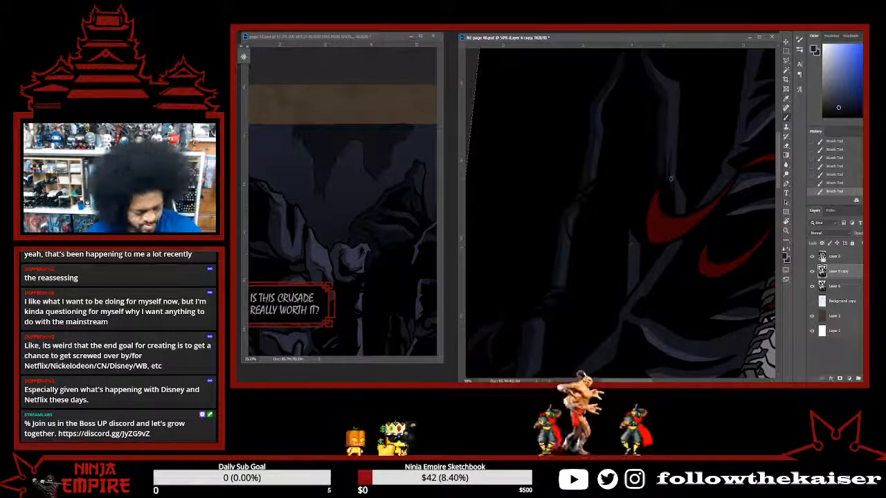
left_click(661, 155, "alt")
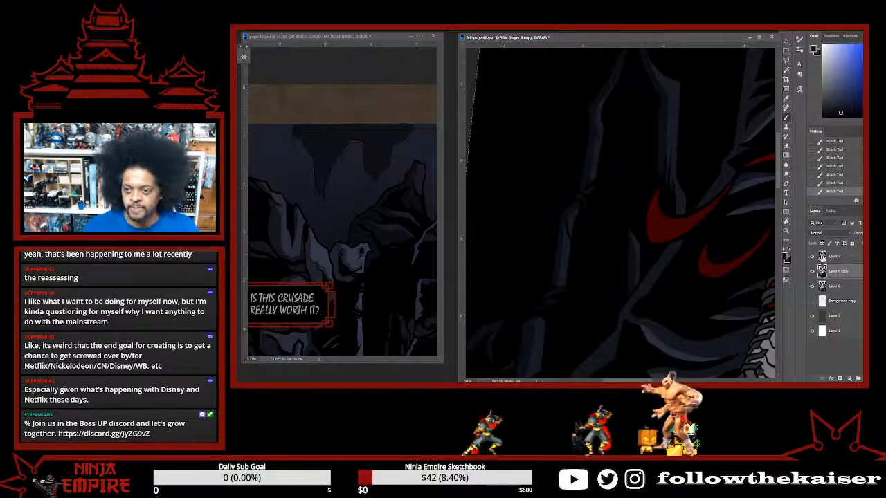
Shade the rock column behind the sword hilt, up to the brown page border, with sampled dark blue-grey tones.
left_click_drag(623, 237, 465, 294)
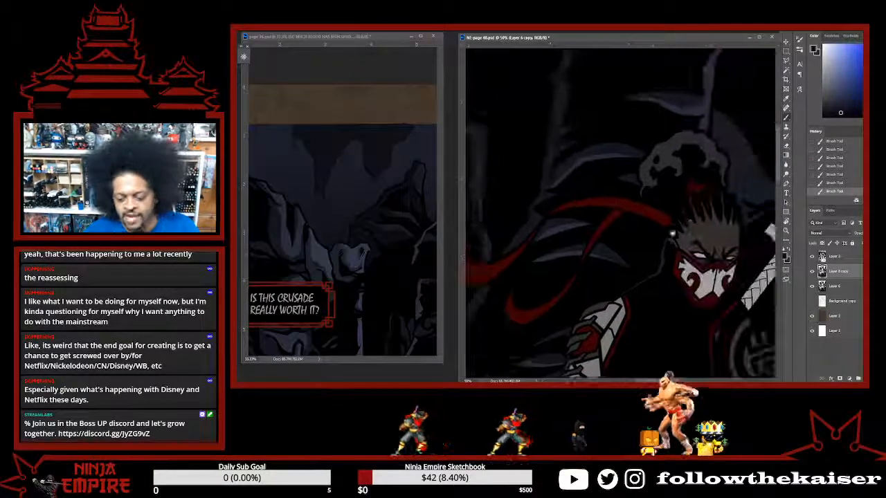
left_click_drag(764, 208, 681, 228)
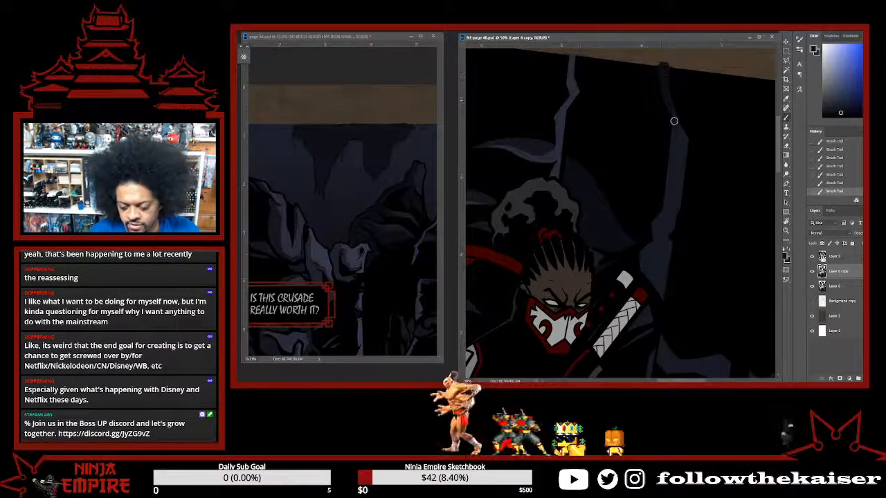
left_click_drag(674, 121, 670, 190)
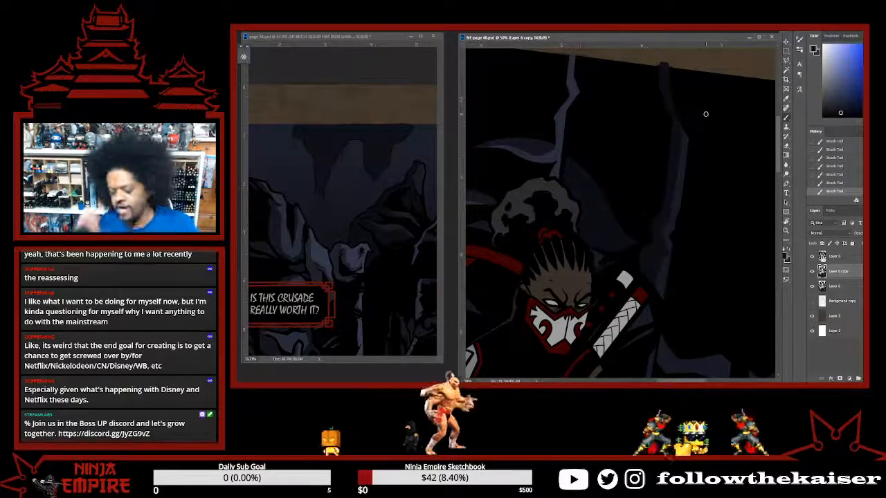
left_click(683, 160, "alt")
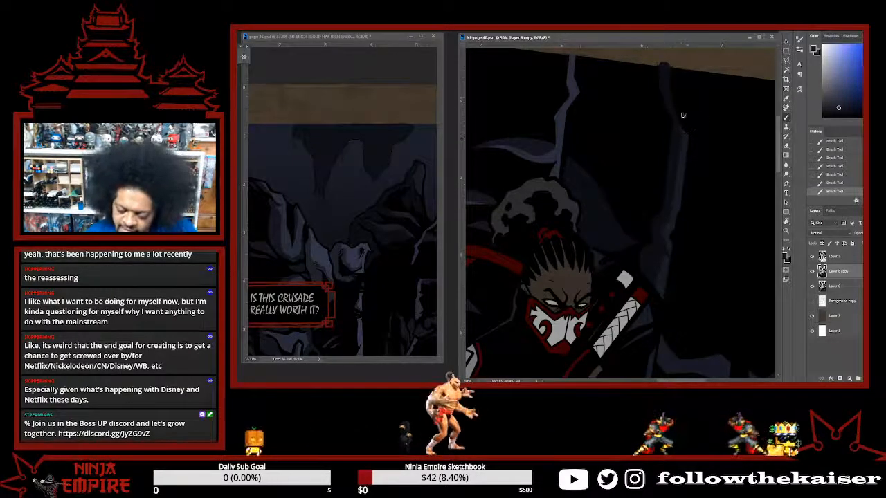
left_click(668, 81, "alt")
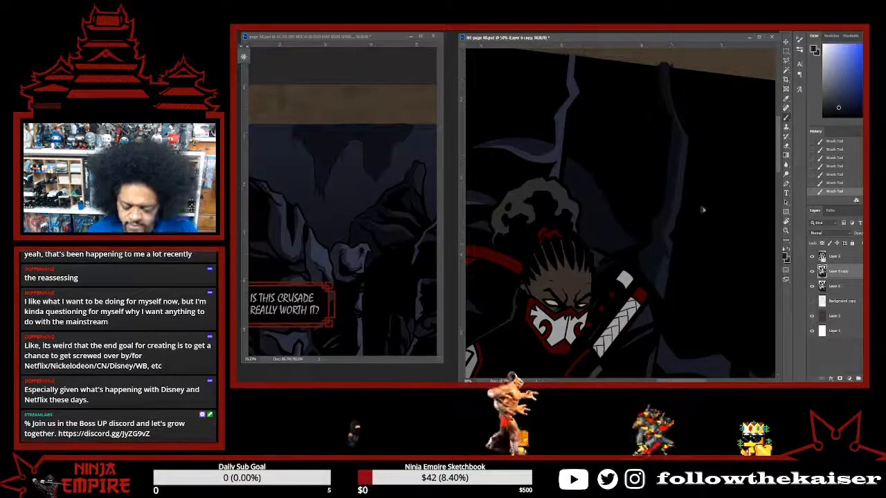
Undo the last brush stroke on the background rock.
scroll(702, 210, "down", 5)
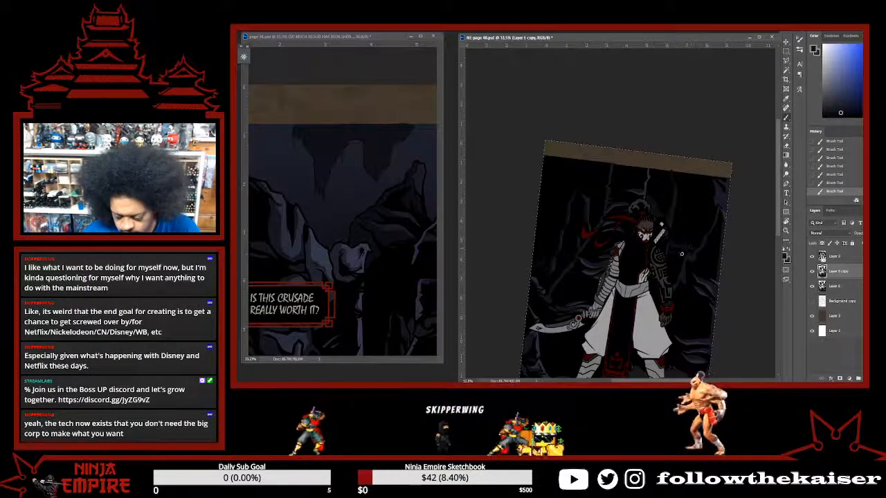
scroll(676, 258, "down", 2)
scroll(664, 259, "up", 5)
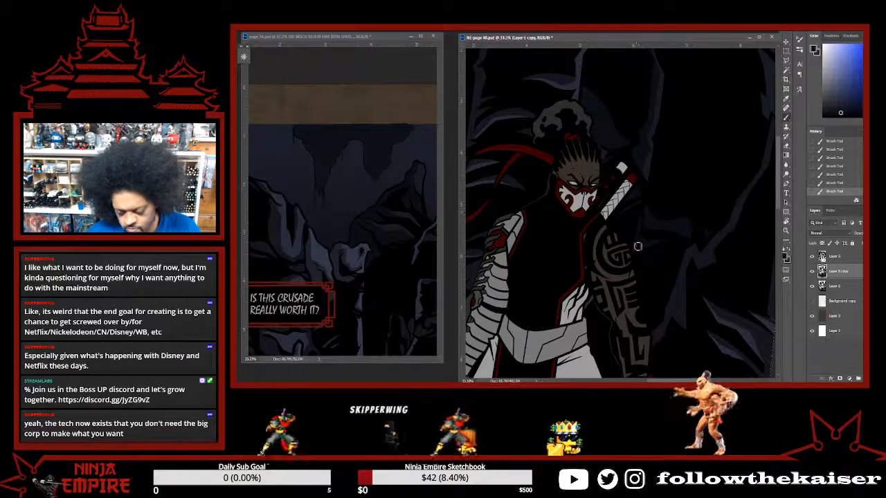
key("ctrl+z")
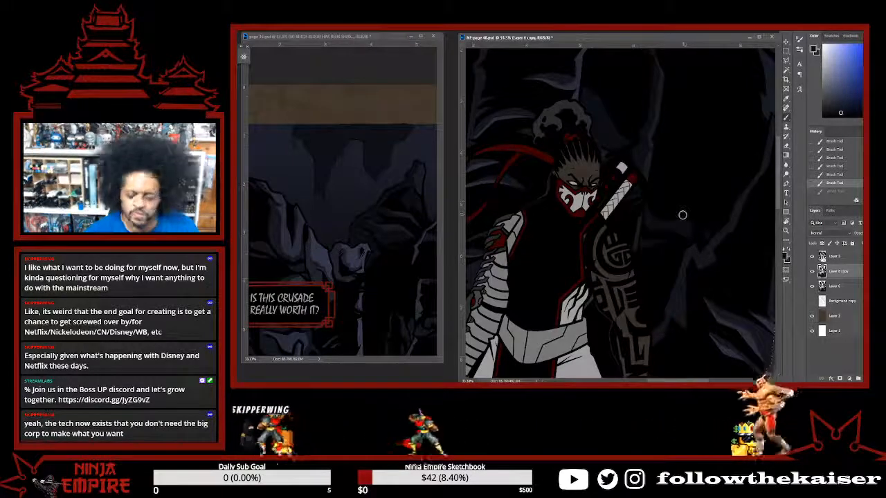
Review the background shading across the whole of page 40 and set the page upright.
scroll(662, 240, "down", 1)
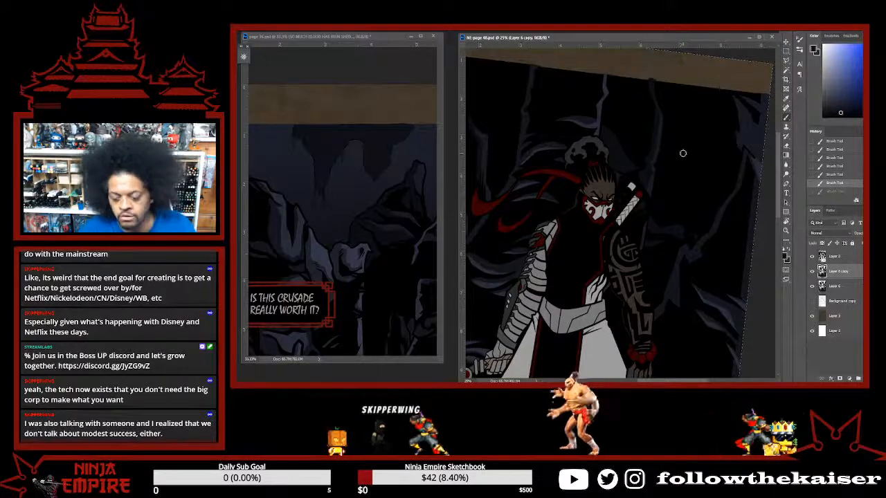
key("ctrl+minus")
key("ctrl+minus")
key("ctrl+minus")
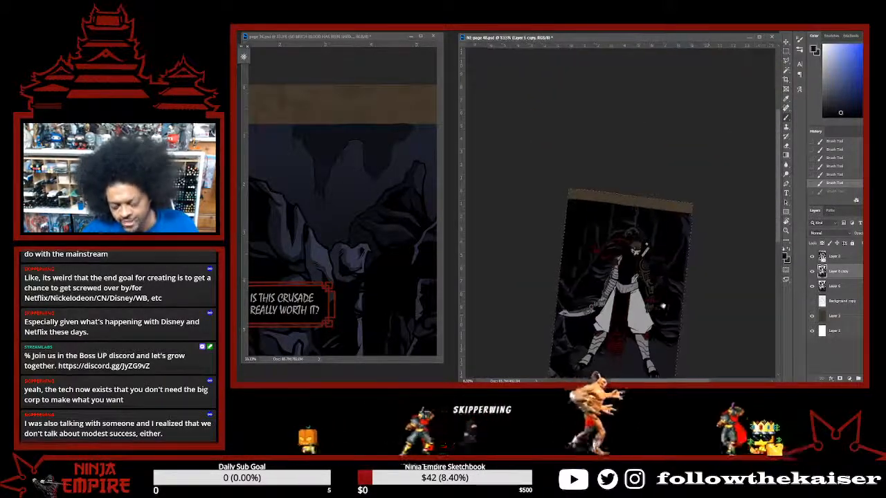
left_click_drag(663, 305, 681, 285)
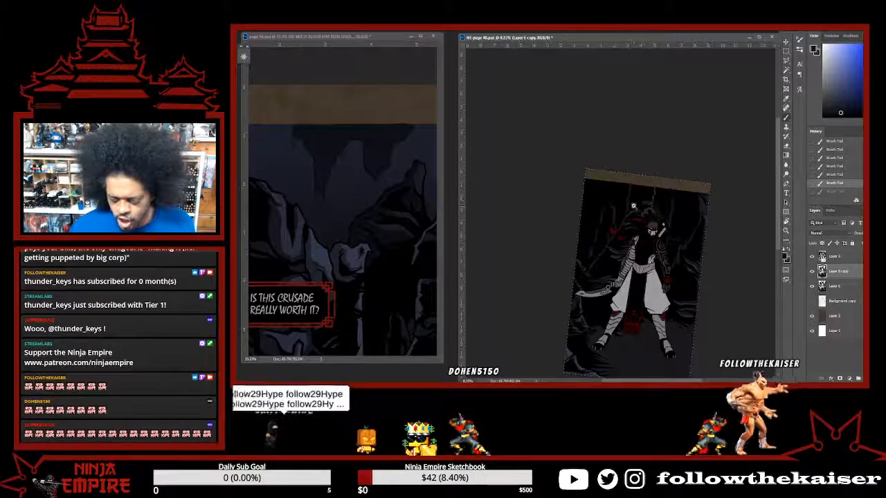
scroll(633, 206, "up", 2)
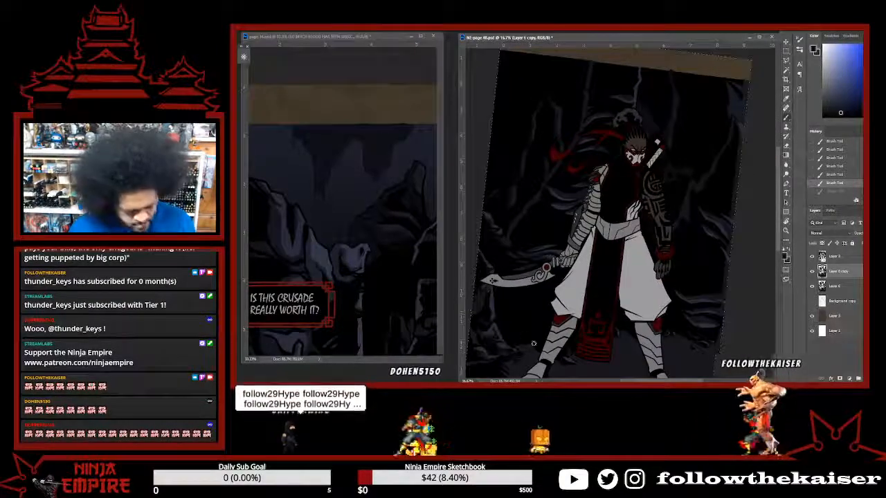
left_click_drag(644, 283, 666, 241)
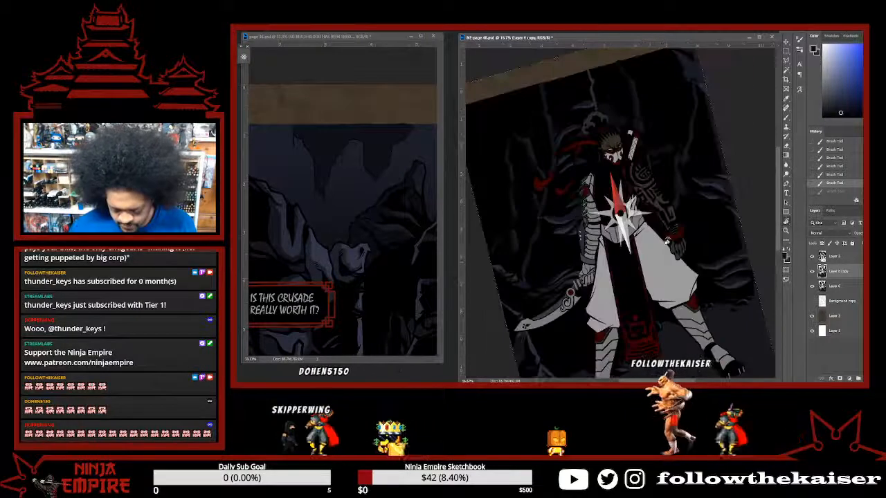
key("Escape")
left_click_drag(574, 301, 451, 302)
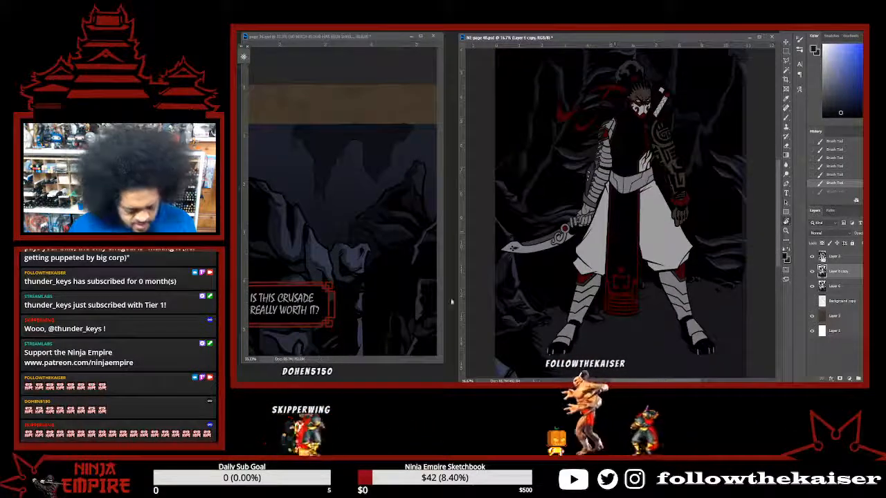
Switch to page 36, find the kneeling figure, and sample the grey shadow tone of the white trousers.
left_click(341, 259)
scroll(340, 259, "down", 5)
left_click_drag(340, 259, 367, 190)
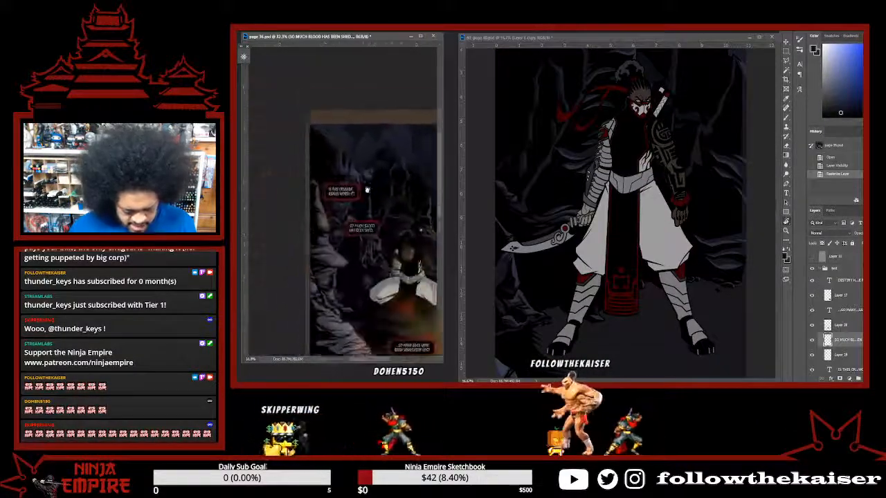
scroll(367, 190, "up", 3)
scroll(370, 208, "down", 3)
scroll(374, 243, "up", 6)
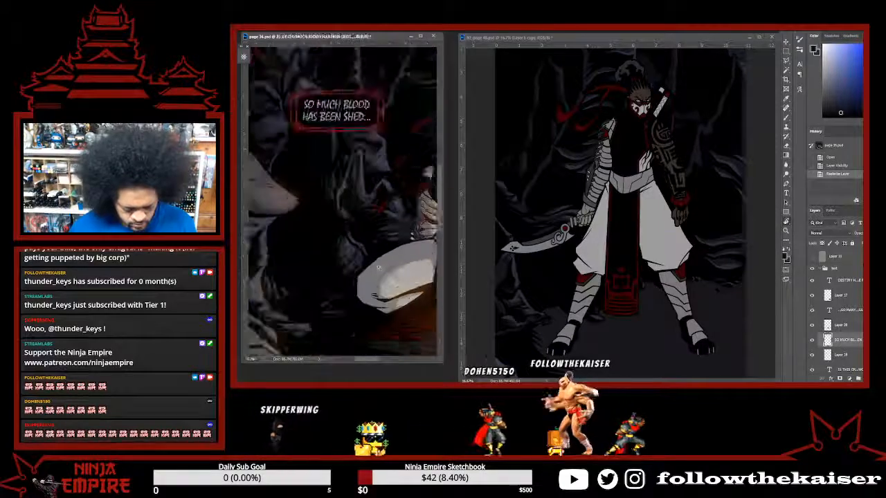
scroll(378, 268, "up", 3)
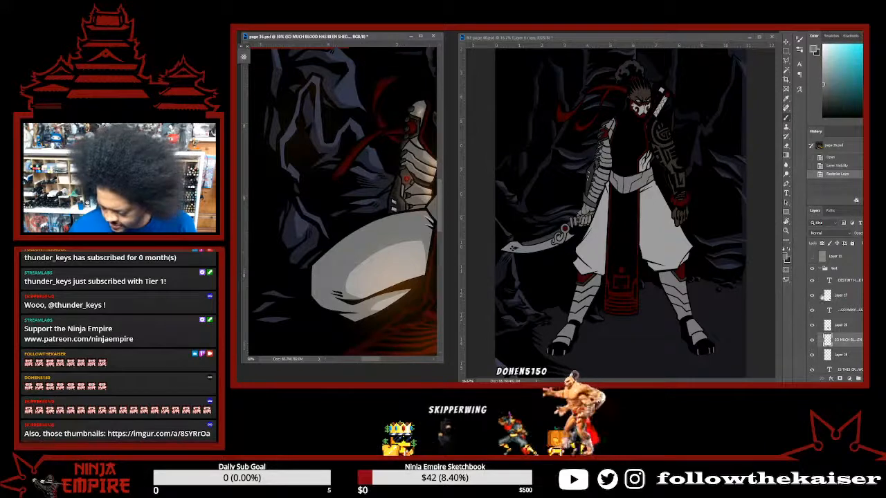
On page 40, select both white trouser legs, the sword hilt and the raised hand wrap with the Magic Wand.
left_click(638, 38)
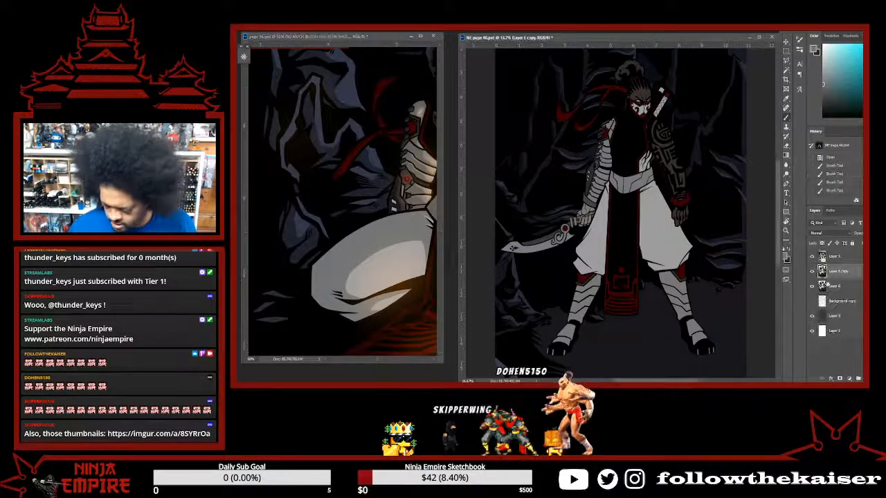
left_click(662, 244)
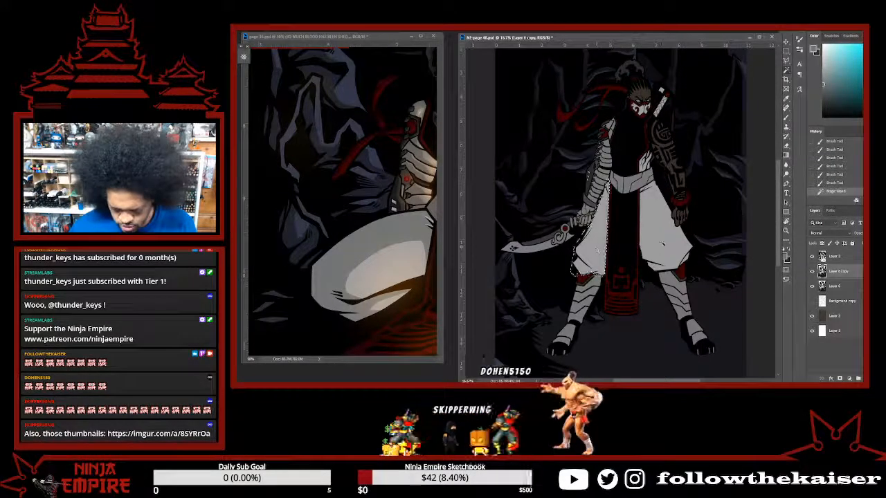
left_click(662, 244, "shift")
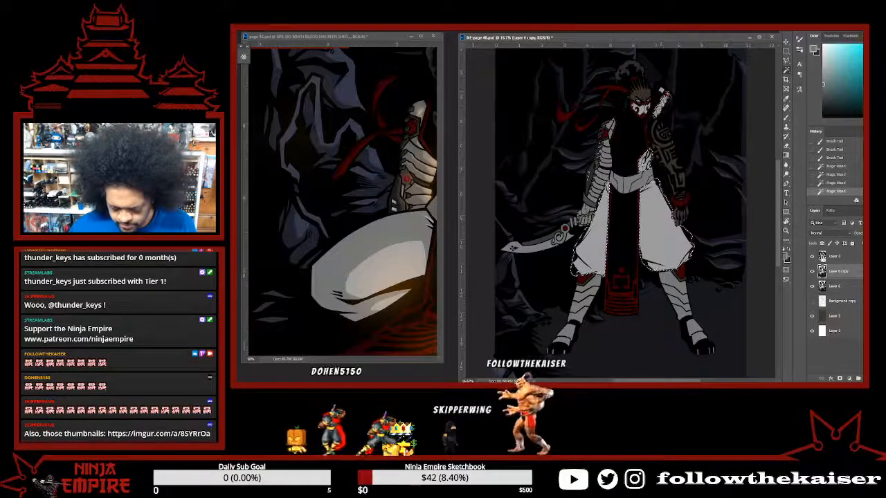
scroll(654, 118, "up", 2)
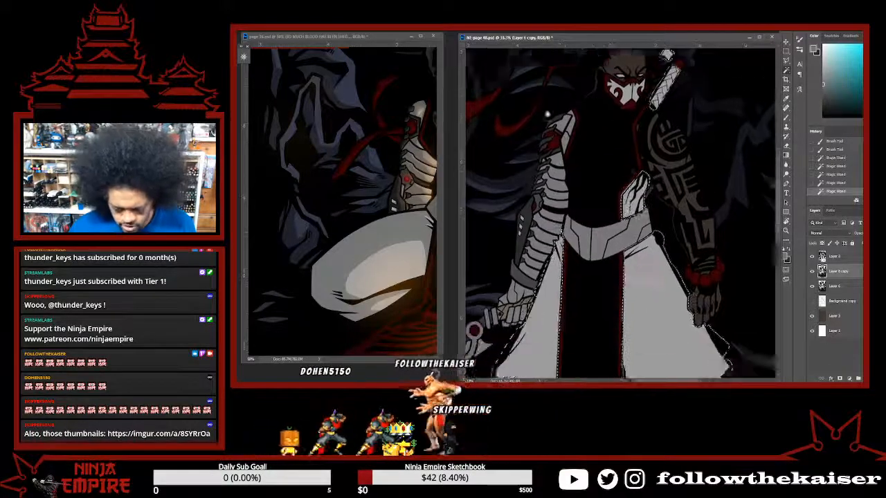
scroll(590, 252, "down", 5)
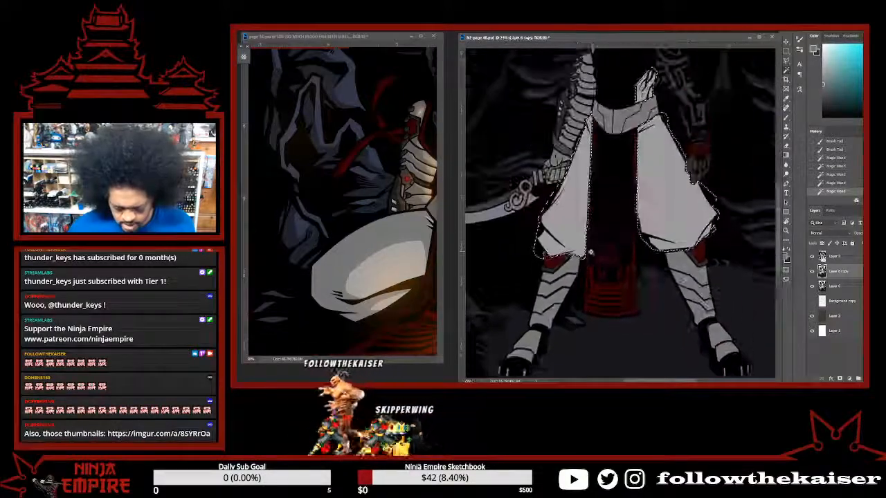
scroll(590, 252, "up", 1)
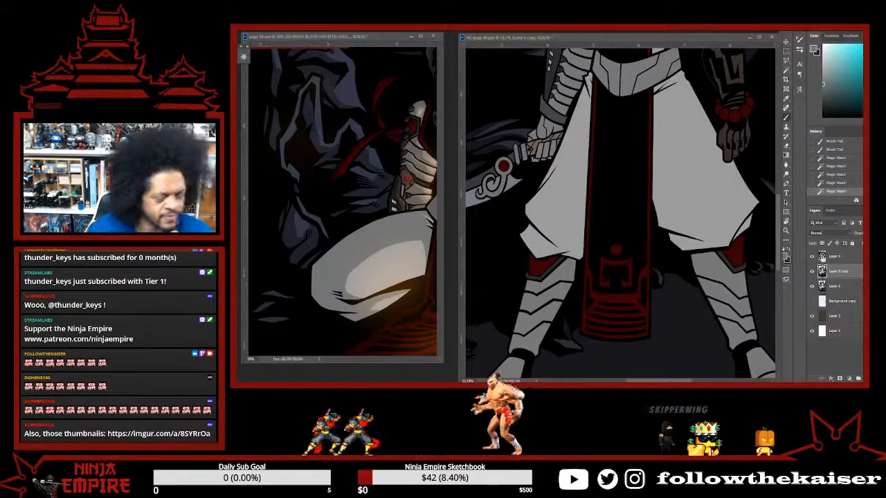
Paint grey shadow along the upper part of the sword-side trouser leg, from the belt down beside the central sash.
mouse_move(588, 75)
left_mouse_down()
mouse_move(582, 223)
mouse_move(585, 173)
mouse_move(581, 196)
mouse_move(594, 202)
mouse_move(587, 185)
left_mouse_up()
left_click(589, 101, "ctrl")
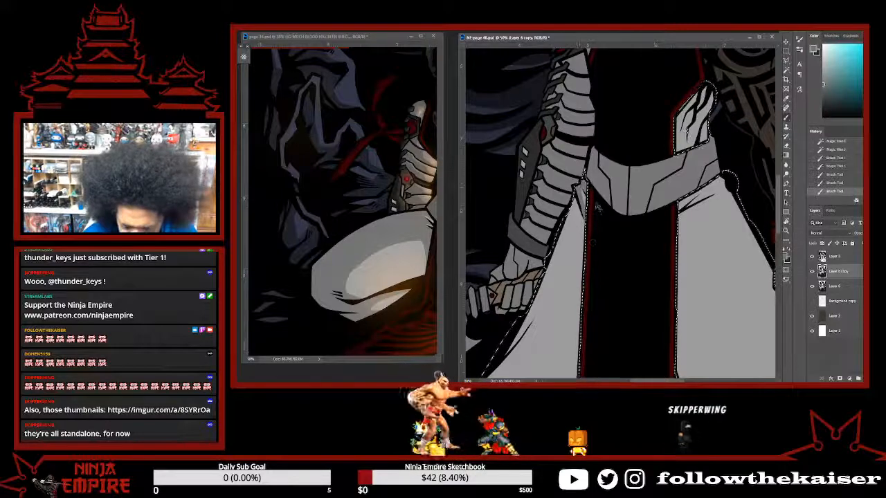
scroll(667, 185, "down", 5)
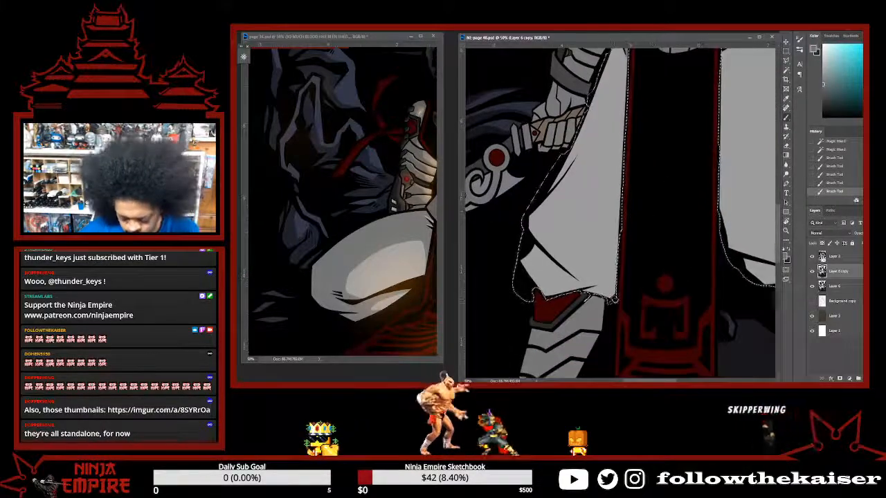
scroll(611, 201, "up", 3)
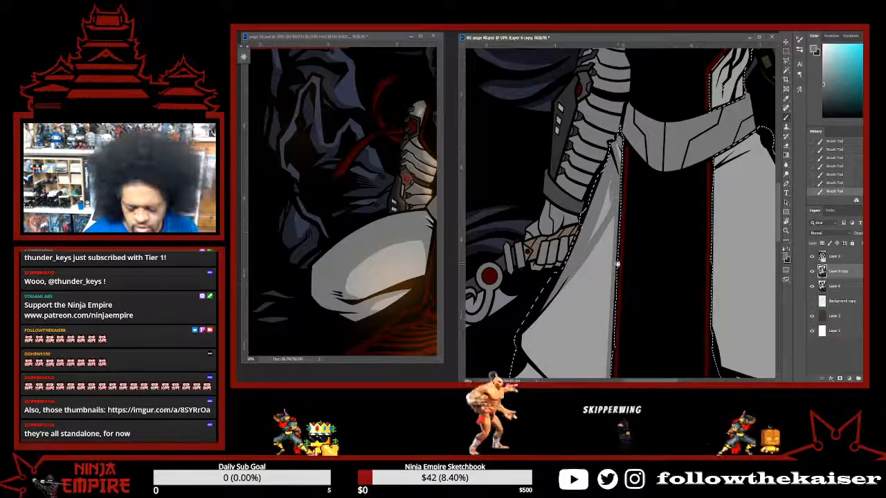
Extend the grey shadow down the sword-side leg to the knee and cuff folds, refining edges with sampled light and shadow greys.
left_click_drag(617, 263, 636, 153)
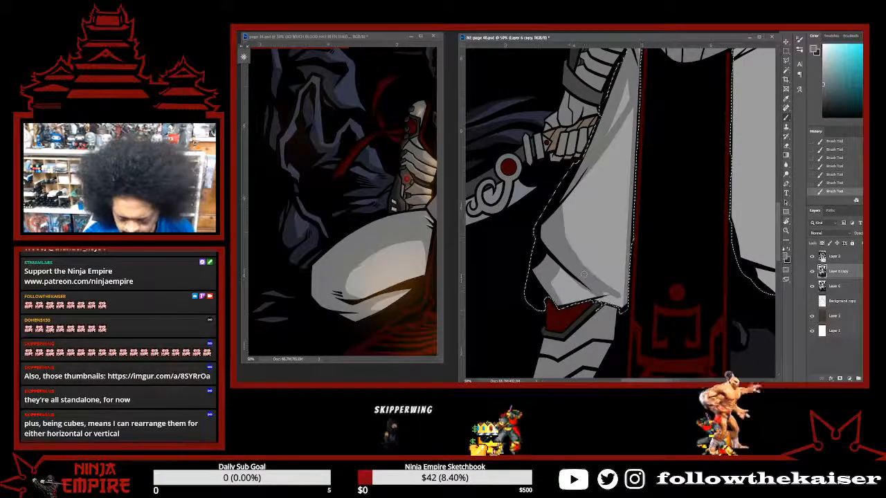
left_click(573, 284, "alt")
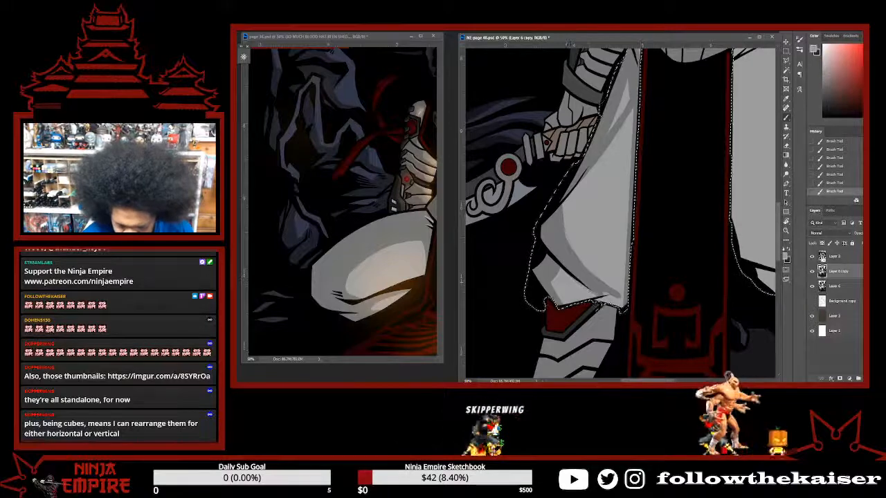
left_click(584, 272, "alt")
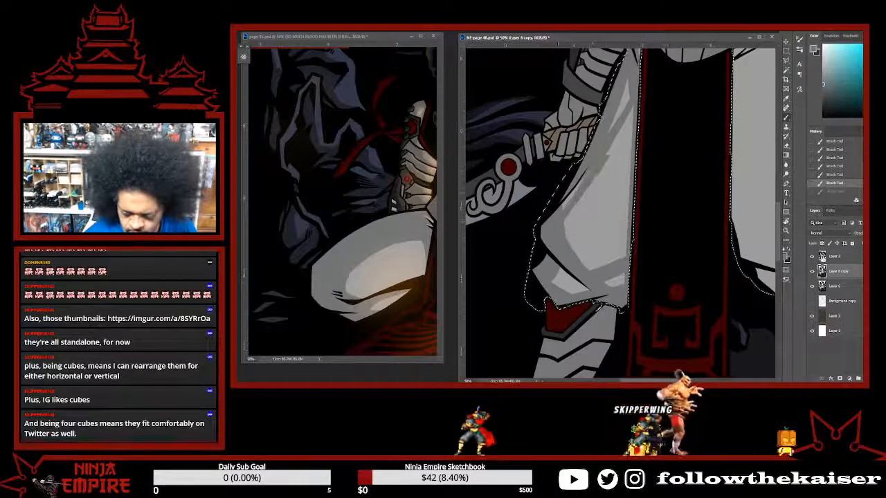
key("ctrl+shift+z")
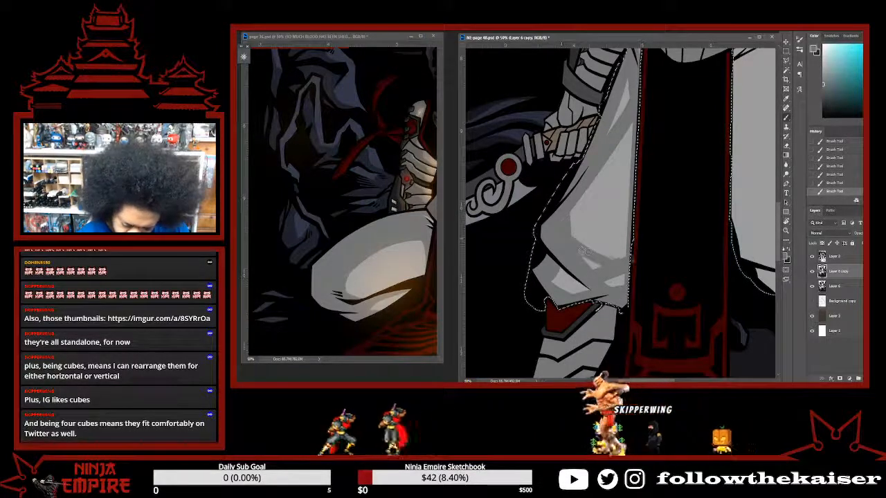
key("ctrl+minus")
key("ctrl+minus")
key("ctrl+minus")
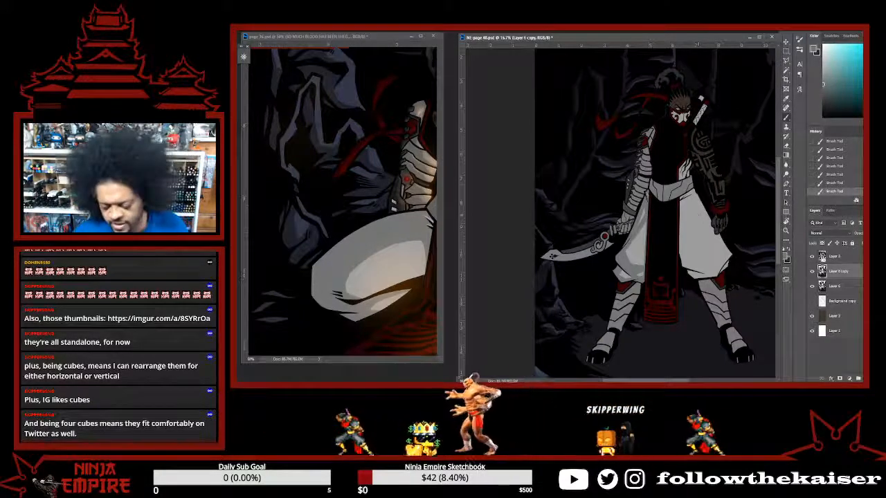
Shade the trouser leg on the tattooed-arm side beneath the belt and along its inner edge beside the sash.
left_click(676, 225, "ctrl")
left_click_drag(666, 271, 566, 258)
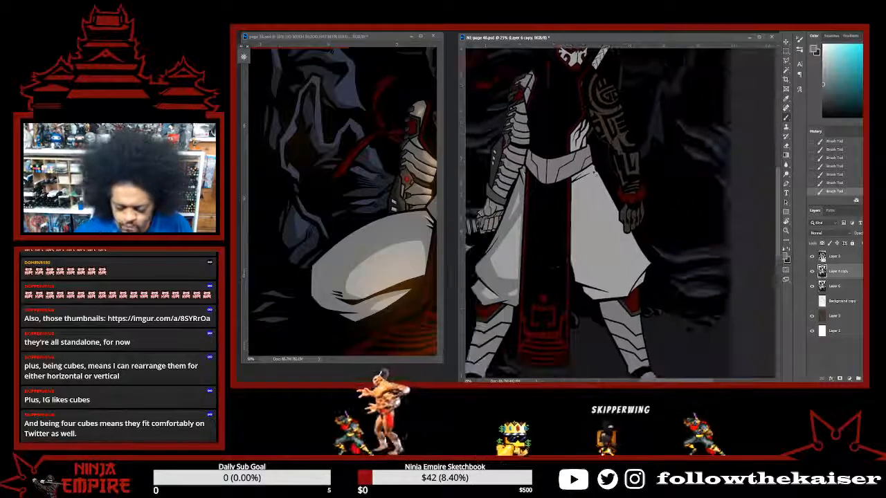
left_click(593, 175, "ctrl")
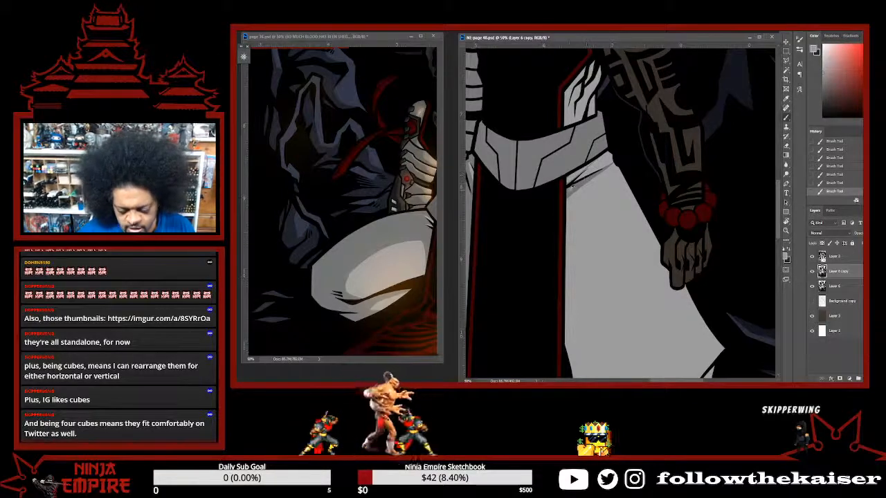
left_click(572, 186, "alt")
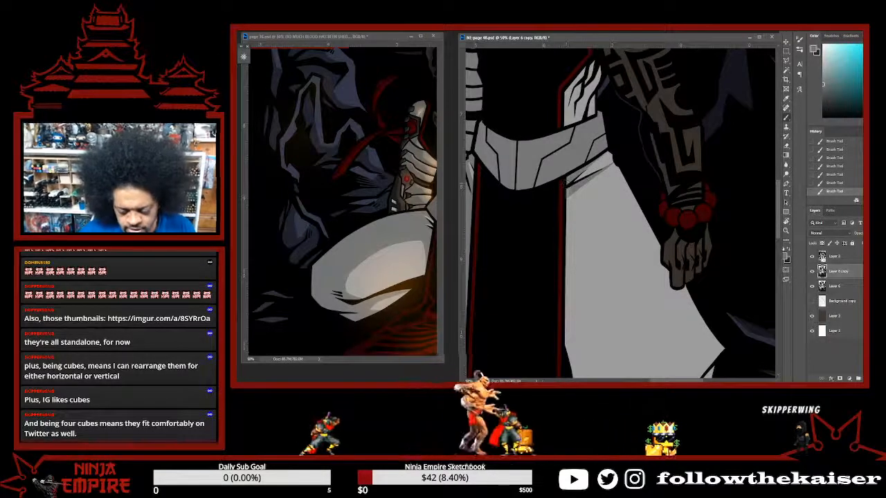
scroll(591, 267, "down", 1)
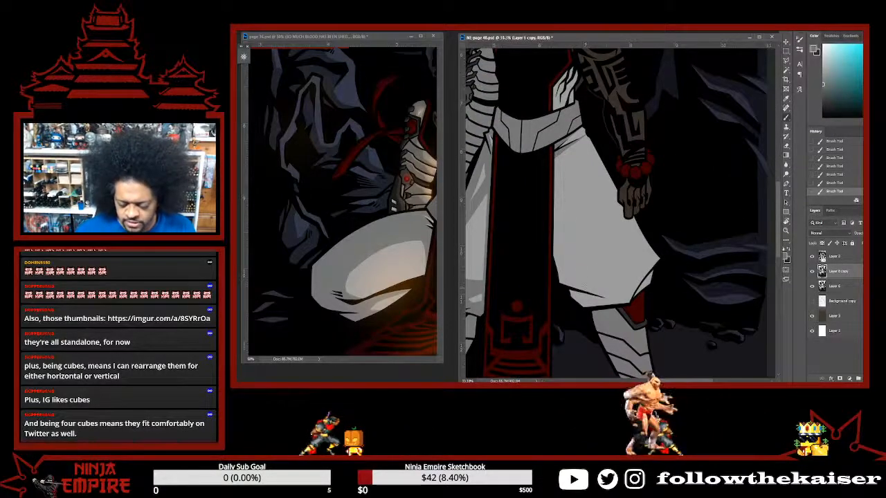
left_click_drag(556, 156, 586, 290)
left_click_drag(555, 157, 564, 215)
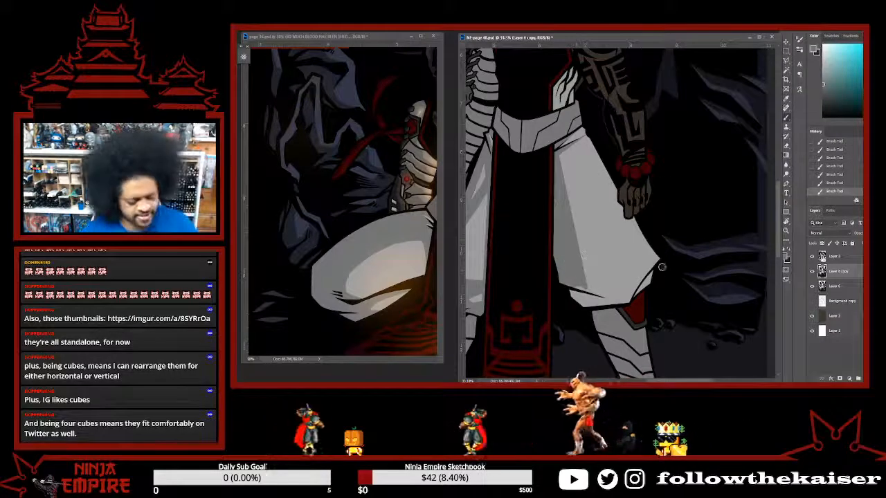
Shade the lower knee edge and cuff of the trouser leg on the tattooed-arm side in grey.
scroll(564, 279, "up", 2)
scroll(625, 208, "down", 3)
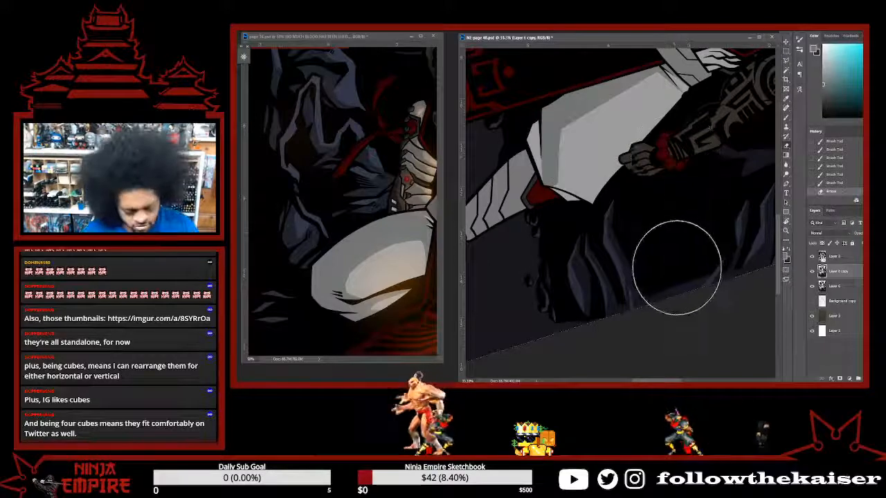
left_click_drag(683, 252, 630, 170)
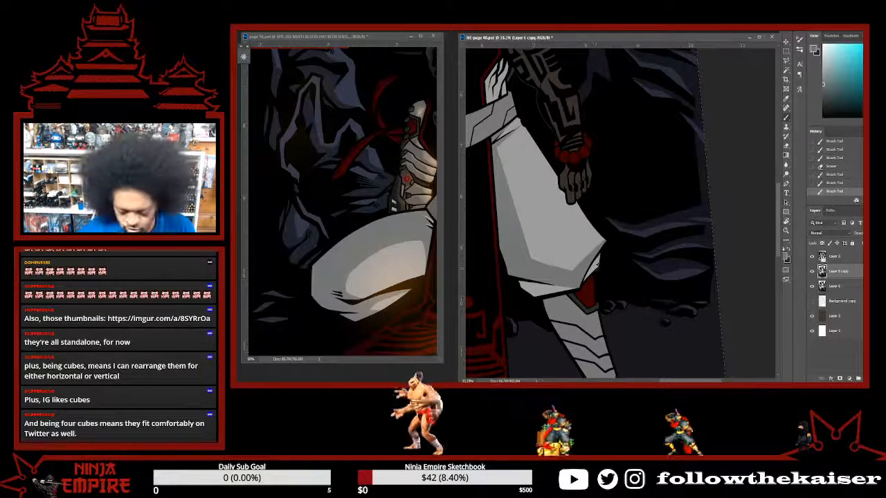
left_click(597, 263, "alt")
key("x")
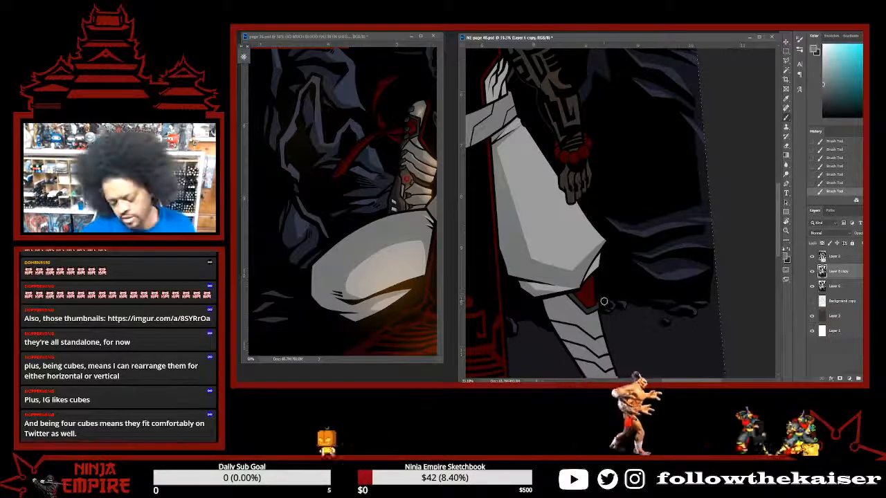
Undo the last cuff strokes and paint angular grey fold shadows around the knee of the tattooed-arm-side leg.
key("ctrl+z")
key("ctrl+z")
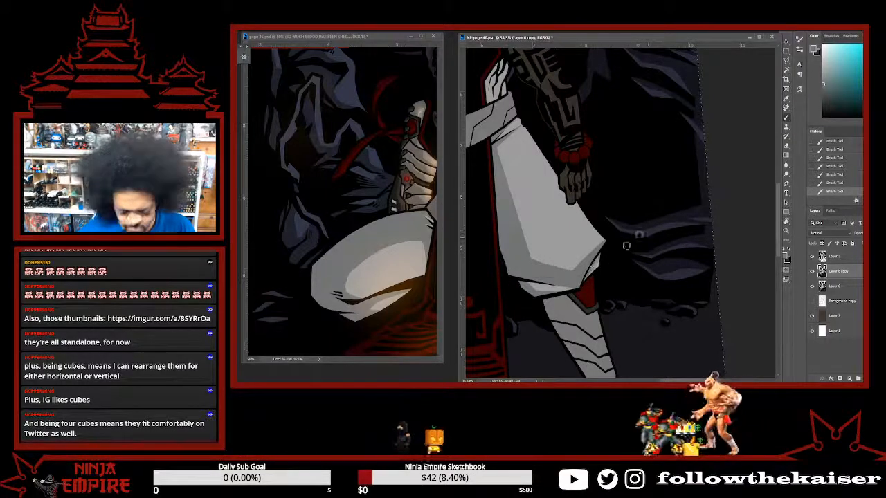
key("ctrl+z")
left_click_drag(583, 275, 616, 222)
key("r")
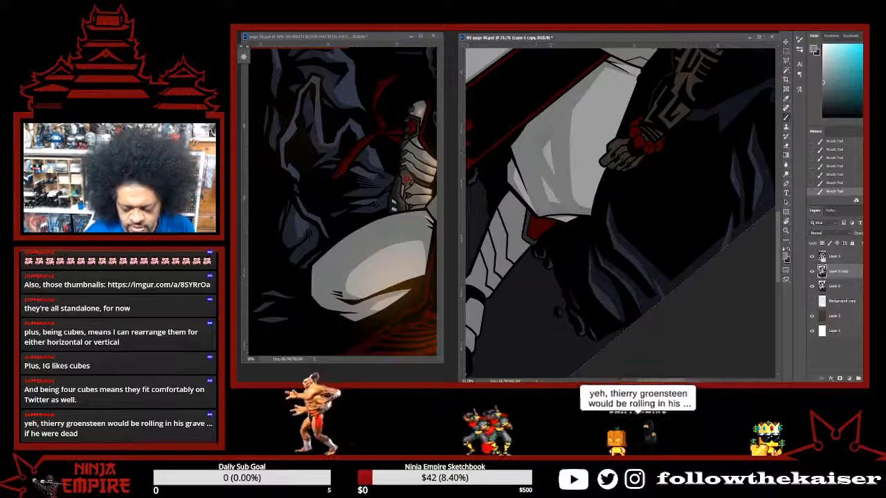
left_click_drag(517, 196, 542, 269)
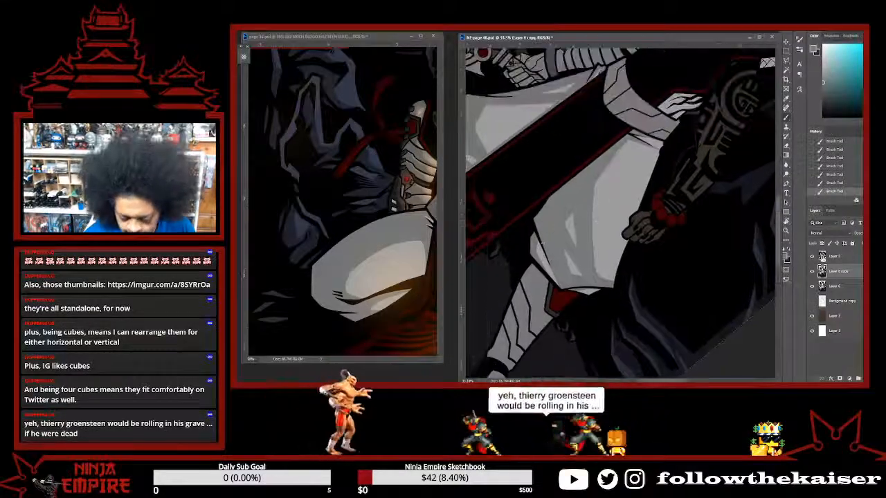
key("ctrl+z")
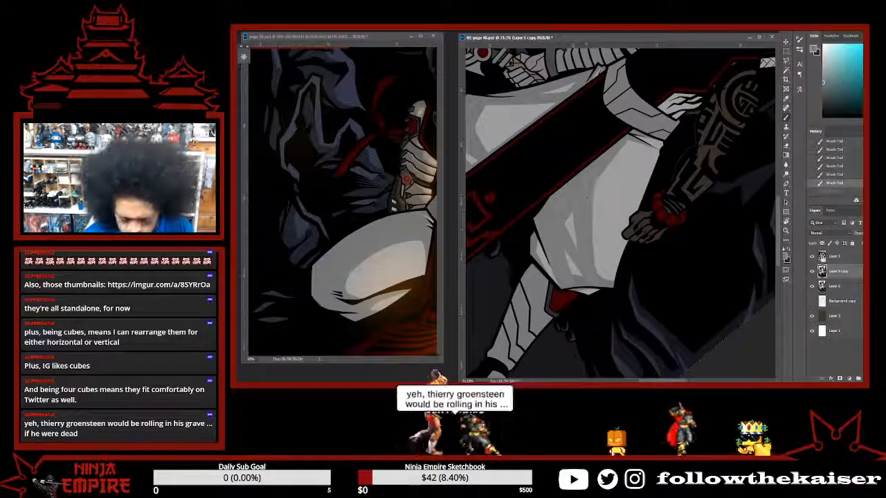
left_click(586, 198)
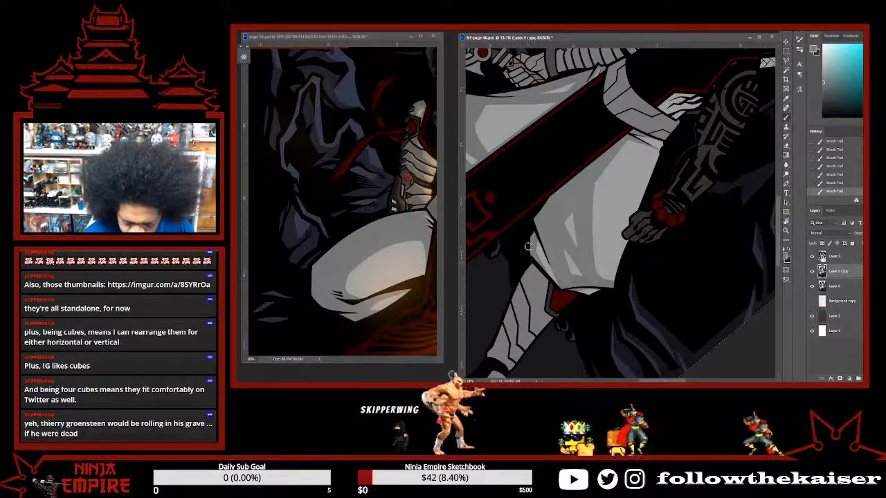
Add grey shadow along the outer hem and cuff fold of the same leg, next to the red shin trim.
left_click_drag(680, 239, 632, 92)
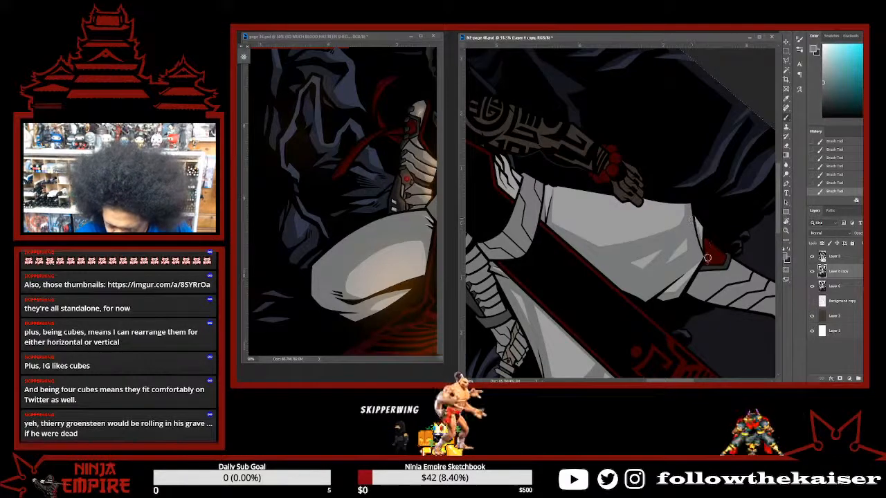
left_click_drag(694, 228, 706, 261)
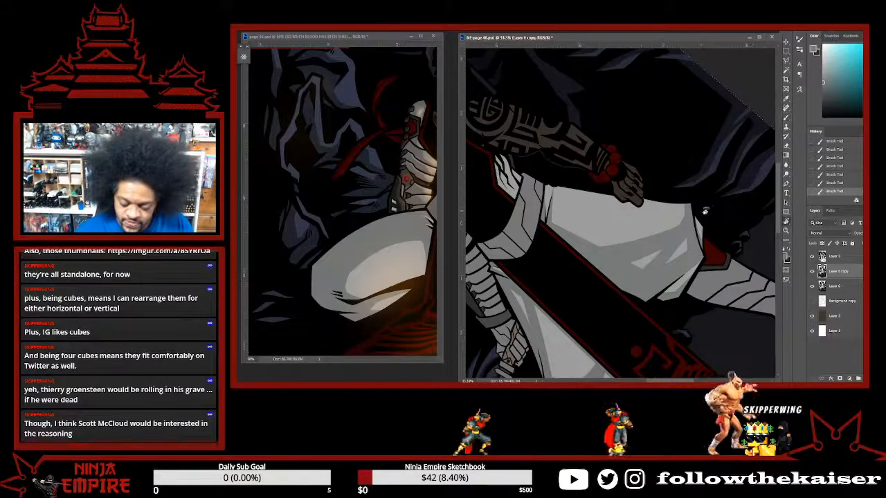
left_click_drag(704, 211, 679, 247)
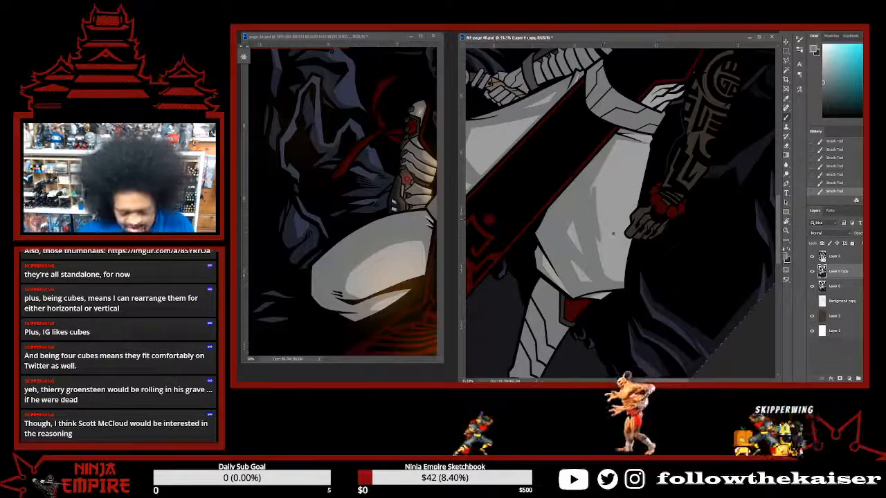
Refine the long fold shadow and knee fold edges on the same leg, alternating sampled light and shadow greys.
left_click(613, 234, "alt")
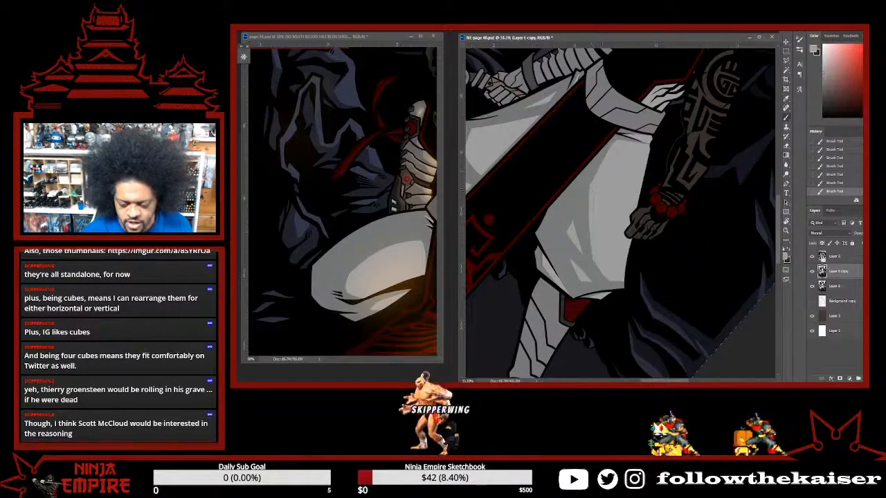
left_click(582, 203, "alt")
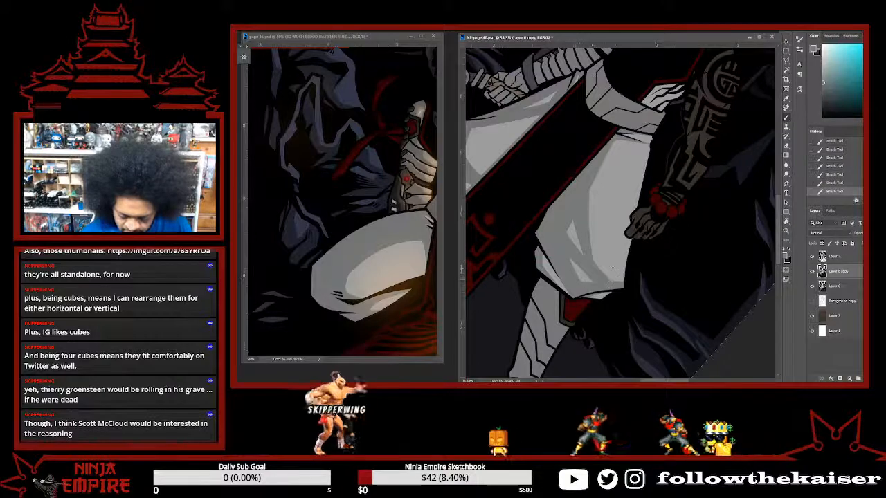
left_click(599, 267, "alt")
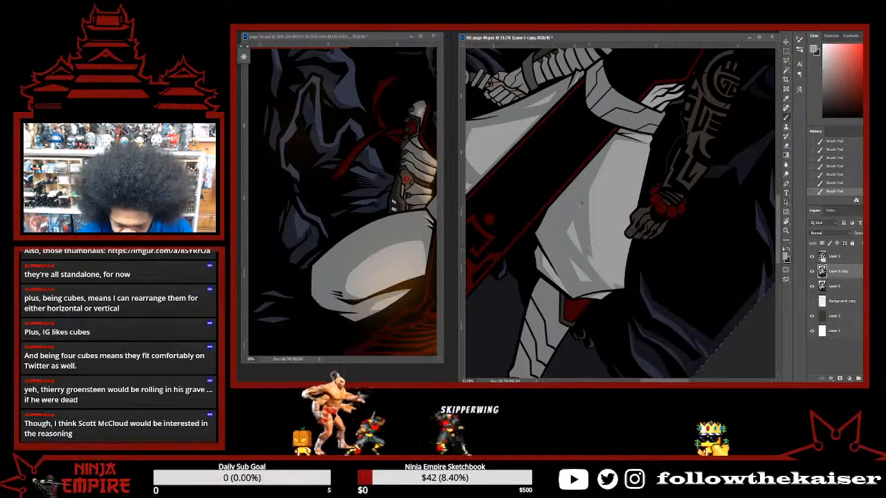
left_click(591, 245, "alt")
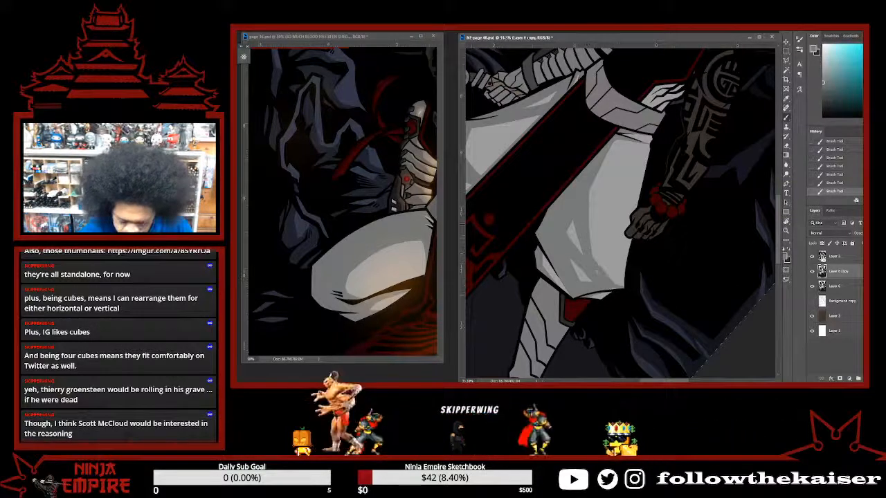
left_click_drag(602, 299, 543, 276)
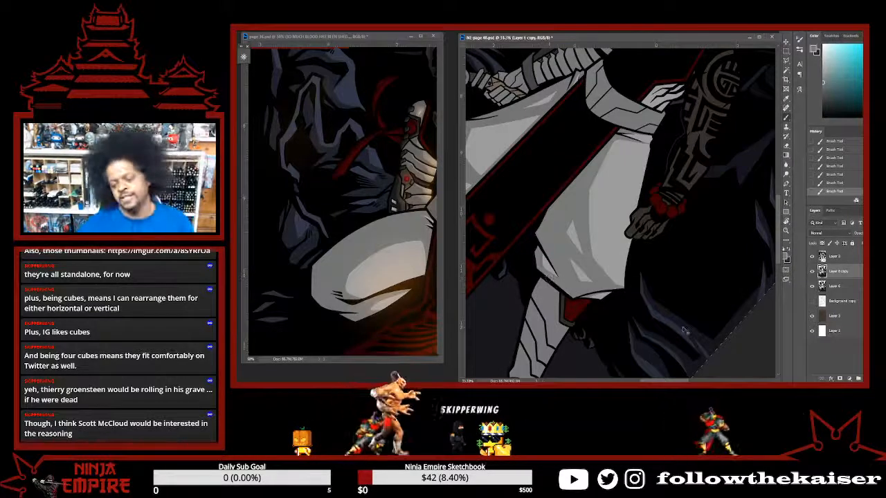
Compare the leg shading with and without the last three brush strokes, keeping the strokes.
key("ctrl+z")
key("ctrl+z")
key("ctrl+z")
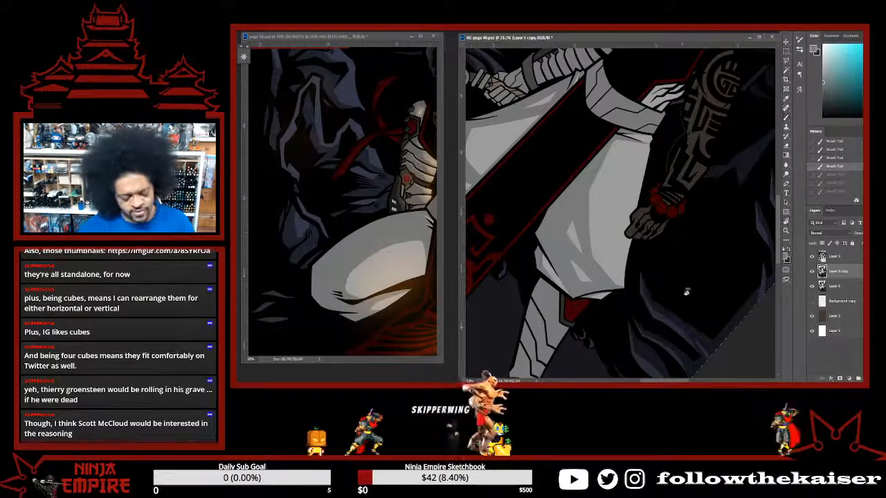
mouse_move(686, 292)
left_mouse_down()
mouse_move(765, 194)
mouse_move(681, 294)
left_mouse_up()
key("ctrl+shift+z")
key("ctrl+shift+z")
key("ctrl+shift+z")
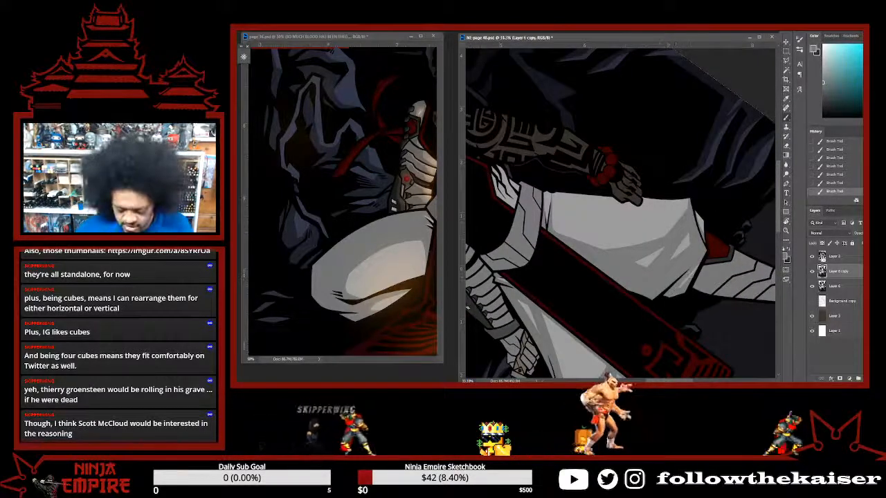
Touch up the lower fold of the tattooed-arm-side leg with sampled light and shadow greys, and review both shaded legs.
left_click(684, 289, "alt")
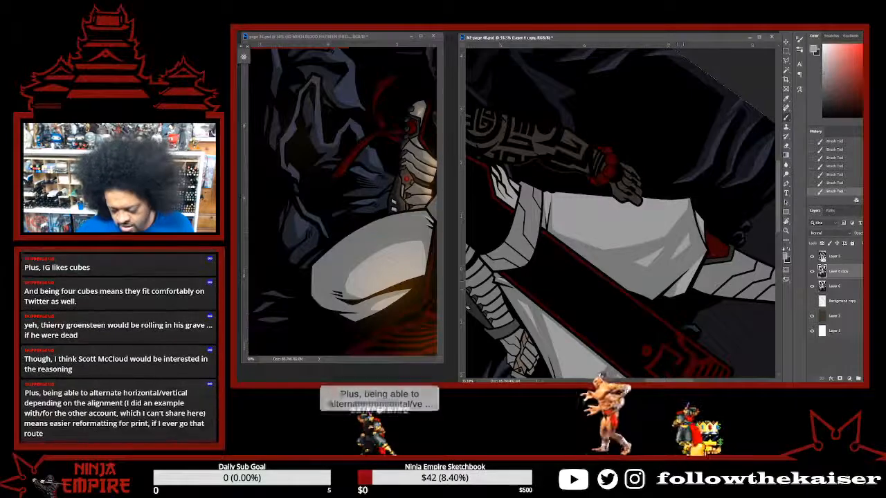
left_click(672, 289, "alt")
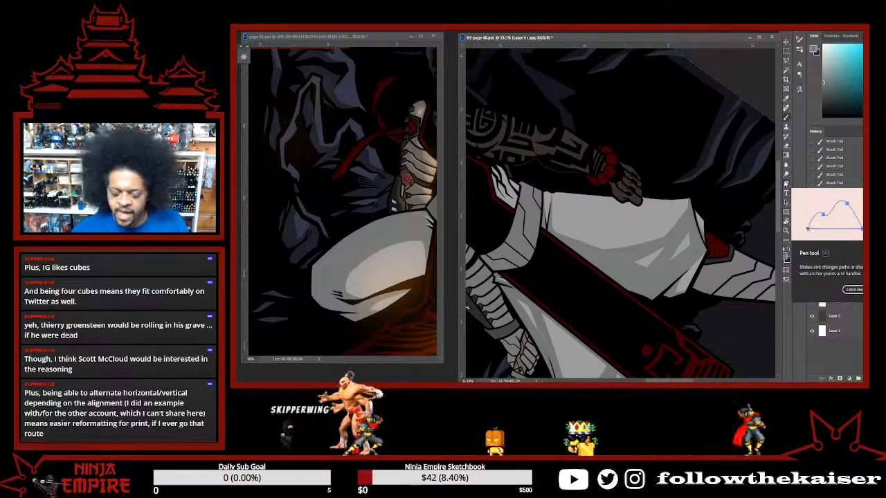
left_click_drag(712, 256, 631, 314)
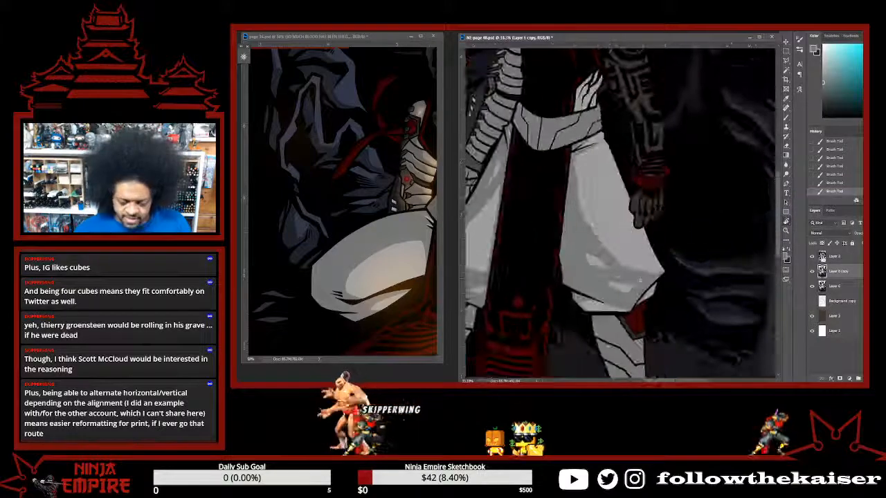
key("ctrl+minus")
key("ctrl+minus")
key("ctrl+minus")
scroll(617, 294, "up", 2)
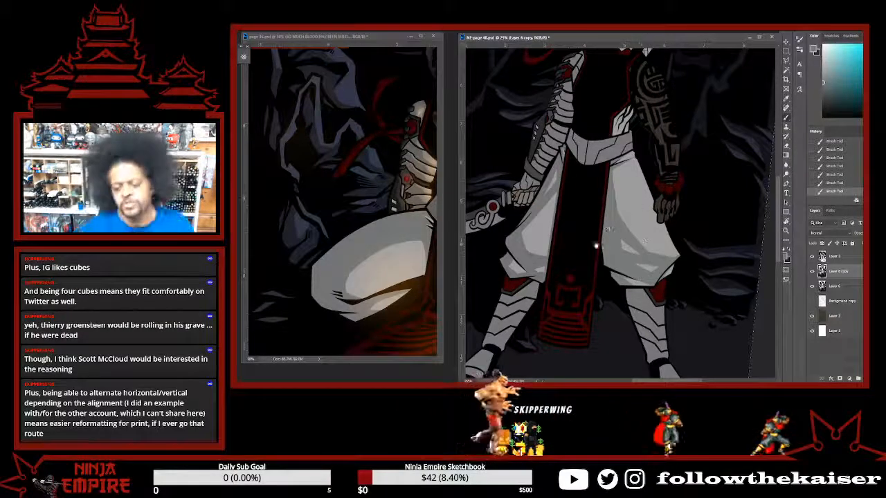
Touch up the shading on the folded cloth above the belt, using light and shadow greys sampled from it.
scroll(618, 214, "up", 3)
scroll(618, 214, "up", 4)
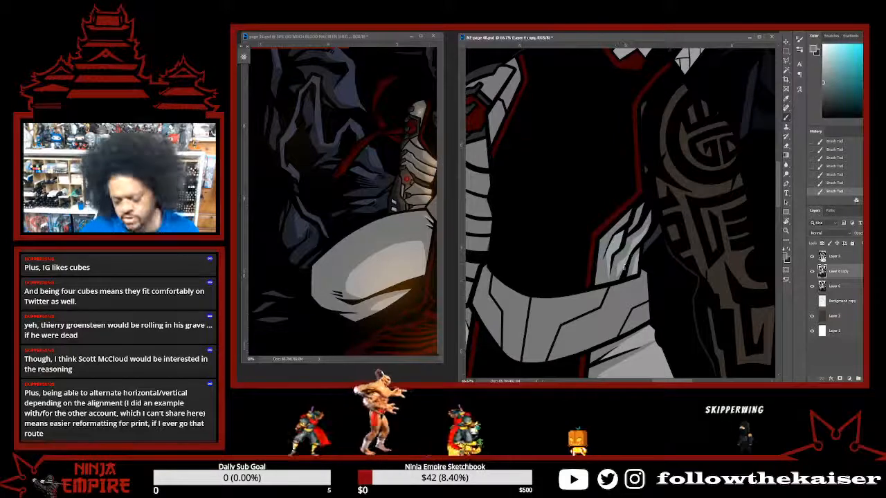
left_click(621, 264, "alt")
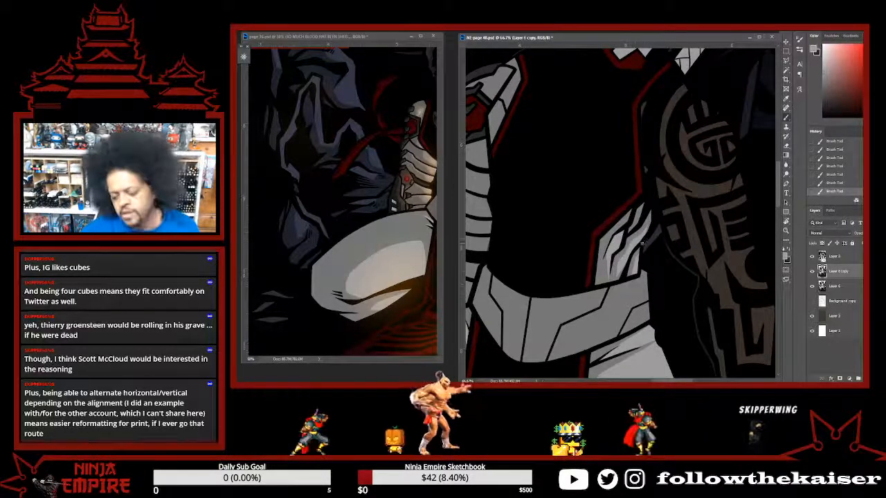
left_click(624, 240, "alt")
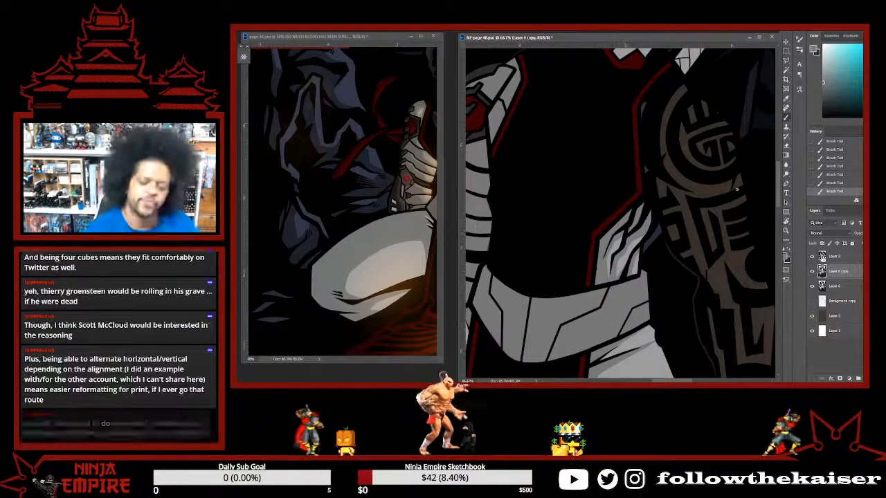
Paint grey shadow on the pale cap of the upper sword and along one side of the neighbouring braided handle.
left_click_drag(648, 182, 568, 377)
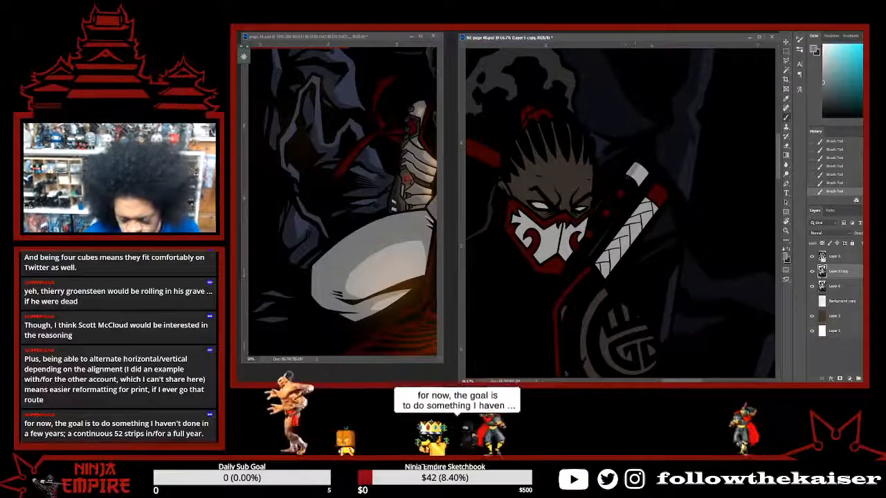
key("r")
left_click_drag(706, 235, 541, 99)
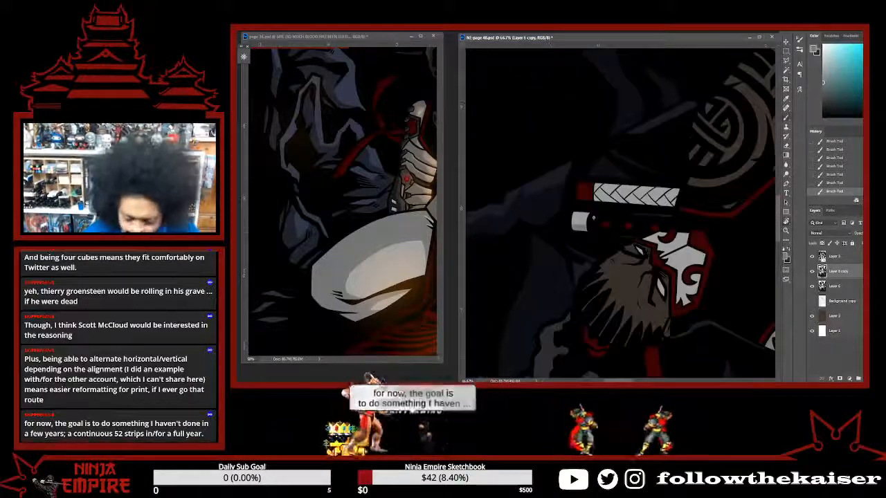
left_click_drag(588, 219, 600, 79)
key("ctrl+z")
key("ctrl+z")
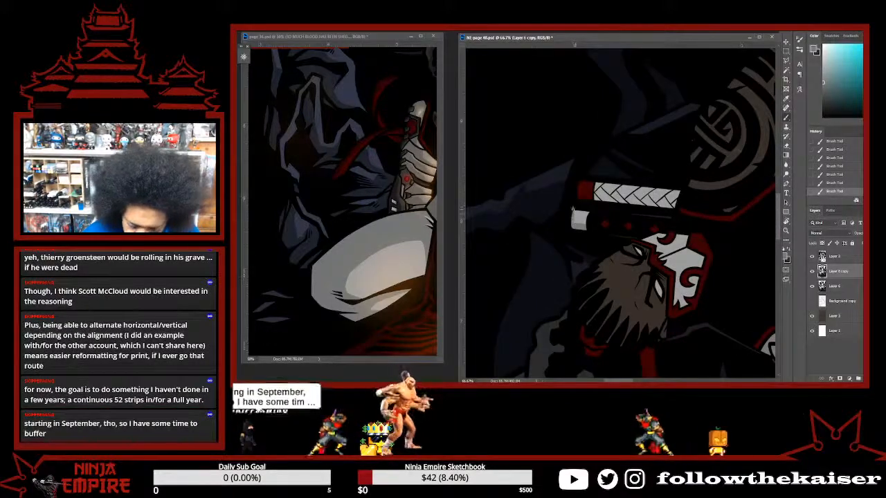
left_click_drag(609, 90, 734, 202)
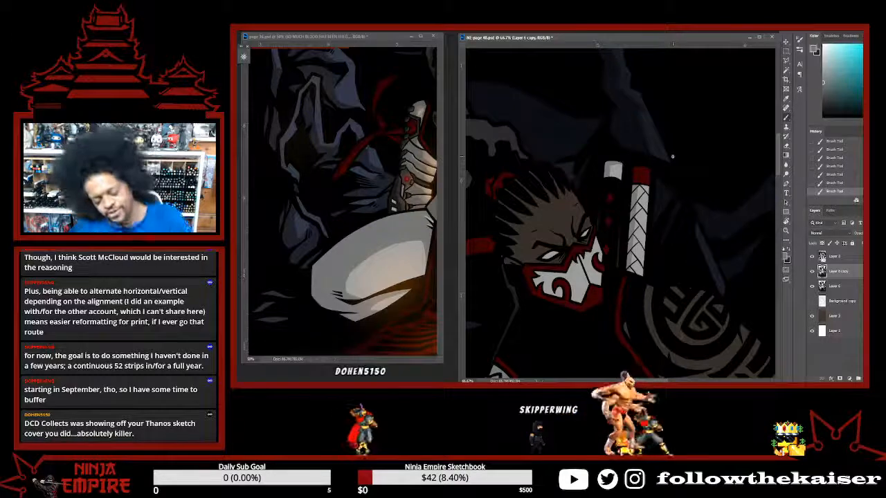
Try adding small grey shadow strokes along the crossing wrap bands of the braided sword handle.
scroll(638, 191, "up", 1)
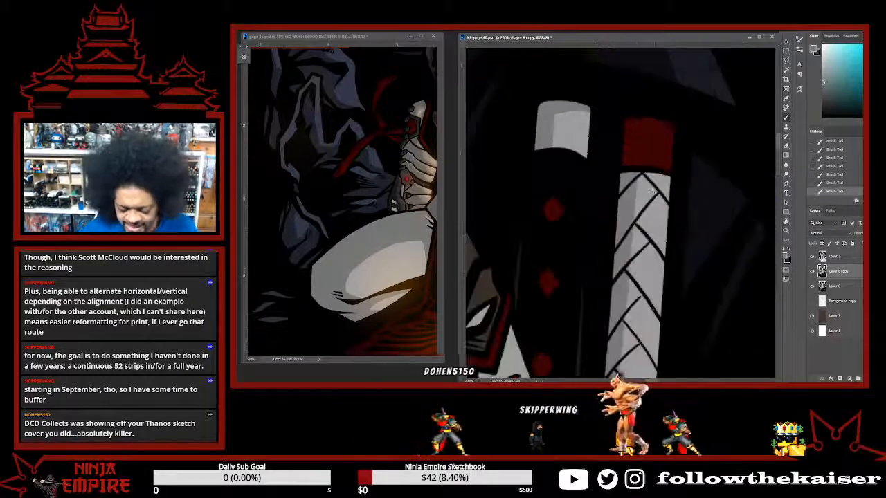
key("r")
mouse_move(716, 187)
left_mouse_down()
mouse_move(674, 128)
mouse_move(653, 119)
left_mouse_up()
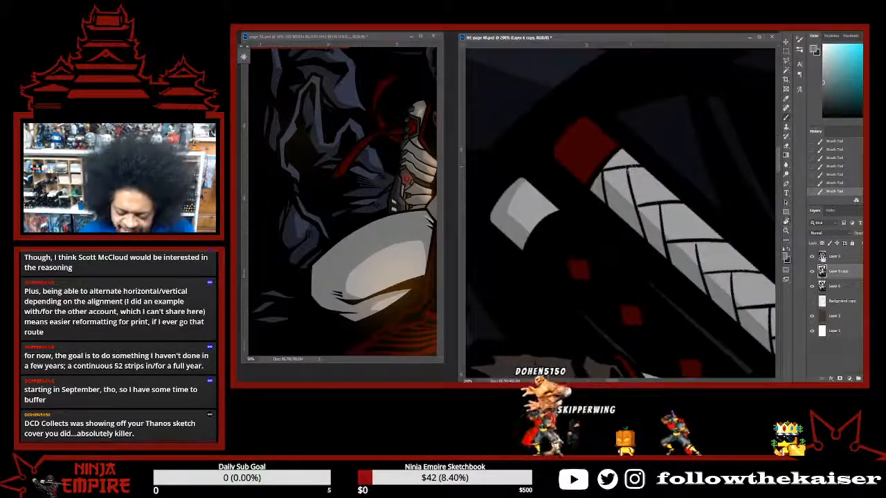
left_click_drag(633, 168, 643, 208)
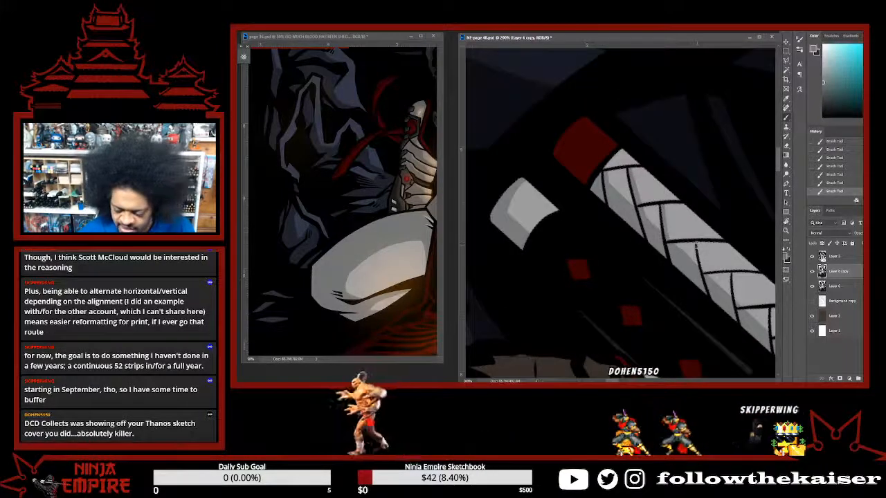
left_click_drag(731, 342, 651, 200)
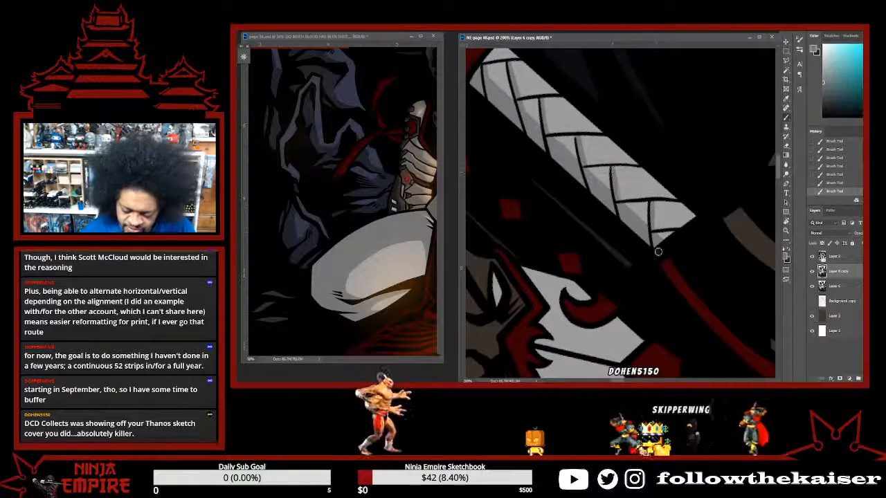
left_click_drag(671, 262, 689, 283)
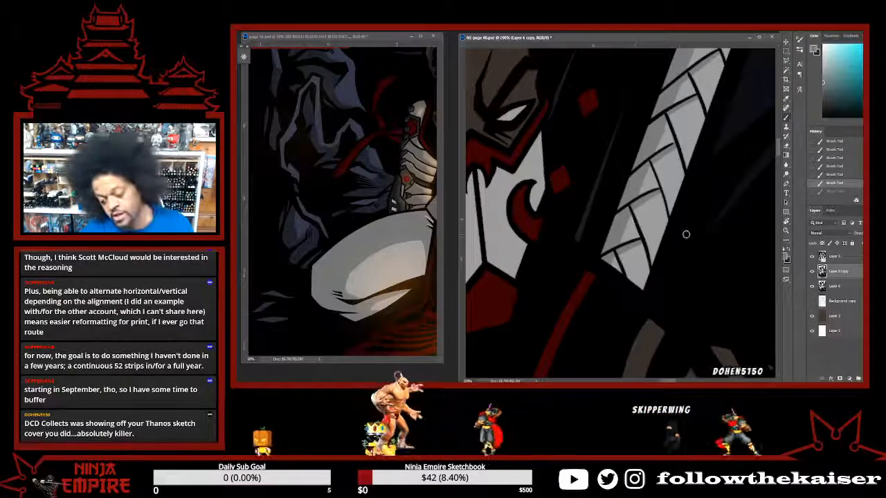
Undo the latest run of brush strokes on the braided sword handle.
key("ctrl+alt+z")
key("ctrl+alt+z")
key("ctrl+alt+z")
key("ctrl+alt+z")
key("ctrl+alt+z")
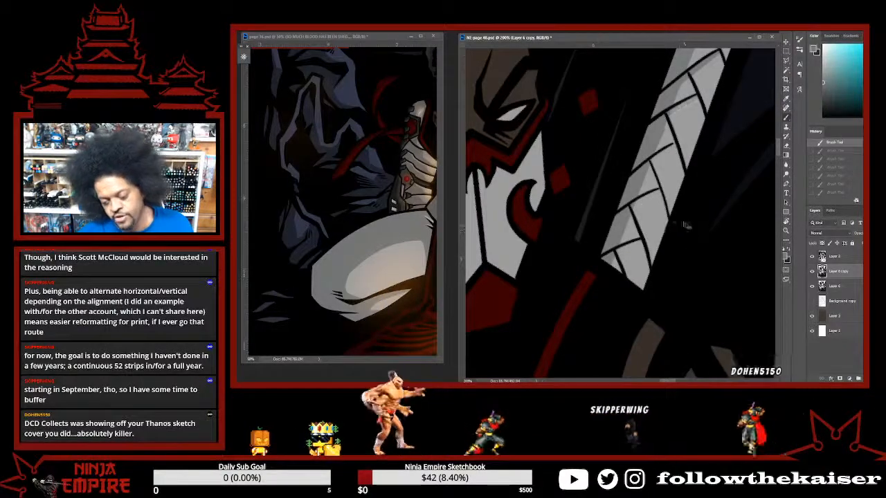
Paint grey shadows beneath the wrap lines along the braided handle, from the red collar to the lower end, undoing stray strokes.
left_click_drag(661, 207, 580, 319)
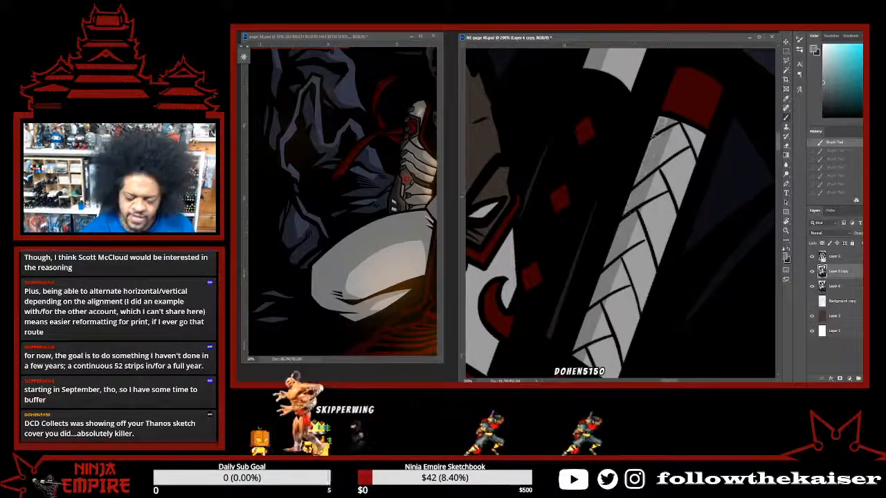
left_click_drag(650, 147, 662, 123)
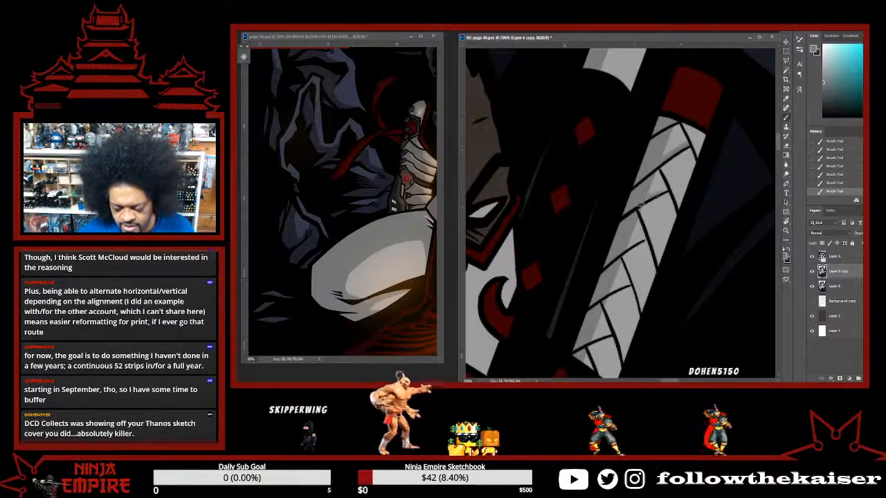
left_click_drag(632, 239, 654, 187)
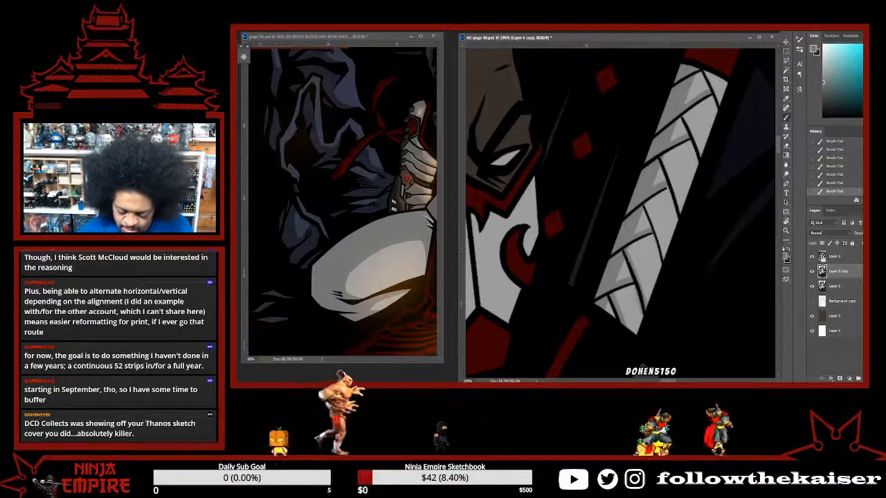
key("ctrl+z")
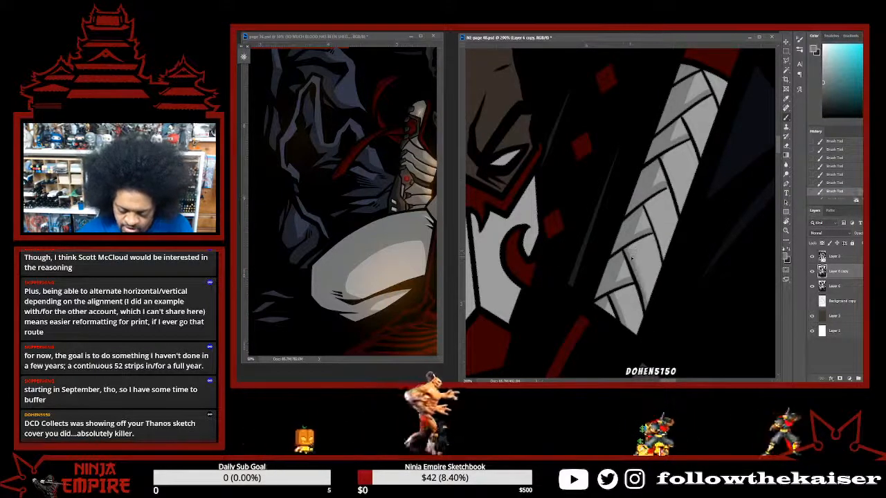
key("ctrl+z")
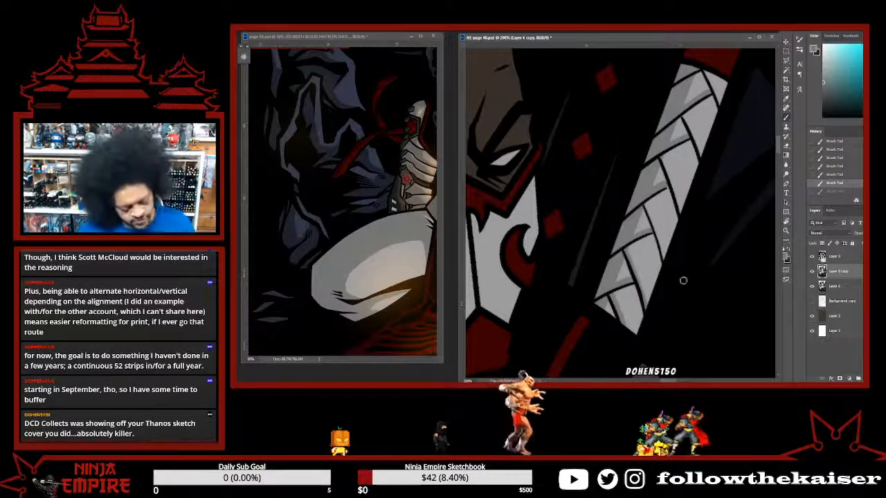
Add grey shadow beside the crossing wrap lines on the handle's lighter side, redoing poor strokes, and review the whole handle.
key("r")
left_click_drag(683, 281, 640, 194)
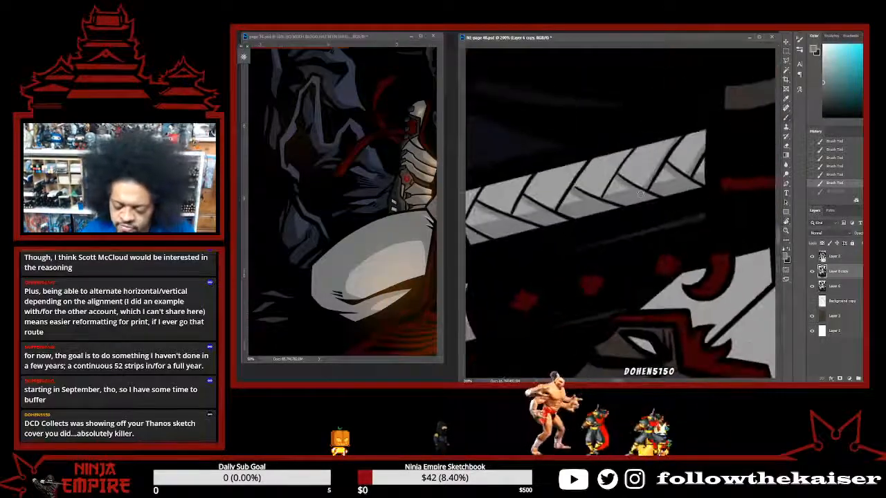
left_click_drag(632, 150, 598, 199)
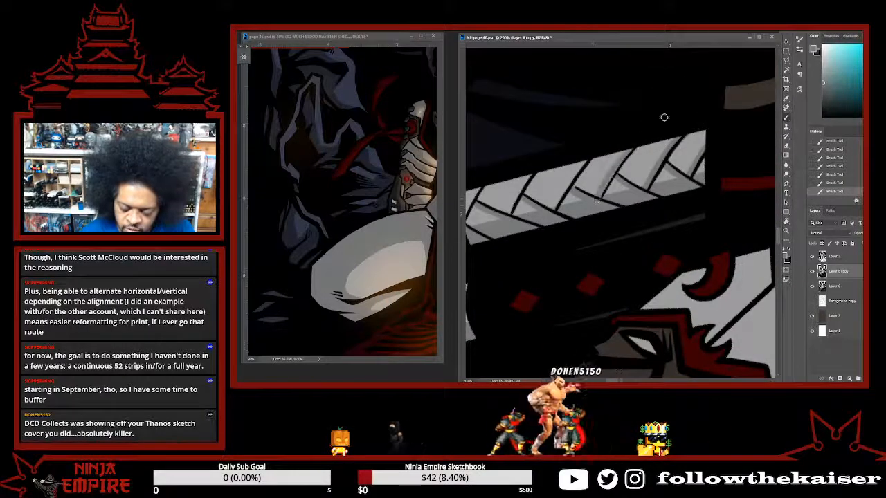
key("ctrl+z")
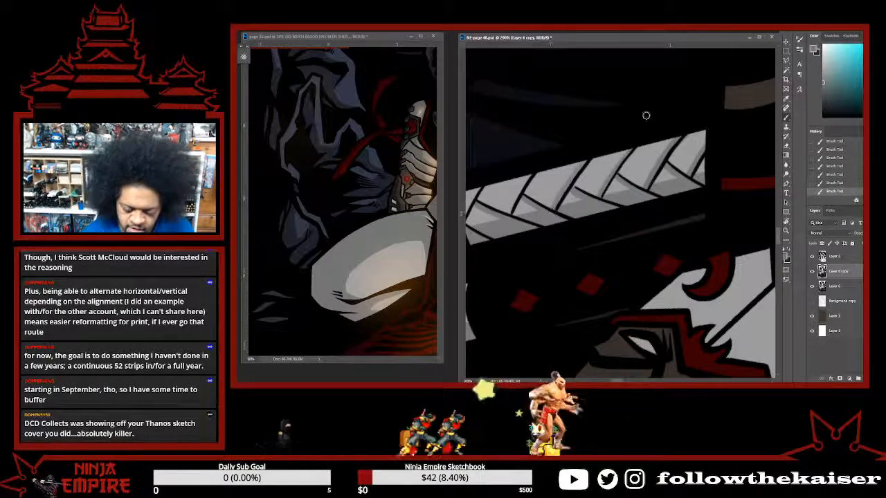
left_click_drag(533, 227, 578, 216)
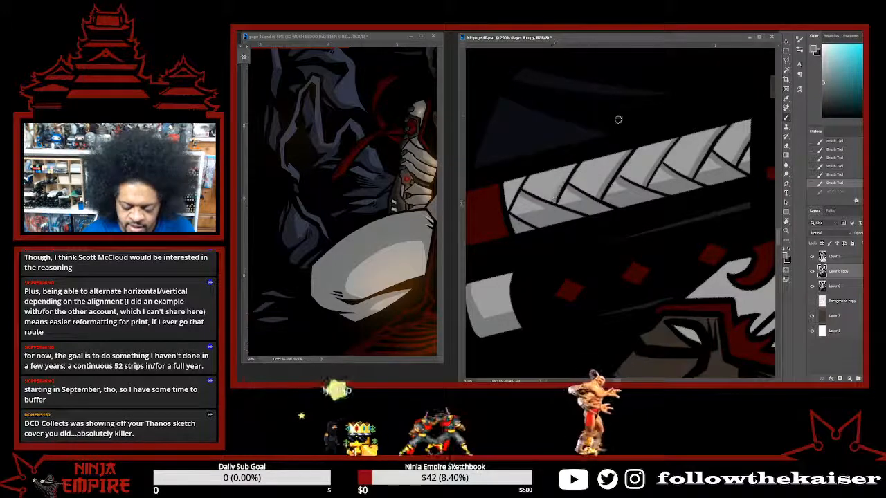
key("ctrl+z")
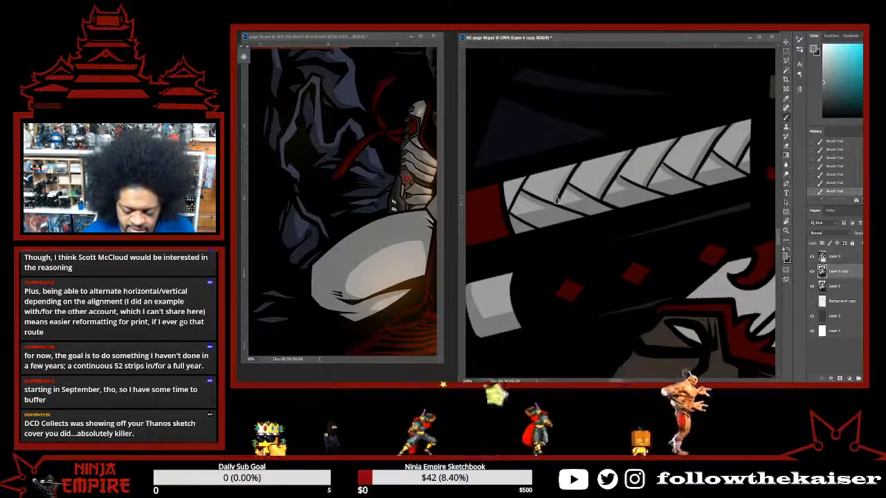
left_click_drag(553, 203, 506, 213)
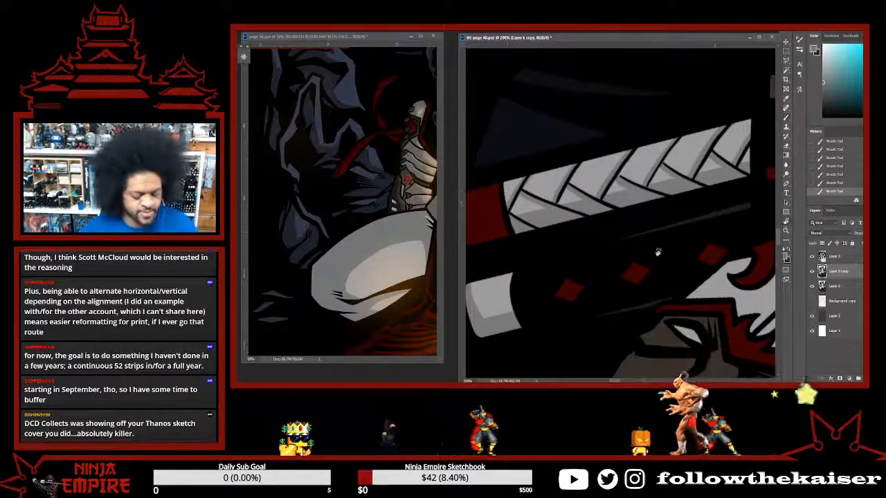
key("r")
left_click_drag(564, 284, 669, 291)
scroll(668, 291, "down", 2)
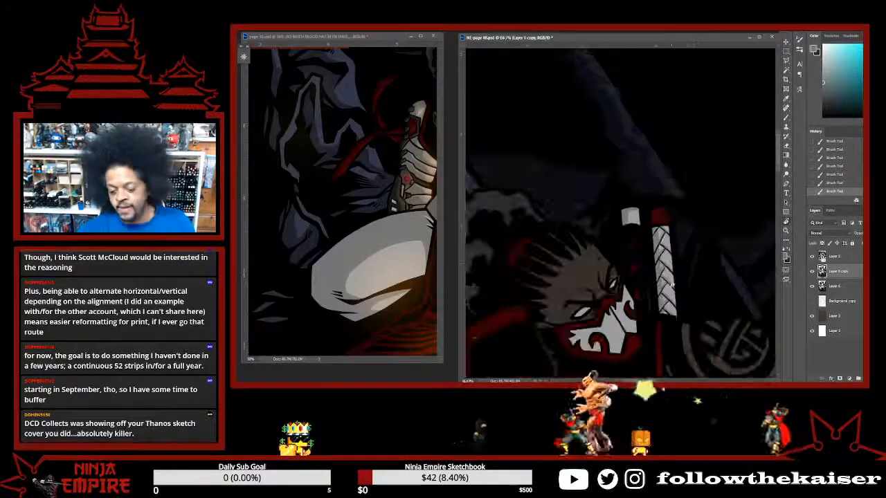
Refine the shadow edges of each wrap band along the braided handle, alternating sampled light and shadow greys.
scroll(652, 206, "up", 3)
left_click_drag(650, 201, 649, 214)
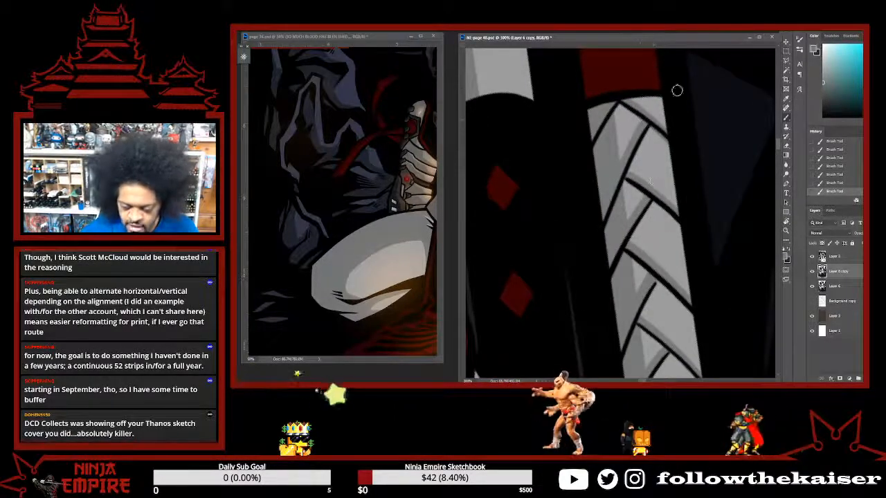
left_click_drag(713, 218, 702, 161)
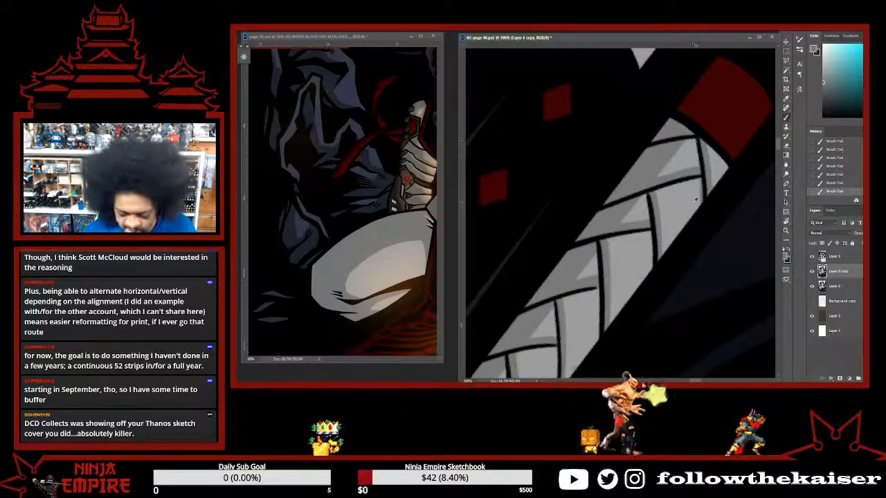
left_click(698, 191, "alt")
left_click_drag(699, 208, 692, 182)
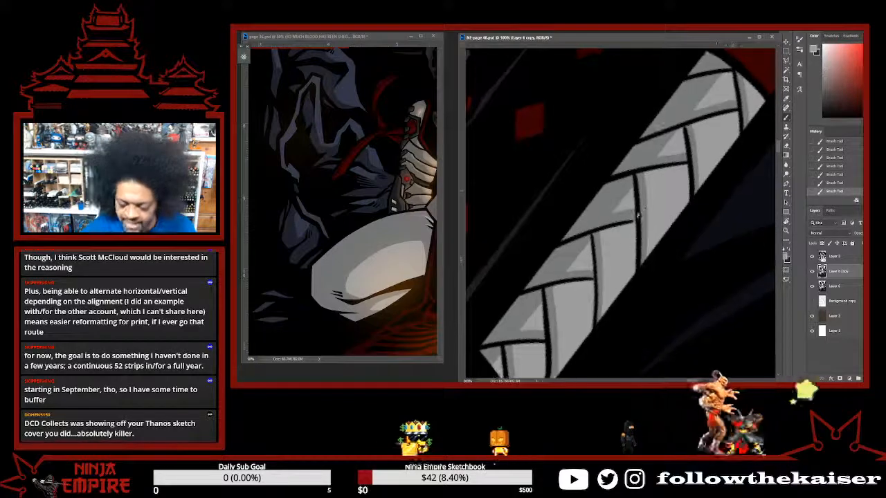
left_click(601, 274, "alt")
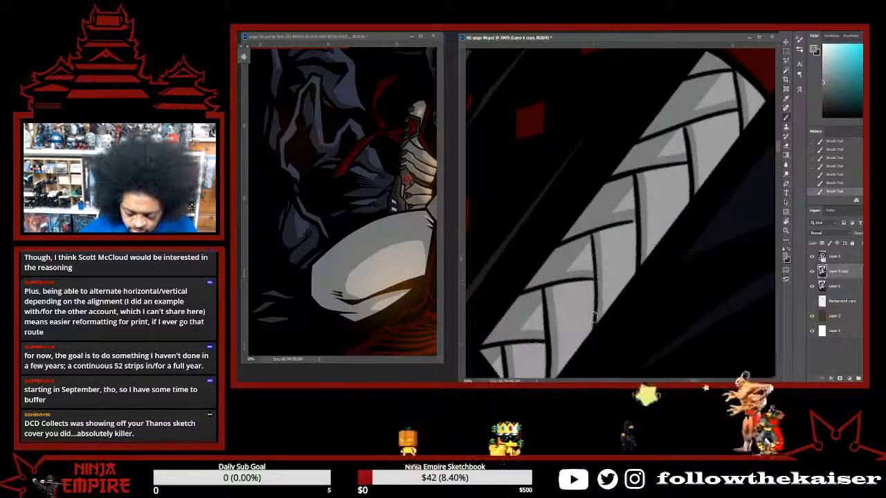
left_click_drag(593, 315, 611, 312)
left_click(598, 215, "alt")
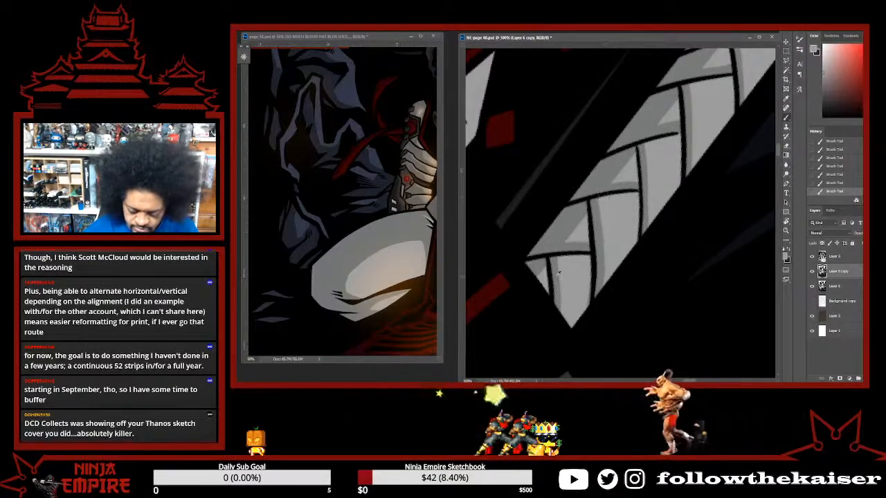
left_click(643, 279, "alt")
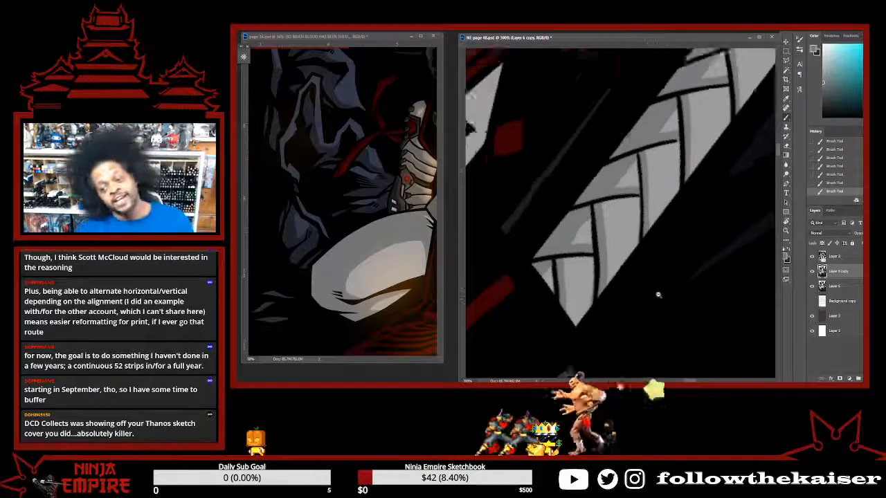
scroll(643, 280, "down", 2)
left_click_drag(674, 272, 702, 240)
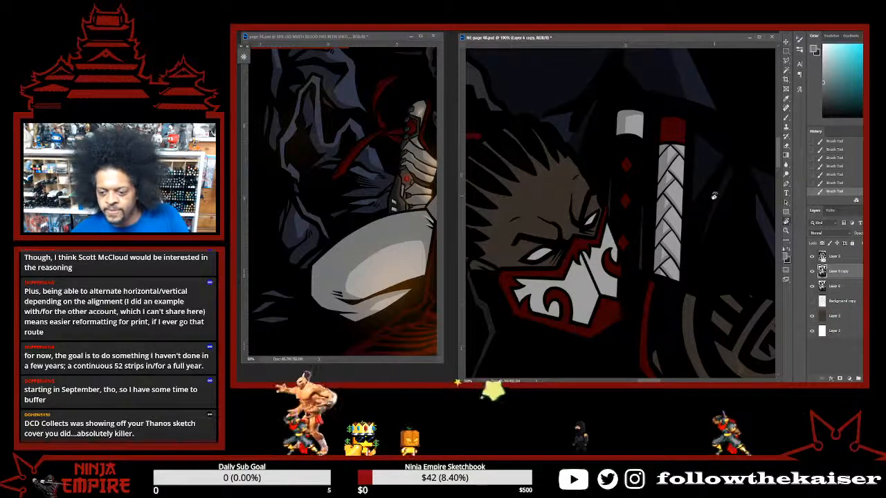
Select the white areas of the warrior's face mask with the Magic Wand.
scroll(686, 279, "down", 4)
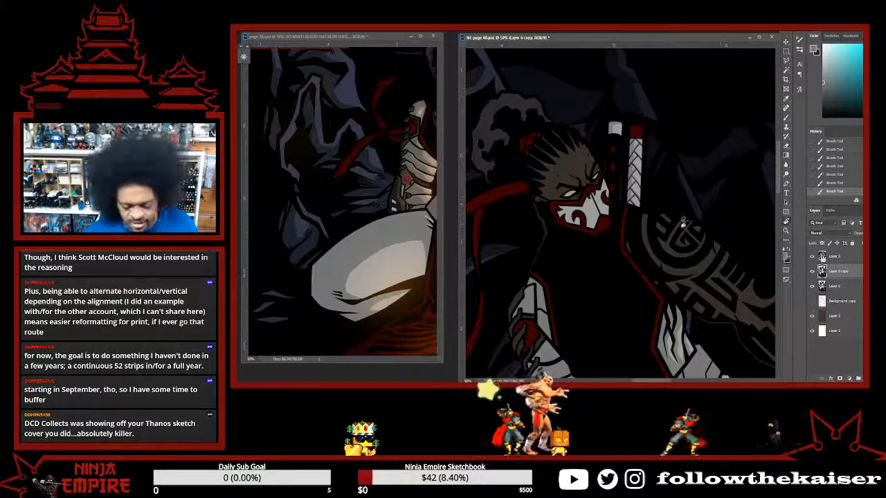
left_click_drag(720, 204, 685, 228)
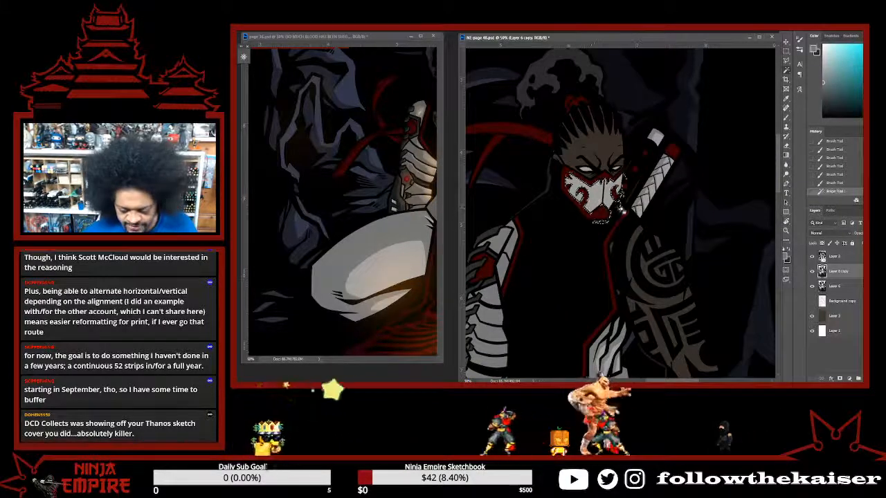
key("ctrl+plus")
key("w")
left_click(611, 209)
key("ctrl+1")
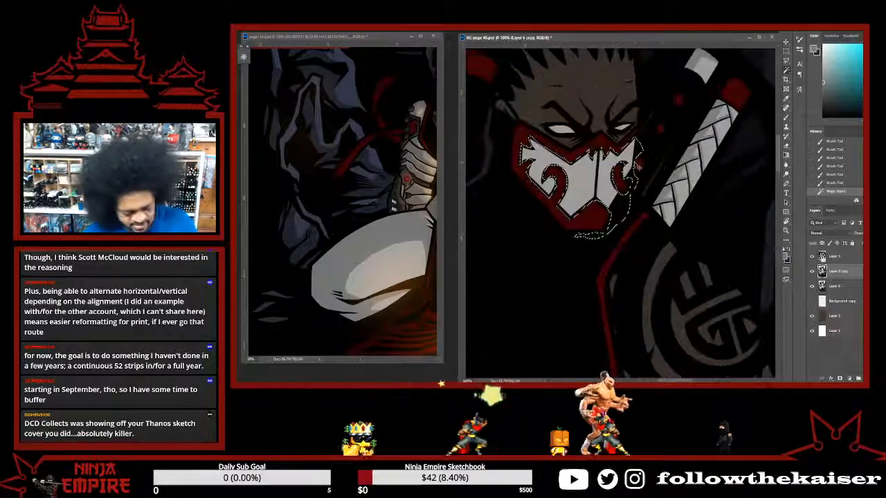
Paint grey shadows inside the selected white areas of the face mask, from its centre ridge out to the cheek points.
key("ctrl+b")
left_click(762, 84)
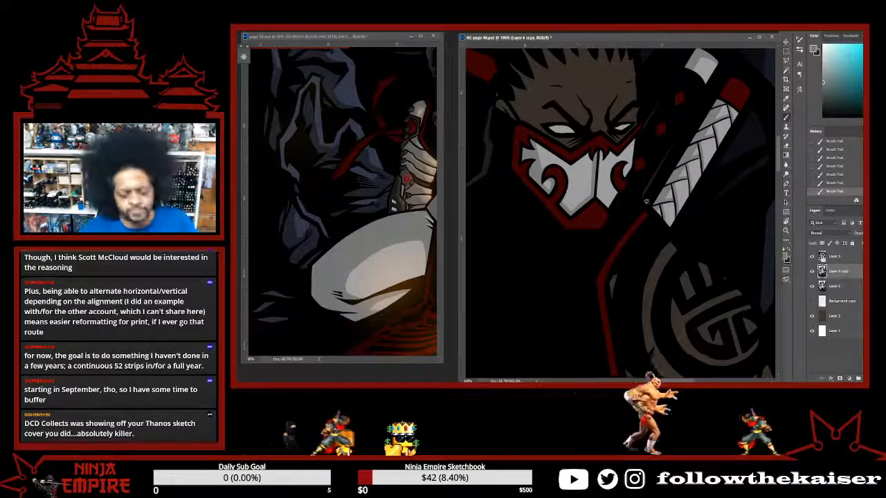
key("r")
left_click_drag(684, 242, 625, 277)
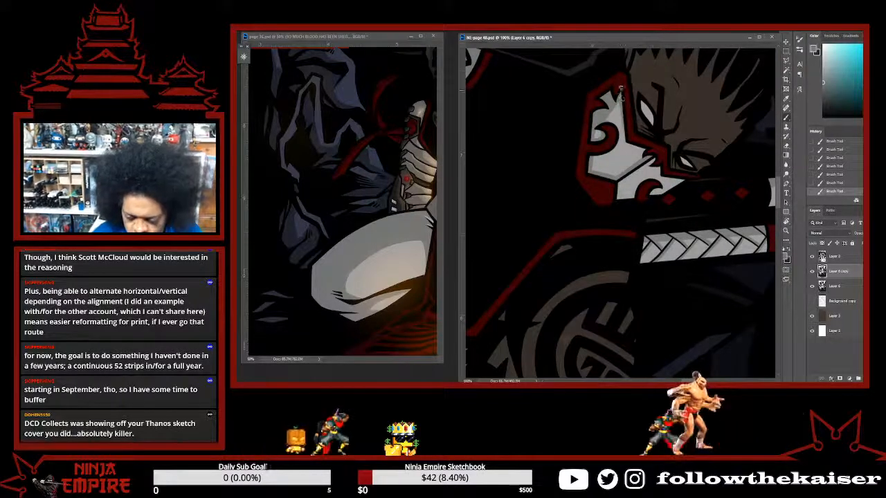
left_click_drag(621, 93, 590, 161)
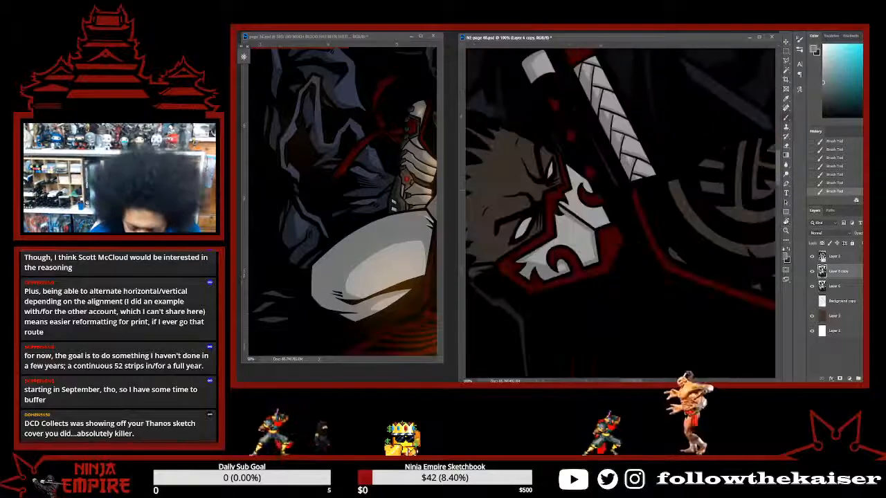
left_click_drag(654, 190, 667, 142)
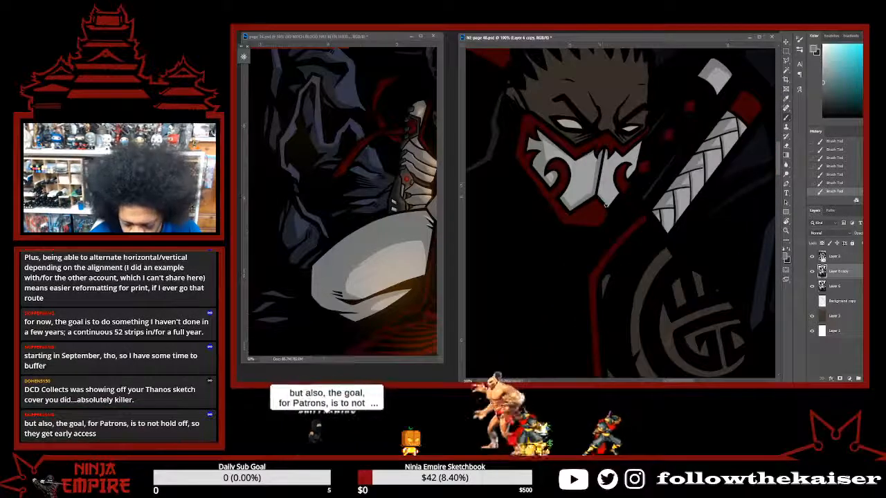
Compare the mask with and without the last shadow strokes, then touch up the shading on the side nearest the sword handle.
key("ctrl+alt+z")
key("ctrl+alt+z")
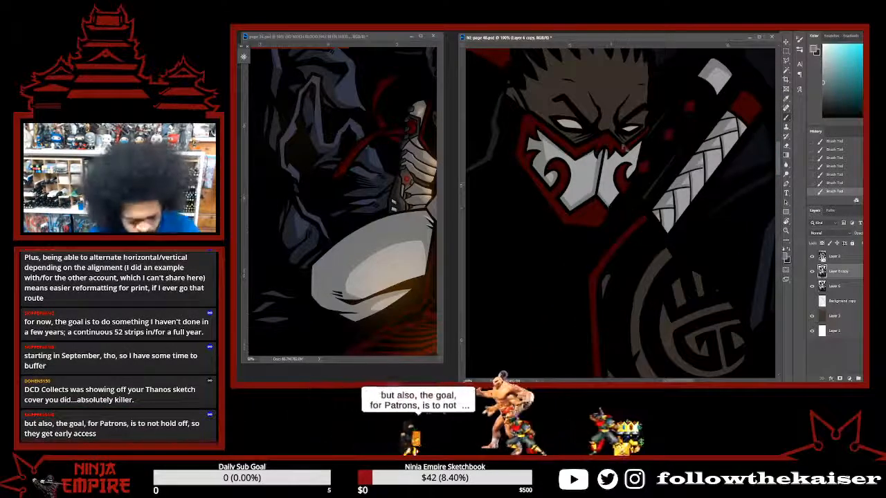
key("ctrl+shift+z")
key("ctrl+shift+z")
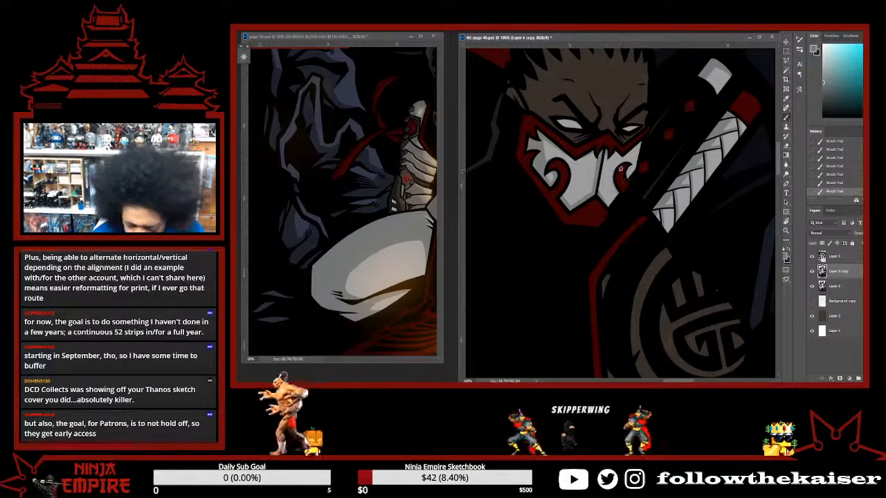
left_click_drag(622, 170, 631, 190)
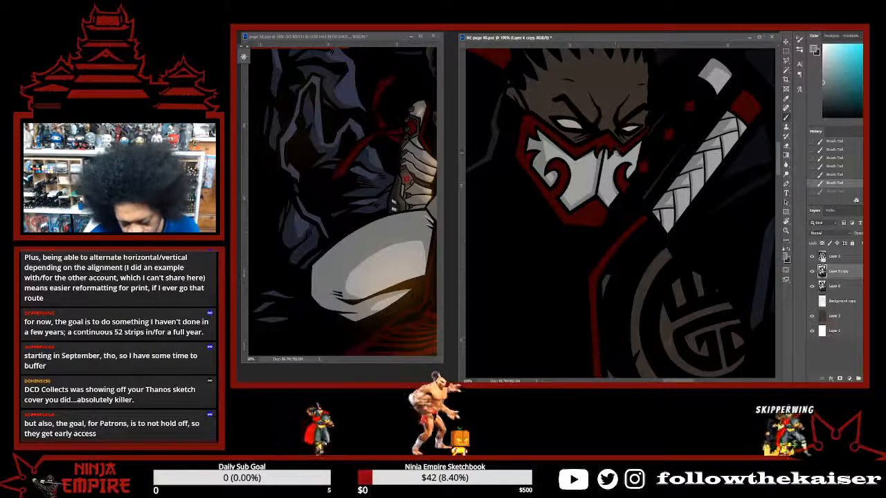
left_click_drag(681, 116, 674, 129)
scroll(658, 238, "down", 4)
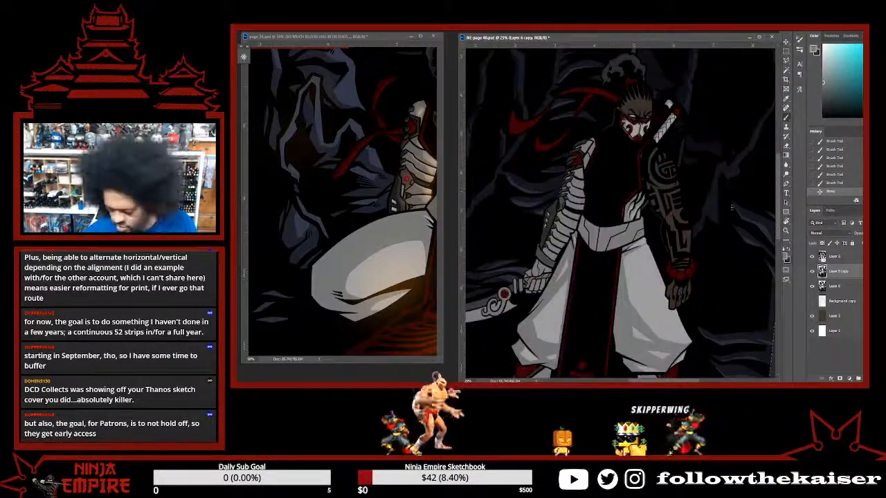
scroll(650, 261, "down", 2)
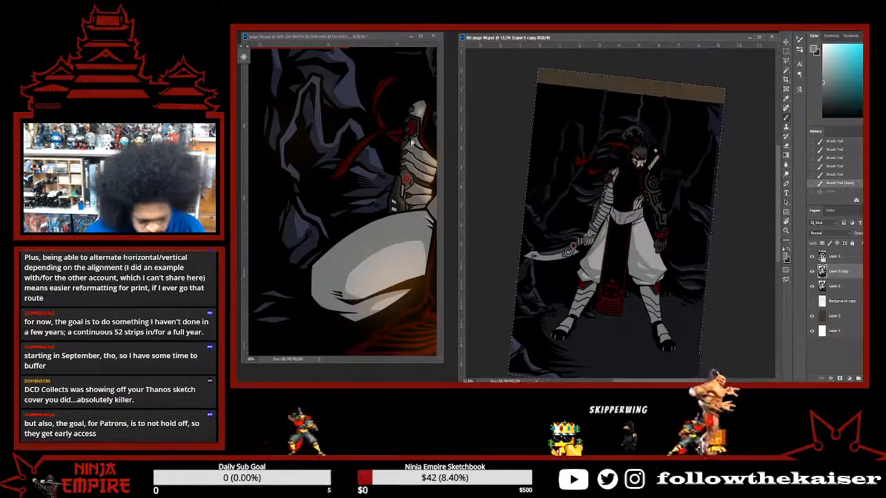
In page 36, collapse the text group, hide the glow layer, sample the arm armour's grey and return to page 40.
left_click(377, 230)
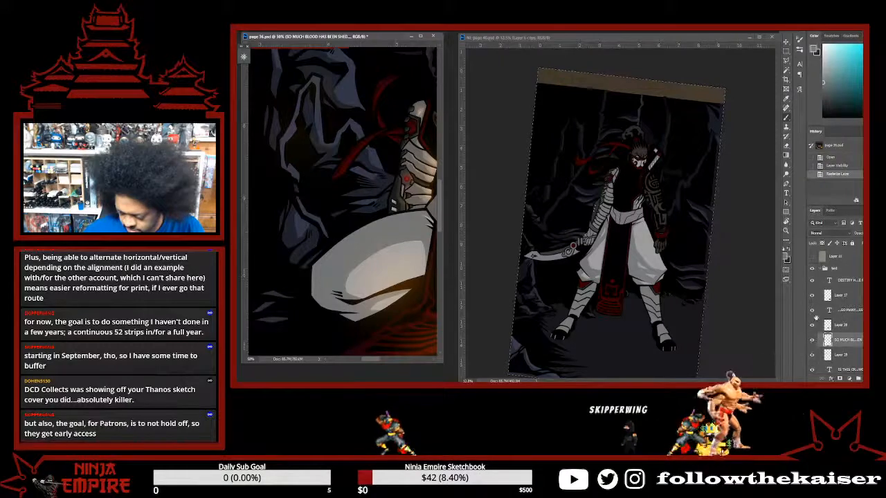
left_click(820, 269)
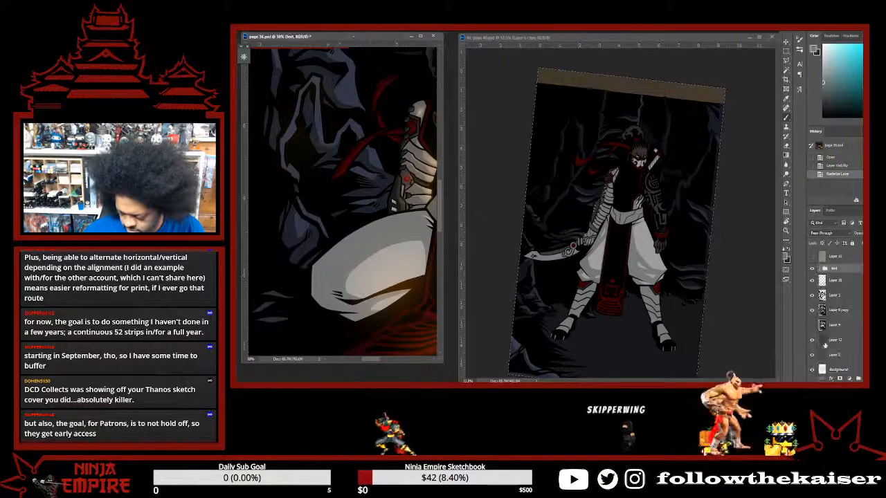
left_click(812, 281)
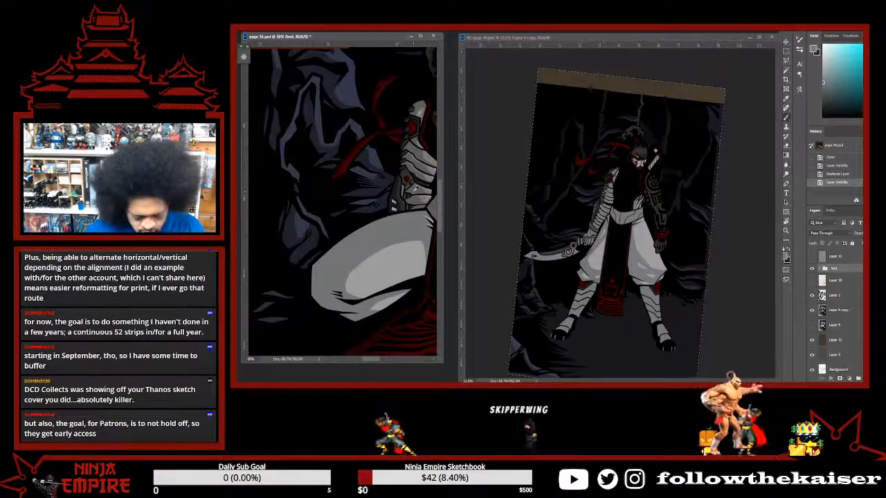
left_click(415, 190, "alt")
key("ctrl+Tab")
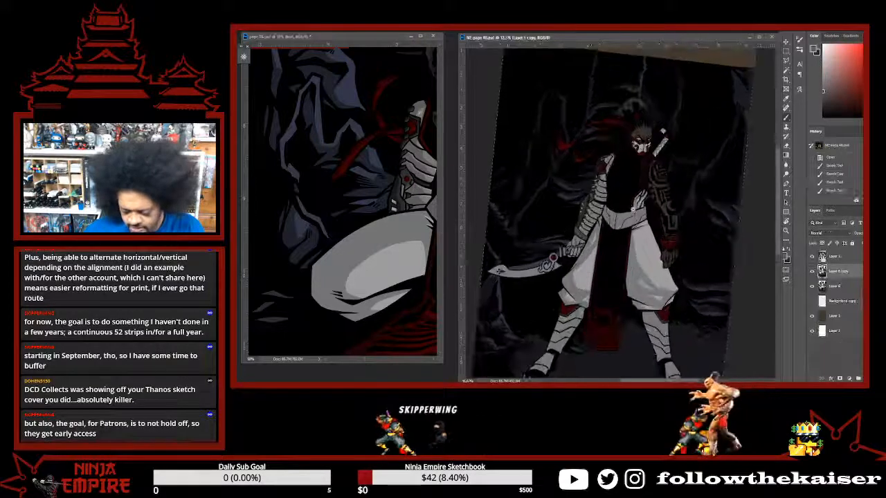
Select the light areas of the arm armour, belt, hand and curled sword guard with the Magic Wand, adding each region.
left_click(601, 234)
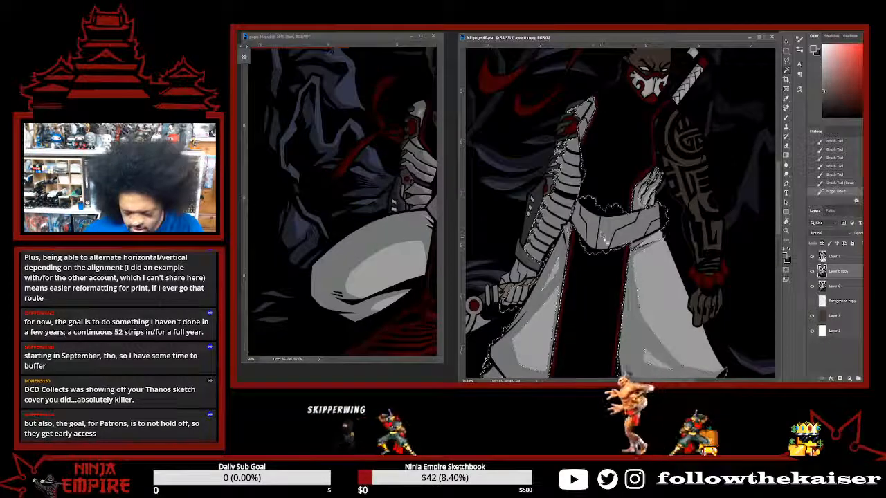
left_click_drag(547, 272, 600, 217)
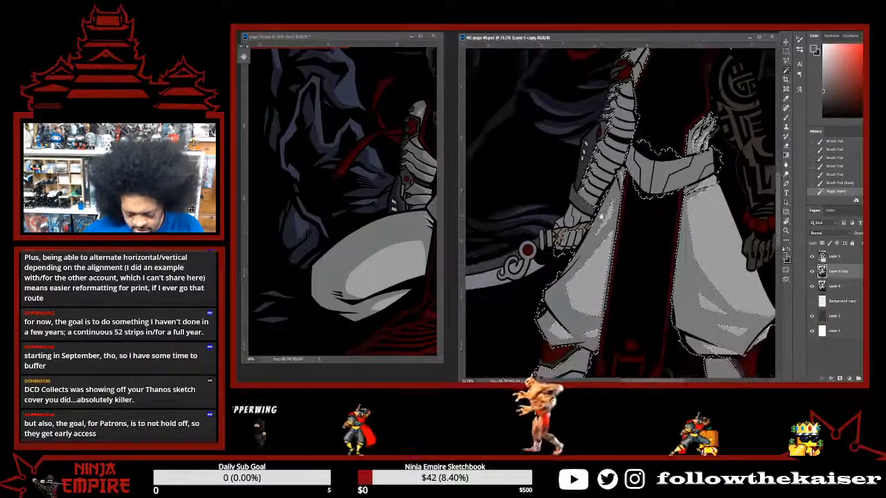
left_click(526, 268, "shift")
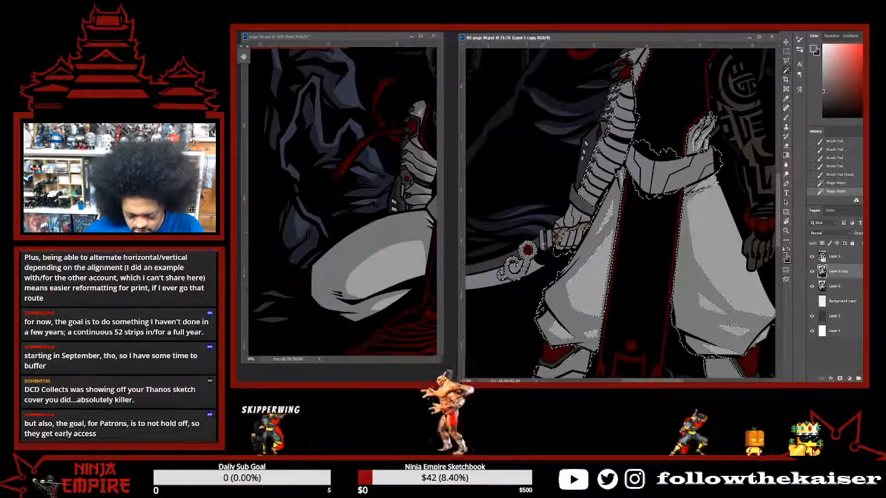
left_click(527, 257, "shift")
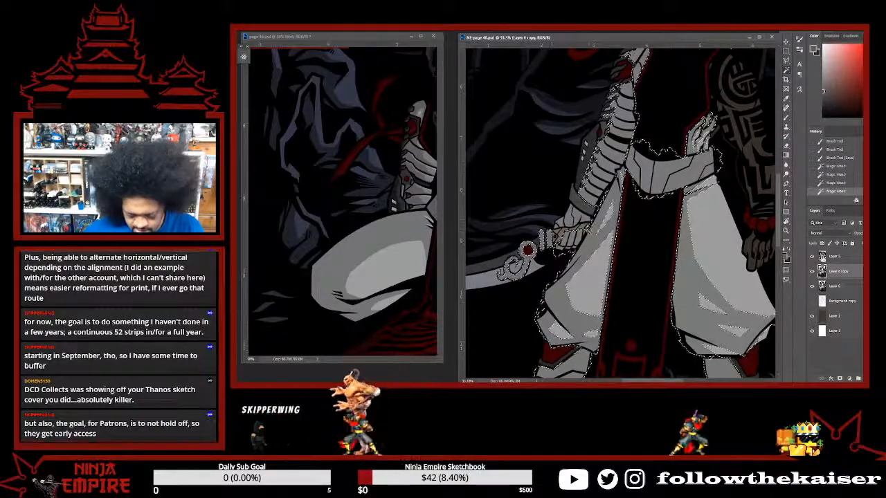
left_click(604, 290, "shift")
left_click_drag(607, 283, 586, 247)
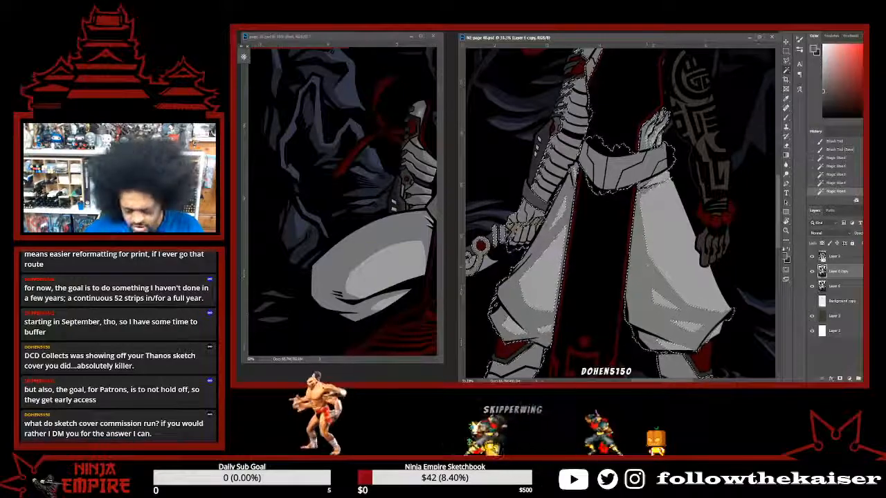
On Layer 6, limit the Magic Wand selection to the armour, belt and sword guard without the trousers, and hide its outline.
left_click(844, 286)
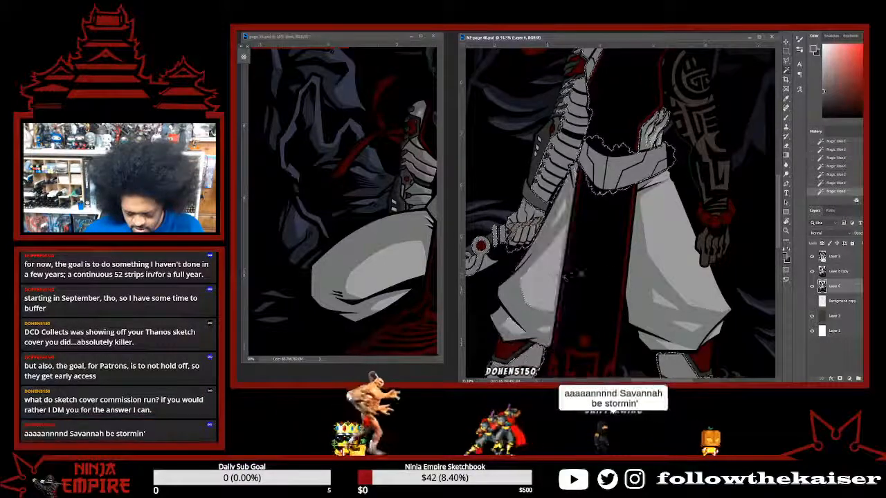
mouse_move(574, 255)
left_mouse_down()
mouse_move(745, 80)
mouse_move(651, 200)
mouse_move(621, 260)
left_mouse_up()
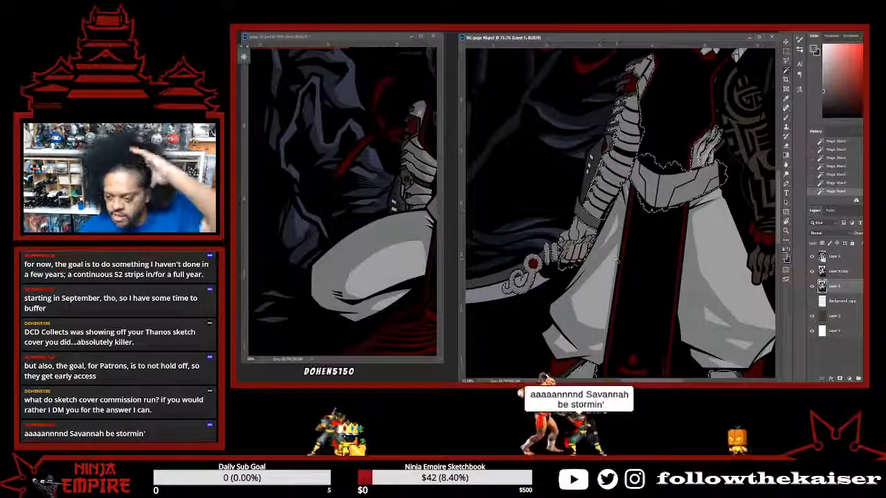
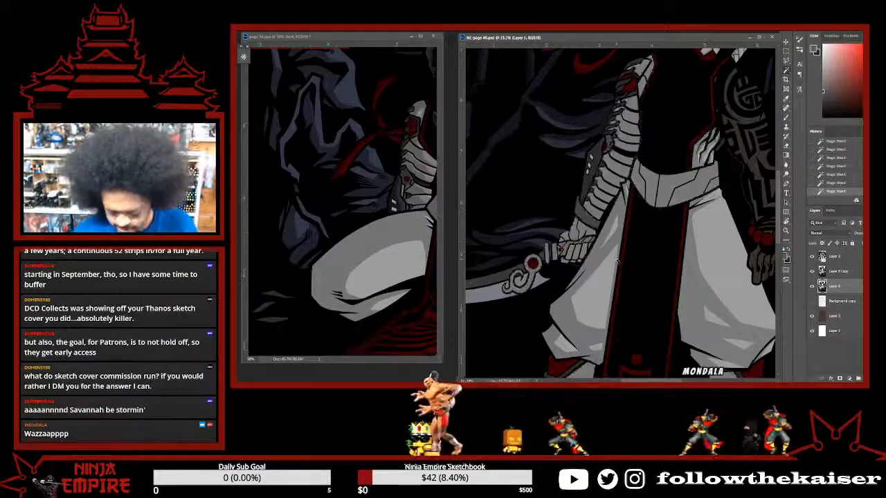
key("ctrl+d")
scroll(647, 92, "up", 3)
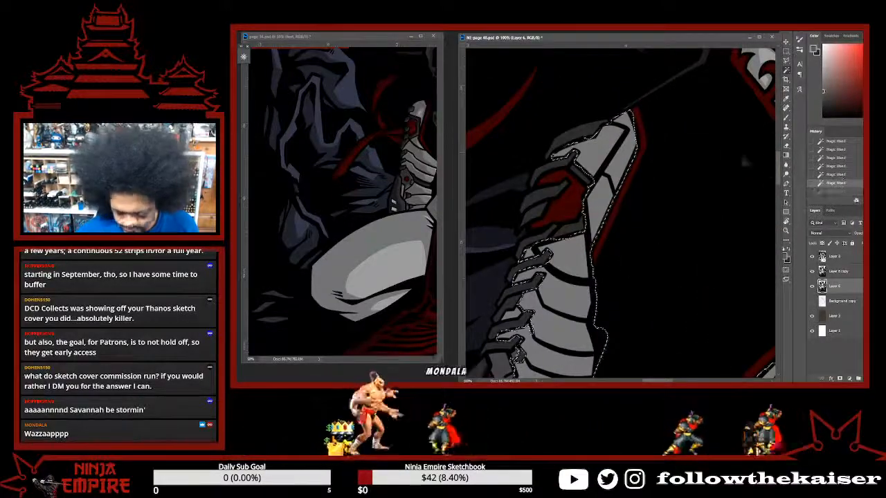
key("ctrl+z")
key("ctrl+d")
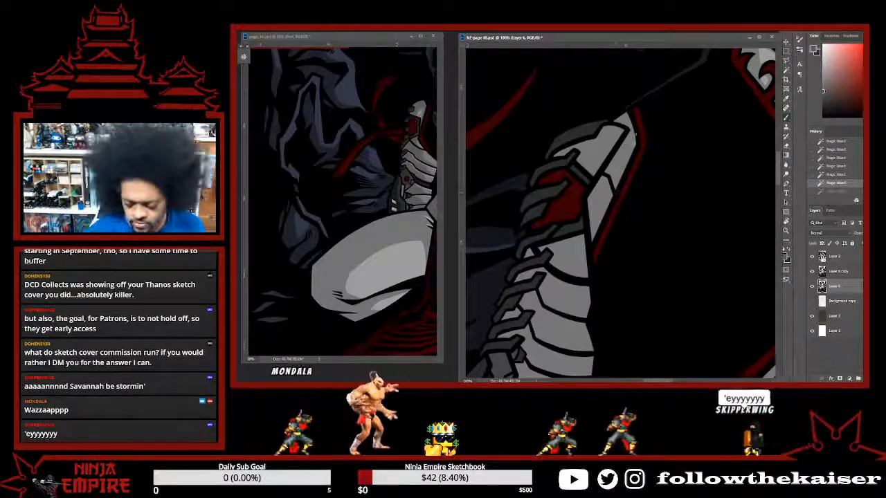
Make Layer 6 copy the active layer and revert the trial shoulder strokes back to the last Magic Wand state.
left_click_drag(618, 152, 605, 173)
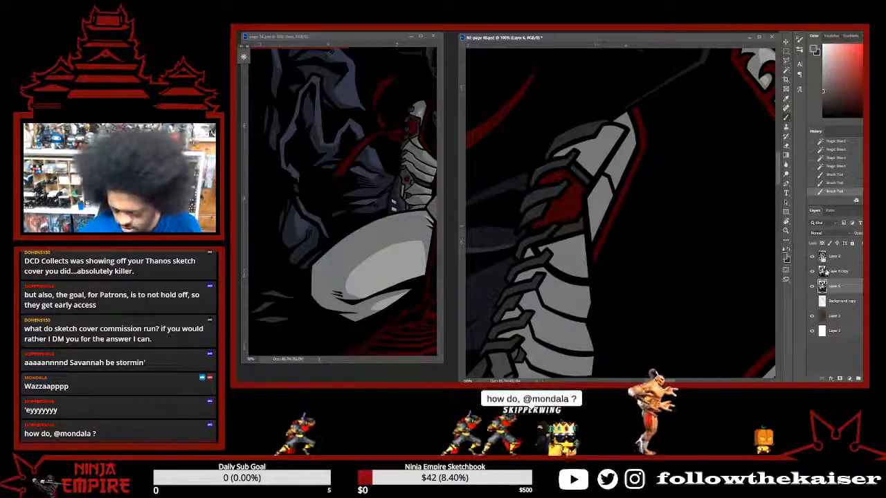
key("alt+bracketright")
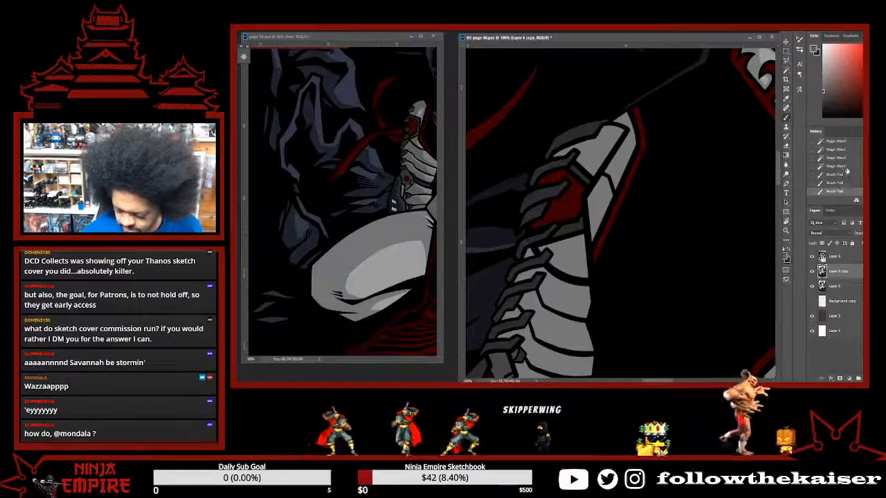
left_click(836, 166)
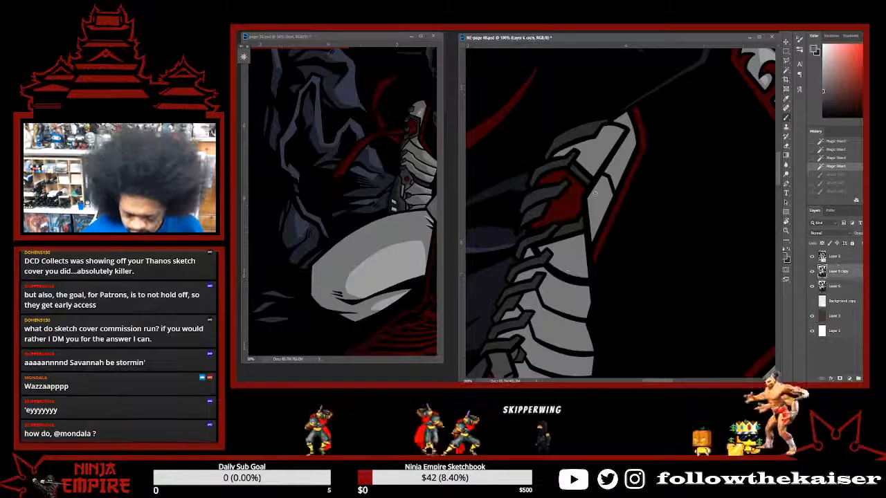
Paint grey shadows on the pale shoulder plates beside the red collar edge and above the red inset.
left_click_drag(596, 239, 590, 200)
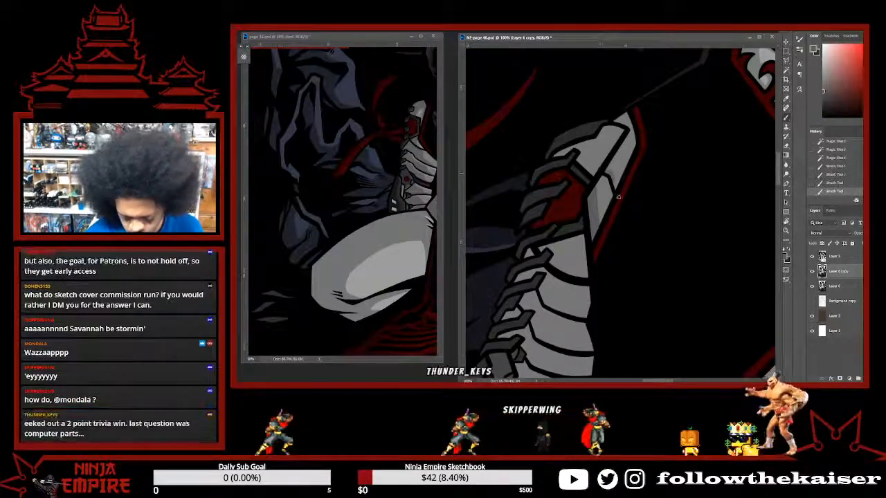
mouse_move(614, 185)
left_mouse_down()
mouse_move(608, 173)
mouse_move(611, 197)
left_mouse_up()
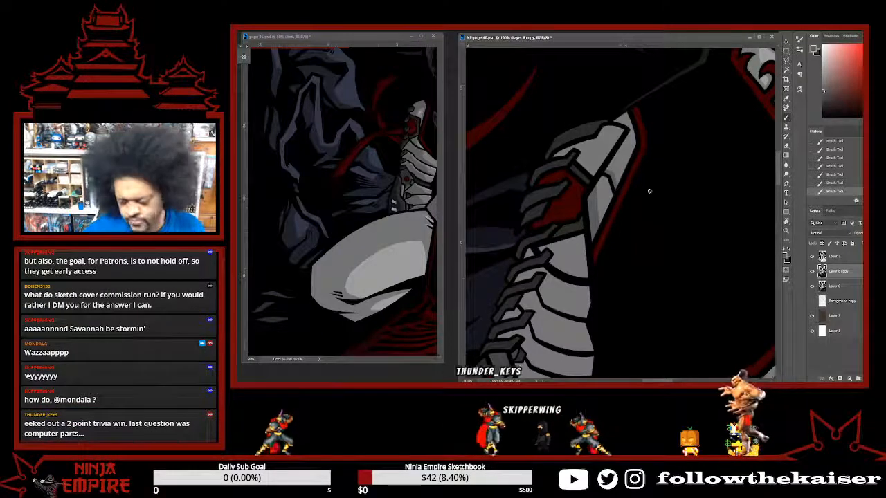
left_click_drag(624, 163, 634, 138)
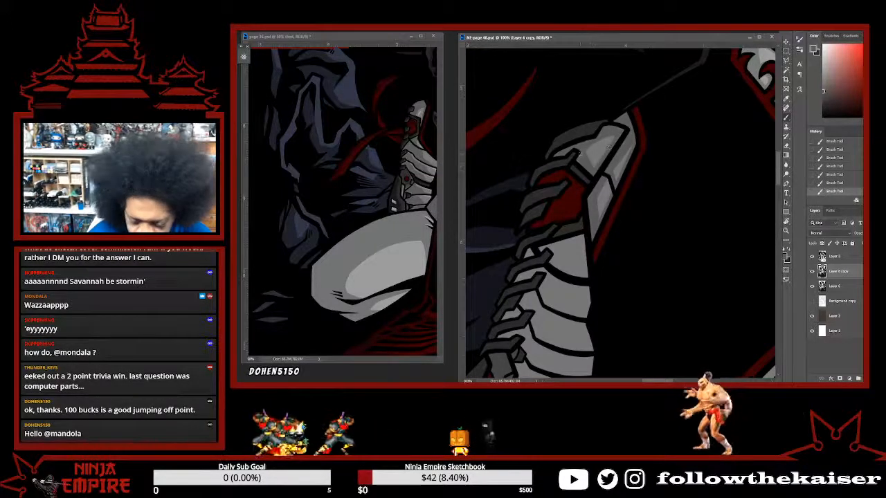
Shade the first armour band below the shoulder's red inset with grey along its edges.
left_click_drag(586, 244, 645, 158)
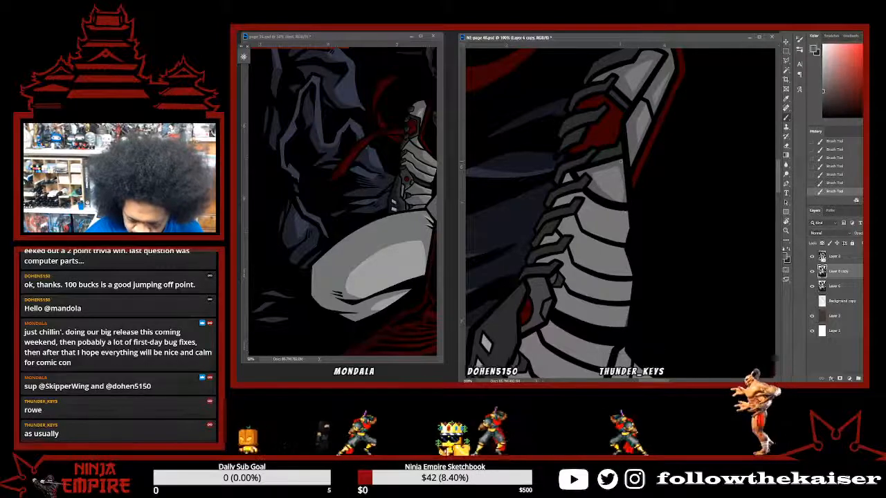
key("r")
left_click_drag(659, 242, 669, 116)
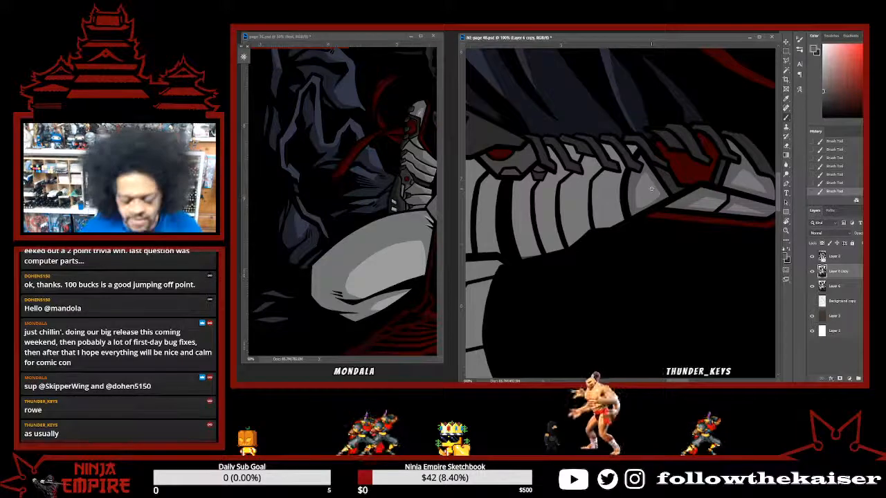
left_click_drag(709, 215, 623, 182)
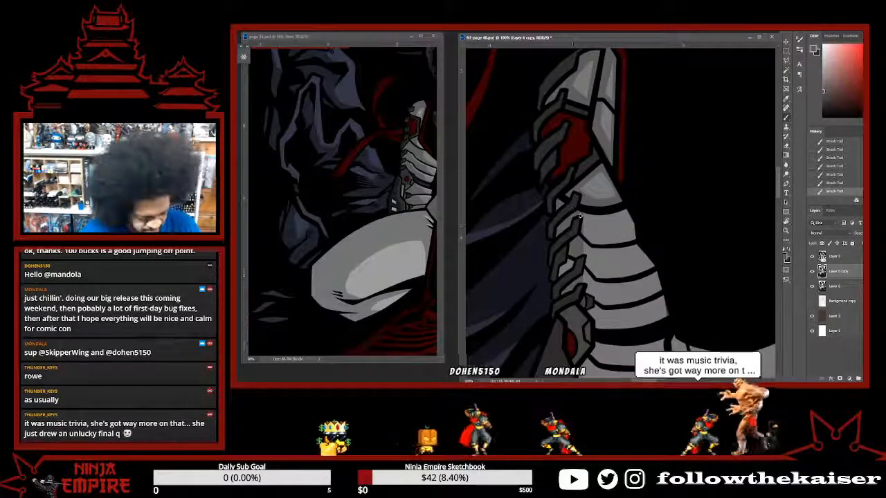
Paint grey shadows on the upper-arm armour bands below the first one, along the edges beside the dark strap links.
left_click(571, 275)
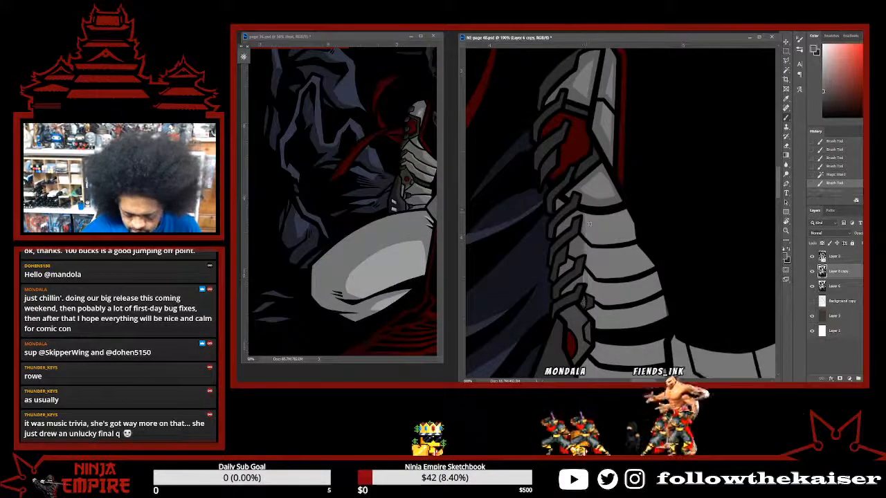
mouse_move(581, 274)
left_mouse_down()
mouse_move(585, 213)
mouse_move(575, 295)
left_mouse_up()
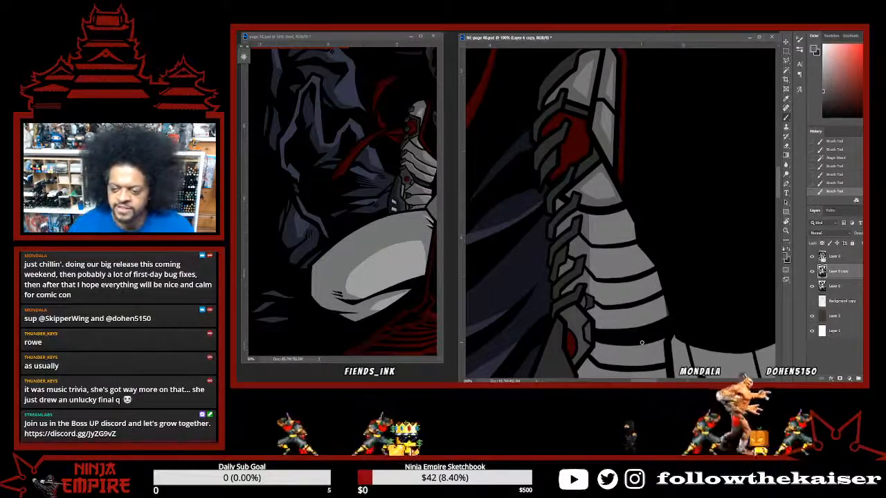
key("r")
mouse_move(629, 162)
left_mouse_down()
mouse_move(622, 243)
mouse_move(606, 275)
mouse_move(640, 150)
mouse_move(592, 158)
mouse_move(583, 210)
mouse_move(581, 196)
mouse_move(566, 245)
left_mouse_up()
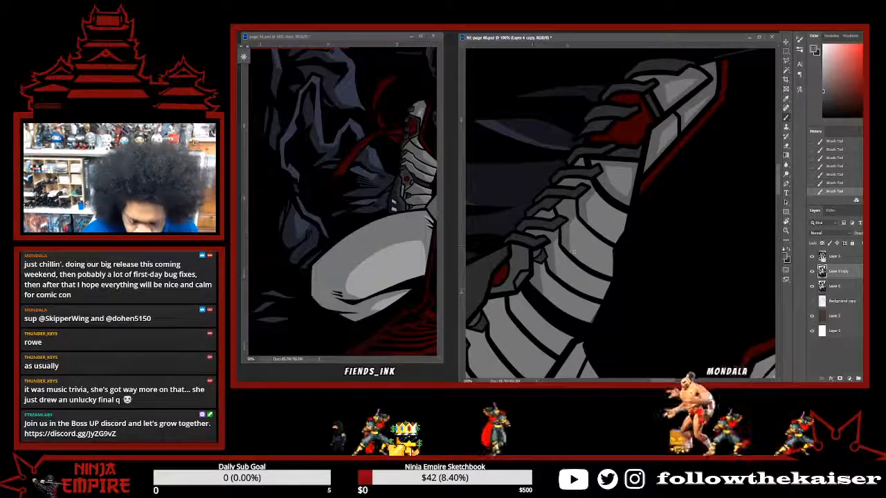
left_click_drag(635, 259, 673, 262)
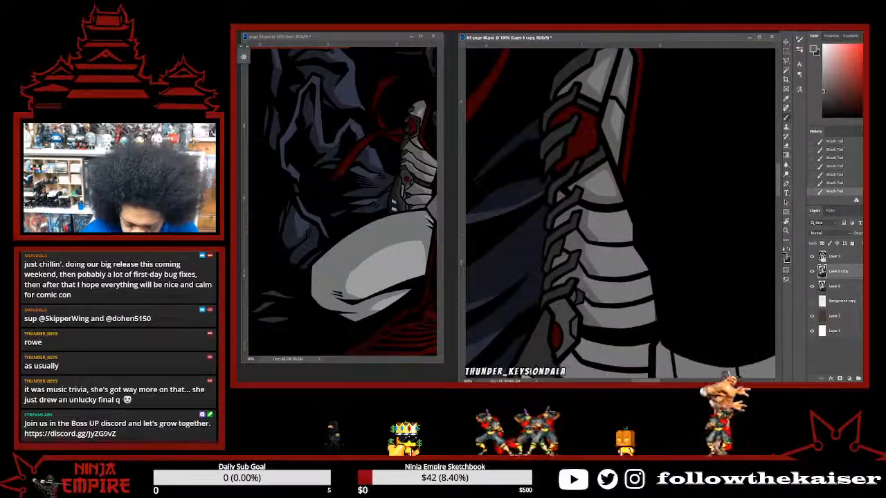
left_click_drag(580, 295, 580, 243)
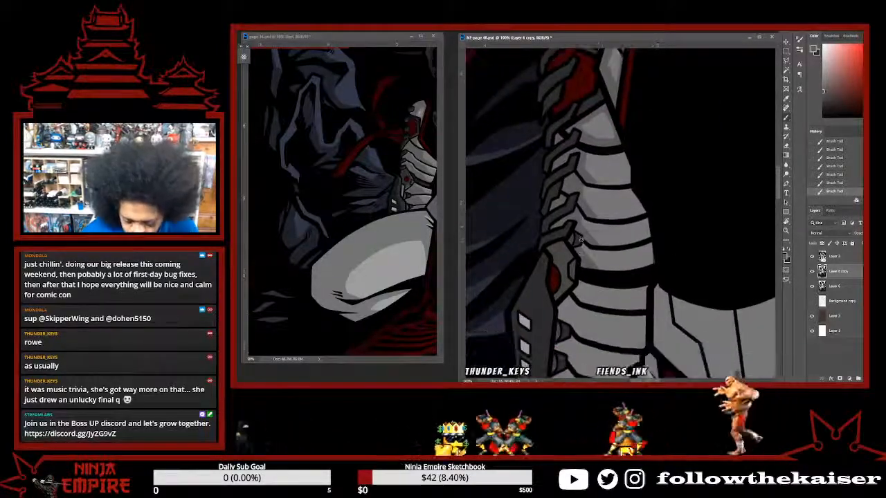
left_click_drag(580, 280, 615, 225)
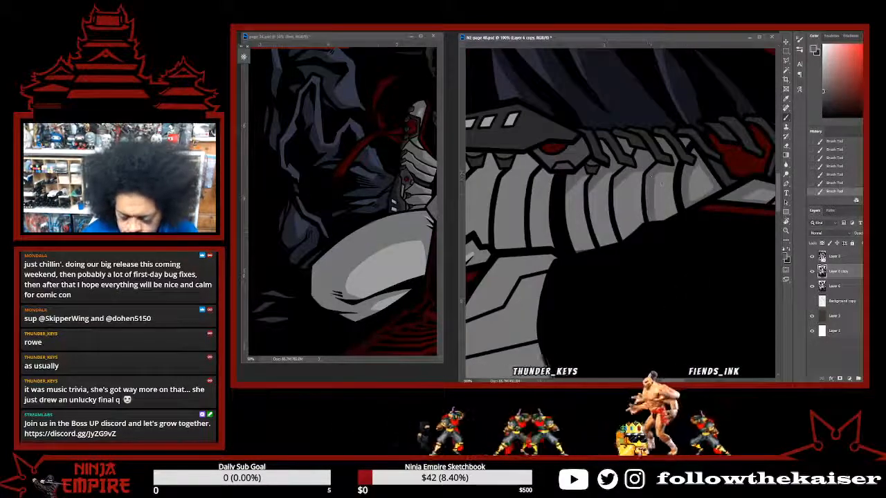
Undo the last two brush strokes and repaint the grey shadow on the upper-arm armour bands.
key("ctrl+z")
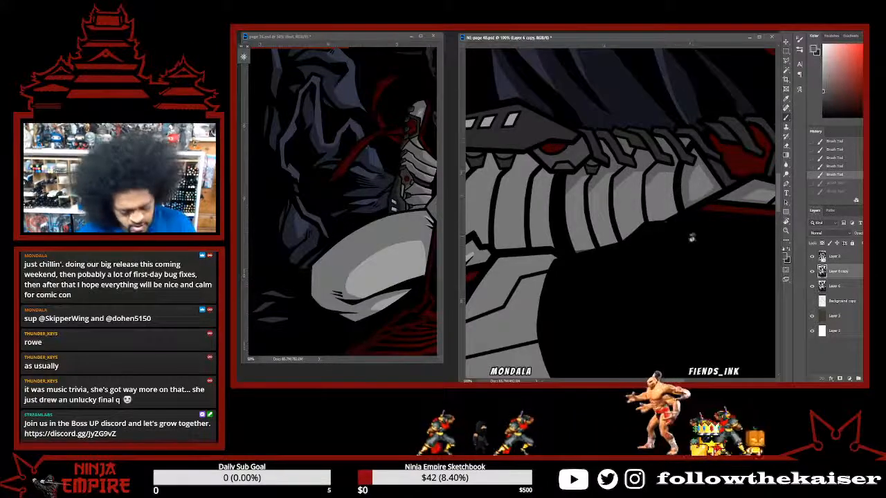
left_click_drag(691, 237, 685, 202)
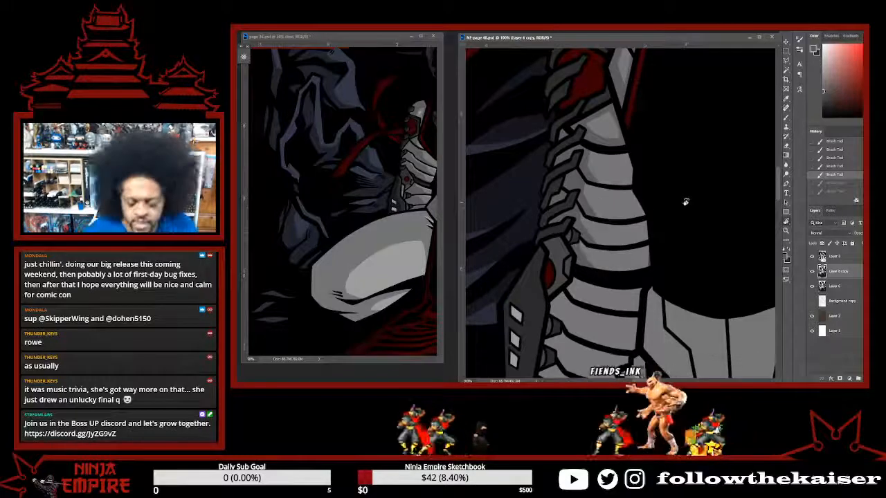
left_click_drag(632, 179, 682, 135)
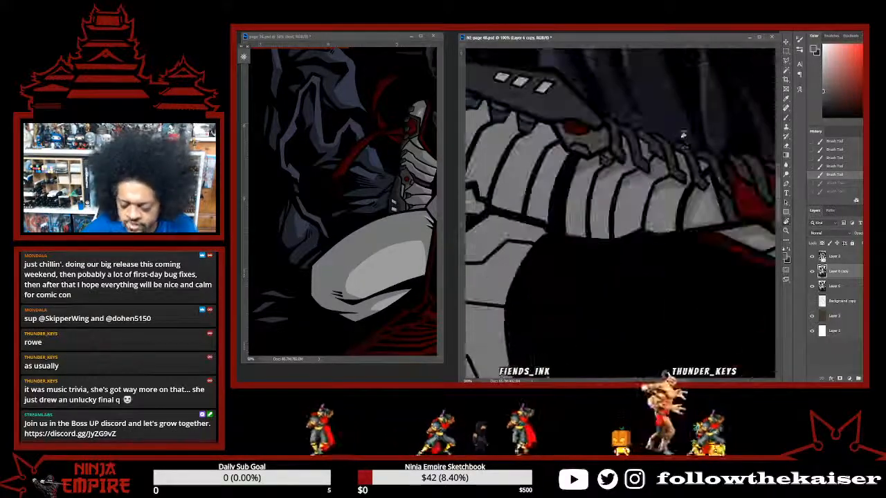
left_click_drag(669, 227, 678, 185)
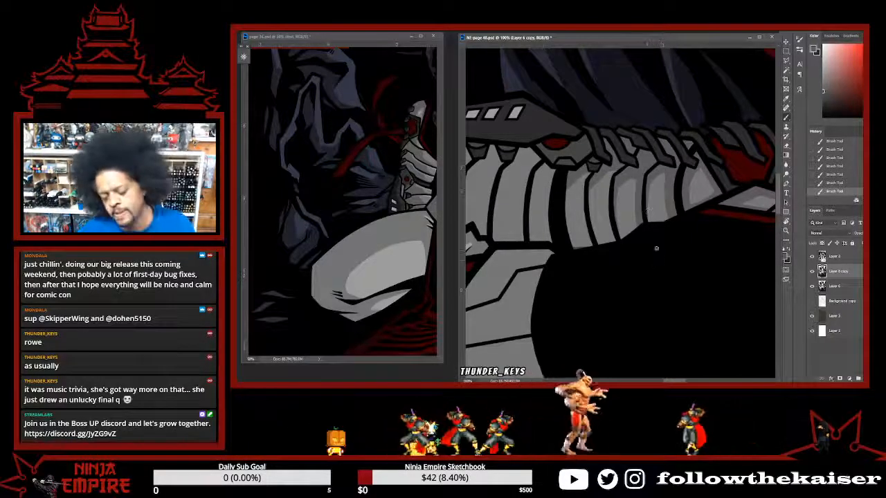
Trim the painted grey shadows on the upper-arm bands with a much smaller Eraser.
key("e")
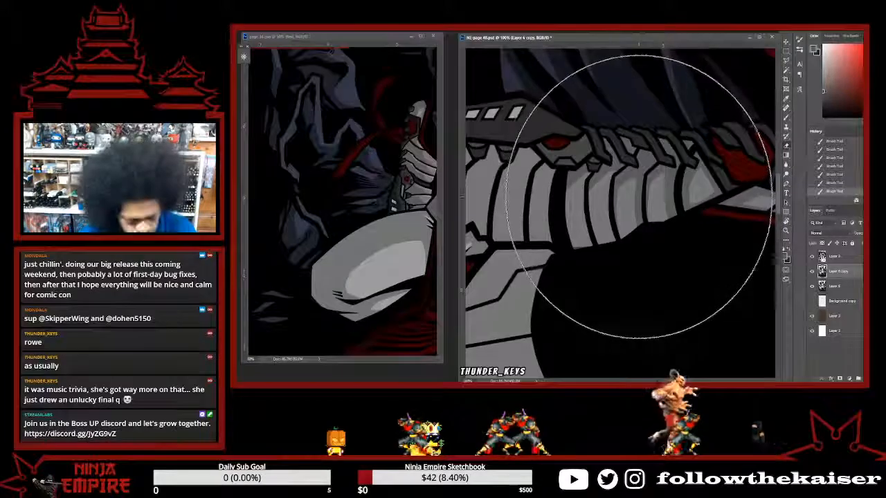
key("bracketleft")
key("bracketleft")
key("bracketleft")
key("bracketleft")
key("bracketleft")
key("bracketleft")
key("bracketleft")
key("bracketleft")
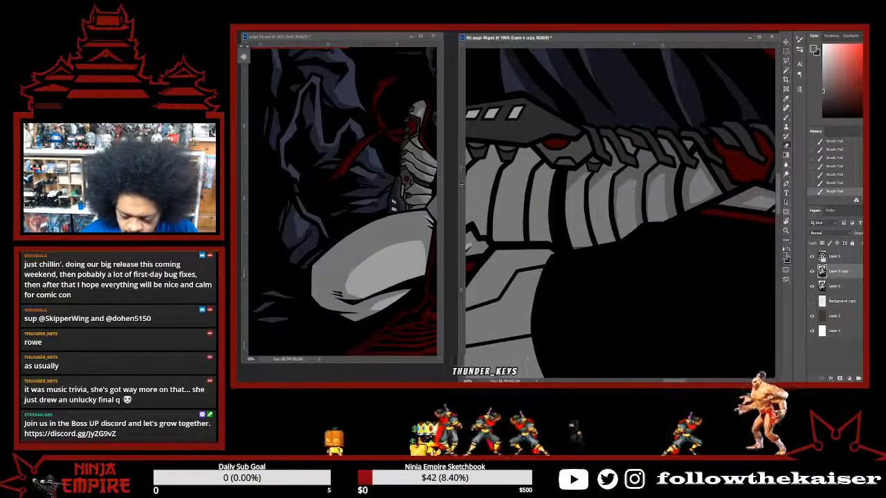
mouse_move(633, 187)
left_mouse_down()
mouse_move(634, 213)
mouse_move(631, 195)
left_mouse_up()
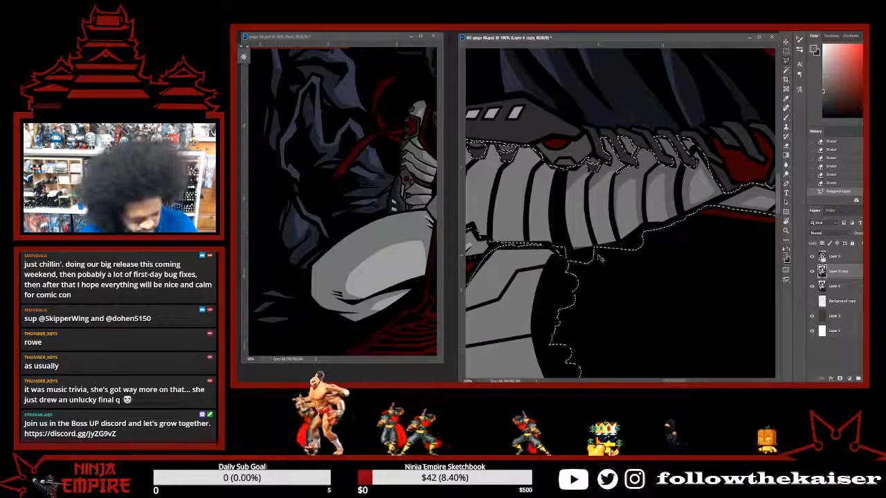
Adjust the armour selection with the Polygonal Lasso, hide its outline and shade the lowest upper-arm bands above the thick black gap.
left_click(596, 251)
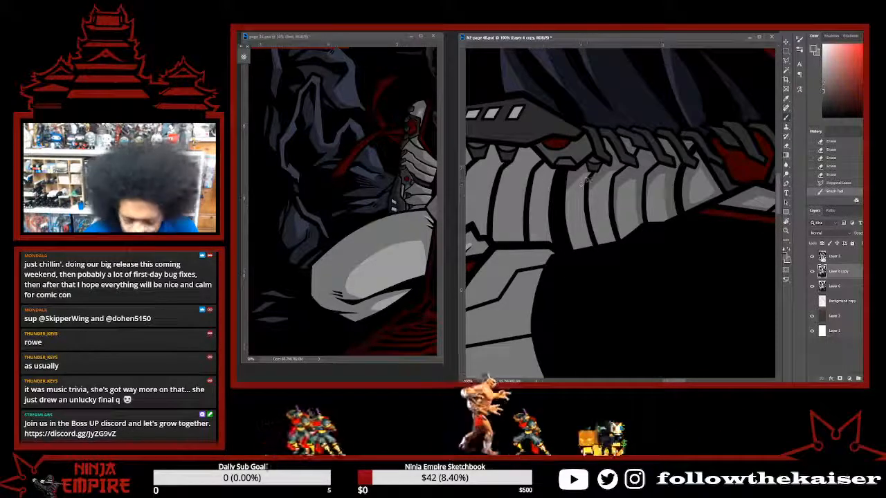
left_click(584, 173)
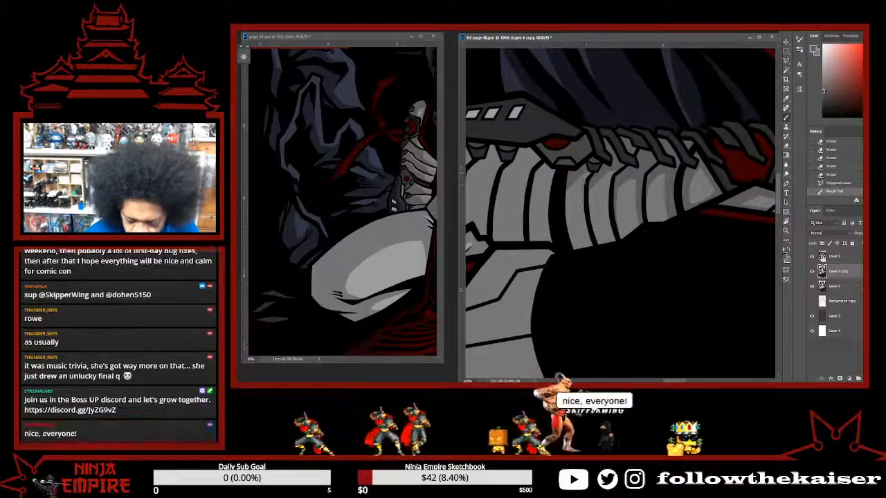
left_click(584, 176)
left_click(582, 177)
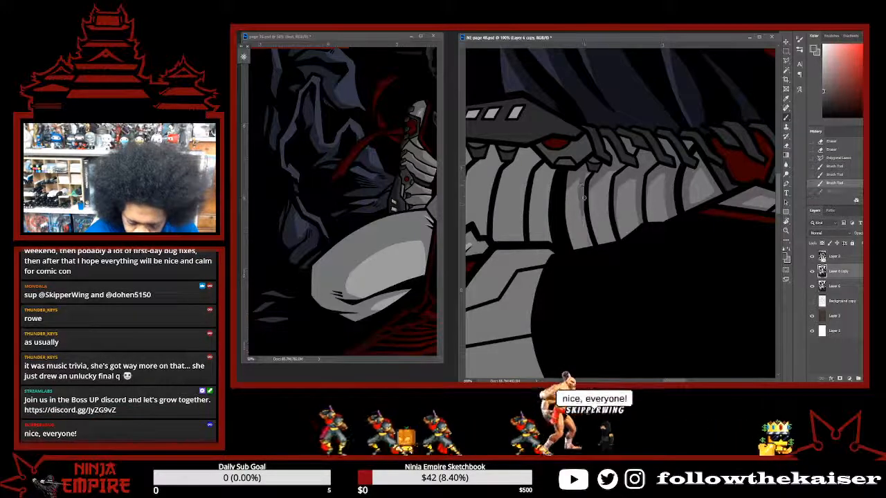
left_click_drag(582, 192, 588, 232)
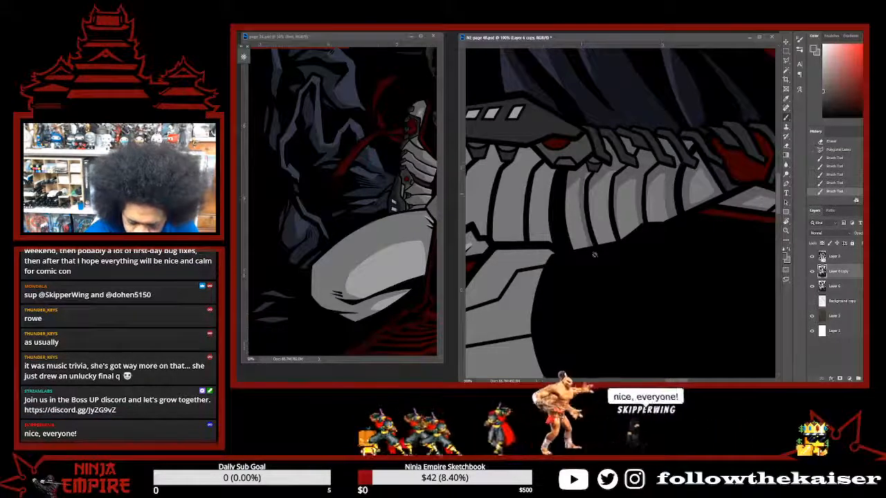
left_click_drag(587, 173, 584, 190)
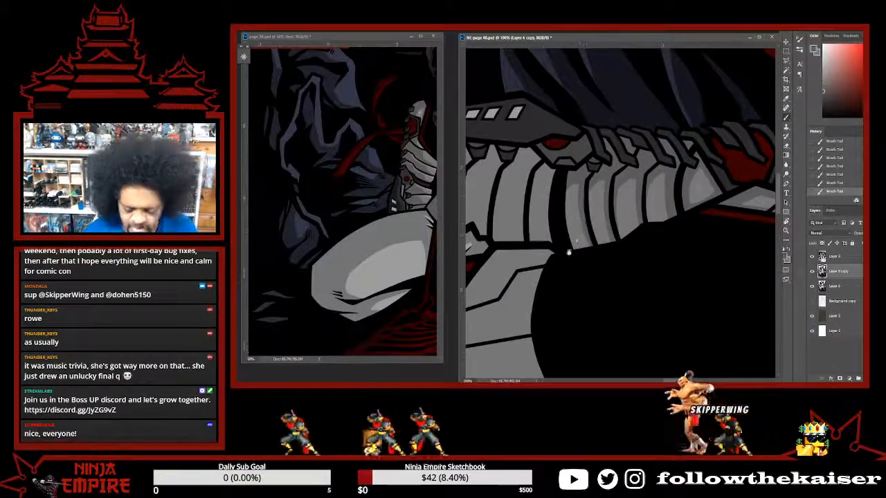
Paint grey shadows on the forearm armour bands beneath the dark gauntlet plate with the three white slots.
left_click_drag(568, 252, 641, 254)
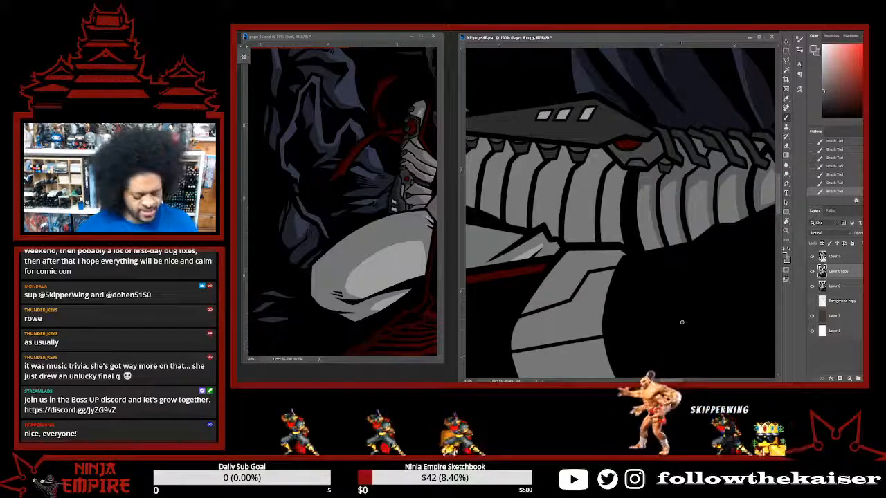
key("r")
left_click_drag(719, 232, 692, 198)
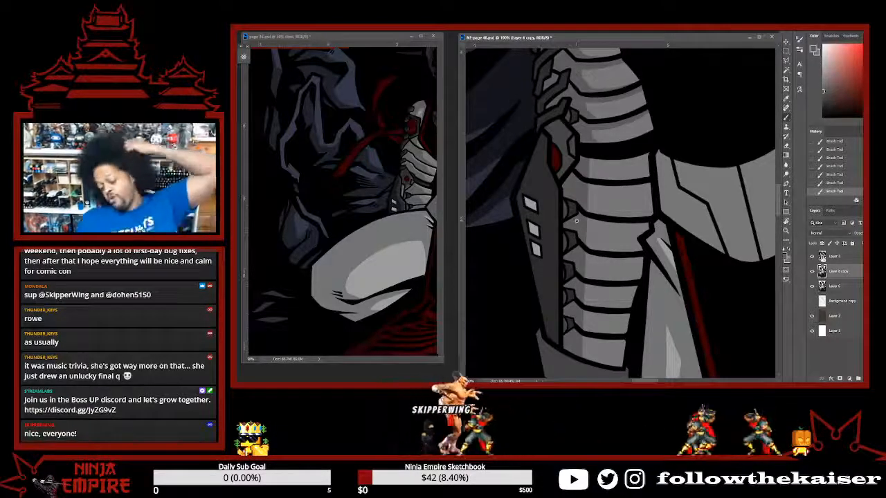
left_click_drag(576, 220, 684, 168)
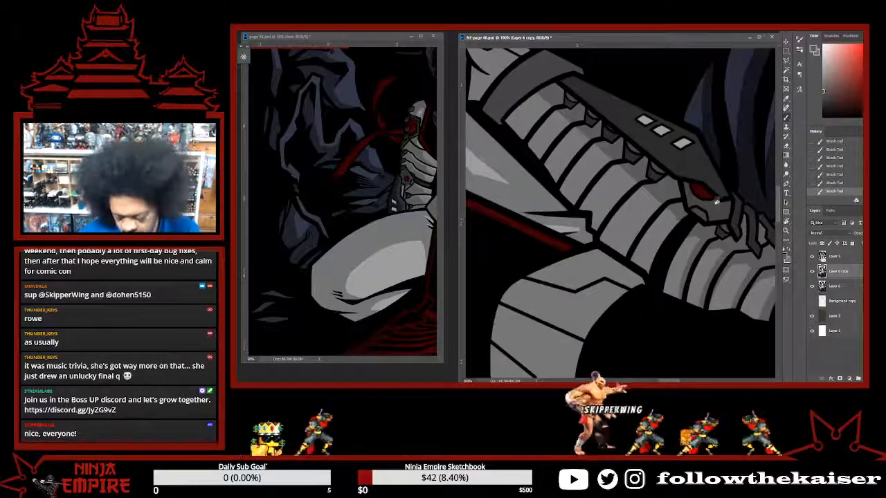
left_click_drag(716, 202, 676, 212)
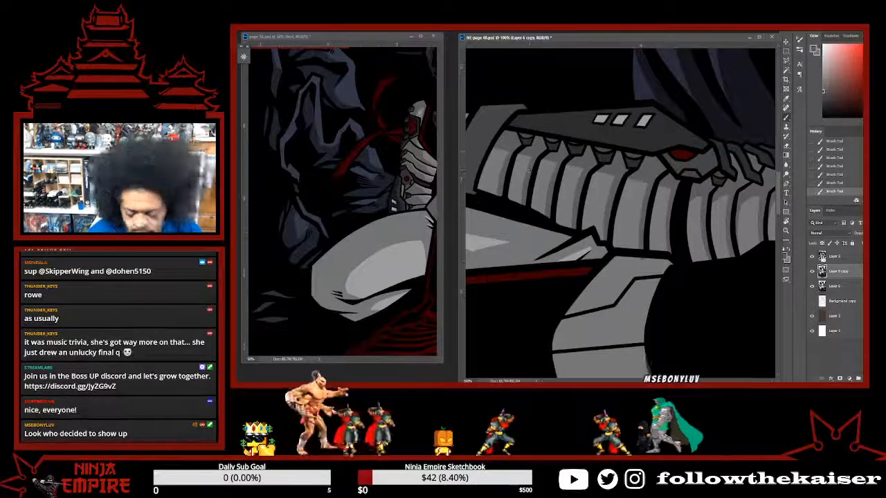
Undo the last stroke near the wrist cuff and finish the grey shadows along the forearm bands.
key("ctrl+z")
left_click(531, 168)
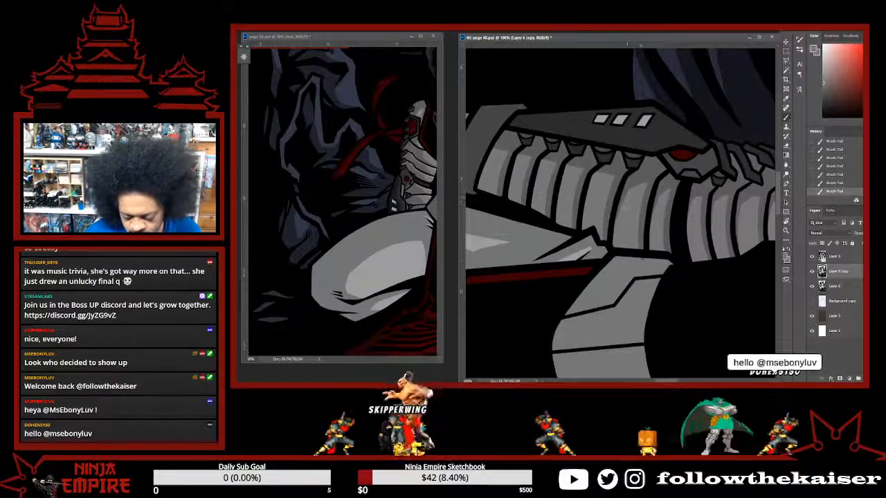
left_click_drag(622, 211, 694, 222)
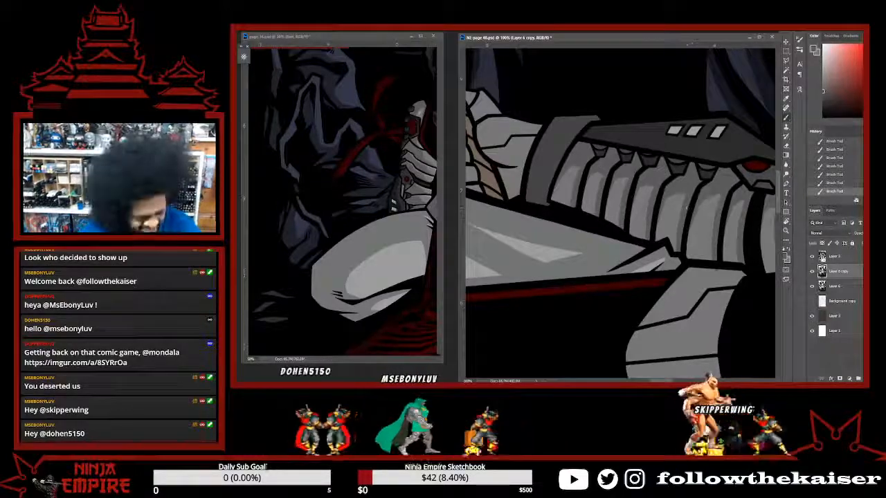
Shade the armoured hand in grey below the dark wrist cuff, covering the wrist, back of the hand and thumb.
key("r")
left_click_drag(579, 275, 702, 254)
scroll(701, 263, "down", 1)
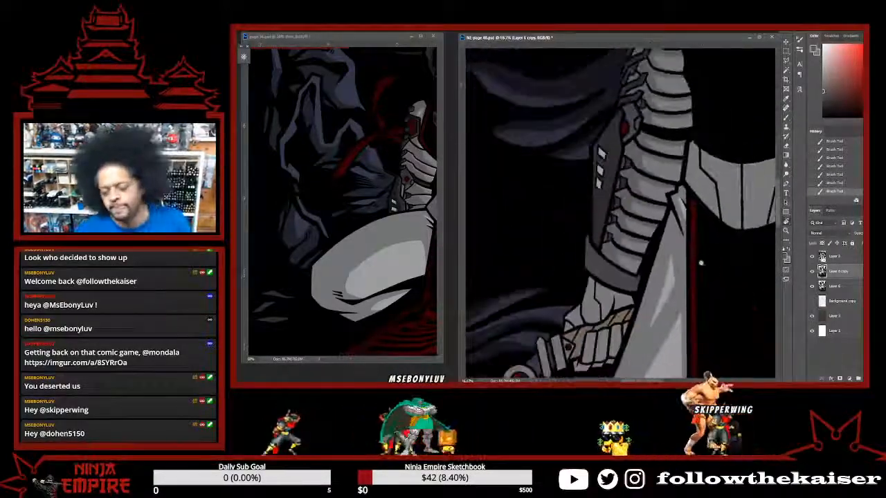
scroll(701, 263, "down", 4)
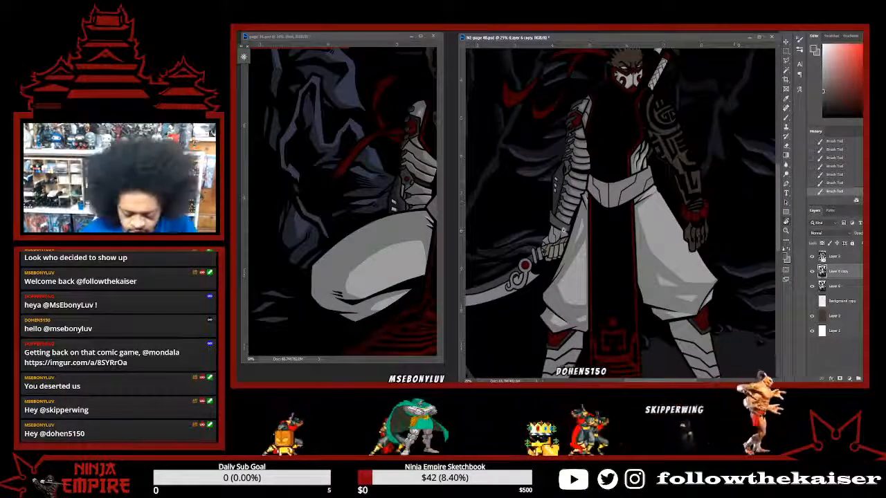
scroll(562, 231, "up", 4)
left_click_drag(538, 266, 611, 190)
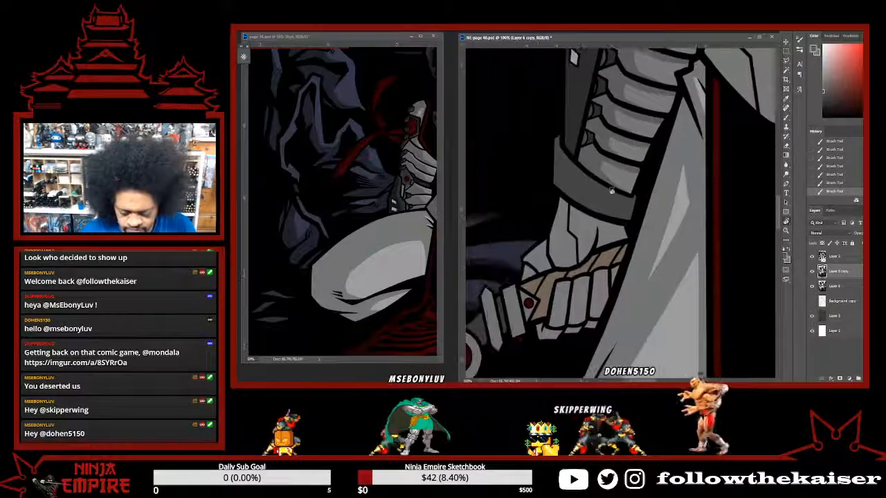
left_click_drag(668, 256, 601, 172)
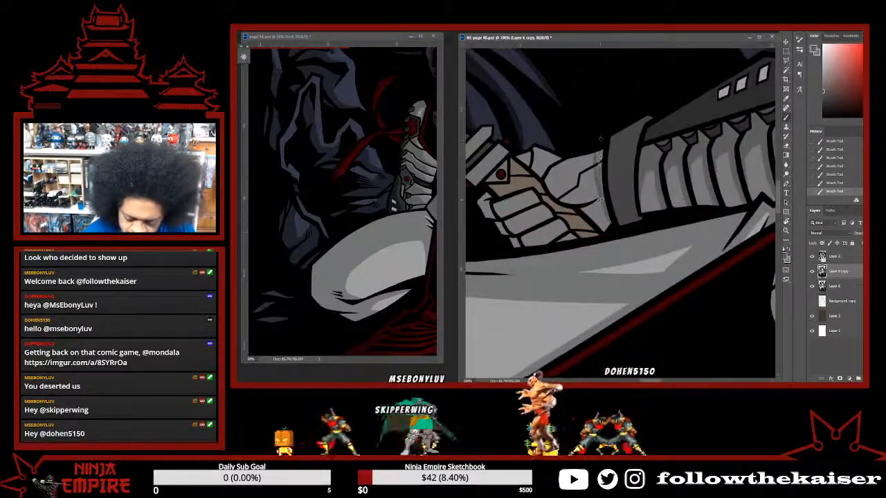
left_click_drag(598, 172, 605, 233)
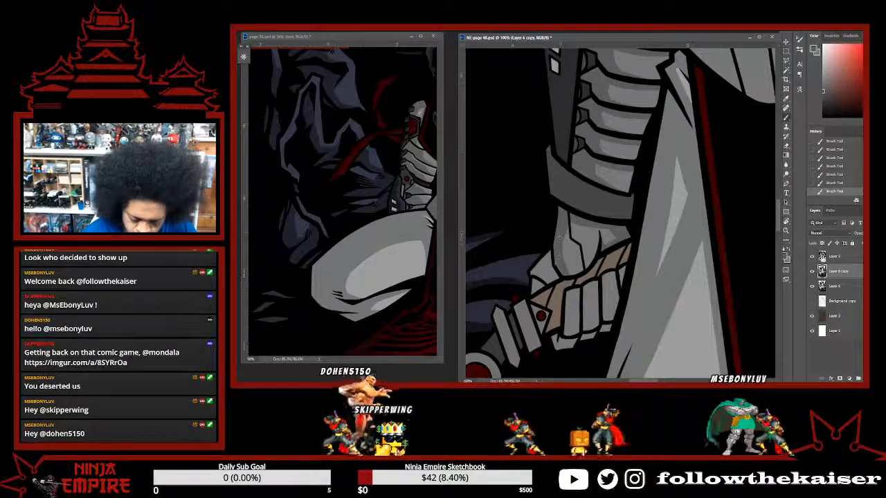
left_click_drag(566, 273, 628, 213)
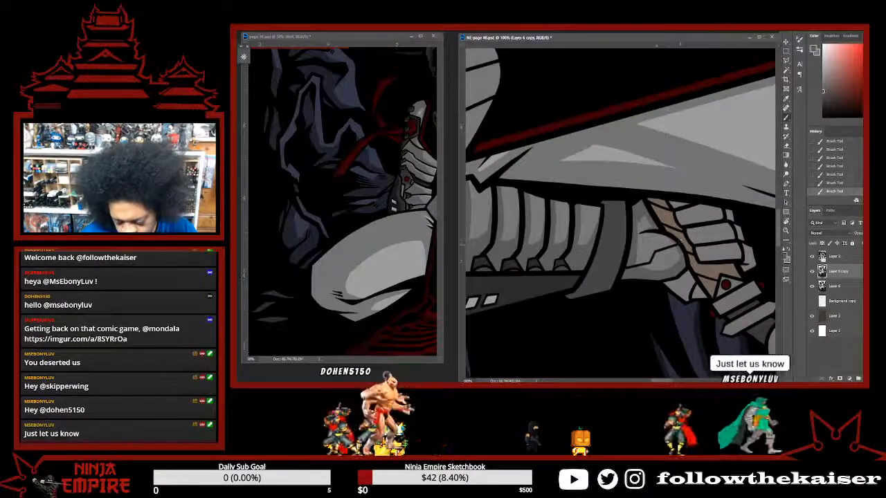
left_click_drag(680, 240, 718, 190)
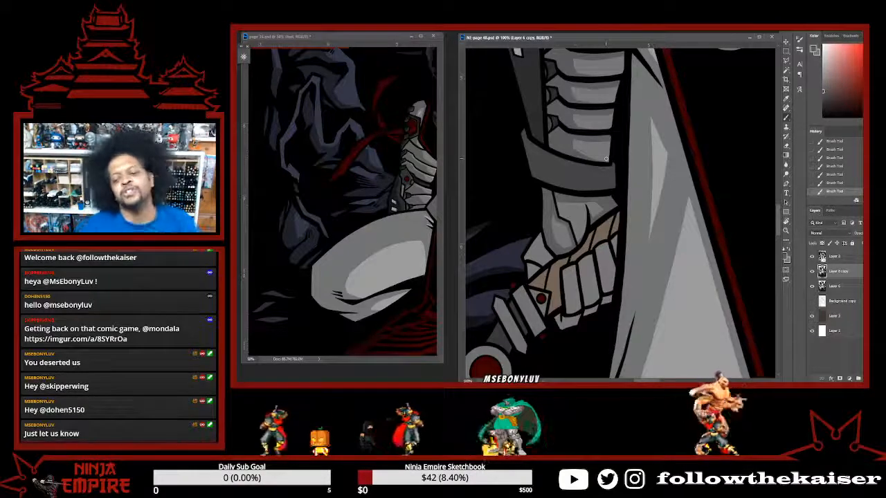
Paint grey shadows on the knuckle plates and fingers gripping the sword handle.
scroll(606, 159, "down", 4)
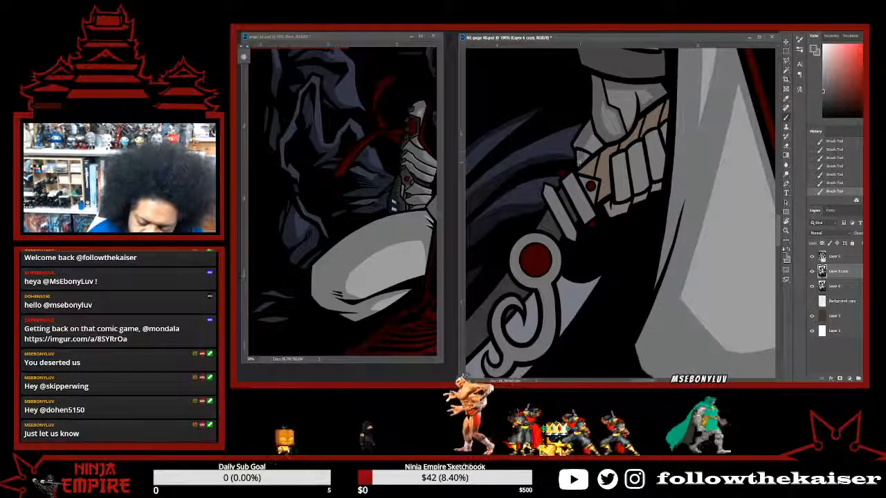
key("r")
left_click_drag(580, 157, 645, 137)
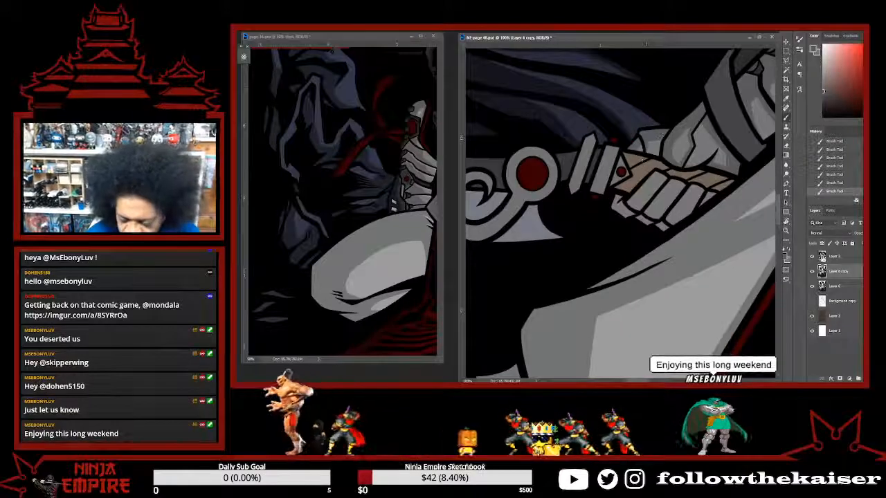
left_click_drag(643, 139, 611, 200)
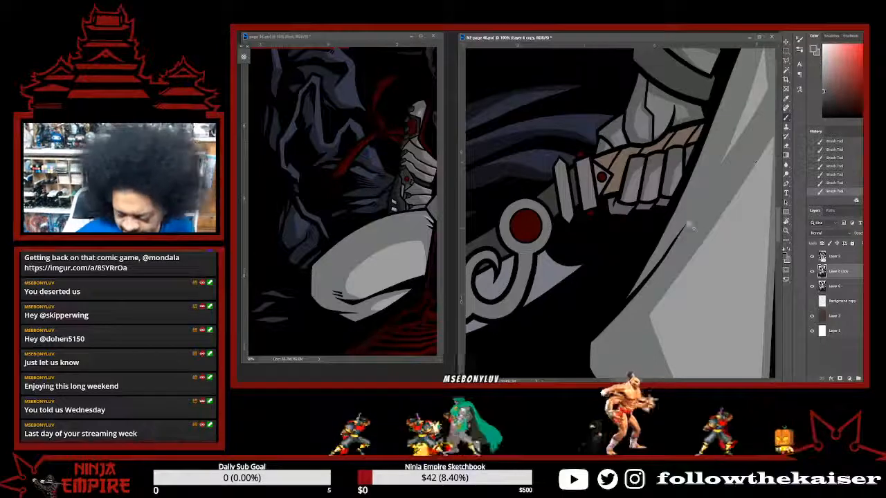
scroll(695, 224, "down", 2)
scroll(695, 224, "up", 3)
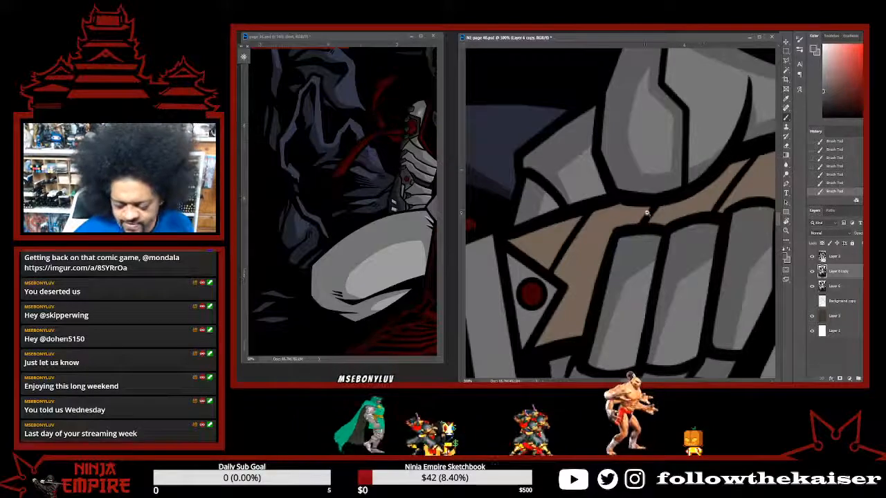
scroll(647, 213, "down", 2)
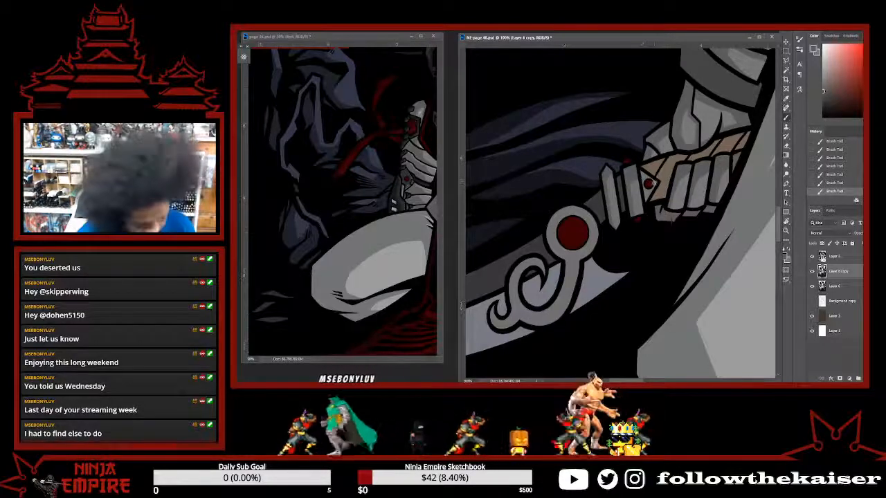
key("w")
left_click(649, 182)
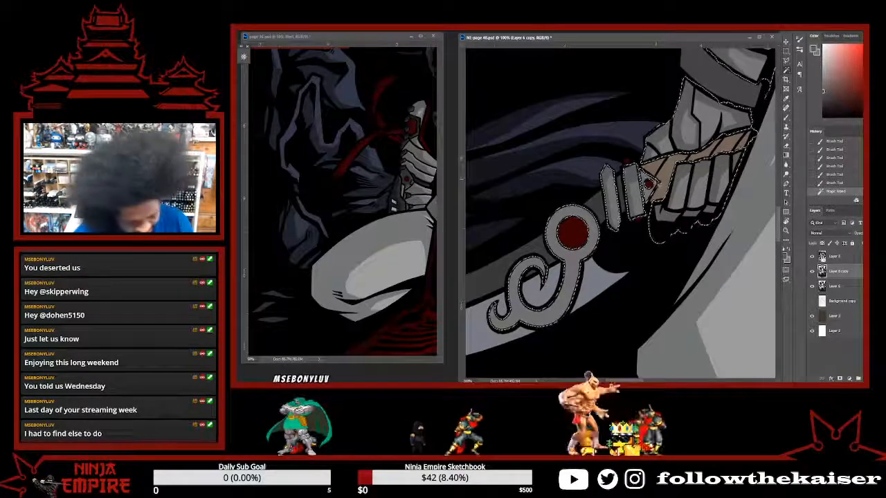
key("ctrl+d")
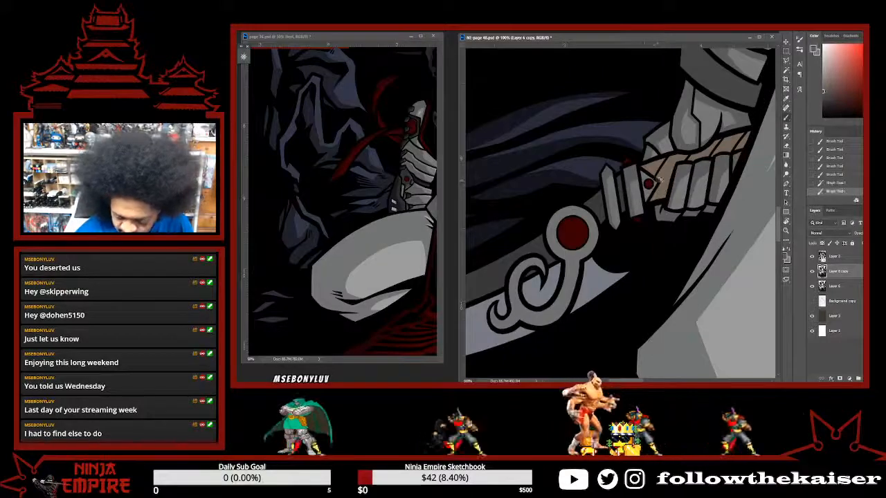
Paint grey shadows on the sword's guard, covering the collars, the ring around the large red gem and the curled hook.
left_click_drag(652, 177, 659, 183)
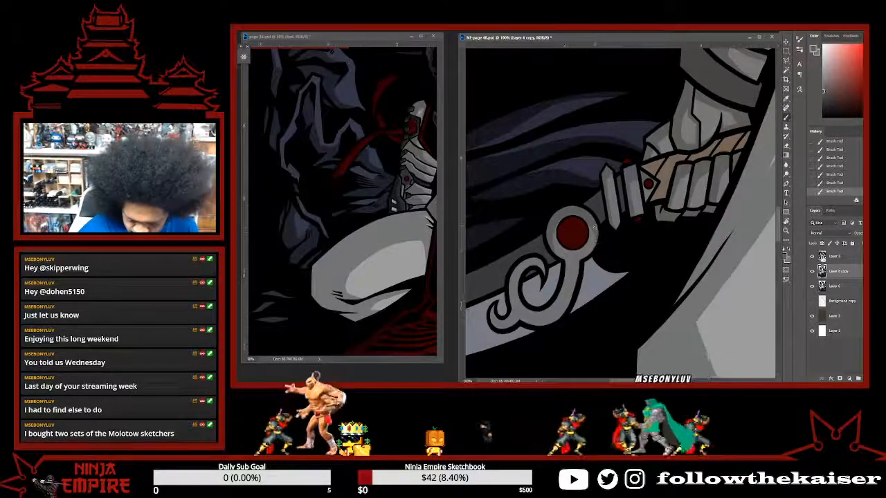
left_click_drag(570, 231, 631, 184)
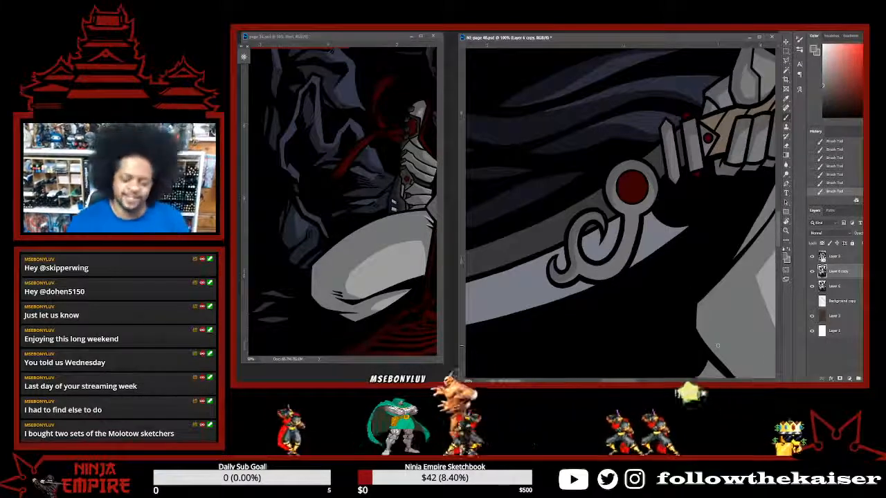
left_click_drag(676, 192, 658, 242)
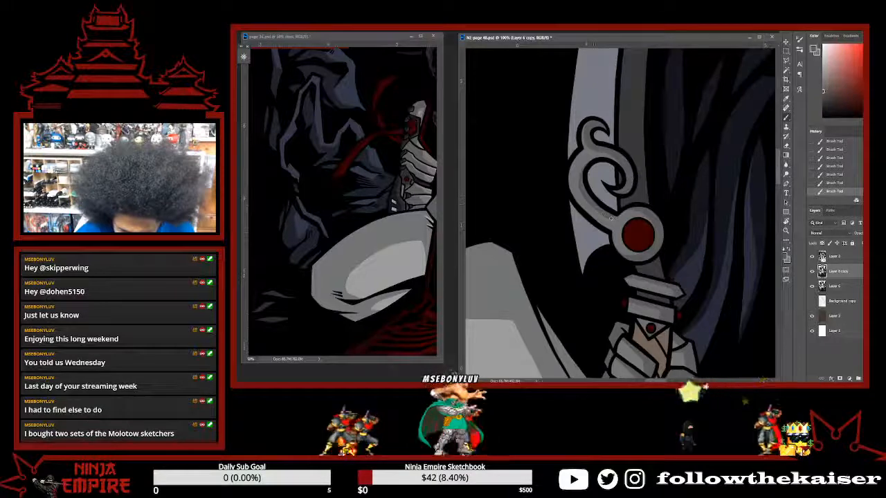
key("r")
left_click_drag(685, 271, 631, 205)
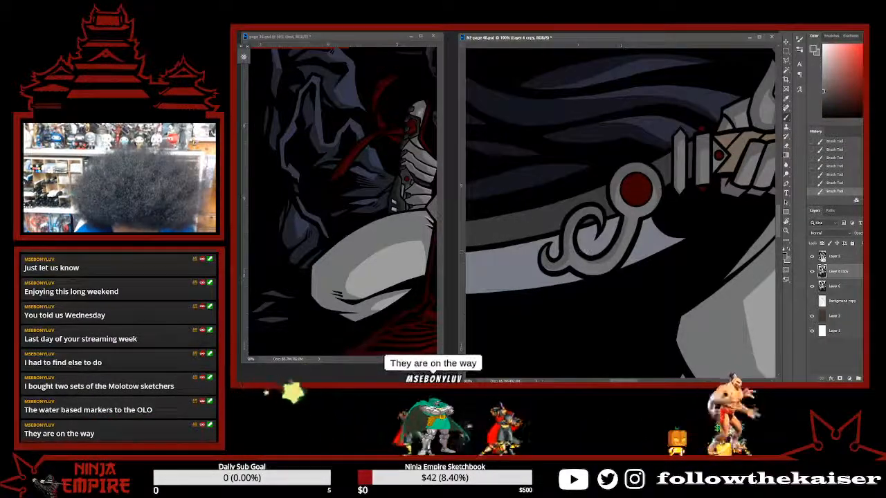
left_click(634, 208, "alt")
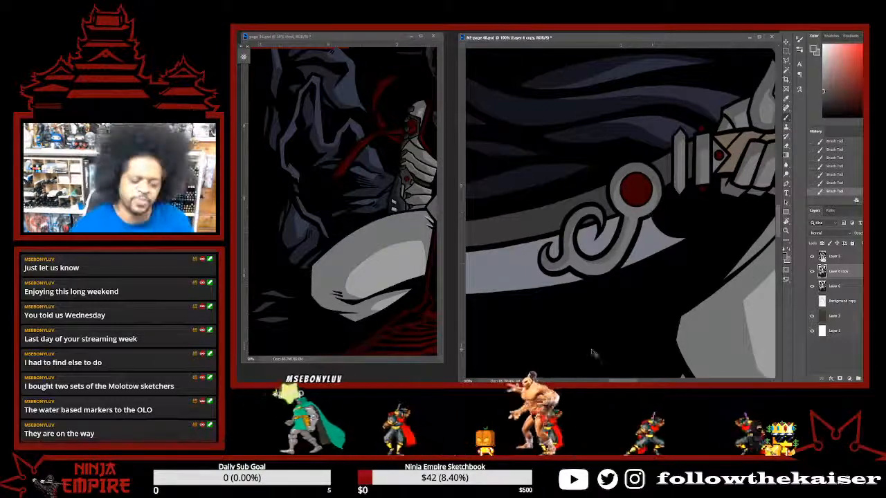
Paint grey shadows on the chevron-shaped shin bands of the warrior's leg on the sword side.
key("ctrl+minus")
key("ctrl+minus")
key("ctrl+minus")
key("ctrl+minus")
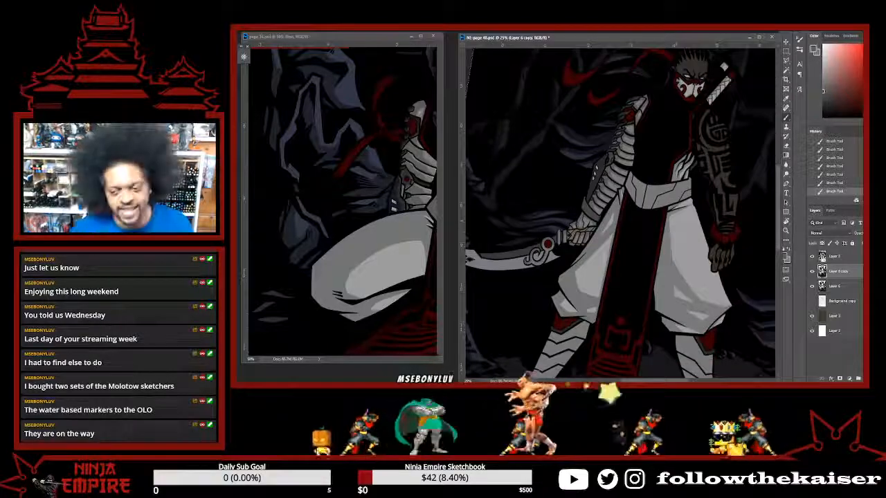
key("ctrl+plus")
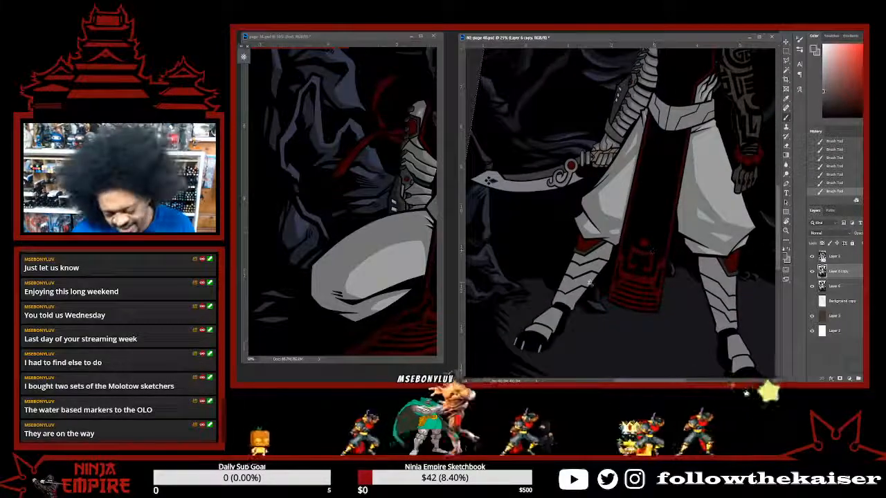
key("ctrl+plus")
key("ctrl+plus")
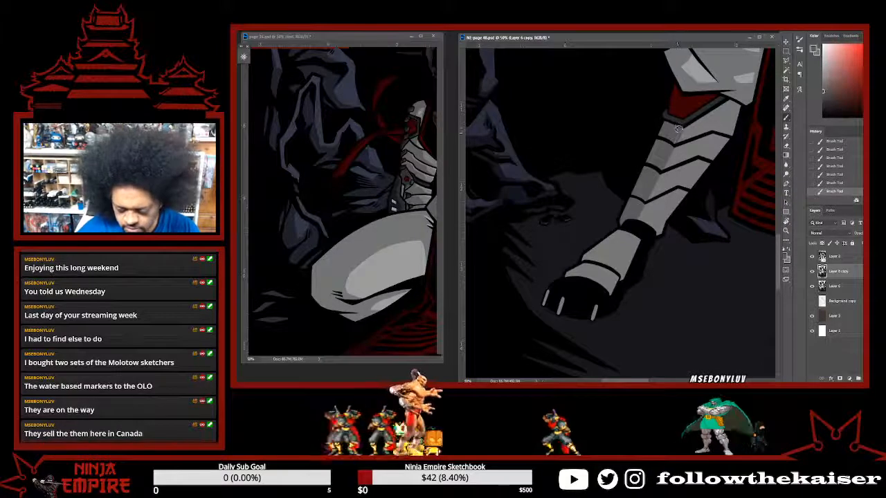
left_click_drag(720, 217, 699, 175)
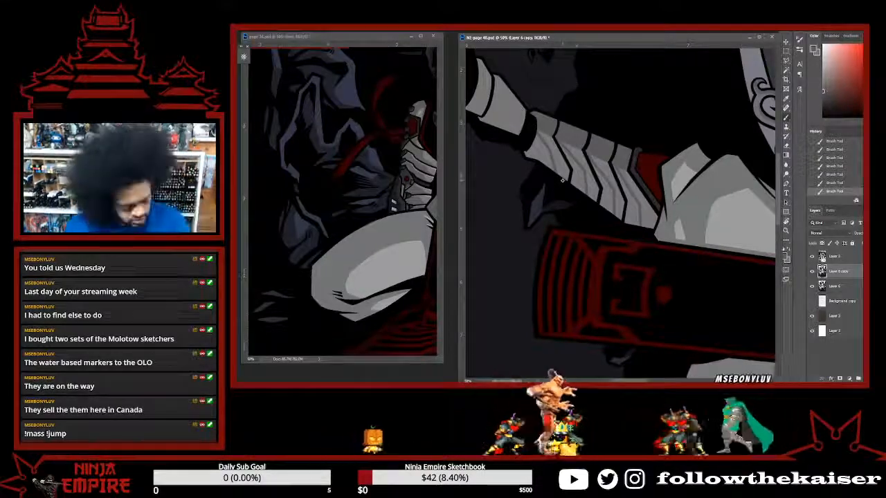
key("r")
left_click_drag(705, 211, 641, 132)
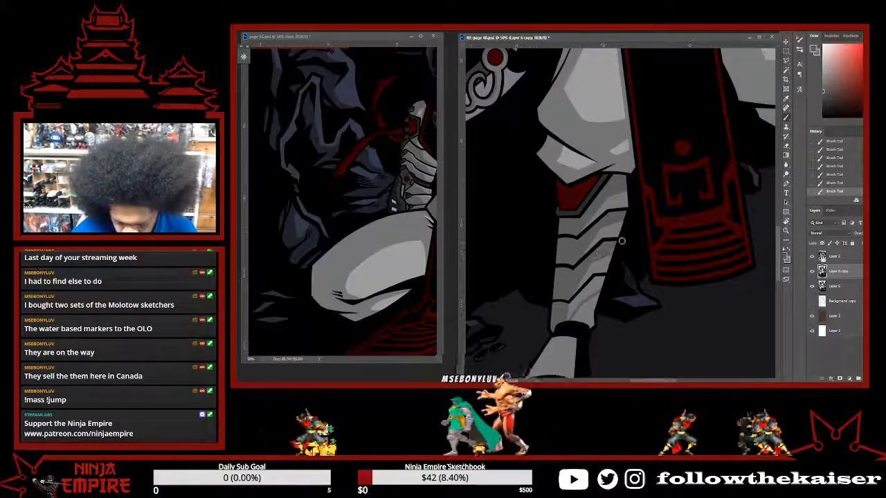
left_click_drag(570, 310, 577, 258)
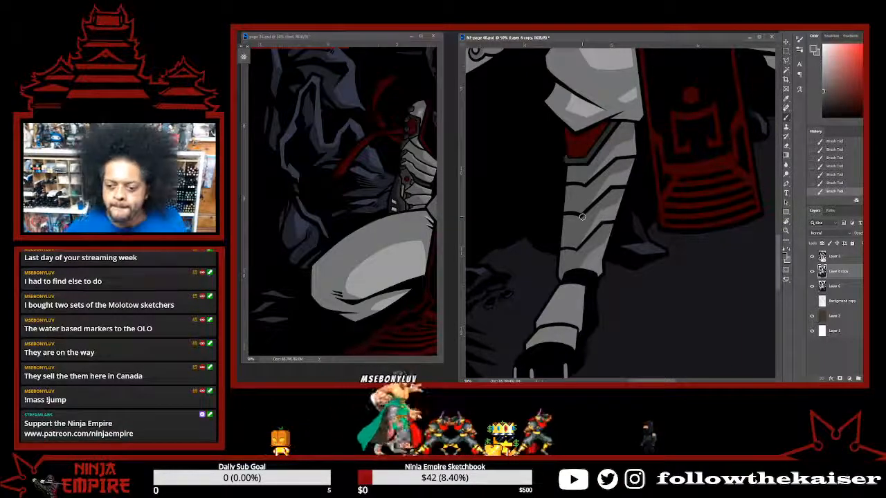
Shade the white wraps on the foot below that shin in grey, from the dark ankle band to the toes.
left_click_drag(582, 216, 630, 182)
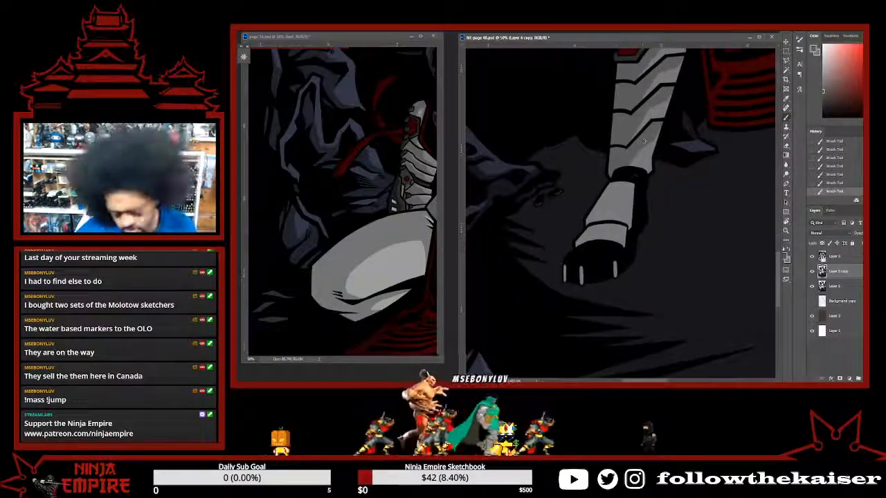
key("r")
mouse_move(669, 202)
left_mouse_down()
mouse_move(662, 148)
mouse_move(630, 137)
left_mouse_up()
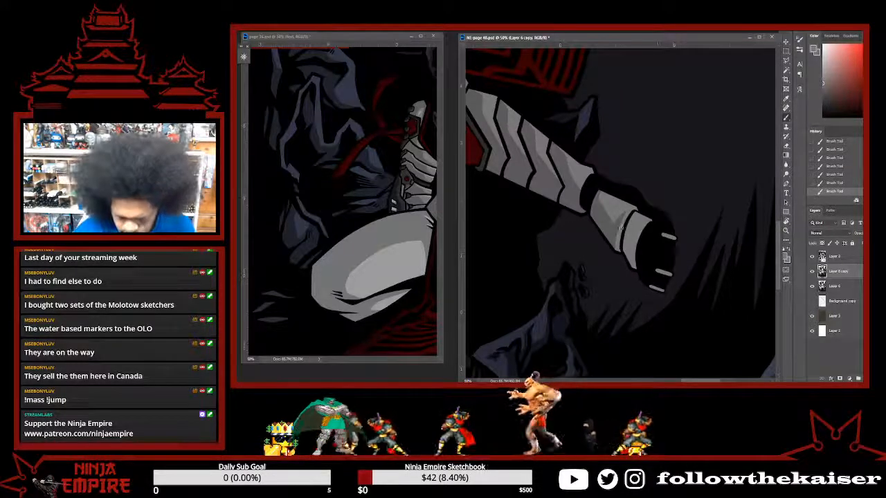
key("r")
mouse_move(678, 192)
left_mouse_down()
mouse_move(649, 240)
mouse_move(703, 184)
left_mouse_up()
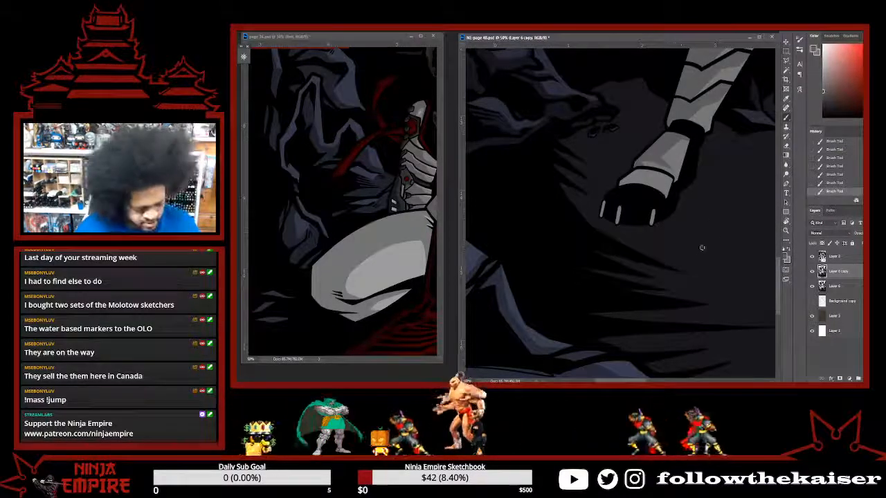
left_click_drag(701, 247, 643, 109)
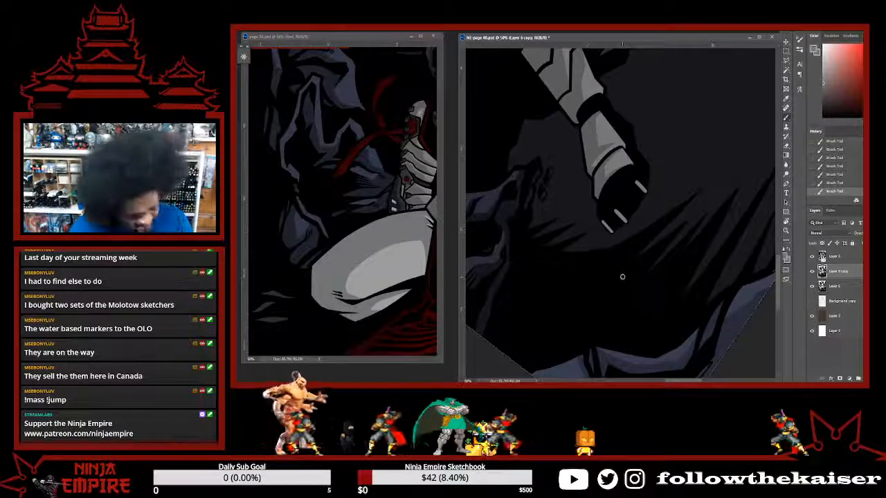
Undo the last two strokes on the toes and shade the thin white toenails of that foot in grey.
left_click_drag(686, 210, 655, 208)
scroll(604, 220, "up", 1)
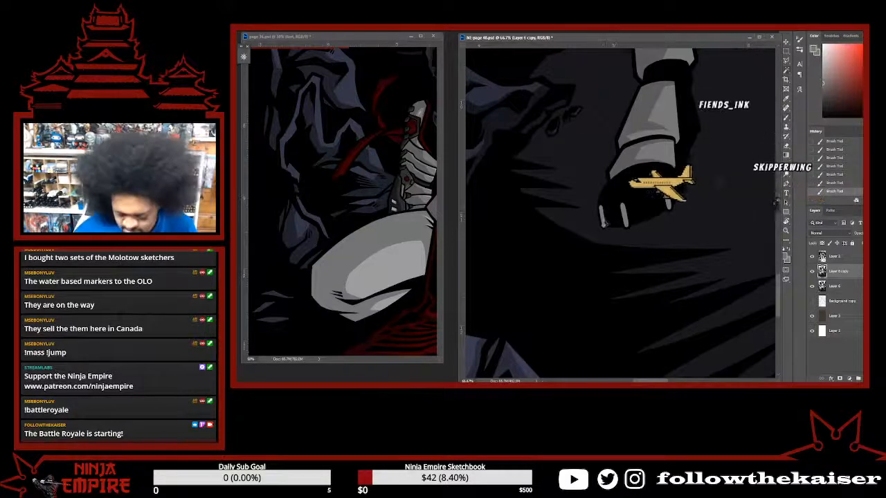
left_click(603, 207)
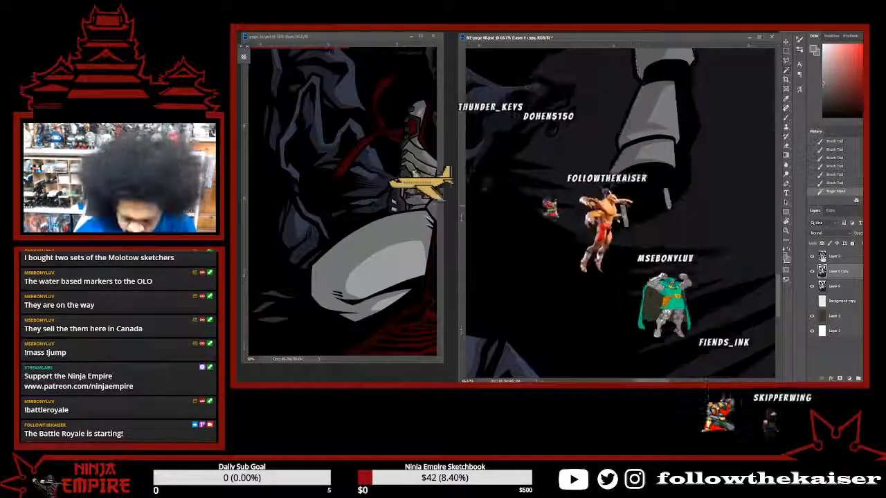
key("b")
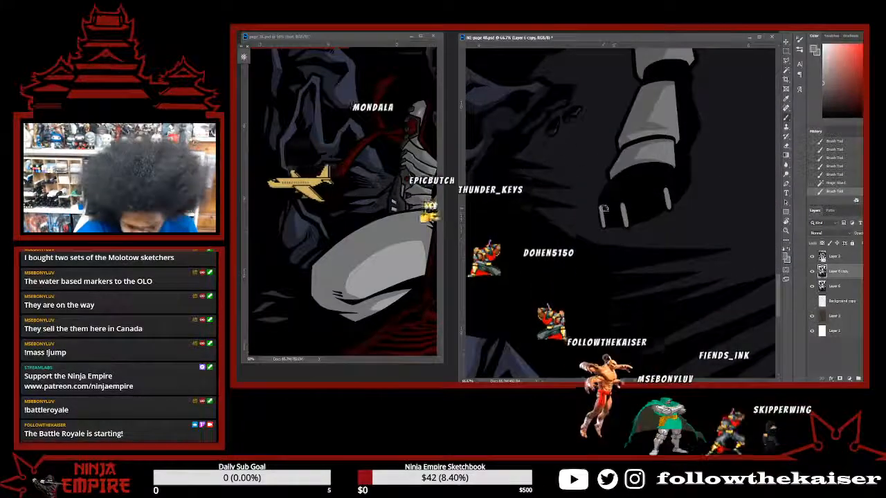
left_click_drag(628, 170, 628, 160)
left_click(626, 160, "alt")
mouse_move(600, 208)
left_mouse_down()
mouse_move(602, 240)
mouse_move(603, 200)
mouse_move(626, 207)
mouse_move(618, 201)
mouse_move(624, 234)
mouse_move(618, 202)
mouse_move(622, 224)
left_mouse_up()
key("ctrl+alt+z")
key("ctrl+alt+z")
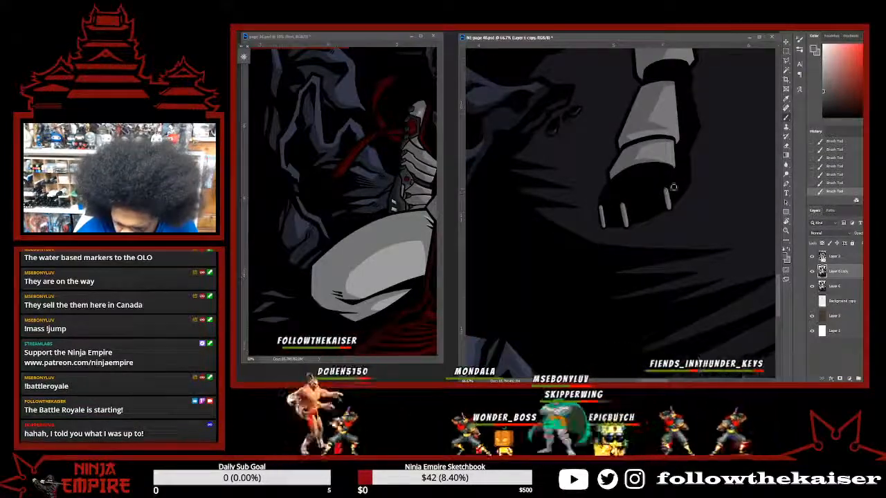
left_click_drag(665, 189, 669, 212)
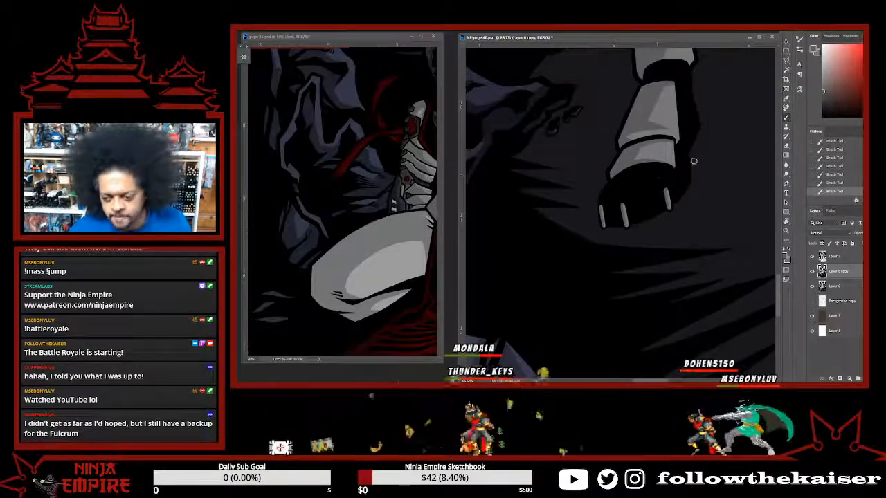
Paint grey shadows on the shin bands of the warrior's other leg, from below the red knee piece to the dark ankle band.
scroll(693, 161, "down", 3)
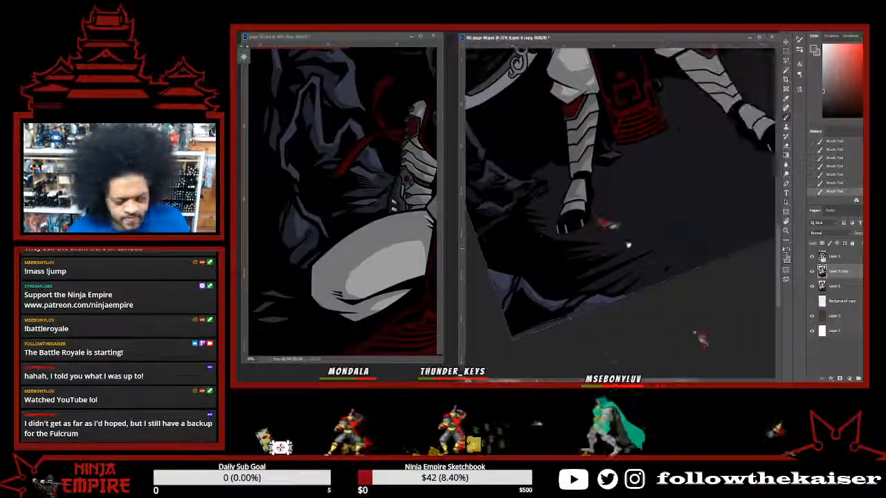
left_click_drag(698, 246, 622, 310)
left_click_drag(716, 216, 681, 236)
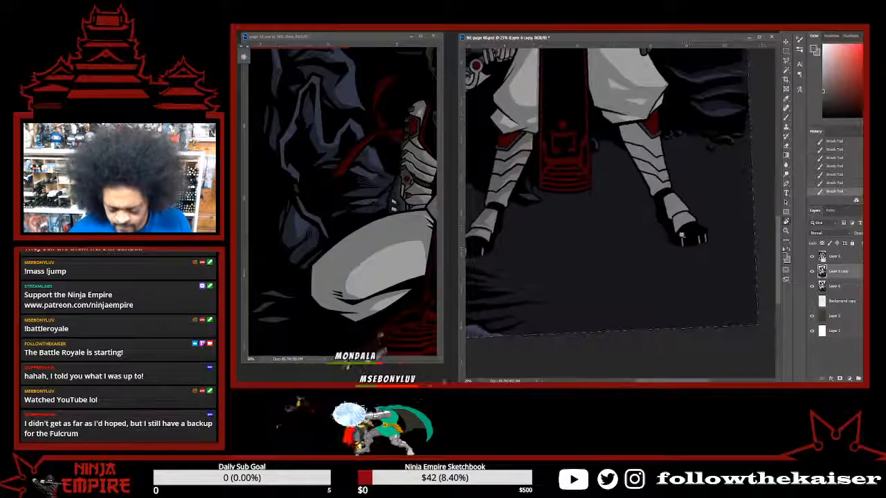
scroll(680, 236, "up", 3)
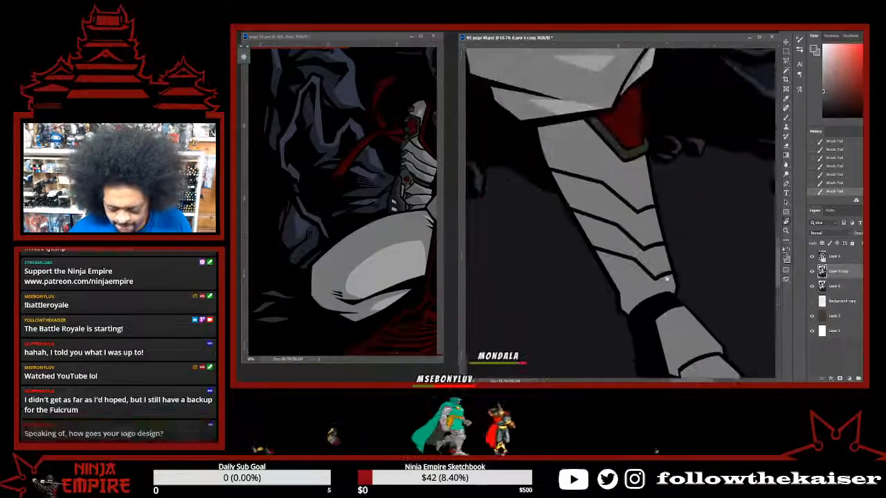
left_click_drag(669, 226, 708, 237)
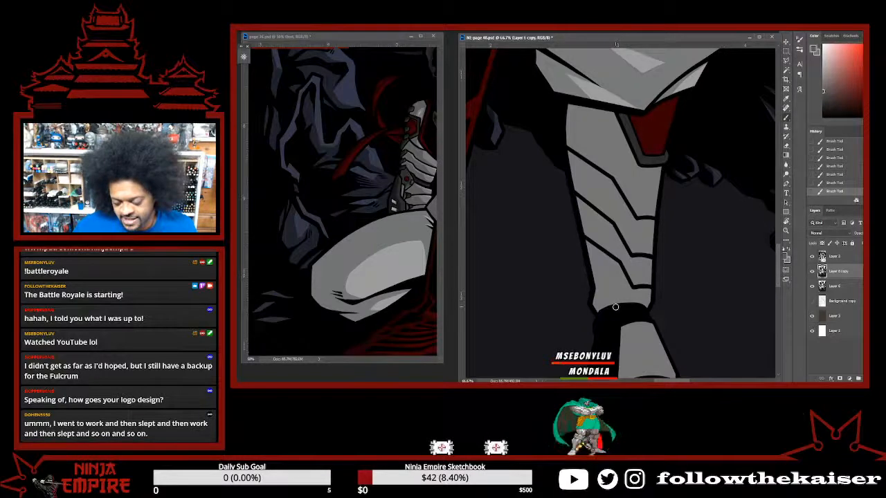
mouse_move(588, 101)
left_mouse_down()
mouse_move(588, 202)
mouse_move(592, 184)
mouse_move(612, 242)
mouse_move(612, 303)
left_mouse_up()
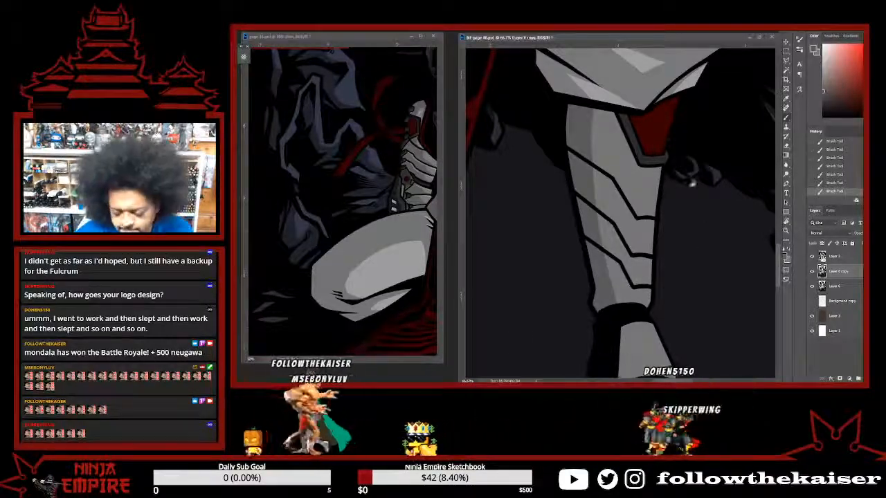
left_click_drag(693, 202, 689, 176)
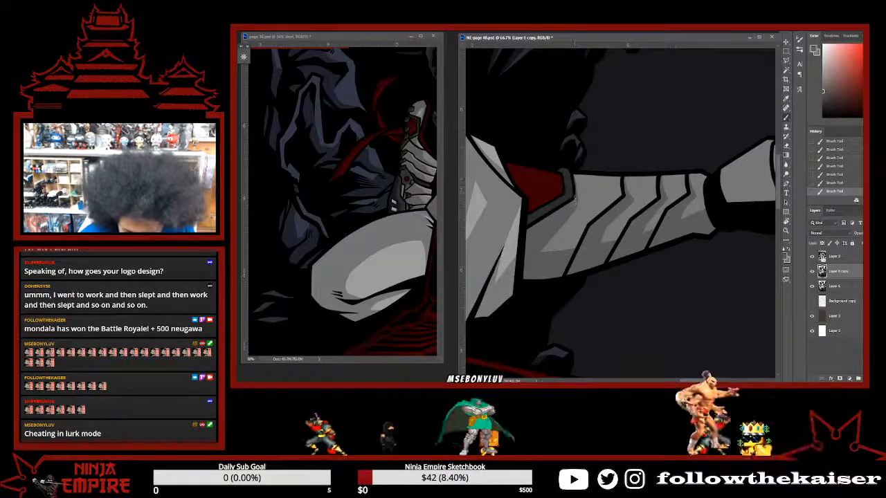
key("r")
left_click_drag(543, 185, 661, 135)
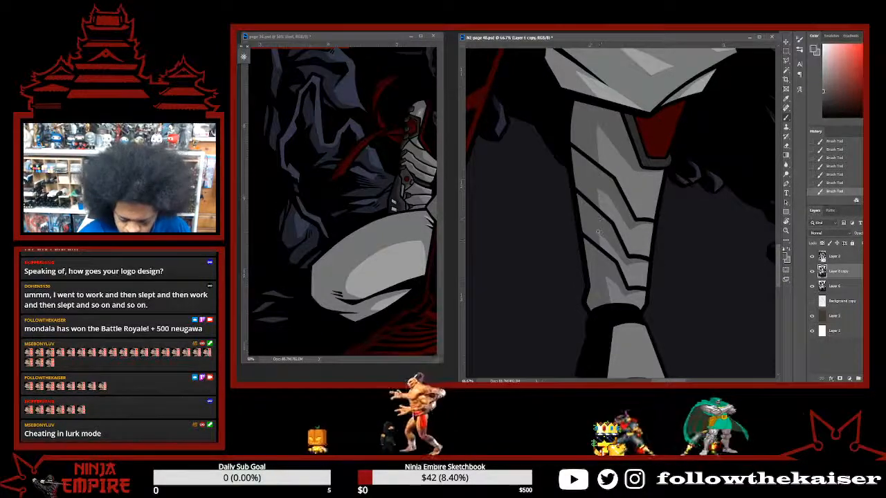
Paint a grey shadow down the side and along the lower edge of the wrap just below the ankle band on the other foot.
scroll(676, 304, "down", 3)
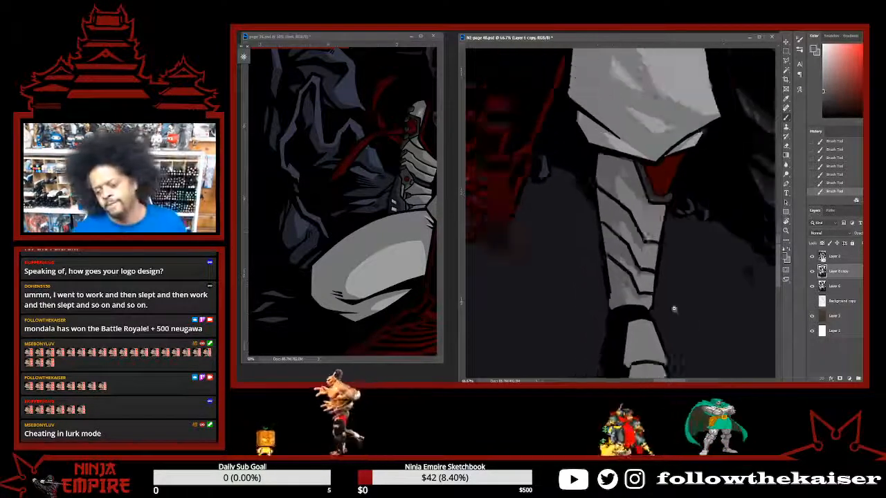
left_click_drag(692, 330, 672, 282)
scroll(627, 239, "up", 3)
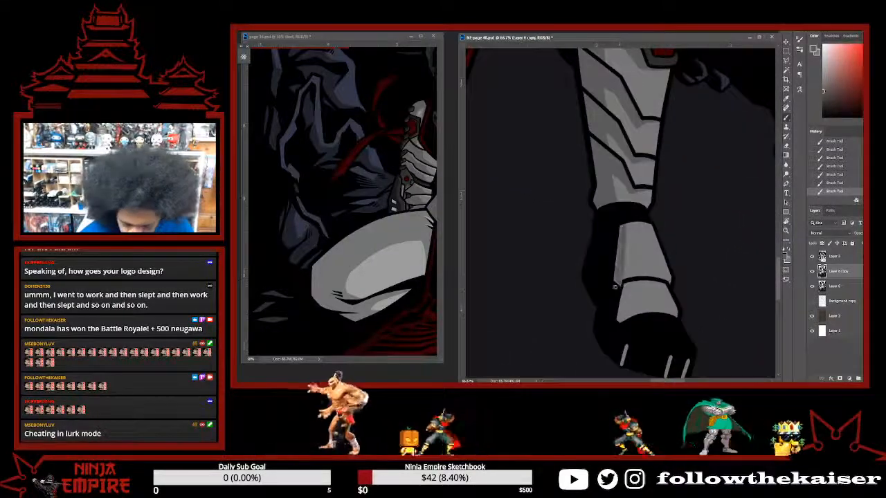
key("r")
left_click_drag(697, 251, 685, 183)
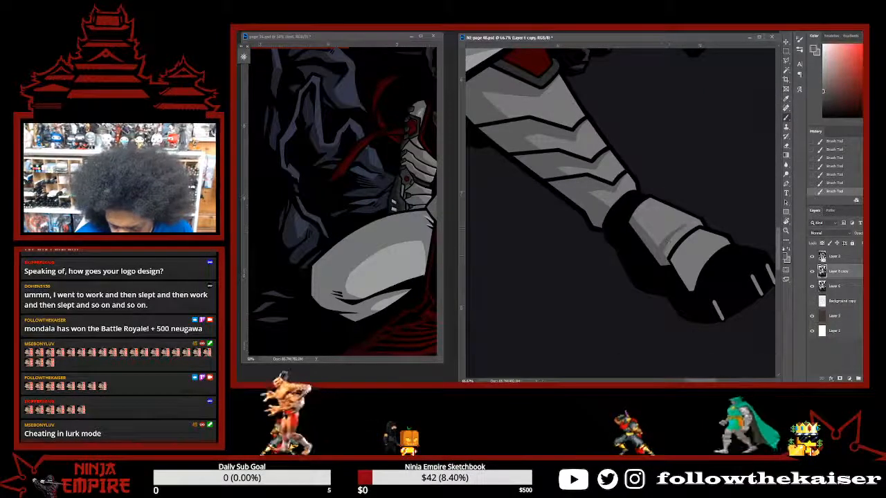
key("r")
left_click_drag(722, 234, 613, 198)
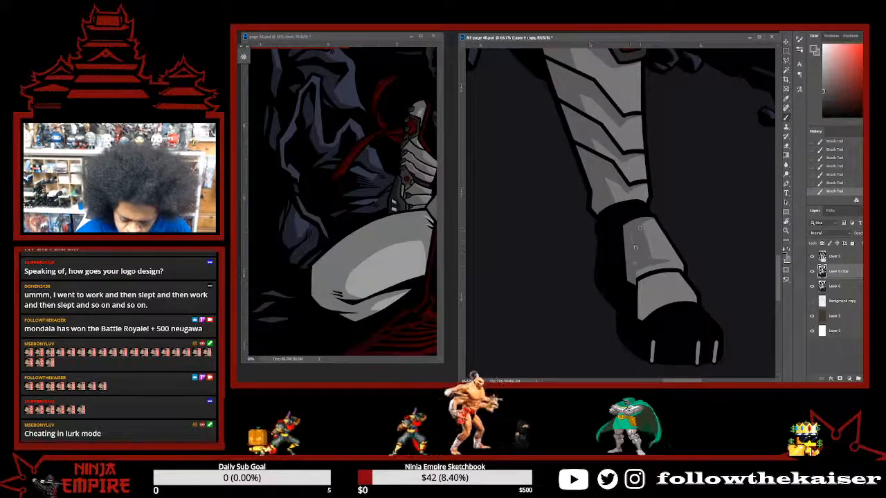
left_click_drag(639, 228, 633, 267)
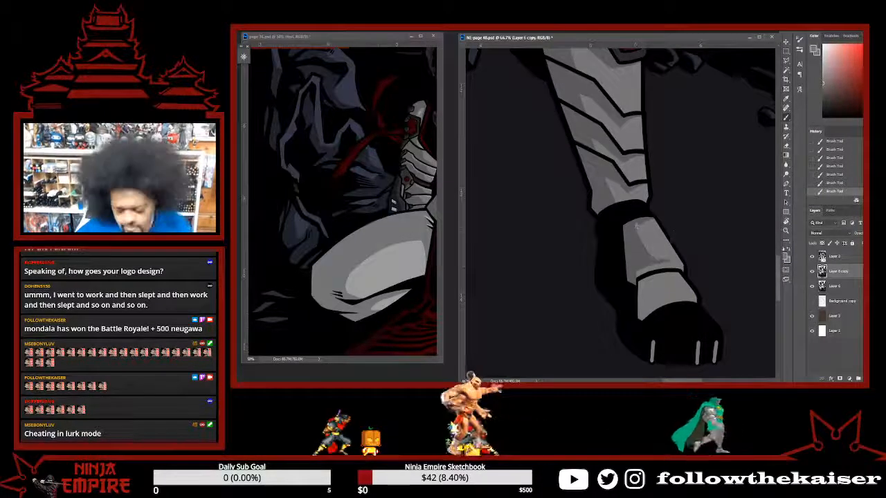
Refine the light and shadow shapes on that upper foot wrap using greys sampled from it.
left_click(636, 227, "alt")
key("r")
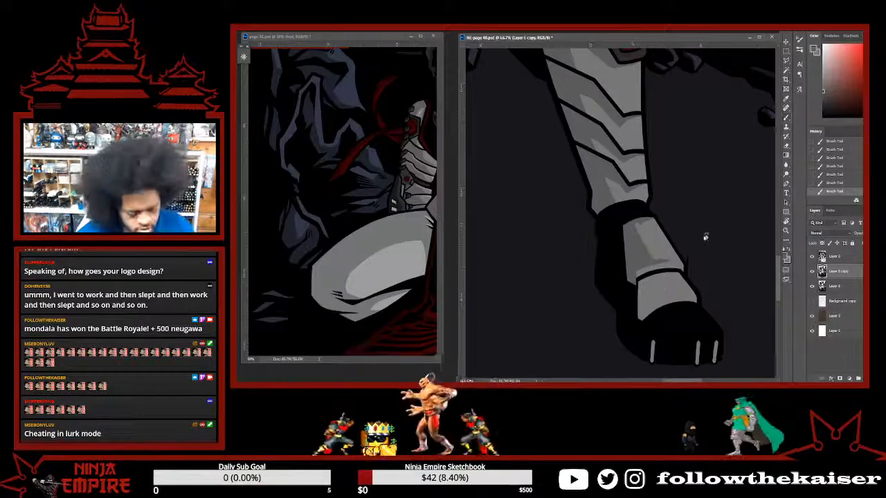
left_click_drag(706, 236, 681, 149)
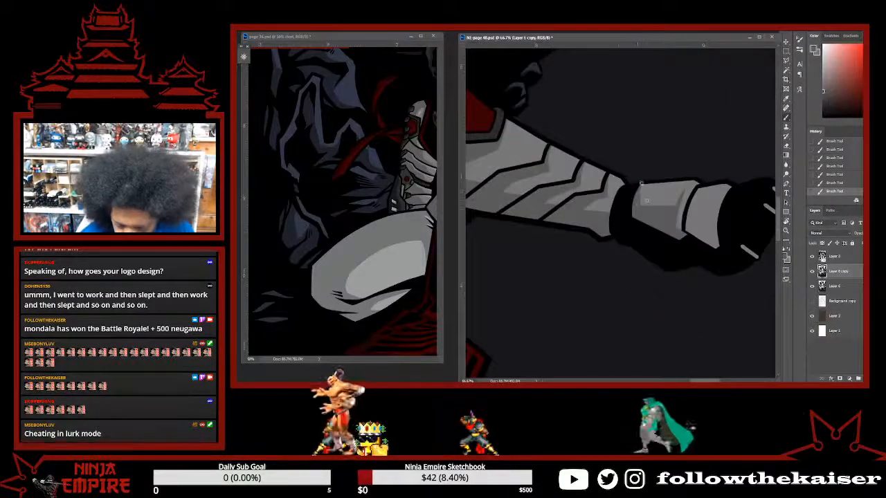
left_click(642, 201, "alt")
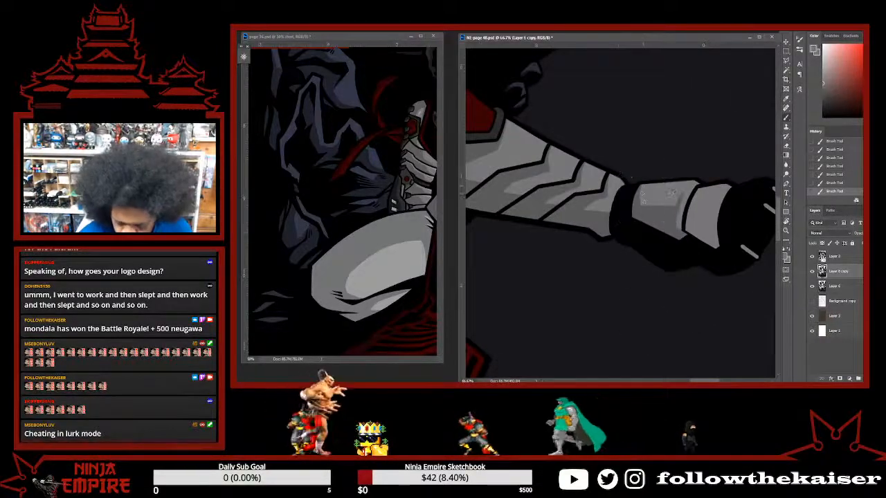
left_click(638, 207, "alt")
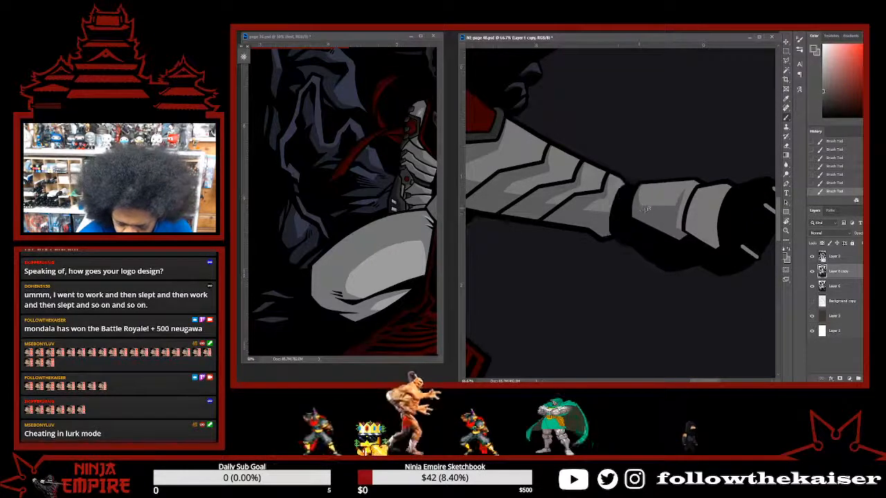
left_click(679, 204, "alt")
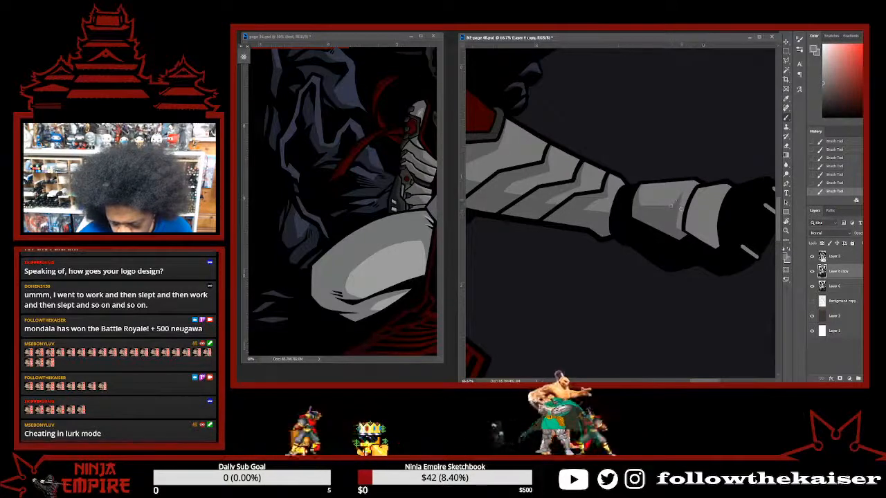
left_click(671, 206, "alt")
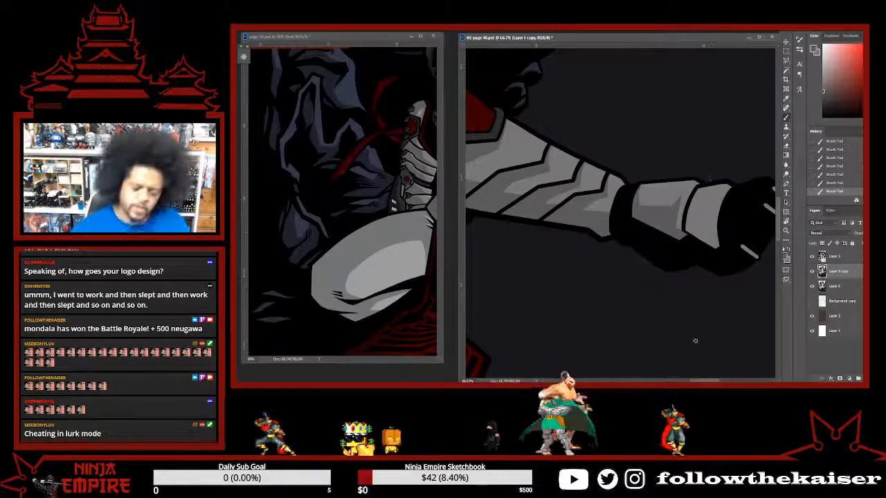
Paint a grey shadow along the side of the lower foot wrap, between the upper wrap and the black toes.
key("r")
left_click_drag(698, 198, 670, 211)
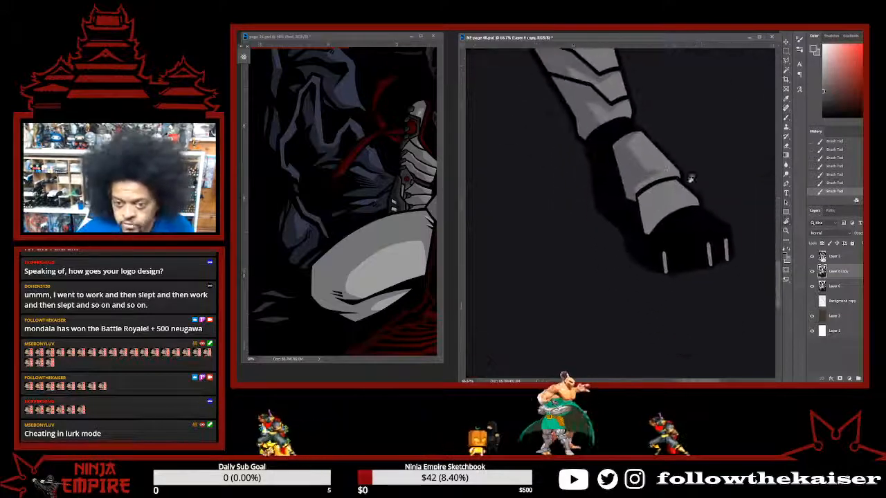
left_click_drag(689, 178, 705, 162)
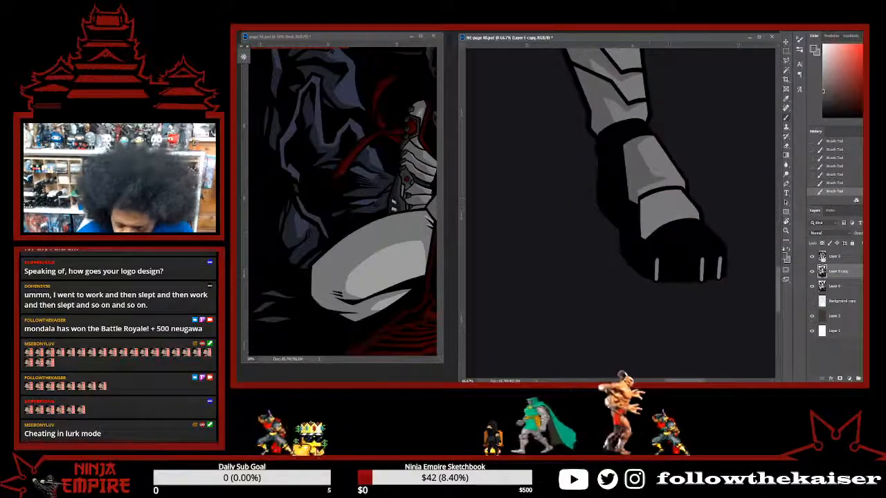
left_click_drag(650, 240, 646, 196)
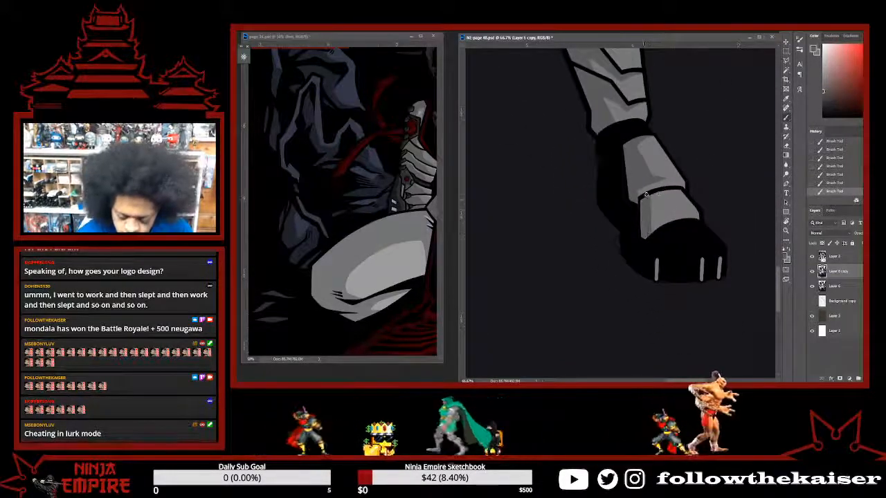
Extend the shadow across the lower foot wrap and sharpen its edges with sampled light and dark greys.
key("r")
left_click_drag(717, 192, 640, 195)
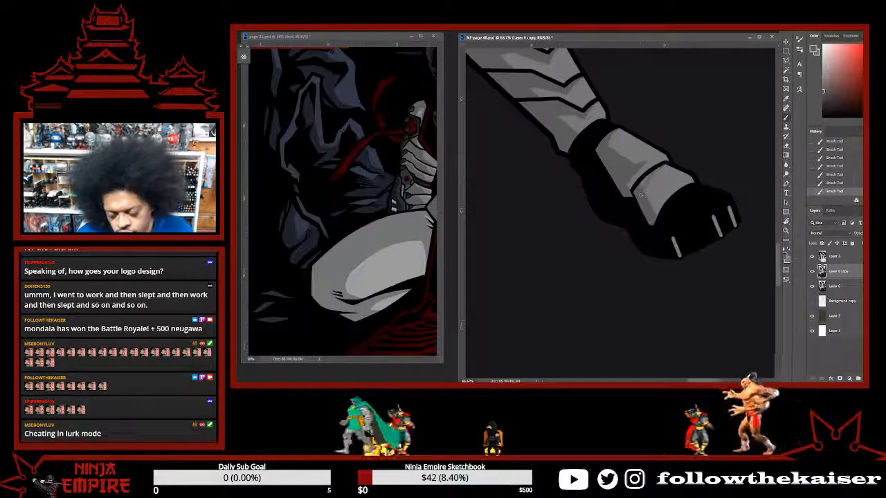
left_click(665, 185, "alt")
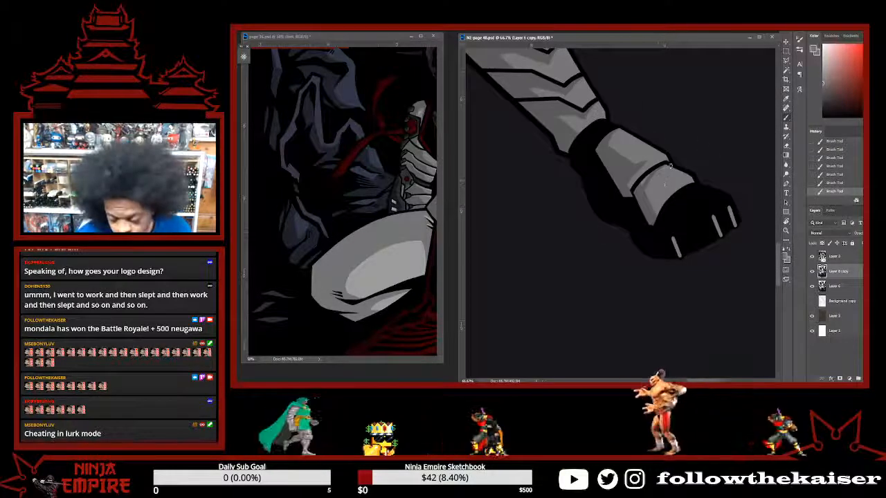
left_click(660, 179, "alt")
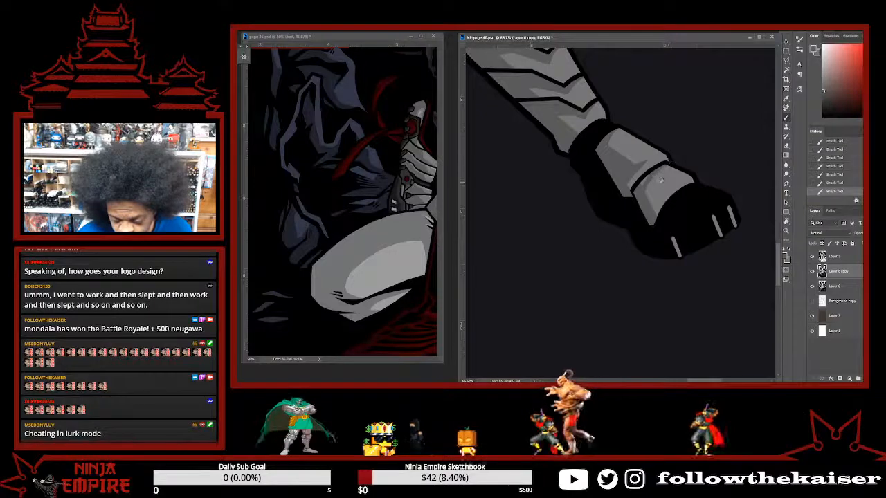
left_click(640, 189, "alt")
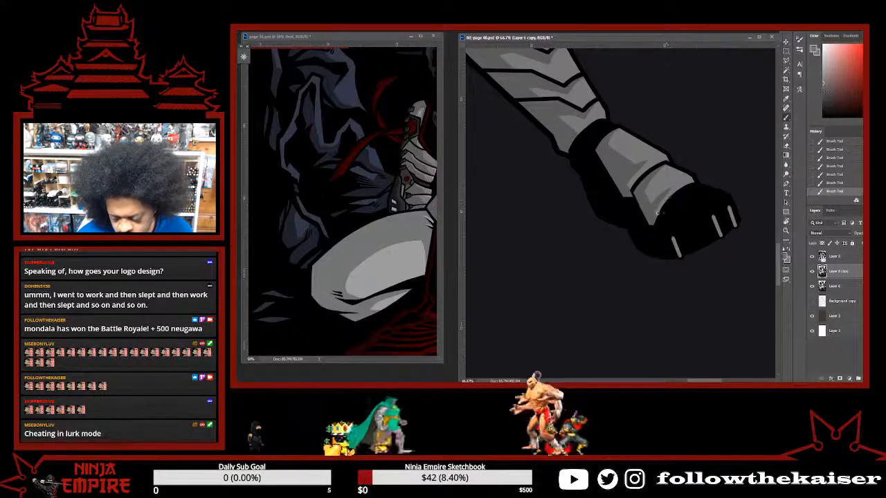
left_click_drag(658, 213, 670, 196)
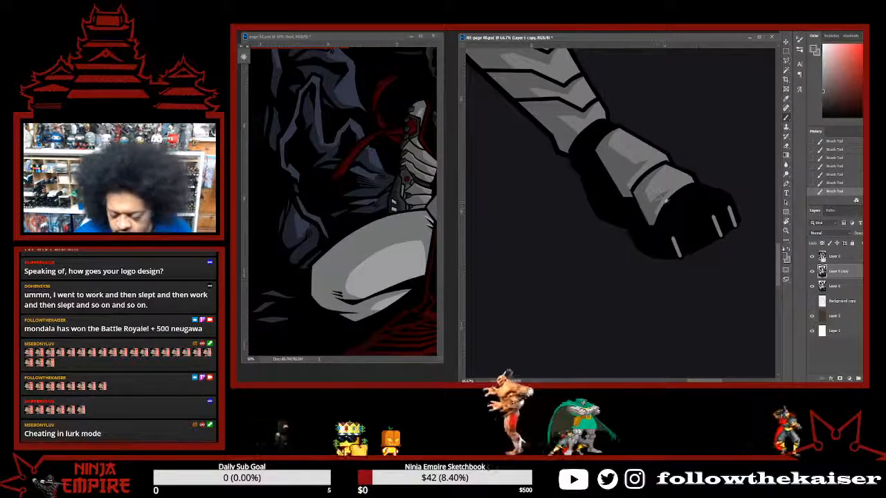
left_click(665, 201, "alt")
left_click_drag(665, 200, 658, 213)
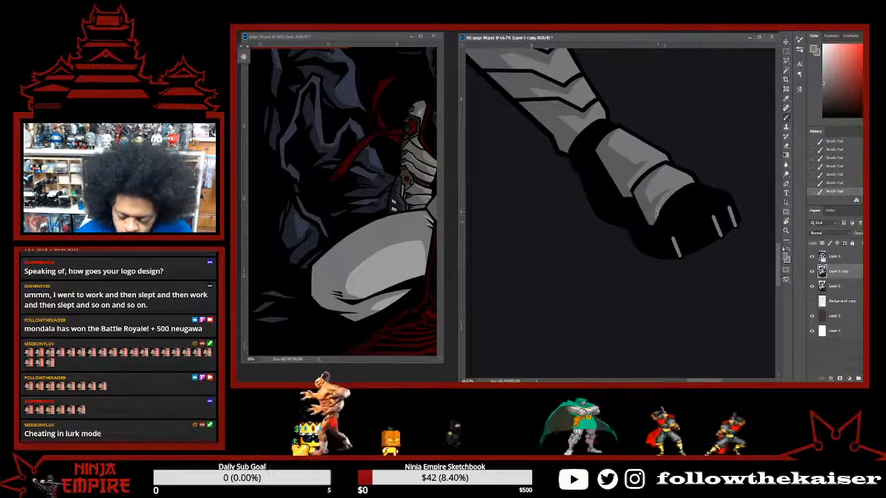
left_click(653, 181, "alt")
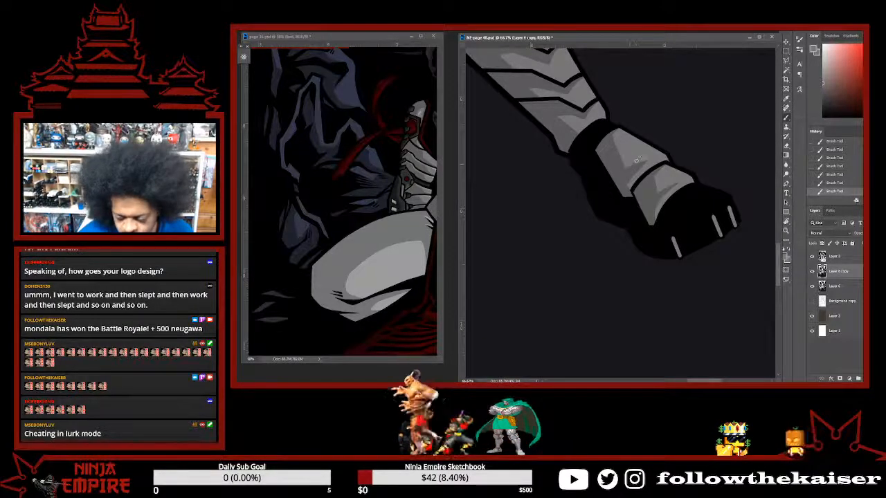
Touch up the shadow edges on the upper foot wrap near the ankle band and the seam with sampled greys.
key("bracketright")
key("bracketright")
key("bracketright")
key("bracketleft")
key("bracketleft")
key("bracketleft")
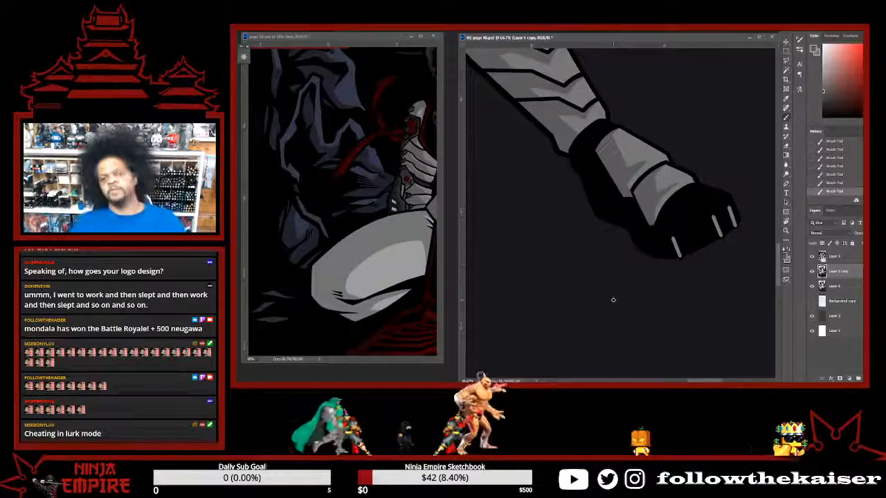
left_click(629, 164, "alt")
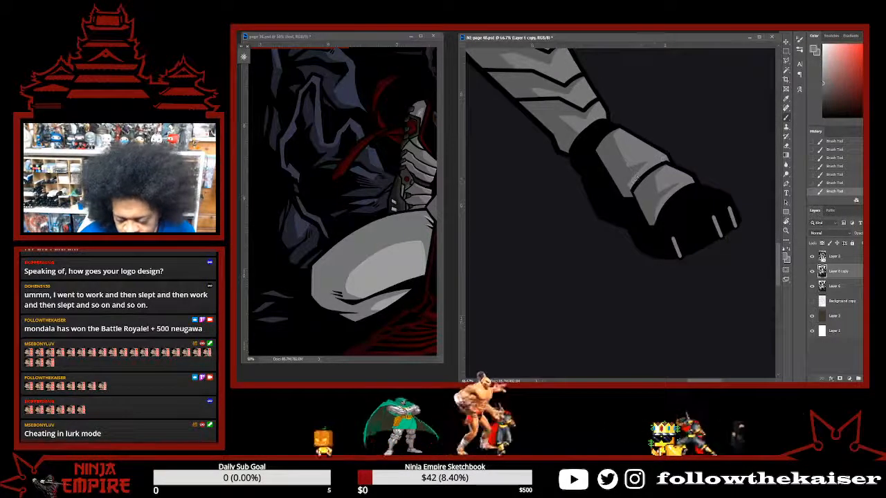
left_click(627, 185, "alt")
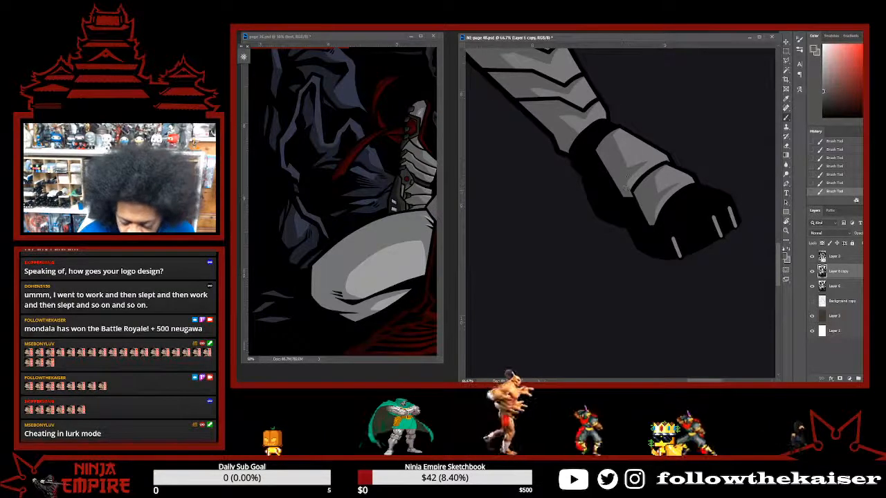
Select the light areas of the foot with the Magic Wand, hide the selection outline and shade the thin toenails in grey.
key("r")
left_click_drag(710, 201, 725, 223)
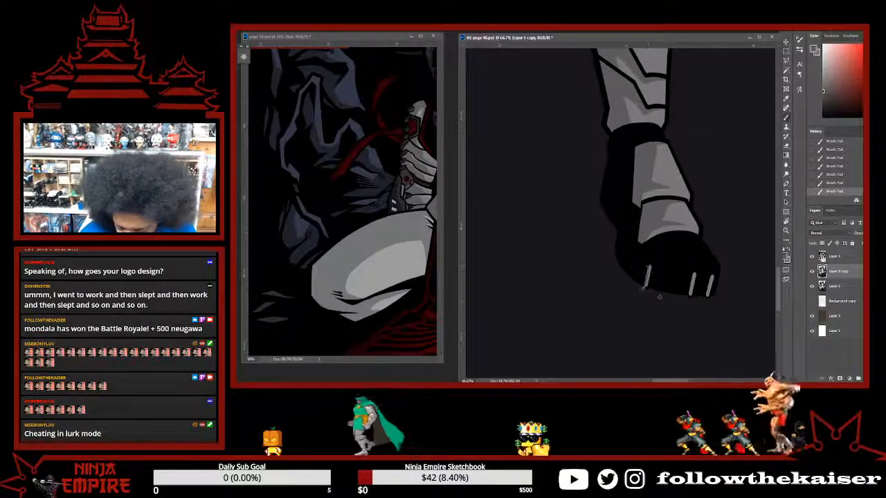
key("alt+w")
key("w")
left_click(692, 284)
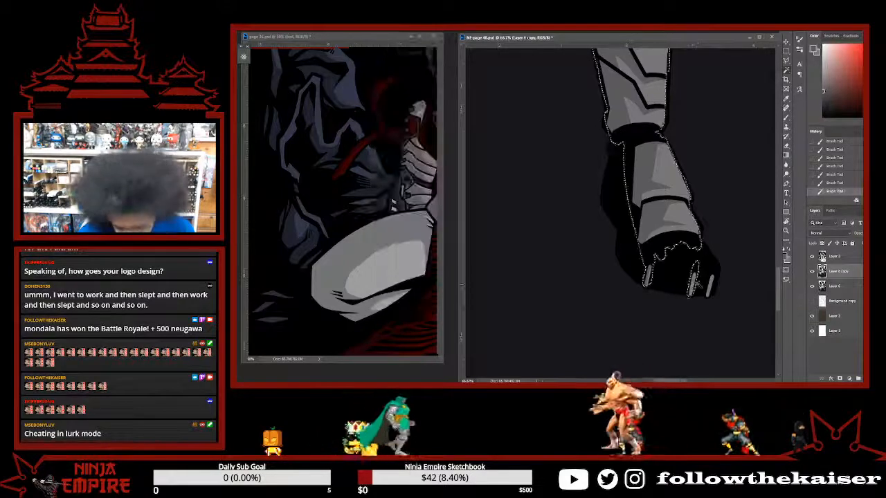
key("ctrl+h")
key("b")
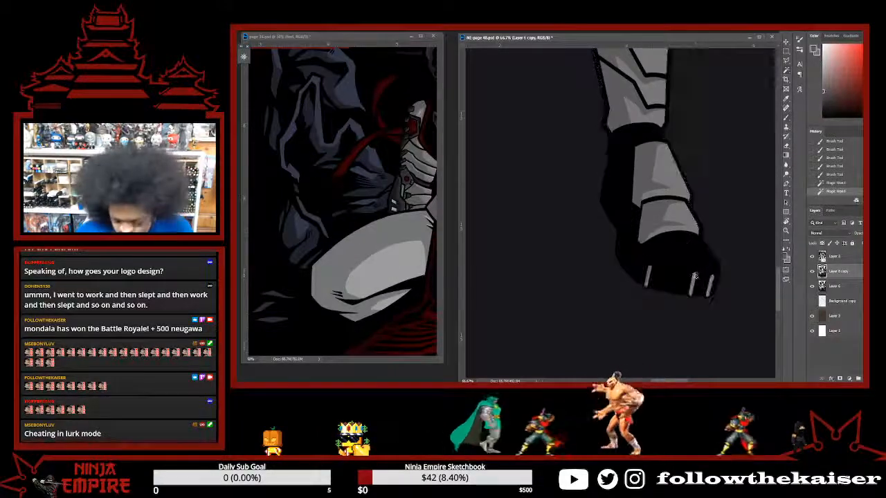
left_click_drag(694, 284, 693, 273)
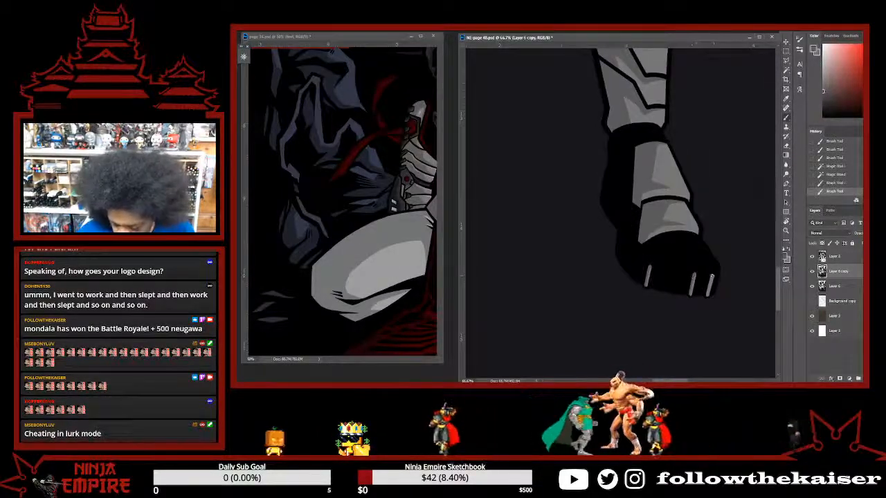
Paint grey shadows on the panels of the warrior's white belt, including along its vertical centre seam.
scroll(706, 292, "down", 4)
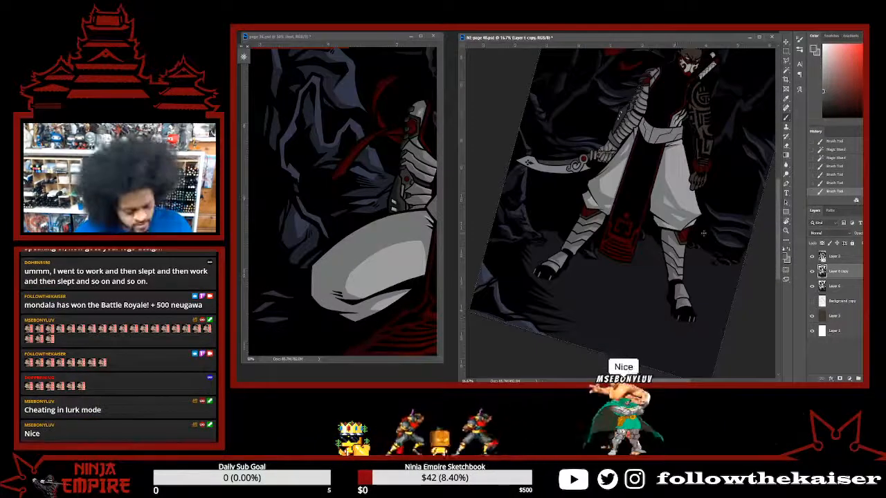
left_click_drag(720, 243, 728, 228)
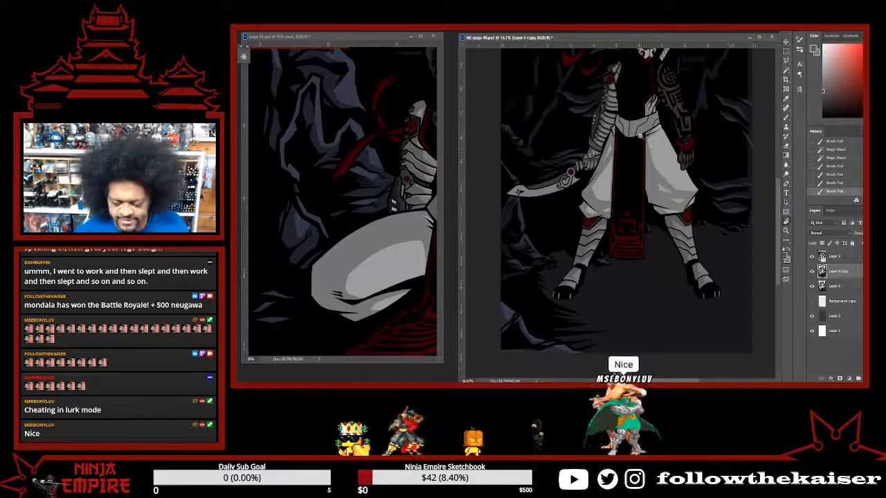
left_click(644, 138, "ctrl")
left_click(643, 138, "ctrl")
left_click_drag(622, 144, 632, 240)
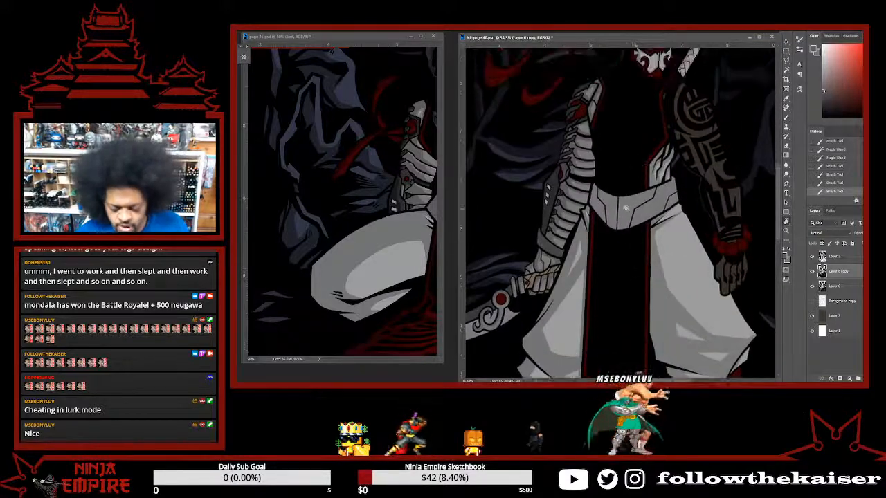
left_click(625, 206, "ctrl")
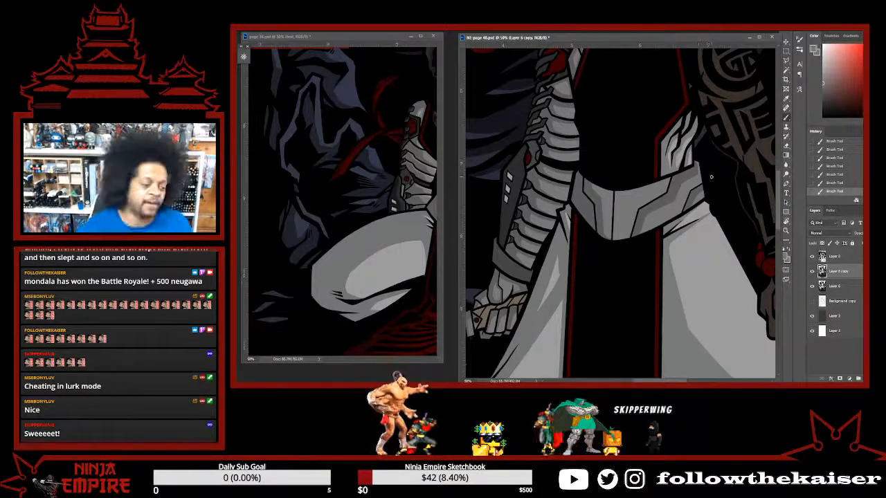
left_click(675, 181, "alt")
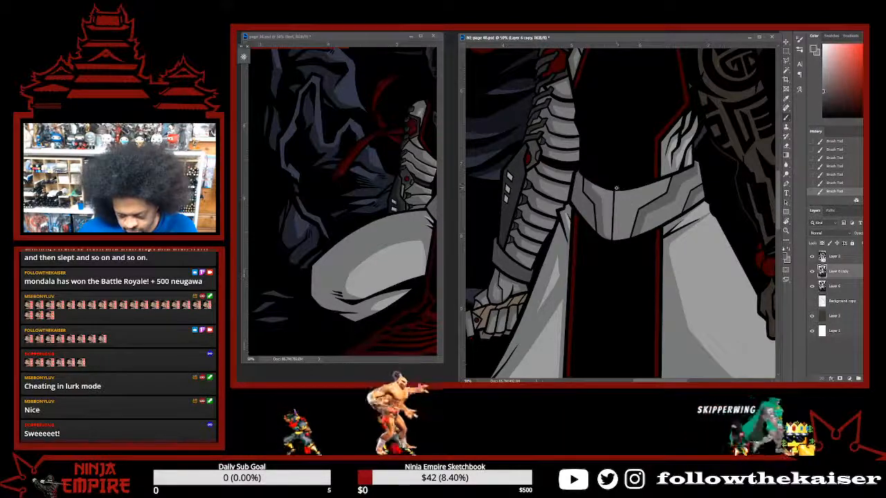
left_click_drag(616, 188, 614, 239)
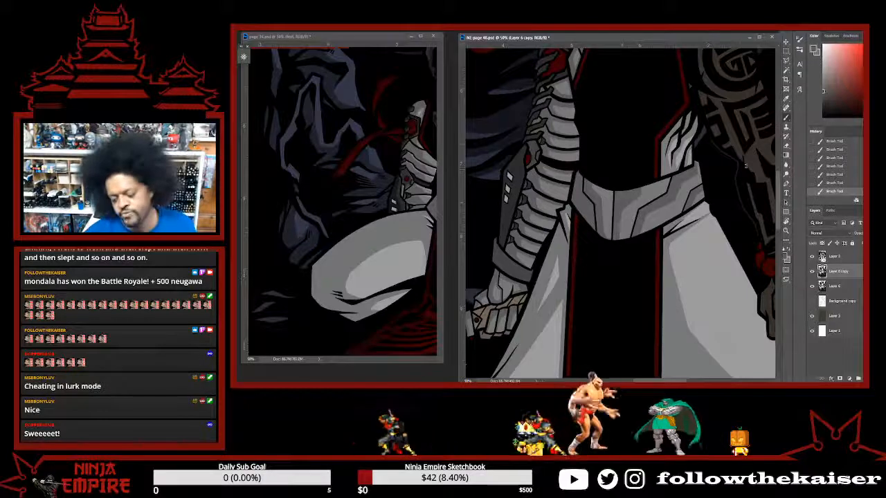
scroll(668, 201, "down", 3)
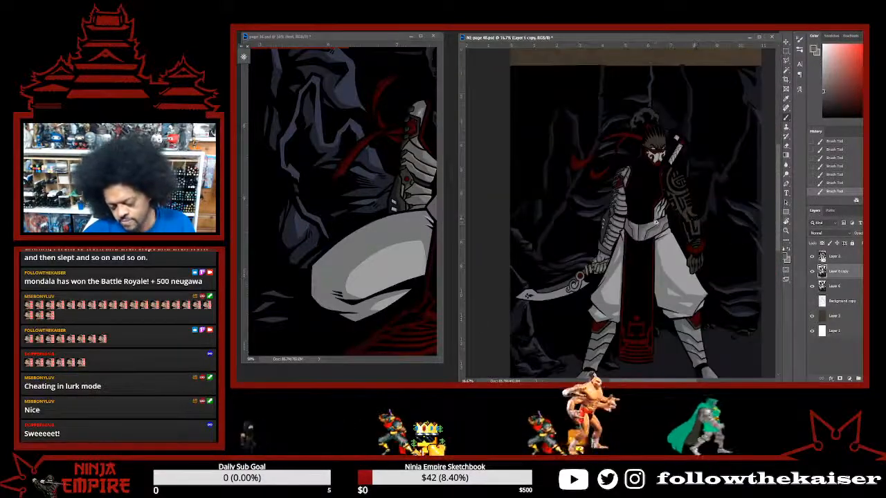
Undo the last brush stroke on the warrior's belt and restore it to compare the shading.
scroll(656, 221, "up", 3)
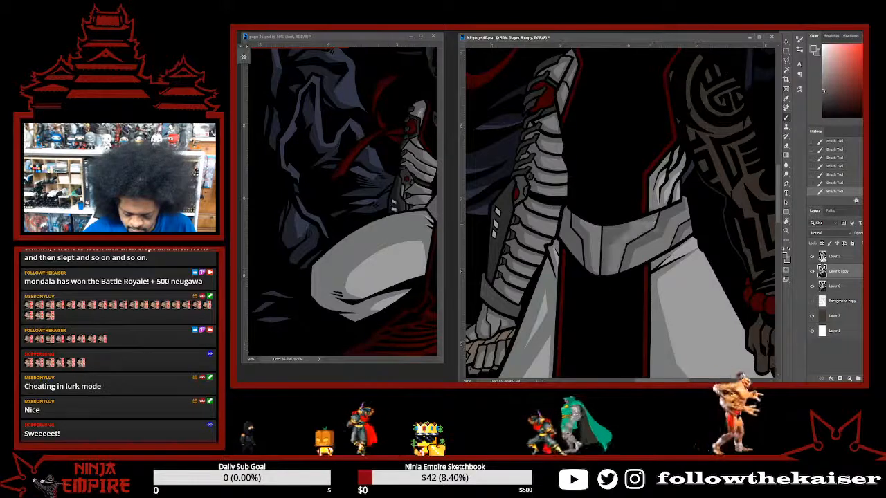
key("ctrl+z")
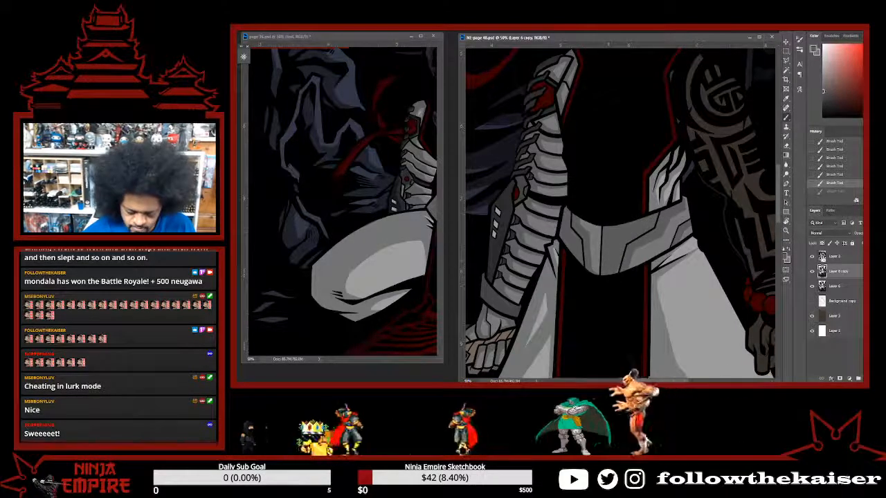
key("ctrl+shift+z")
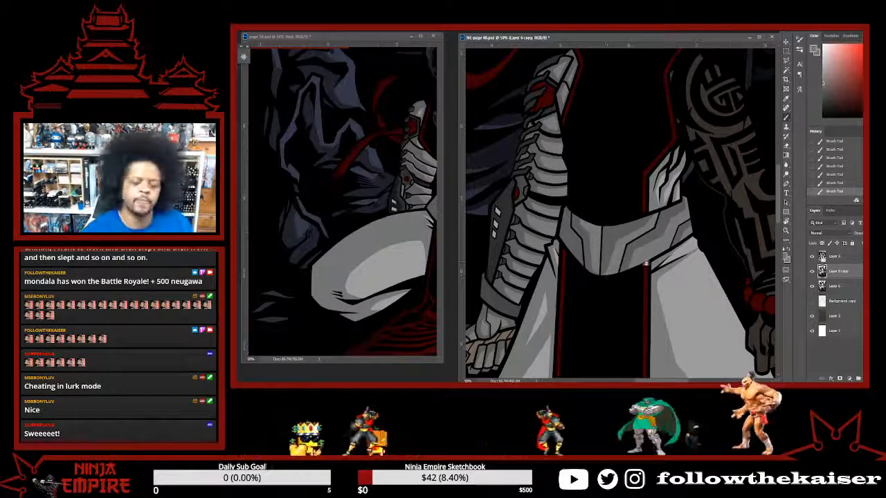
Check the belt shading up close and against the whole figure, and save the page 40 file.
scroll(645, 263, "down", 3)
scroll(644, 249, "up", 4)
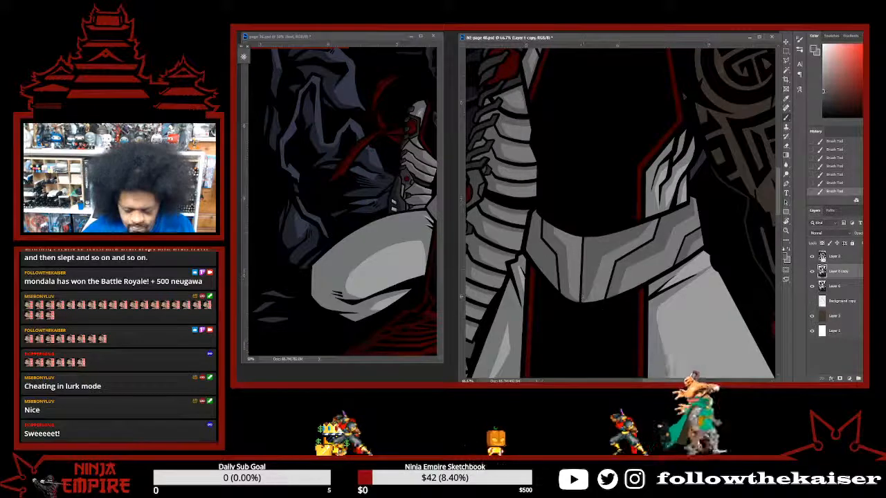
scroll(645, 269, "down", 5)
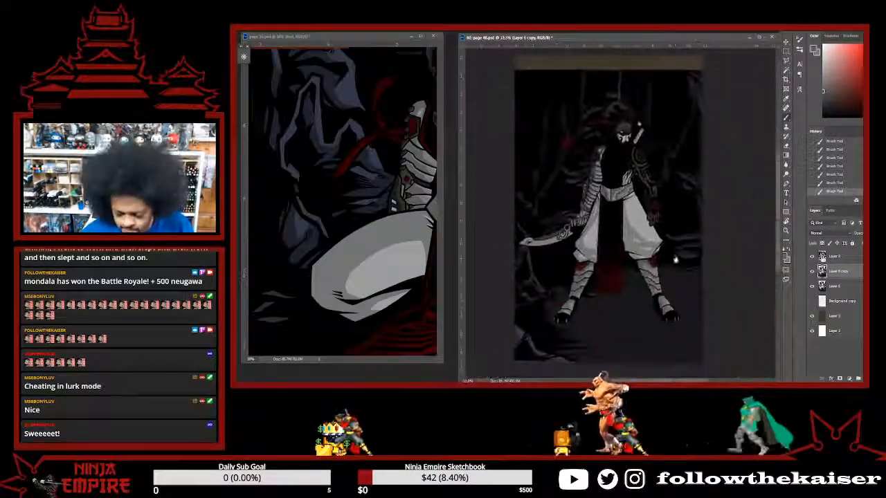
left_click_drag(609, 255, 637, 280)
key("ctrl+s")
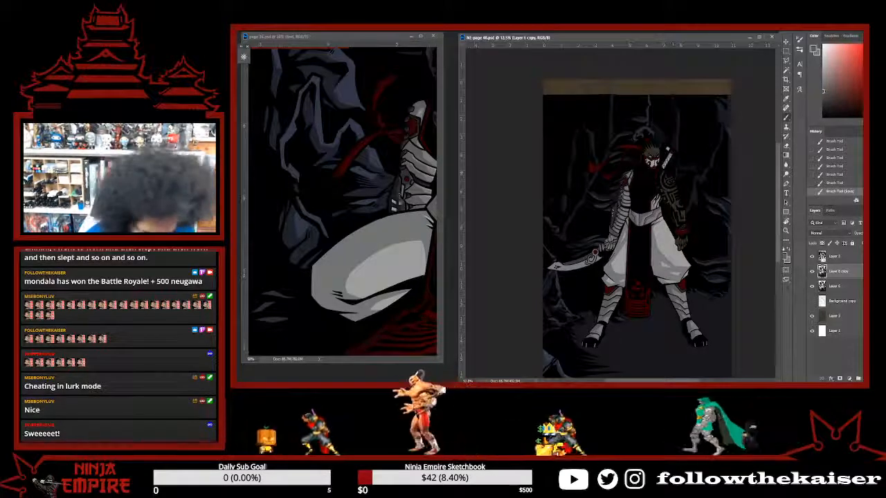
Sample a dark grey from the warrior's armoured arm for shading the forearm guard.
left_click(614, 216, "alt")
scroll(614, 216, "up", 5)
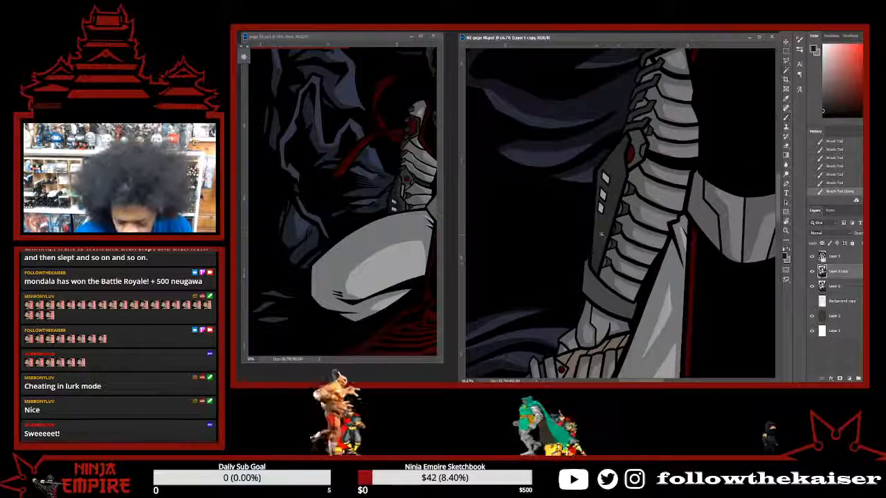
Select the dark grey forearm plate with the Magic Wand, extend the selection to similar colours, and hide the selection edges.
key("w")
left_click(606, 237)
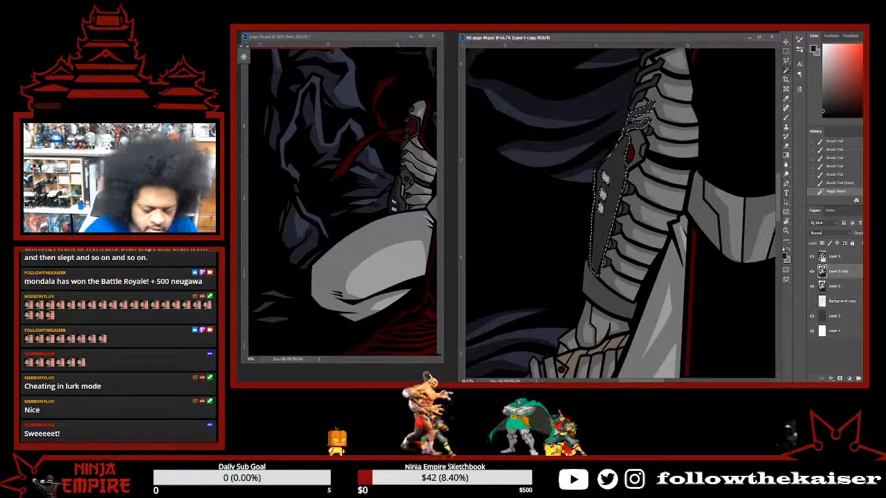
left_click(313, 11)
left_click(347, 130)
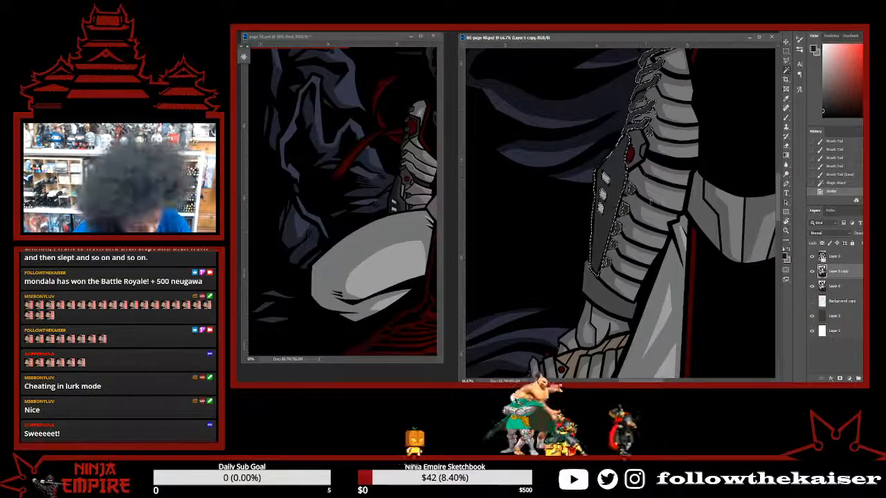
key("ctrl+h")
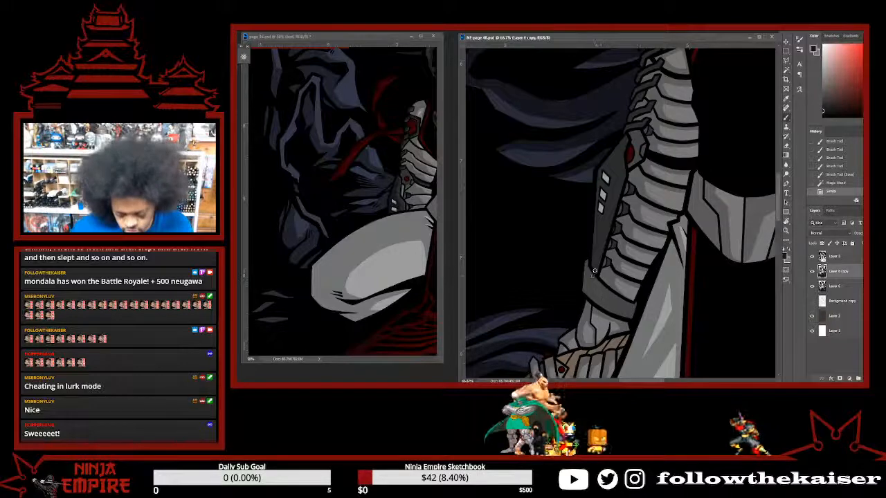
Brush a darker shadow along the length of the dark grey forearm plate, undoing and repainting the stroke near its upper end.
left_click_drag(594, 277, 598, 263)
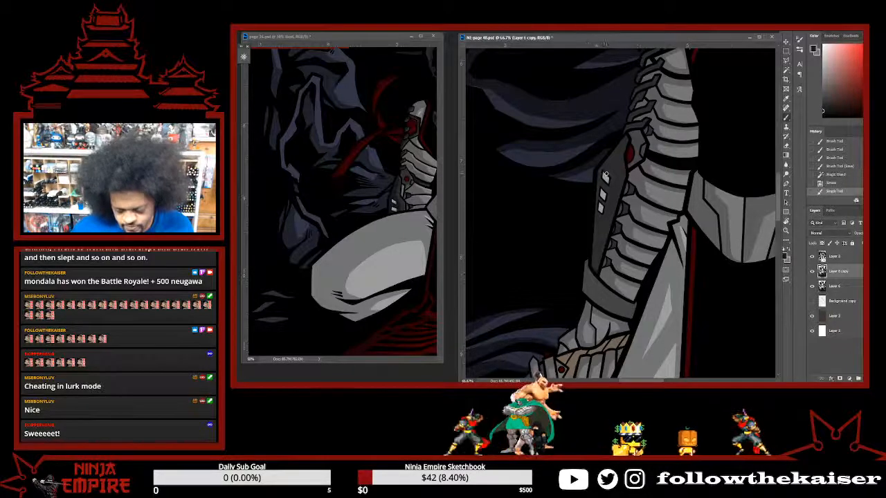
mouse_move(622, 158)
left_mouse_down()
mouse_move(627, 146)
mouse_move(602, 247)
left_mouse_up()
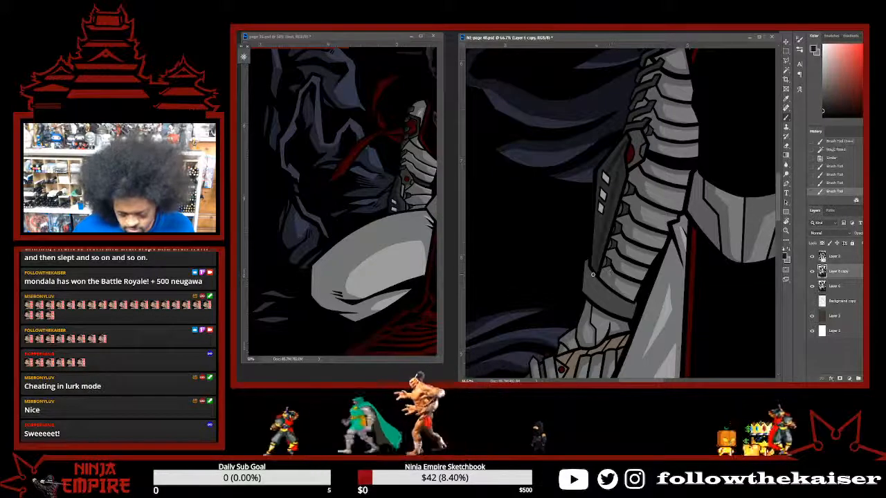
key("ctrl+z")
left_click_drag(623, 158, 599, 199)
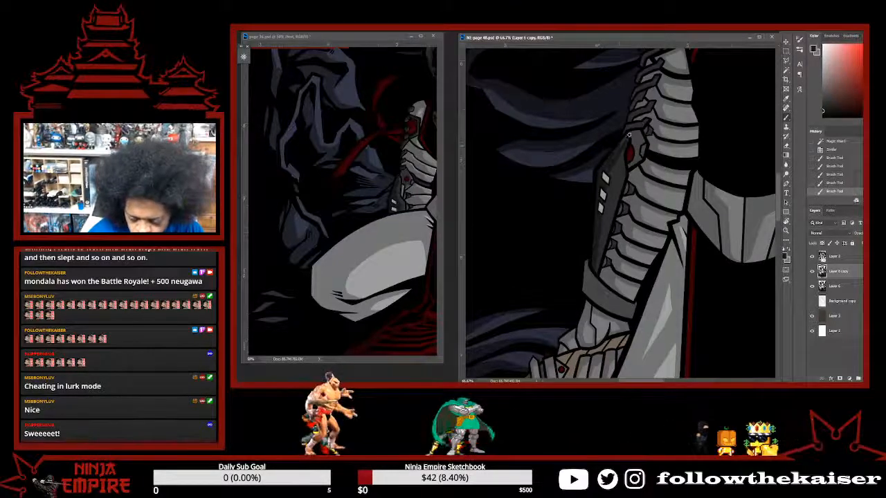
Sample the plate's grey tones and refine the shadow edges around the red gem and the white slots.
left_click(619, 154, "alt")
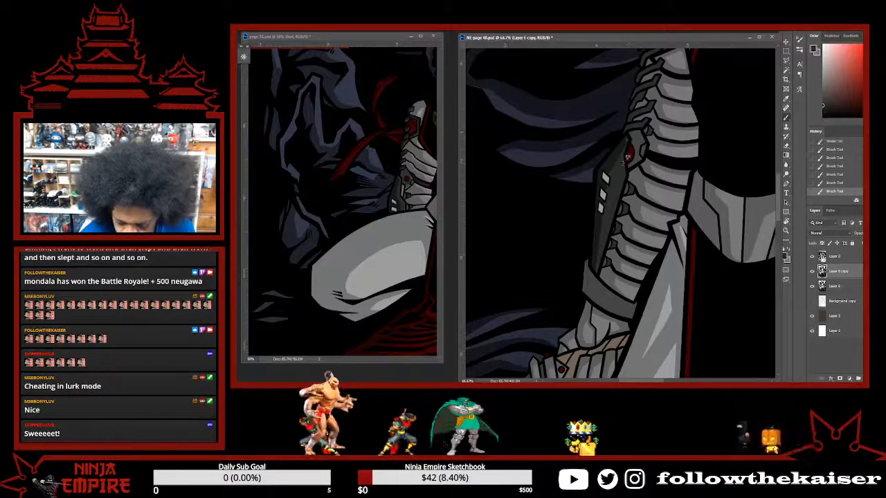
left_click_drag(626, 153, 632, 140)
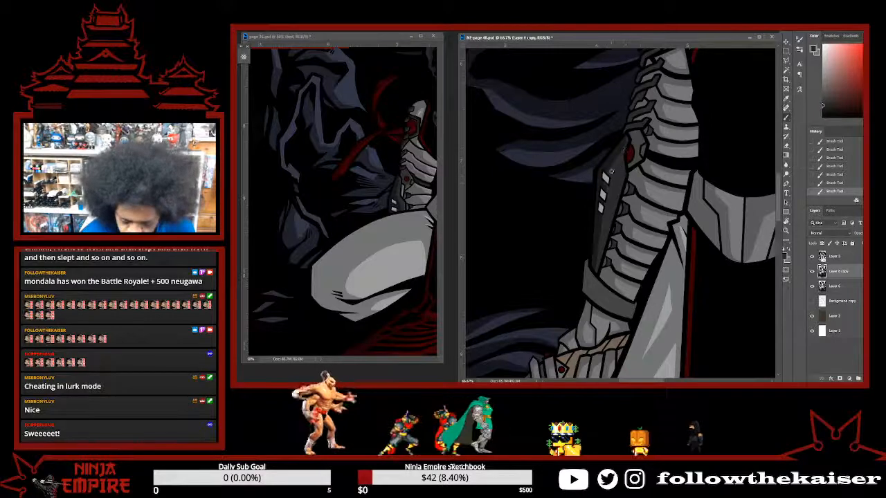
left_click(609, 163, "alt")
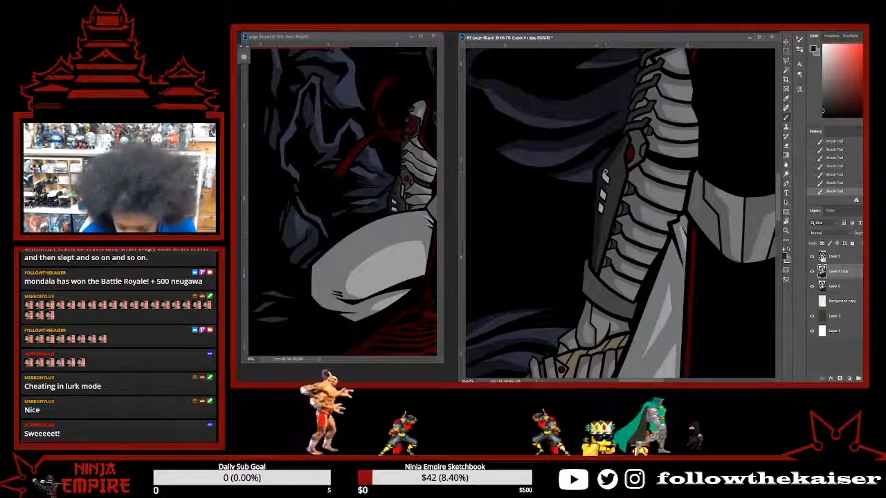
left_click(611, 184, "alt")
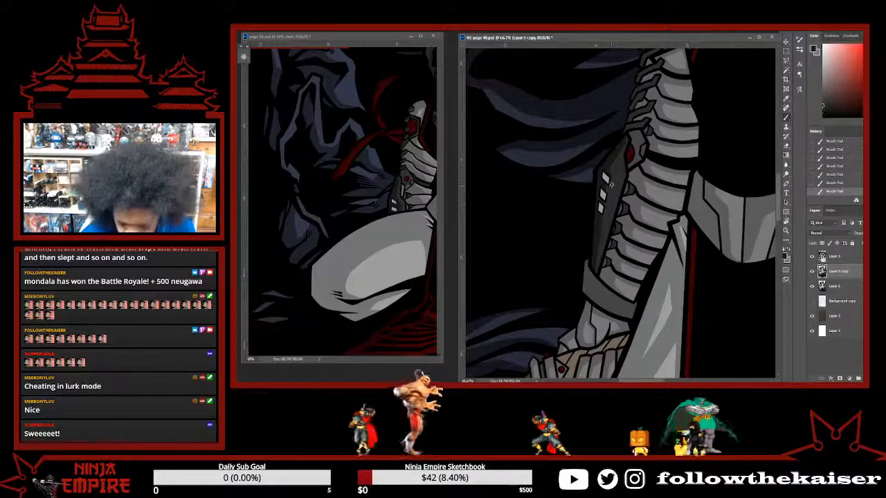
left_click(609, 197, "alt")
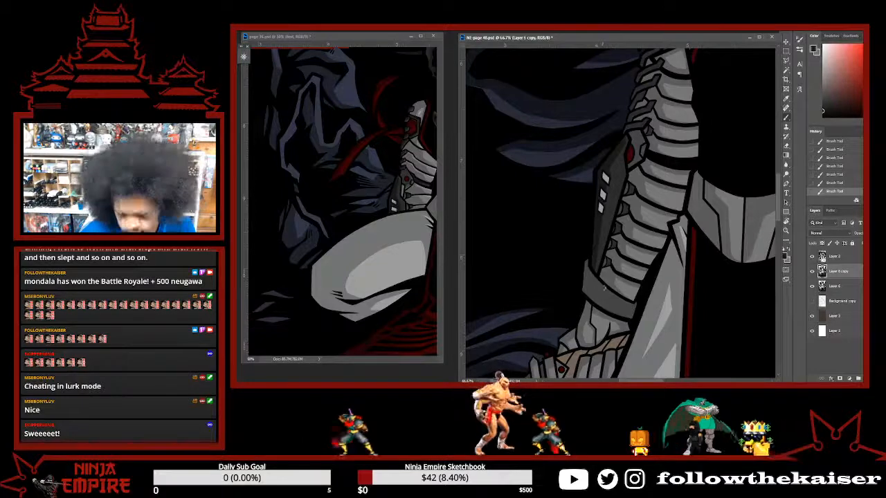
Shade the dark armour segments along the upper arm and shoulder with a tone sampled beside the red shoulder panel.
scroll(687, 223, "up", 5)
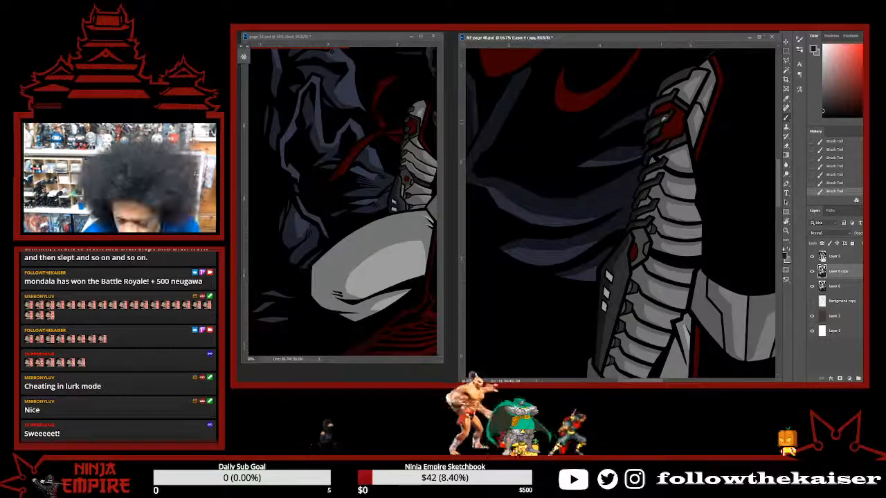
left_click(660, 122, "alt")
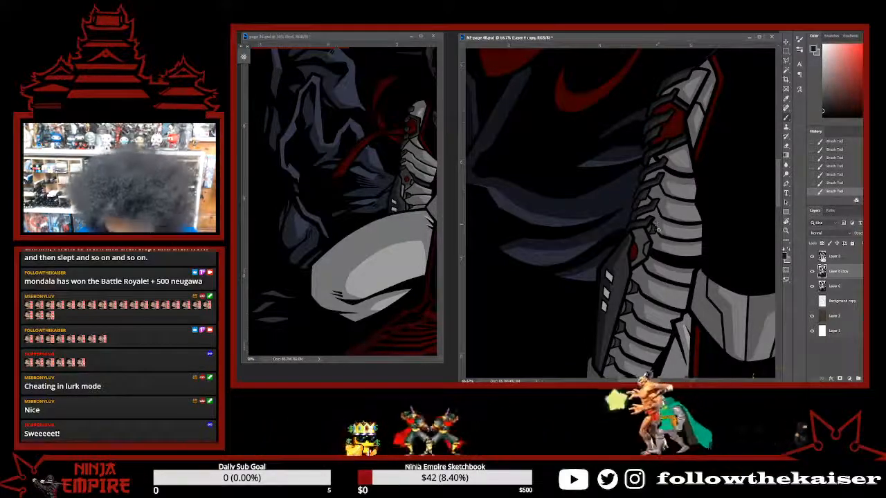
scroll(656, 229, "down", 1)
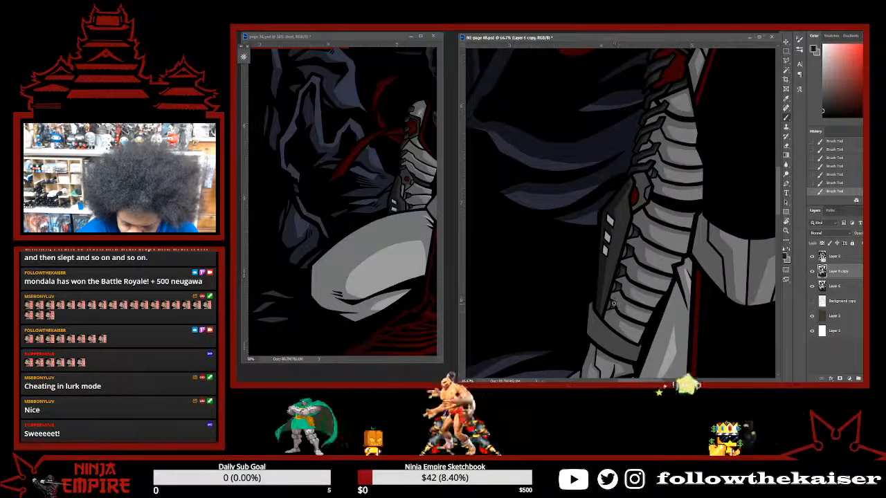
Brush shadow onto the dark trim around the red panel below the knee of the leg on the sword side.
scroll(708, 270, "down", 4)
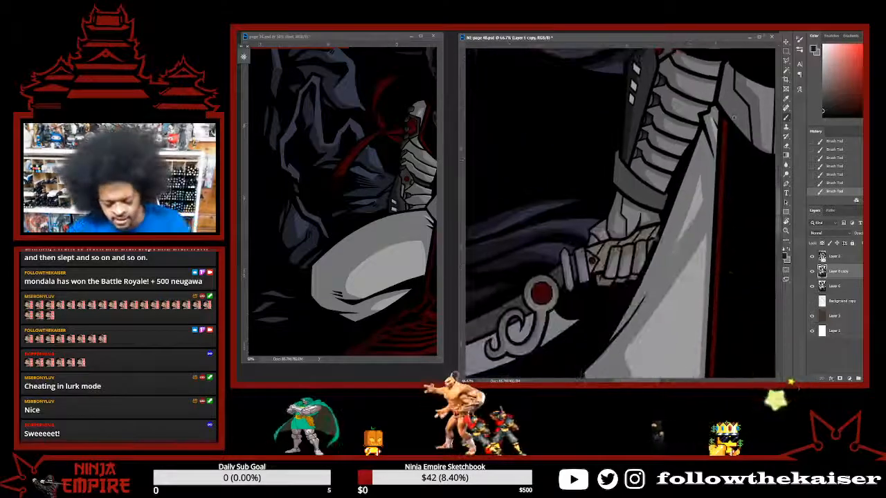
scroll(648, 290, "down", 2)
scroll(648, 290, "down", 3)
scroll(650, 222, "down", 4)
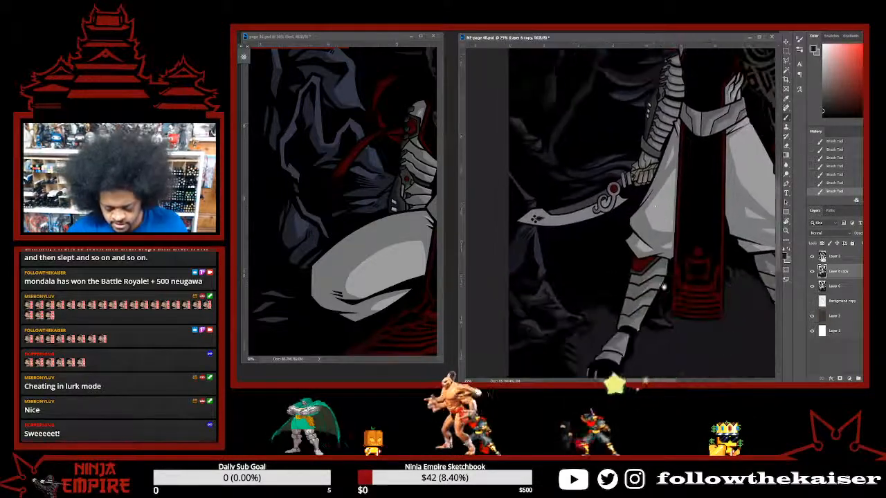
scroll(650, 223, "up", 2)
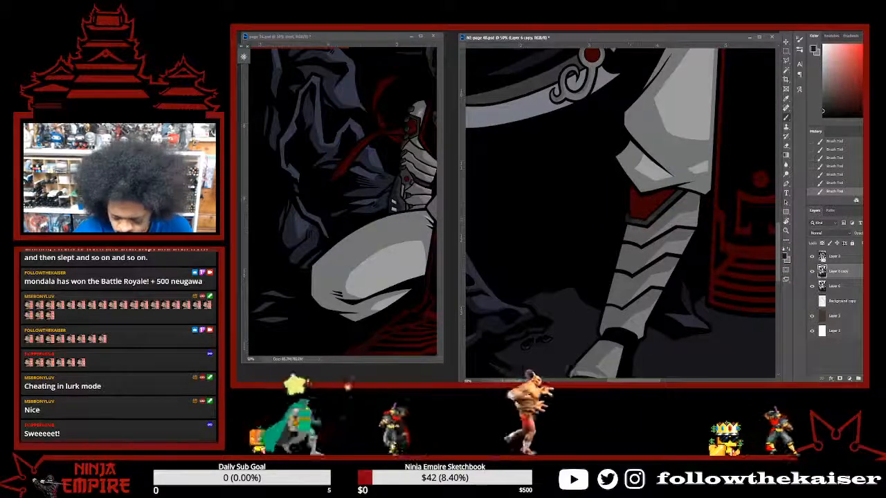
mouse_move(682, 196)
left_mouse_down()
mouse_move(648, 217)
mouse_move(687, 182)
left_mouse_up()
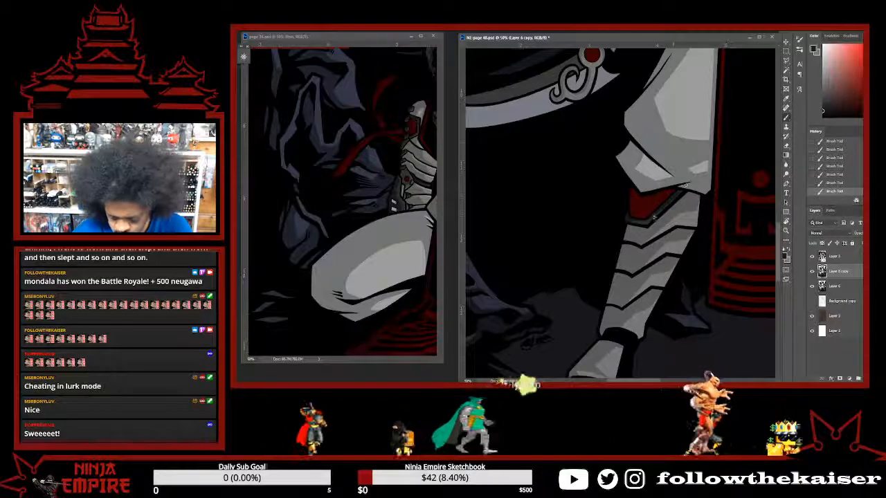
Shade the dark trim around the red knee panels, rotating the canvas to reach the other leg.
key("r")
mouse_move(653, 217)
left_mouse_down()
mouse_move(644, 233)
mouse_move(618, 235)
left_mouse_up()
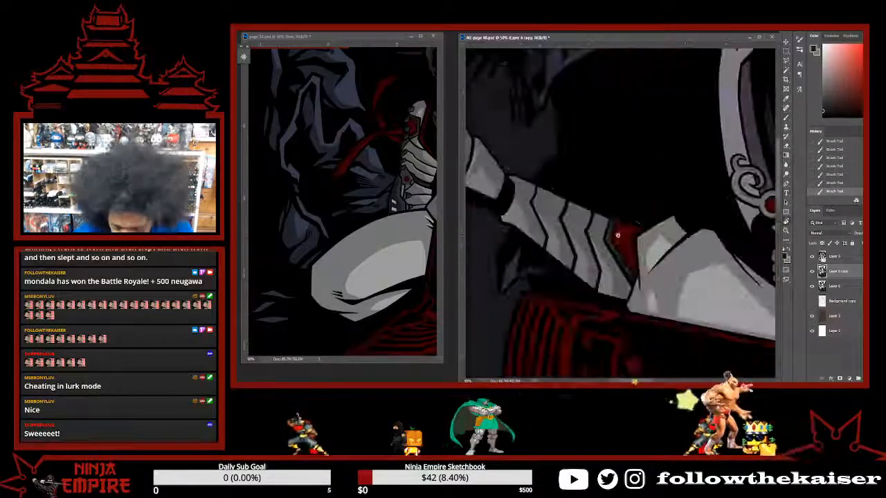
left_click_drag(675, 312, 659, 332)
left_click_drag(713, 248, 669, 281)
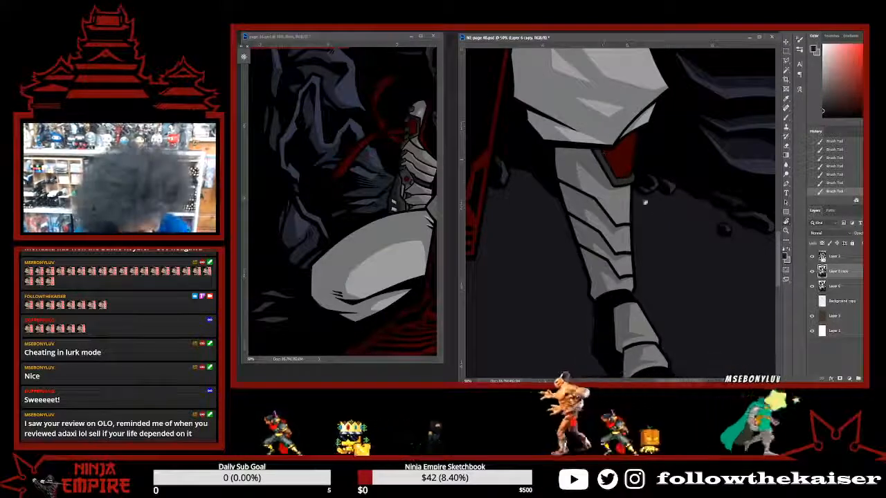
left_click_drag(664, 217, 663, 225)
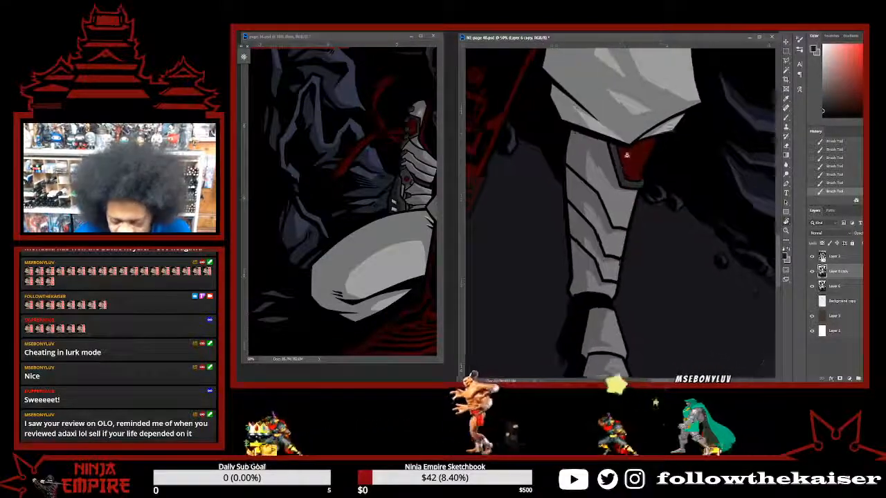
scroll(616, 156, "up", 1)
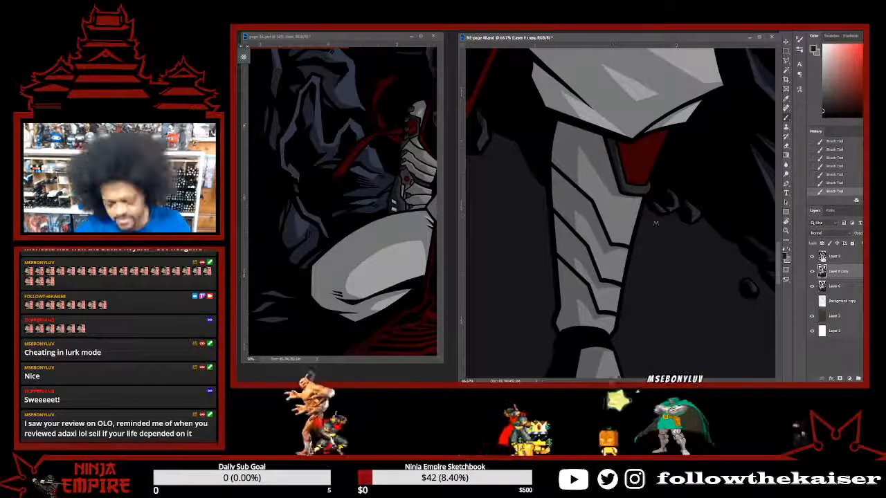
Select the dark grey spine of the sword blade and the matching grey parts near the hilt with the Magic Wand.
scroll(644, 302, "down", 2)
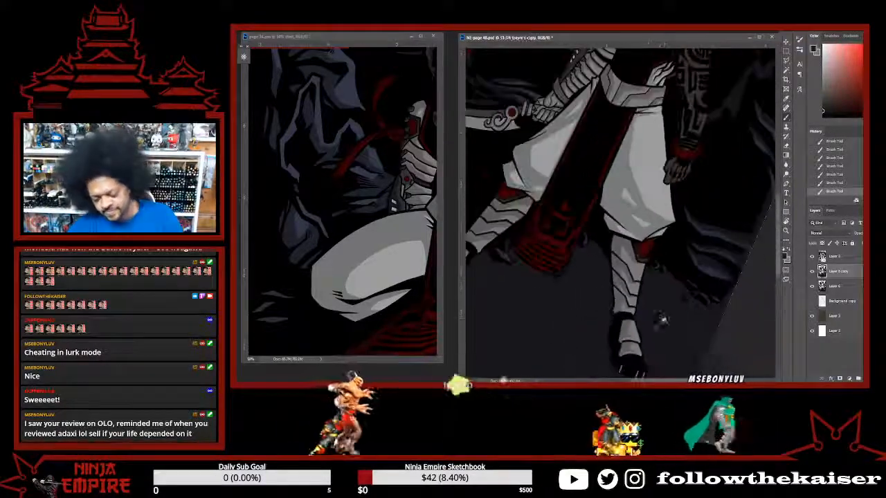
scroll(656, 312, "up", 1)
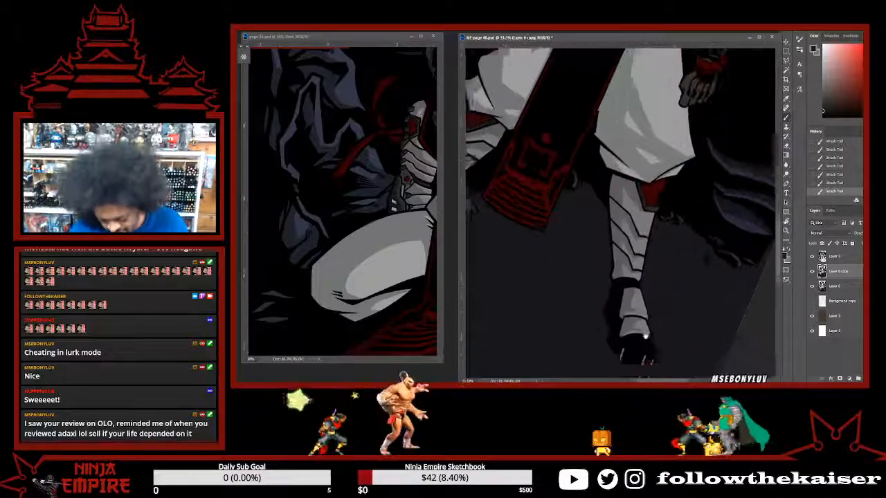
scroll(650, 290, "down", 1)
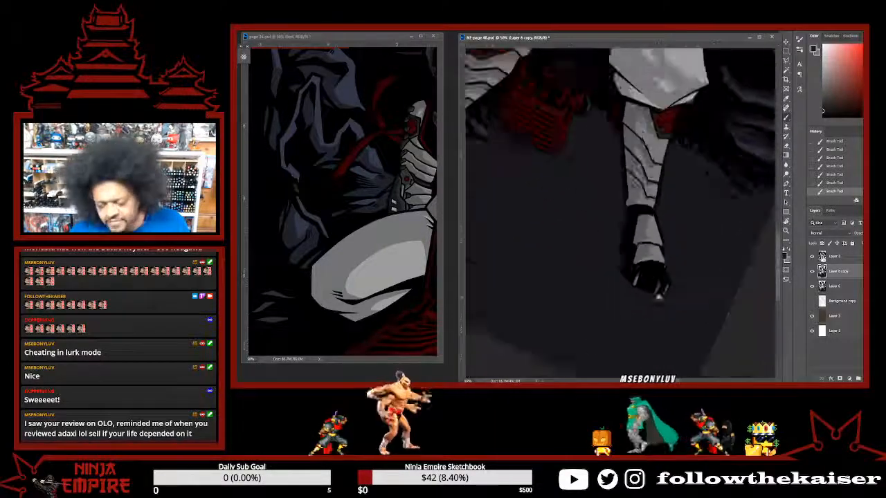
scroll(632, 263, "up", 5)
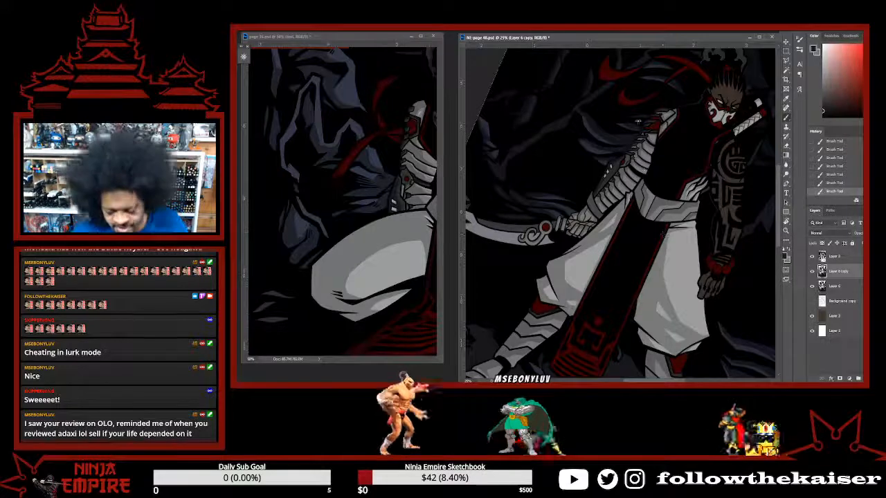
scroll(566, 252, "up", 3)
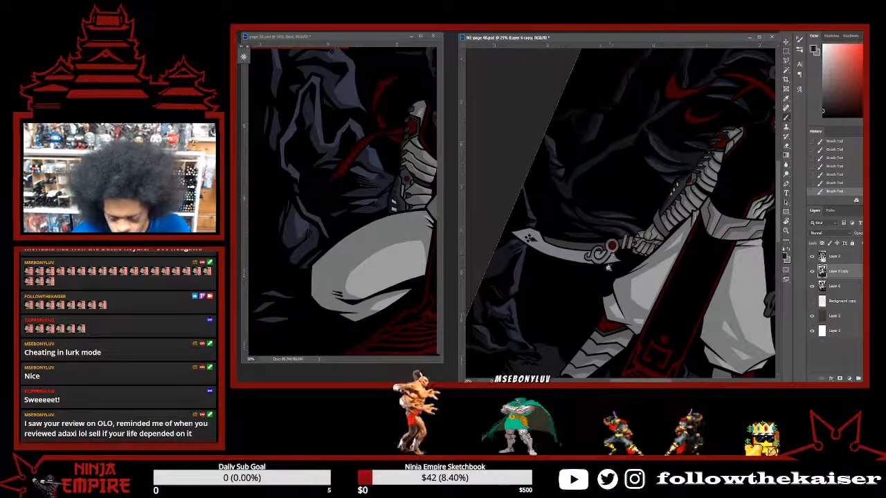
scroll(609, 268, "up", 2)
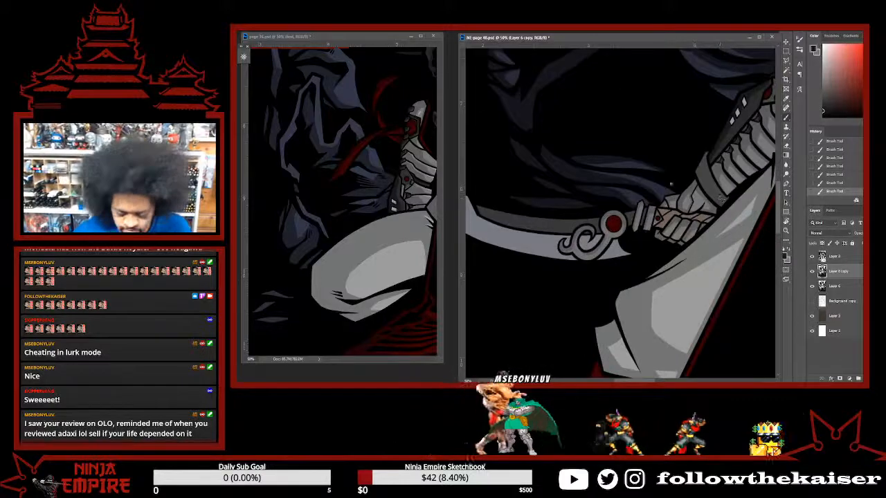
left_click_drag(603, 223, 651, 272)
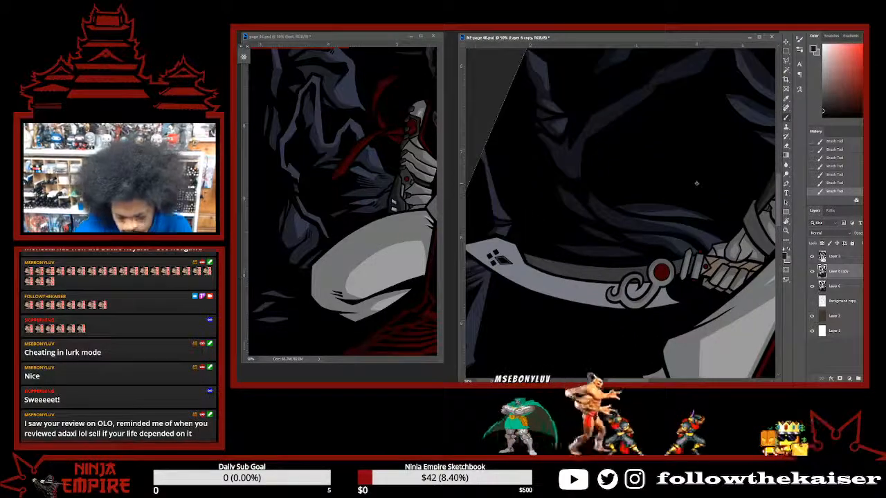
key("r")
left_click_drag(661, 175, 703, 226)
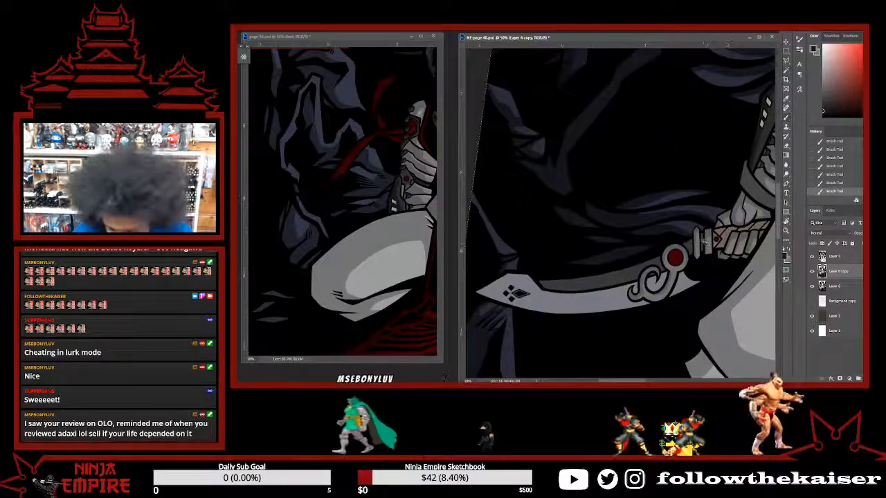
left_click(687, 246, "shift")
left_click(654, 269, "shift")
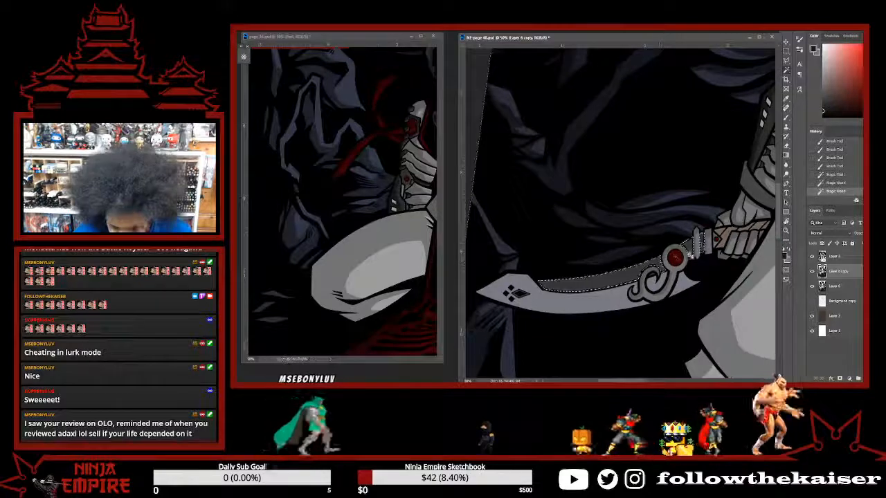
Brush darker shading along the sword's grey spine and hilt bands, rotating the canvas to bring the blade upright.
left_click_drag(622, 280, 697, 255)
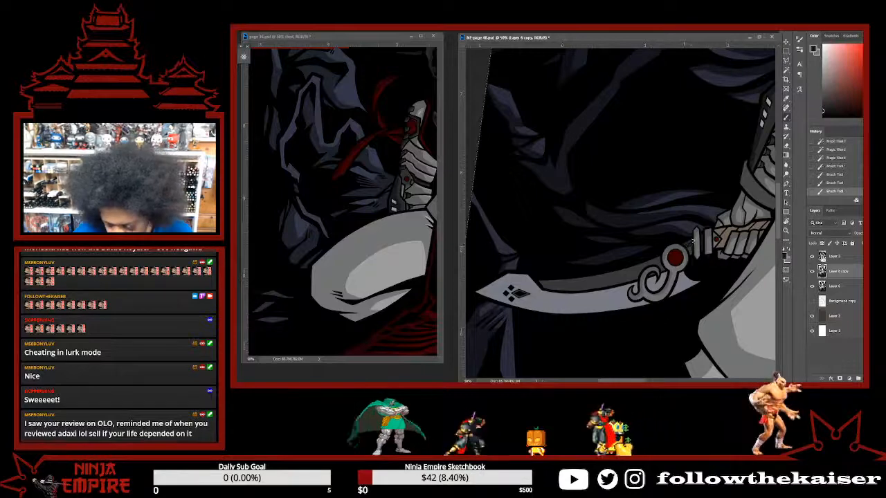
left_click_drag(661, 259, 694, 236)
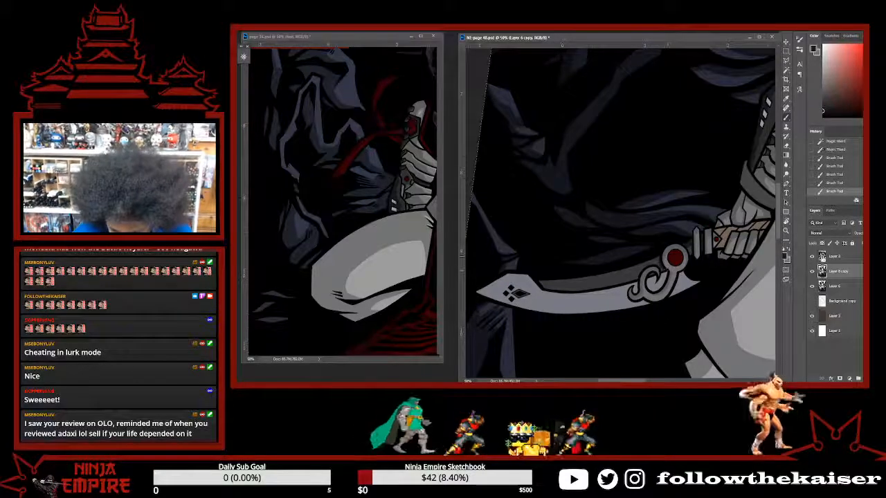
left_click_drag(705, 266, 572, 238)
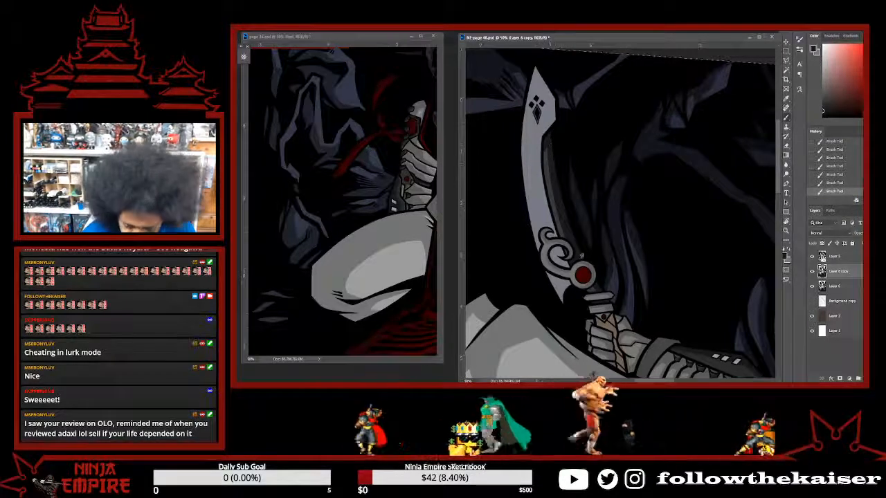
key("w")
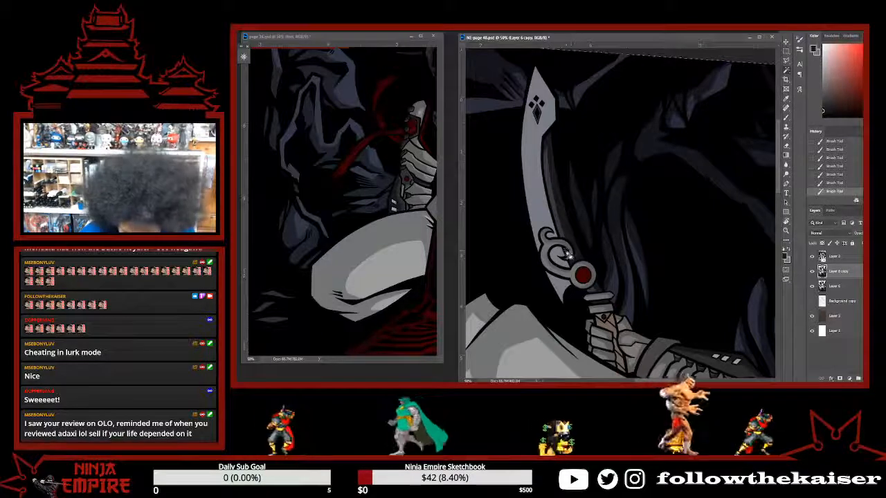
Clear the selection and brush darker grey shading onto the long forearm guard beside the three white slots, using sampled tones.
left_click(585, 243)
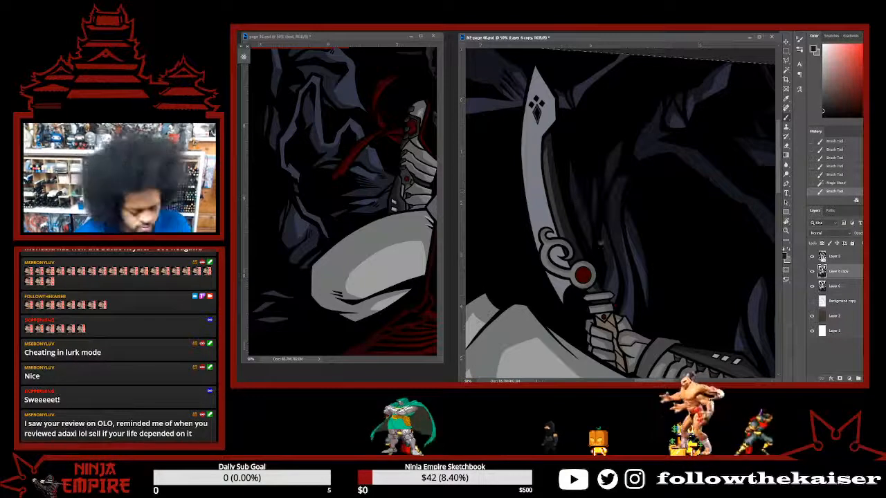
left_click_drag(670, 264, 709, 272)
scroll(709, 271, "down", 3)
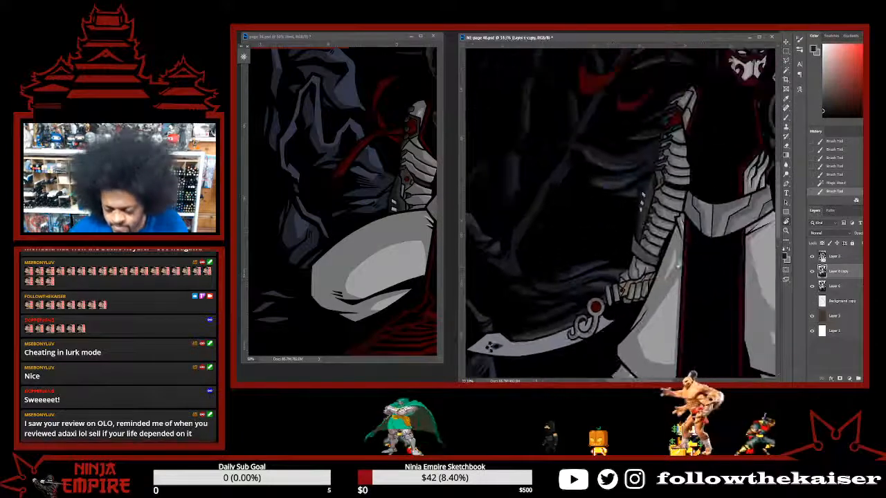
scroll(696, 242, "up", 2)
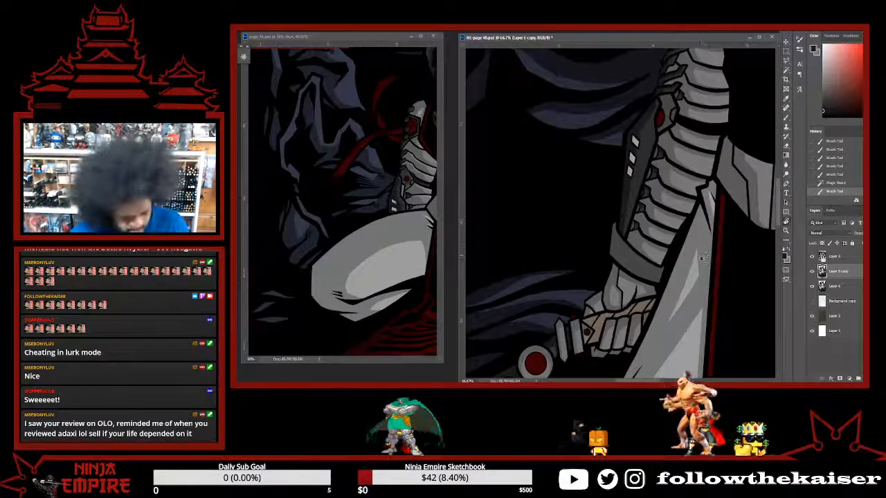
left_click(702, 245, "alt")
scroll(701, 246, "up", 2)
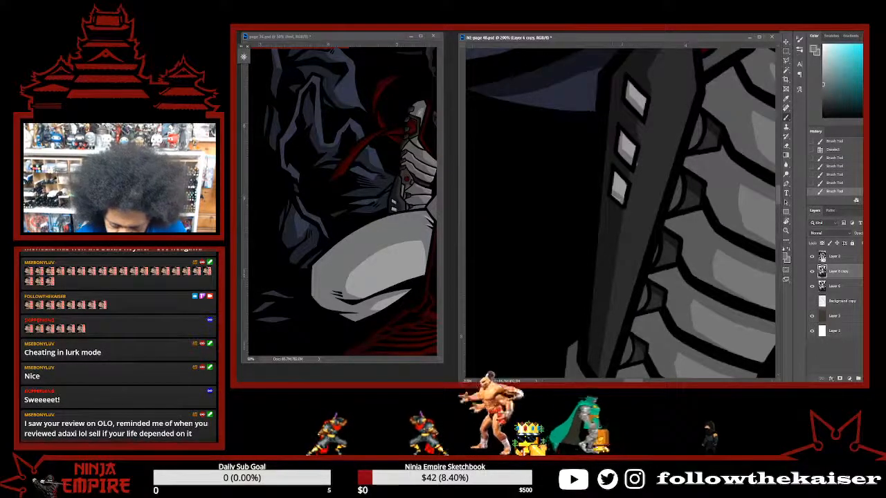
left_click(640, 165, "alt")
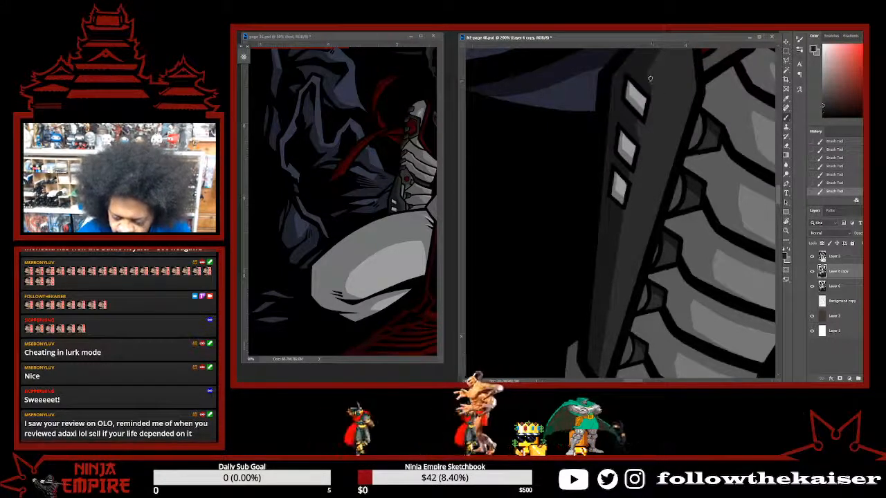
left_click(651, 243, "alt")
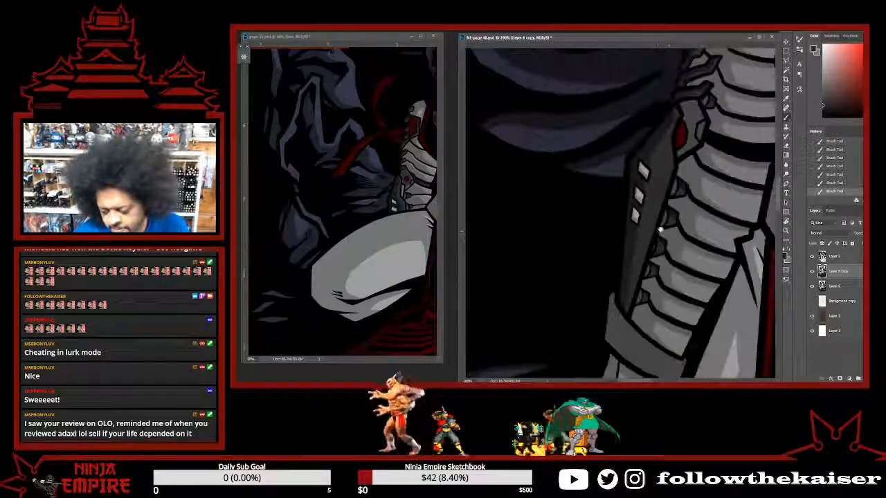
Brush shadow onto the dark grey fins of the upper arm and the trim around the red shoulder panel.
left_click_drag(685, 167, 645, 233)
left_click_drag(658, 184, 642, 236)
left_click(625, 207)
left_click(625, 207)
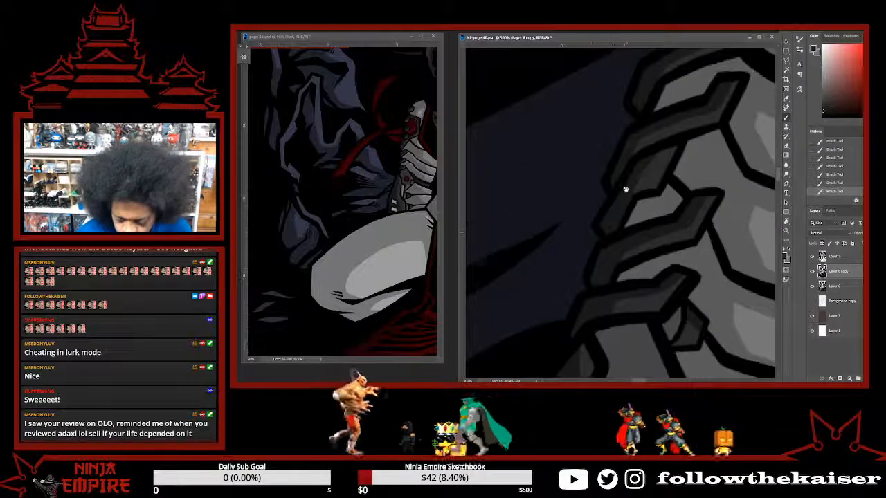
left_click_drag(626, 189, 644, 196)
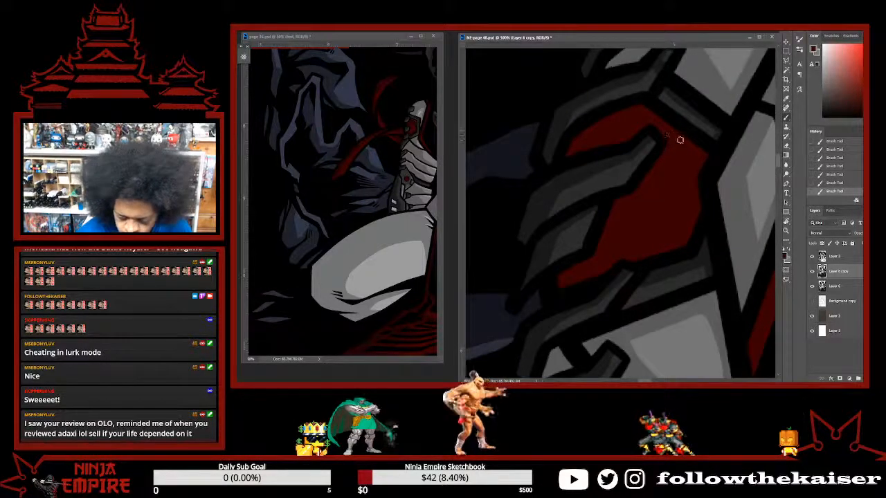
left_click_drag(616, 136, 606, 196)
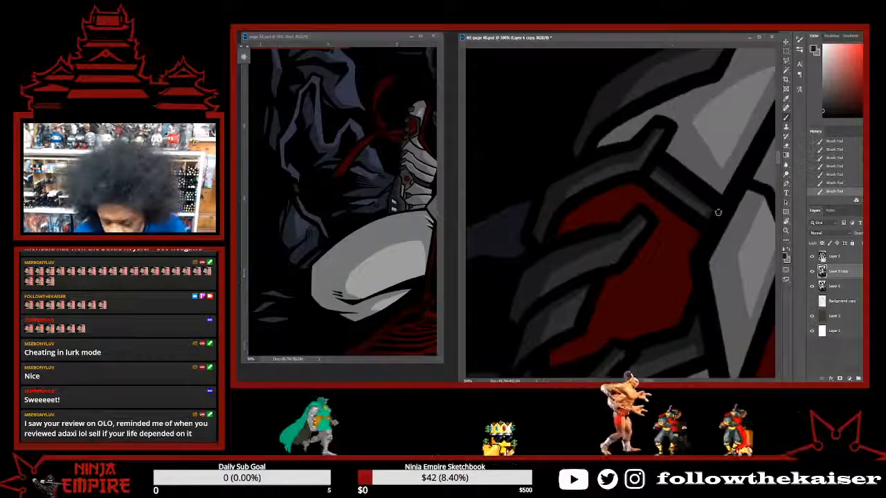
left_click_drag(705, 185, 583, 298)
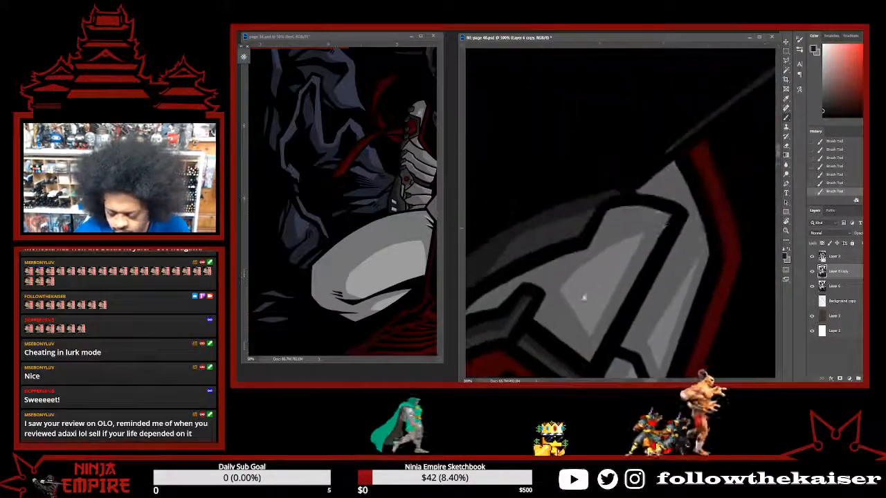
mouse_move(652, 198)
left_mouse_down()
mouse_move(689, 166)
mouse_move(674, 231)
mouse_move(700, 166)
mouse_move(727, 199)
mouse_move(650, 211)
left_mouse_up()
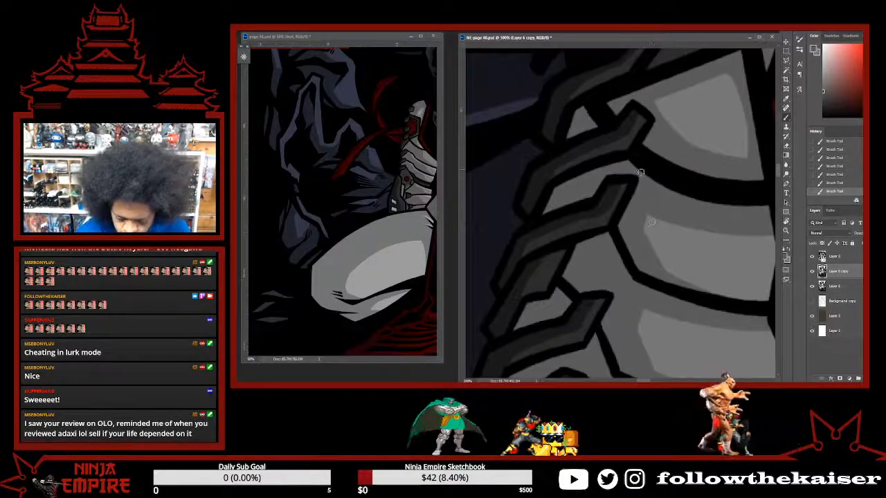
Shade the lower upper-arm fins and the small dark tab above the elbow plate with sampled greys.
left_click(615, 191, "alt")
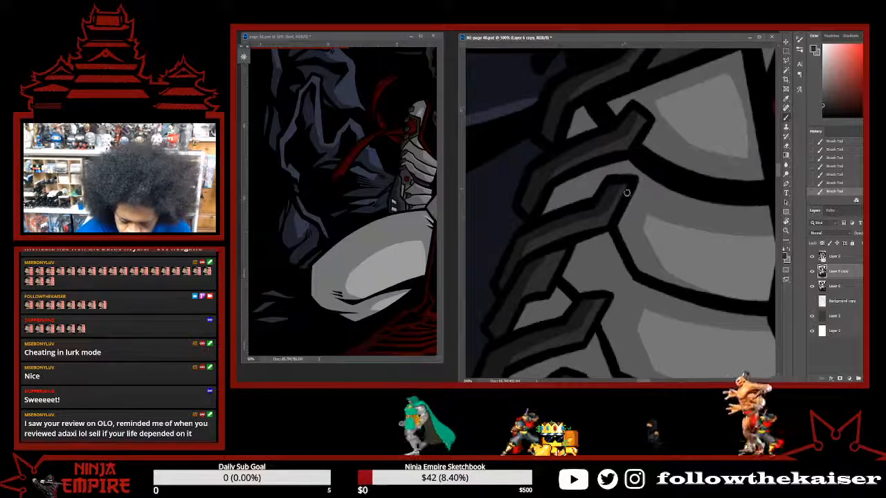
left_click_drag(648, 215, 643, 173)
left_click_drag(615, 281, 664, 199)
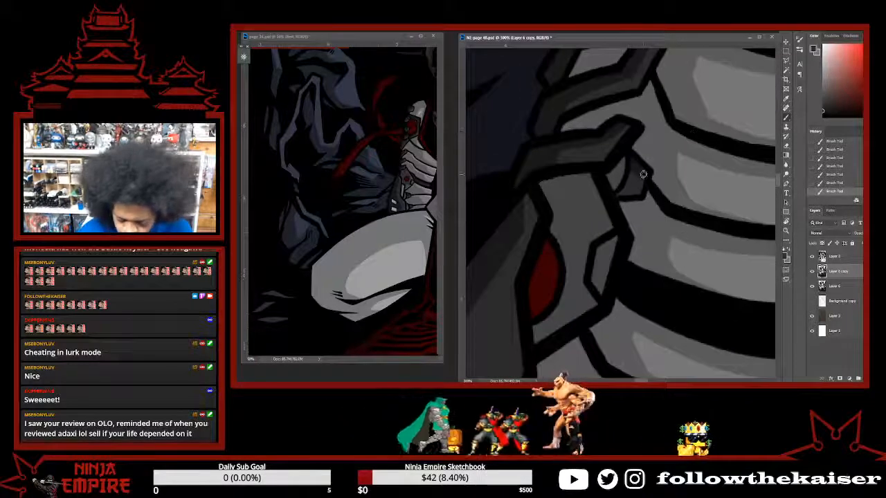
left_click_drag(630, 272, 627, 124)
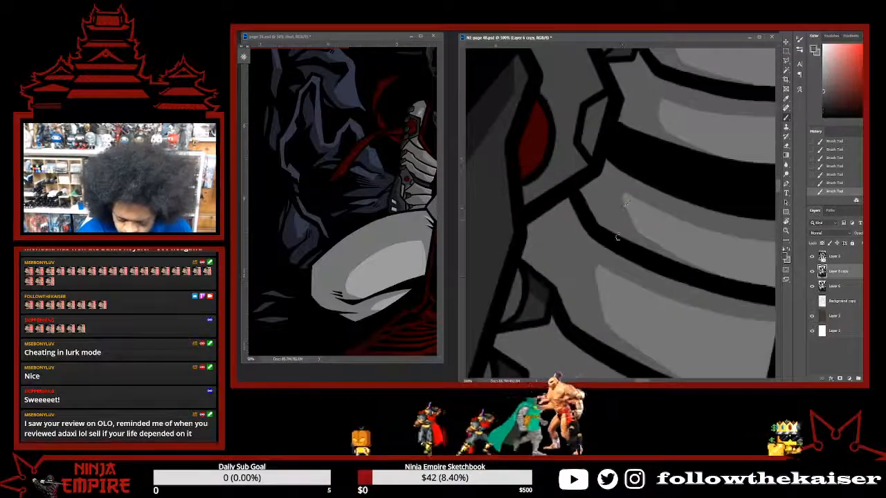
left_click_drag(626, 166, 631, 239)
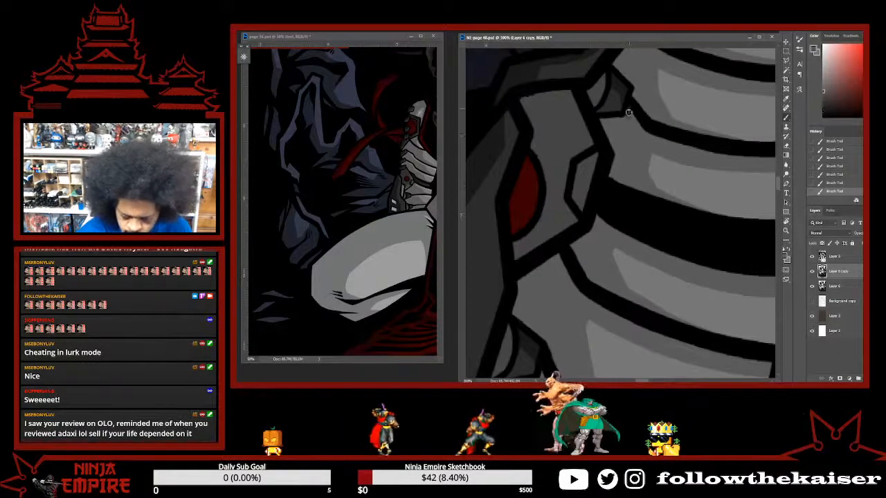
left_click_drag(623, 99, 564, 162)
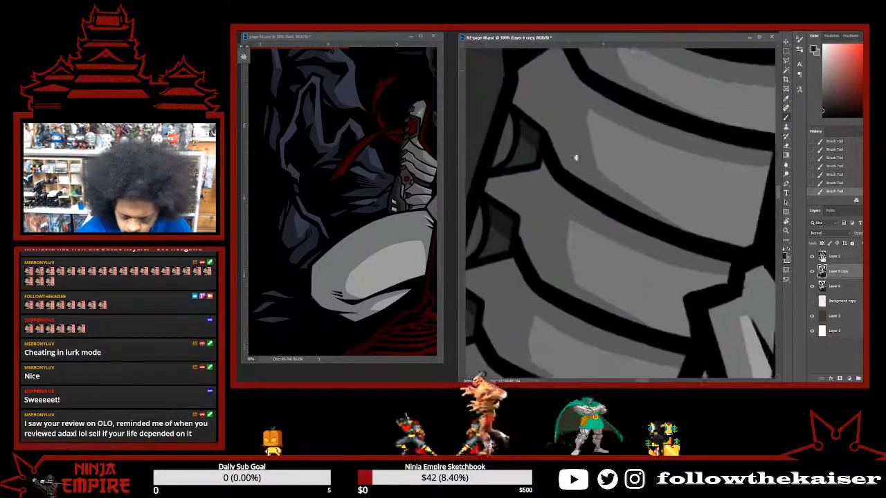
Brush darker tones onto the small dark tabs between the forearm guard and the ribbed arm plates.
left_click(531, 135, "alt")
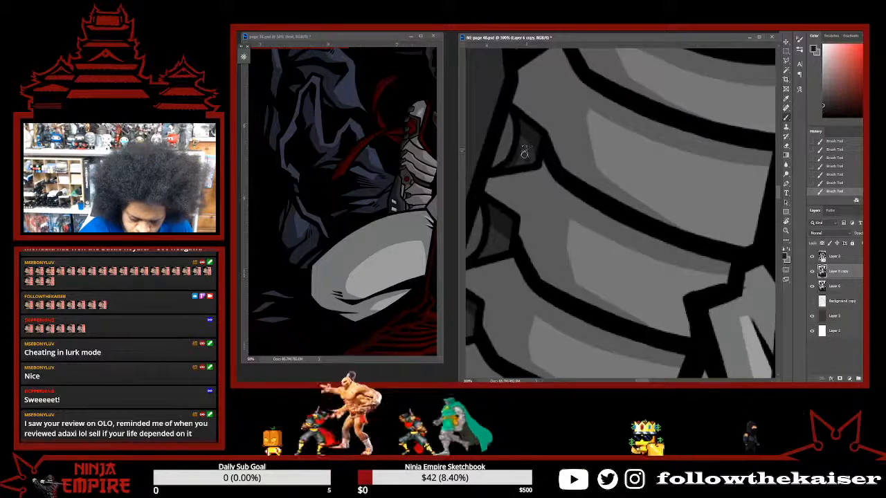
left_click(503, 146, "alt")
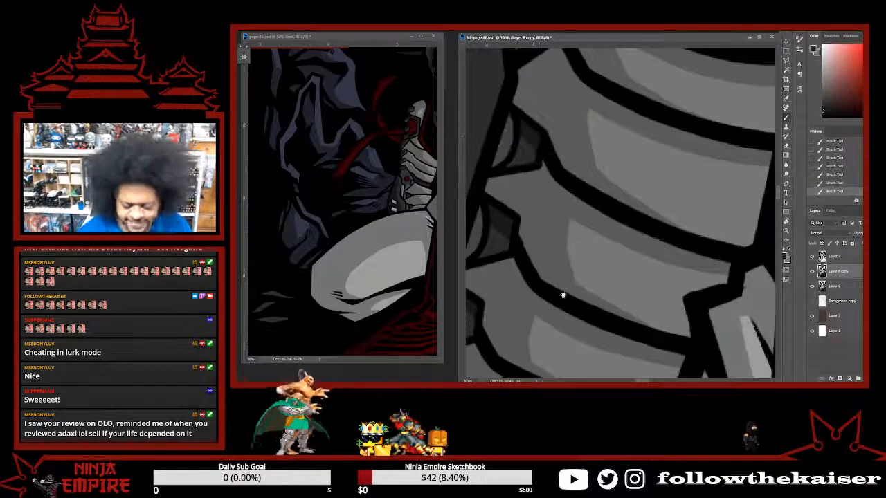
left_click_drag(563, 295, 567, 263)
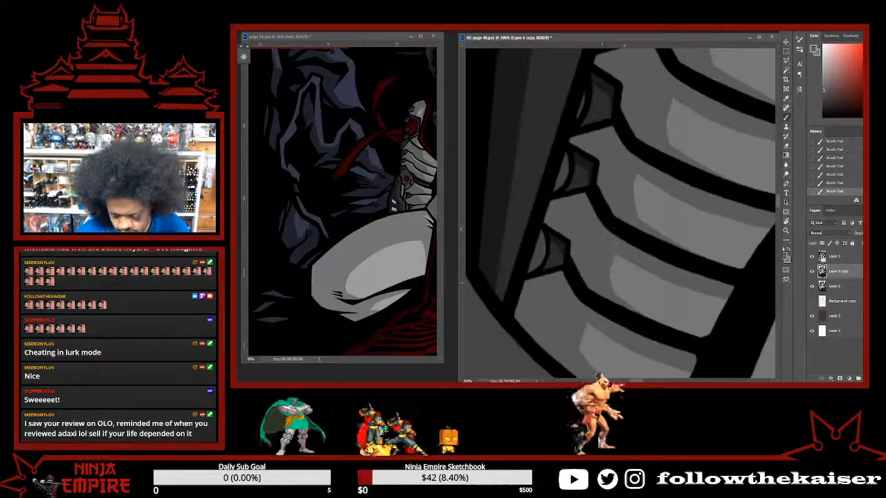
left_click_drag(686, 193, 672, 176)
left_click_drag(585, 360, 625, 246)
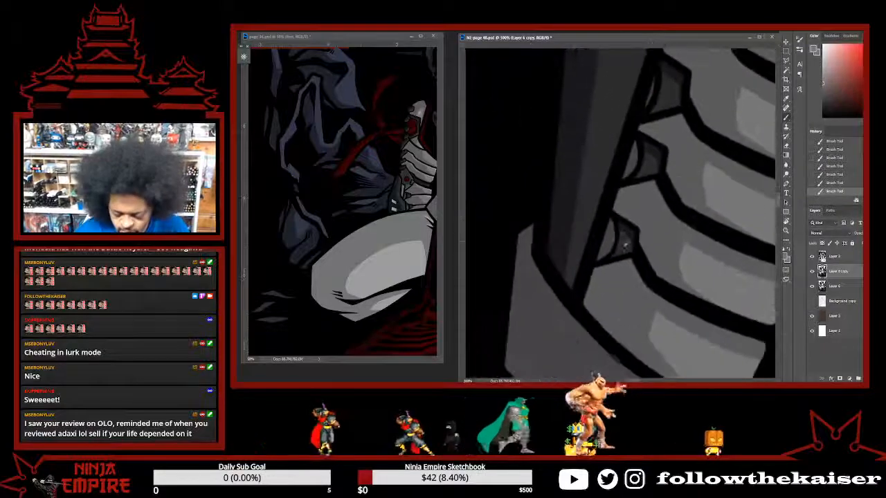
left_click_drag(630, 184, 599, 327)
left_click_drag(630, 201, 607, 327)
scroll(606, 277, "down", 5)
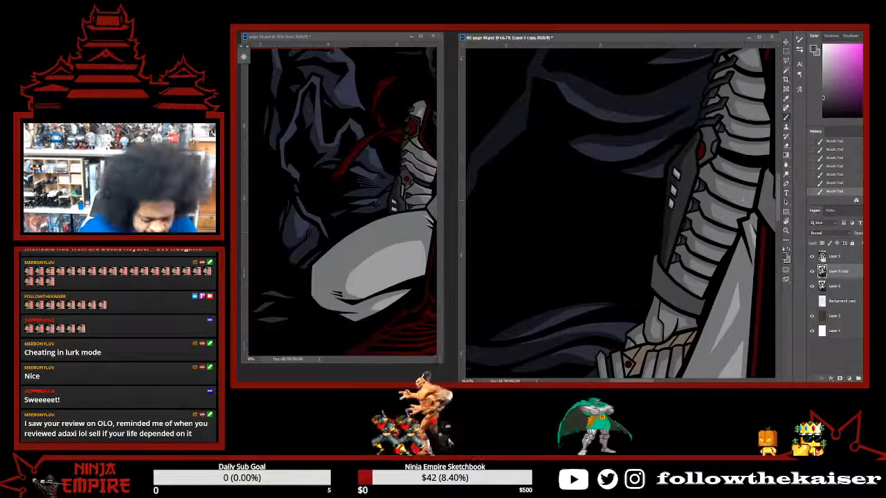
Shade the grey wrist cuff with sampled dark tones, using the forearm armour on page 36 as reference.
left_click(434, 185)
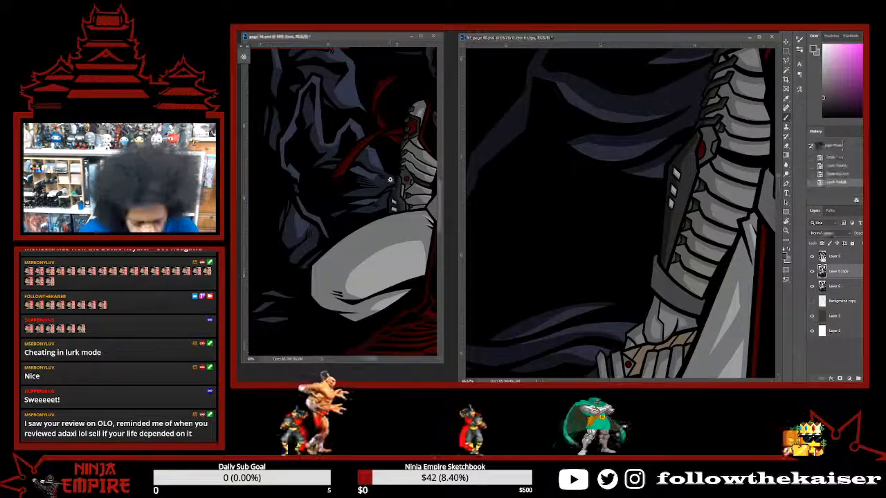
scroll(409, 183, "up", 4)
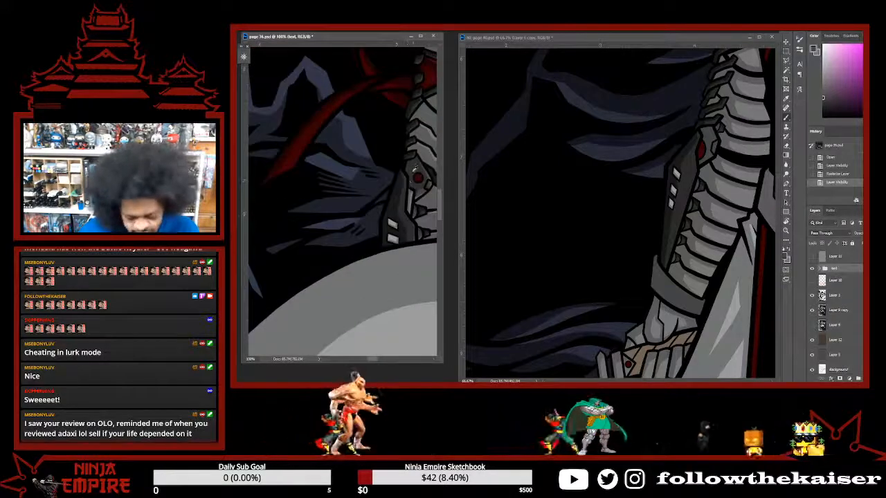
scroll(373, 192, "up", 2)
left_click_drag(373, 192, 339, 187)
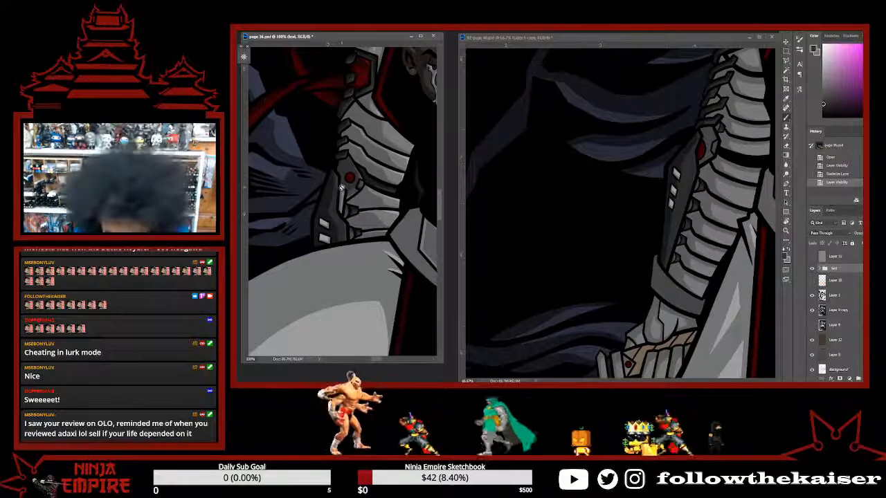
left_click(663, 284)
scroll(663, 284, "up", 2)
left_click_drag(663, 284, 599, 182)
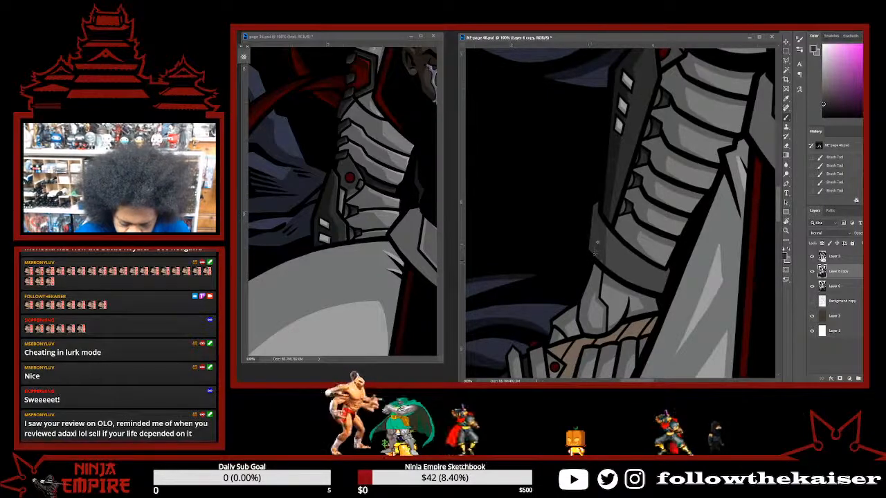
left_click_drag(597, 255, 599, 259)
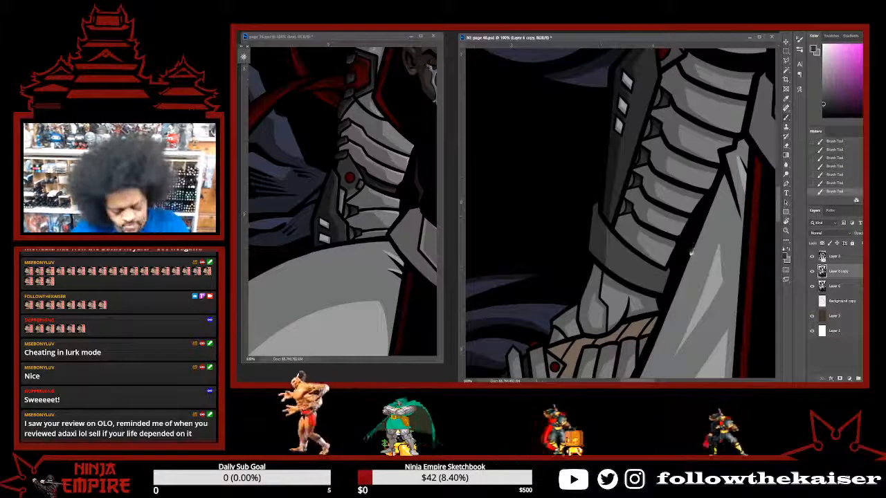
left_click_drag(690, 251, 645, 290)
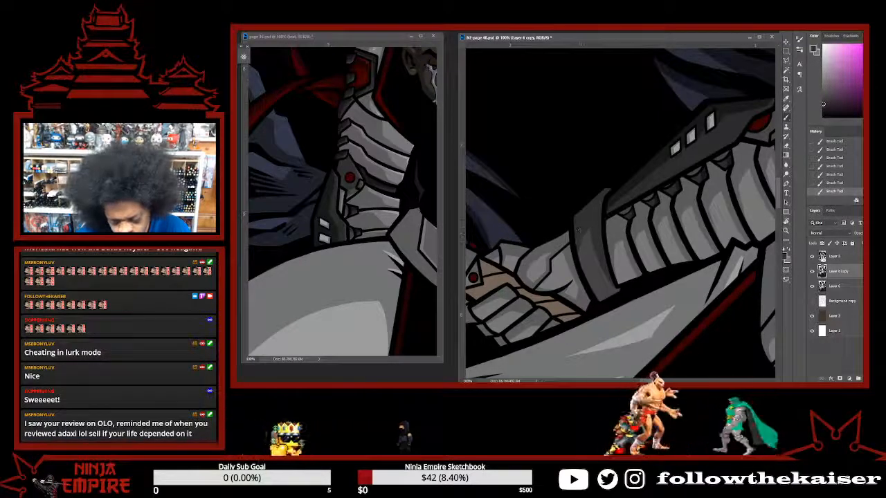
left_click(571, 257, "alt")
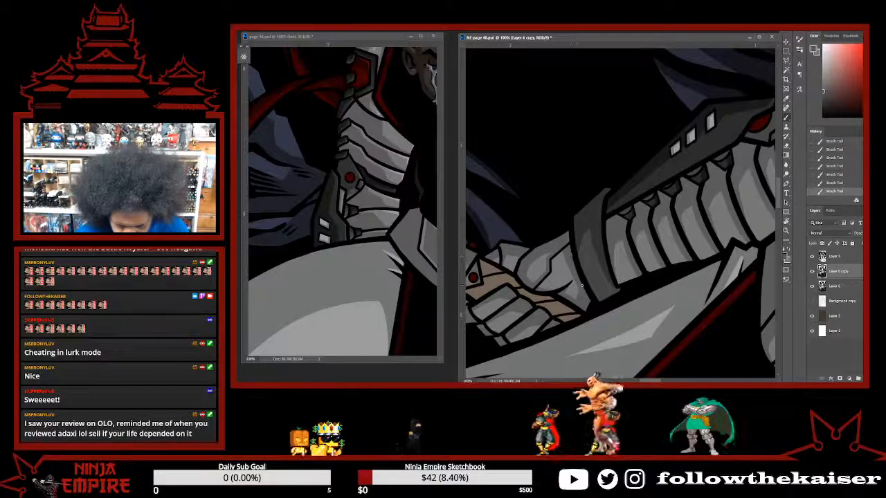
left_click(579, 238, "alt")
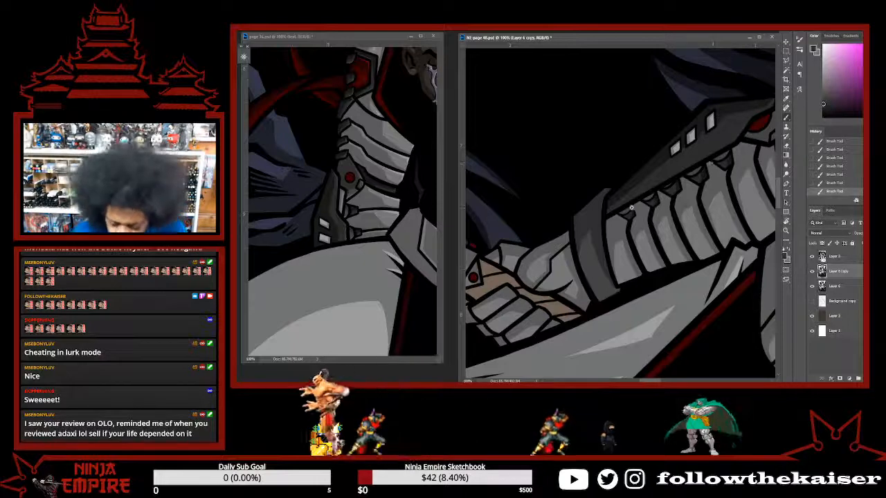
Darken the rounded insets of the small tabs along the inner edge of the forearm guard.
scroll(631, 208, "up", 1)
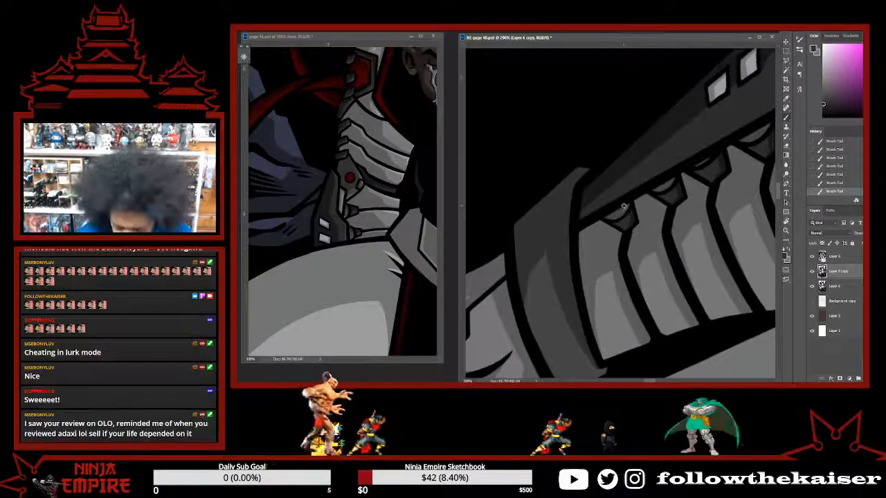
left_click_drag(685, 195, 632, 227)
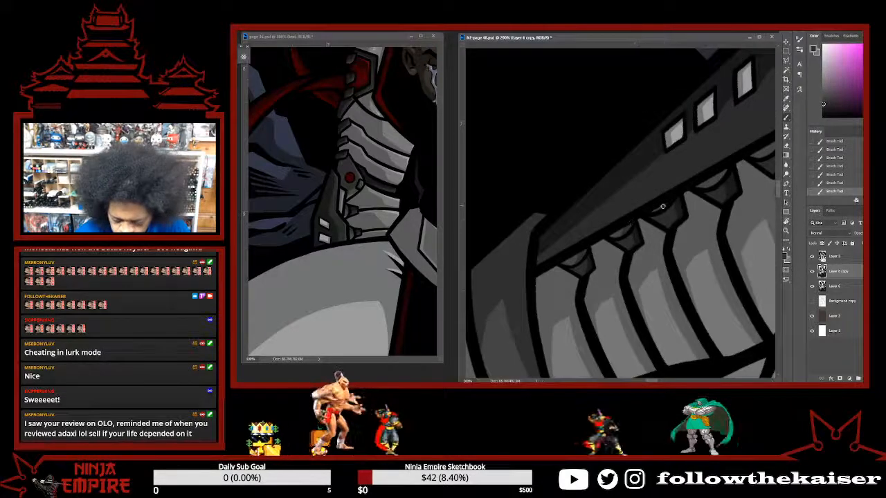
left_click_drag(631, 222, 629, 253)
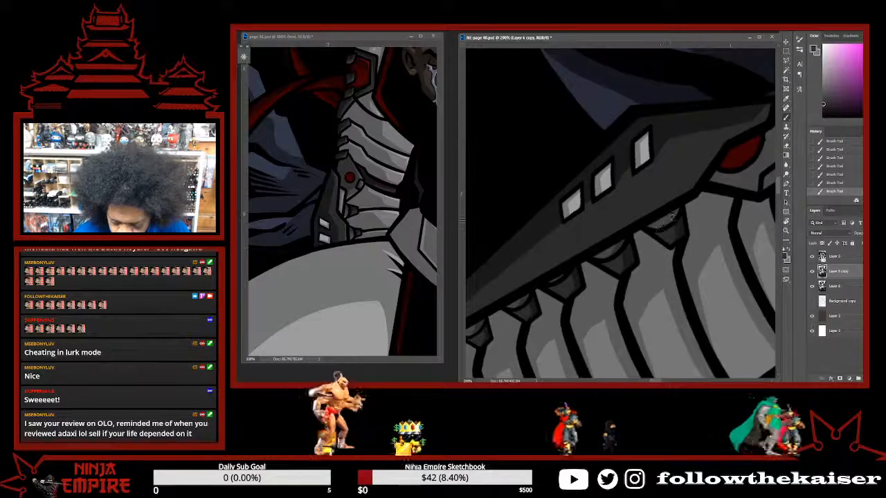
left_click_drag(710, 209, 546, 316)
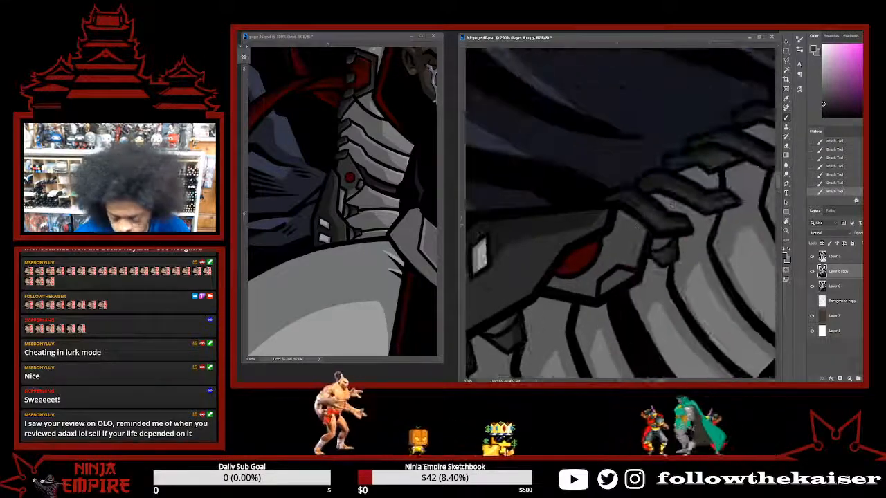
Brush darker grey onto the elbow plate around the red gem, sampling colours from the artwork.
left_click_drag(665, 247, 698, 222)
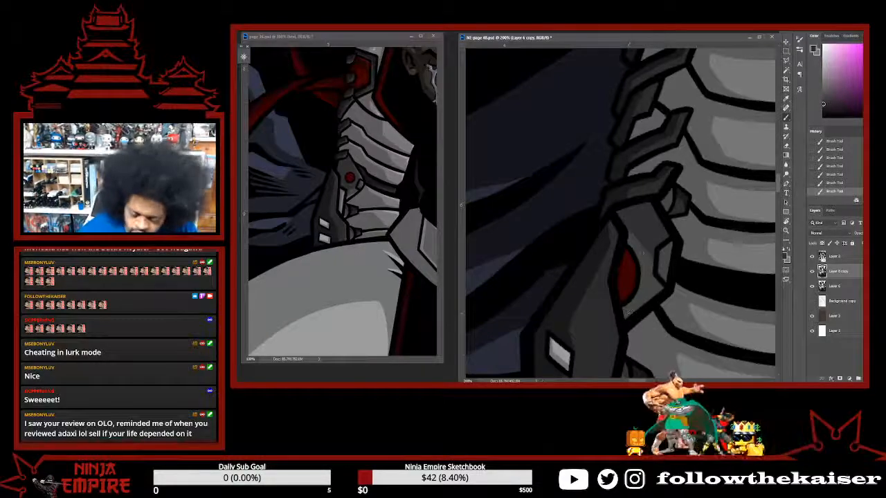
left_click(627, 275, "alt")
left_click(640, 244, "alt")
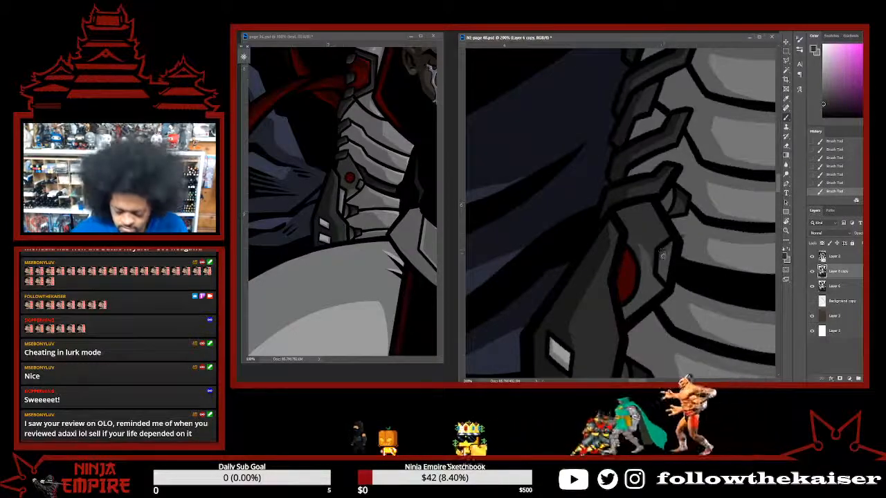
Undo the last stroke and repaint the darker grey on the small inset beside the elbow plate's red gem.
key("ctrl+z")
left_click_drag(660, 250, 659, 271)
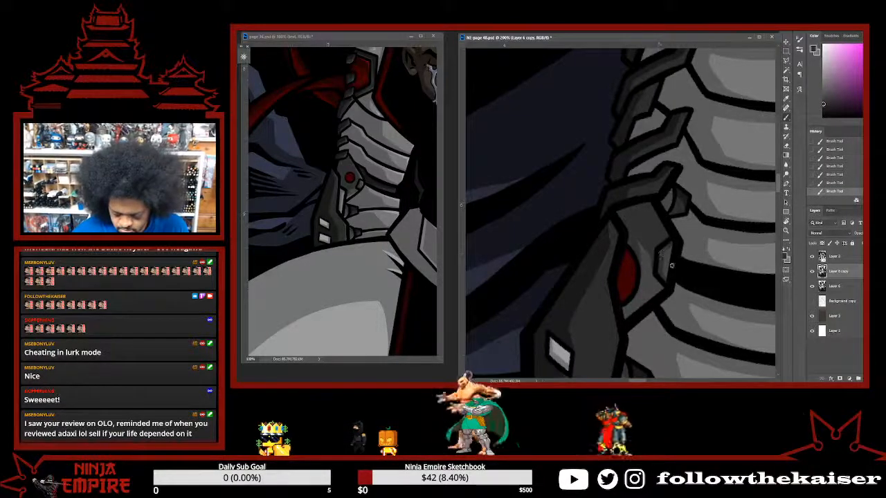
left_click_drag(666, 265, 651, 313)
Examine the sword grip, gloved hand, masked head and full figure on page 48 for areas that still need shading.
scroll(667, 271, "down", 3)
left_click_drag(677, 277, 666, 198)
left_click_drag(702, 287, 724, 111)
left_click_drag(719, 228, 734, 218)
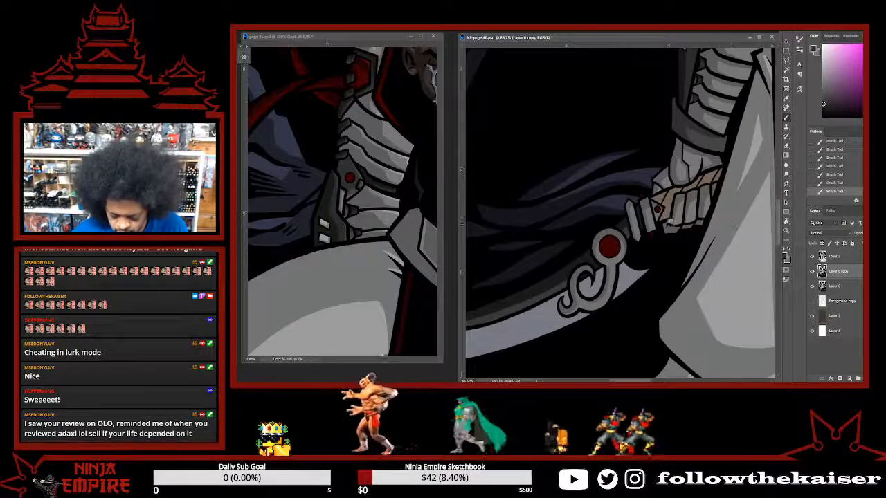
scroll(658, 234, "up", 5)
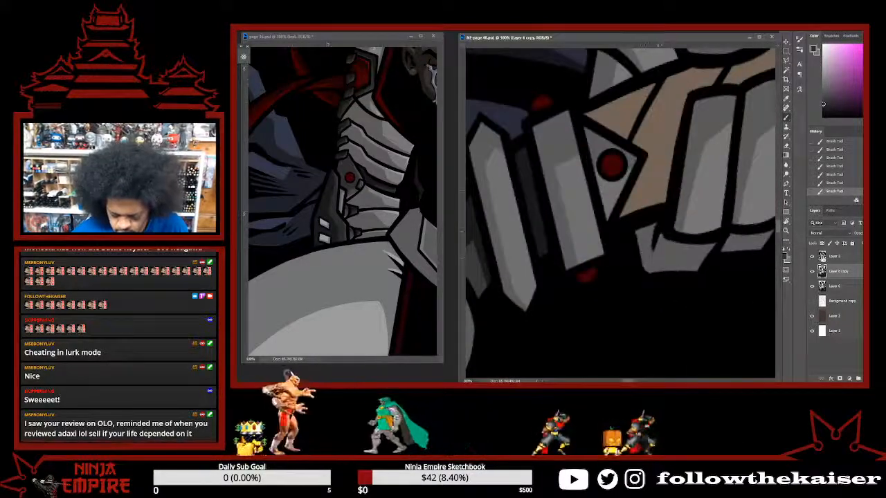
left_click(613, 145, "alt")
scroll(651, 306, "down", 4)
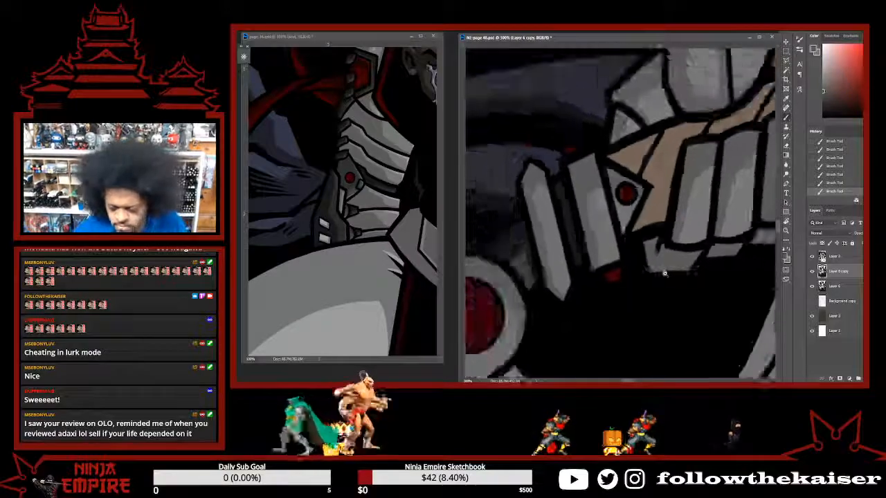
scroll(651, 305, "down", 3)
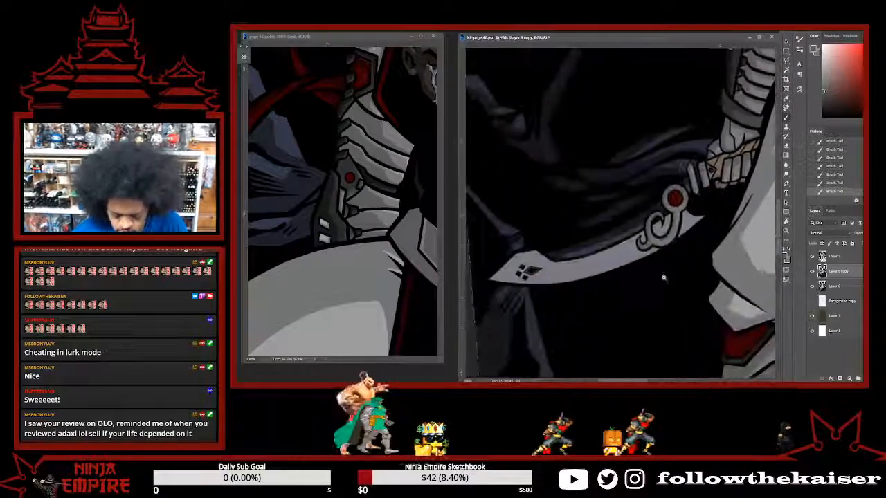
left_click_drag(647, 274, 681, 409)
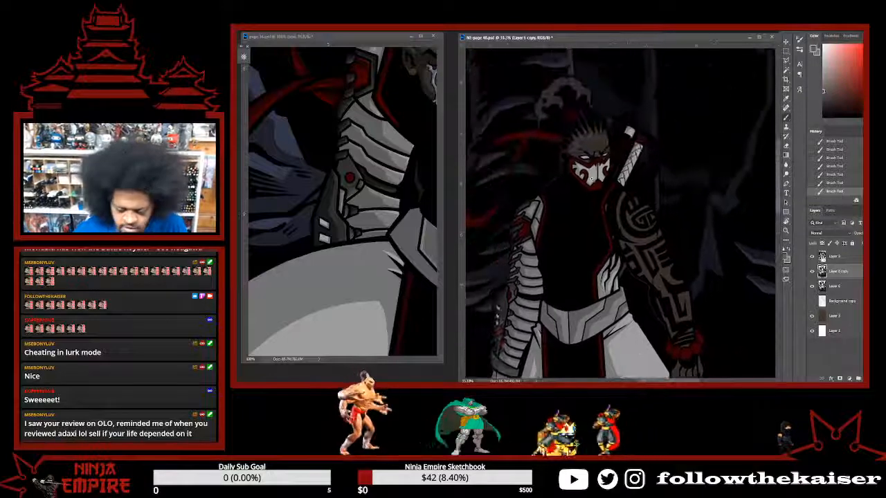
scroll(591, 178, "up", 2)
left_click_drag(591, 178, 649, 247)
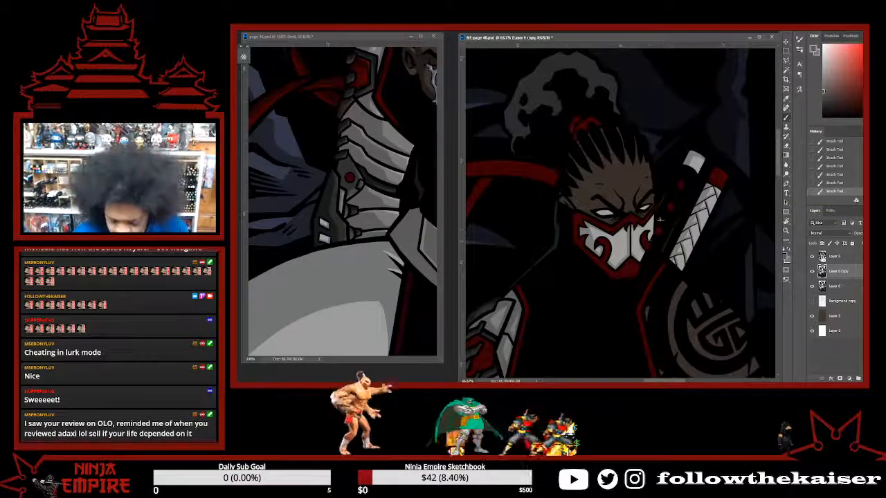
scroll(657, 221, "down", 2)
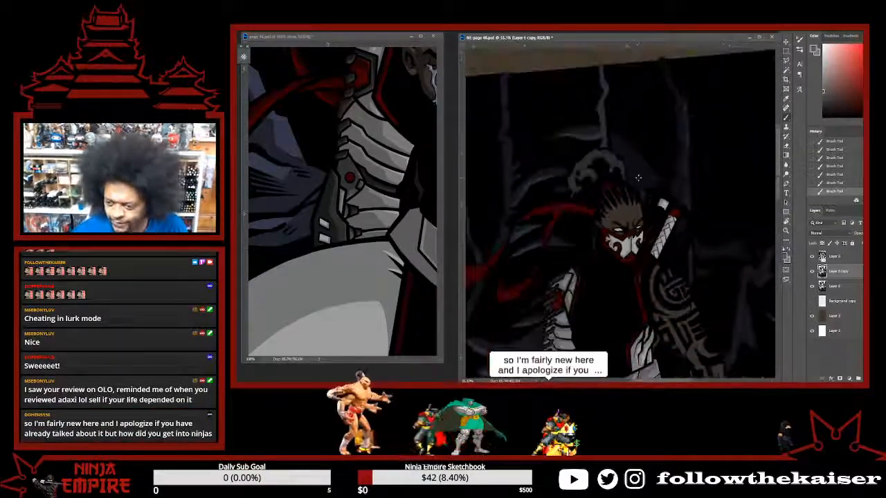
scroll(668, 207, "down", 2)
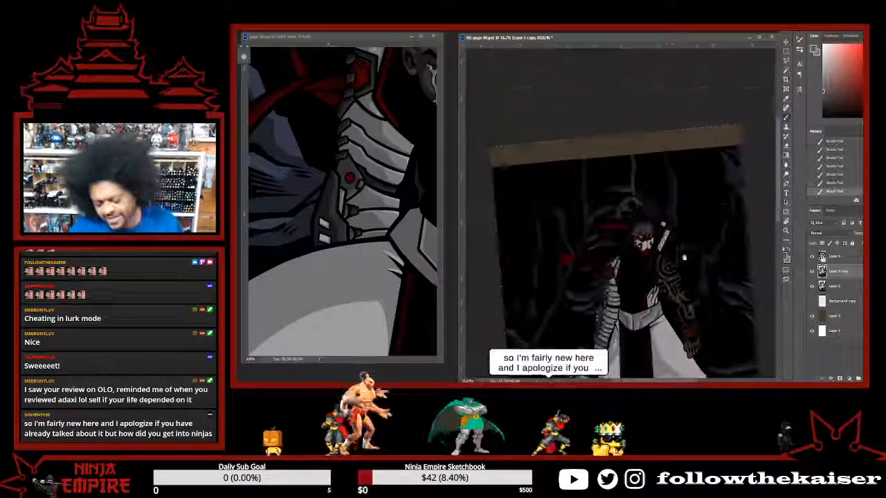
left_click_drag(700, 339, 690, 216)
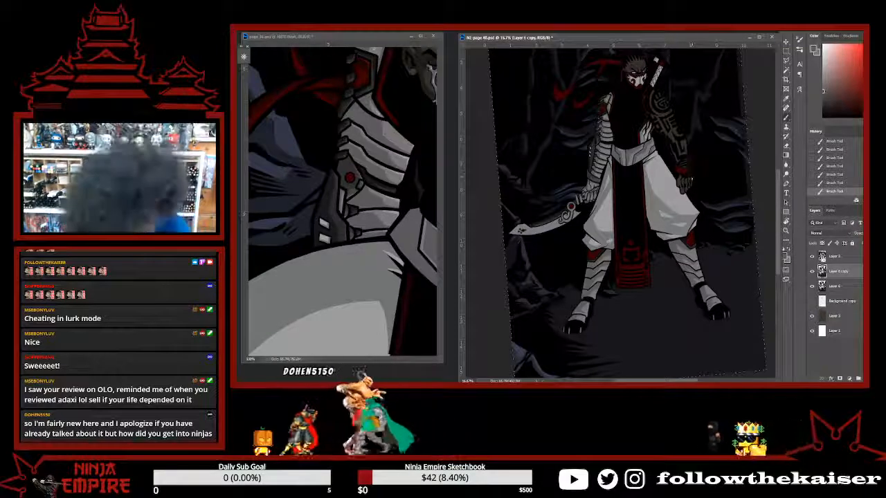
left_click_drag(690, 178, 692, 205)
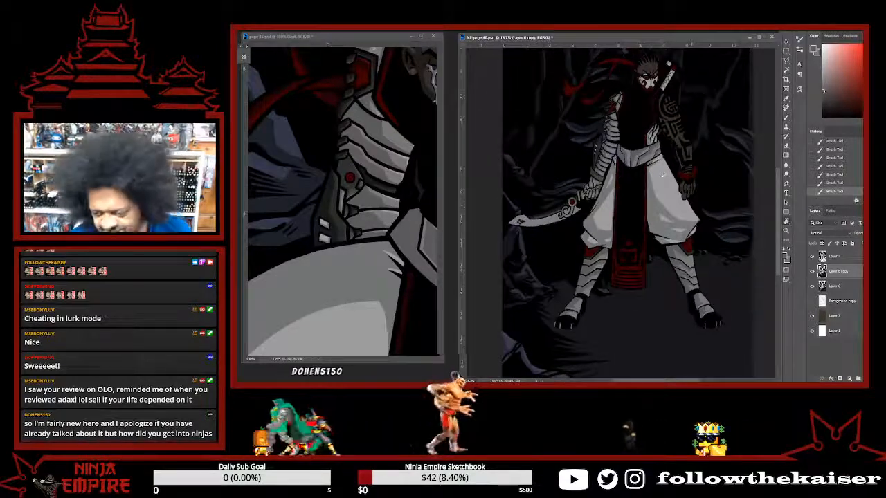
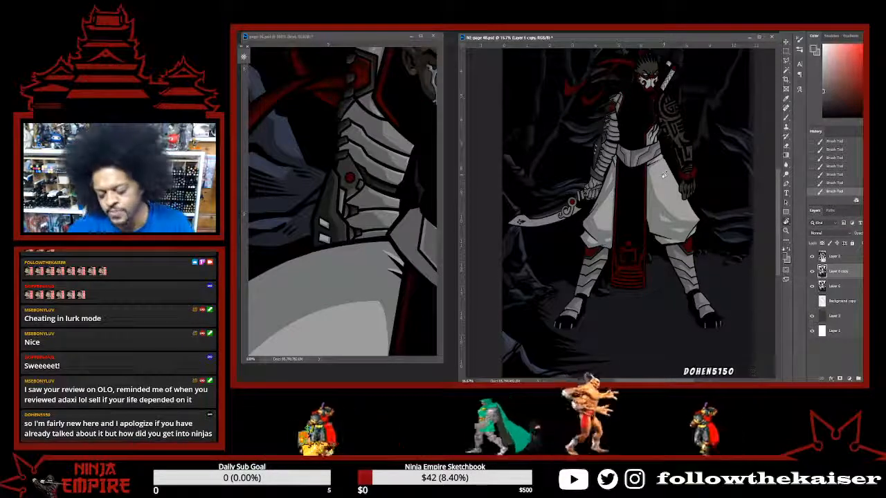
scroll(663, 175, "up", 3)
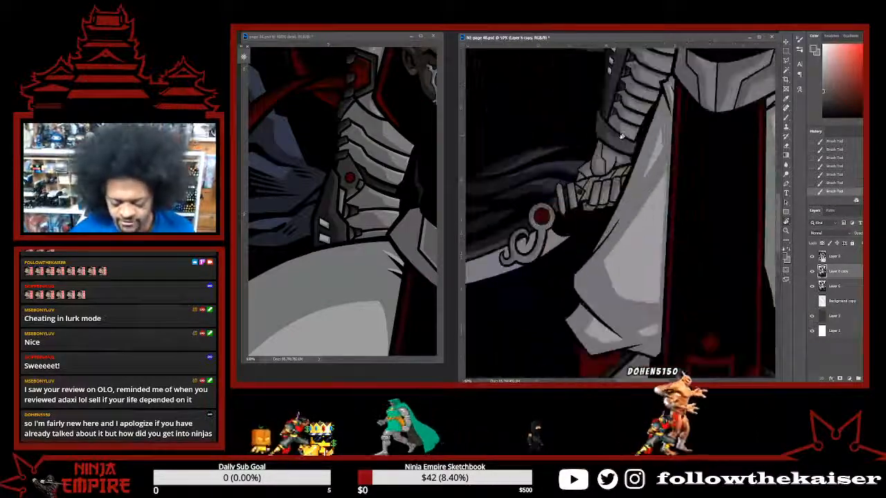
scroll(622, 135, "up", 3)
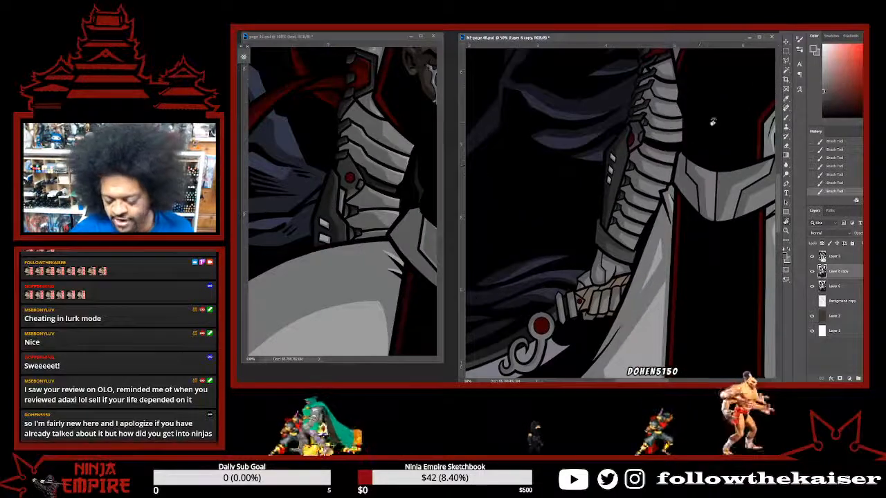
left_click_drag(653, 141, 637, 323)
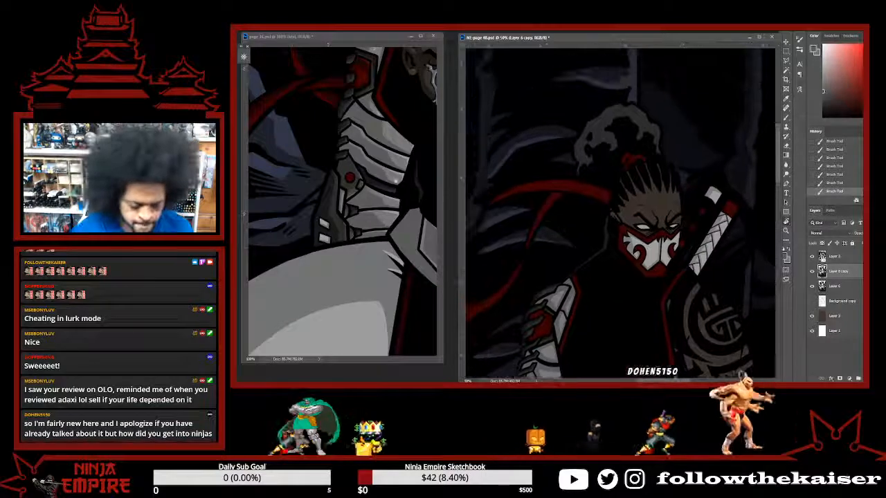
Brush darker grey shading onto the ninja's topknot on page 48, using the hair on page 36 as reference.
left_click_drag(361, 250, 356, 257)
scroll(357, 258, "up", 6)
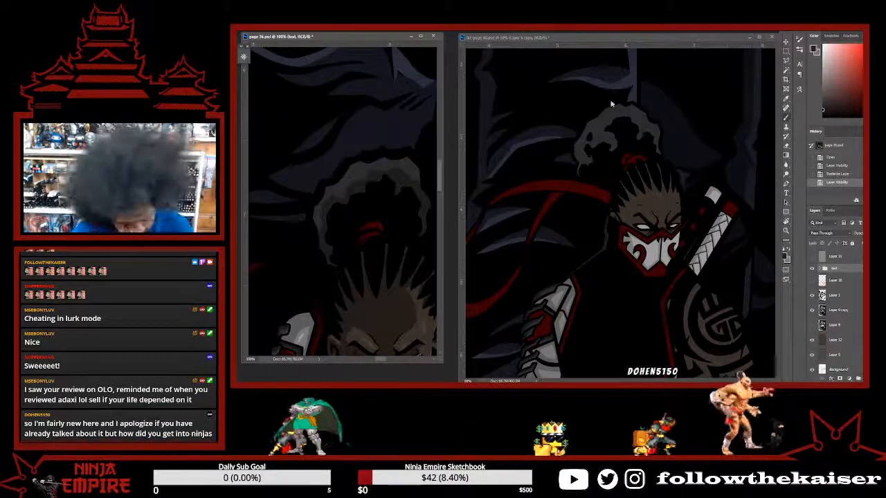
left_click(591, 158)
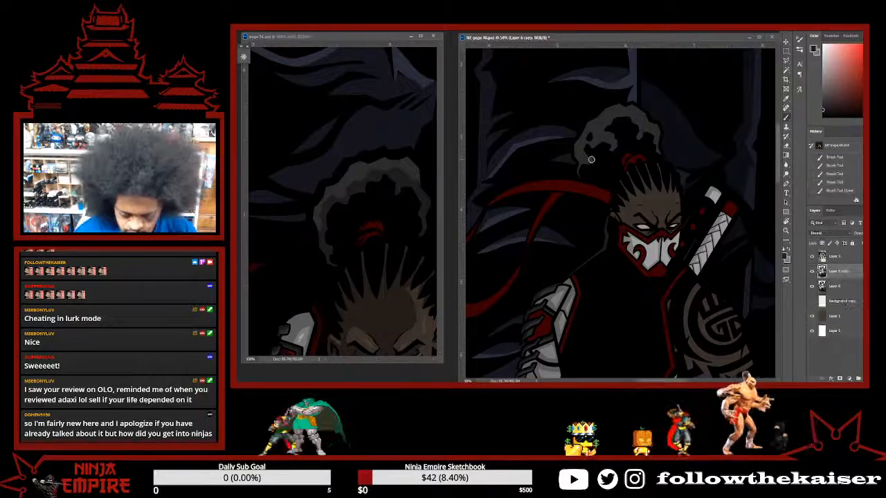
left_click_drag(579, 156, 578, 147)
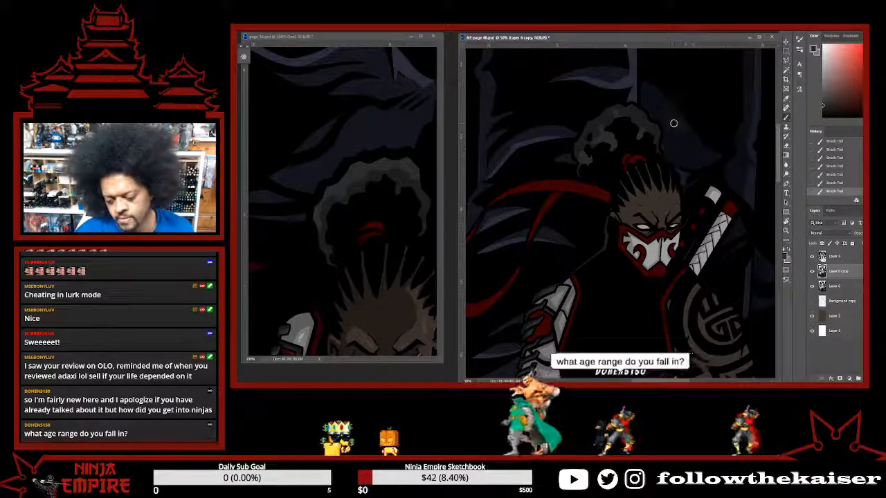
Compare the topknot before and after shading by undoing the recent brush strokes and restoring them.
key("ctrl+z")
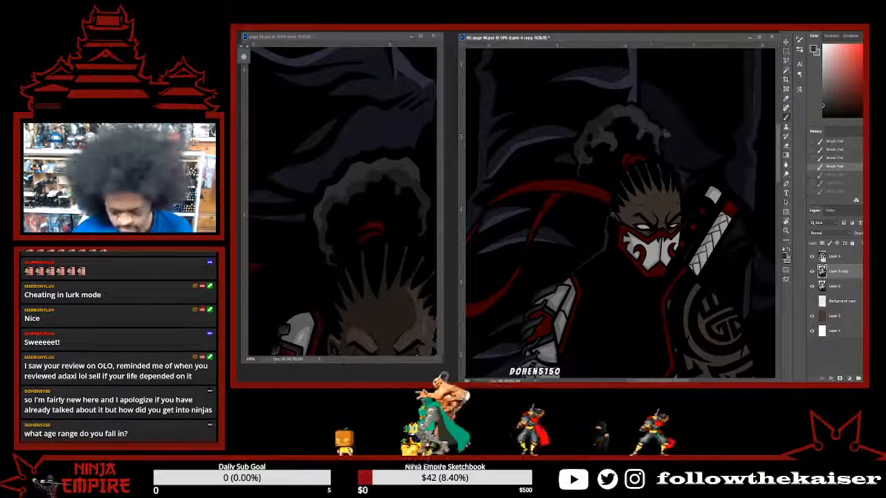
key("ctrl+z")
key("ctrl+z")
key("ctrl+z")
key("ctrl+z")
key("ctrl+shift+z")
key("ctrl+shift+z")
key("ctrl+shift+z")
key("ctrl+shift+z")
key("ctrl+shift+z")
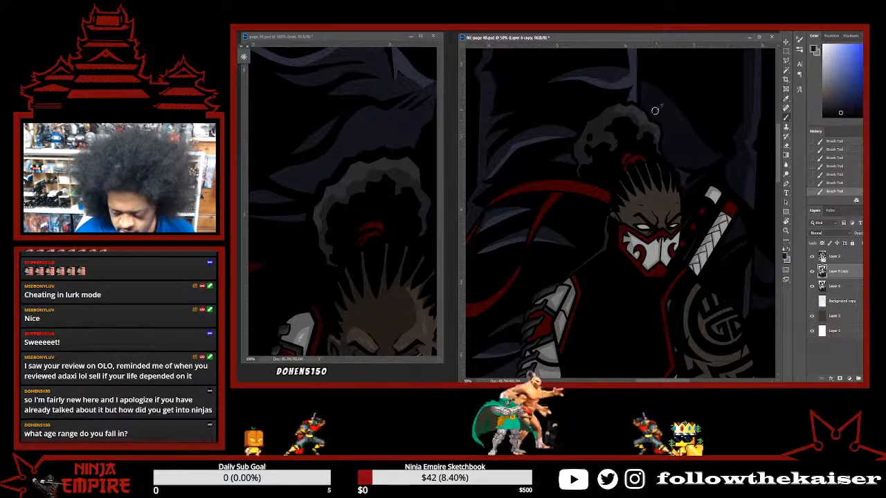
Touch up the dark blue area around the topknot's outer edge with colours sampled from the artwork.
left_click(635, 91, "alt")
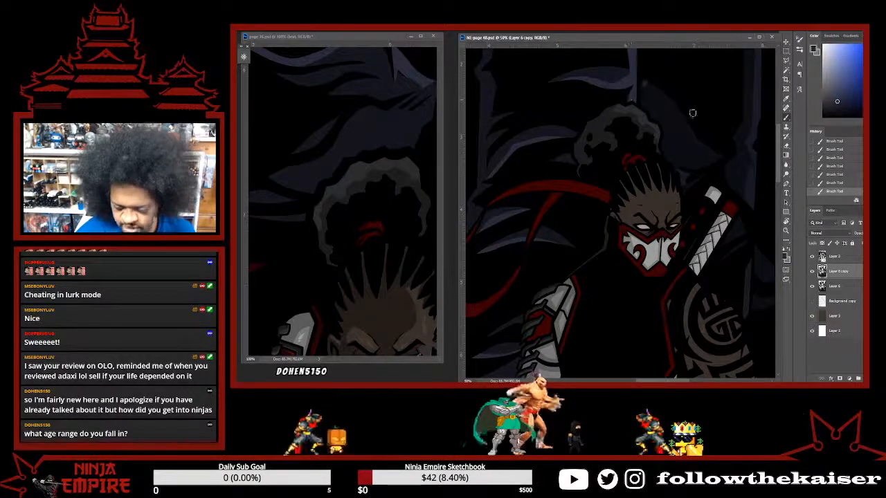
left_click(644, 83, "alt")
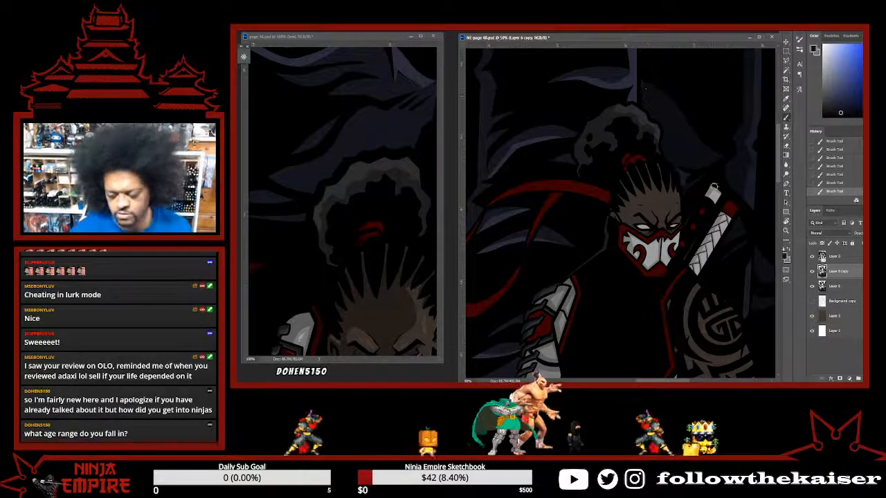
left_click(635, 104, "alt")
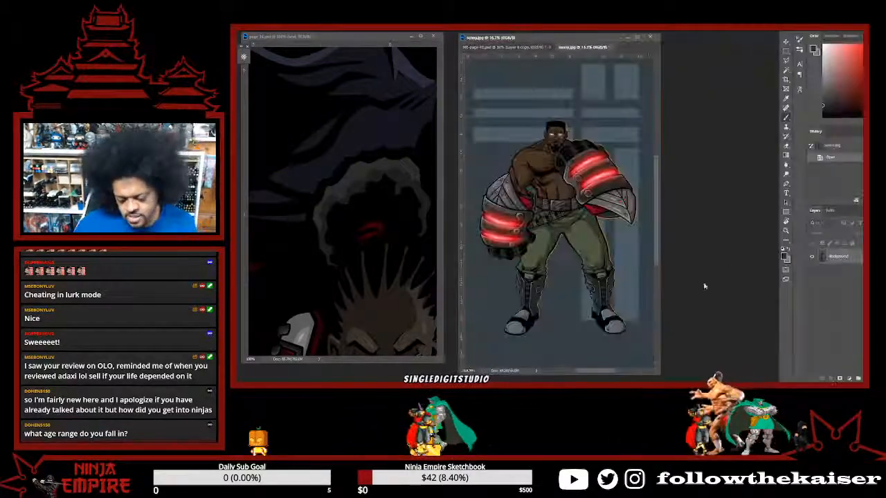
View the sunny.jpg character artwork enlarged to 25% in a wider window, and return to page 48.
left_click_drag(661, 325, 731, 326)
key("ctrl+plus")
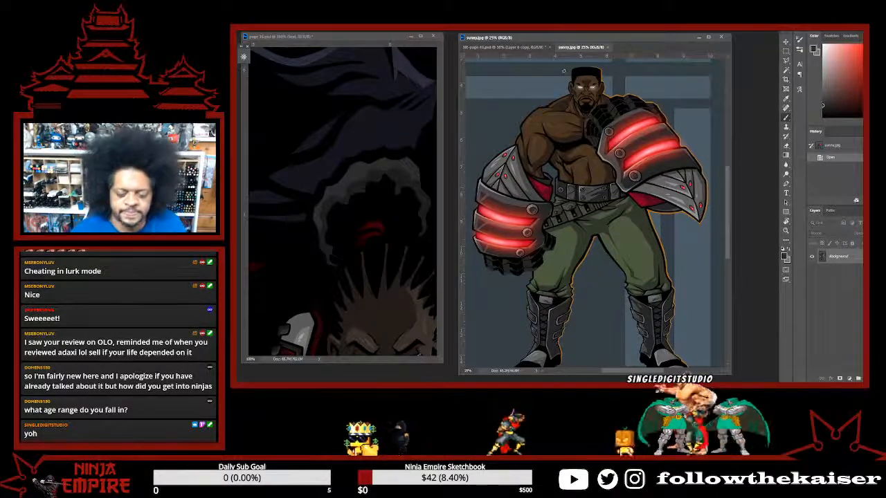
key("ctrl+Tab")
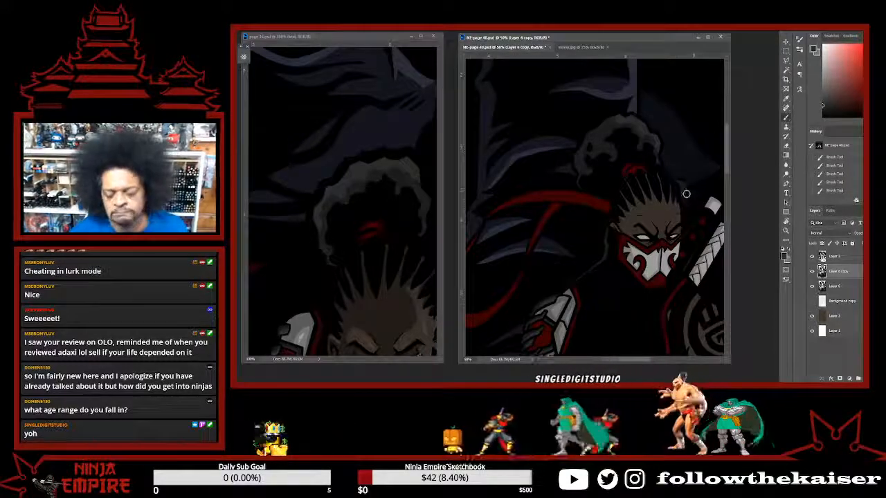
Select the red of the ninja's mask with the Magic Wand and extend the selection to all similar reds.
scroll(658, 217, "down", 3)
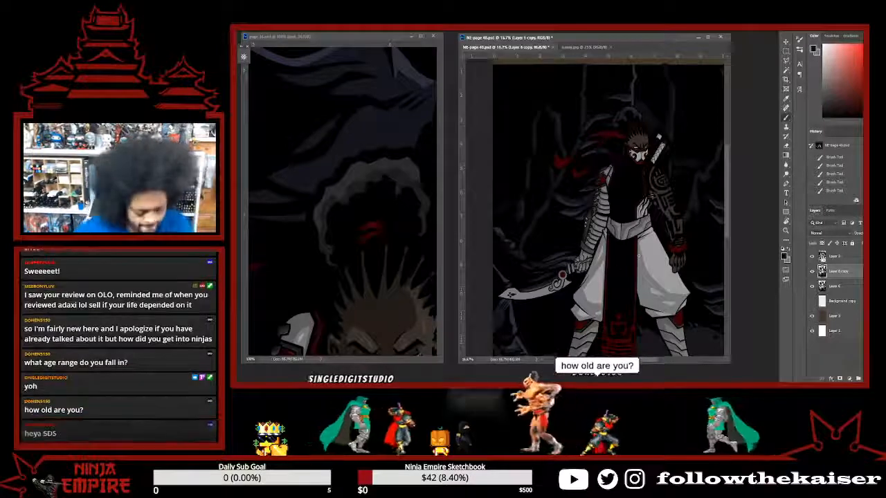
left_click(640, 153)
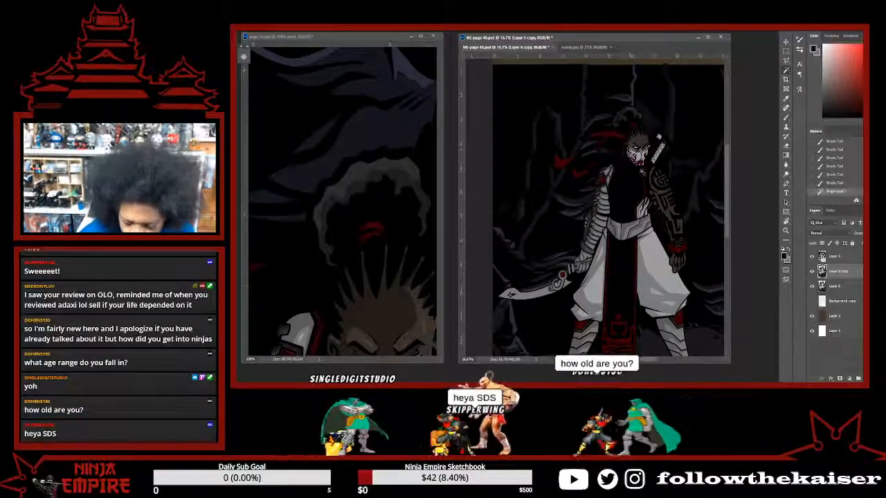
left_click(316, 28)
left_click(336, 137)
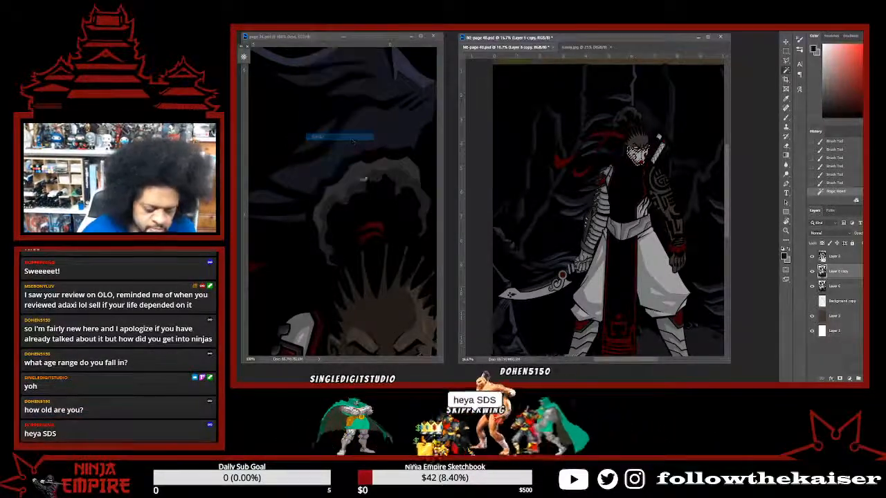
scroll(578, 237, "up", 3)
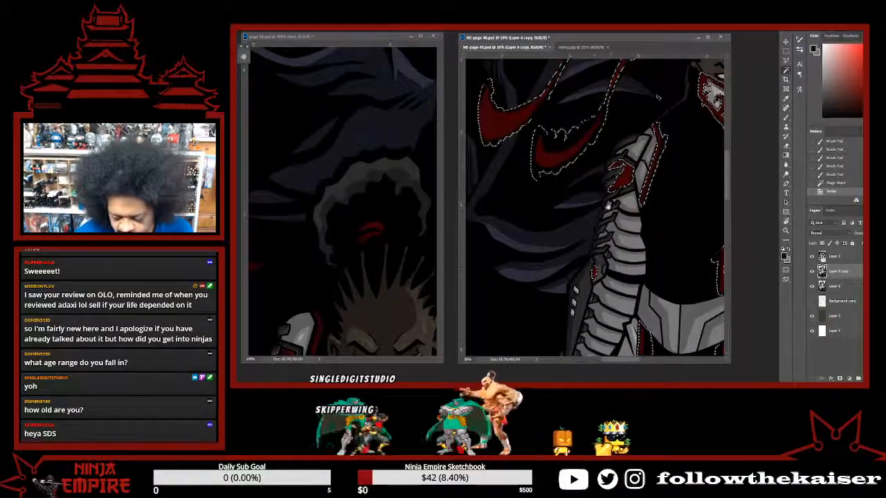
Brush darker tones onto the red inset of the shoulder armour, using the shoulder on page 36 as reference.
scroll(593, 272, "up", 3)
left_click(373, 169)
scroll(373, 169, "down", 3)
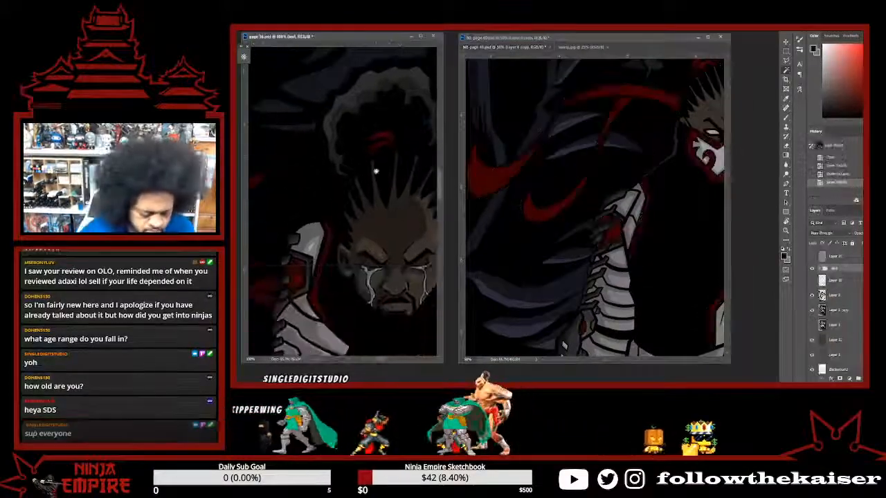
left_click(645, 152)
scroll(645, 152, "up", 1)
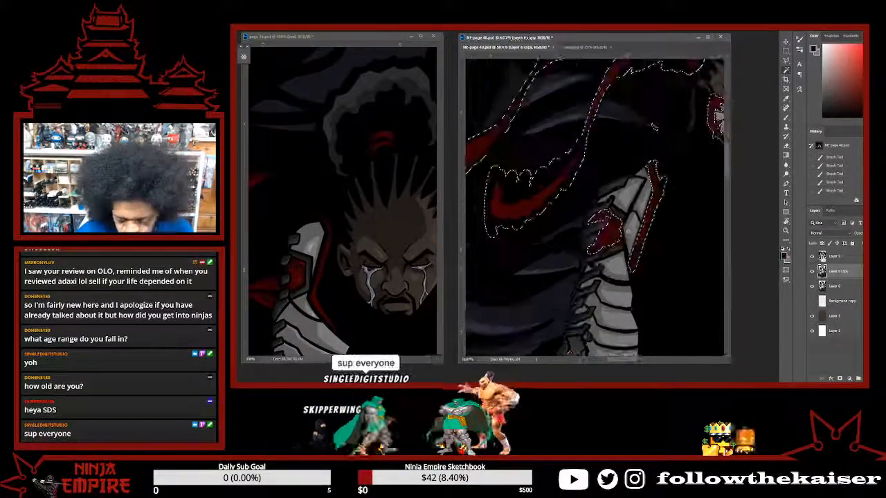
key("ctrl+d")
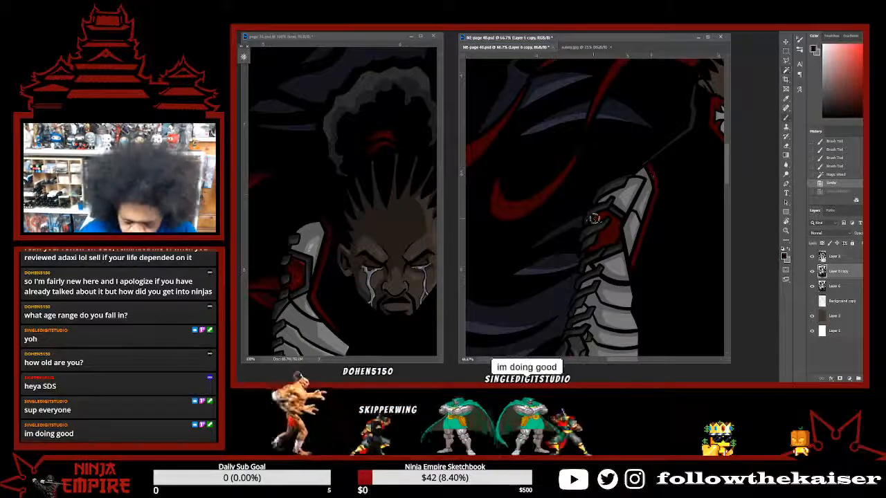
left_click_drag(594, 219, 605, 209)
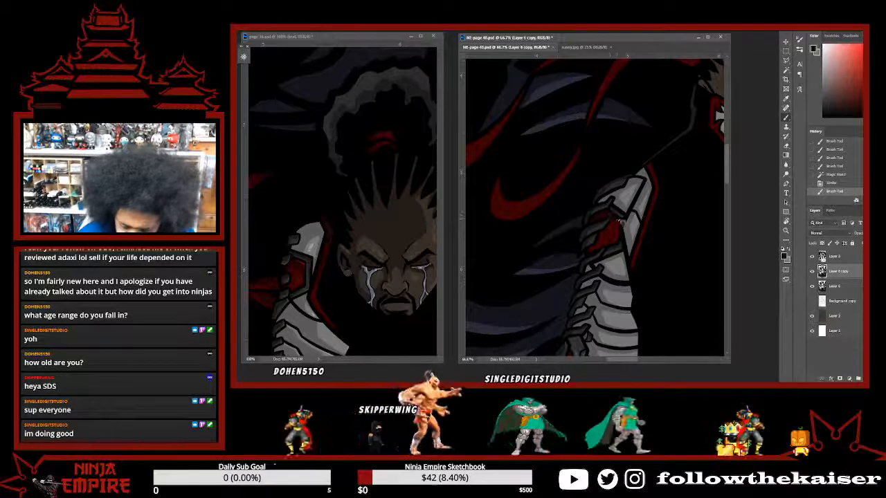
left_click_drag(619, 220, 609, 223)
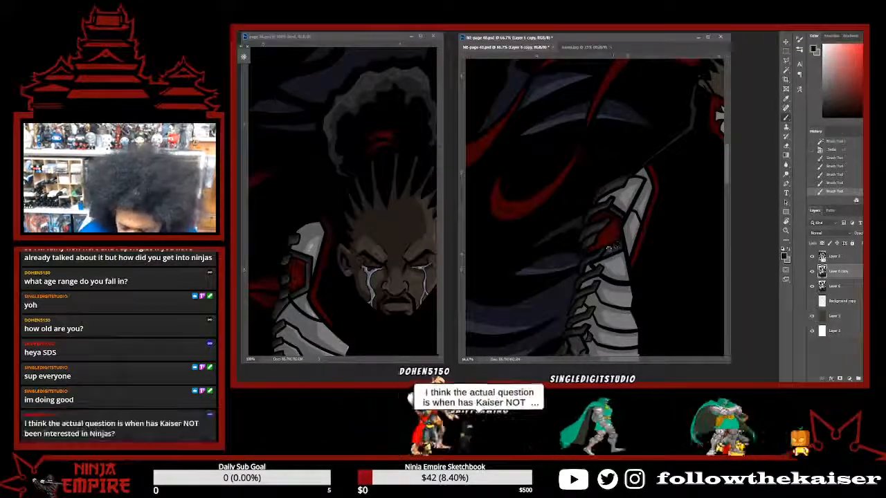
left_click_drag(609, 246, 624, 241)
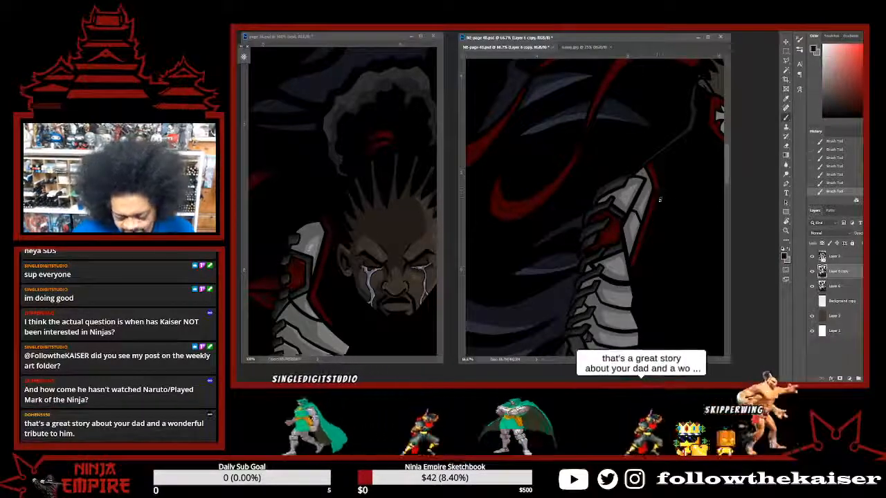
Undo the last brush stroke and darken the thin red trim running along the torso beside the shoulder armour.
key("ctrl+z")
left_click_drag(630, 263, 655, 195)
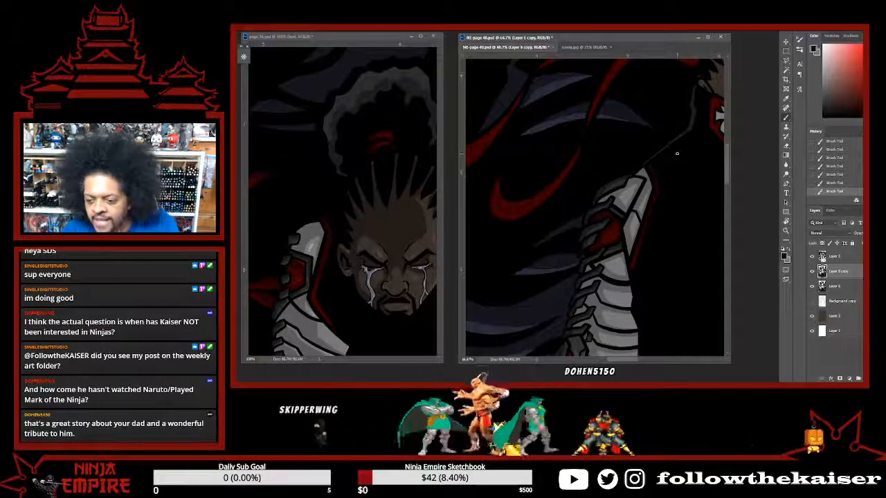
left_click_drag(670, 237, 688, 217)
Brush darker tones onto the red side borders of the ninja's loincloth, using the loincloth on page 36 as reference.
left_click(382, 279)
left_click_drag(382, 278, 388, 169)
left_click(686, 279)
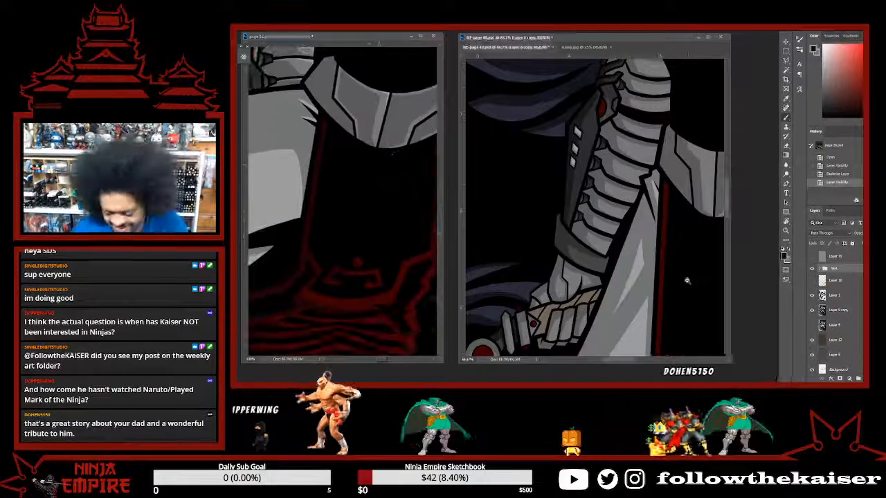
scroll(686, 293, "down", 5)
left_click_drag(686, 310, 674, 265)
scroll(674, 269, "down", 3)
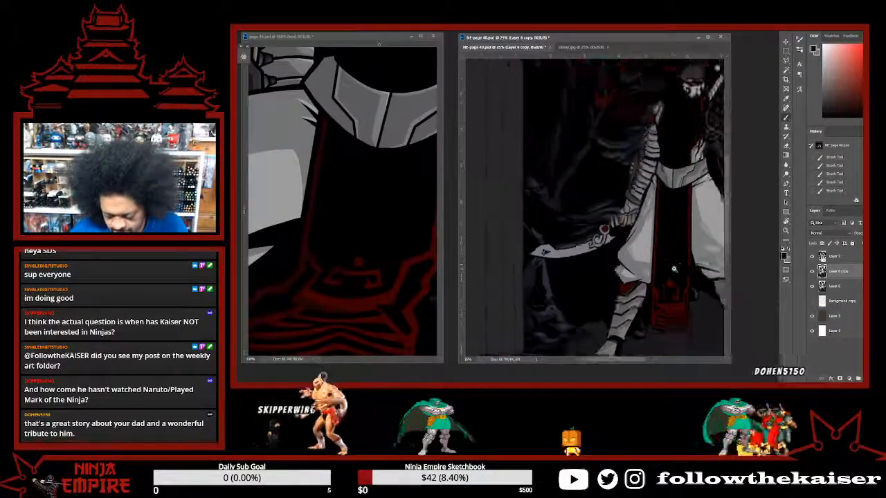
scroll(668, 268, "up", 2)
scroll(669, 269, "up", 1)
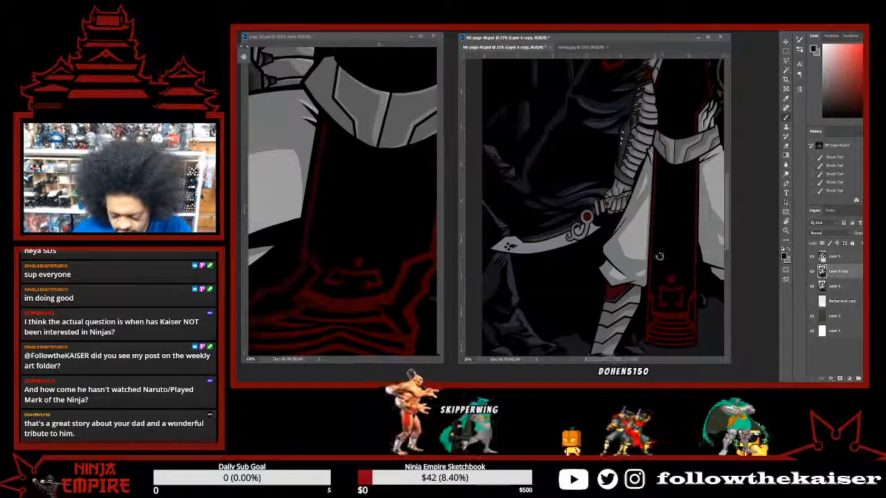
left_click_drag(654, 184, 661, 160)
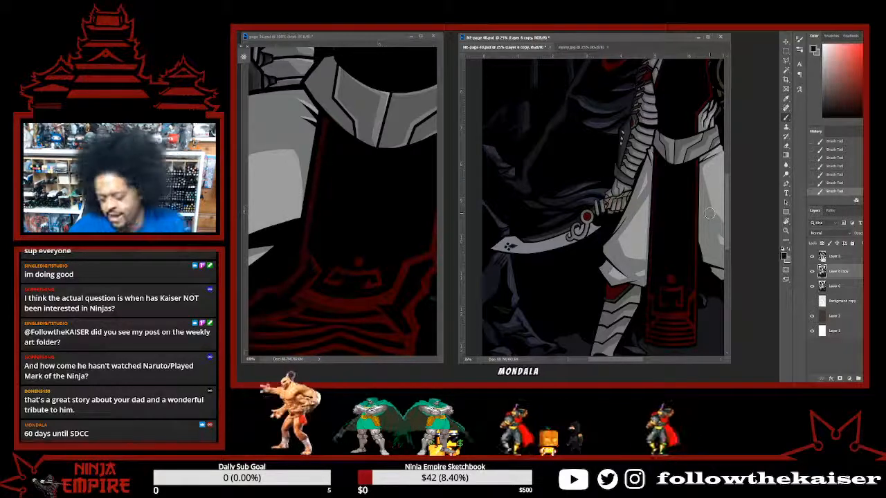
Shade the red emblem and striped pattern at the loincloth's lower end and refine its red edges with a smaller brush.
left_click_drag(637, 259, 628, 249)
scroll(627, 249, "up", 1)
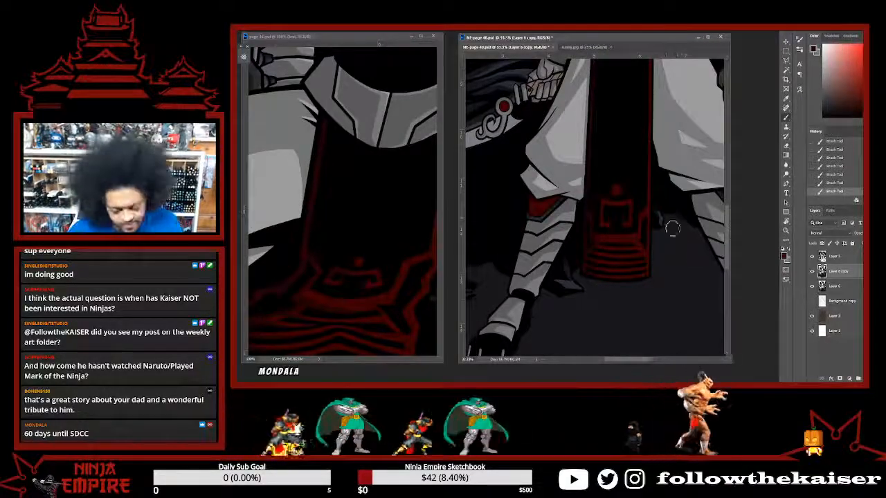
key("r")
left_click_drag(658, 259, 632, 265)
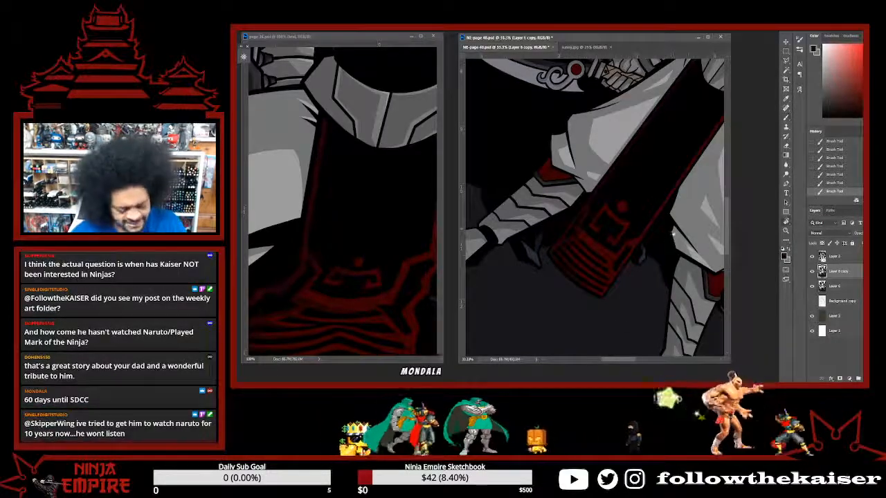
key("r")
left_click_drag(669, 235, 648, 169)
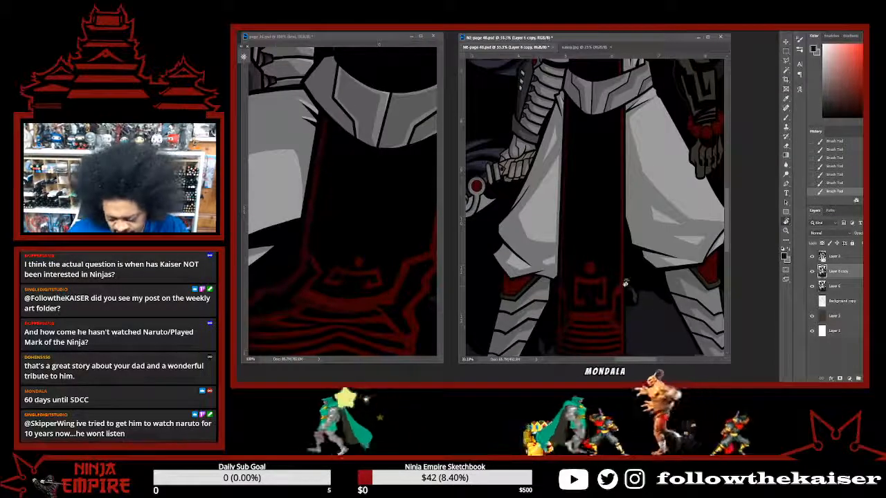
key("bracketleft")
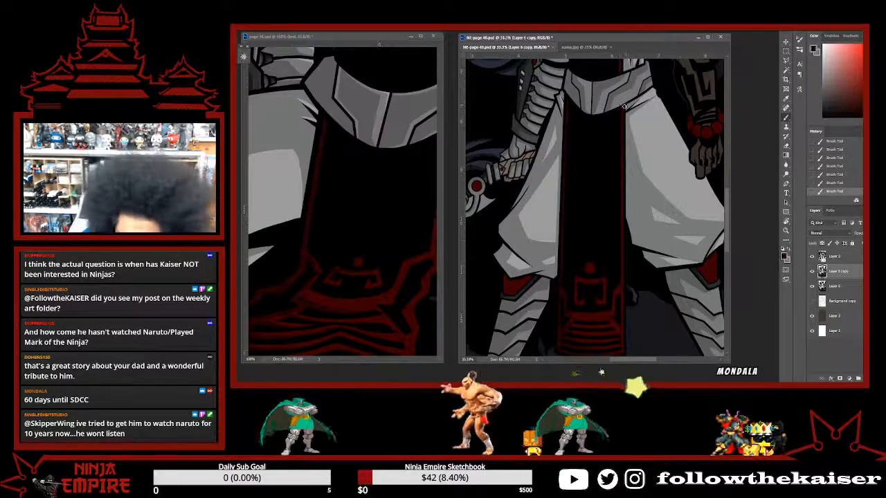
scroll(582, 294, "up", 1)
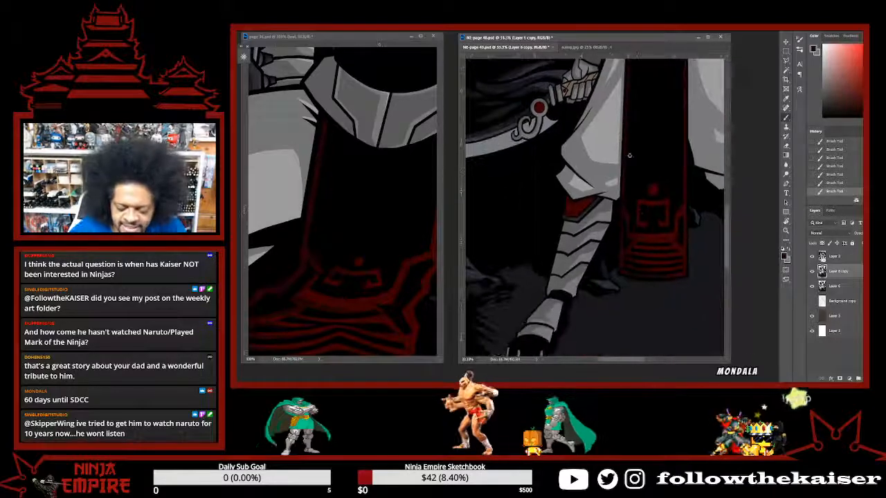
Brush darker tones onto the red insets above the shin armour at both knees.
left_click_drag(582, 294, 593, 204)
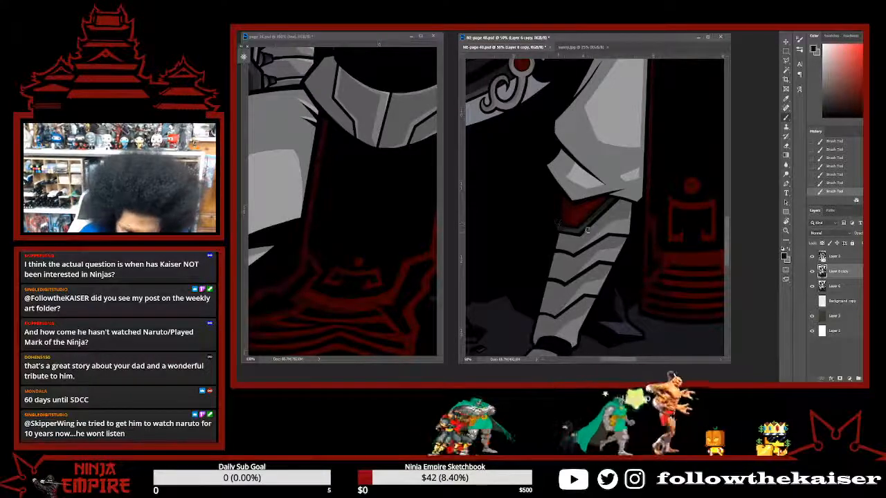
left_click_drag(617, 238, 561, 234)
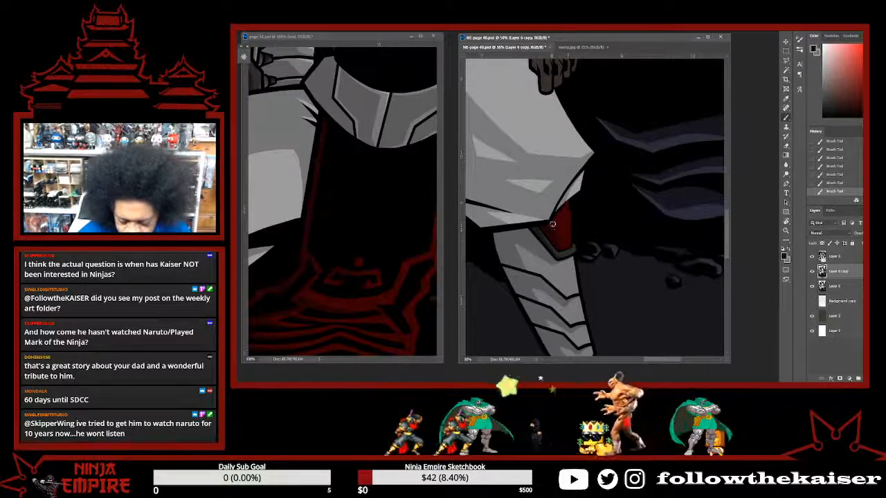
left_click_drag(580, 247, 623, 247)
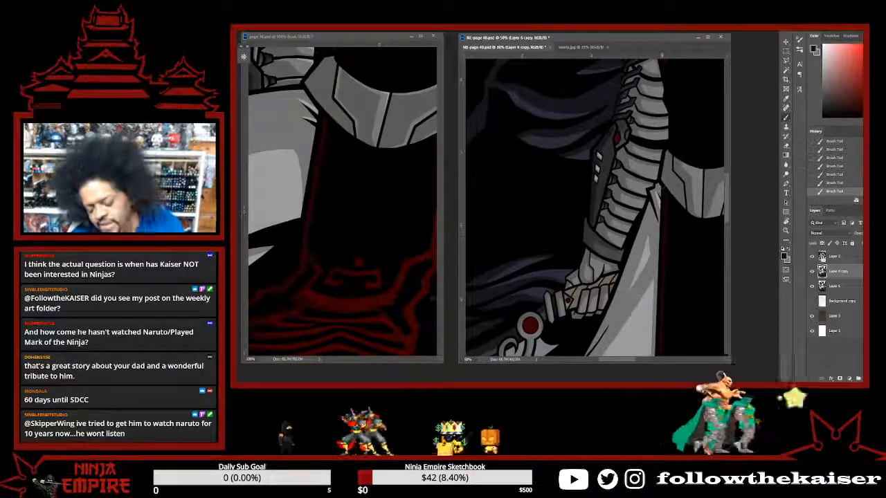
Darken the red trim along the torso's side beside the tattooed arm, down to the belt.
left_click_drag(688, 174, 623, 205)
left_click_drag(600, 61, 601, 158)
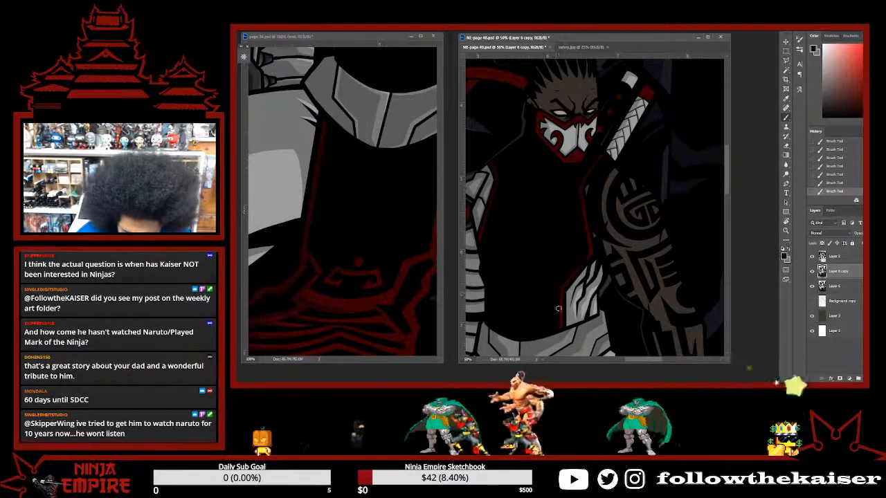
key("bracketright")
key("bracketright")
key("bracketright")
key("bracketleft")
key("bracketleft")
key("bracketleft")
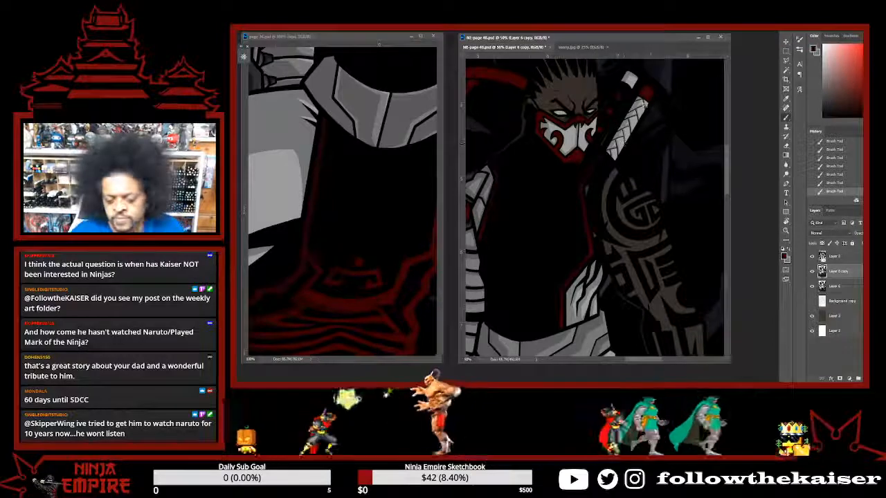
Shade the red end cap of the sword handle with colours sampled from it, and touch up the neighbouring red details by the mask.
scroll(623, 142, "up", 2)
left_click_drag(621, 144, 595, 305)
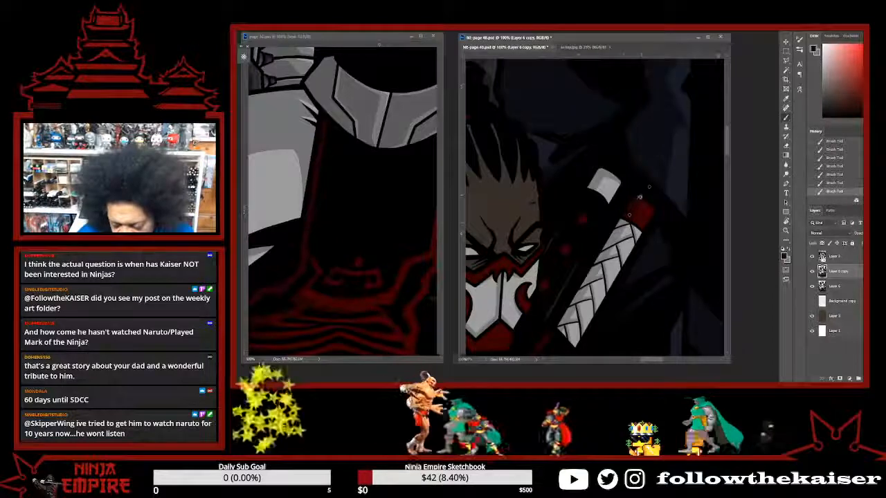
left_click_drag(660, 224, 607, 179)
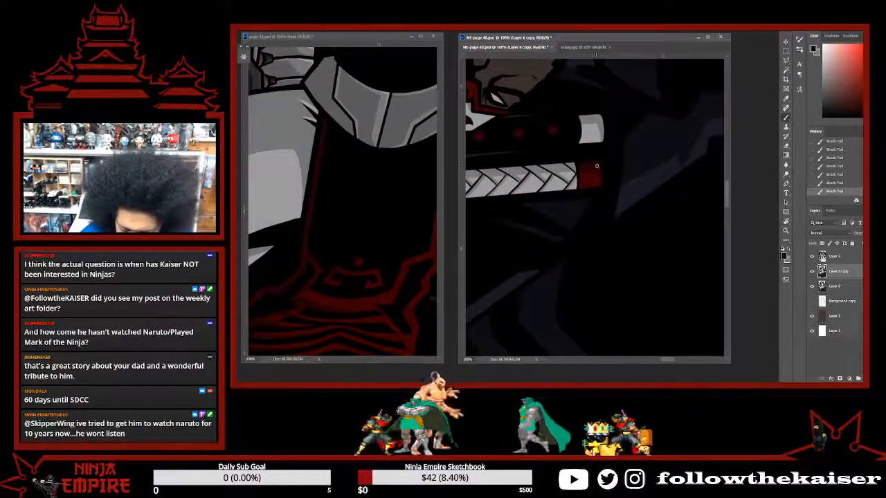
left_click(593, 182, "alt")
left_click_drag(600, 171, 599, 182)
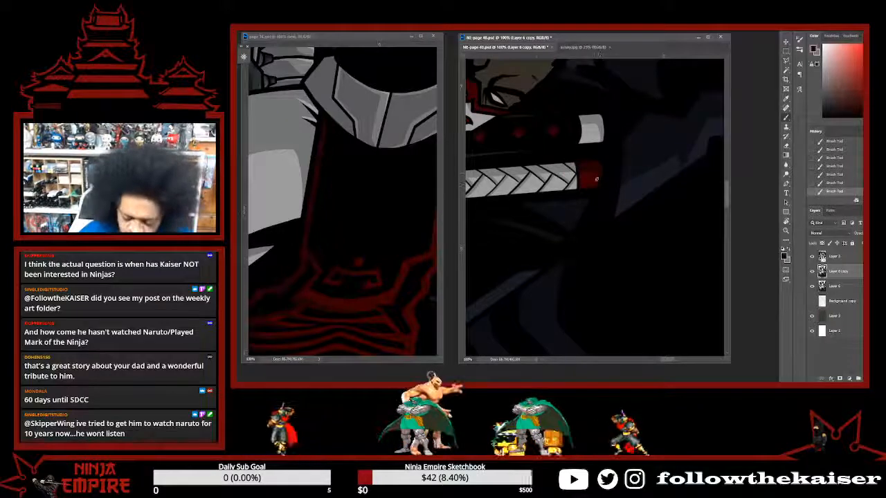
left_click_drag(623, 216, 631, 187)
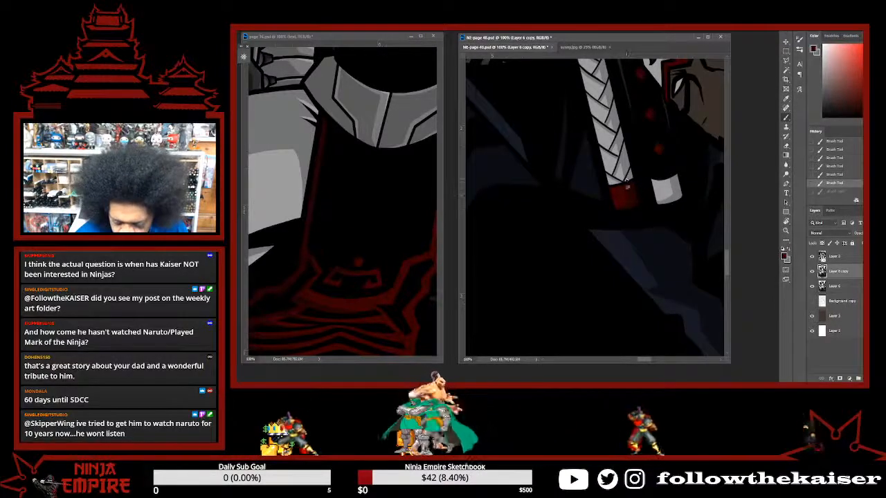
left_click(626, 183)
mouse_move(681, 183)
left_mouse_down()
mouse_move(459, 139)
mouse_move(462, 218)
left_mouse_up()
left_click_drag(569, 336, 654, 211)
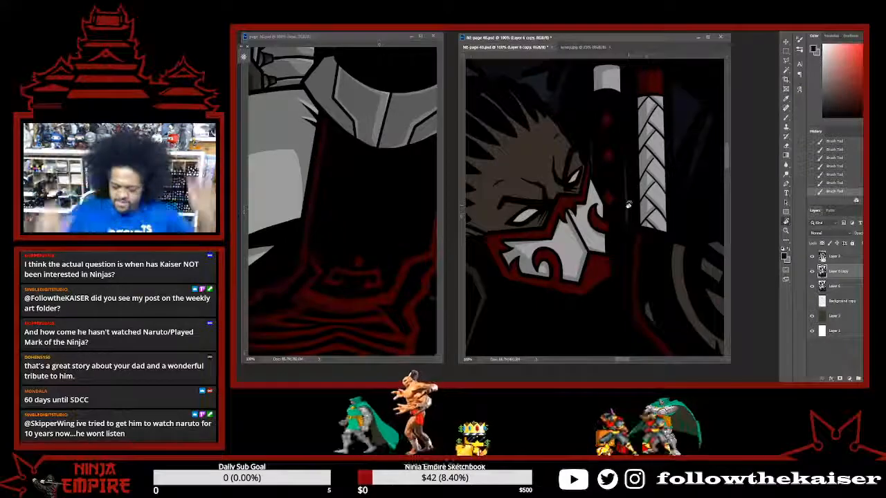
left_click_drag(630, 205, 666, 175)
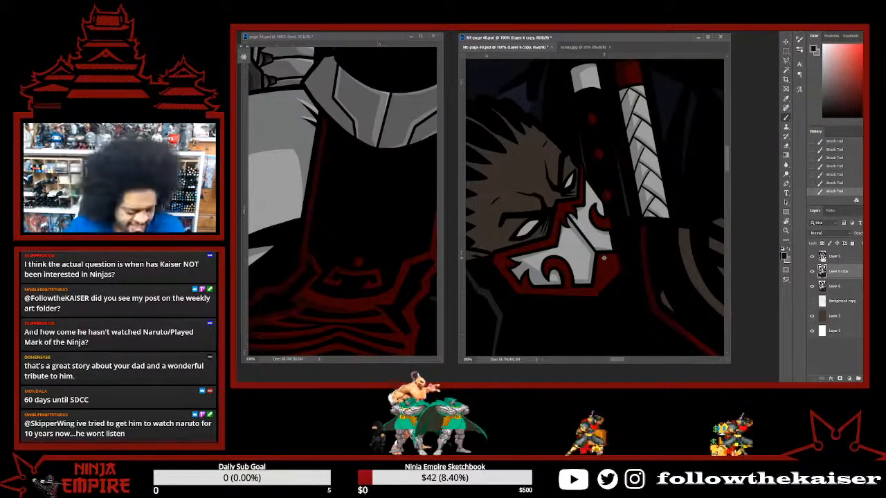
Brush dark shading onto the red beads of the bracelet on the tattooed arm's wrist.
key("ctrl+minus")
key("ctrl+minus")
key("ctrl+minus")
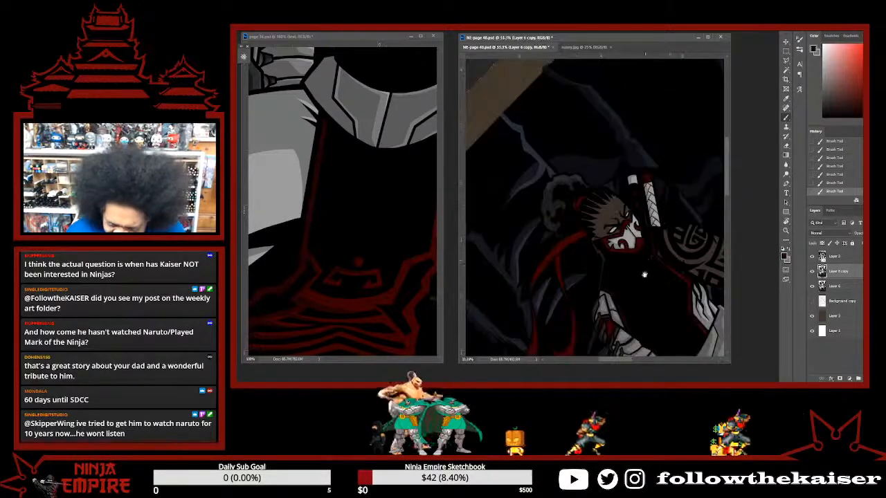
left_click_drag(676, 230, 633, 169)
mouse_move(678, 265)
left_mouse_down()
mouse_move(591, 201)
mouse_move(547, 146)
left_mouse_up()
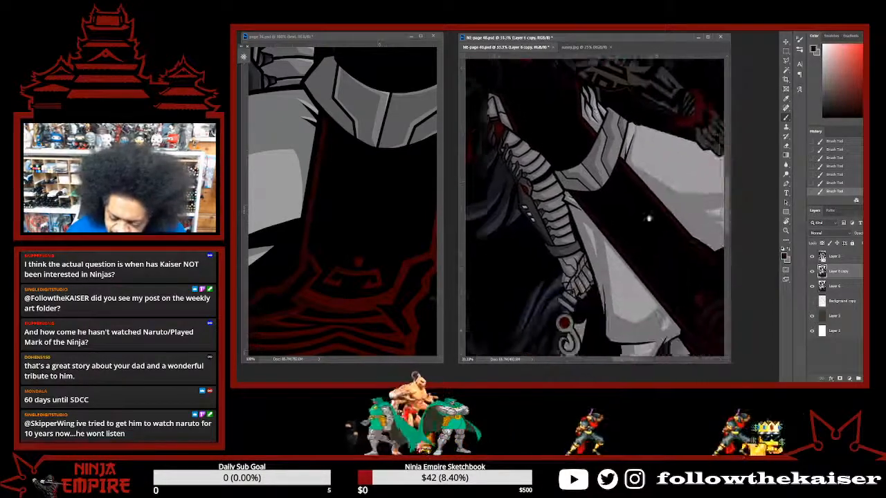
mouse_move(647, 301)
left_mouse_down()
mouse_move(568, 257)
mouse_move(520, 251)
left_mouse_up()
left_click_drag(601, 161, 552, 251)
left_click_drag(501, 137, 569, 243)
key("ctrl+plus")
key("r")
left_click_drag(629, 235, 611, 304)
left_click_drag(581, 303, 647, 220)
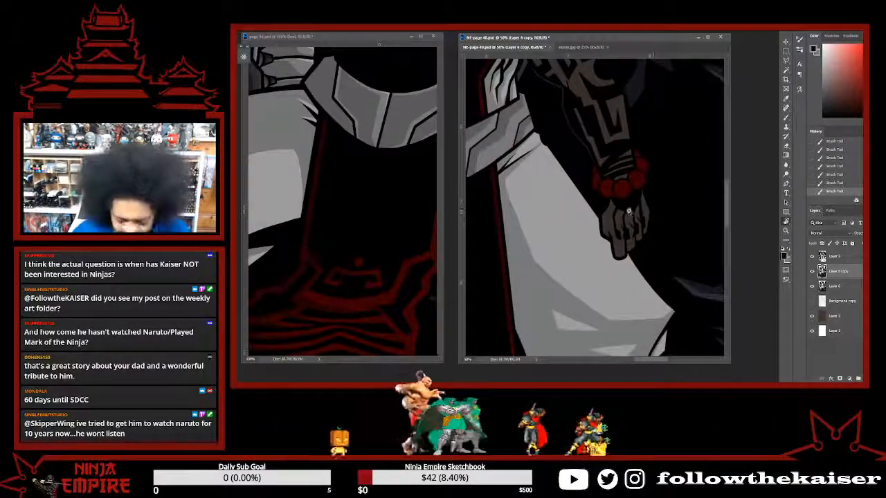
key("ctrl+plus")
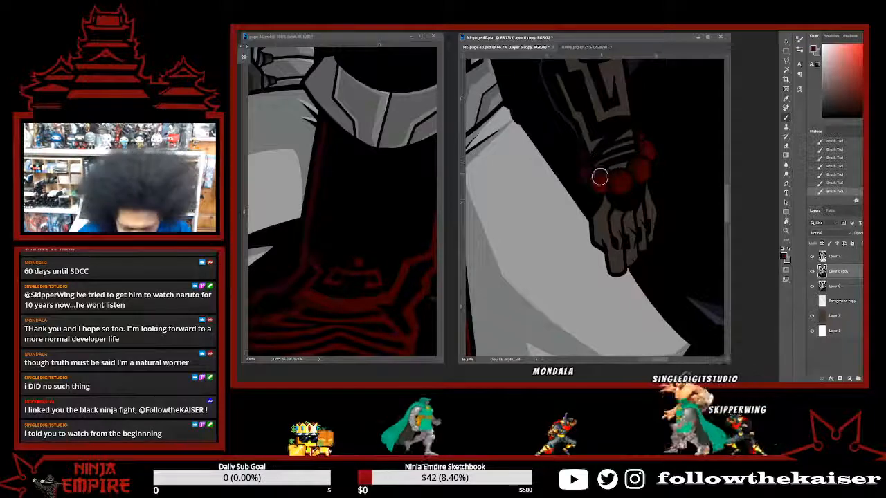
left_click_drag(600, 176, 605, 183)
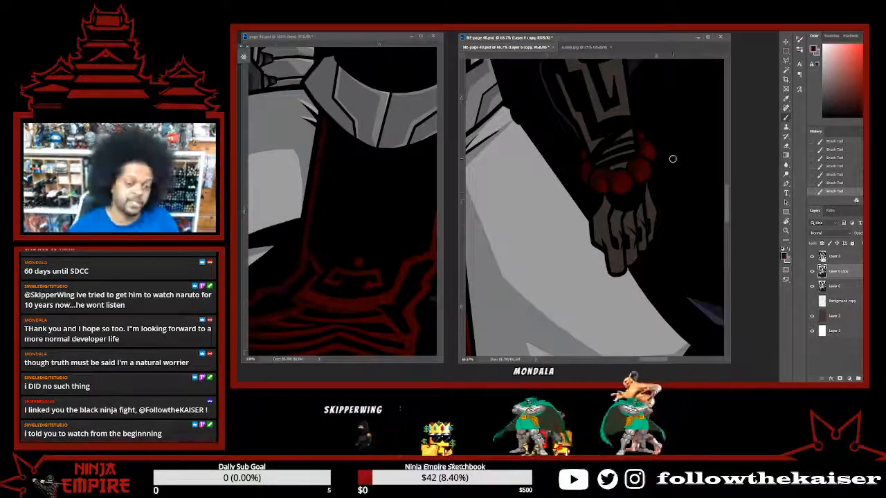
scroll(645, 240, "down", 1)
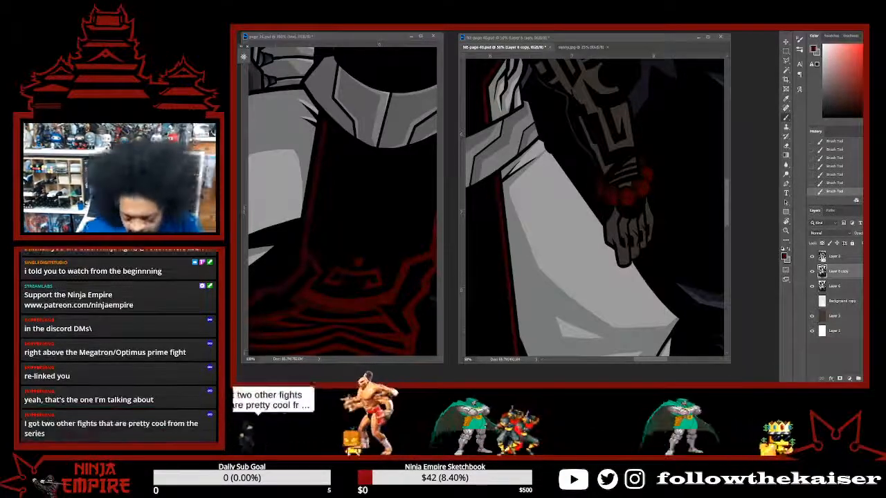
Darken the edges of the red band flowing from behind the ninja's neck over the dark blue cloth.
left_click(601, 281)
scroll(601, 283, "down", 3)
scroll(578, 142, "down", 1)
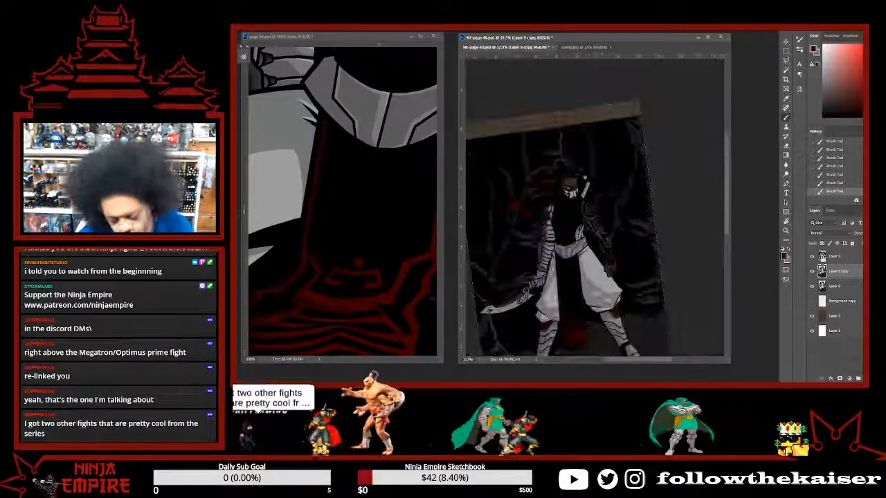
scroll(595, 233, "up", 4)
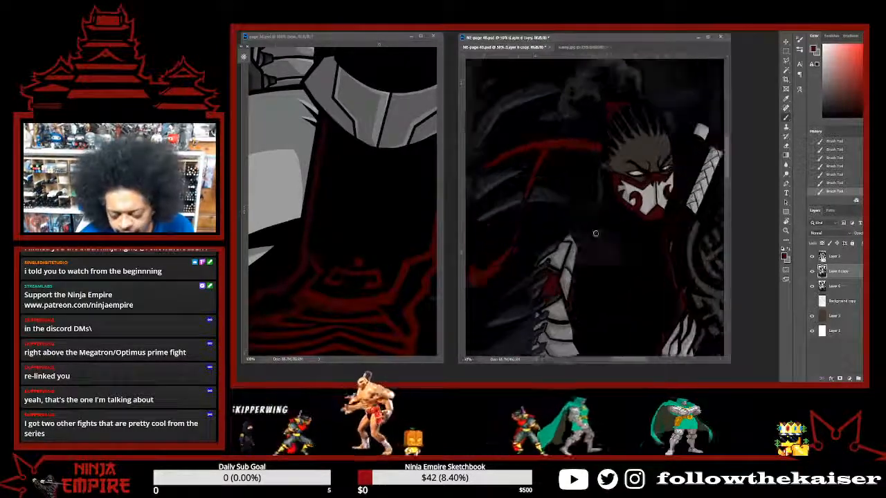
scroll(595, 233, "up", 3)
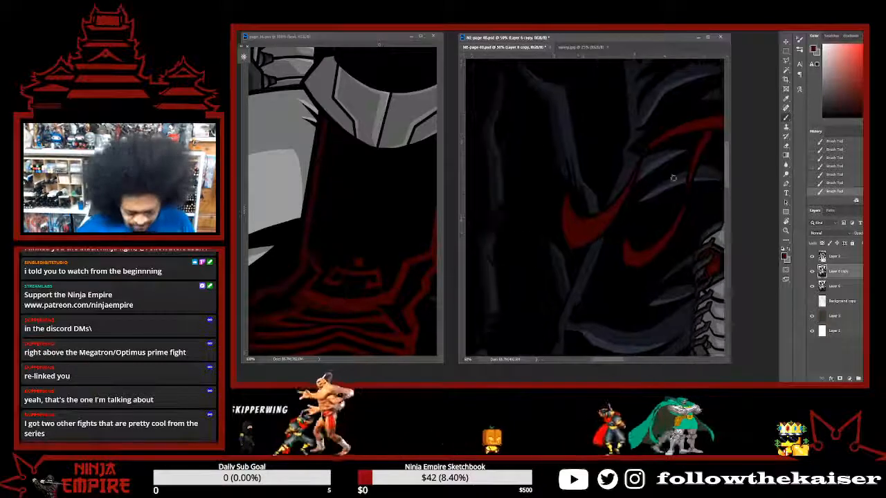
left_click_drag(673, 178, 617, 251)
scroll(692, 226, "up", 1)
left_click_drag(692, 225, 679, 166)
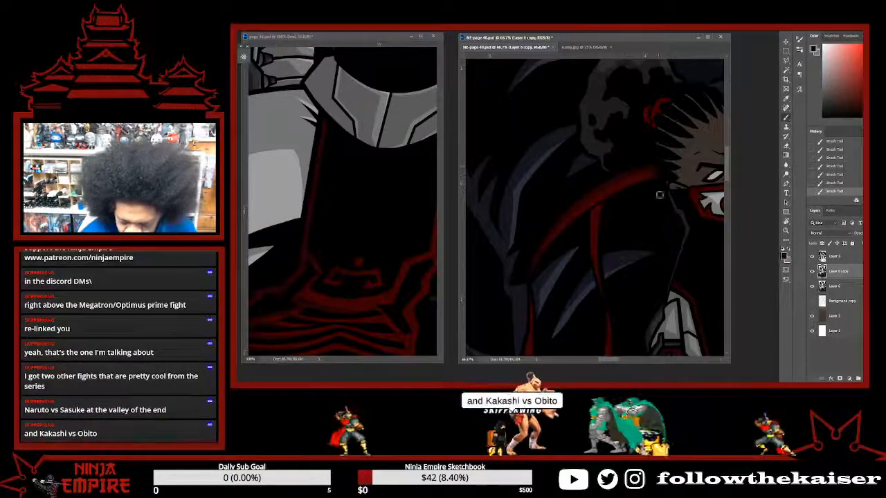
scroll(640, 180, "down", 3)
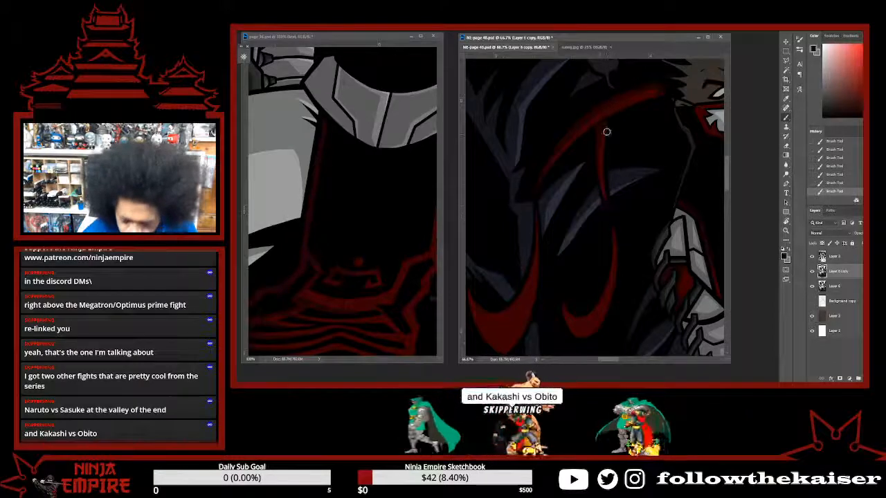
Undo the last brush strokes and darken the edges of the two curved red tail ends of the band over the dark cloth.
key("ctrl+z")
key("ctrl+z")
key("ctrl+z")
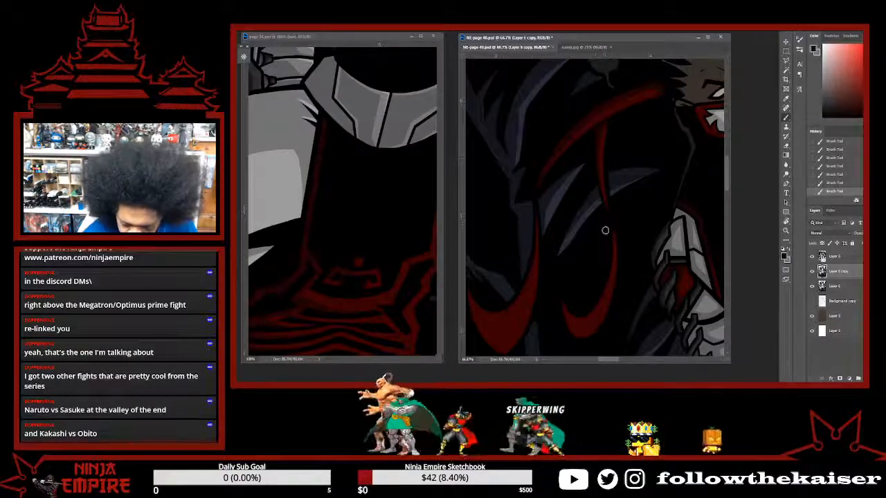
scroll(604, 230, "down", 4)
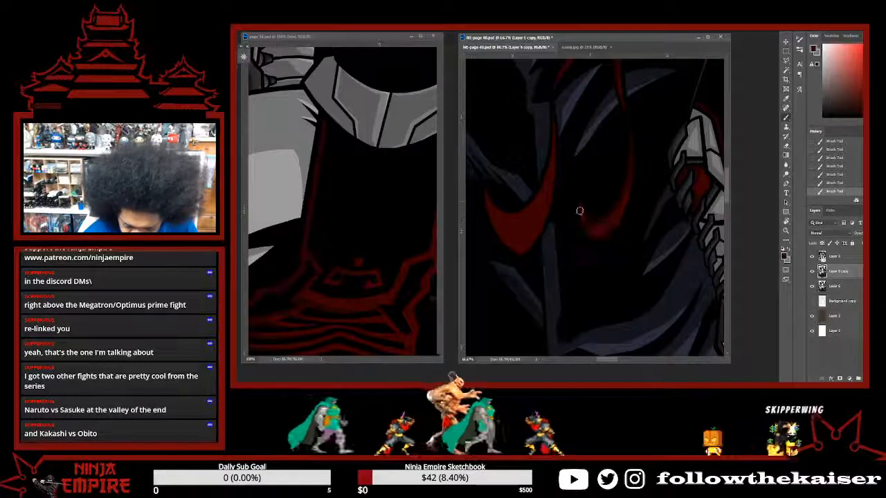
left_click_drag(551, 210, 569, 258)
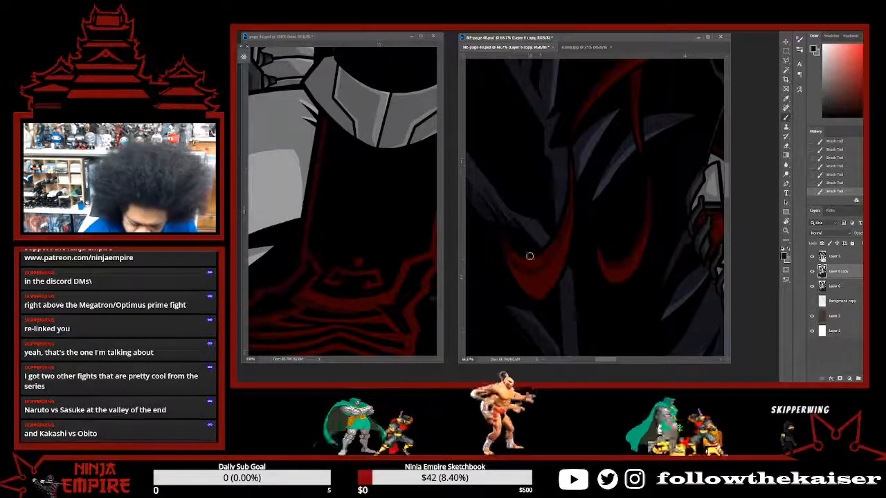
left_click_drag(589, 167, 571, 285)
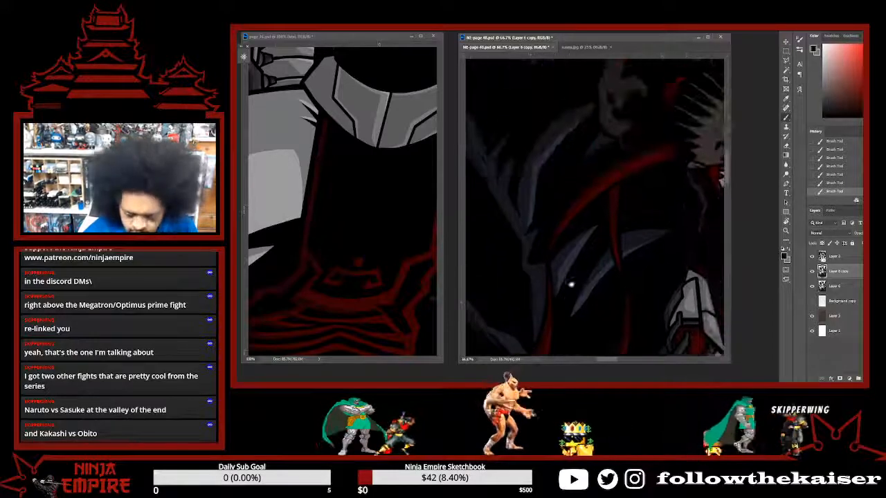
left_click_drag(676, 120, 605, 181)
Brush dark shading onto the edges of the red hair tie above the ninja's hairline, using a smaller brush for the finer parts.
scroll(605, 180, "down", 2)
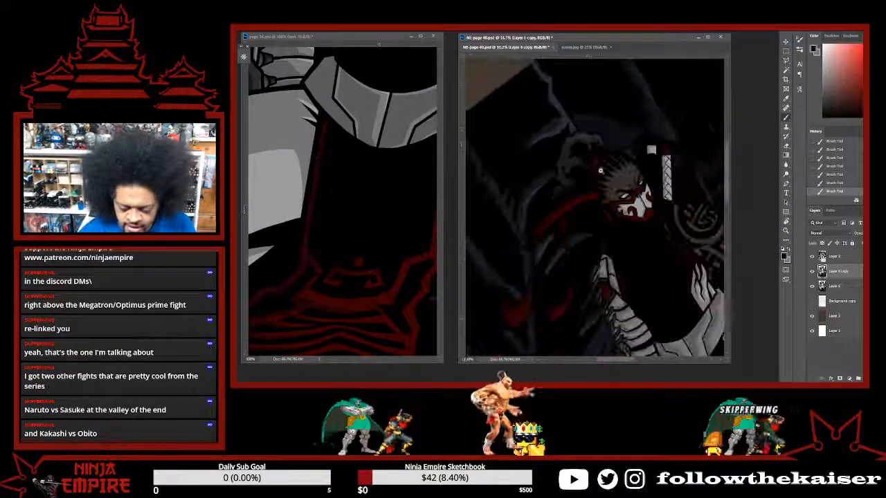
scroll(605, 175, "up", 4)
key("r")
left_click_drag(649, 138, 660, 182)
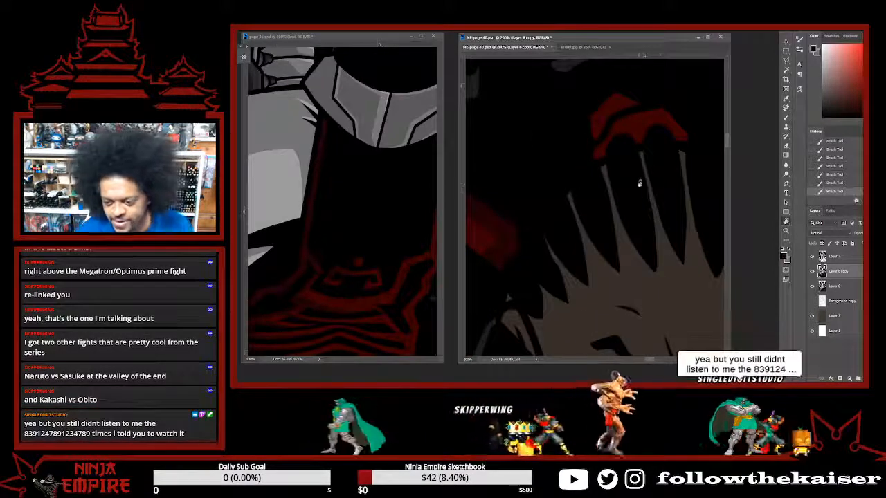
left_click_drag(640, 170, 599, 194)
key("b")
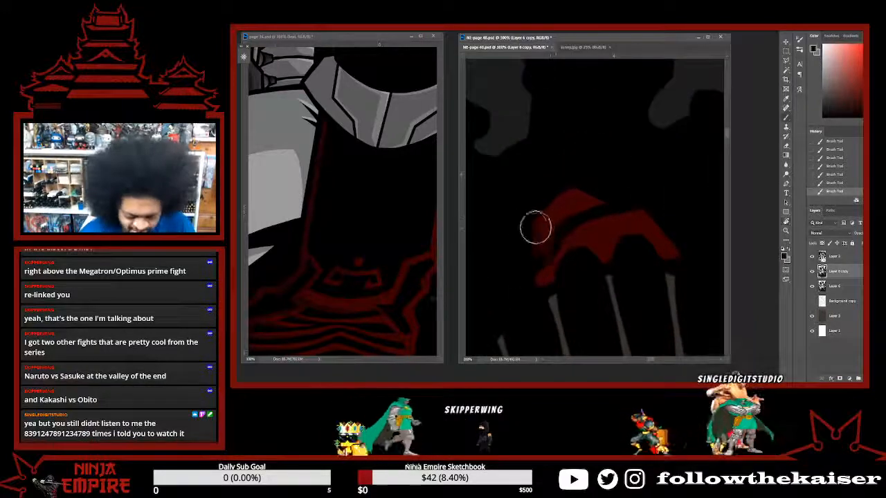
left_click_drag(536, 229, 539, 274)
key("bracketleft")
key("bracketleft")
key("bracketleft")
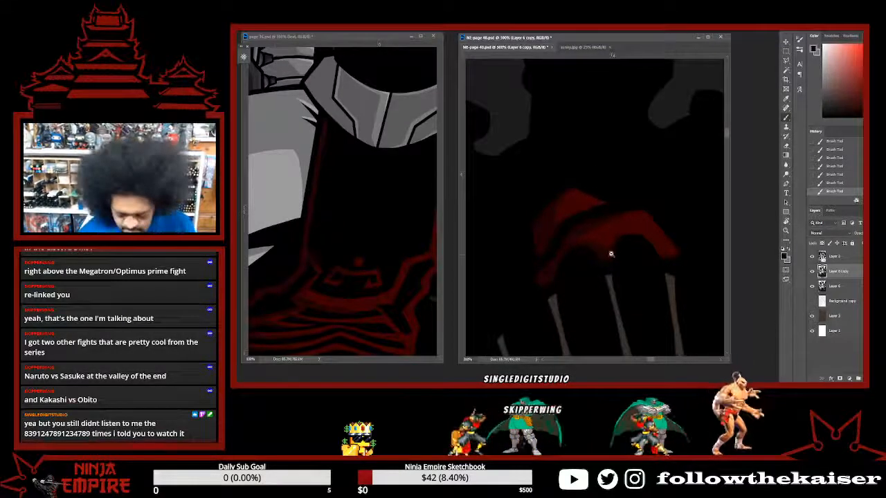
Select the red areas of the ninja's mask as the boundary for shading.
scroll(611, 253, "down", 3)
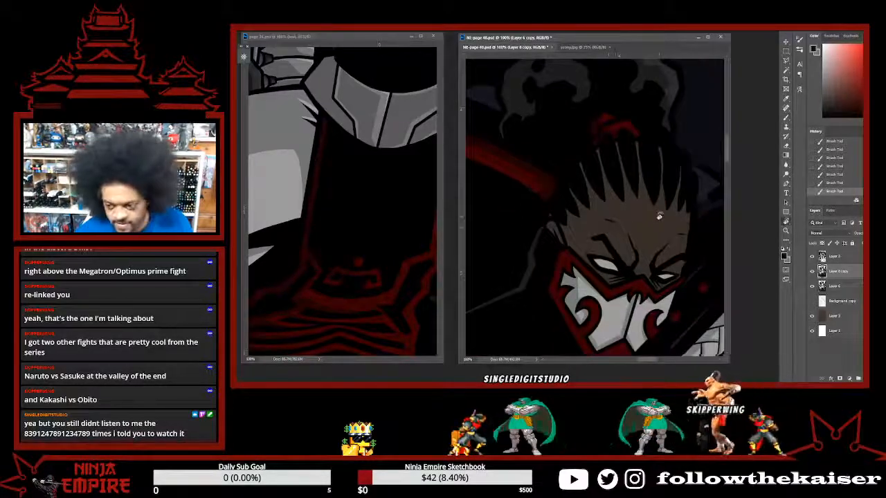
left_click_drag(659, 217, 594, 246)
left_click_drag(649, 220, 655, 188)
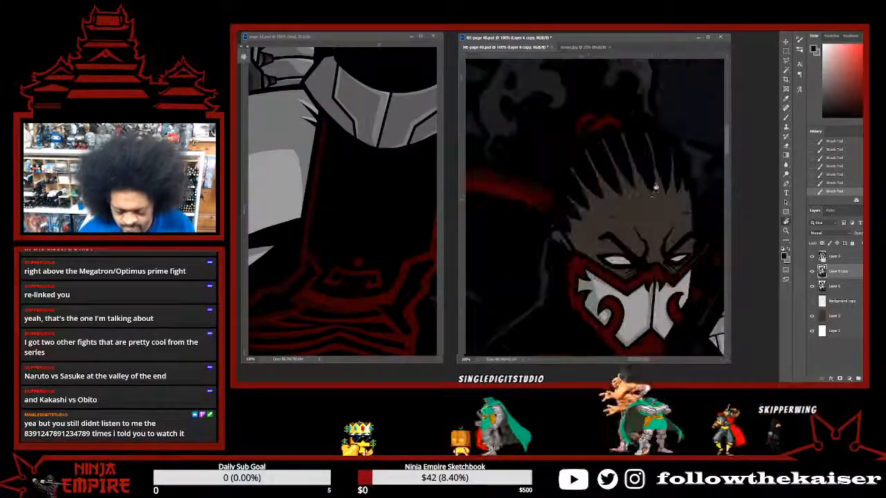
scroll(590, 268, "up", 2)
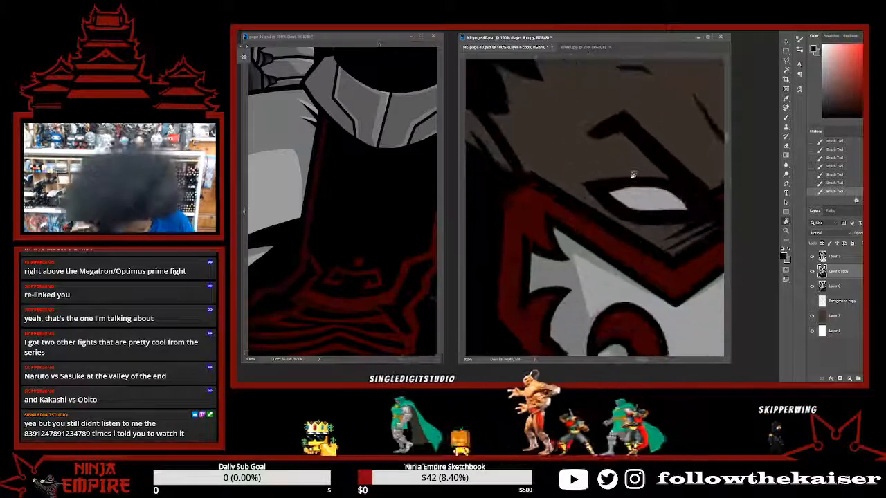
left_click(607, 243)
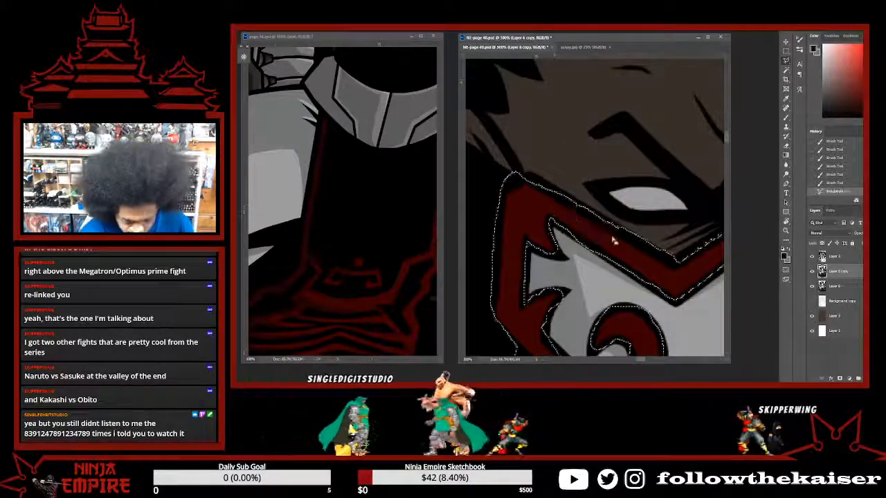
scroll(609, 243, "down", 3)
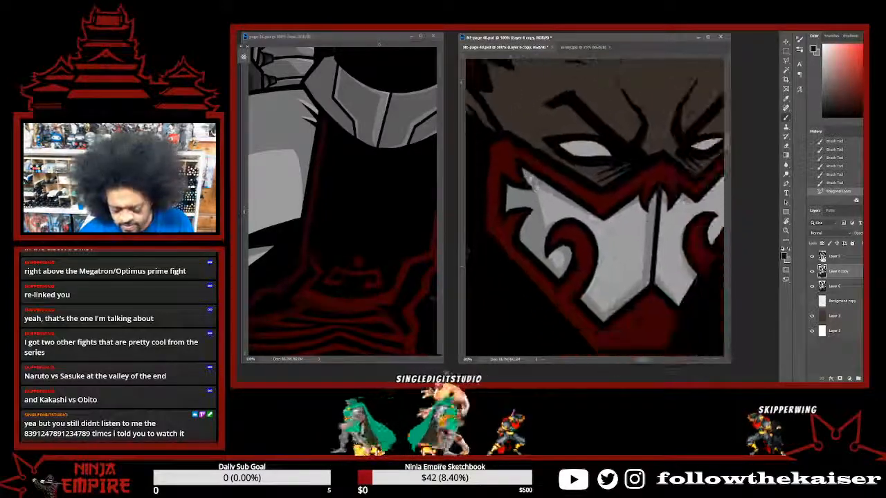
Darken the lower red border of the mask along the jaw down to the chin.
scroll(603, 197, "down", 3)
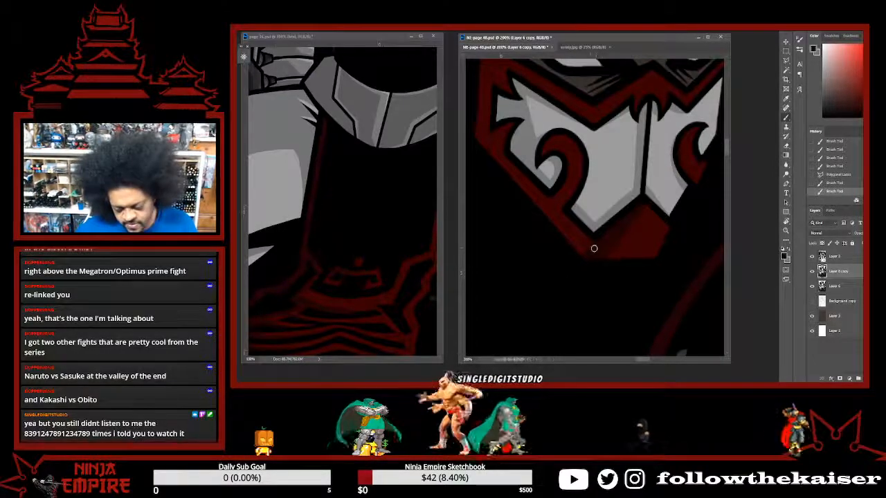
left_click_drag(475, 145, 481, 122)
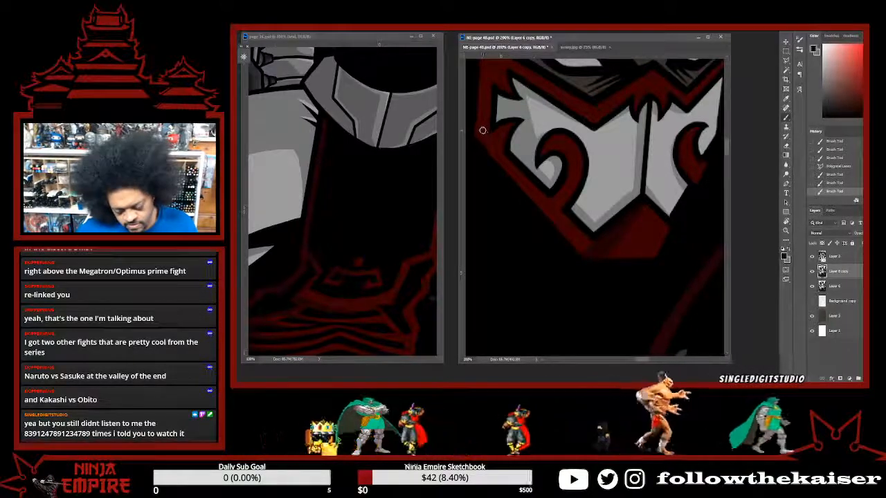
left_click_drag(474, 119, 475, 119)
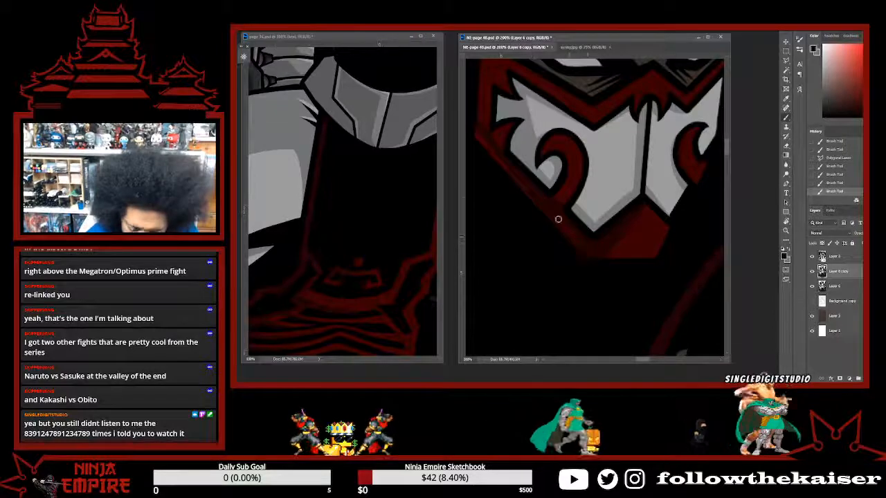
left_click_drag(560, 217, 584, 235)
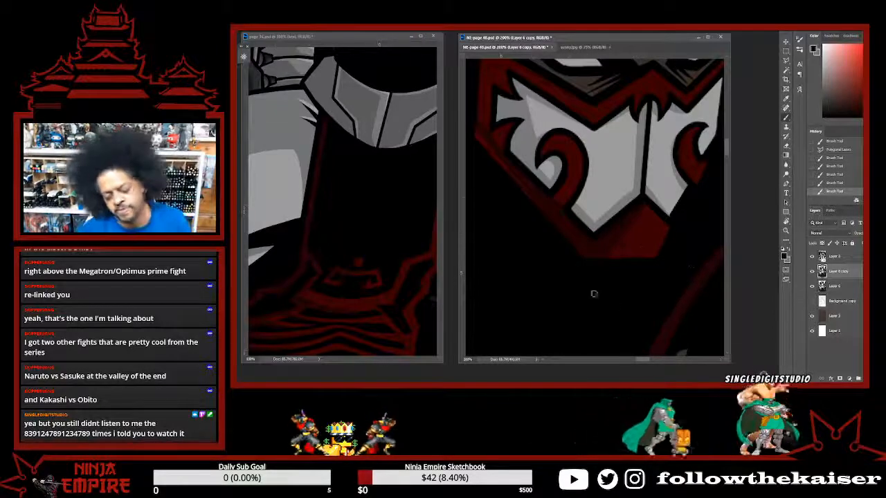
left_click_drag(593, 293, 633, 293)
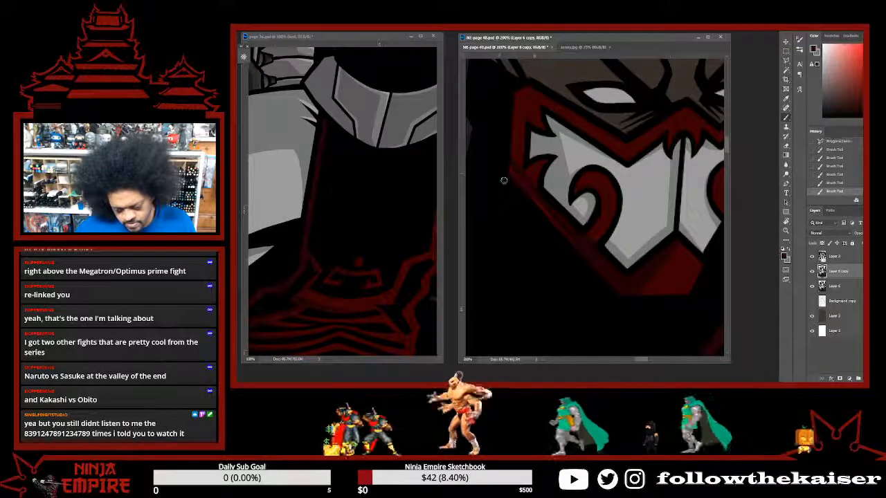
left_click_drag(504, 178, 644, 303)
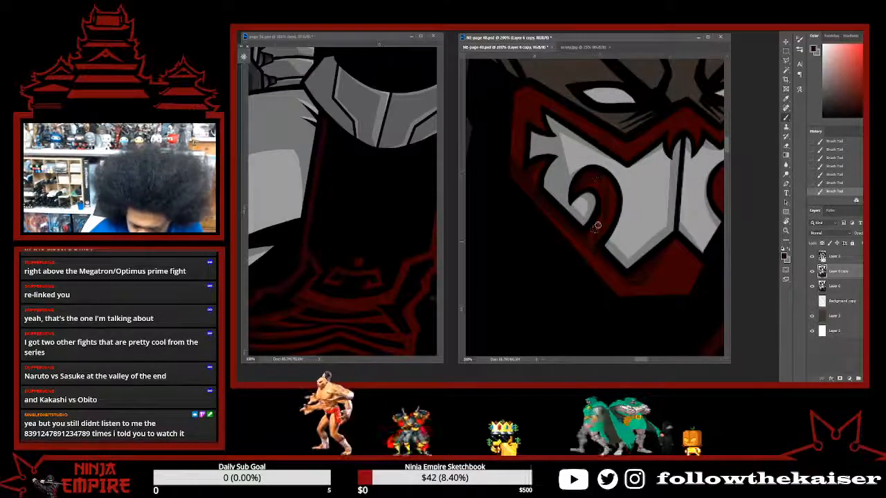
Undo the last two strokes and repaint the dark shading on the red swirl of the mask's cheek.
key("ctrl+z")
key("ctrl+z")
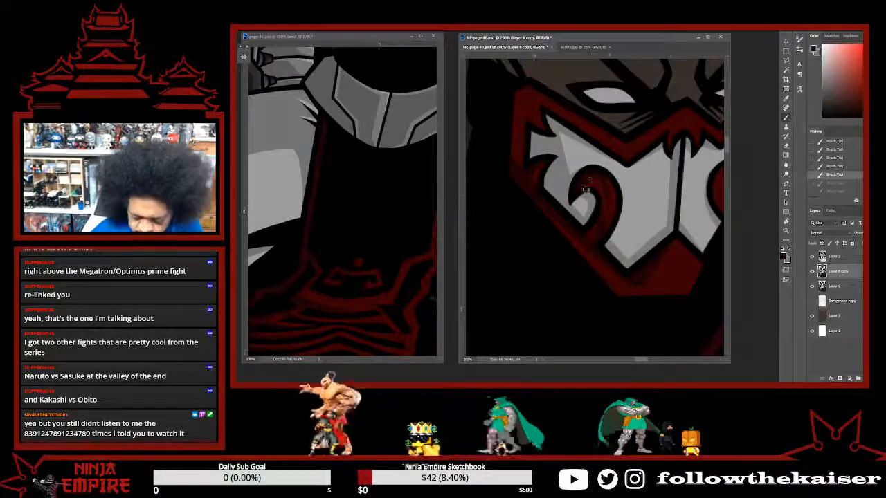
left_click_drag(603, 186, 597, 208)
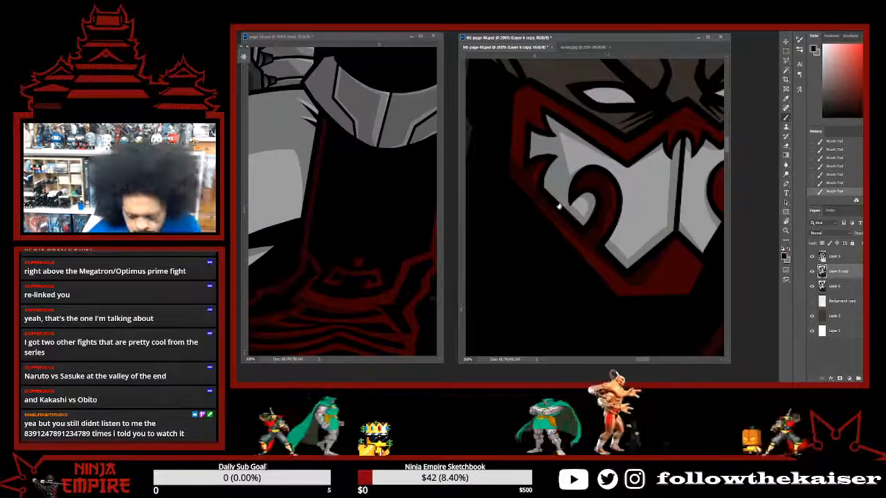
Darken the upper red trim of the mask beneath both eyes and across the nose bridge.
scroll(559, 198, "up", 3)
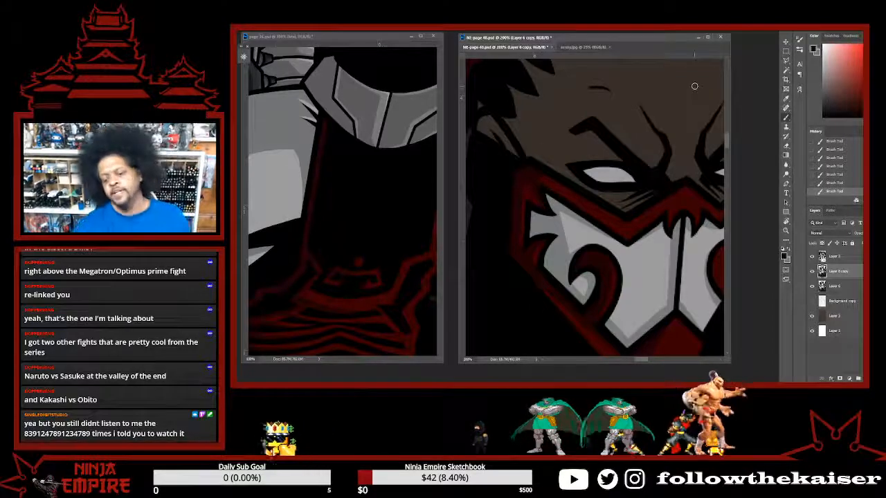
left_click_drag(694, 86, 620, 114)
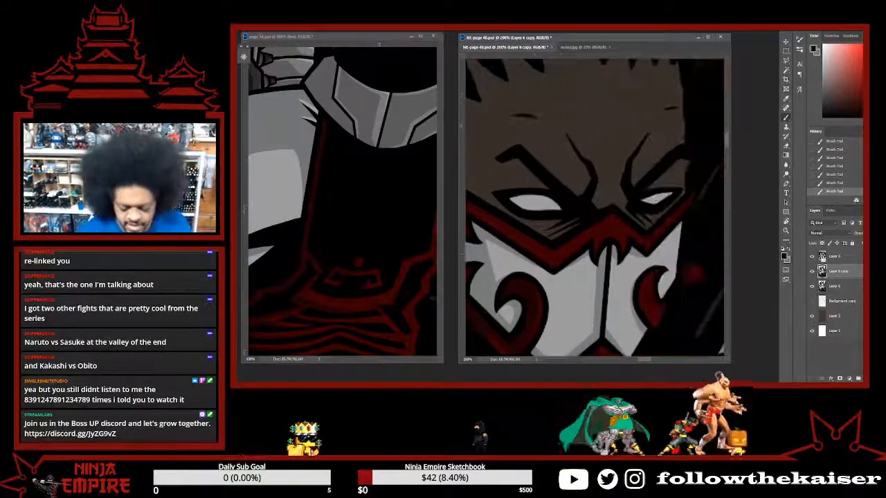
left_click_drag(504, 223, 594, 223)
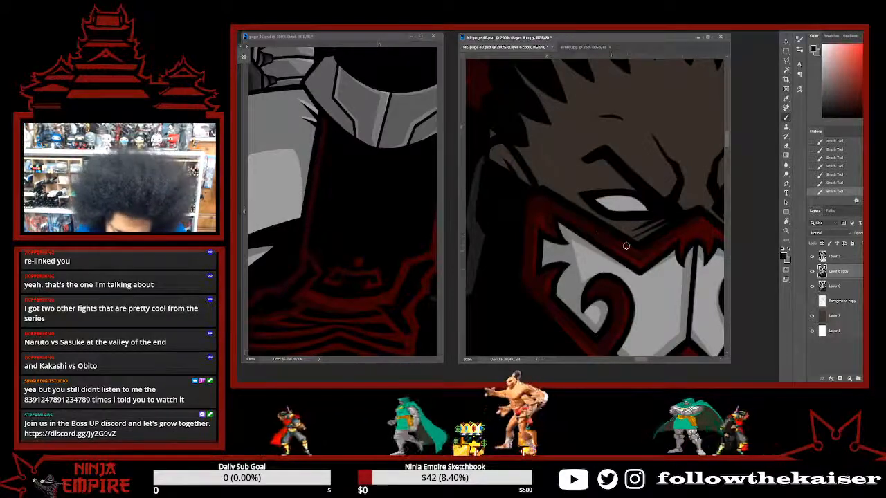
left_click_drag(641, 230, 604, 209)
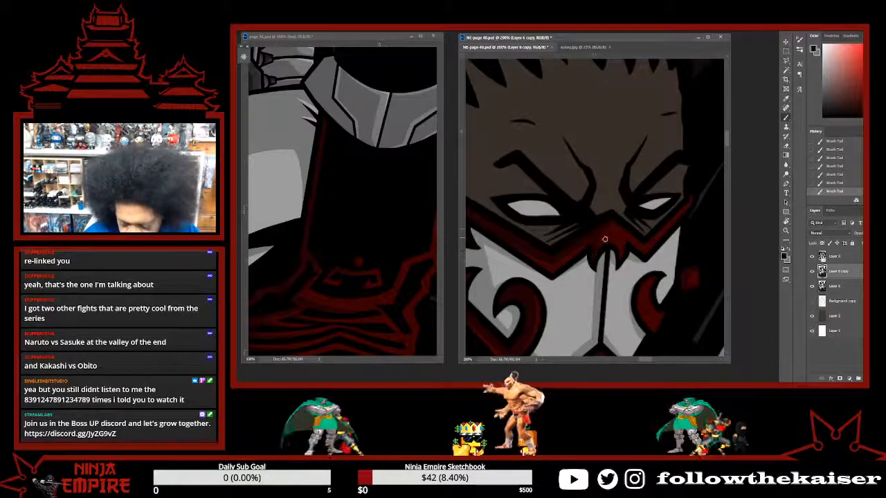
left_click_drag(633, 290, 568, 238)
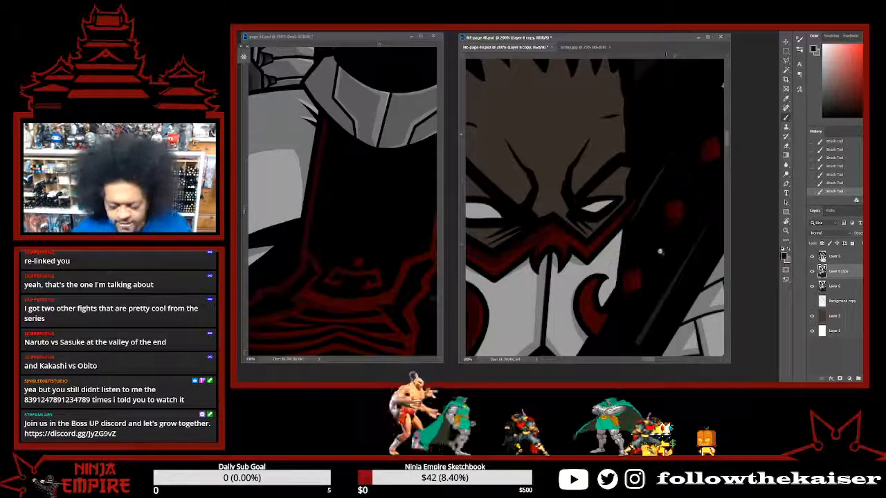
Clear the mask selection and save the comic page.
scroll(660, 251, "down", 5)
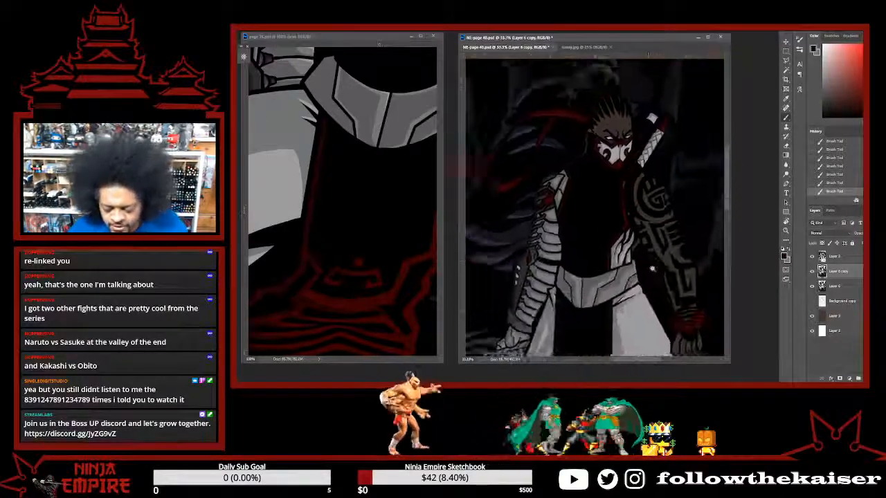
scroll(652, 268, "down", 3)
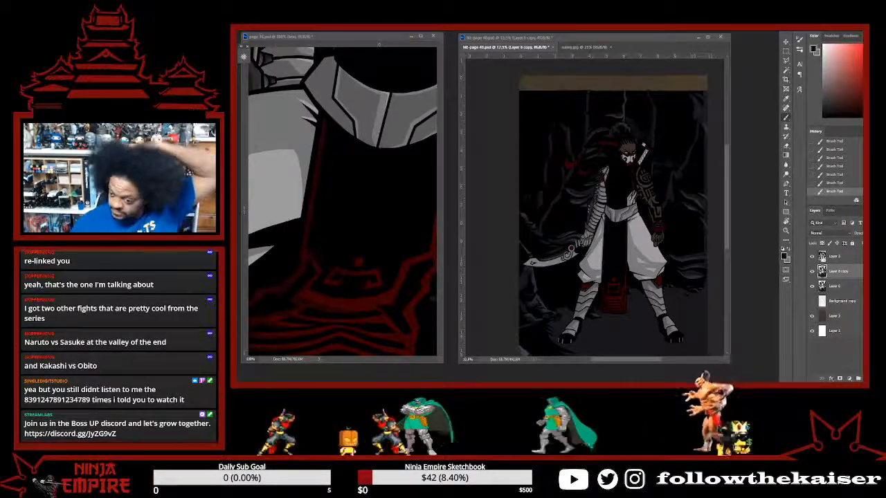
left_click(652, 251)
scroll(653, 250, "up", 3)
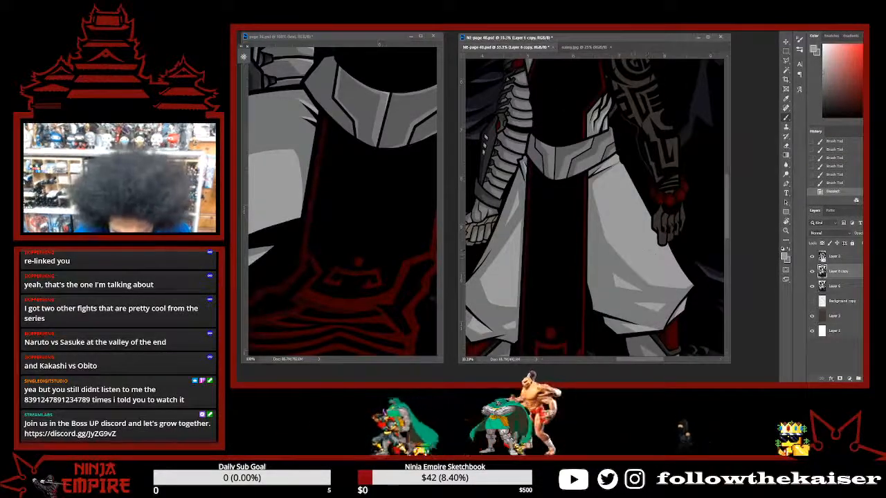
scroll(651, 253, "down", 1)
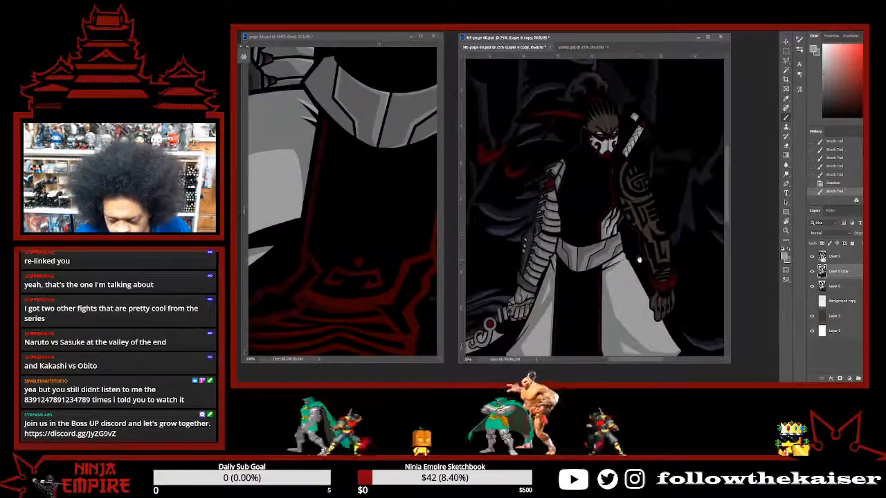
key("ctrl+s")
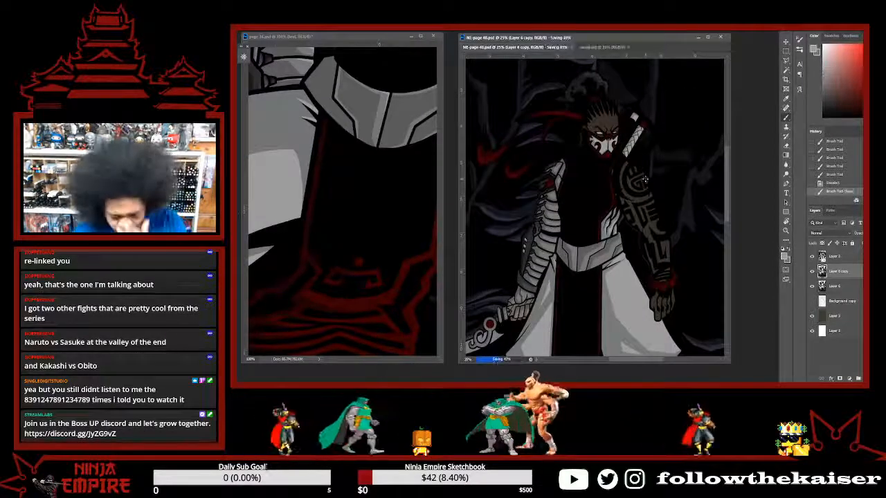
Sample the dark brown skin tone from the forehead of the face on reference page 36 as the brush colour.
scroll(612, 161, "up", 4)
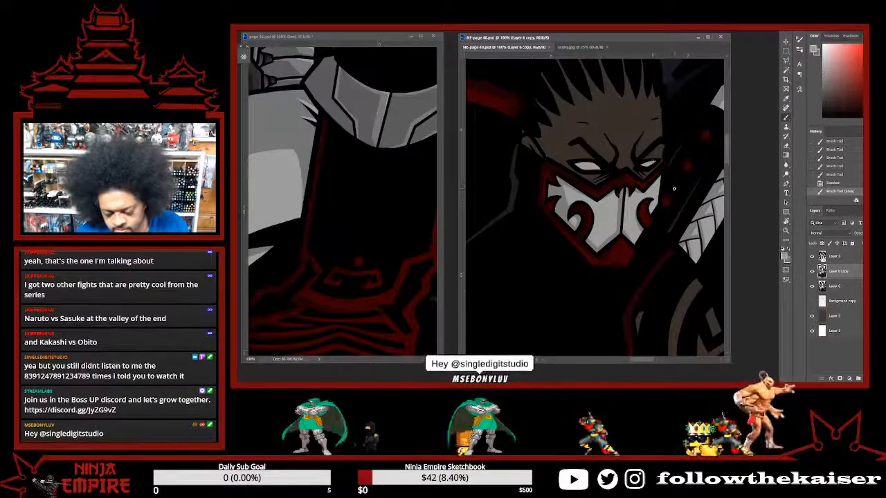
scroll(673, 188, "down", 6)
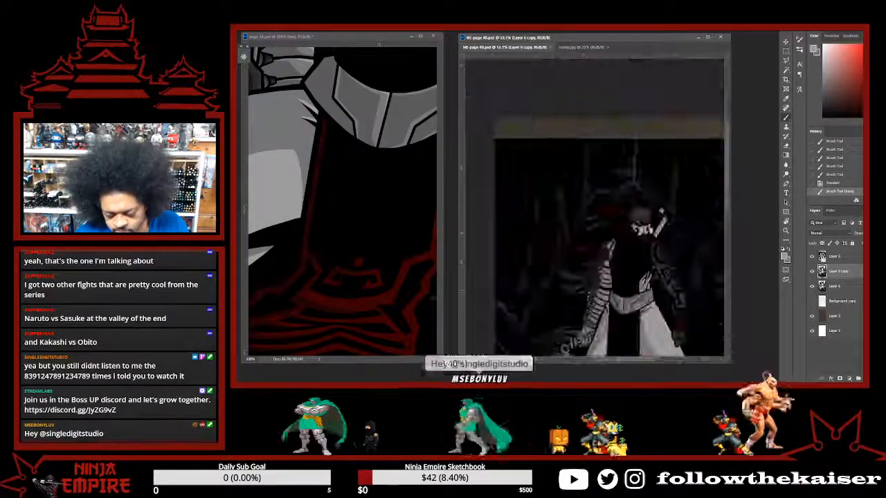
left_click(377, 226)
left_click_drag(378, 226, 384, 340)
left_click_drag(374, 87, 371, 281)
left_click_drag(378, 218, 394, 163)
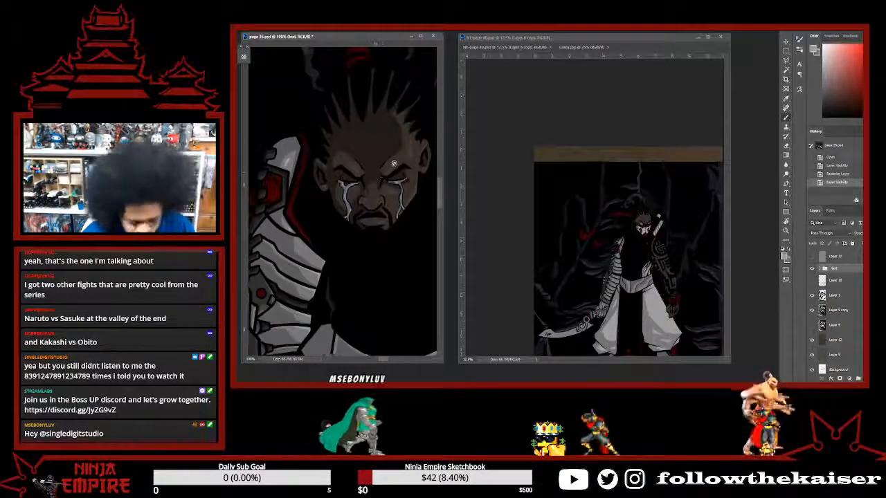
left_click(373, 146, "alt")
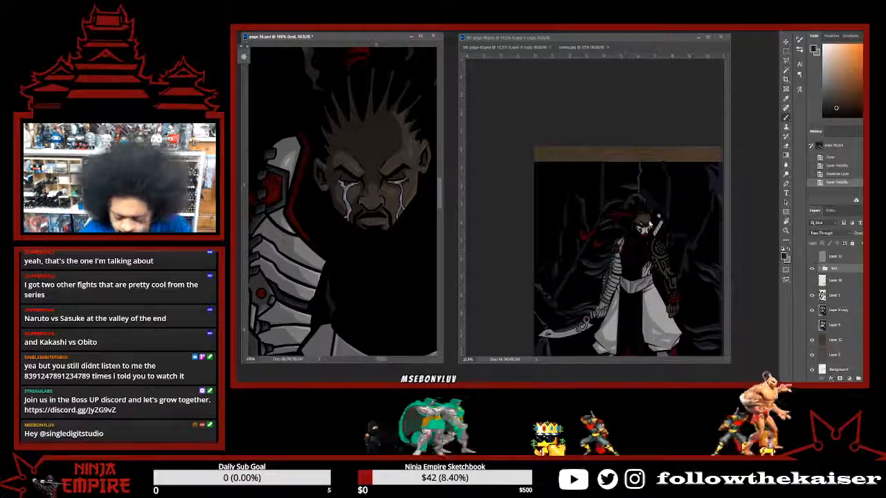
On page 40, select the ninja's facial skin with the Magic Wand, extend the selection to similar tones and hide its outline.
left_click(649, 224)
scroll(649, 224, "up", 6)
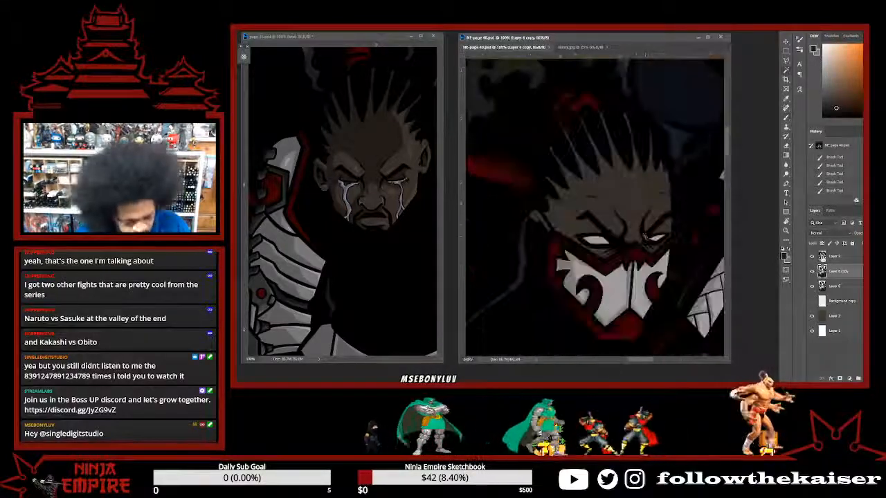
key("w")
left_click(635, 220)
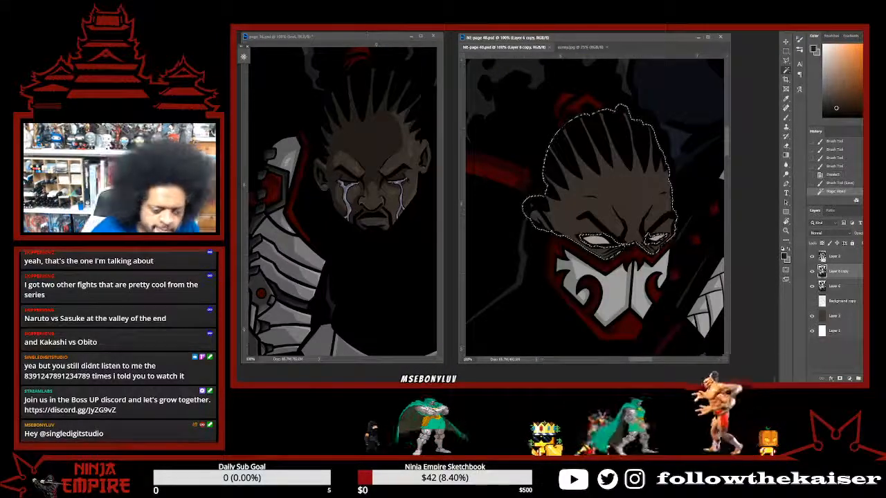
left_click(318, 28)
left_click(337, 119)
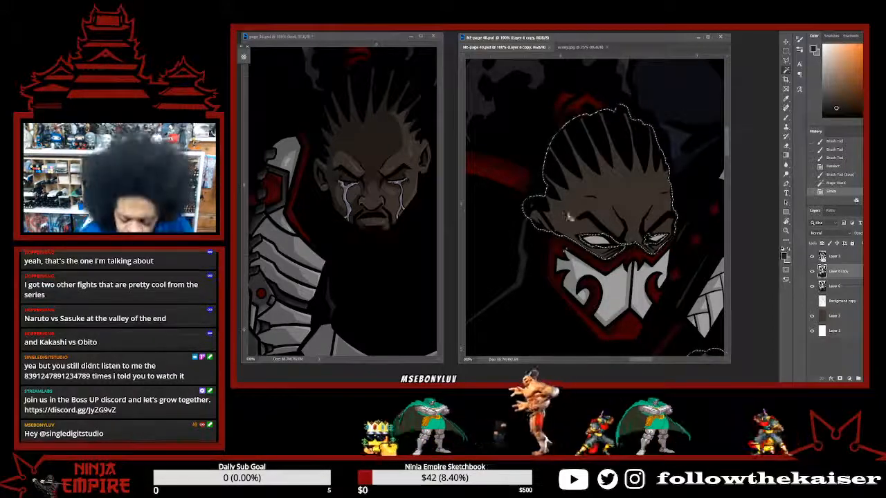
key("ctrl+d")
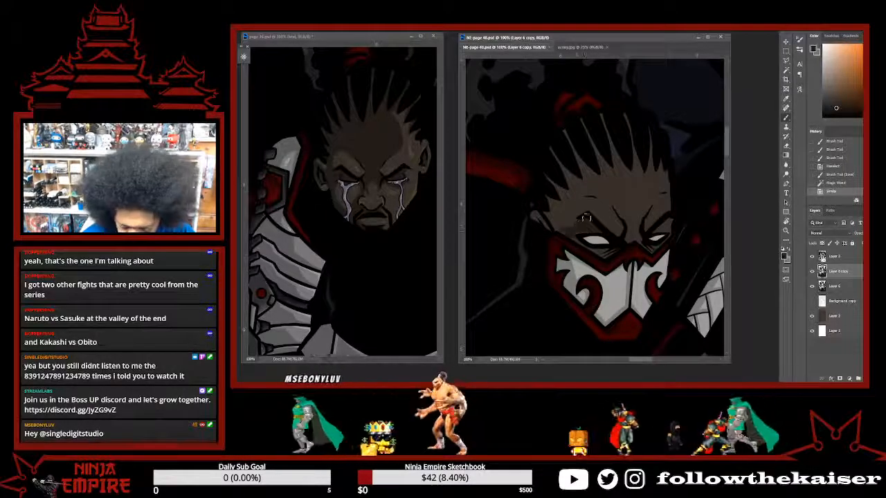
Paint dark brown shading around the ninja's eye, temple and hairline, undoing and repainting the stroke on the ear.
mouse_move(586, 218)
left_mouse_down()
mouse_move(572, 235)
mouse_move(593, 252)
left_mouse_up()
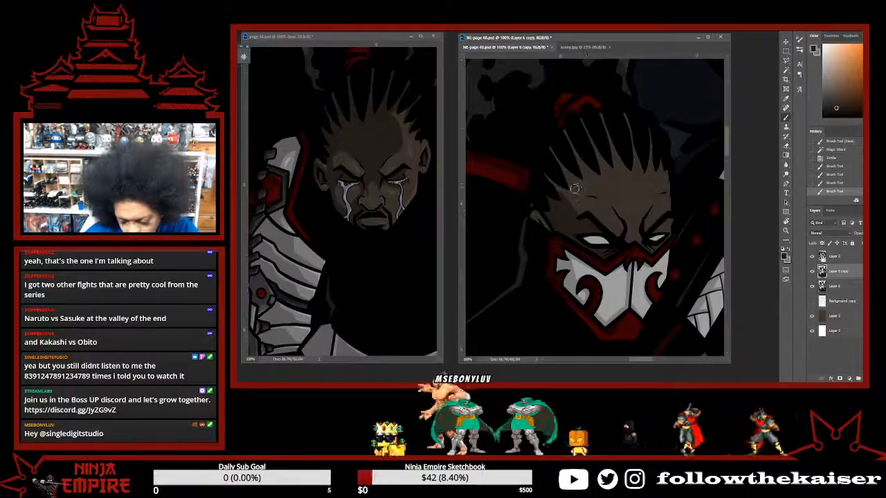
mouse_move(574, 188)
left_mouse_down()
mouse_move(593, 186)
mouse_move(566, 198)
left_mouse_up()
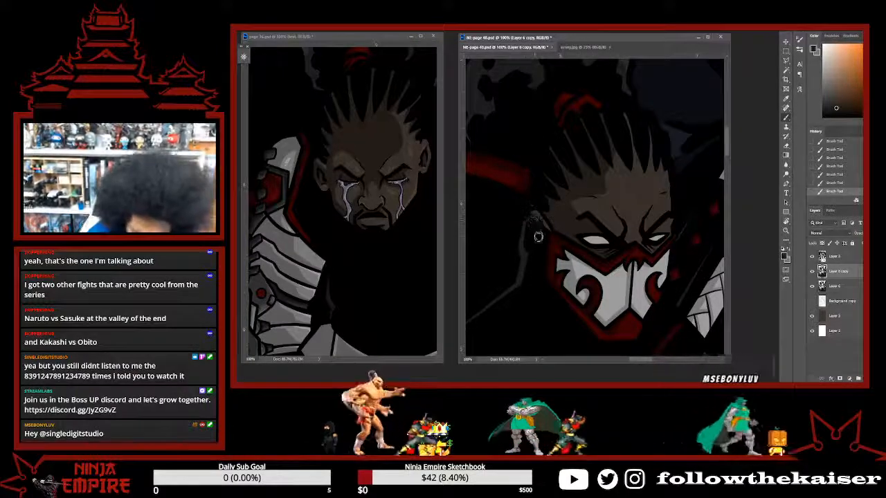
key("ctrl+z")
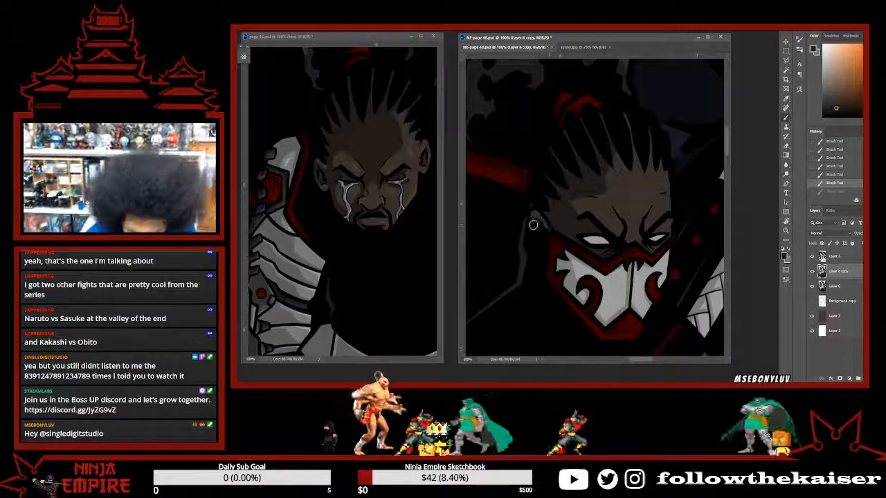
left_click_drag(532, 222, 538, 223)
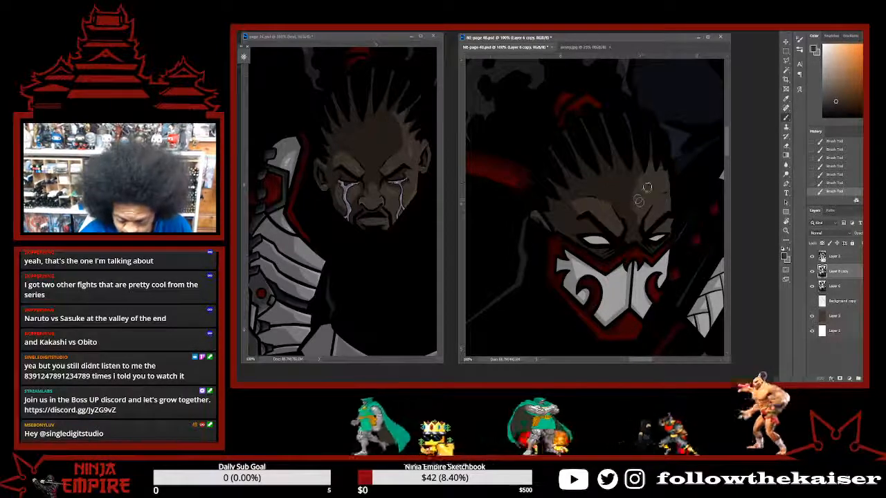
Shape the lighter patch on the ninja's forehead, sampling the light and dark skin tones alternately to refine its edge.
left_click(631, 181, "alt")
left_click_drag(642, 162, 644, 169)
left_click(649, 179, "alt")
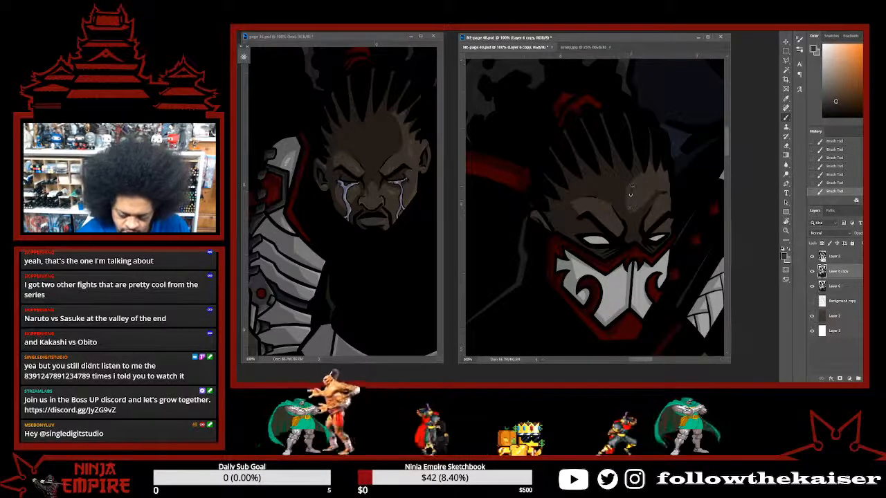
left_click(623, 194, "alt")
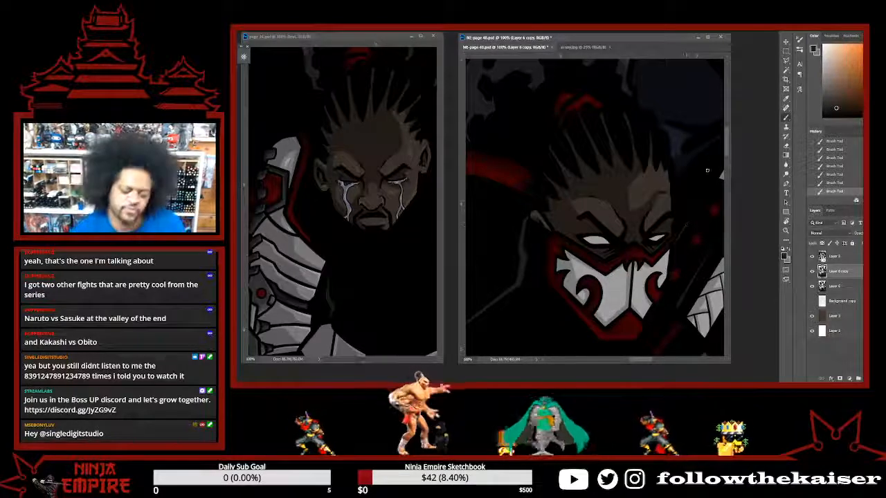
scroll(663, 237, "down", 5)
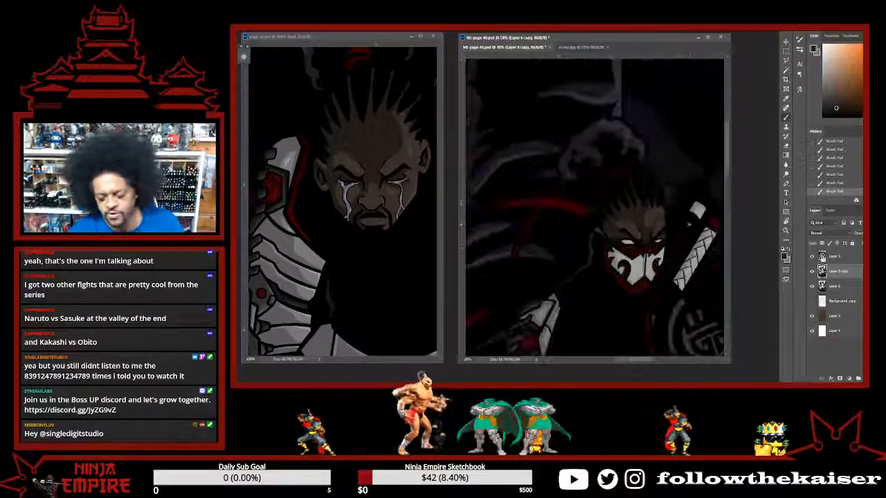
scroll(648, 227, "up", 4)
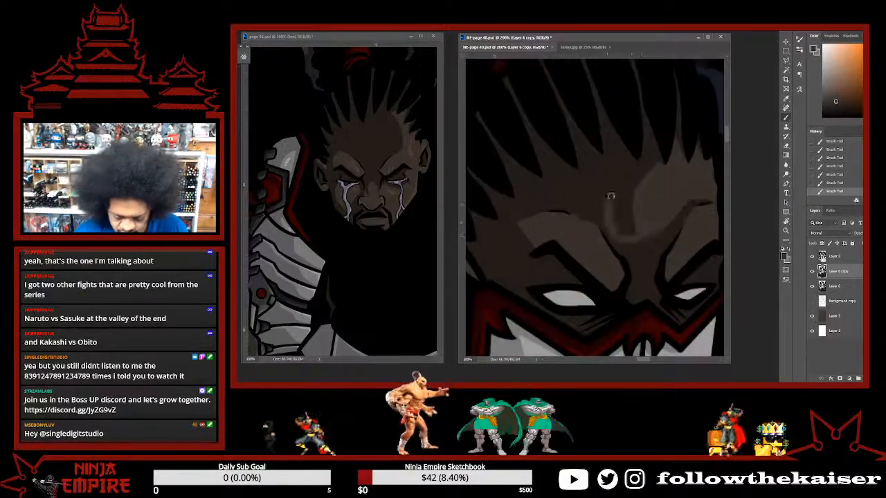
mouse_move(619, 234)
left_mouse_down()
mouse_move(645, 198)
mouse_move(640, 185)
mouse_move(621, 233)
mouse_move(668, 235)
left_mouse_up()
scroll(682, 257, "down", 2)
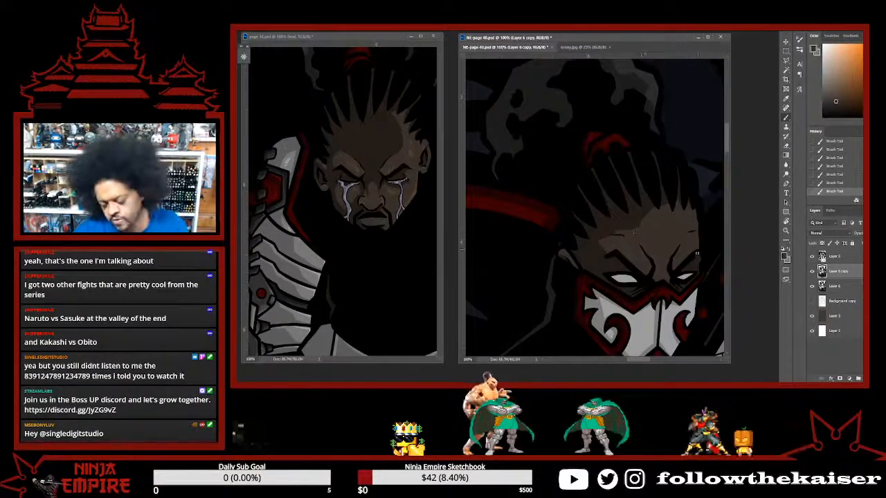
Shade the skin around the brow furrow above the ninja's far eye with sampled light and dark browns.
scroll(691, 268, "up", 5)
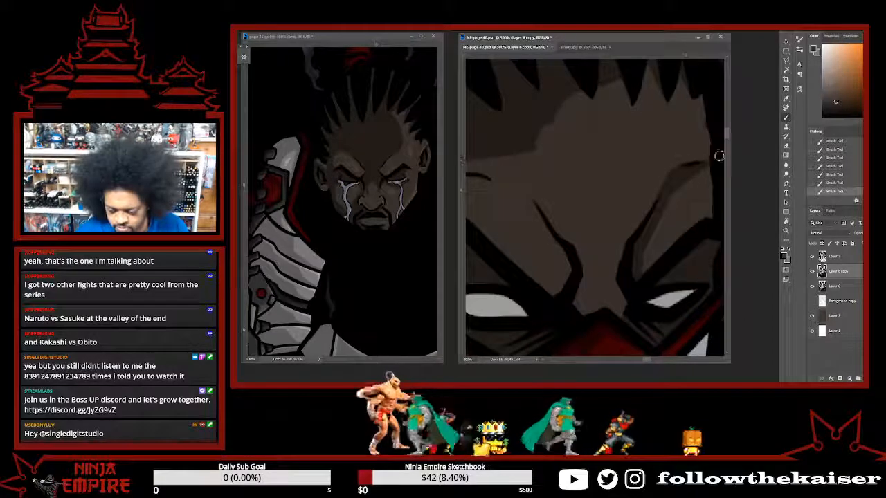
left_click(685, 174, "alt")
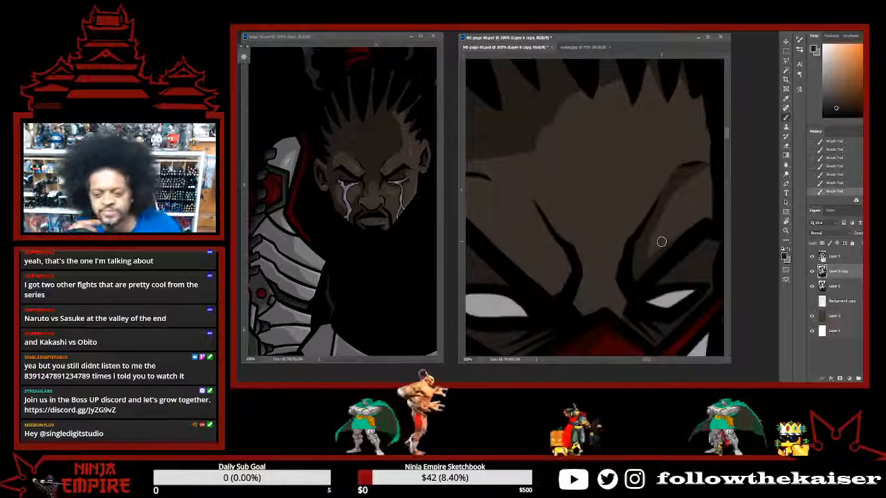
left_click(657, 237, "alt")
left_click(633, 276, "ctrl")
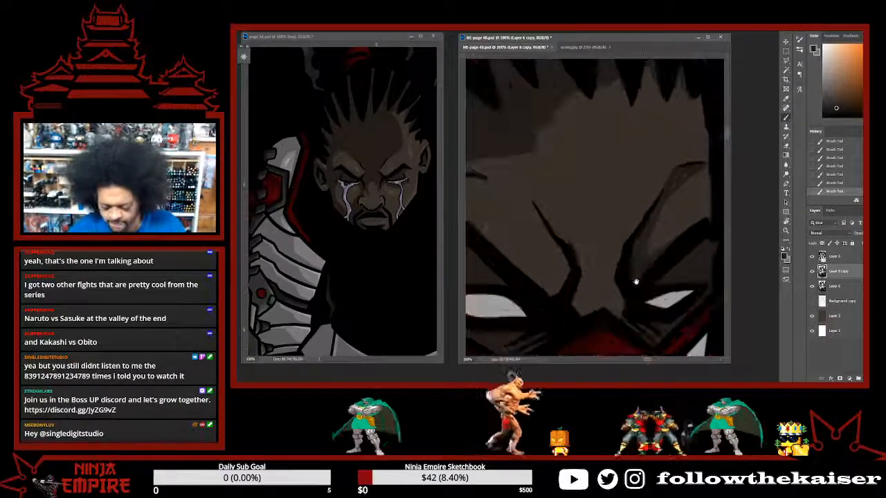
left_click_drag(634, 281, 638, 285)
left_click(642, 282, "alt")
left_click(646, 272, "alt")
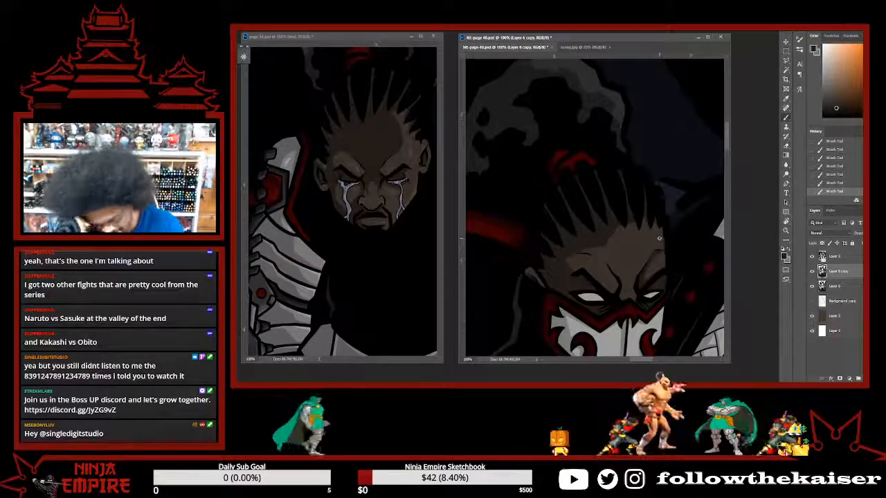
Extend the dark forehead shading down to the frown line between the brows and clean its edge with the lighter skin tone.
left_click(606, 224)
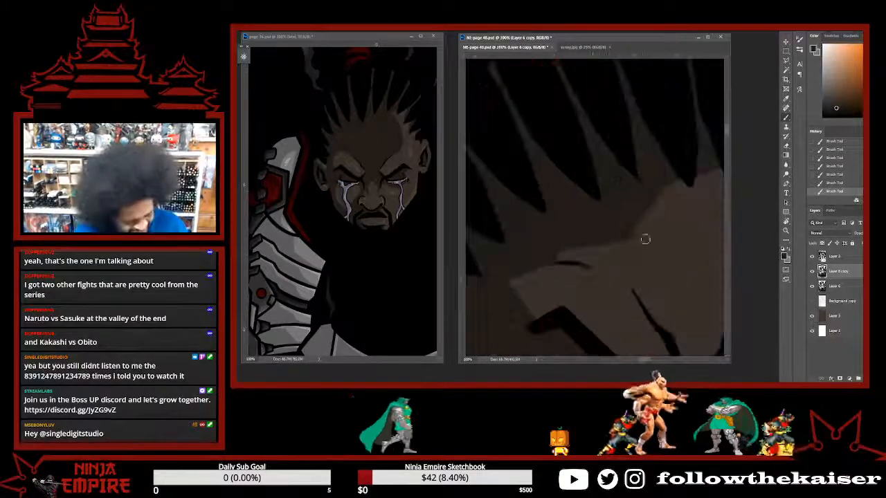
key("r")
left_click_drag(645, 239, 616, 206)
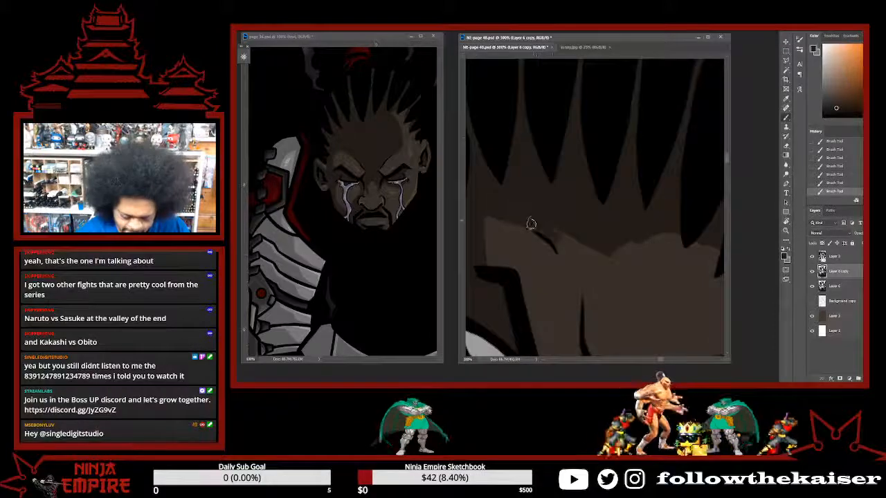
scroll(577, 228, "down", 5)
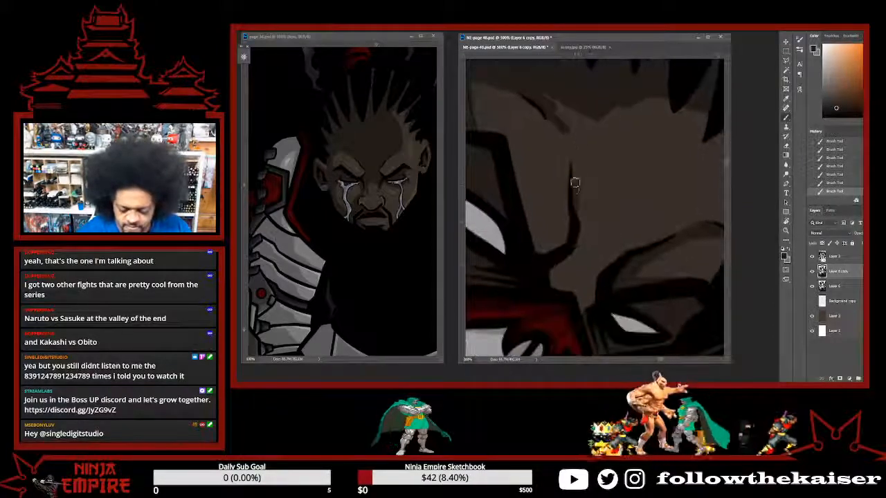
left_click_drag(592, 119, 573, 180)
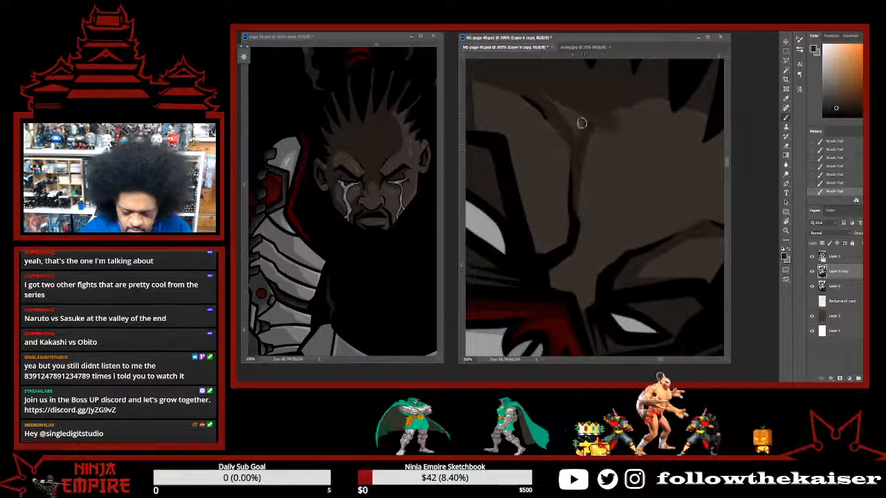
left_click(595, 191, "alt")
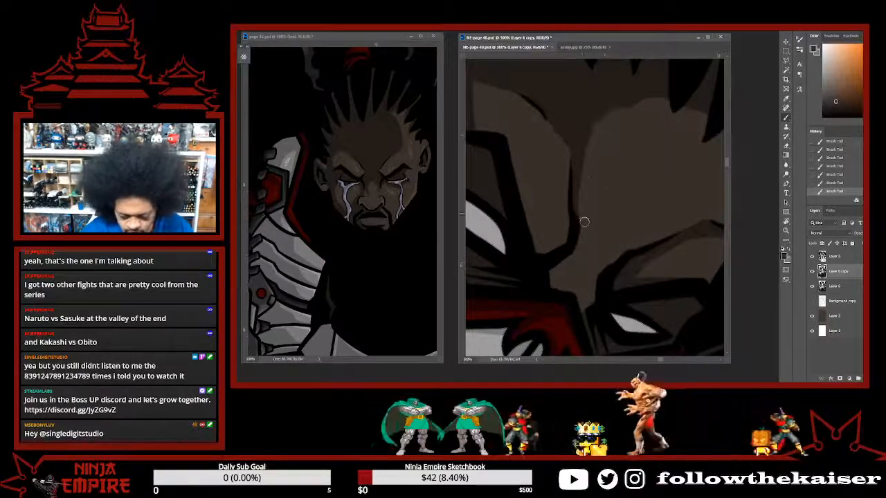
left_click(587, 157, "alt")
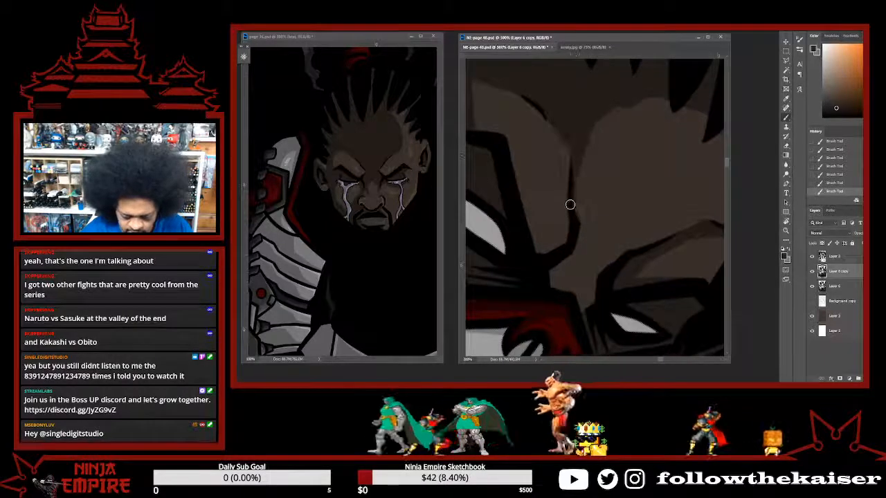
left_click(583, 246, "alt")
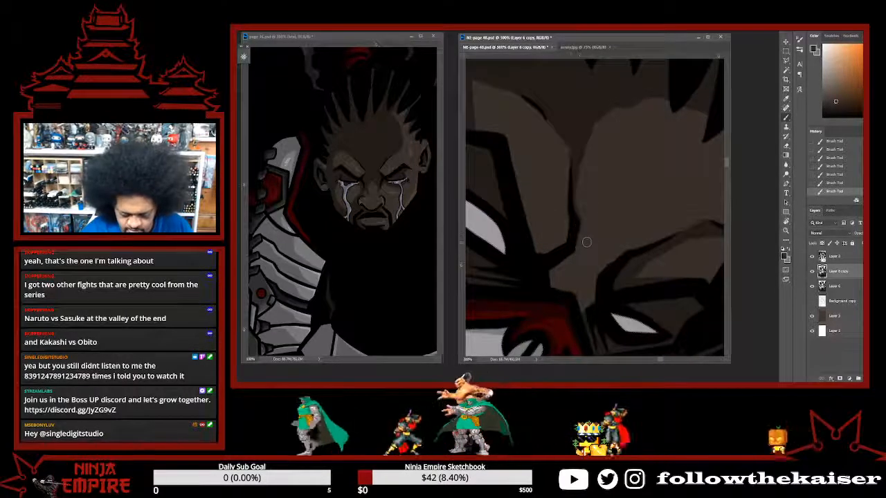
Darken the skin between the near eyebrow and its wrinkle, splitting the light patch above the brow with sampled tones.
key("ctrl+minus")
key("ctrl+minus")
key("ctrl+minus")
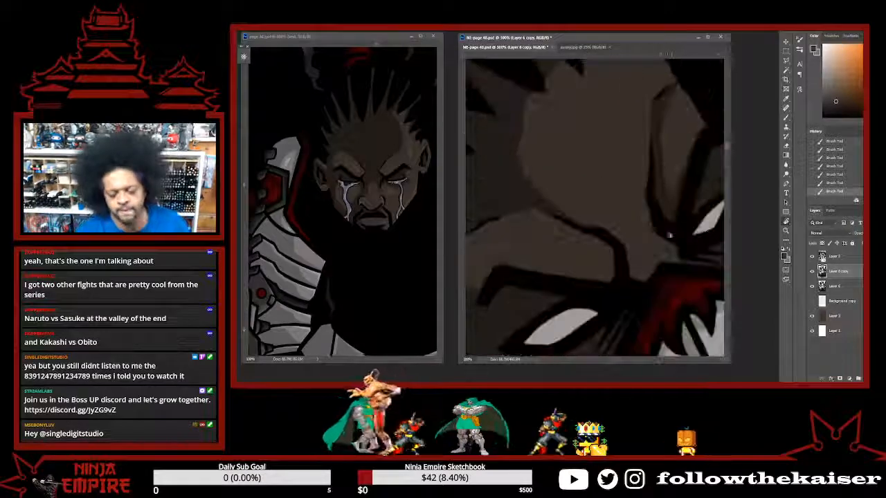
left_click_drag(701, 160, 684, 194)
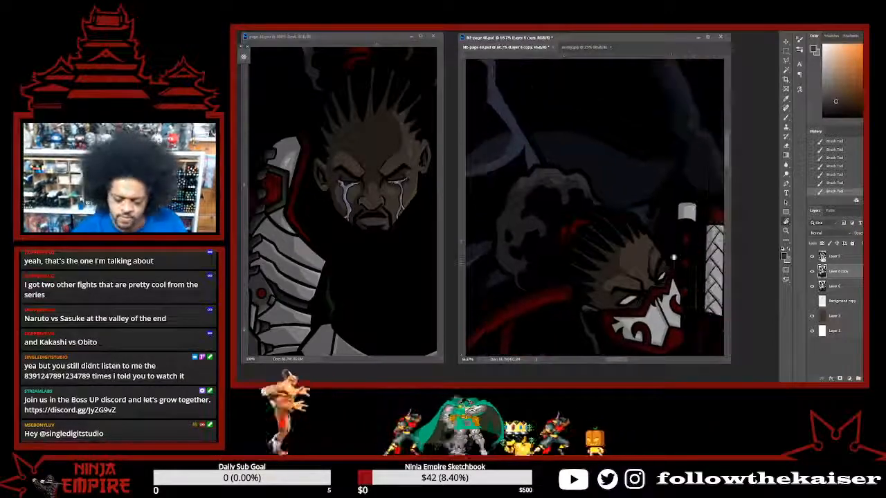
key("ctrl+plus")
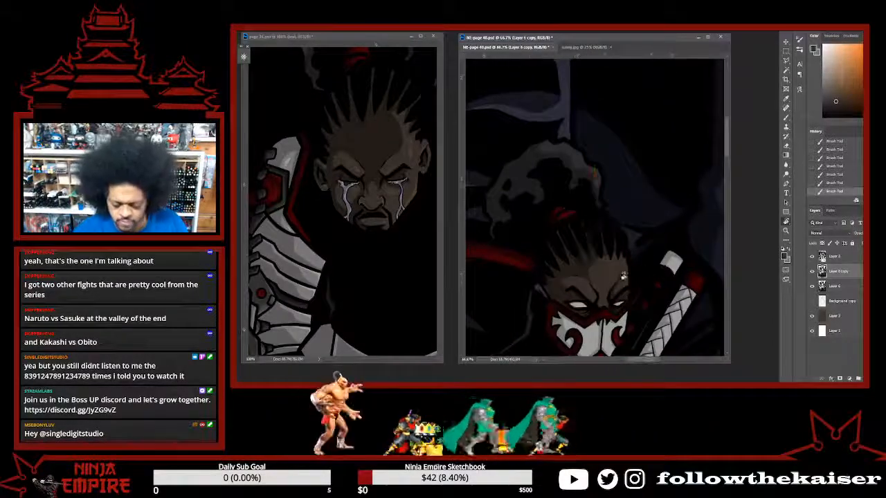
mouse_move(603, 228)
left_mouse_down()
mouse_move(603, 303)
mouse_move(621, 254)
mouse_move(603, 236)
left_mouse_up()
key("ctrl+plus")
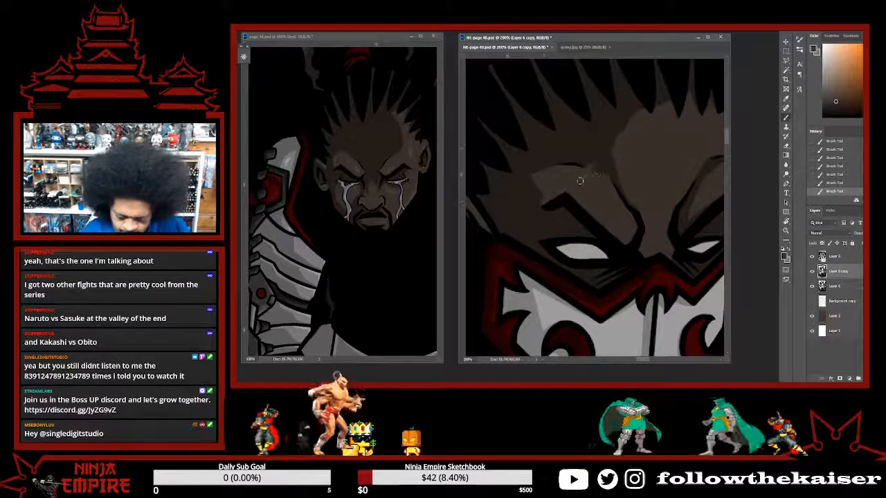
left_click(561, 190, "alt")
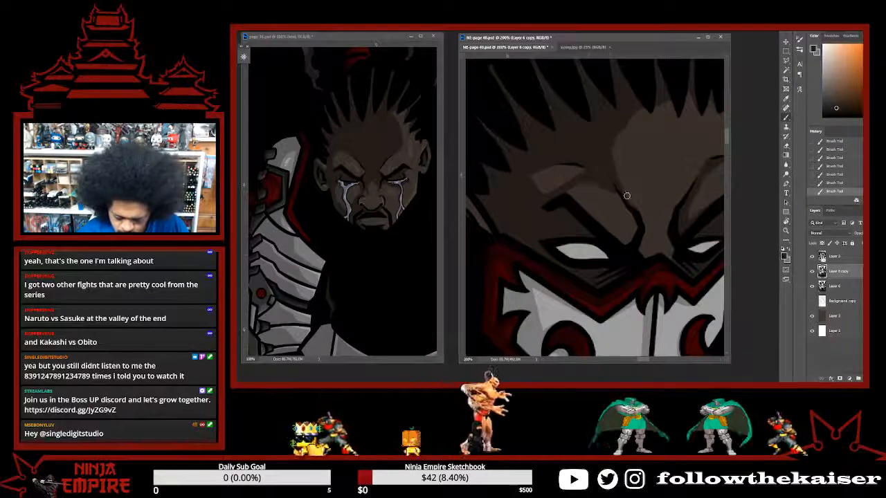
left_click(632, 176, "alt")
left_click_drag(623, 172, 633, 196)
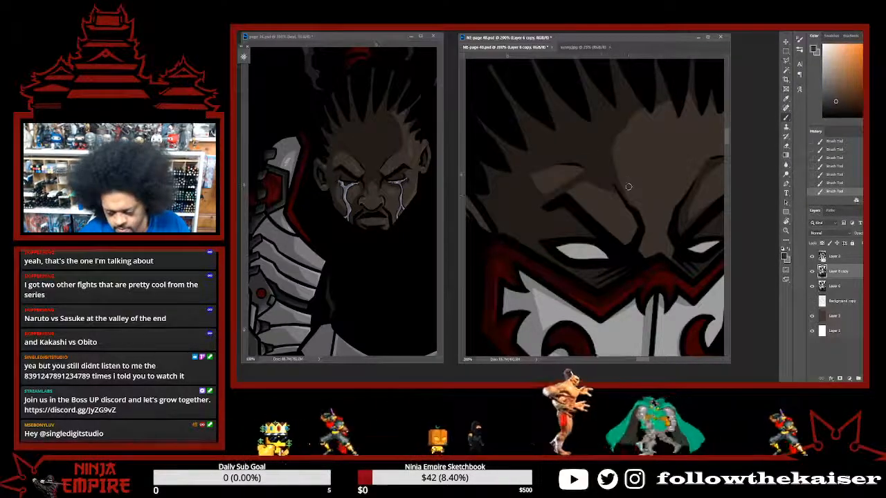
left_click(602, 170, "alt")
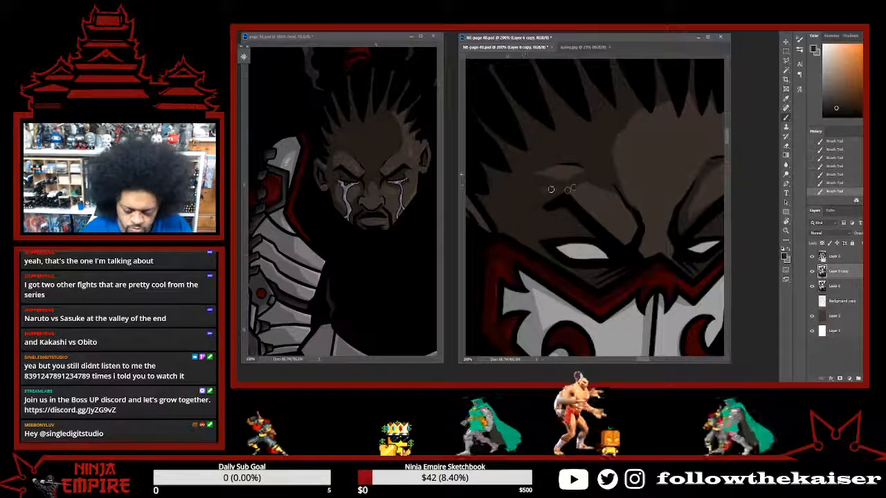
Touch up the light skin beside the near brow's frown line and the edge of the forehead highlight.
key("ctrl+minus")
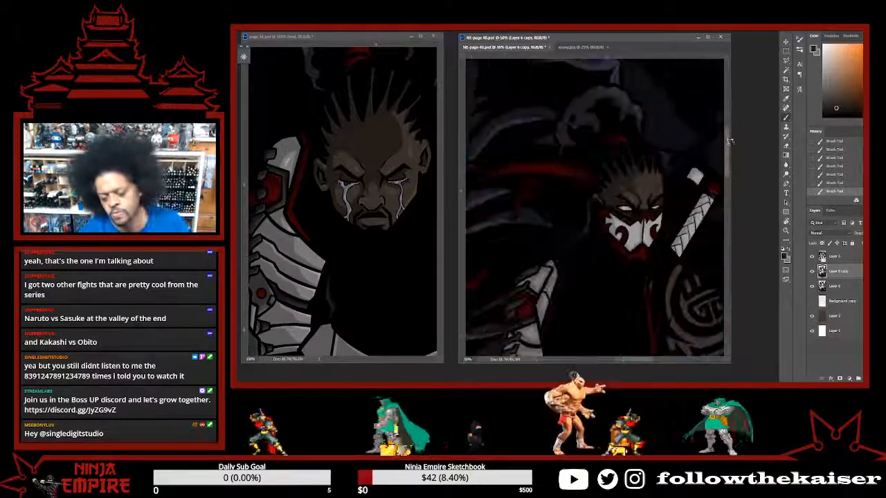
key("ctrl+plus")
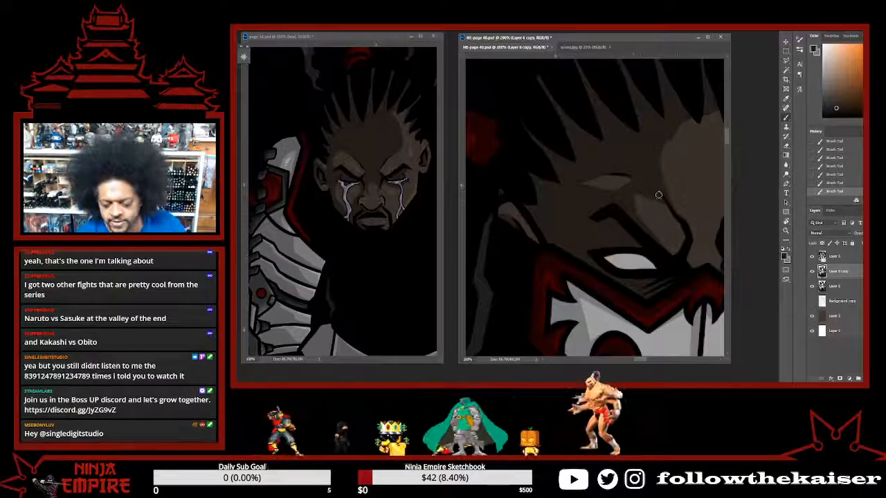
left_click(683, 204, "alt")
left_click_drag(682, 217, 673, 209)
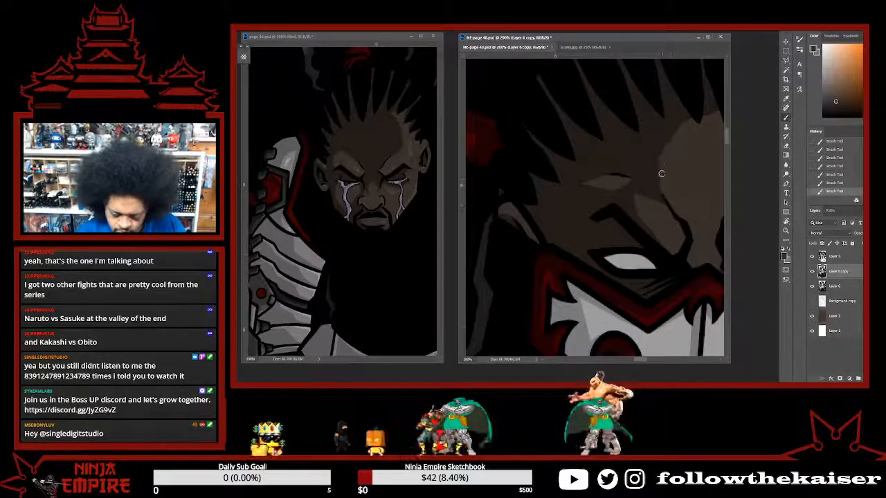
key("ctrl+minus")
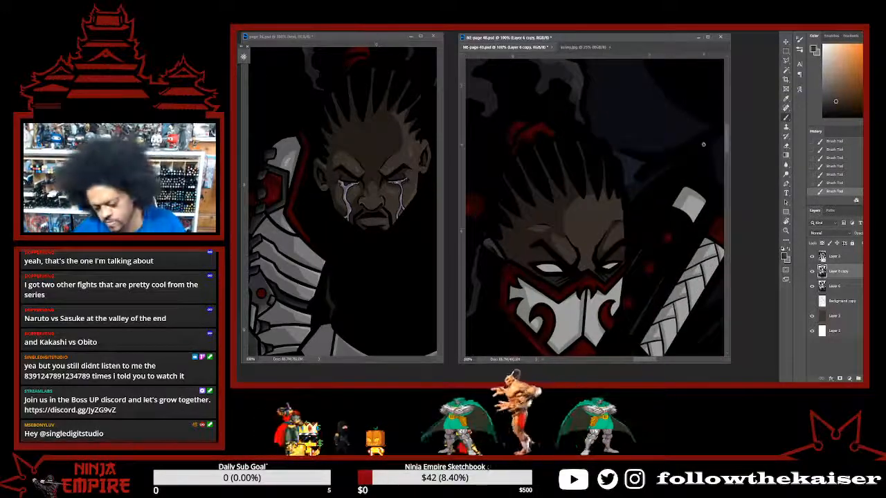
Touch up the forehead skin along the hairline, blending sampled light and dark browns between the hair spikes.
key("ctrl+plus")
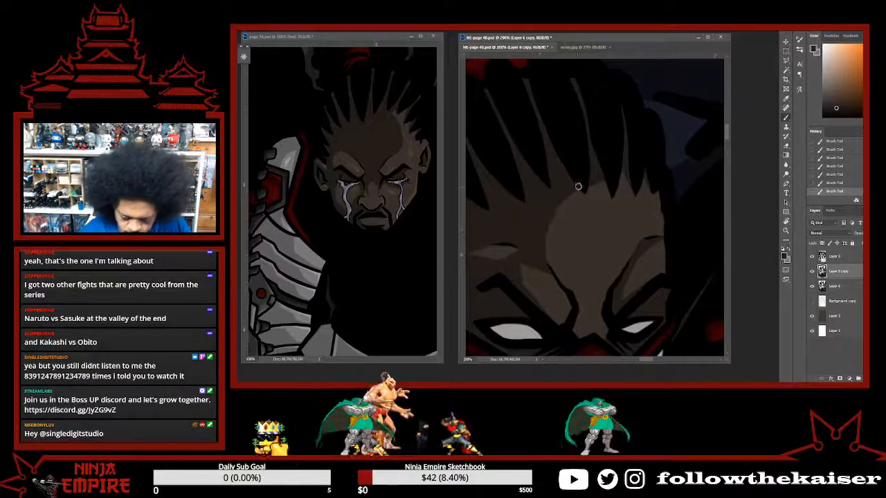
left_click(586, 205, "alt")
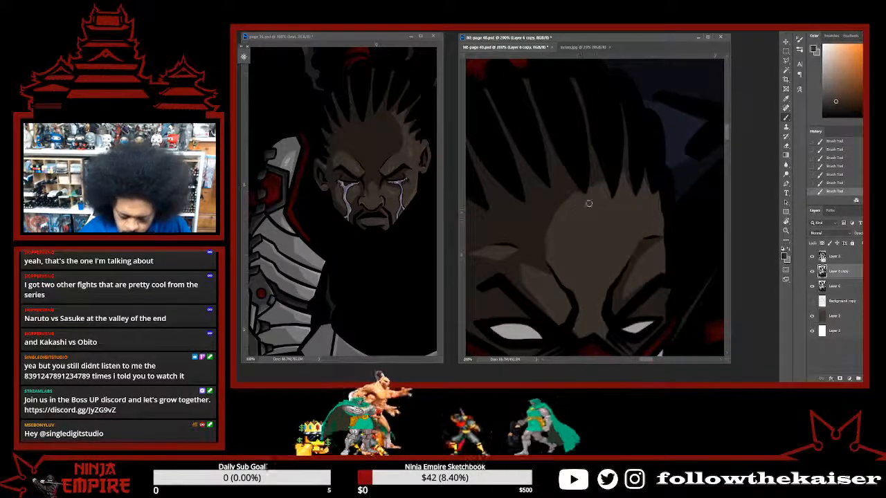
left_click(551, 258, "alt")
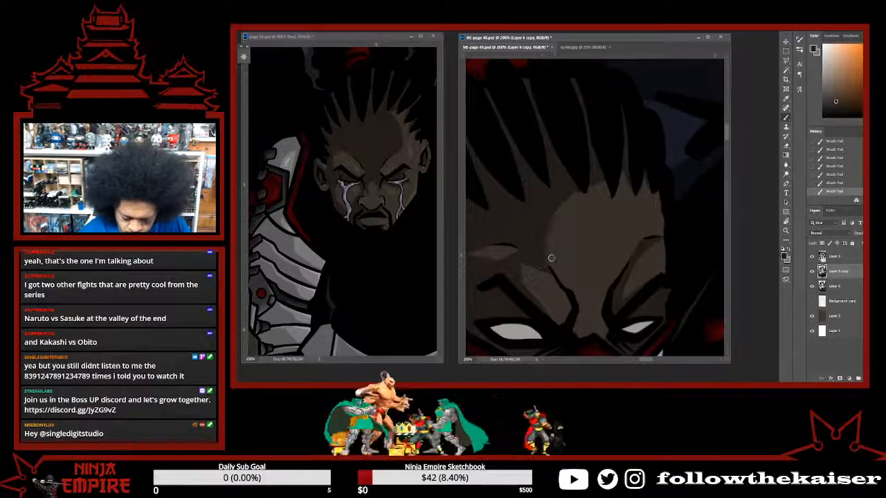
left_click(600, 173, "alt")
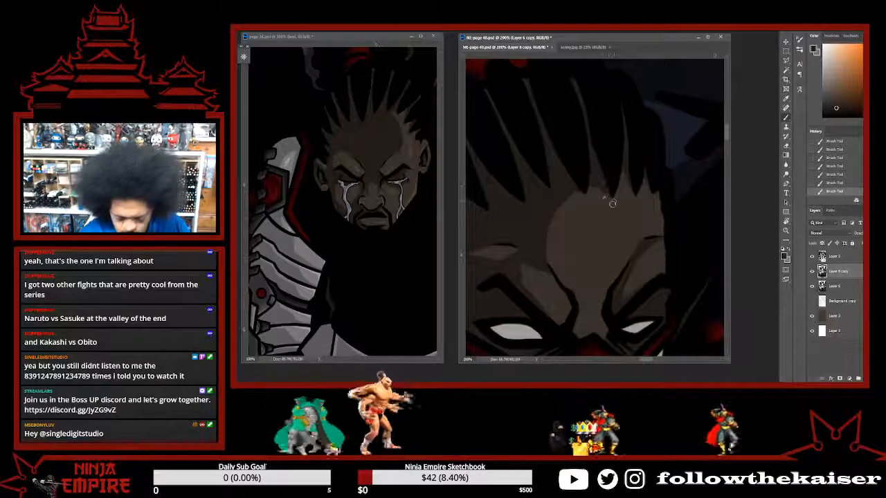
left_click(630, 166, "alt")
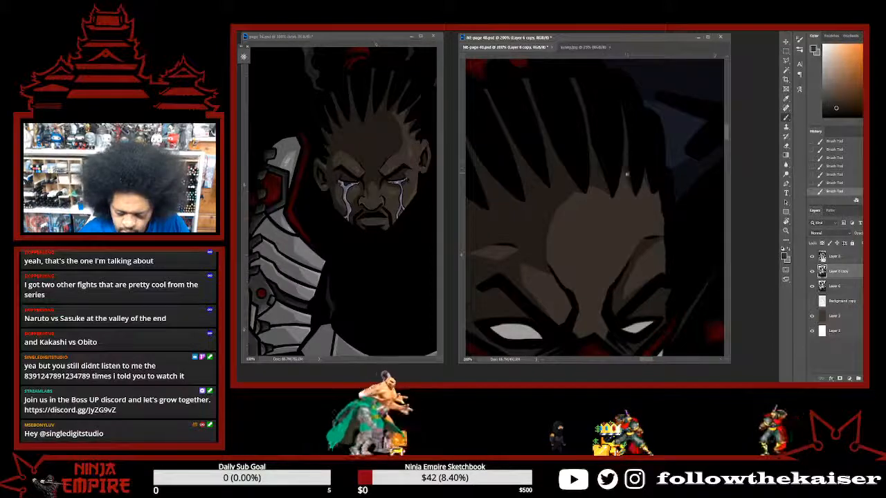
left_click(630, 184, "alt")
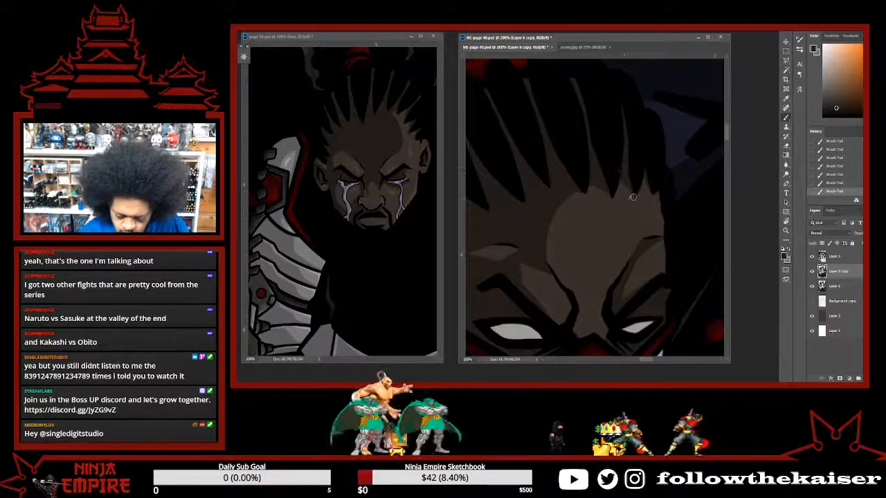
left_click(626, 190, "alt")
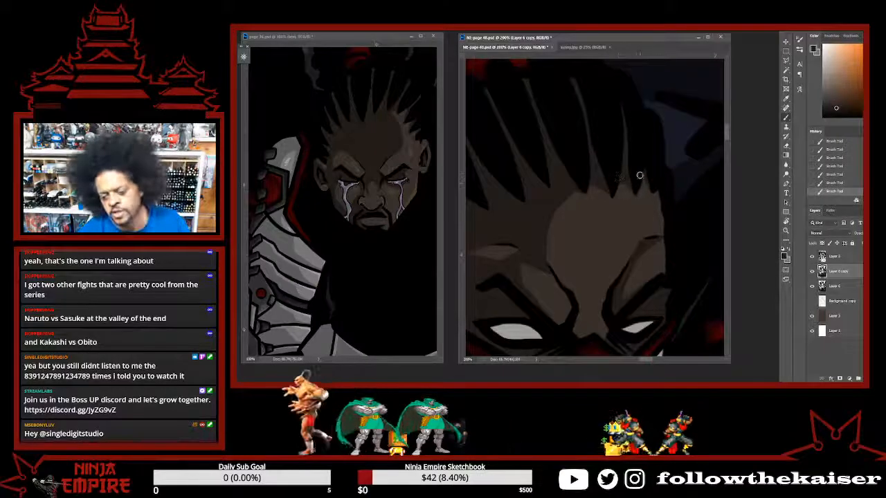
Outline the head's far edge beside the forehead with the Polygonal Lasso and clean up the skin boundary with the Brush.
left_click(660, 200, "alt")
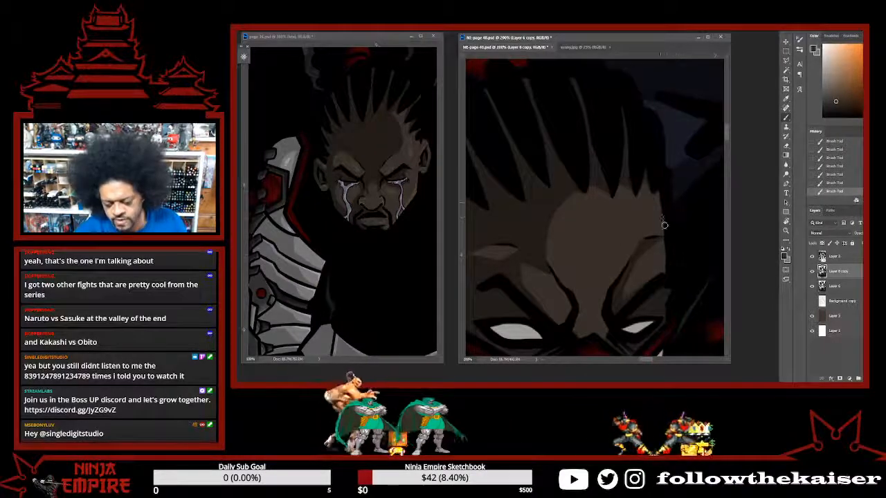
key("l")
left_click(666, 198)
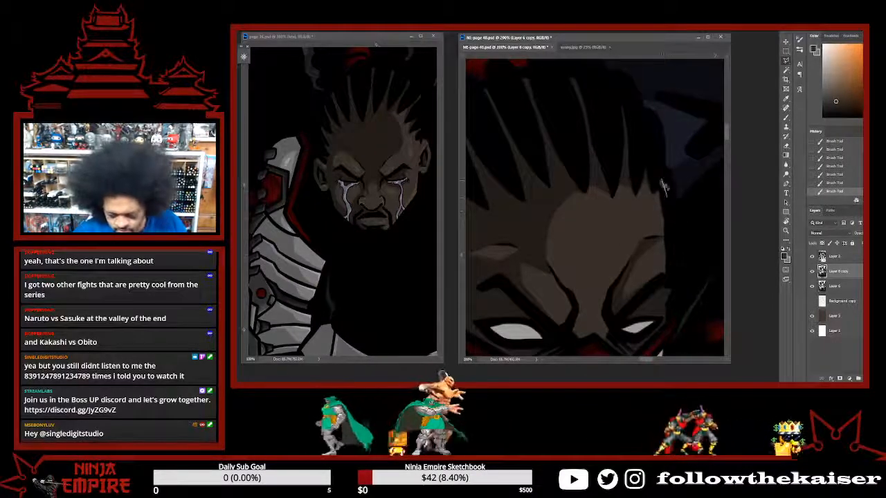
left_click(662, 182)
double_click(680, 240)
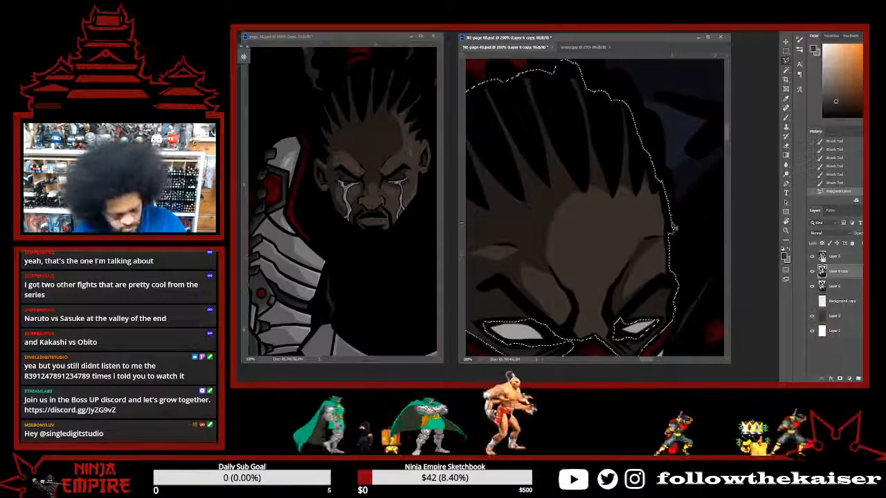
key("ctrl+h")
key("b")
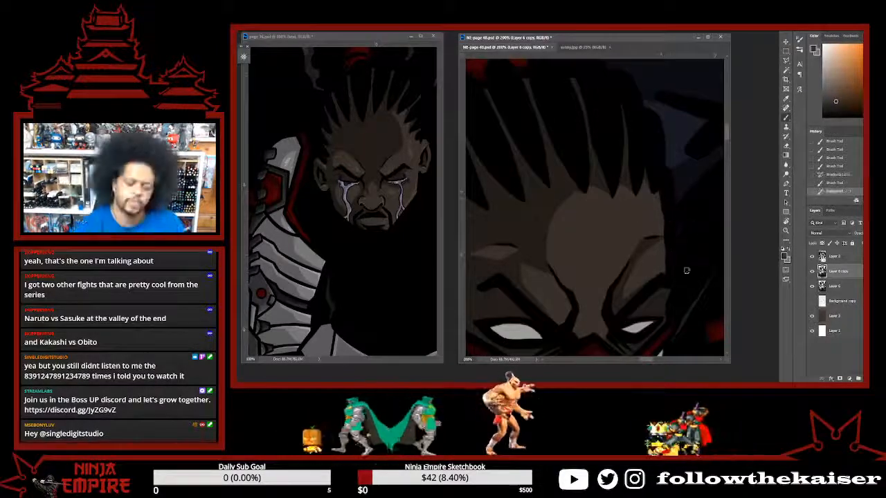
Darken the skin on the nose bridge between the eyes, just above the red mask, with the dark brown.
key("ctrl+minus")
key("ctrl+minus")
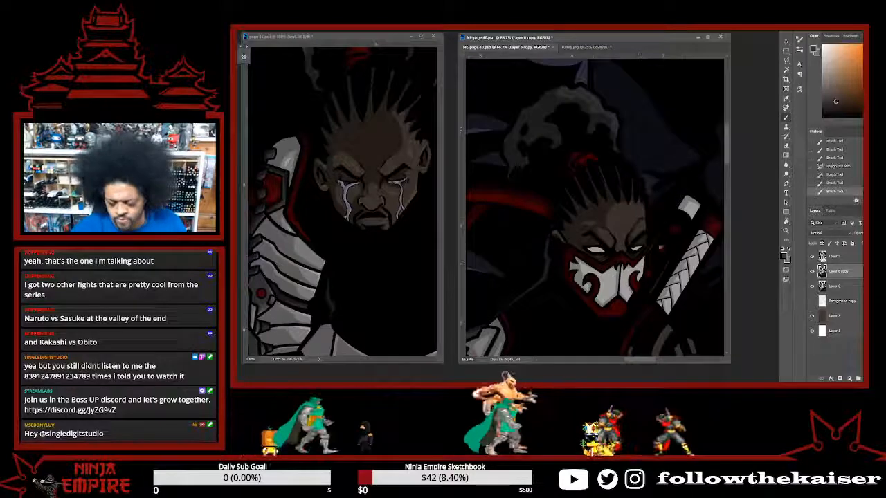
scroll(625, 248, "up", 3)
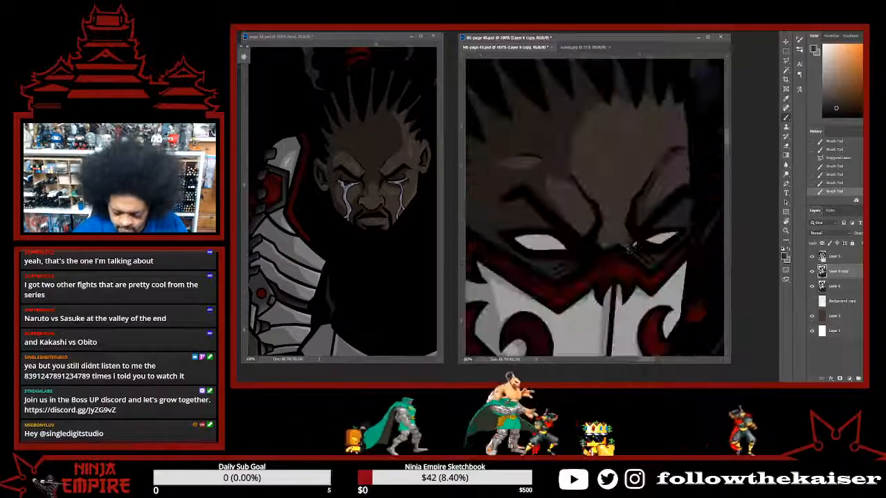
scroll(630, 247, "down", 1)
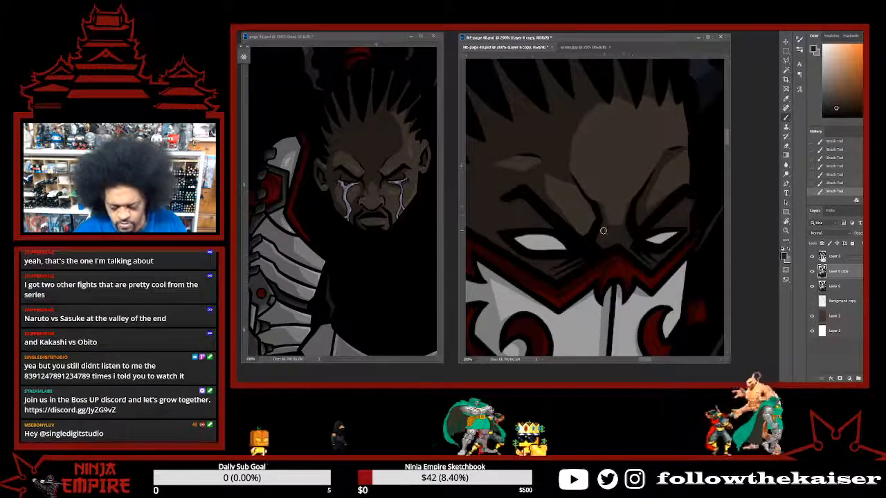
key("ctrl+minus")
key("ctrl+minus")
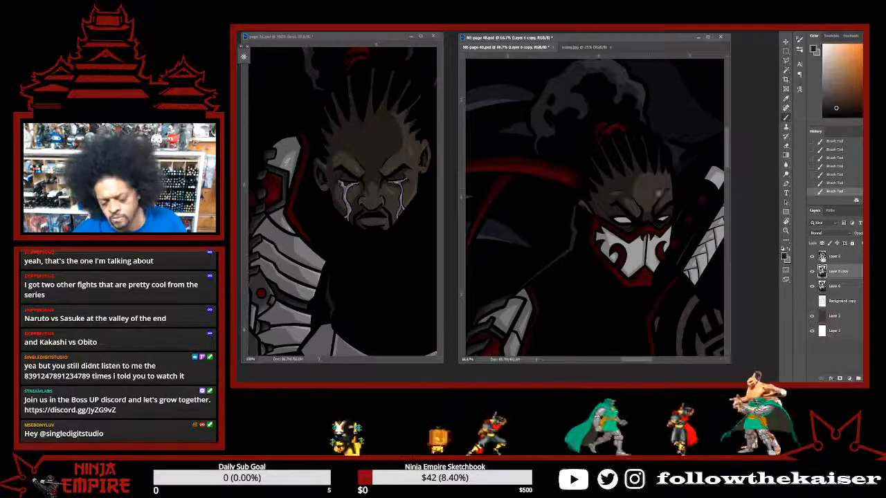
Refine the shading between the inner brows, shaping the lower end of the forehead highlight with sampled light and dark browns.
scroll(661, 194, "up", 2)
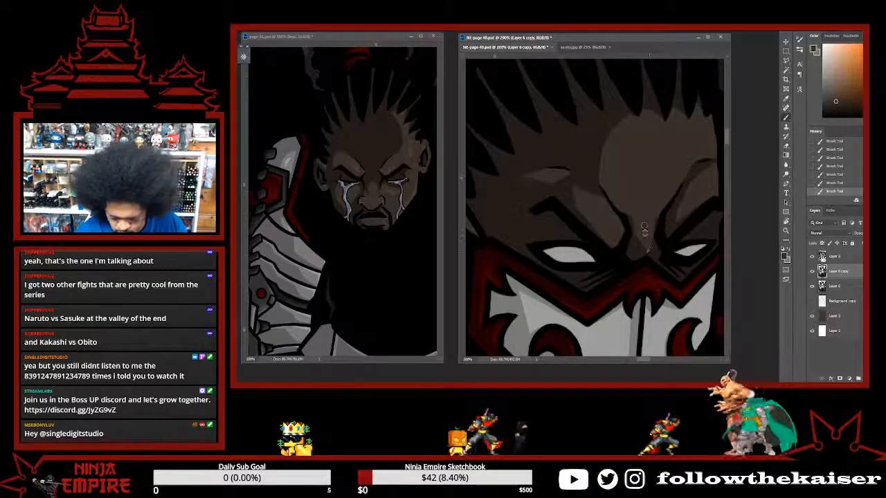
left_click(633, 234, "alt")
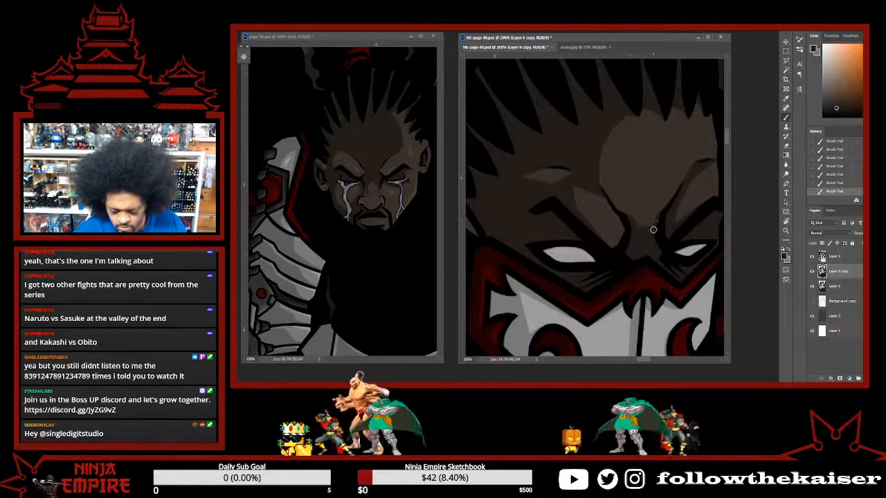
left_click(696, 202, "alt")
left_click(696, 201, "alt")
left_click(696, 201, "alt")
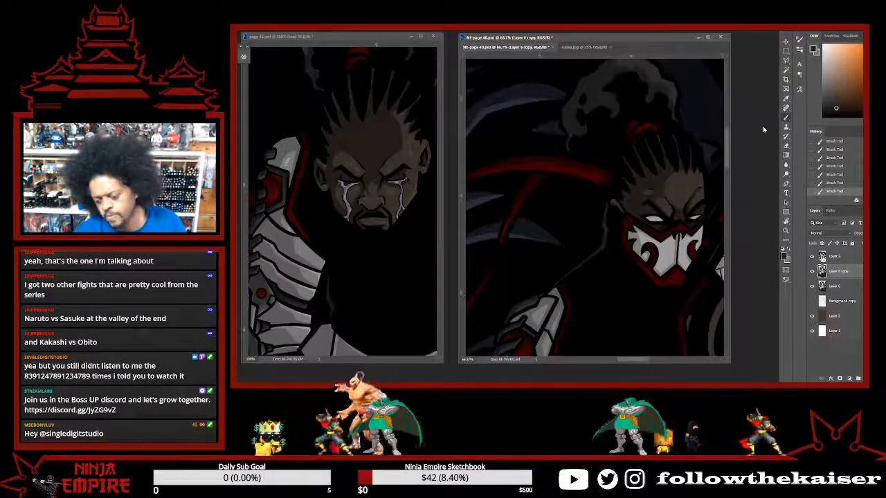
Examine the shaded face within the full-figure page and compare the overall tones with the full page 36 reference.
scroll(670, 185, "up", 3)
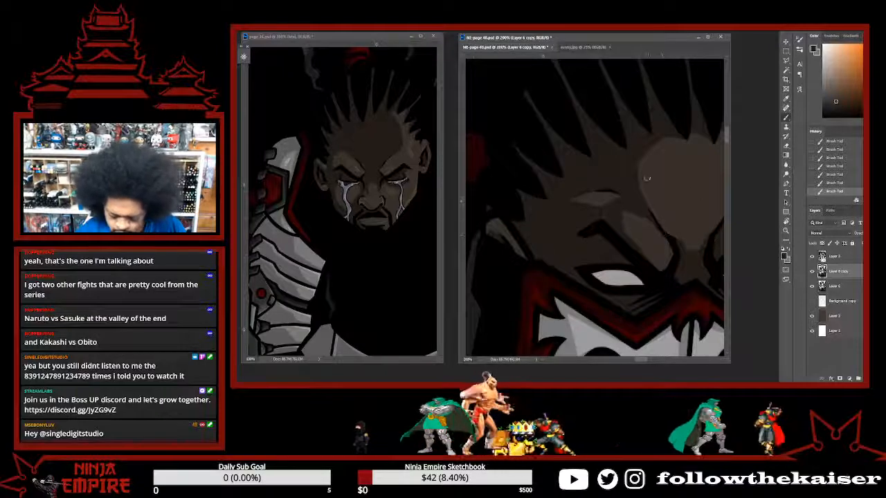
scroll(692, 261, "down", 2)
scroll(723, 301, "down", 2)
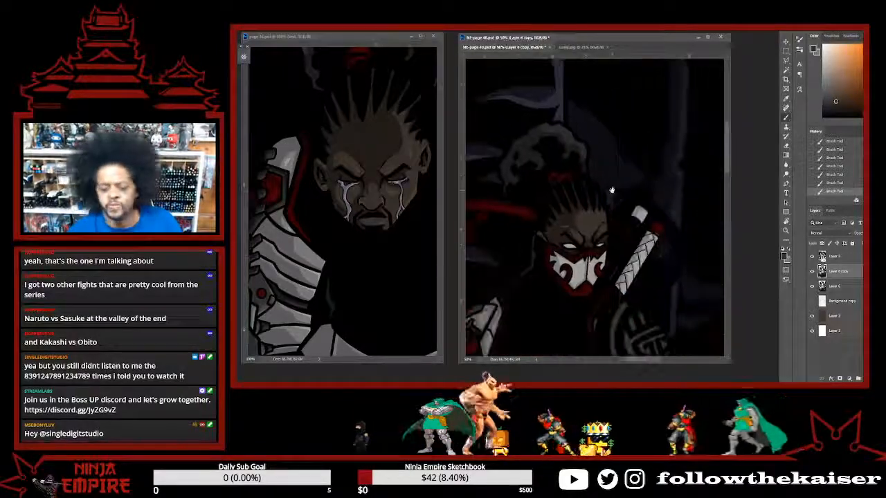
scroll(676, 202, "up", 1)
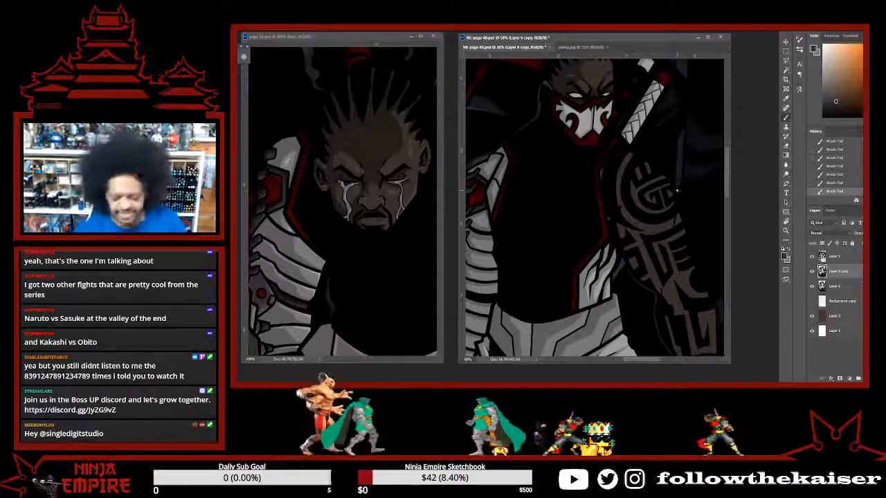
scroll(663, 265, "down", 4)
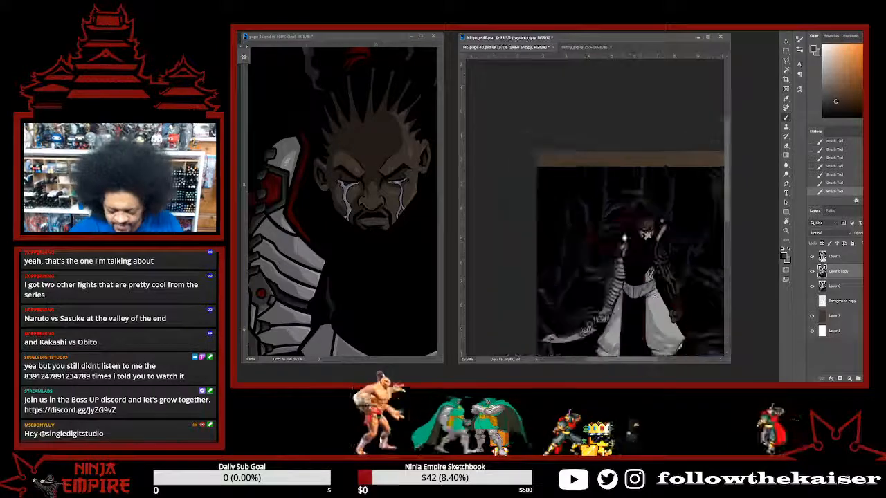
left_click_drag(692, 354, 662, 260)
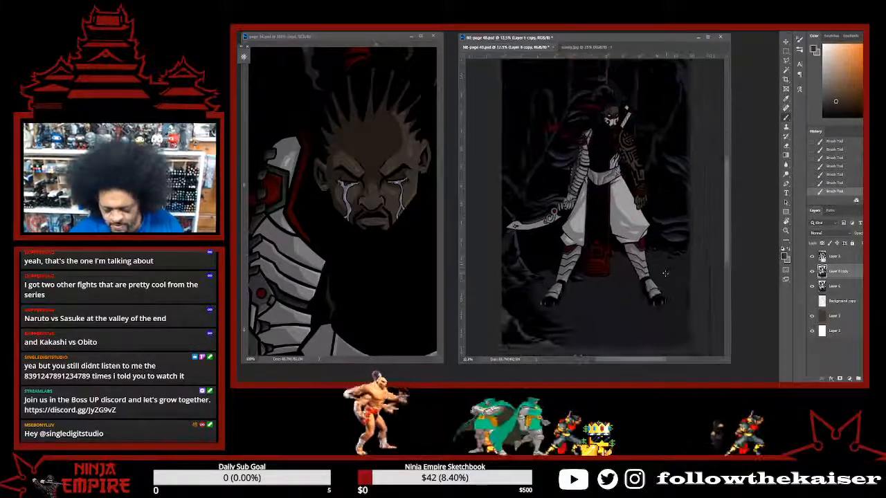
left_click(390, 269)
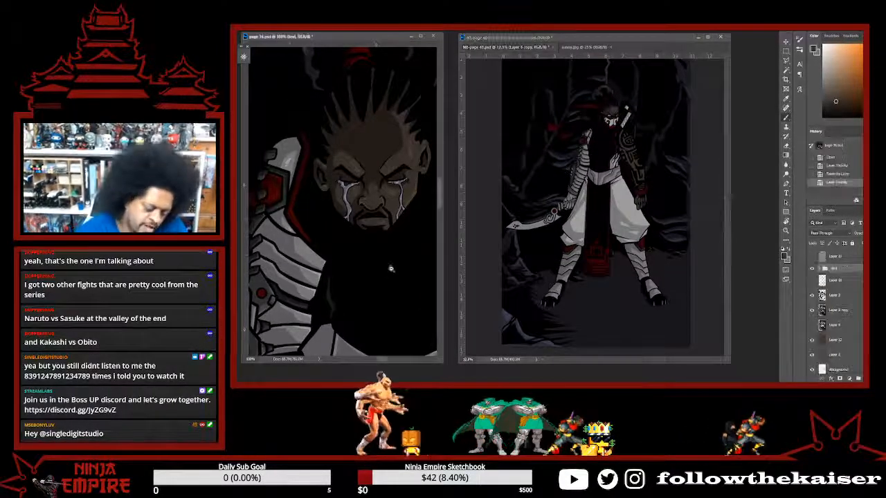
scroll(390, 268, "down", 5)
scroll(390, 269, "down", 3)
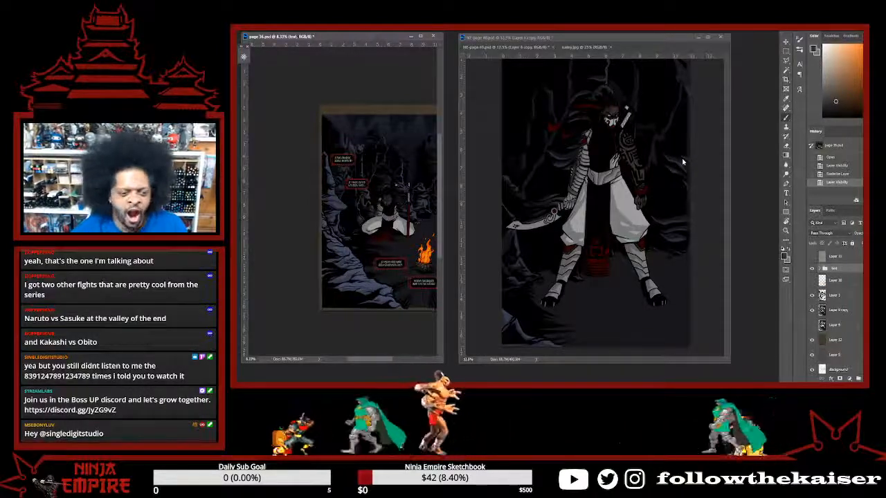
left_click(662, 219)
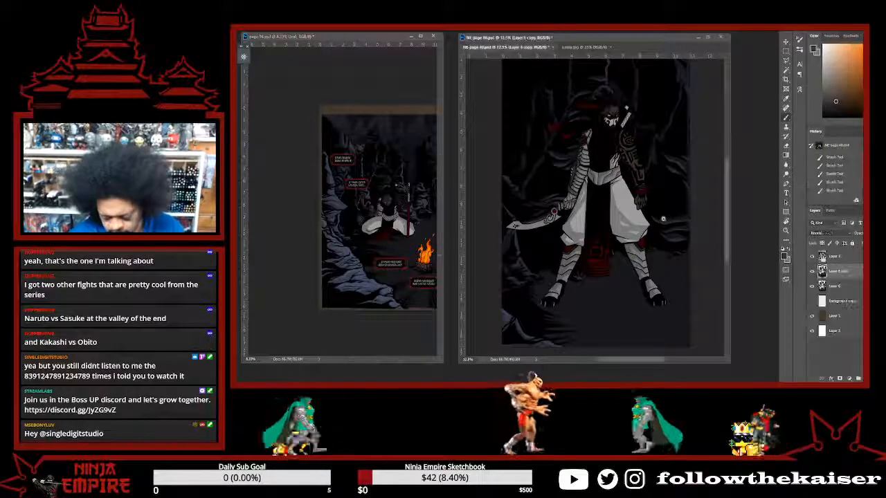
Outline the emblem inside the circular upper-arm tattoo with the Polygonal Lasso and darken its skin-toned shapes.
scroll(663, 219, "up", 4)
left_click_drag(599, 252, 610, 405)
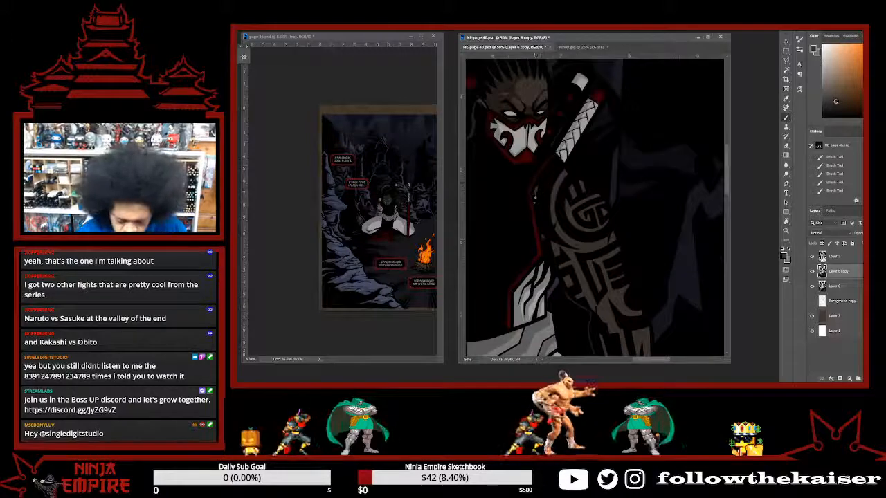
left_click_drag(534, 197, 543, 204)
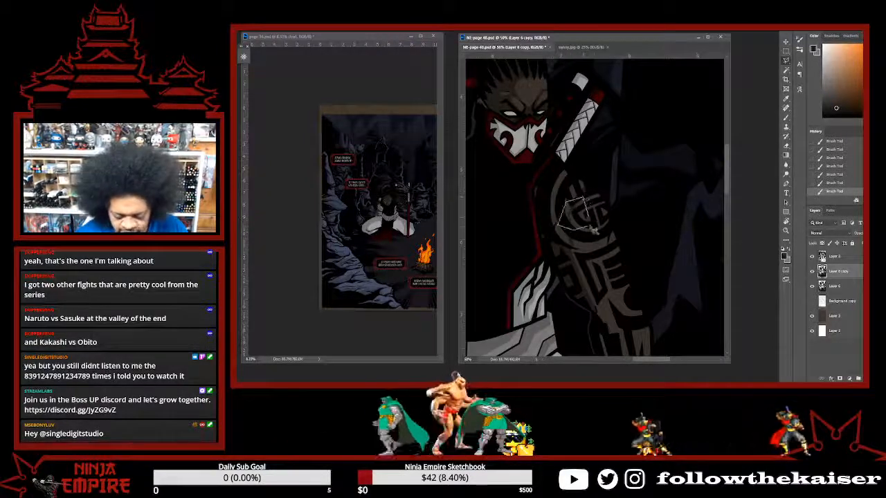
left_click(594, 220)
key("ctrl+z")
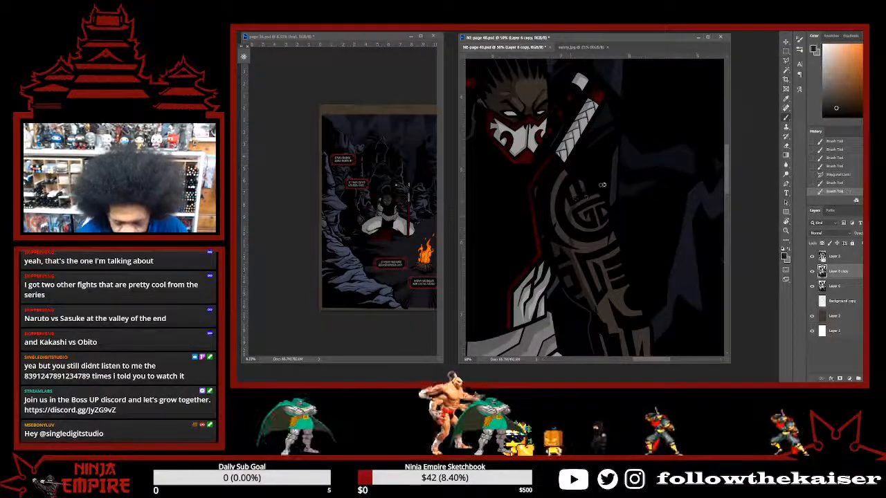
Brush the dark brown over the ring and upper strokes of the circular upper-arm tattoo.
left_click_drag(602, 185, 609, 185)
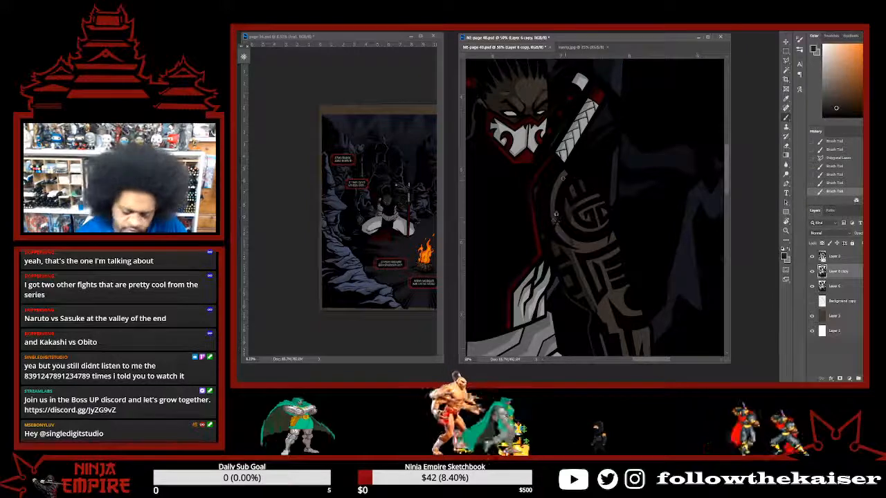
mouse_move(558, 177)
left_mouse_down()
mouse_move(554, 219)
mouse_move(580, 200)
left_mouse_up()
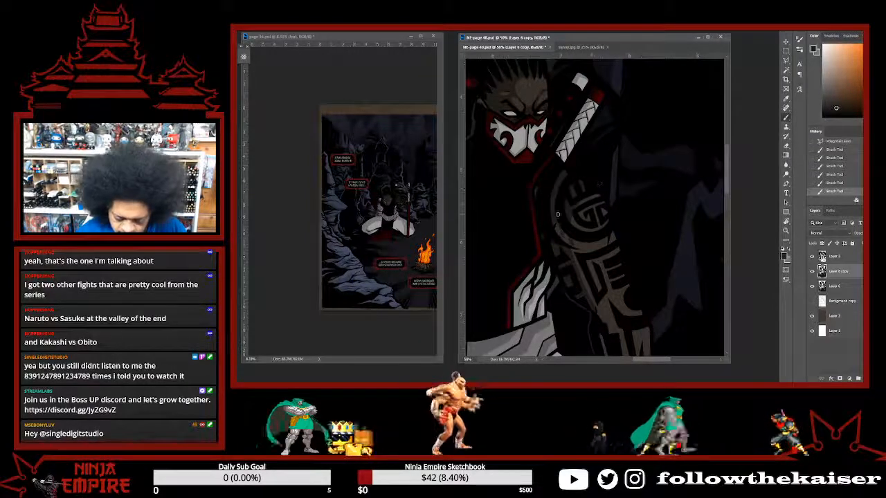
left_click_drag(634, 242, 600, 263)
left_click(559, 213)
left_click(560, 213)
left_click_drag(556, 208, 563, 218)
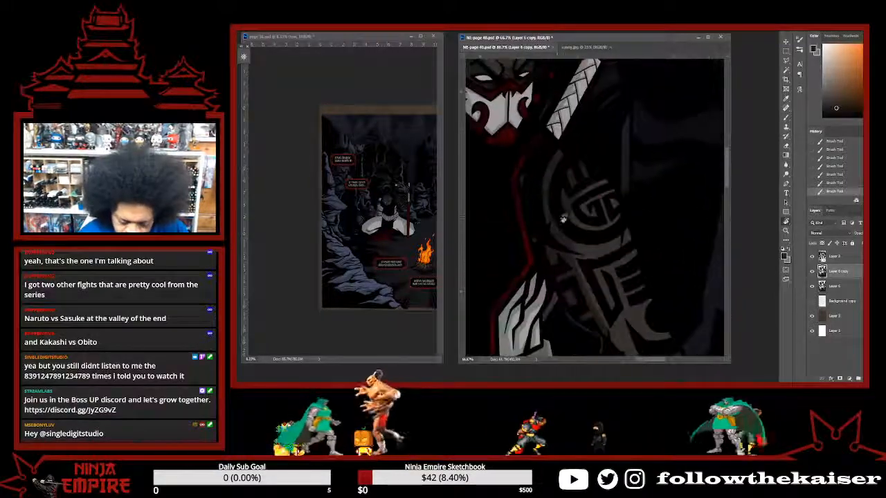
Brush dark brown over the tattoo bands directly beneath the circular emblem on the upper arm.
left_click_drag(600, 187, 610, 216)
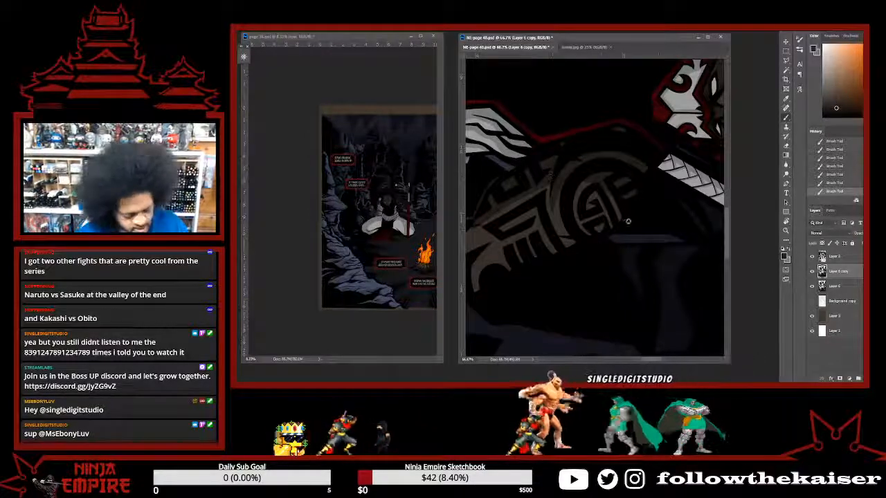
key("r")
left_click_drag(602, 170, 627, 227)
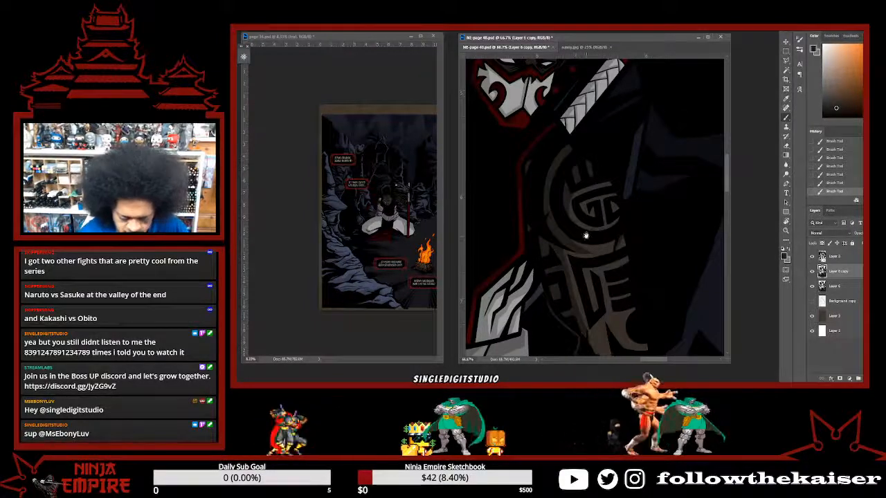
left_click_drag(585, 235, 565, 174)
left_click_drag(568, 248, 571, 226)
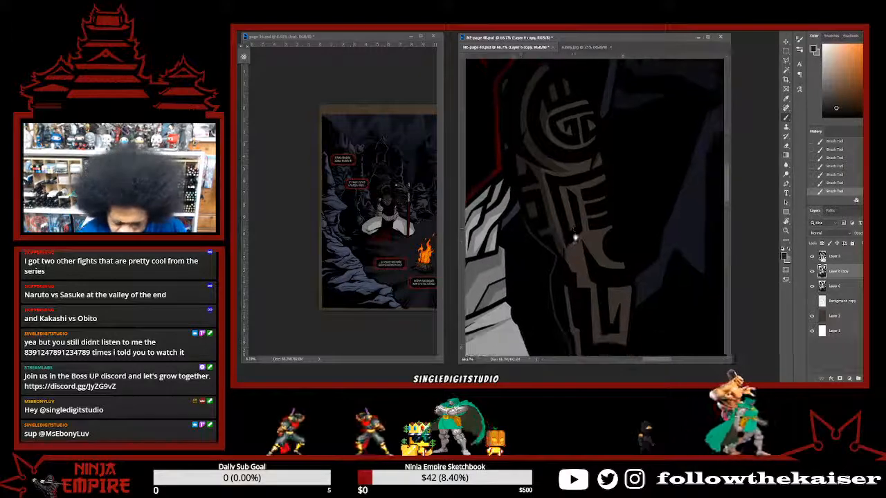
Erase a small spot near the elbow on the topmost line-art layer and return to the Layer 6 copy.
left_click(839, 256)
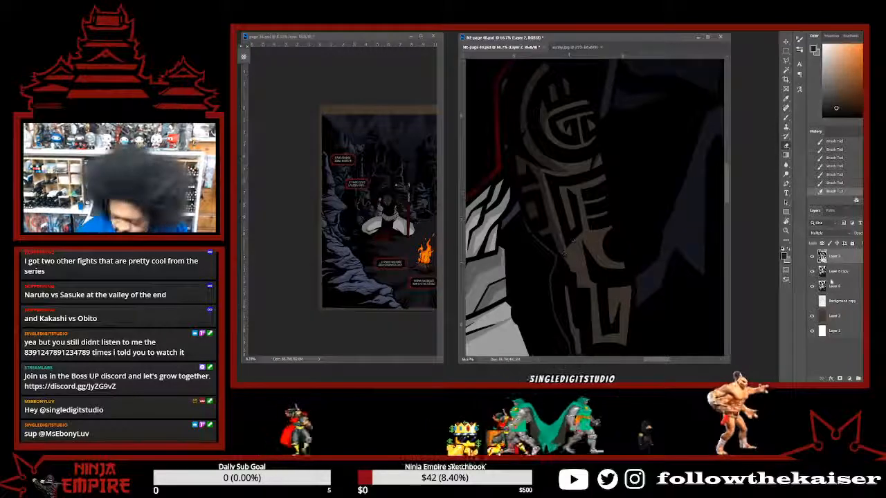
key("alt+bracketleft")
key("e")
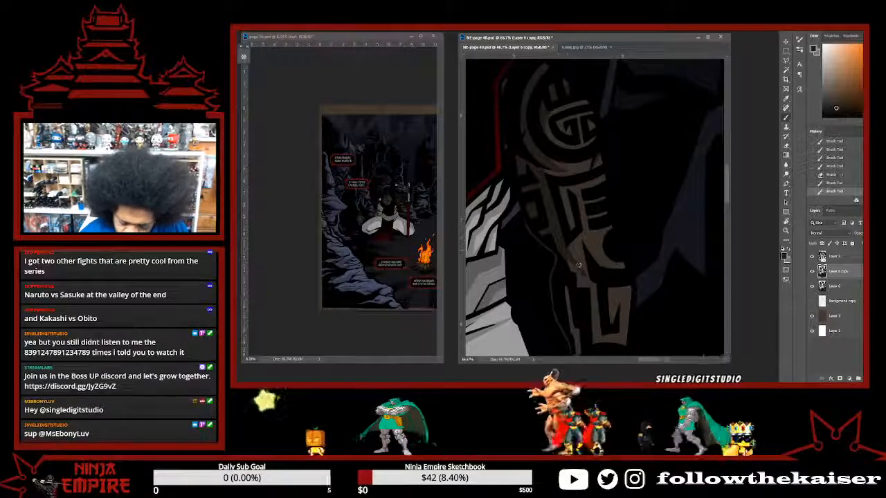
Brush the dark brown shading down the forearm tattoo toward the red beaded bracelet and hand.
scroll(580, 274, "down", 2)
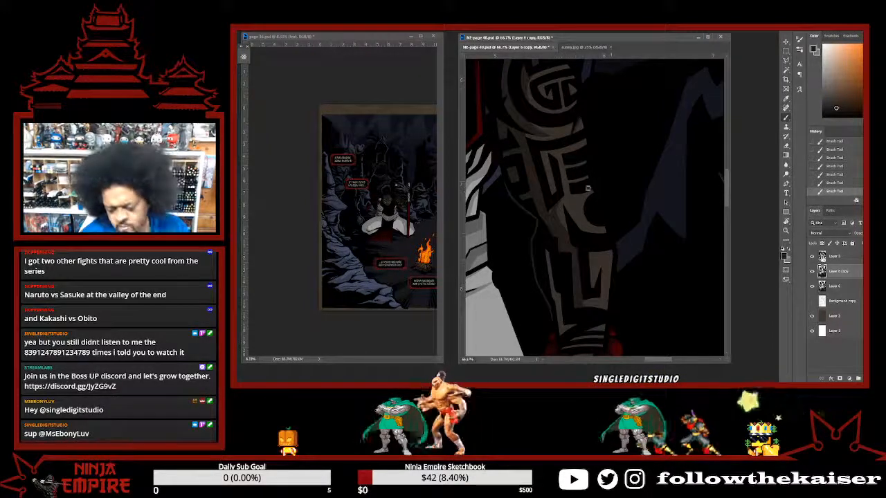
scroll(576, 210, "down", 4)
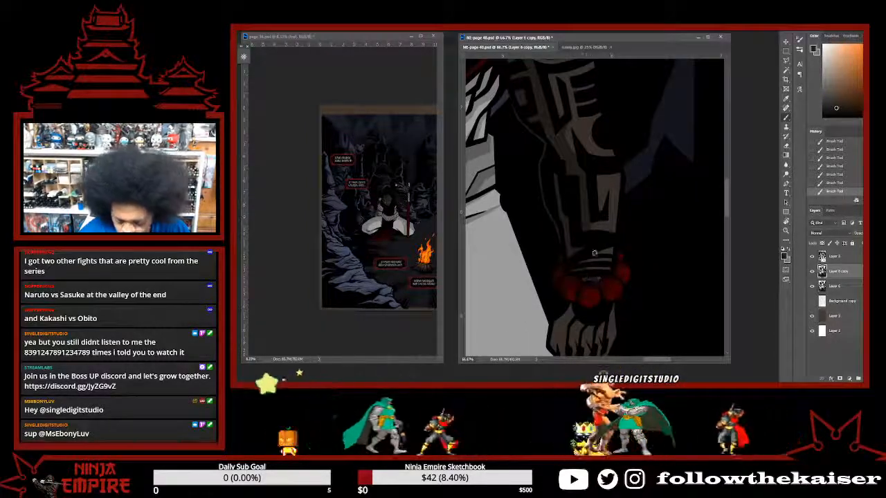
scroll(582, 223, "up", 2)
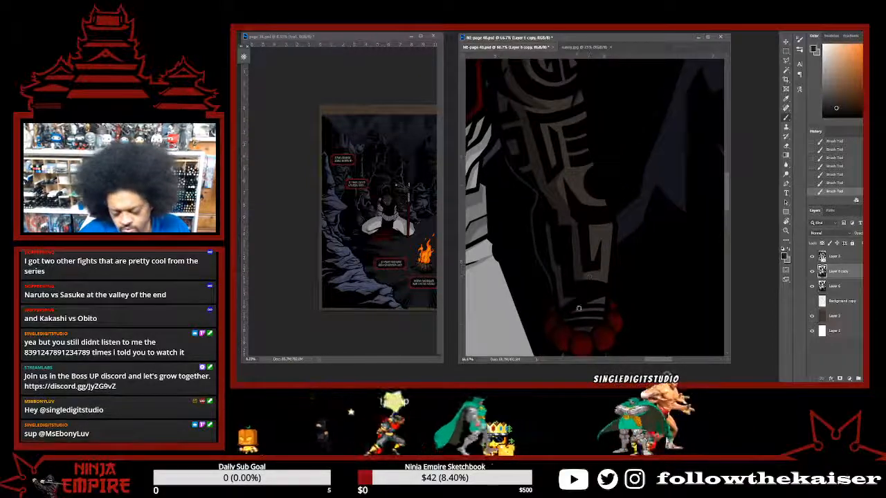
scroll(564, 229, "up", 3)
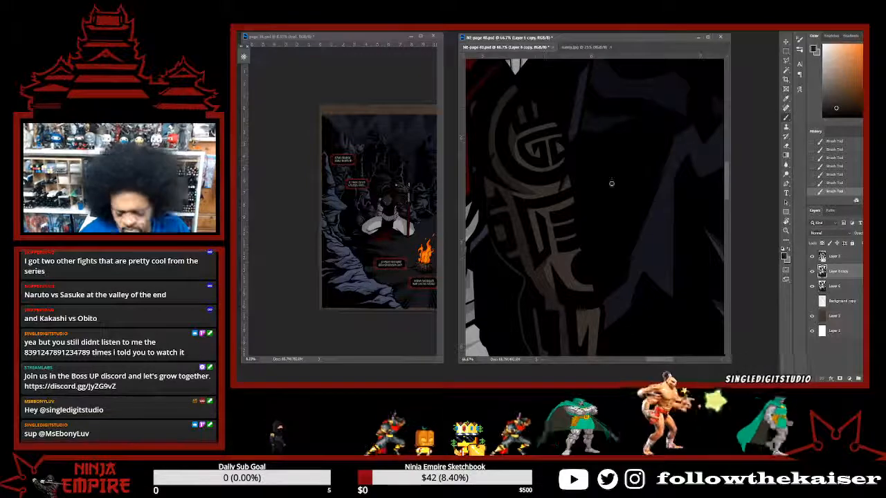
scroll(581, 259, "down", 3)
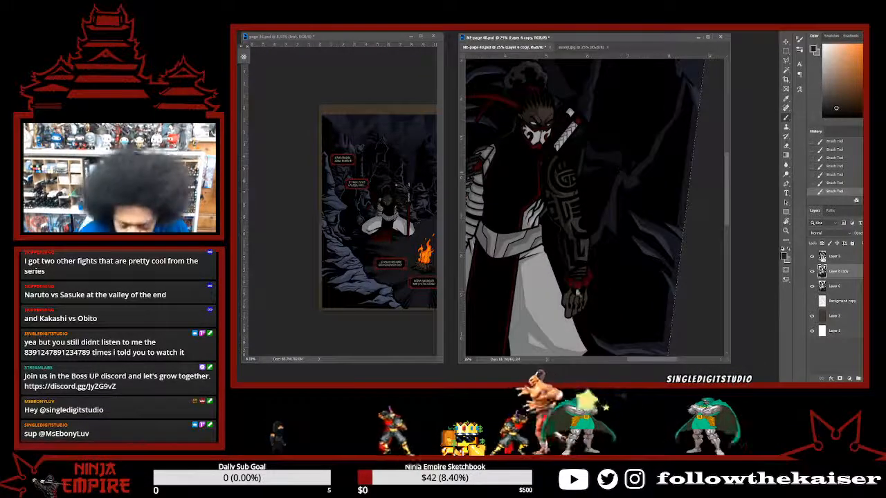
scroll(577, 293, "up", 3)
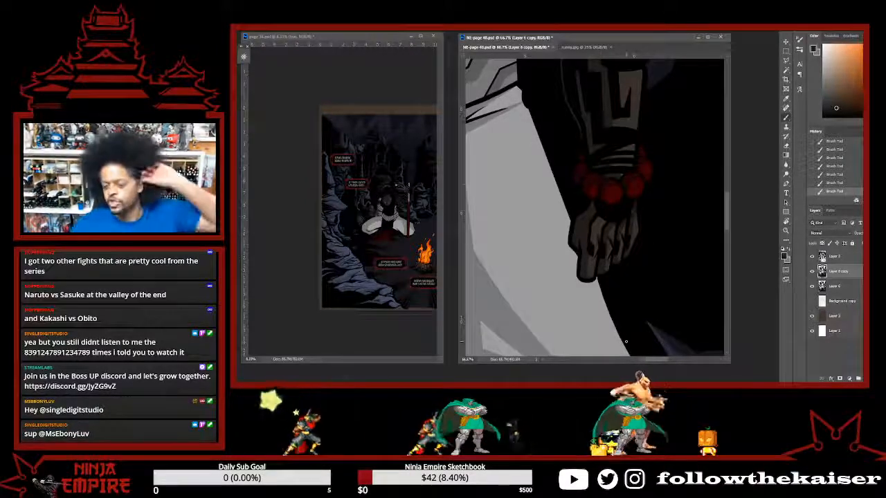
Select the tan strip across the armoured sword hand with the Magic Wand.
key("ctrl+minus")
key("ctrl+minus")
key("ctrl+minus")
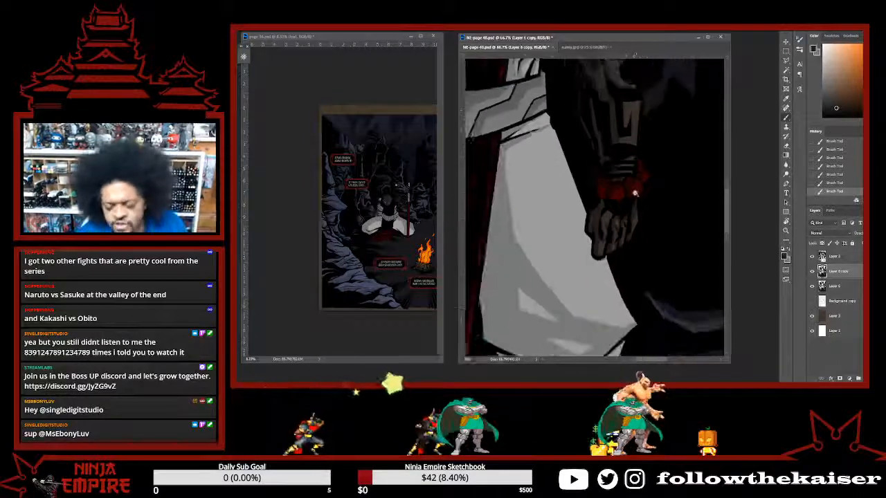
scroll(640, 233, "down", 5)
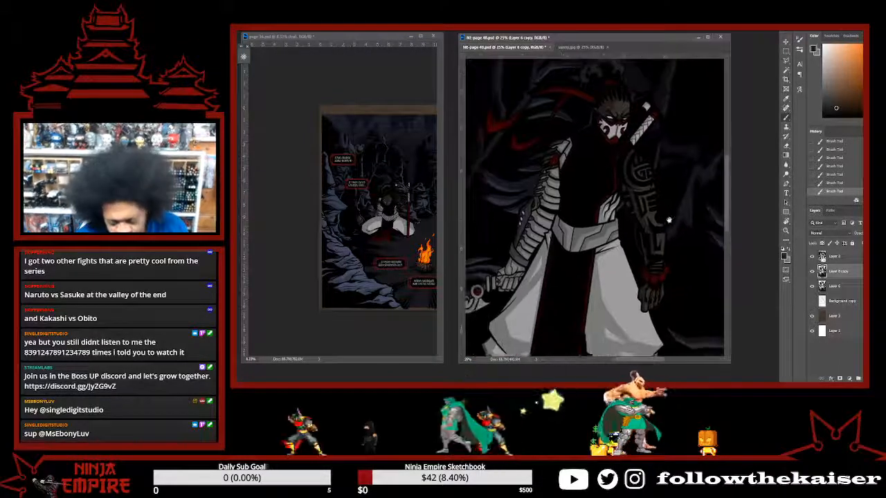
key("ctrl+plus")
key("ctrl+plus")
key("ctrl+plus")
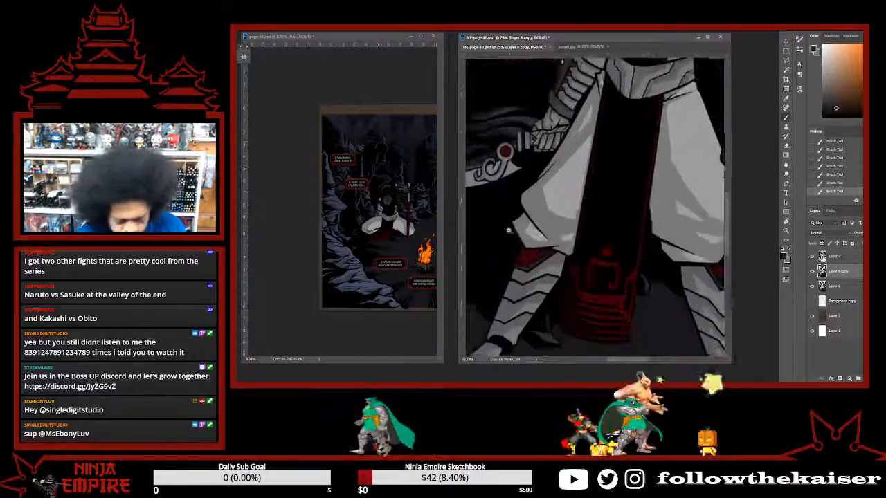
key("ctrl+plus")
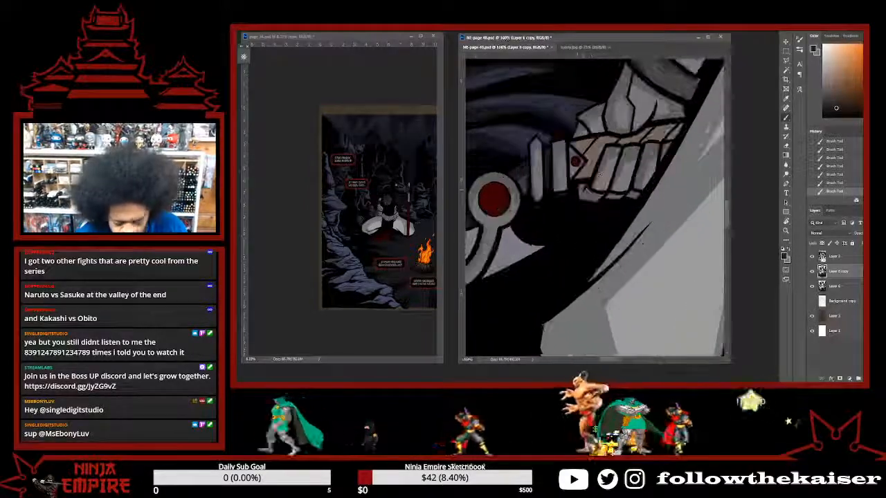
left_click_drag(573, 220, 564, 314)
left_click(585, 257, "alt")
left_click(584, 253, "alt")
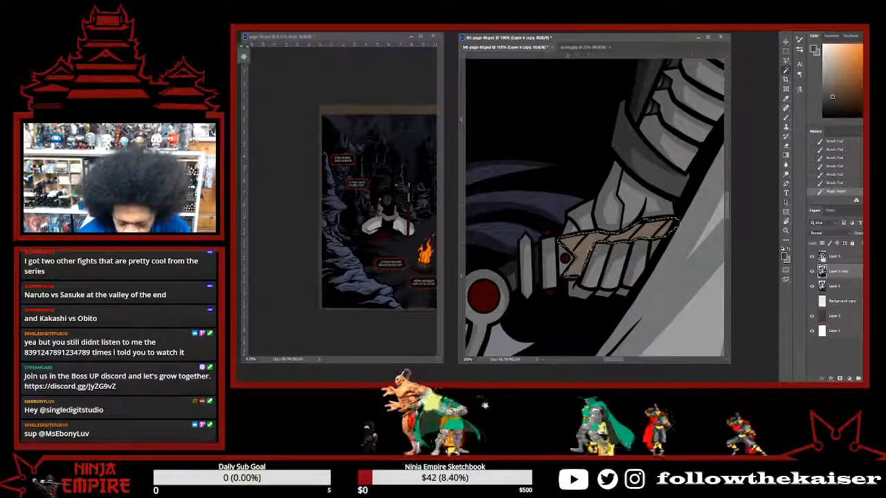
Shade the selected tan strip on the sword hand with sampled darker browns and hide the selection edges.
key("r")
mouse_move(689, 209)
left_mouse_down()
mouse_move(695, 173)
mouse_move(672, 151)
left_mouse_up()
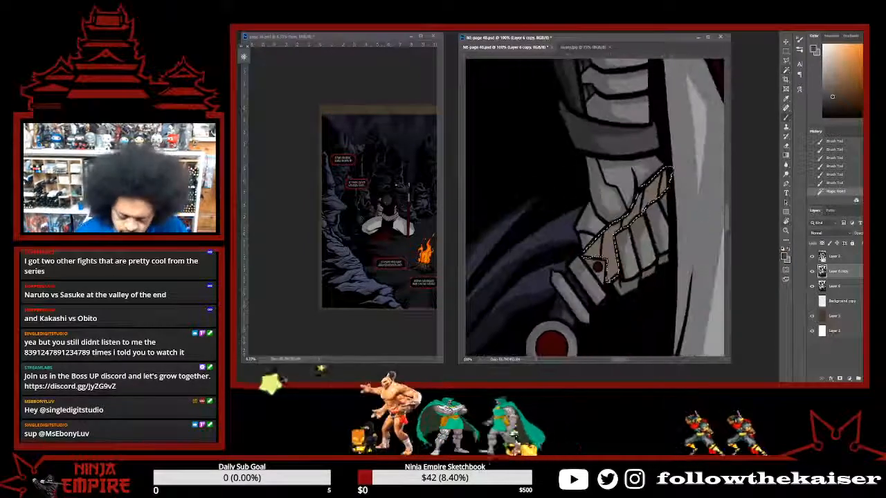
key("b")
key("ctrl+z")
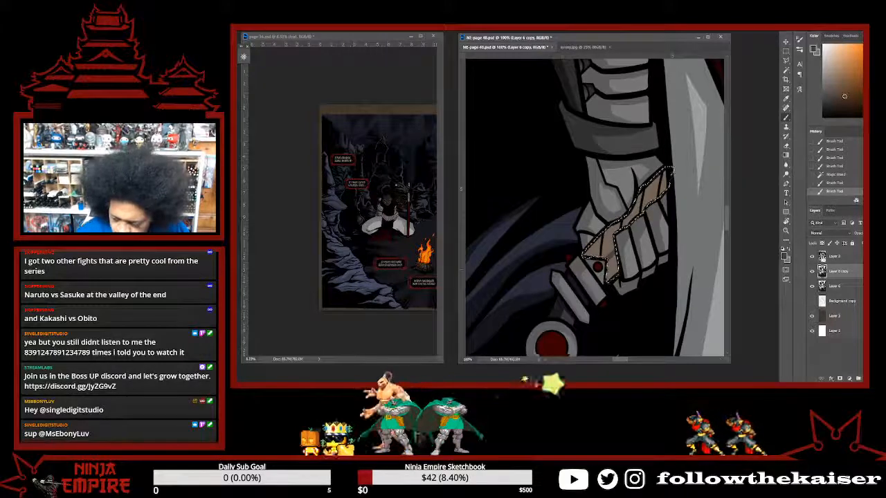
left_click(647, 199, "alt")
left_click_drag(650, 196, 664, 178)
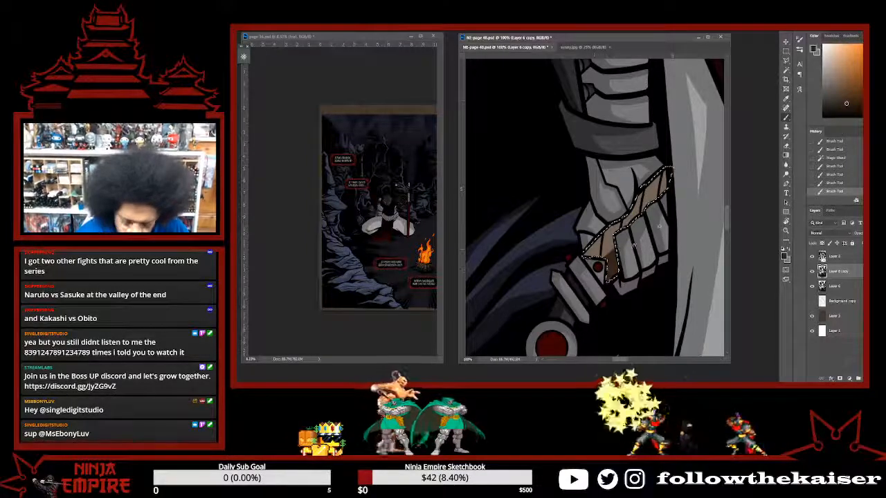
left_click_drag(613, 258, 612, 276)
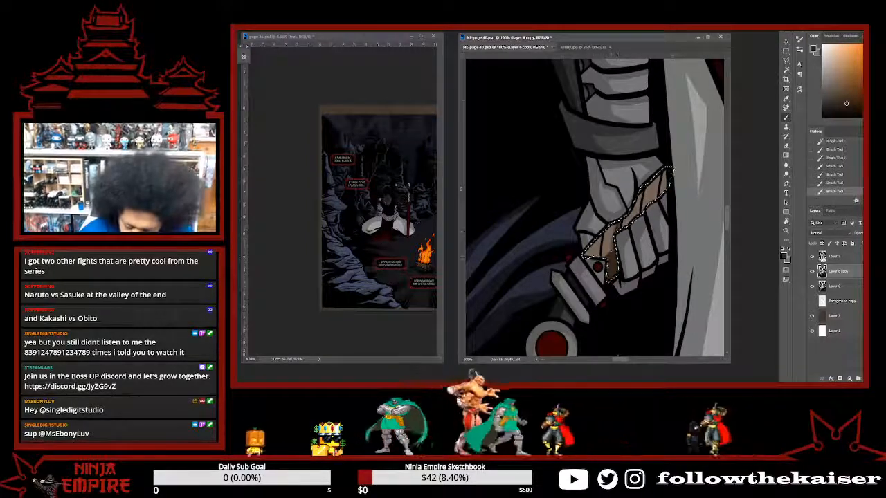
left_click_drag(614, 239, 613, 261)
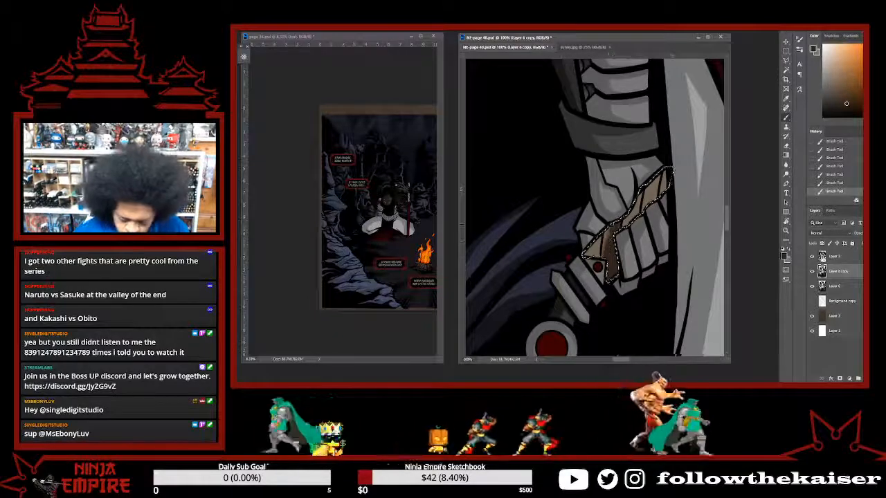
left_click_drag(657, 185, 593, 242)
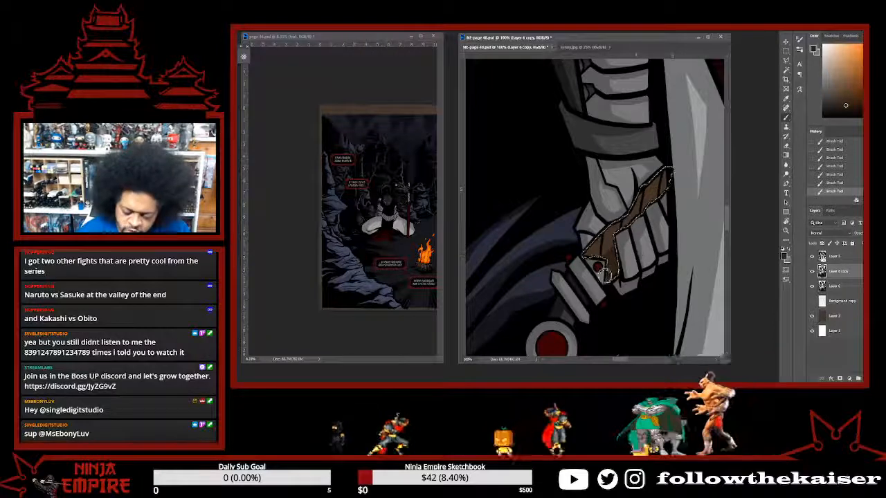
key("ctrl+h")
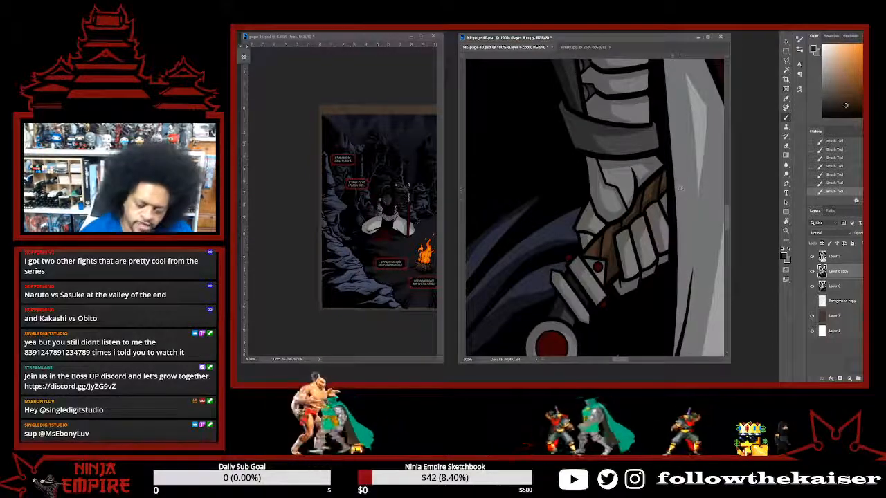
Touch up the shading around the sword hand's fingers and strip with sampled grey and brown.
left_click(683, 206, "alt")
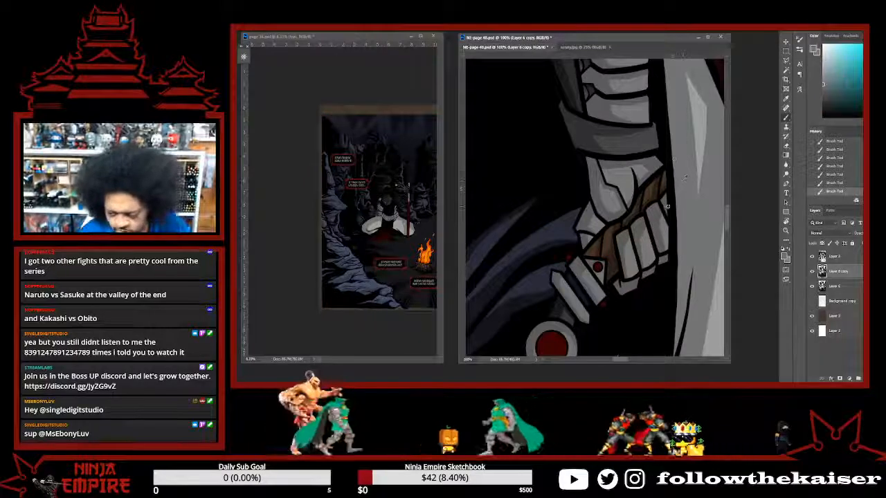
left_click(666, 265, "alt")
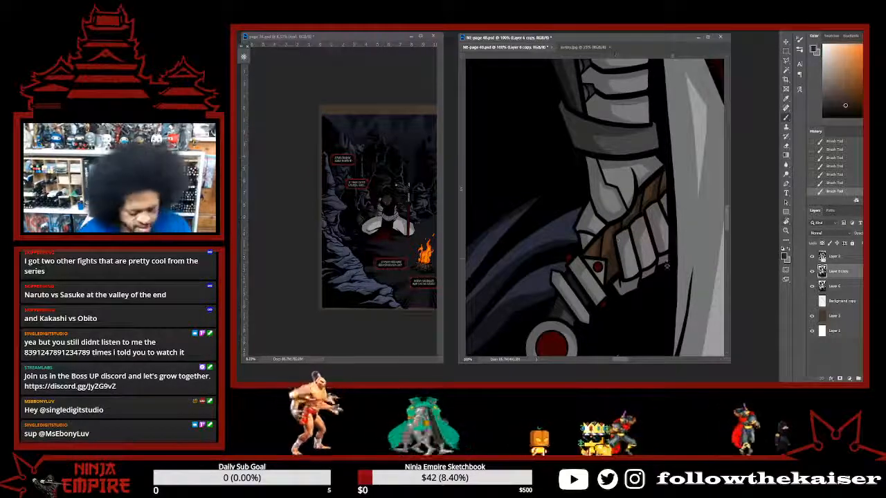
key("r")
left_click_drag(666, 265, 620, 296)
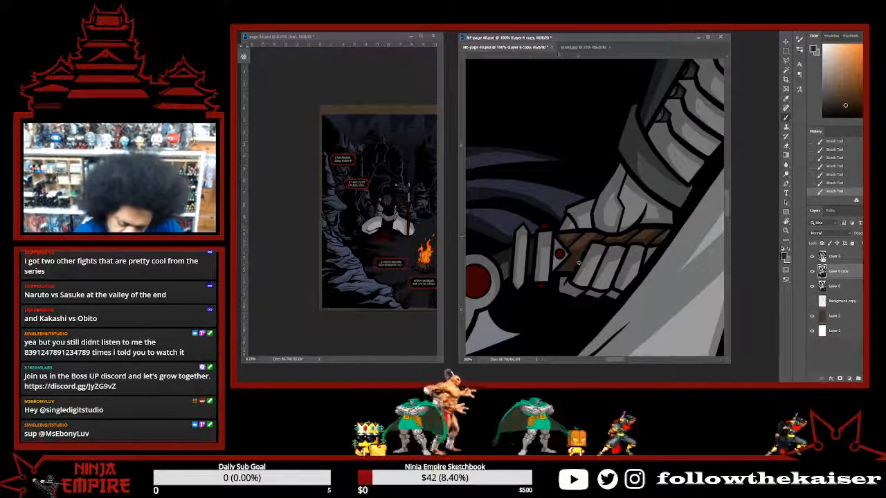
Check the shaded sword hand within the full figure and save the page 40 document.
key("ctrl+minus")
key("ctrl+minus")
key("ctrl+minus")
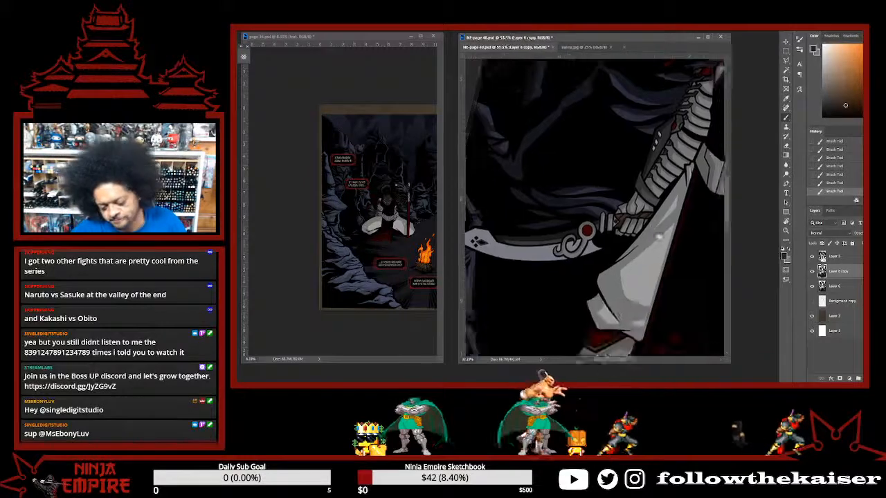
key("ctrl+minus")
key("ctrl+minus")
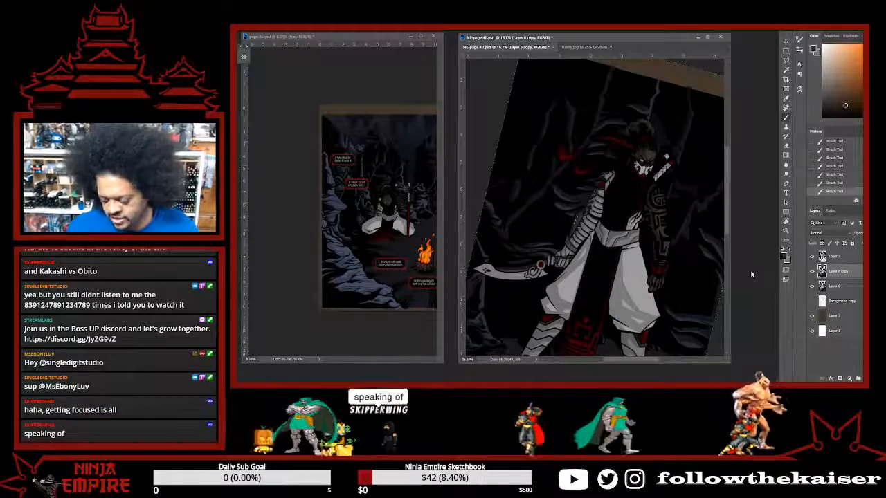
key("ctrl+s")
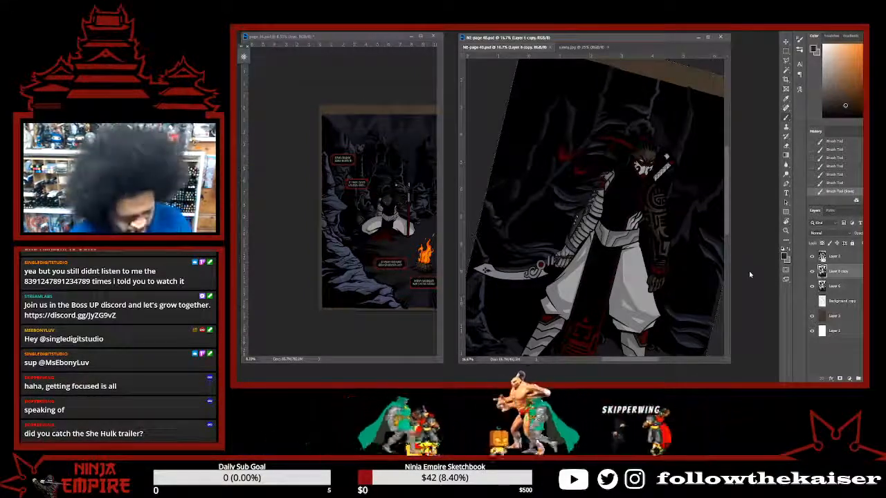
Select the blade of the ninja's sword with the Magic Wand.
key("r")
left_click_drag(670, 209, 674, 186)
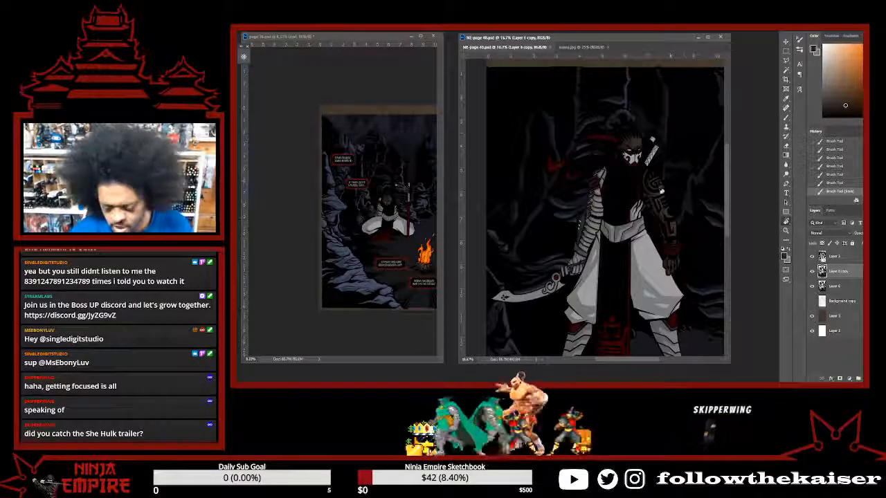
key("ctrl+plus")
left_click_drag(617, 292, 658, 192)
left_click_drag(628, 265, 645, 250)
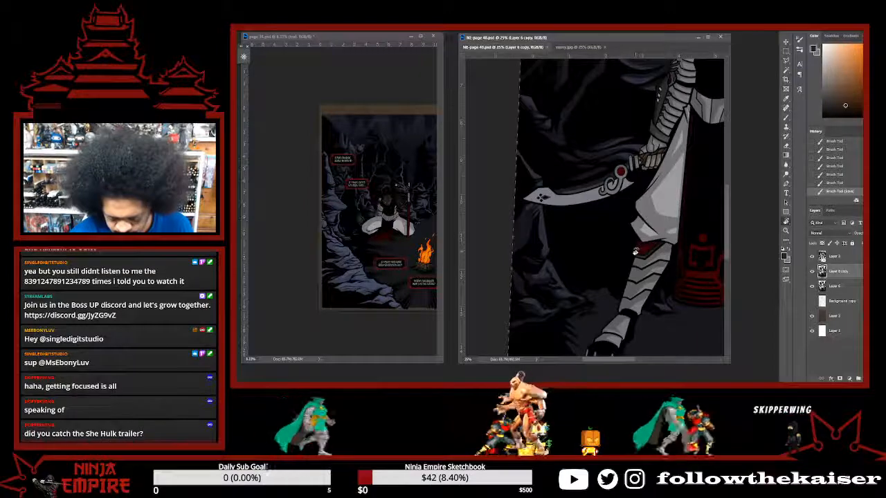
left_click_drag(628, 168, 622, 186)
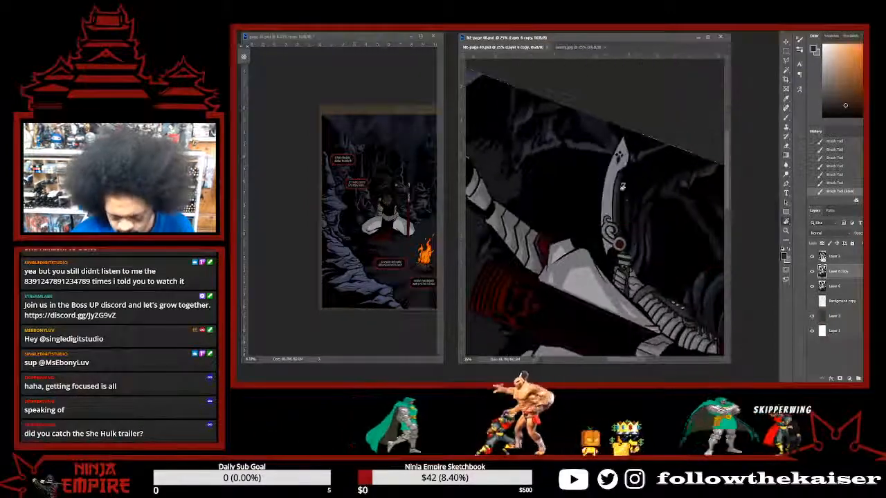
scroll(608, 201, "up", 2)
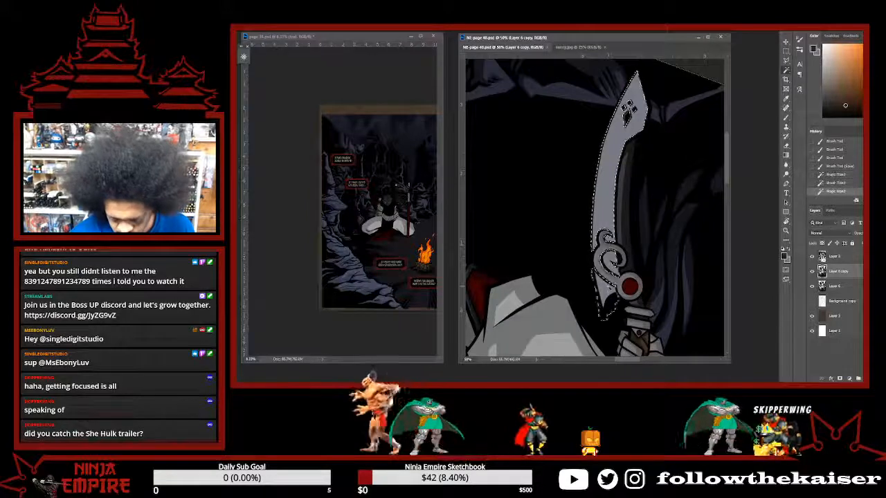
Shade the selected sword blade along its length with a darker sampled grey and clear the selection.
key("b")
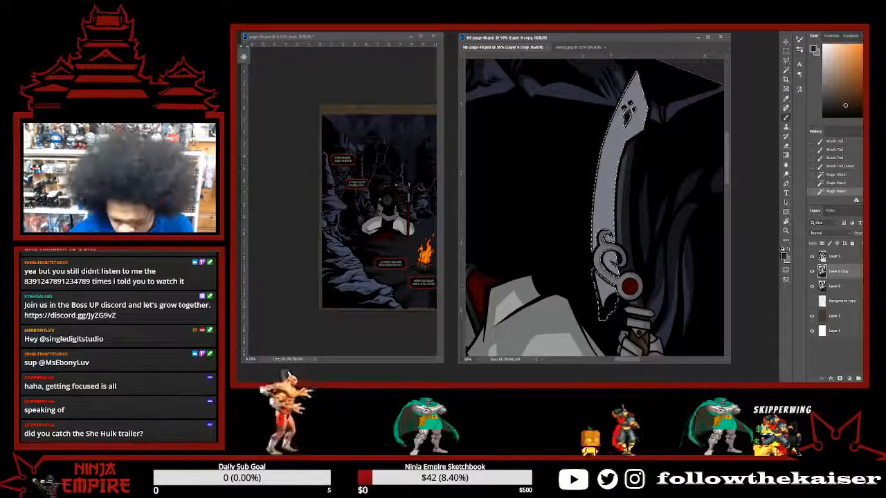
left_click(611, 166, "alt")
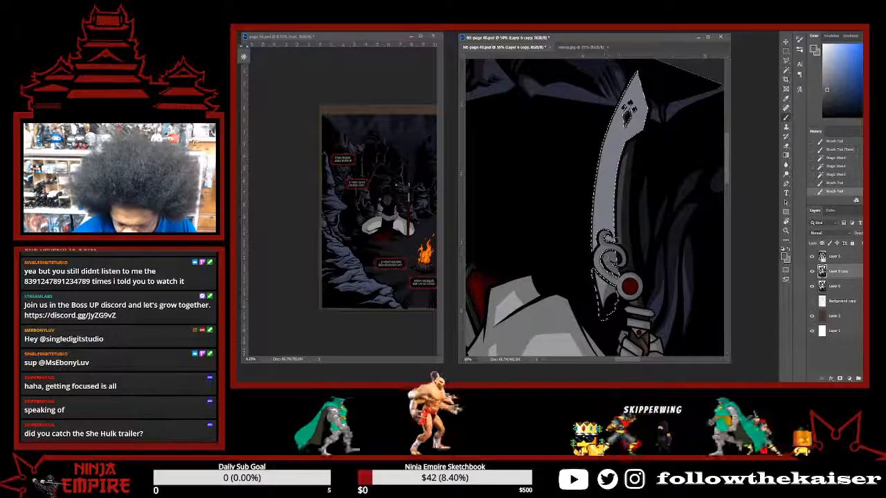
left_click_drag(628, 131, 605, 277)
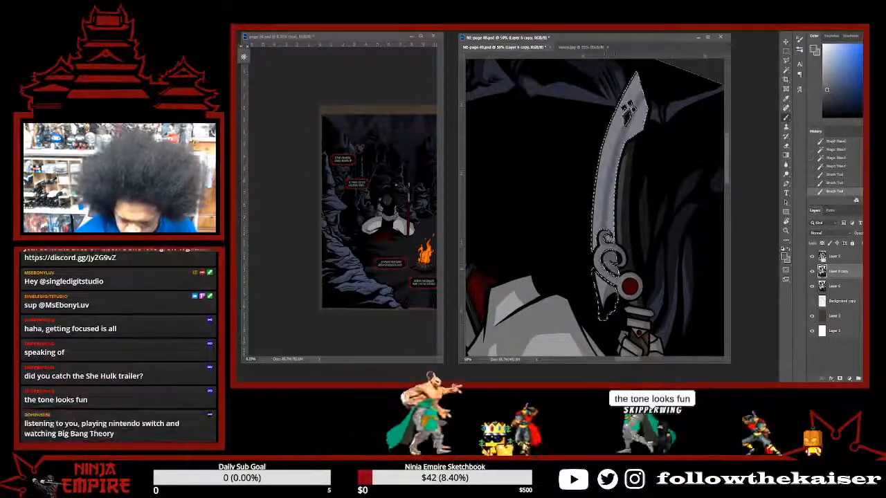
mouse_move(628, 134)
left_mouse_down()
mouse_move(606, 200)
mouse_move(613, 255)
left_mouse_up()
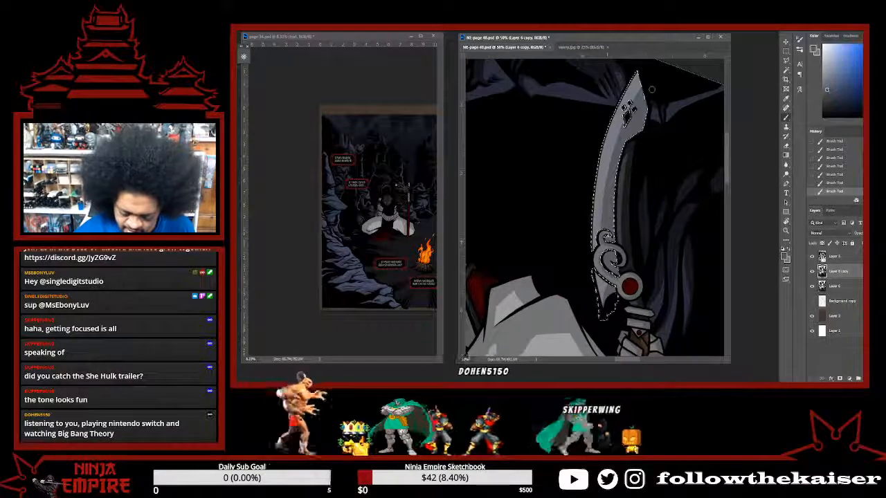
left_click_drag(618, 156, 621, 146)
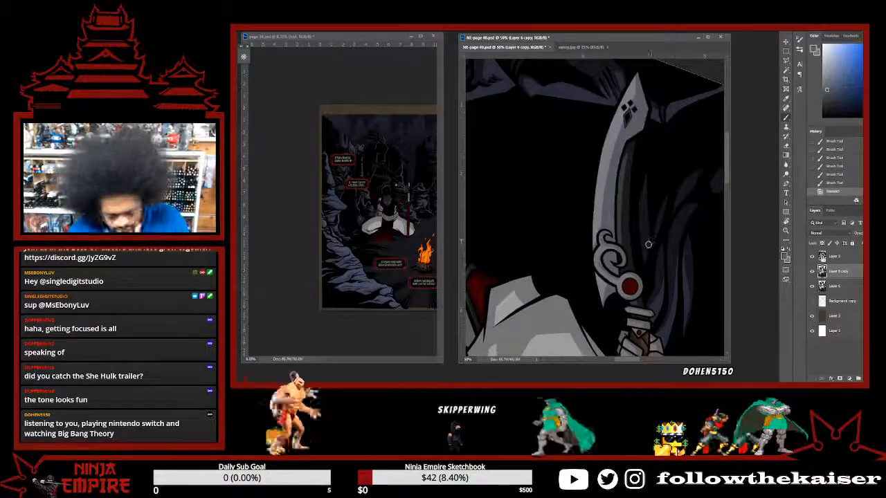
Check the shaded sword blade against the rest of the figure.
left_click_drag(663, 229, 612, 93)
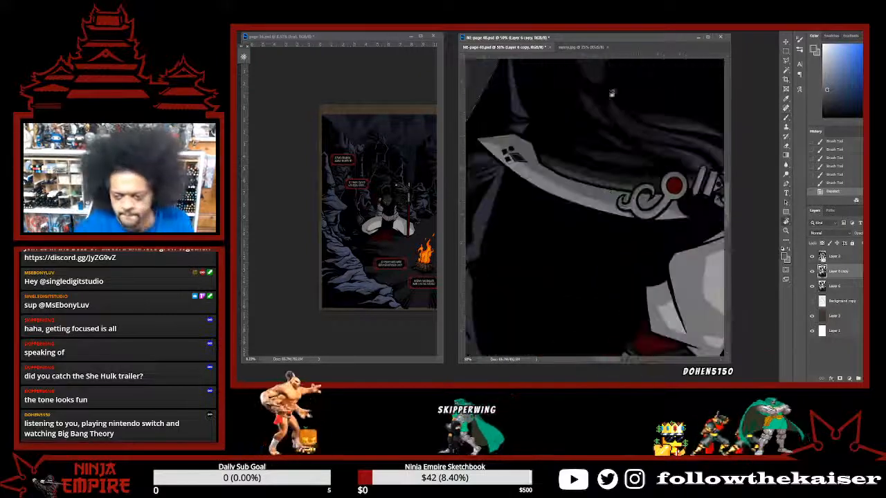
mouse_move(680, 247)
left_mouse_down()
mouse_move(667, 277)
mouse_move(676, 251)
left_mouse_up()
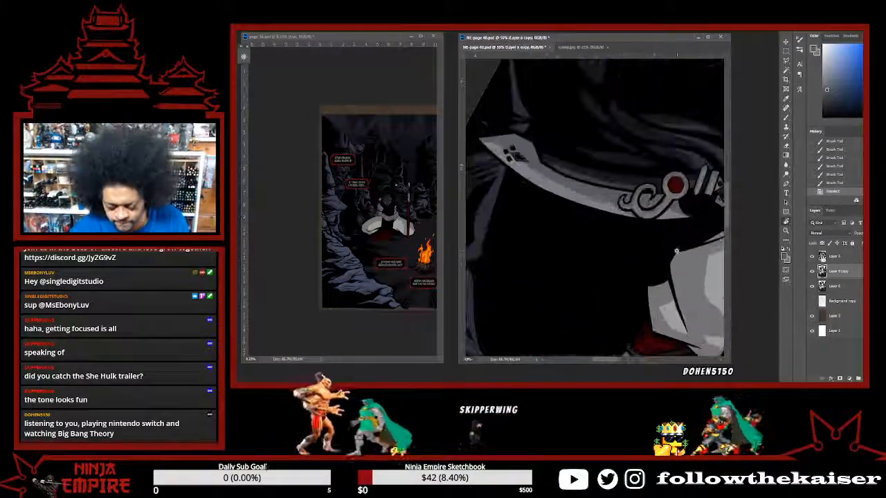
scroll(678, 245, "down", 3)
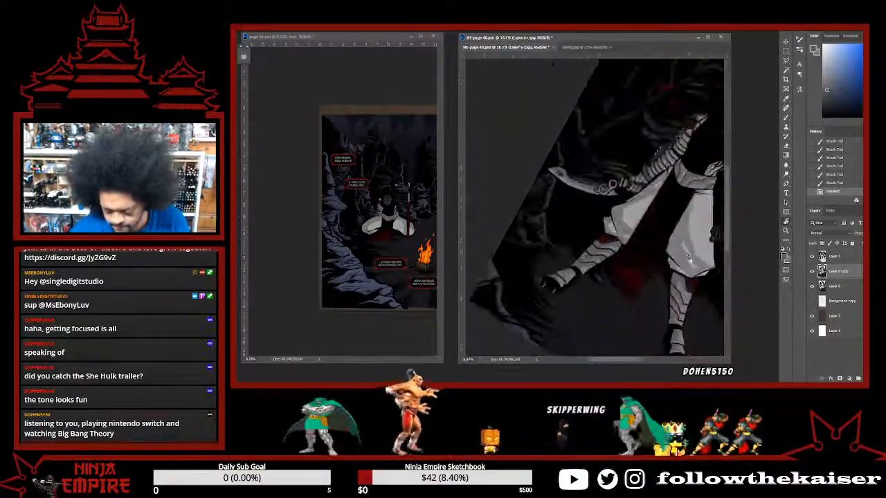
left_click_drag(675, 221, 648, 263)
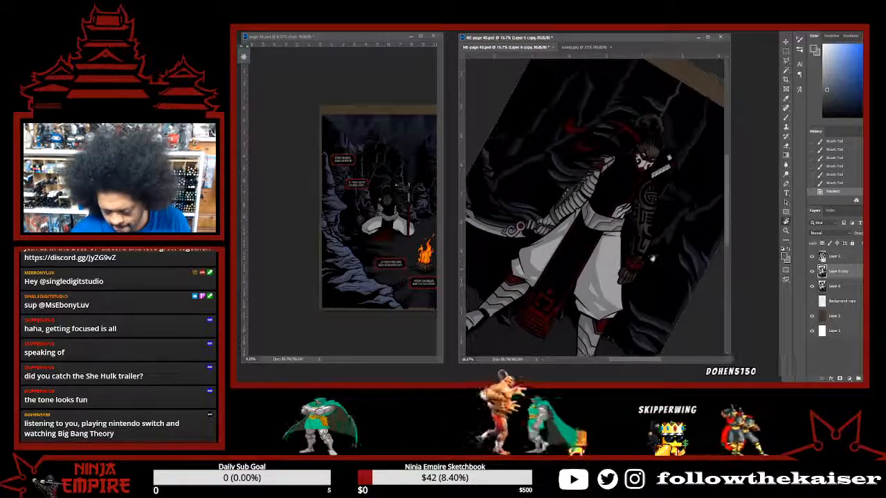
Sample a light armour grey from page 36 and brush edge highlights on the forearm plates nearest the sword hand.
left_click(395, 220)
scroll(395, 220, "up", 6)
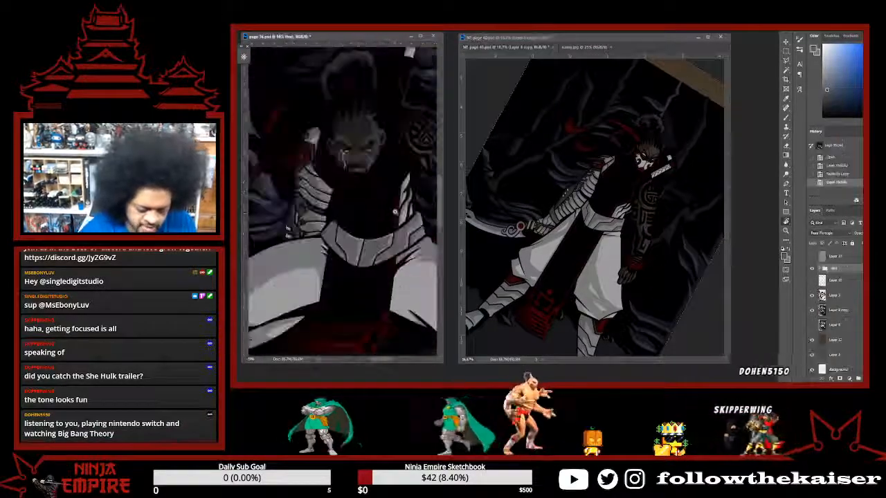
scroll(326, 237, "up", 2)
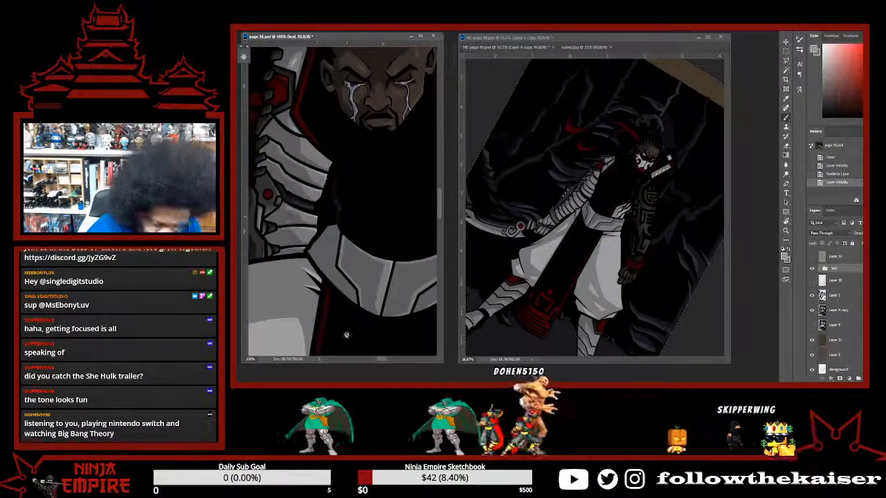
left_click(584, 207)
scroll(585, 207, "up", 5)
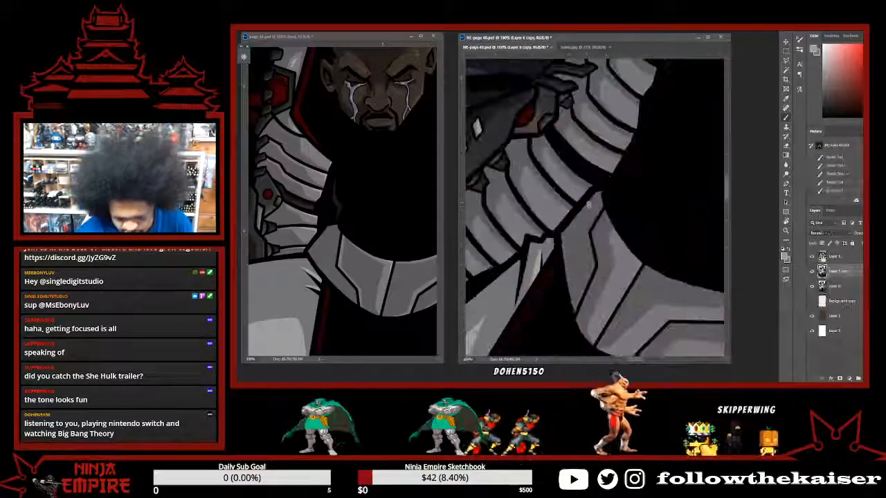
scroll(591, 208, "up", 1)
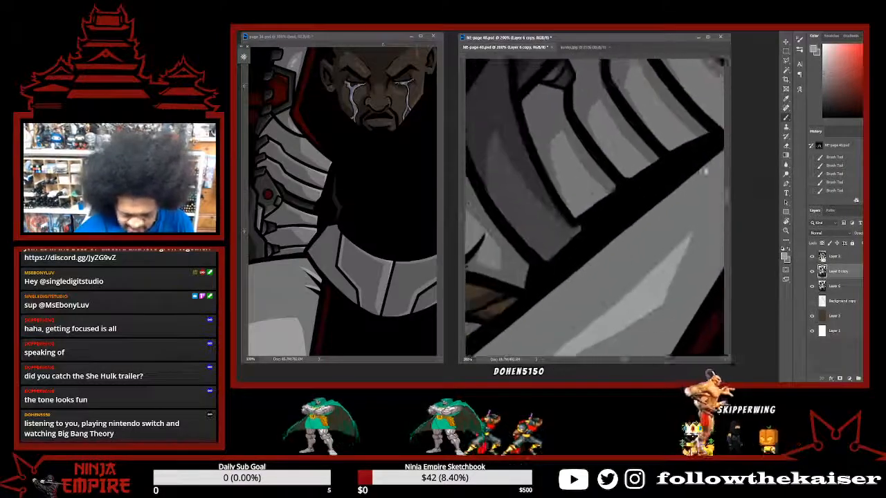
left_click_drag(658, 224, 629, 238)
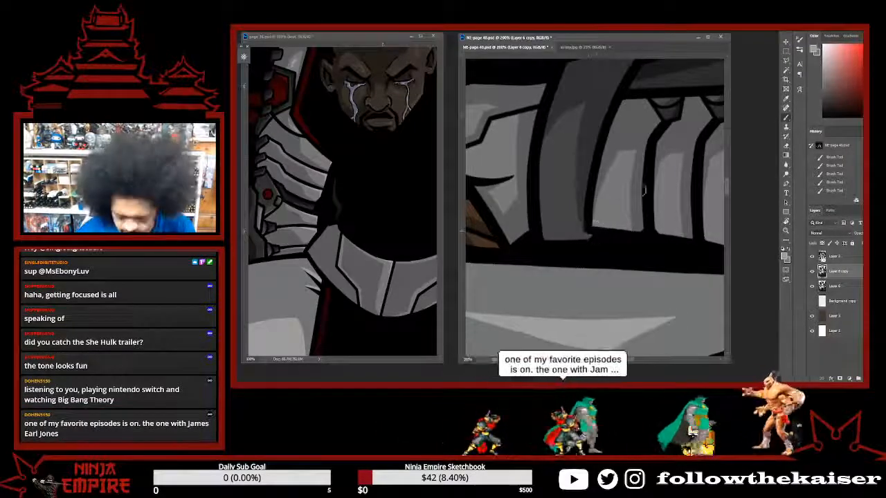
left_click_drag(594, 224, 601, 181)
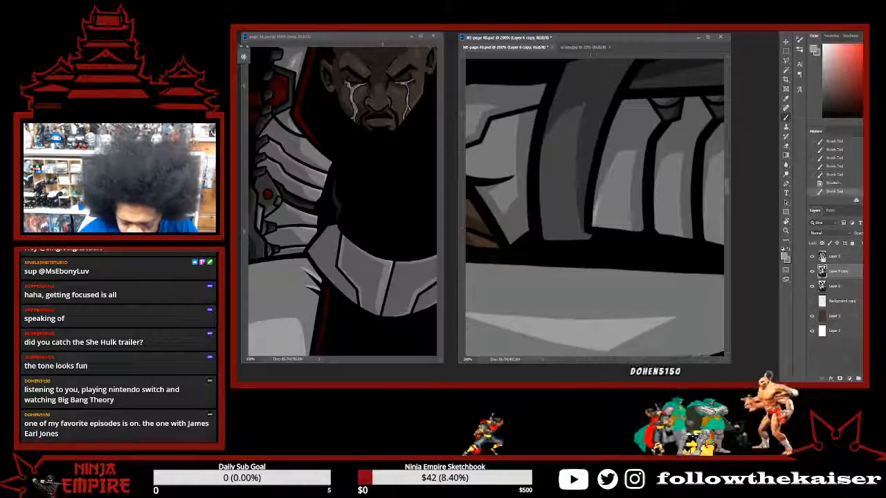
left_click_drag(670, 242, 606, 284)
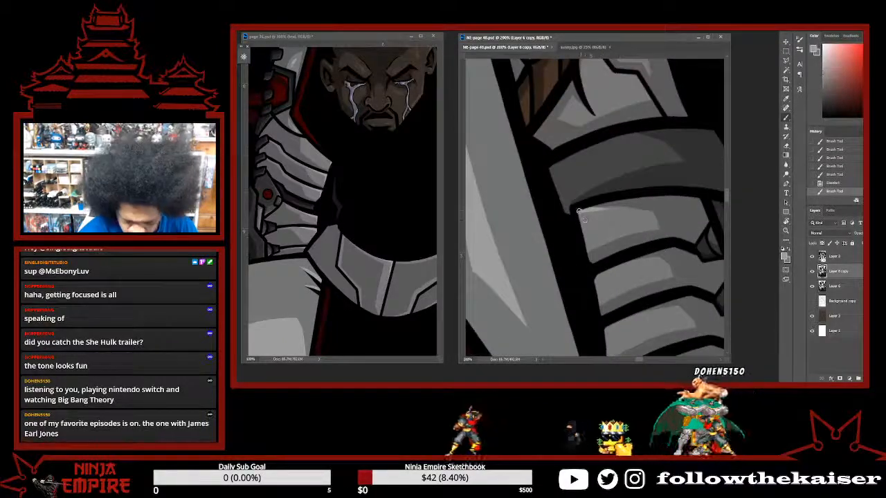
mouse_move(583, 219)
left_mouse_down()
mouse_move(596, 342)
mouse_move(690, 149)
mouse_move(681, 306)
mouse_move(588, 244)
left_mouse_up()
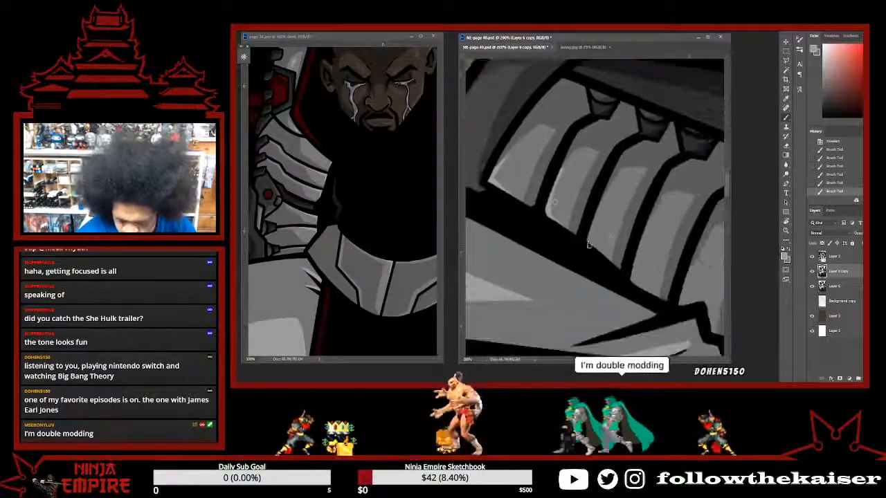
Brush thin light grey highlights along the lower edges of the middle arm plates, up to the trousers' pointed fold.
left_click(588, 245)
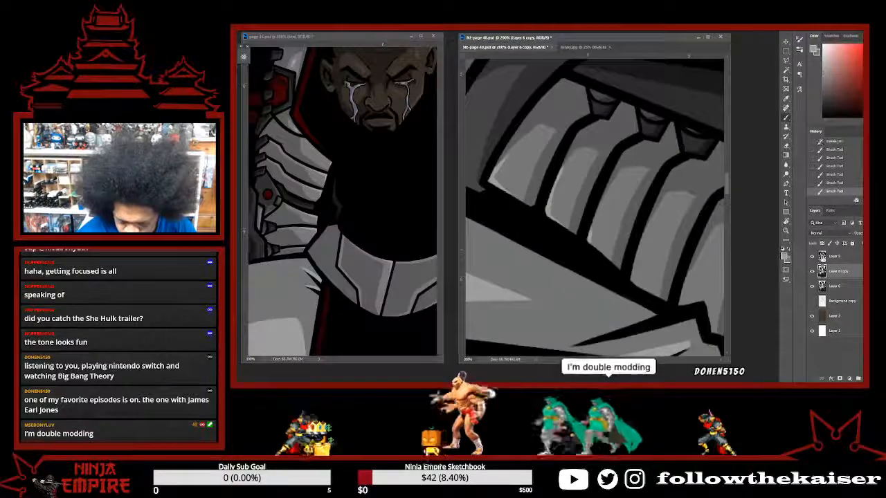
left_click(595, 237)
left_click(596, 242)
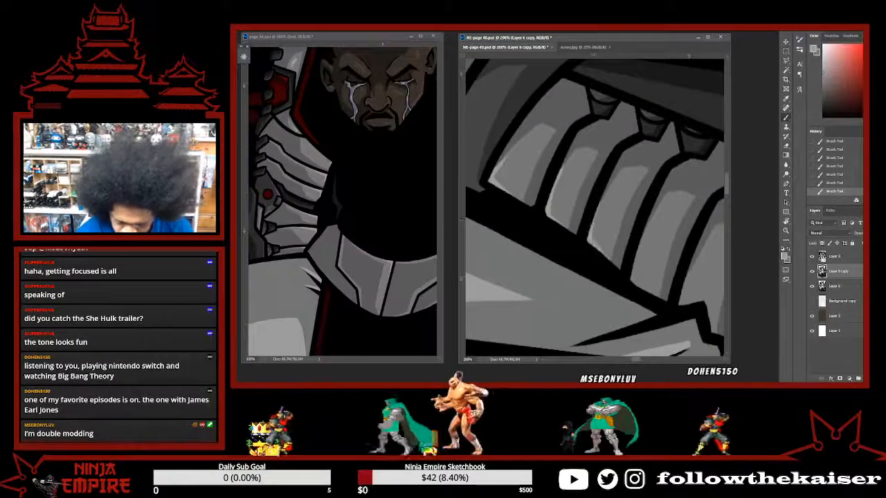
left_click_drag(618, 280, 552, 196)
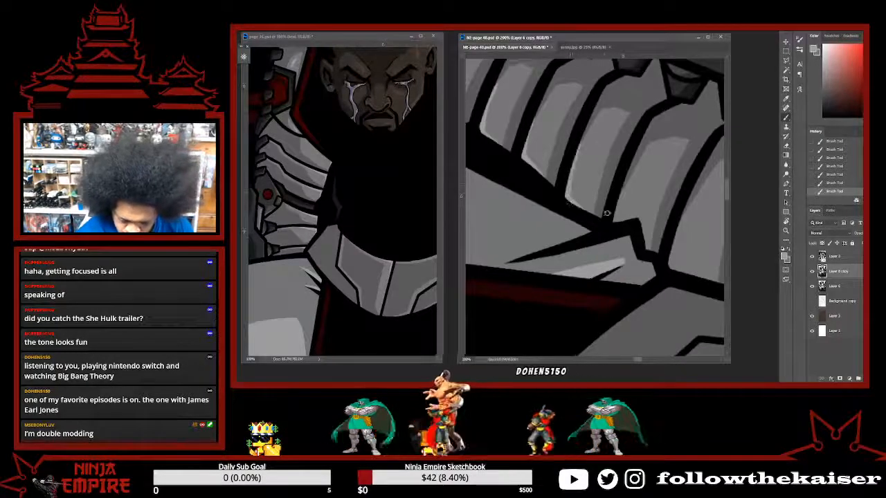
left_click_drag(621, 189, 615, 222)
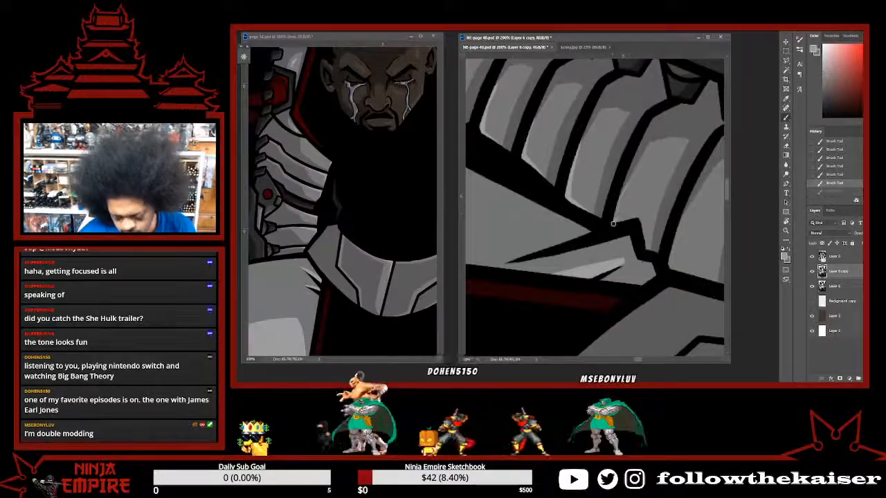
left_click(615, 220)
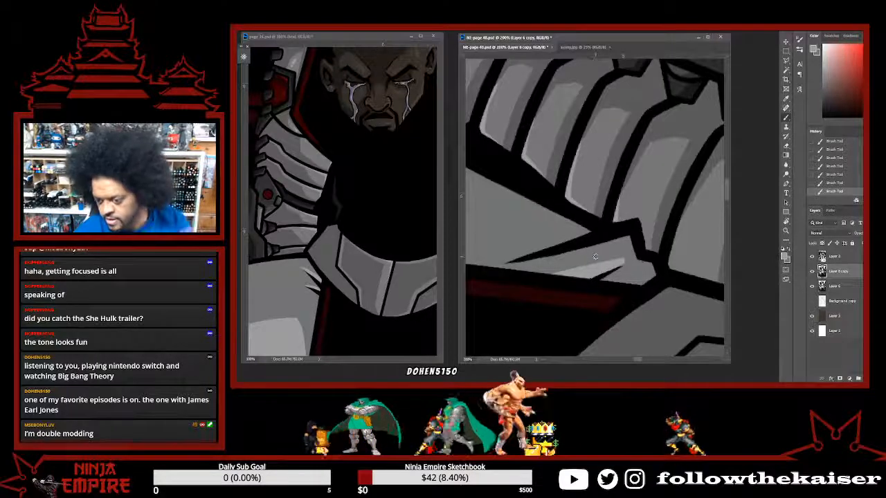
Refine the light edge highlights on the arm plates beside the waist belt, resampling the armour greys.
left_click_drag(577, 263, 568, 325)
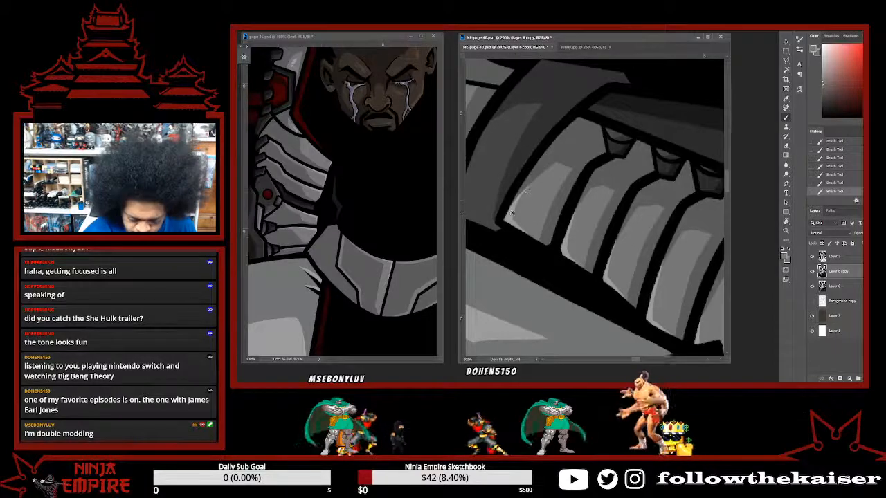
left_click_drag(595, 277, 616, 353)
key("ctrl+z")
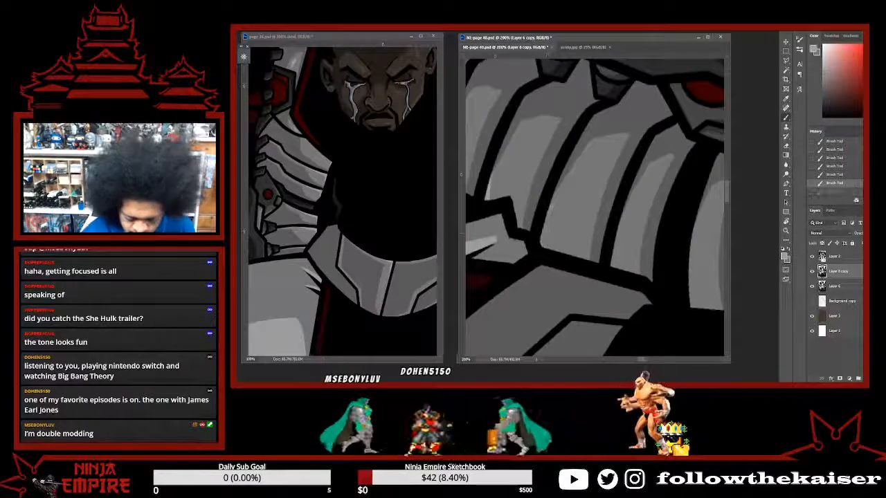
left_click_drag(546, 202, 545, 244)
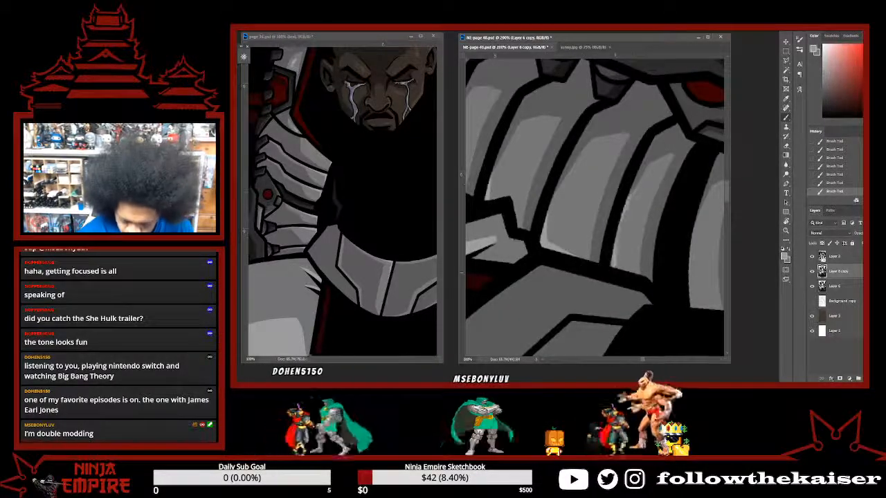
key("ctrl+z")
key("ctrl+shift+z")
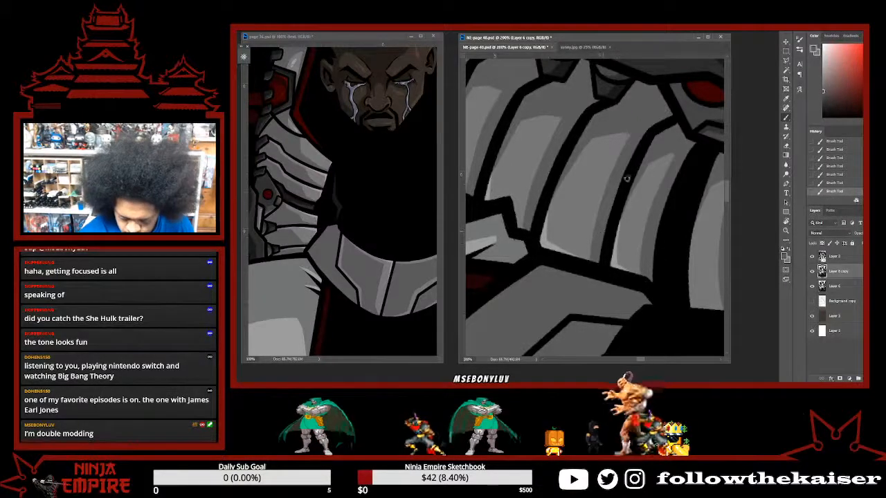
left_click(517, 247, "alt")
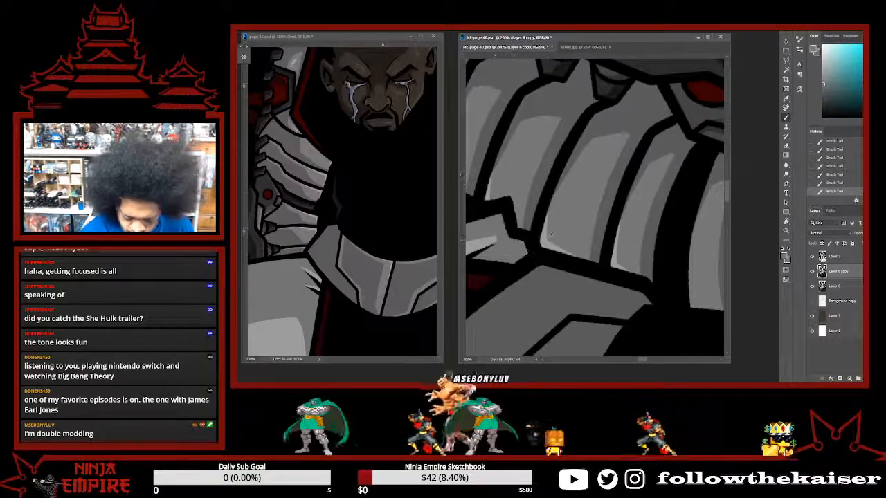
Sample the plate grey and brush edge highlights on the upper arm plates, from above the belt to the shoulder.
left_click(705, 266, "alt")
left_click_drag(706, 266, 589, 223)
left_click_drag(576, 266, 573, 193)
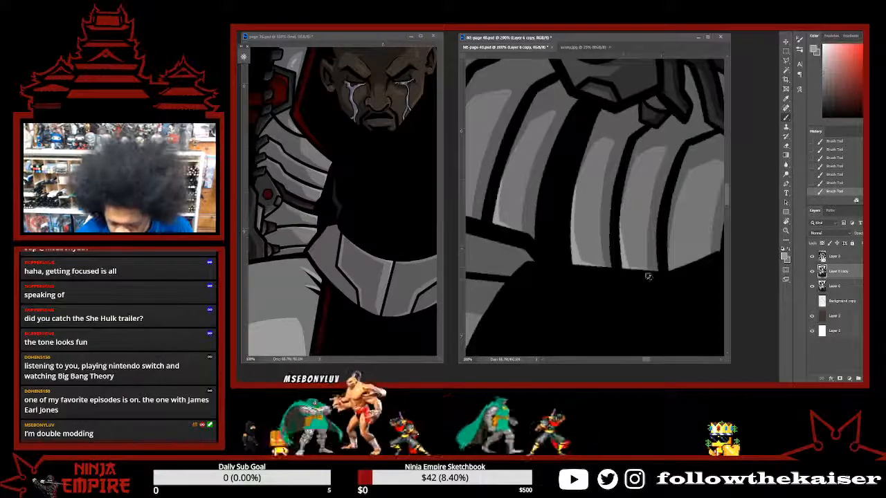
mouse_move(611, 306)
left_mouse_down()
mouse_move(595, 317)
mouse_move(479, 297)
left_mouse_up()
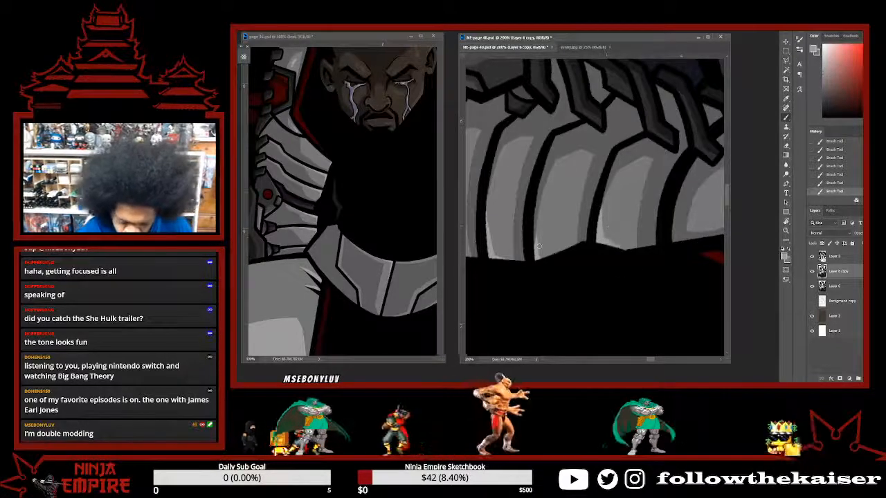
left_click_drag(539, 258, 639, 204)
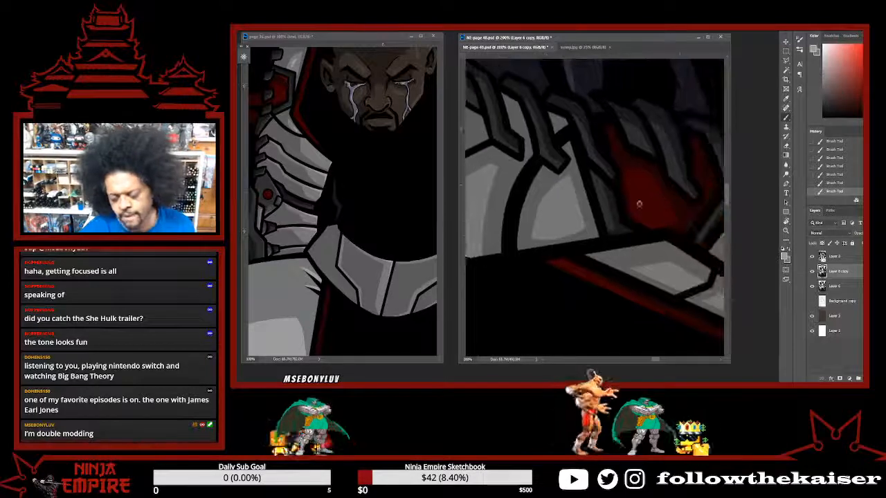
left_click_drag(593, 170, 606, 215)
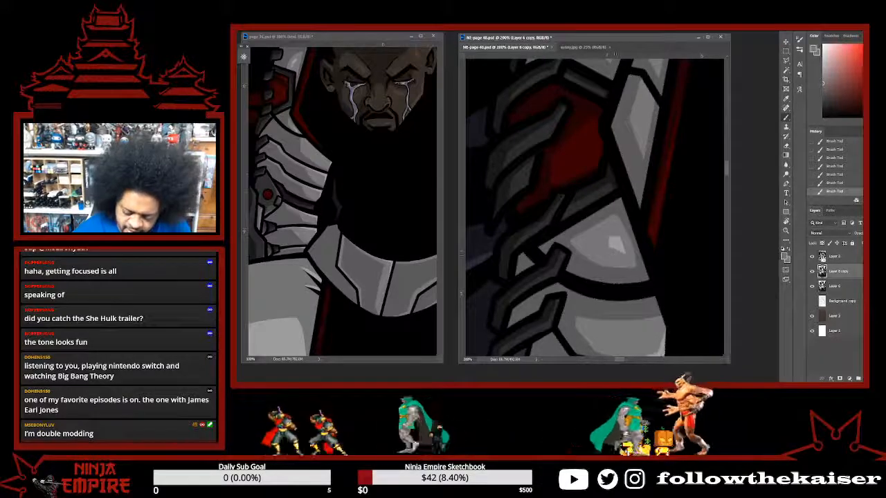
Brush small light grey highlights inside the upper arm and shoulder plates around the red panel.
left_click_drag(652, 299, 632, 259)
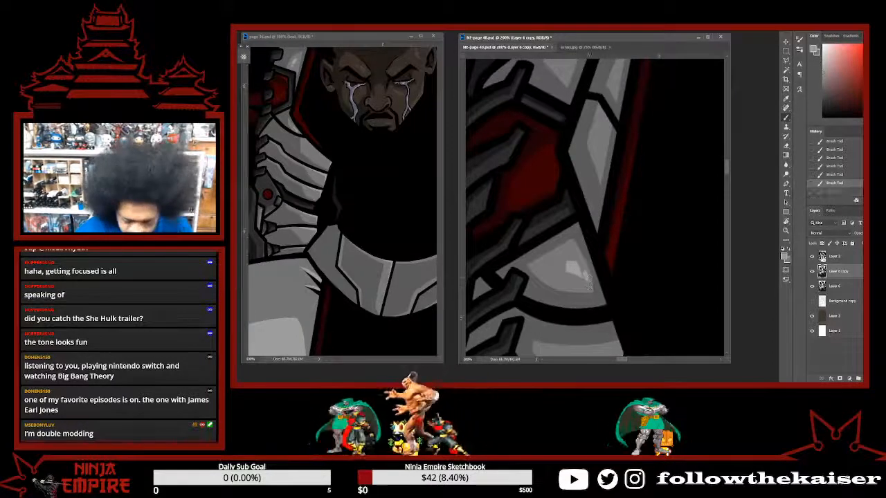
left_click_drag(587, 274, 642, 260)
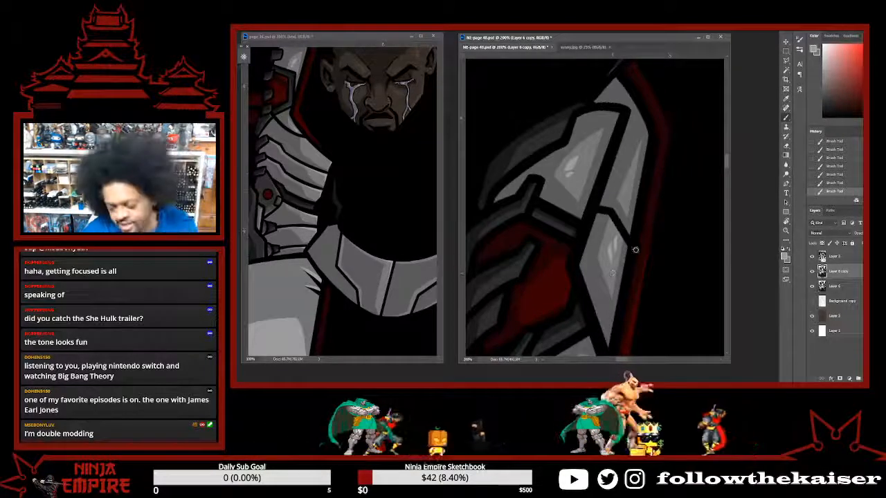
Brush light grey highlights on the back of the sword hand and along the edges of its gripping fingers.
scroll(673, 266, "down", 5)
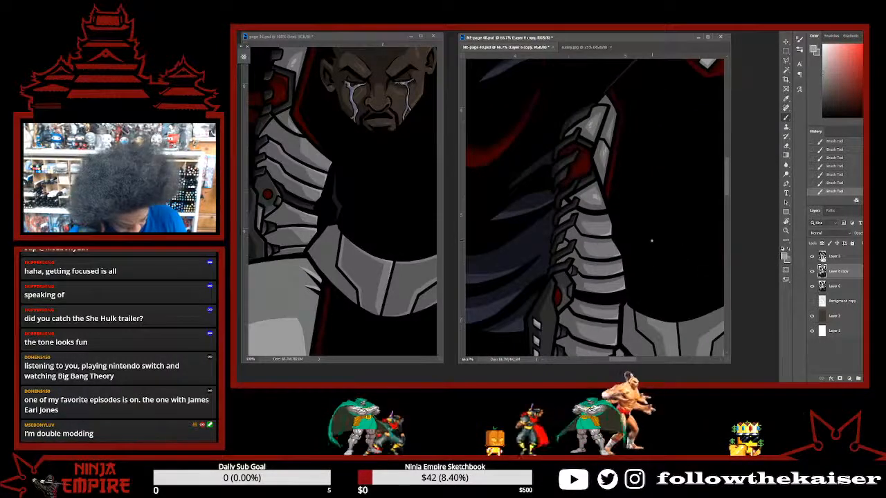
scroll(650, 241, "up", 3)
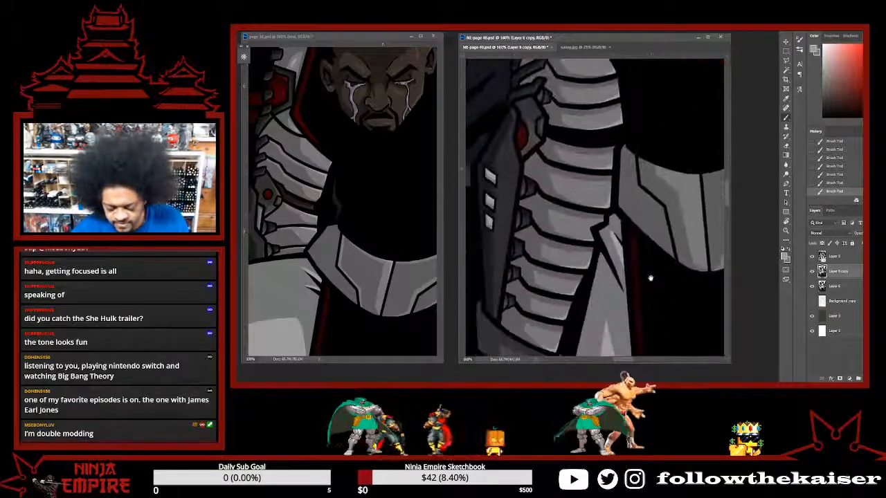
left_click_drag(643, 277, 717, 193)
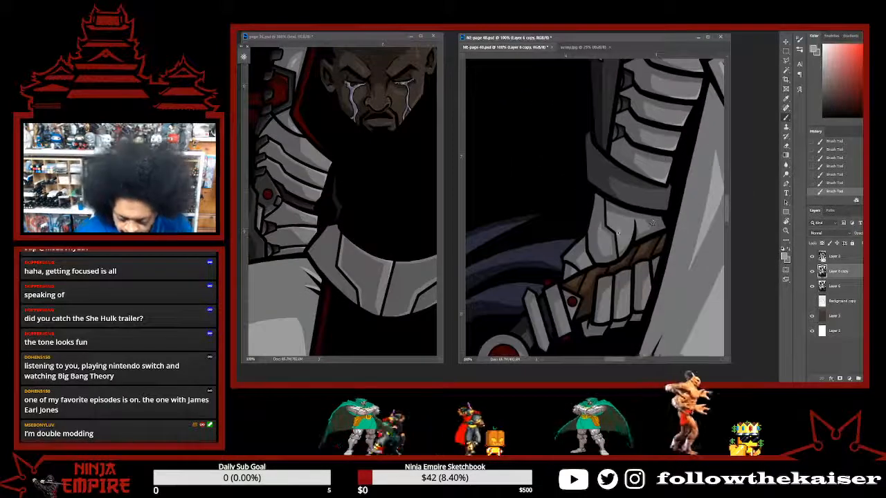
scroll(632, 223, "up", 2)
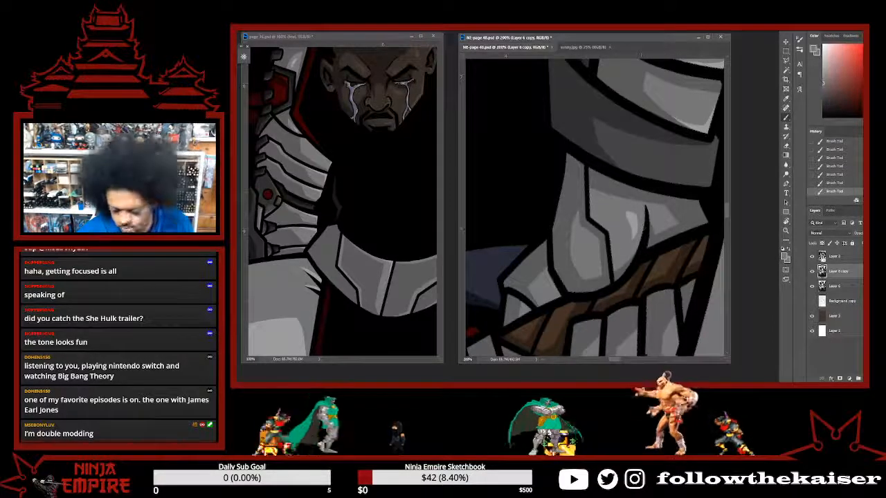
left_click_drag(634, 261, 685, 164)
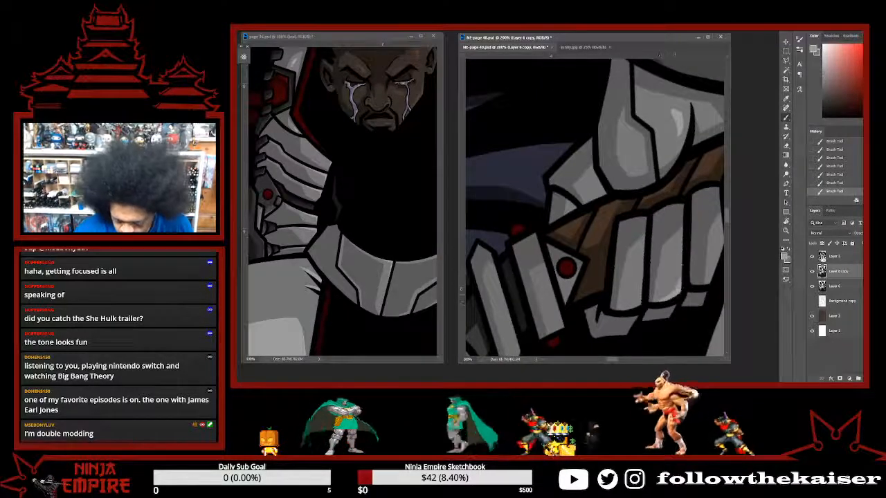
left_click_drag(629, 311, 643, 259)
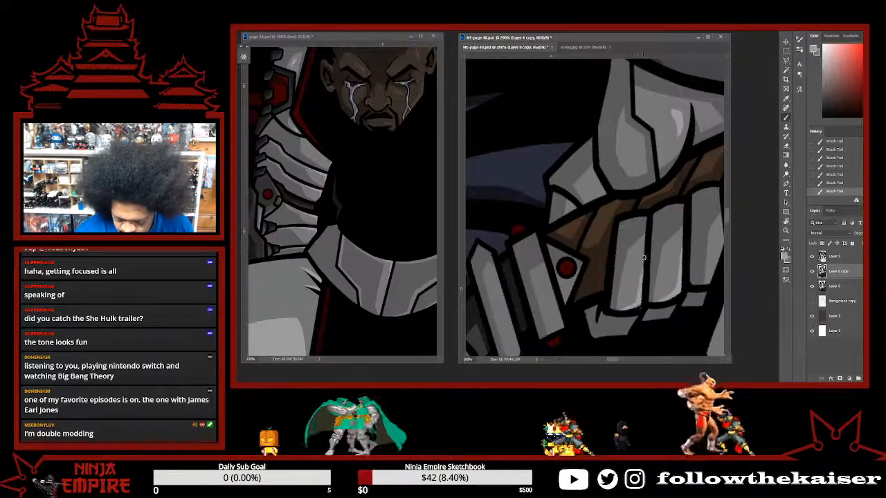
Brush light-grey highlights along the edges of the armored fingers gripping the sword handle, undoing a stray stroke.
mouse_move(717, 287)
left_mouse_down()
mouse_move(662, 280)
mouse_move(644, 226)
left_mouse_up()
key("ctrl+z")
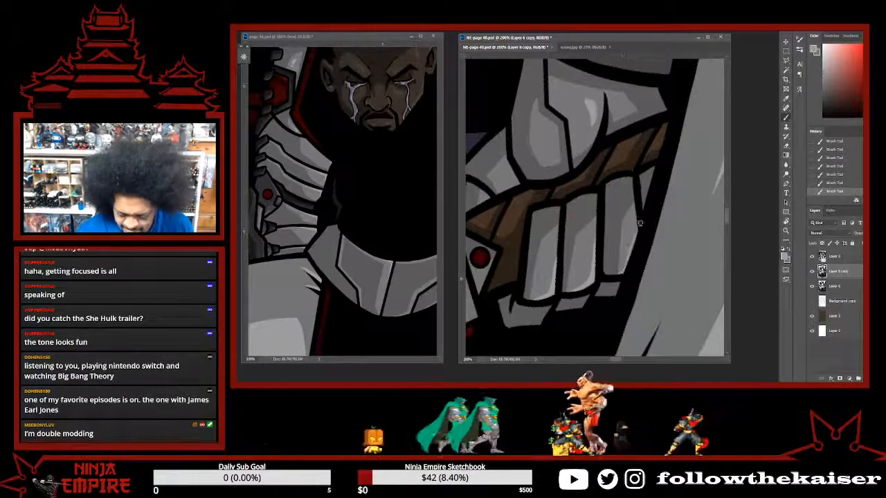
left_click_drag(645, 224, 616, 168)
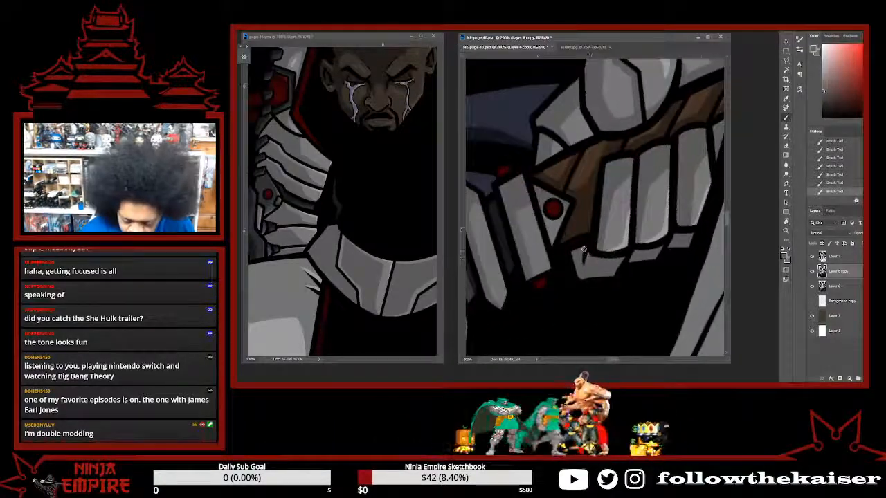
left_click_drag(626, 238, 603, 246)
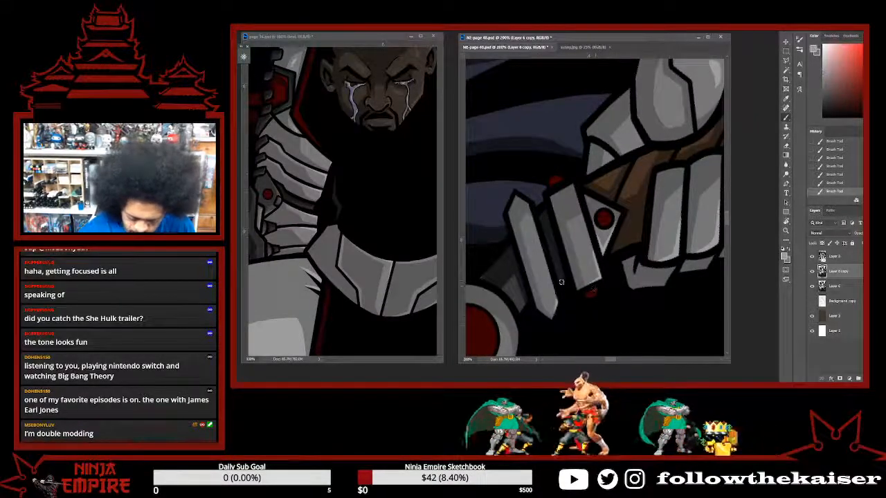
Paint light-grey highlights on the sword's metal guard bars and the ring around the large red gem.
left_click_drag(562, 305, 614, 228)
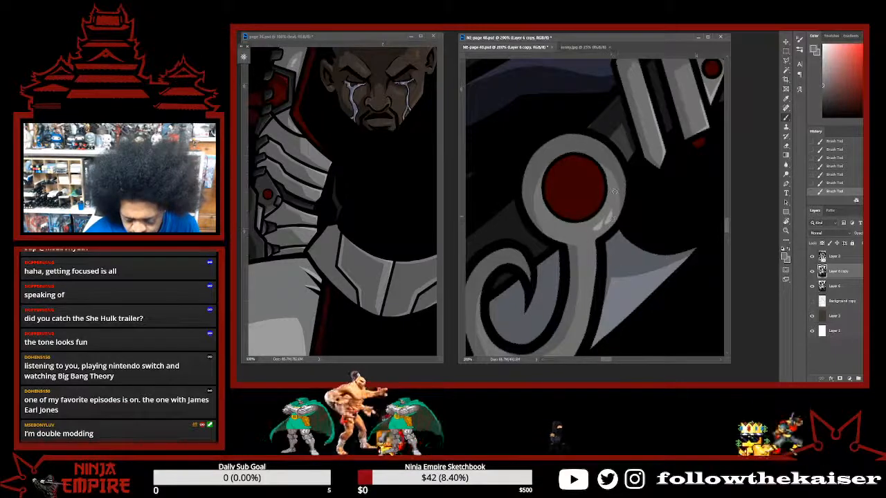
scroll(603, 273, "down", 2)
scroll(606, 272, "down", 3)
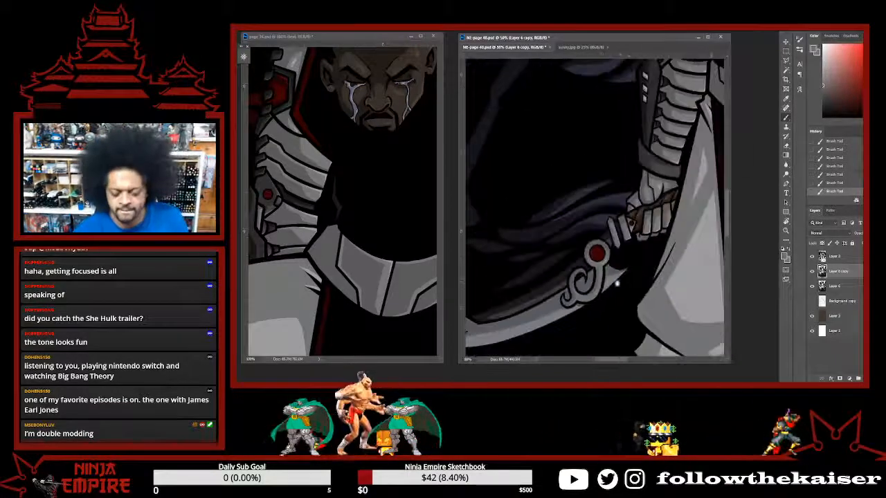
scroll(607, 272, "up", 3)
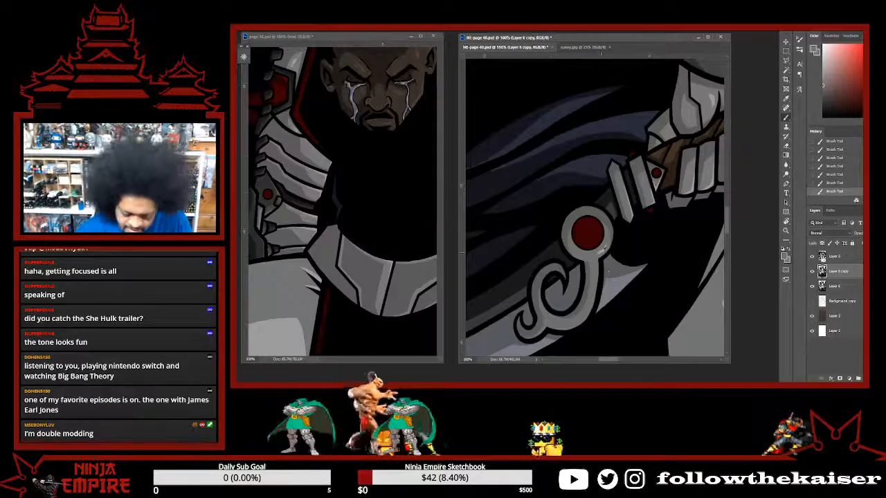
scroll(636, 247, "up", 2)
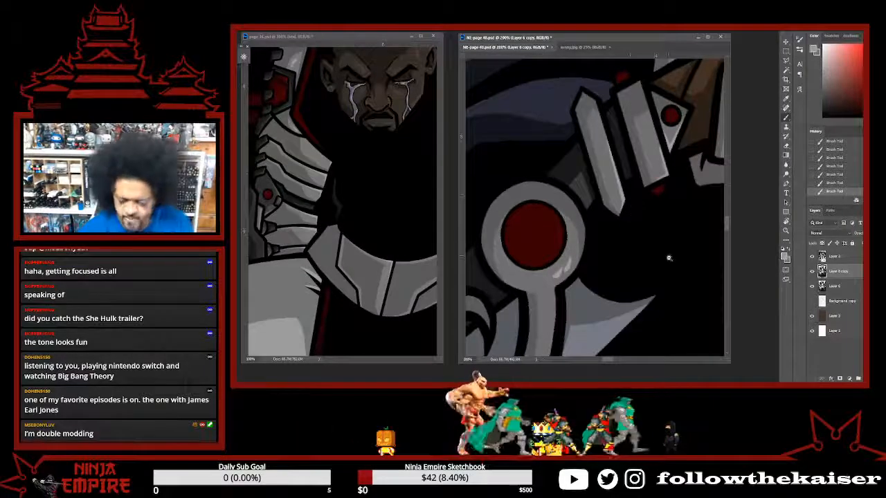
Brush thin light-grey highlights along the outer edges of the overlapping armor plates down the leg.
scroll(667, 259, "down", 2)
scroll(666, 259, "down", 3)
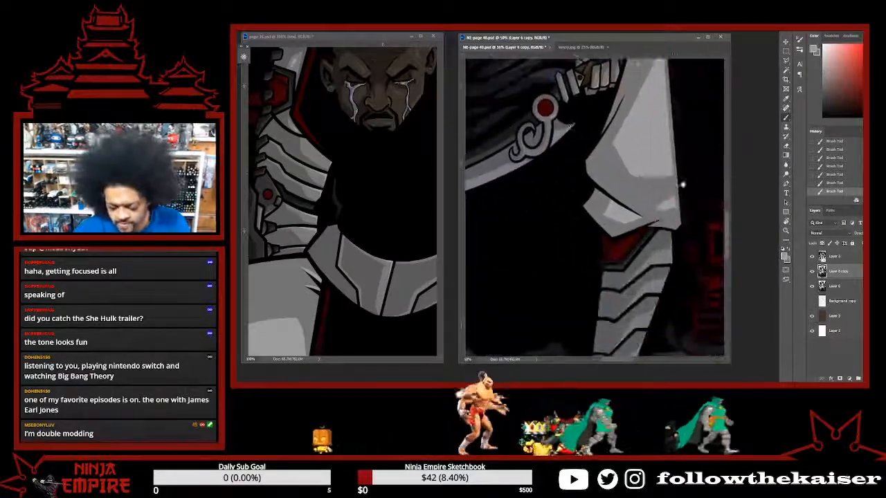
scroll(657, 235, "up", 1)
left_click_drag(603, 203, 607, 314)
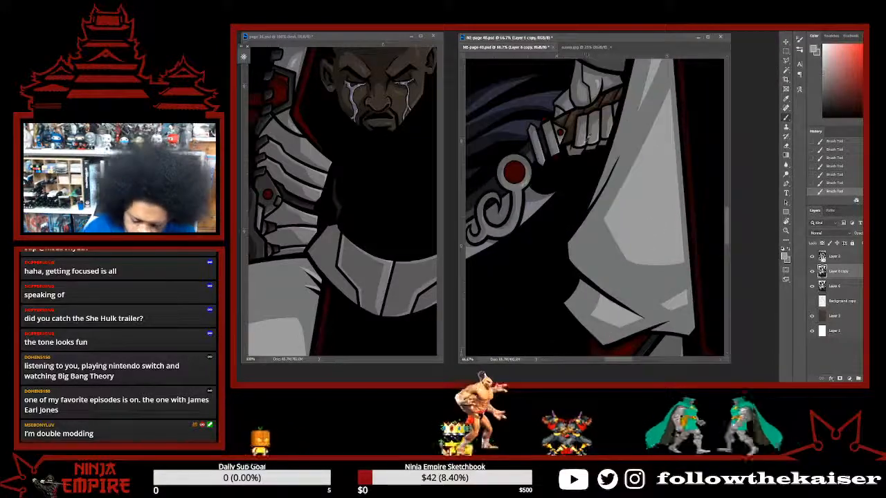
left_click_drag(671, 363, 658, 232)
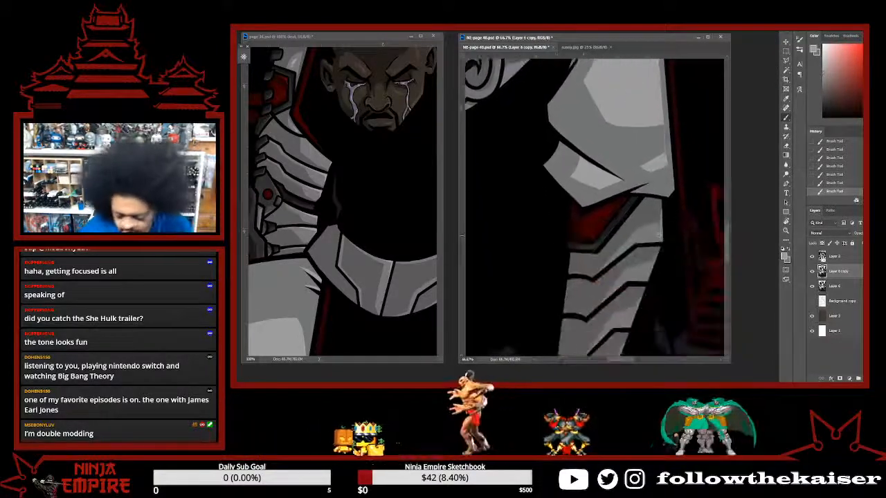
scroll(664, 232, "up", 1)
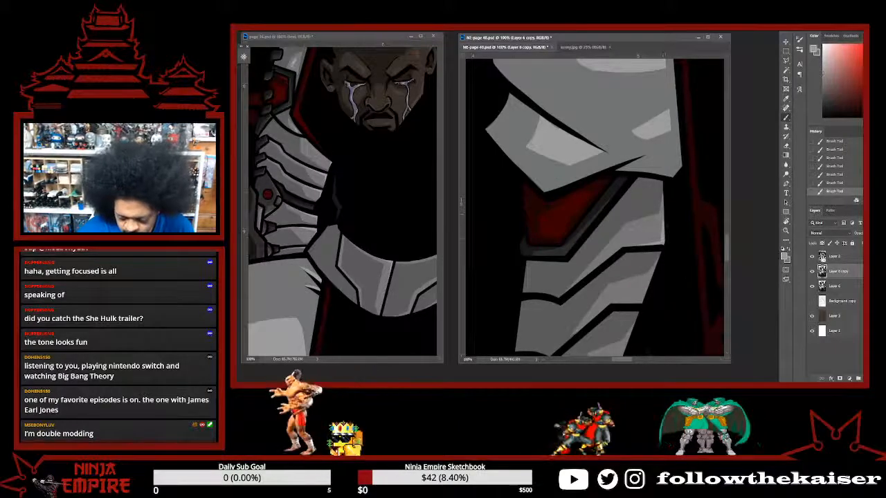
left_click_drag(667, 259, 667, 234)
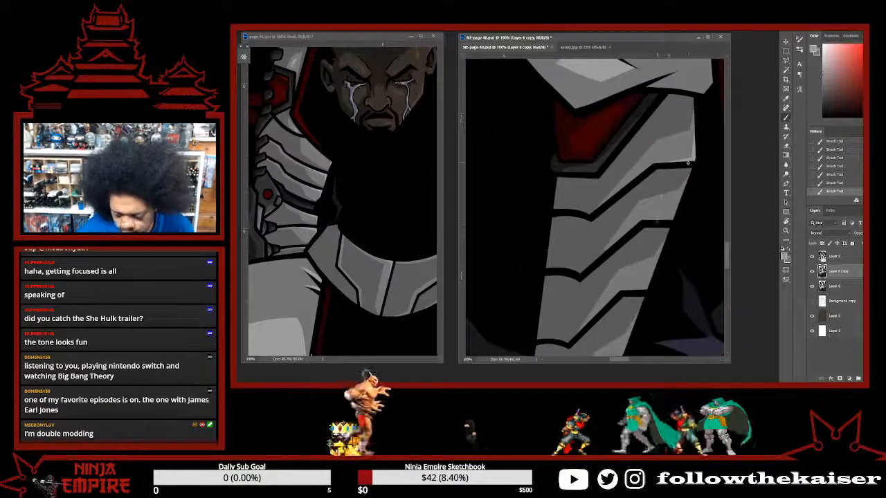
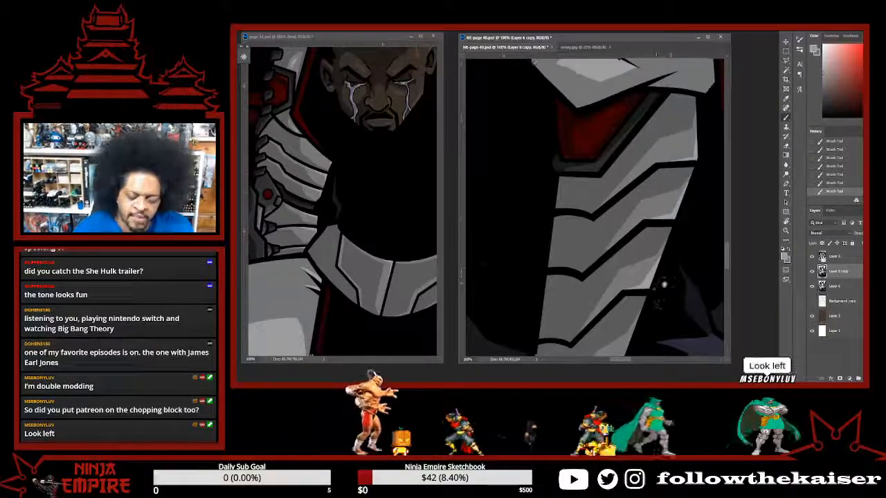
left_click_drag(658, 280, 674, 234)
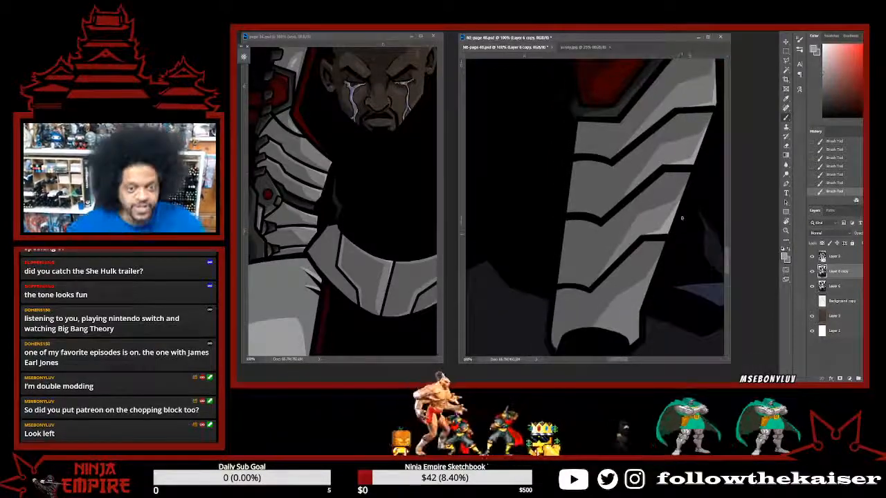
left_click_drag(662, 267, 683, 237)
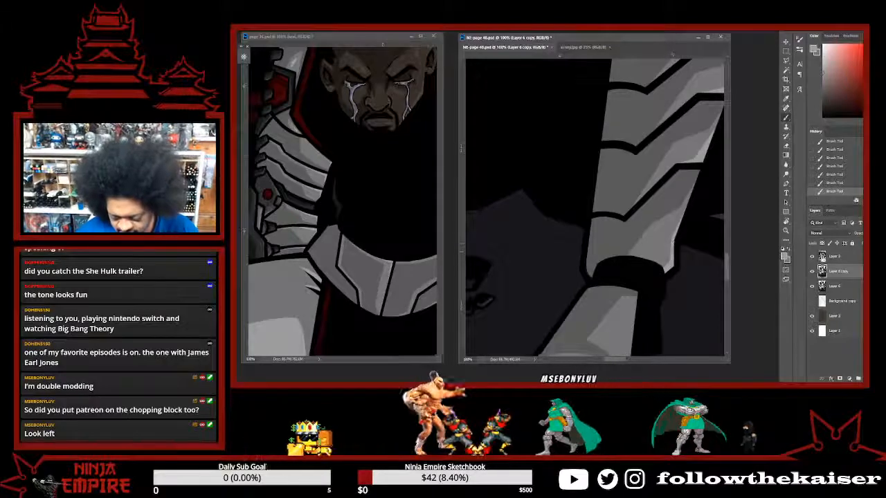
Sample the dark background colour beside the lowest banded leg plate and touch up the outline at its corner.
key("r")
left_click_drag(674, 184, 582, 142)
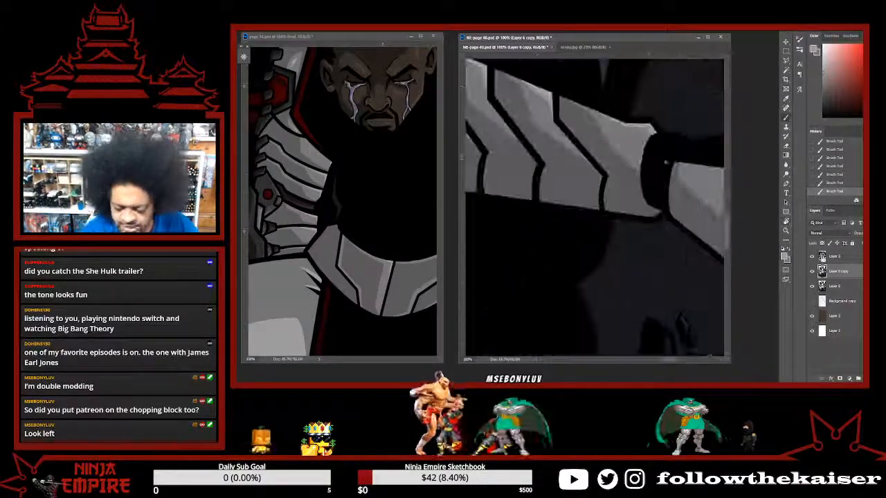
left_click(670, 120, "alt")
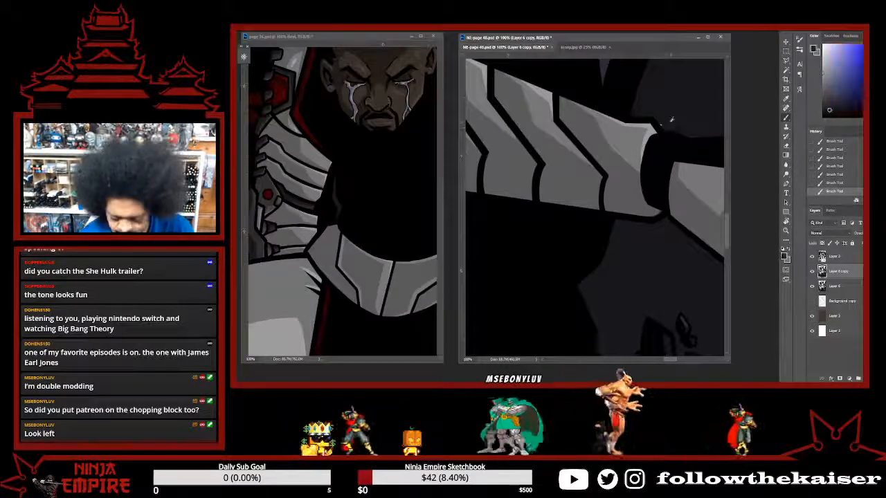
key("r")
left_click_drag(671, 161, 677, 244)
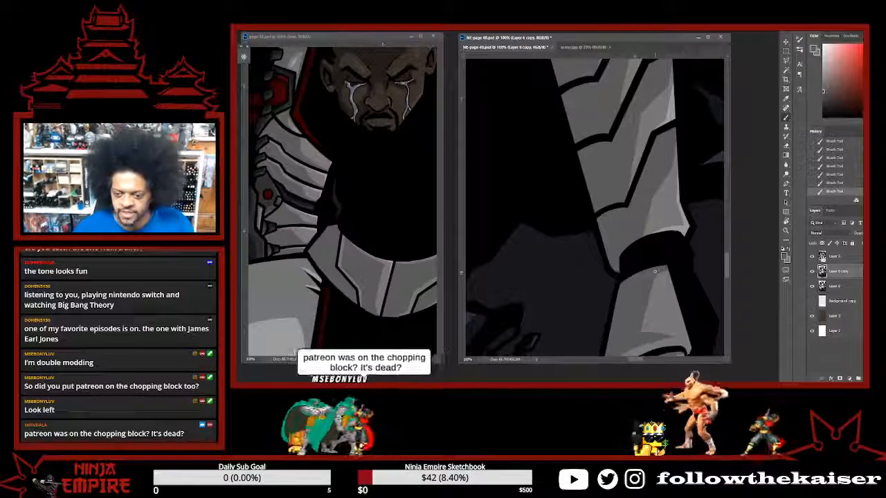
Paint light-grey edge highlights on the two armor plates covering the foot below the black ankle gap.
left_click_drag(674, 284, 635, 166)
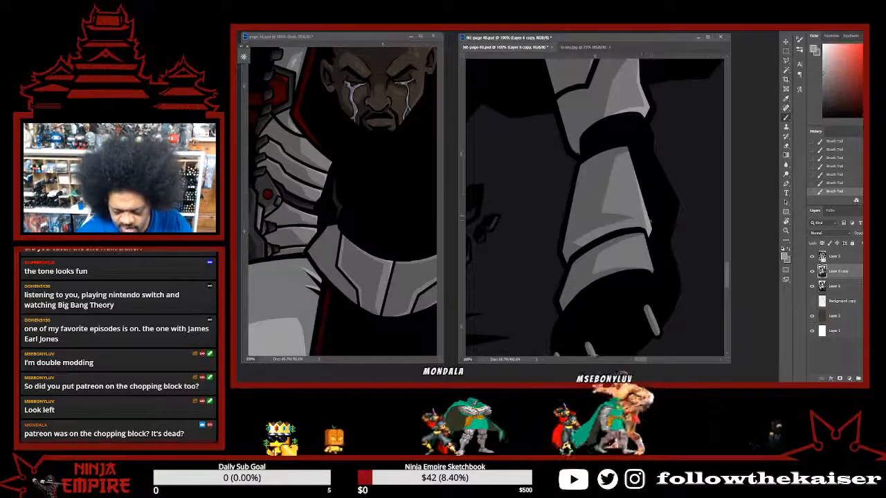
left_click_drag(697, 223, 611, 160)
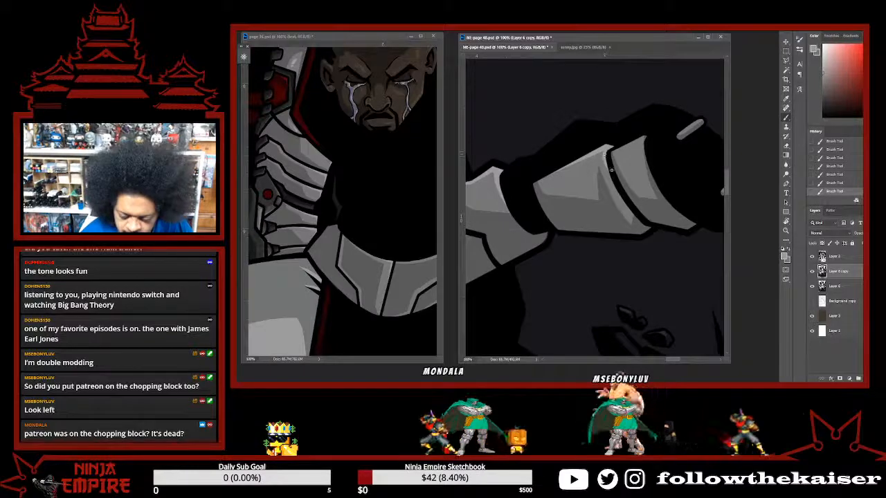
left_click_drag(617, 185, 663, 197)
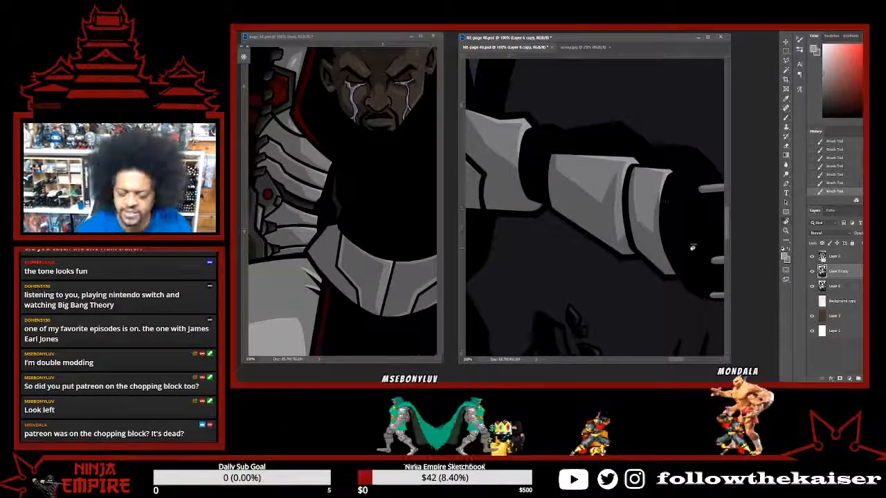
left_click_drag(689, 242, 653, 188)
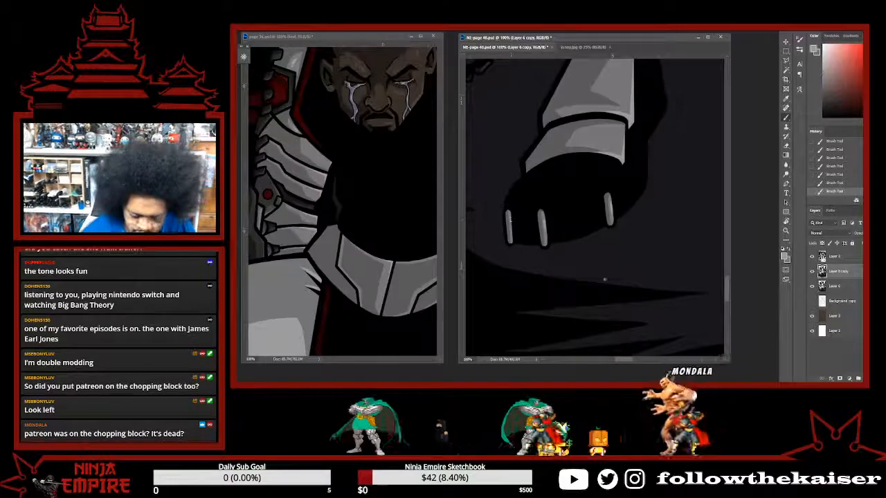
Brush highlights onto the small grey toe spikes and the outer corner of the lowest foot plate.
left_click_drag(703, 249, 513, 294)
scroll(510, 277, "up", 5)
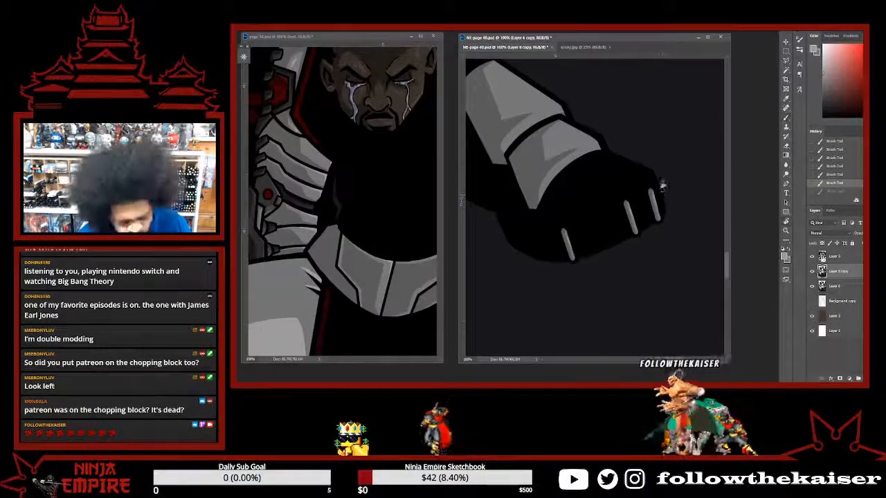
scroll(661, 185, "up", 5)
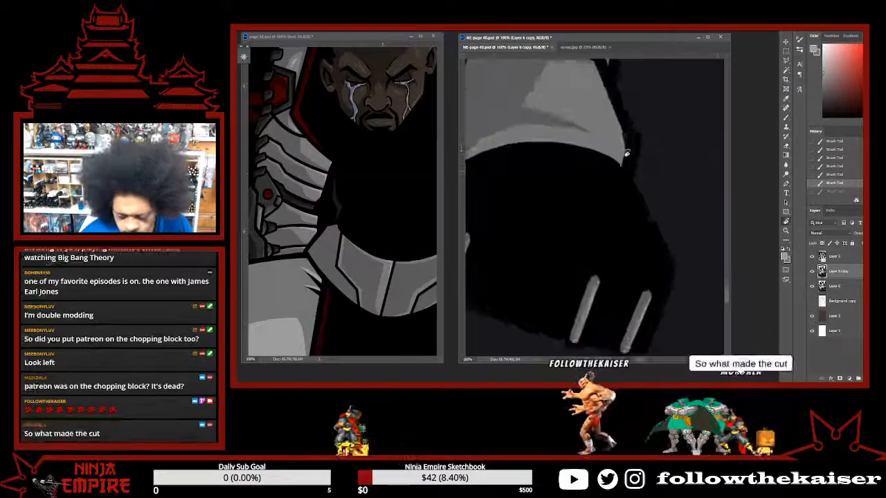
scroll(627, 152, "up", 2)
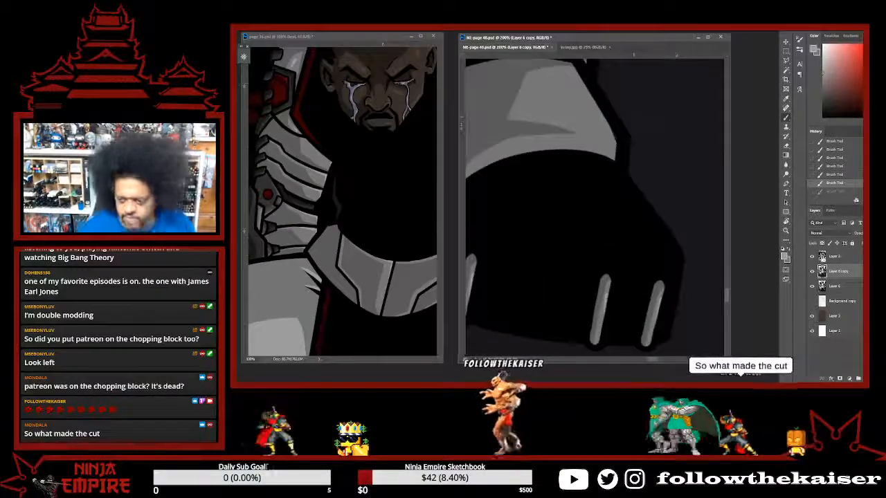
scroll(624, 150, "down", 2)
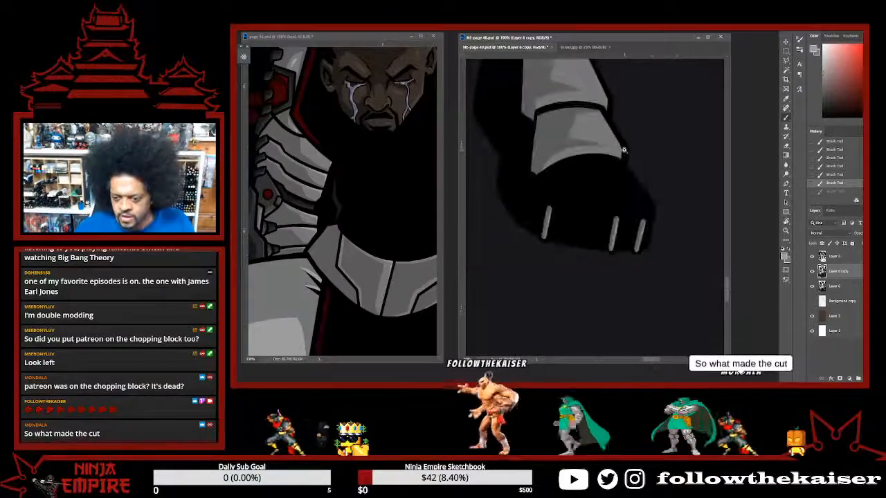
scroll(624, 151, "up", 2)
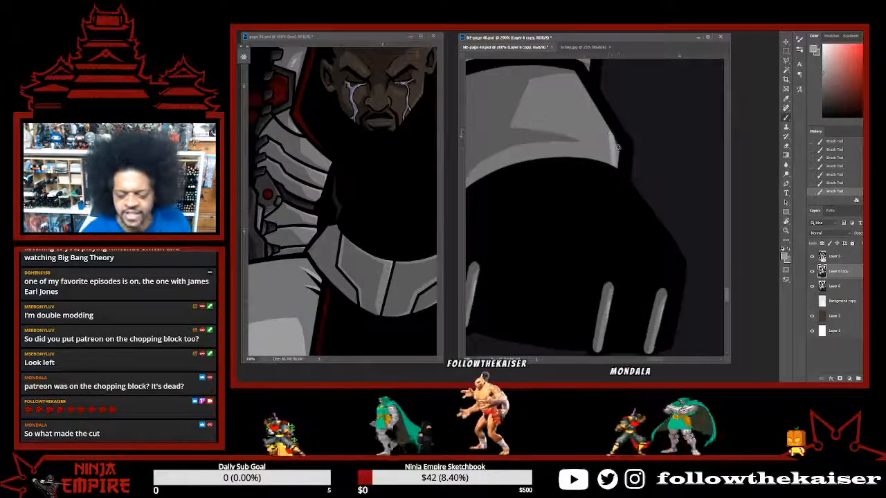
Undo the last two brush strokes and repaint the thin highlight along the lowest foot plate's curved front edge.
key("r")
left_click_drag(623, 227, 637, 183)
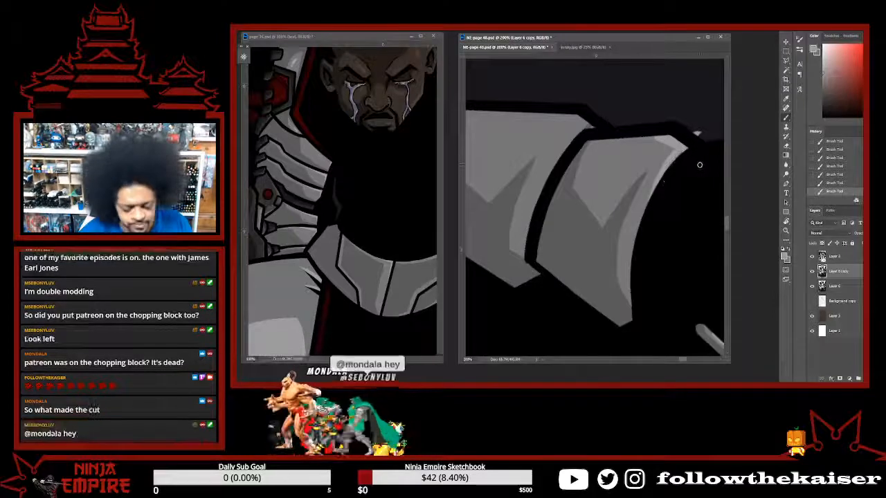
key("ctrl+z")
key("ctrl+z")
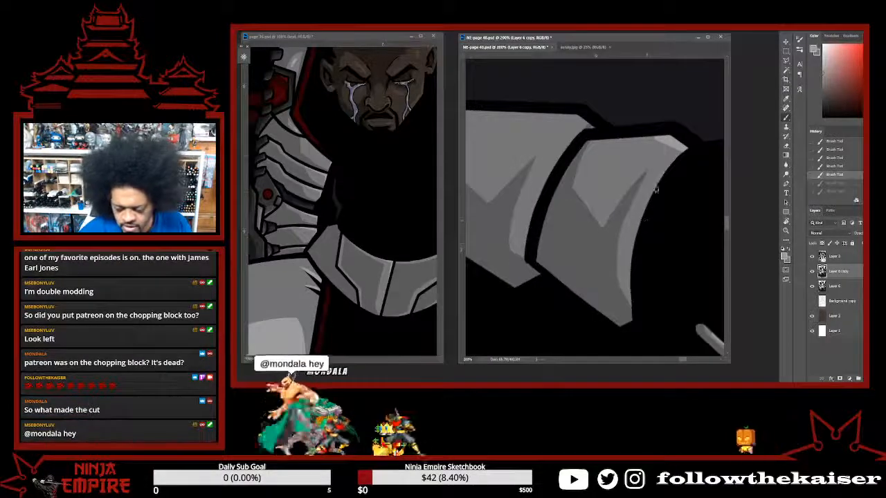
left_click_drag(677, 158, 647, 216)
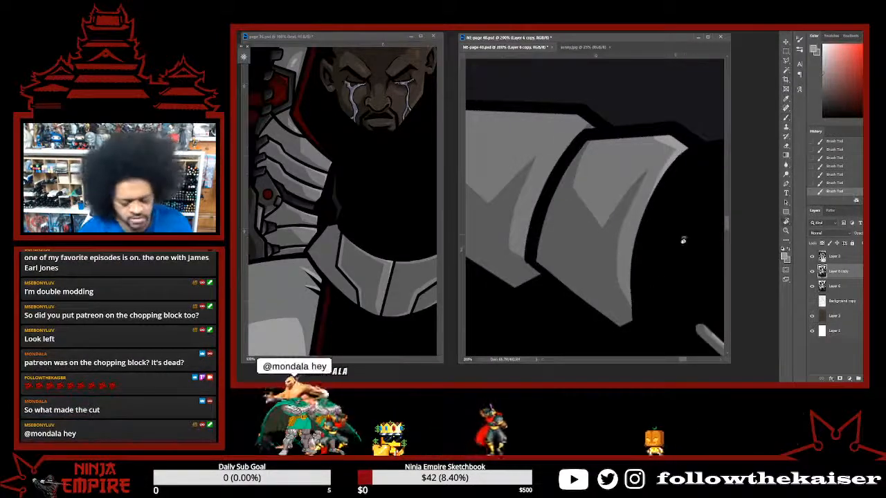
Paint light-grey highlights along the outer side and curved lower rim of the upper foot plate.
left_click_drag(683, 240, 674, 233)
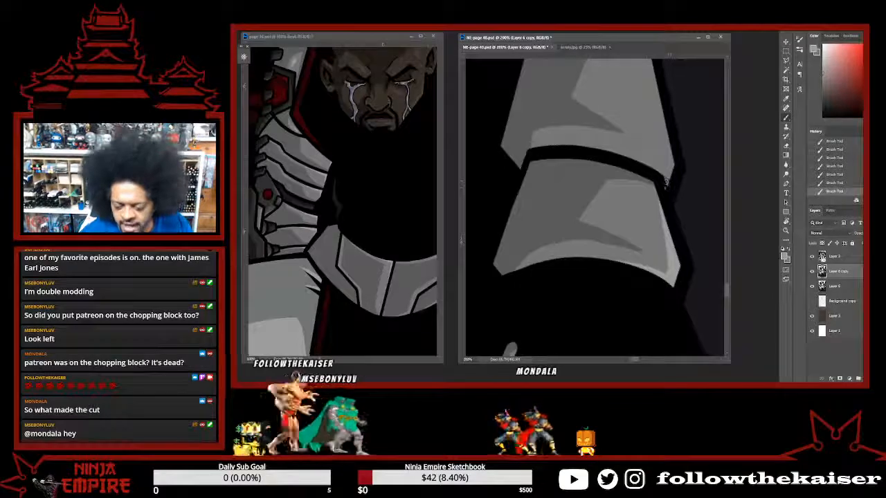
left_click_drag(667, 183, 647, 258)
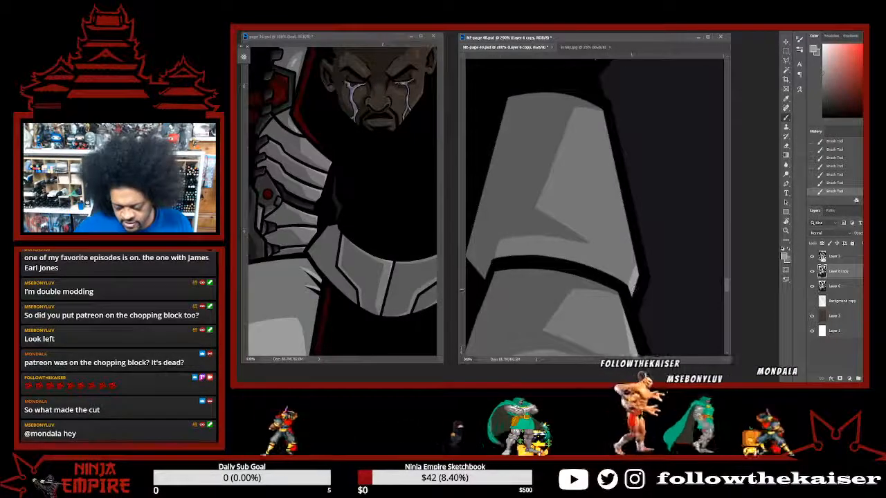
left_click(631, 289, "shift")
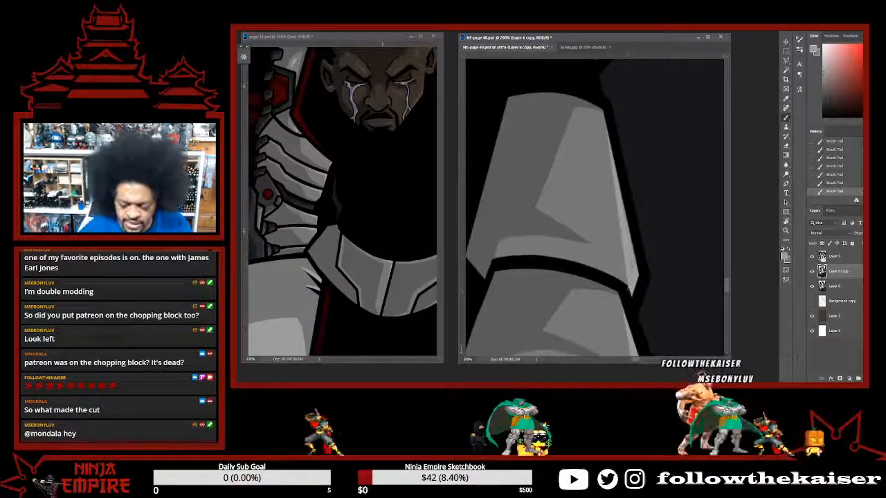
mouse_move(680, 263)
left_mouse_down()
mouse_move(638, 66)
mouse_move(699, 171)
mouse_move(650, 207)
left_mouse_up()
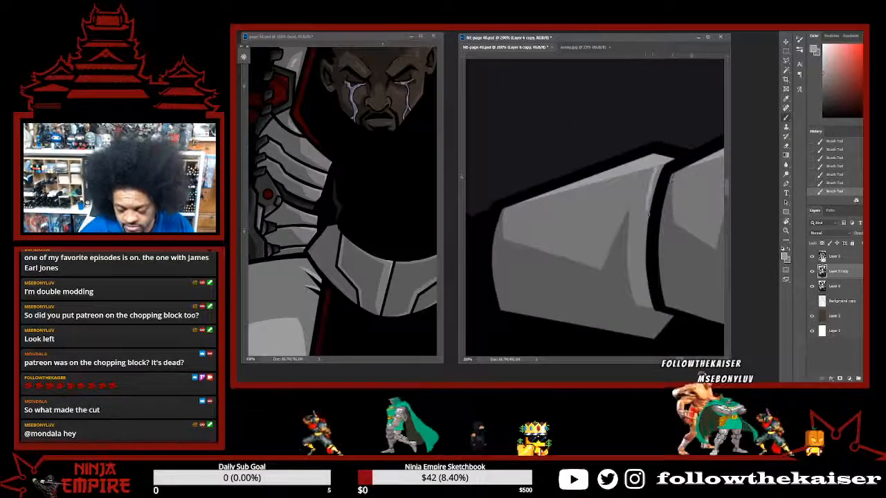
left_click_drag(654, 168, 647, 242)
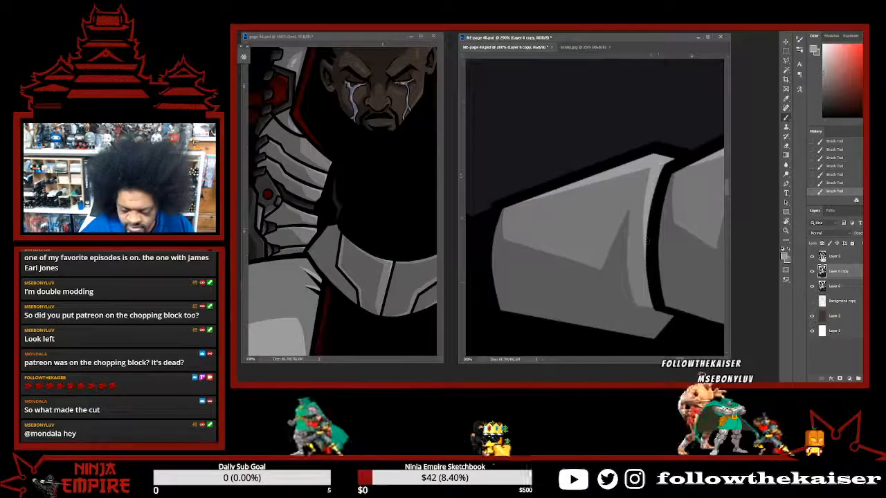
Paint light-grey edge highlights along the outer side and curved lower rim of the lowest shin plate above the ankle gap.
key("r")
left_click_drag(659, 195, 692, 289)
scroll(692, 289, "down", 5)
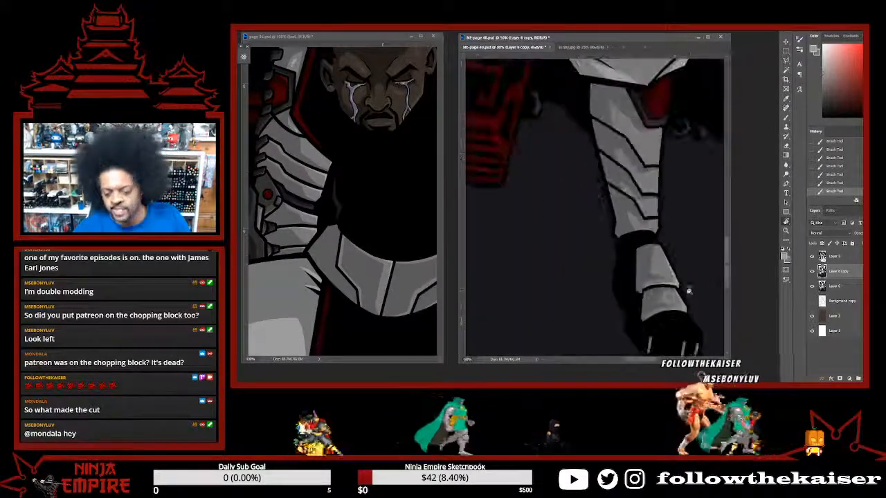
scroll(644, 280, "up", 4)
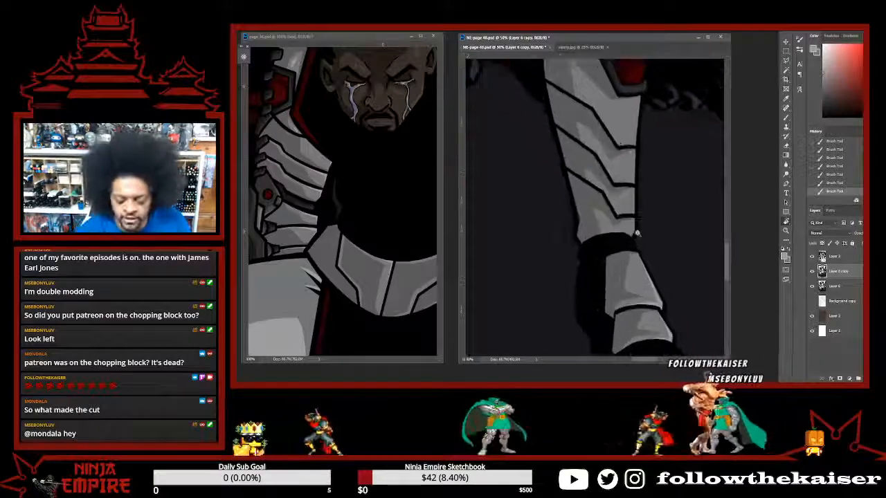
key("b")
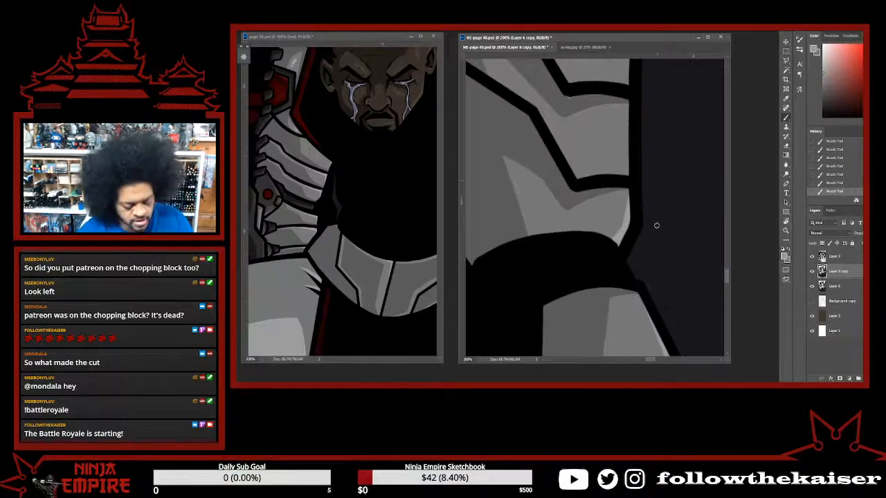
key("r")
left_click_drag(656, 225, 595, 125)
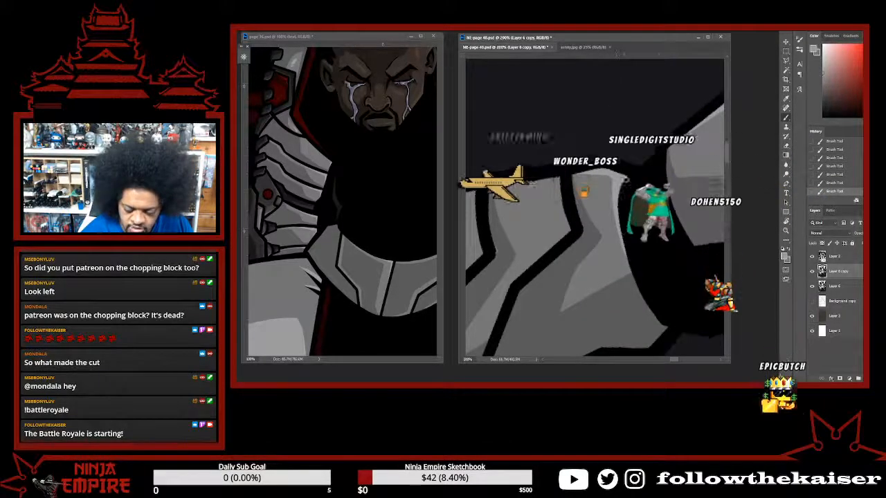
key("r")
left_click_drag(657, 227, 551, 305)
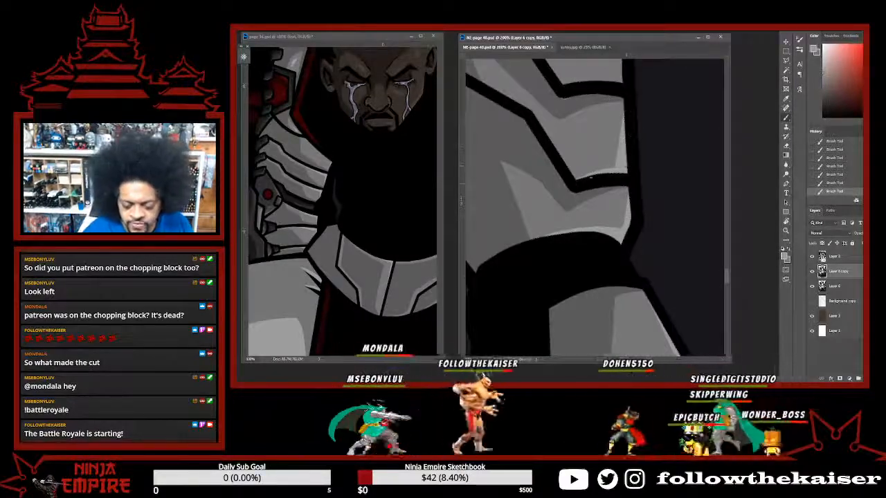
Brush light-grey highlights along the lower rims and outer sides of the middle shin plates, resampling the edge colours from the artwork.
left_click_drag(590, 178, 593, 225)
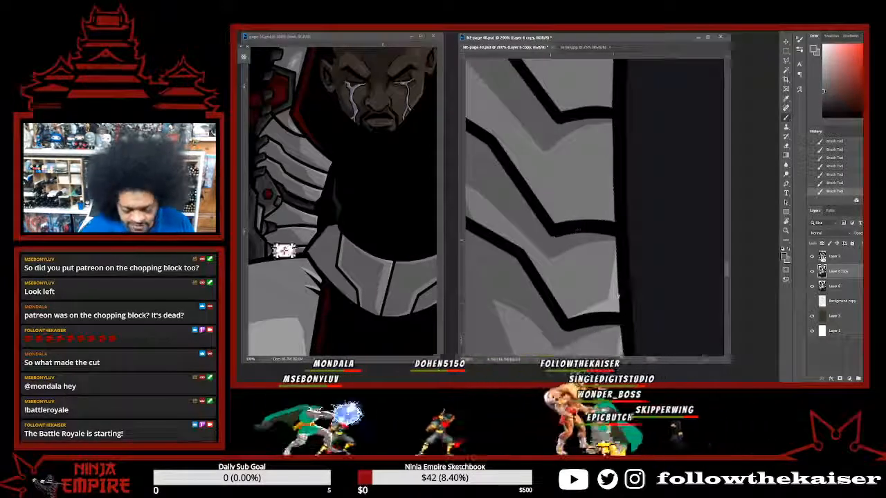
left_click_drag(573, 222, 611, 219)
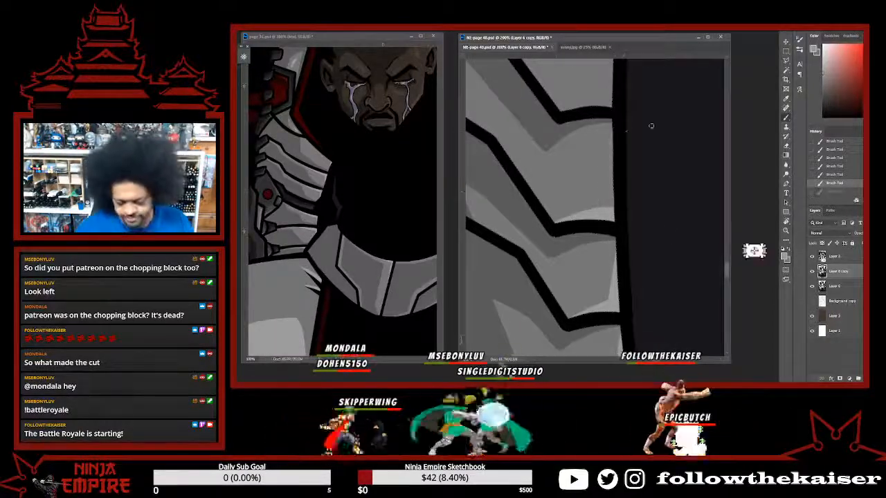
left_click_drag(595, 223, 572, 219)
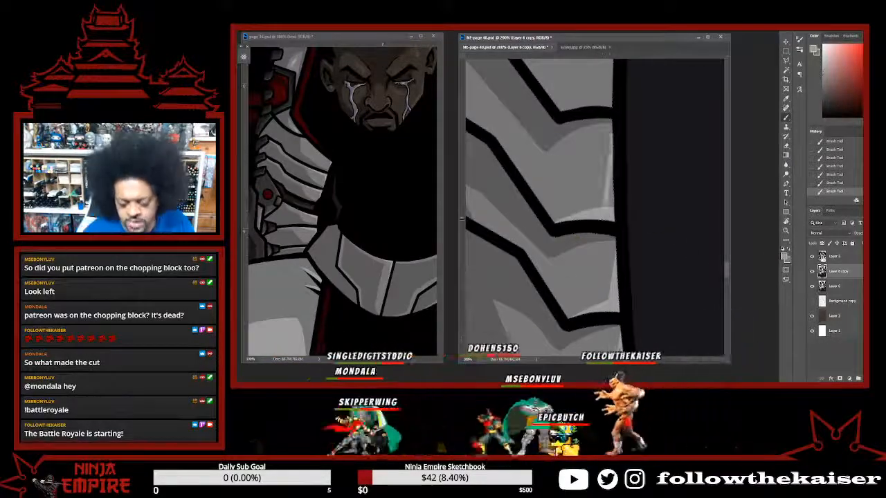
left_click(629, 232, "alt")
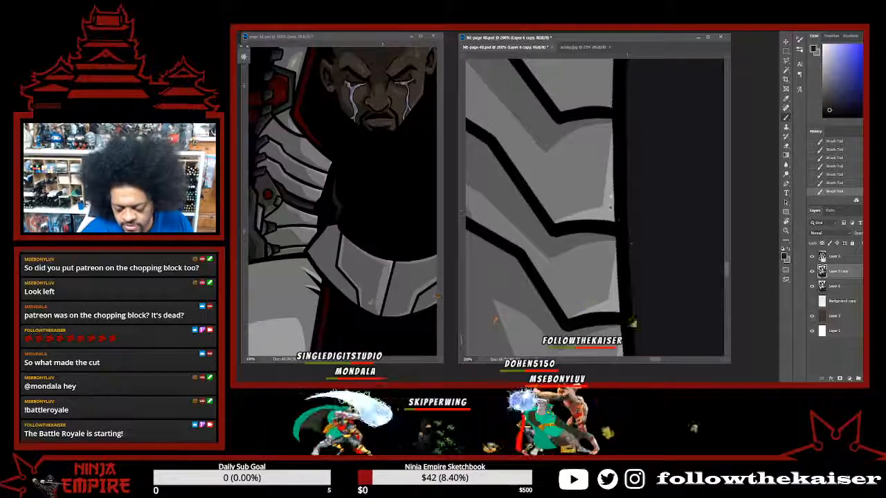
left_click(610, 207, "alt")
left_click_drag(617, 219, 631, 384)
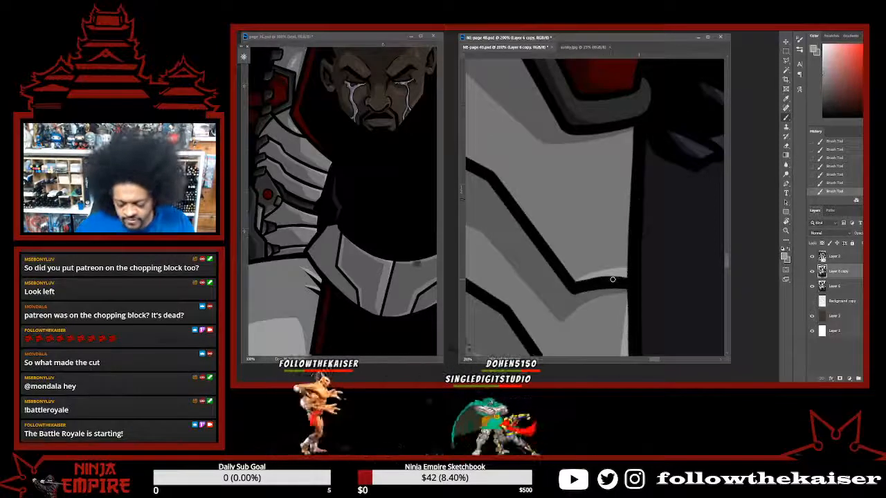
Paint a tapering light-grey highlight down the outer edge of the uppermost shin plate below the red knee inset.
left_click_drag(635, 140, 623, 268)
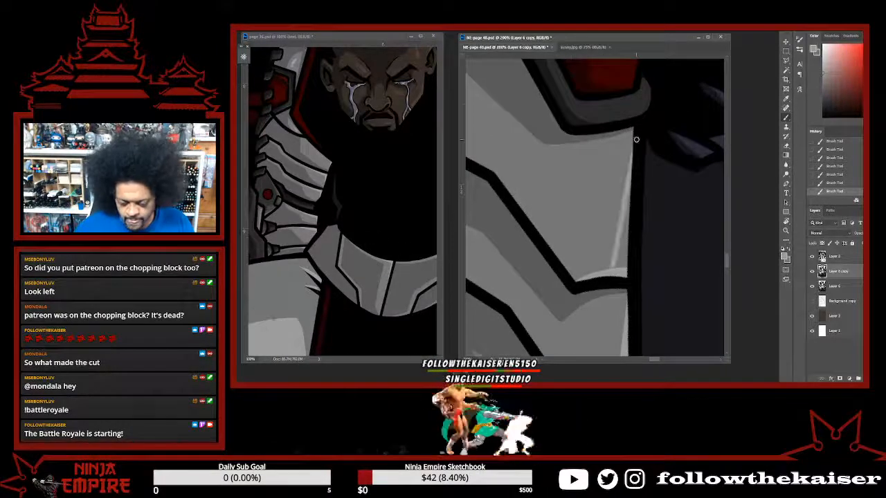
left_click_drag(632, 197, 626, 231)
left_click_drag(623, 266, 631, 227)
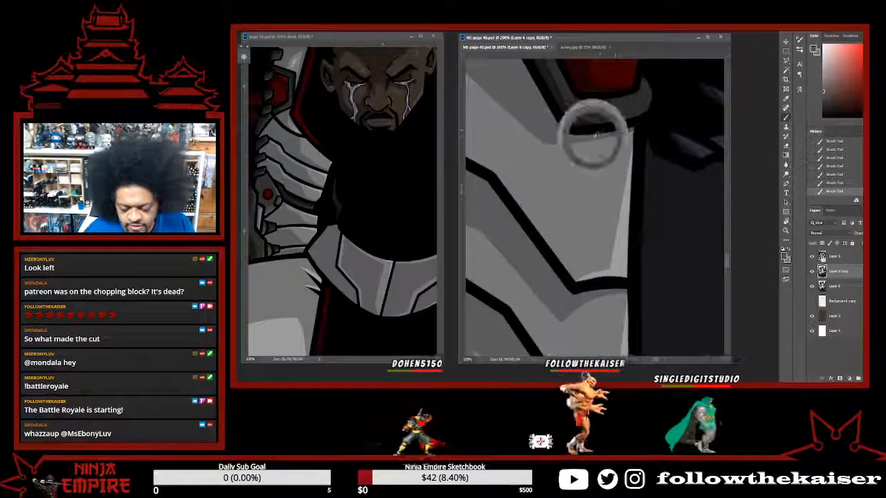
key("ctrl+minus")
key("ctrl+minus")
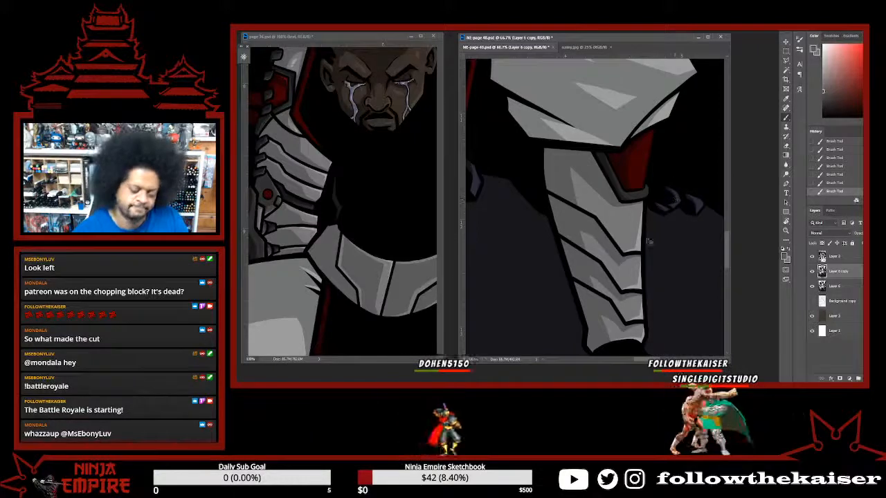
Sample a light grey and paint highlights along the belt's upper edge and the slanted centre seam of its front plate.
key("ctrl+minus")
key("ctrl+minus")
key("ctrl+minus")
left_click_drag(649, 265, 585, 359)
key("ctrl+plus")
key("ctrl+plus")
key("ctrl+plus")
key("ctrl+plus")
key("ctrl+plus")
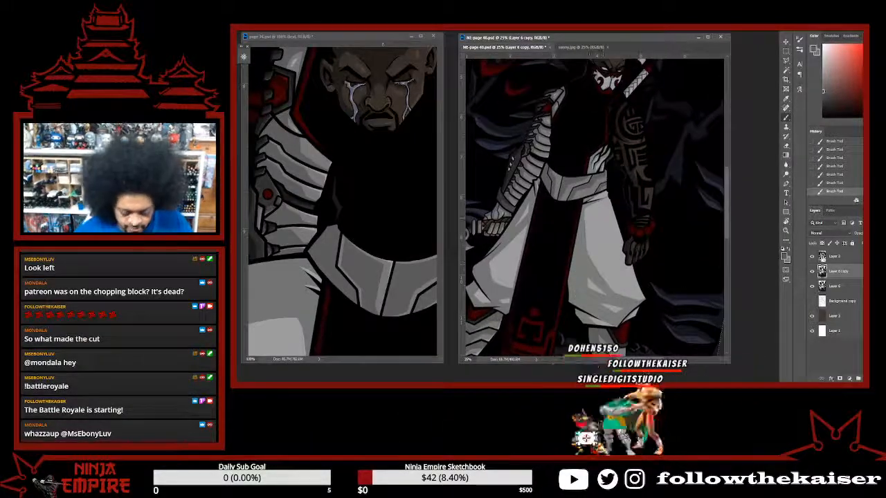
left_click(611, 239, "alt")
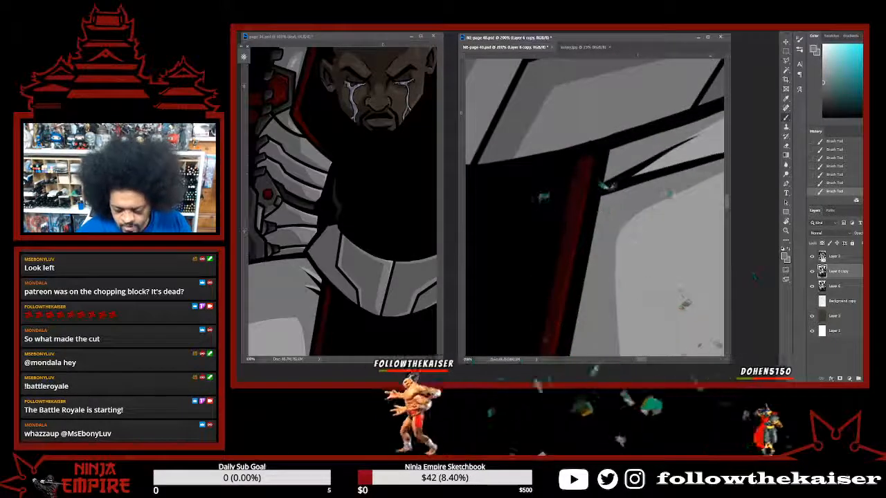
left_click(612, 184, "alt")
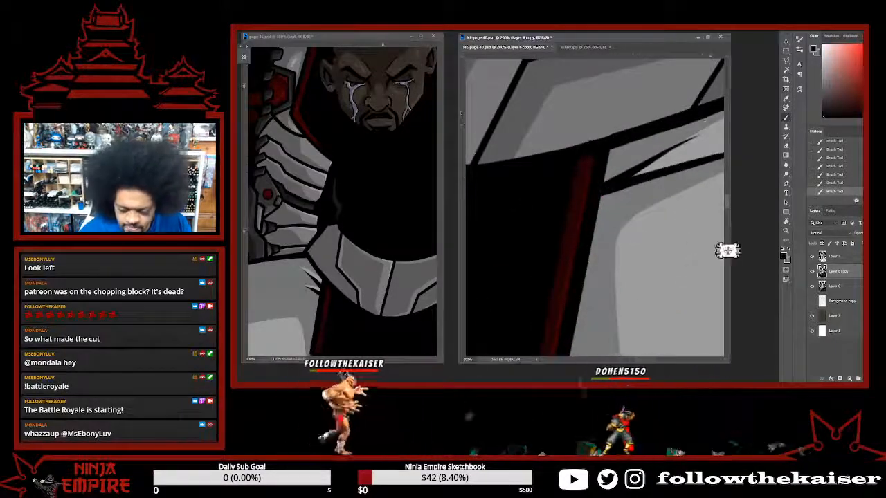
left_click(609, 250, "alt")
left_click_drag(623, 301, 581, 267)
mouse_move(676, 68)
left_mouse_down()
mouse_move(659, 182)
mouse_move(685, 195)
left_mouse_up()
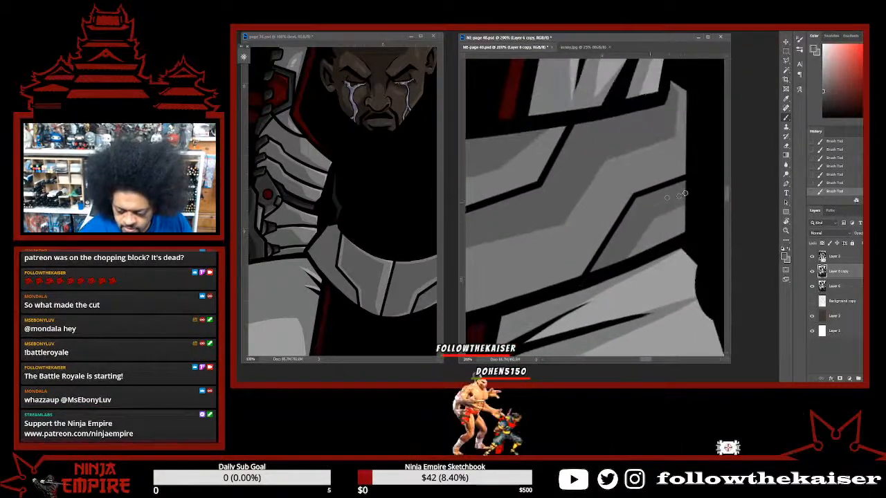
left_click_drag(530, 262, 591, 256)
left_click_drag(511, 280, 599, 259)
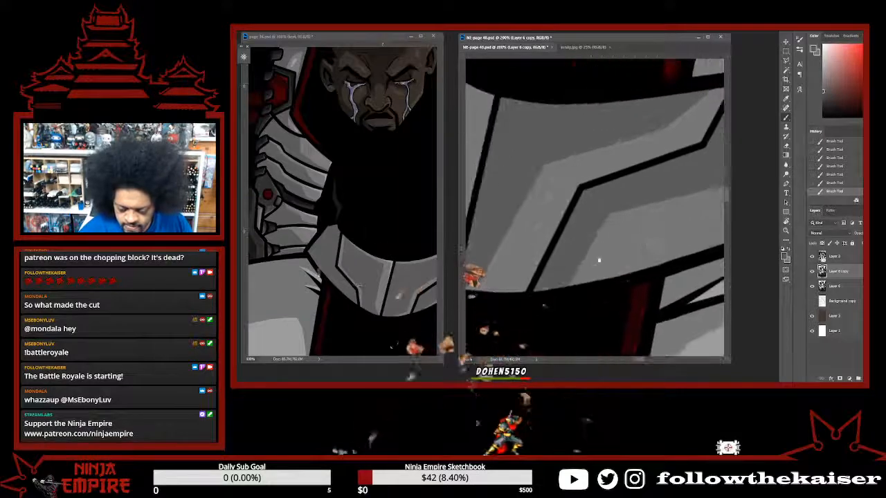
left_click_drag(517, 223, 583, 218)
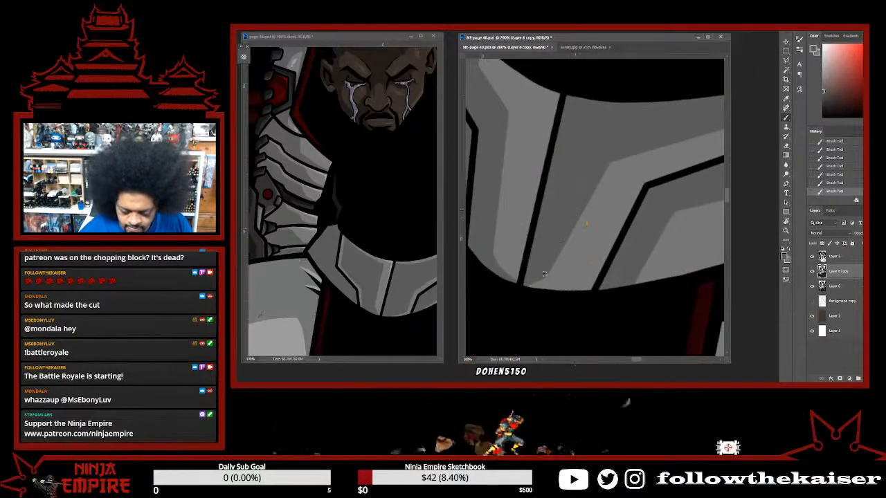
left_click_drag(544, 274, 599, 326)
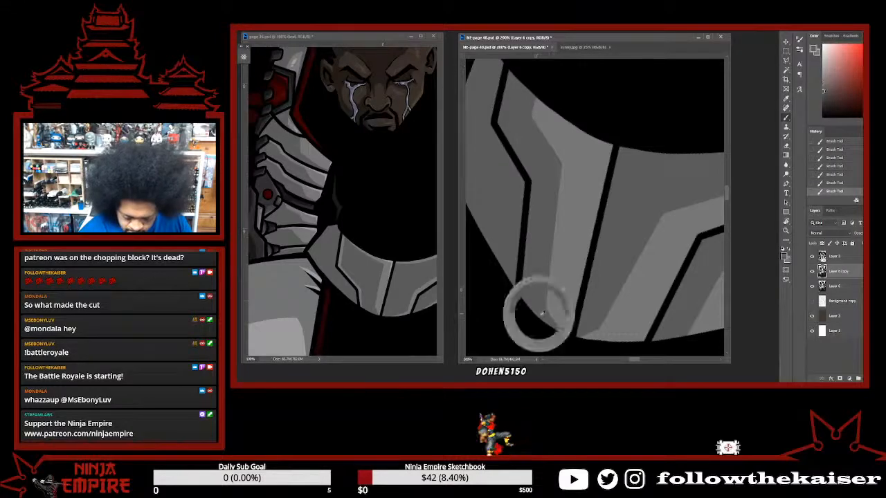
left_click_drag(536, 256, 556, 309)
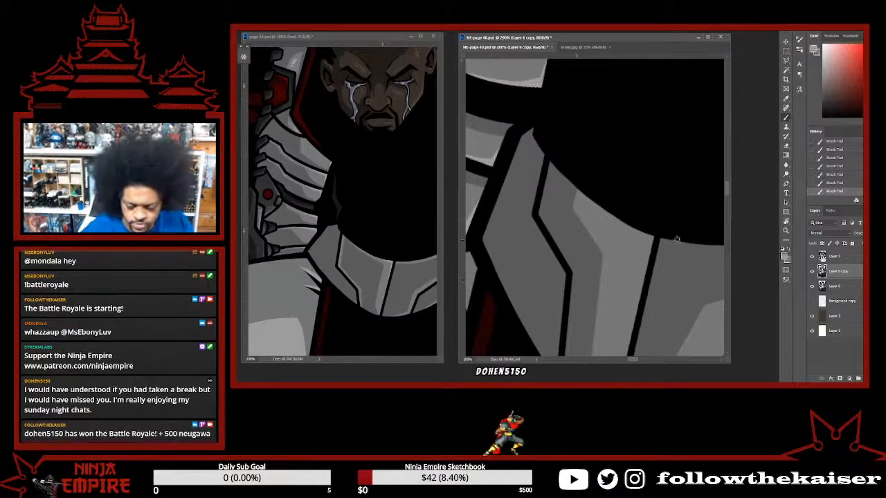
left_click_drag(631, 205, 611, 131)
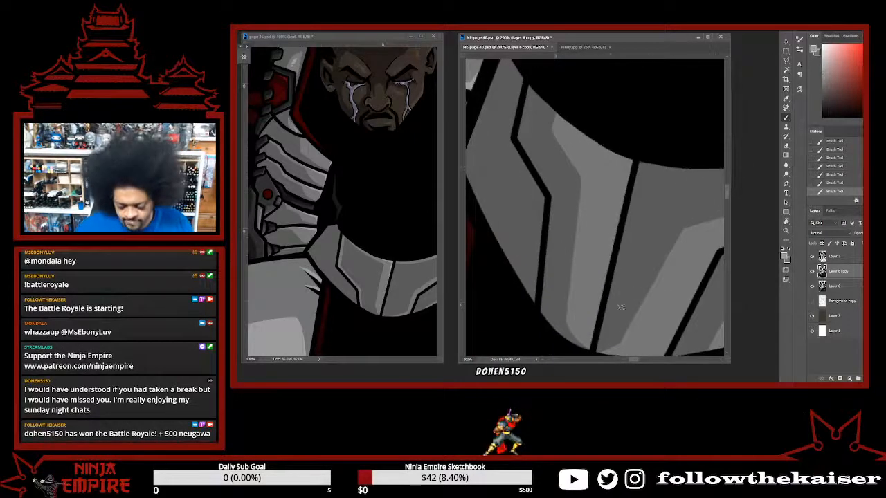
left_click(625, 157, "shift")
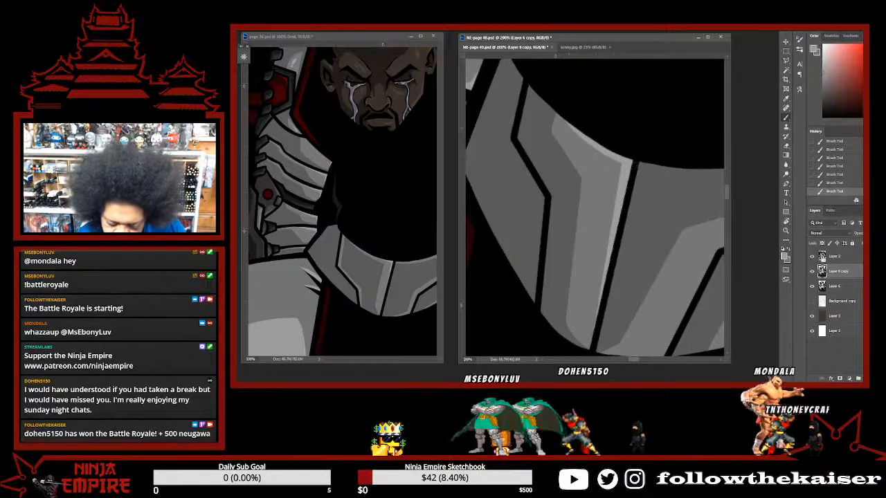
Highlight the angled panel line on the belt plate beside the centre seam, undoing and repainting the stroke along its long upper edge.
left_click_drag(662, 265, 661, 233)
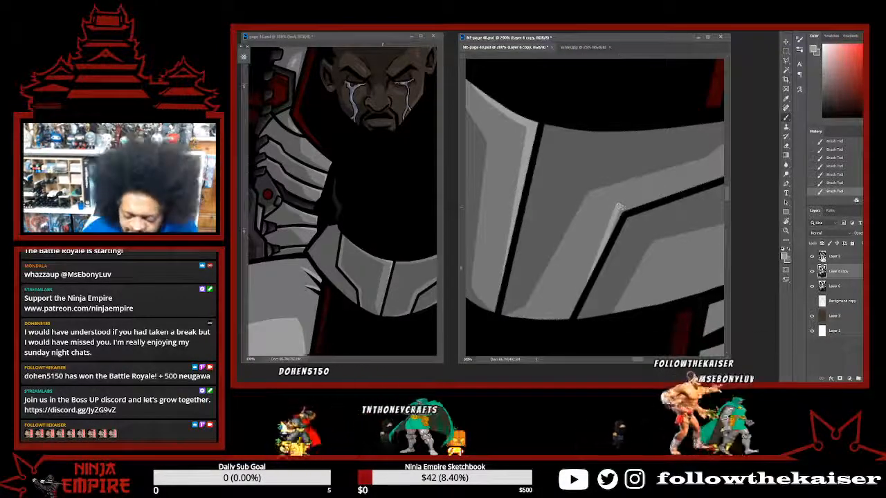
mouse_move(620, 206)
left_mouse_down()
mouse_move(508, 276)
mouse_move(632, 282)
mouse_move(547, 286)
left_mouse_up()
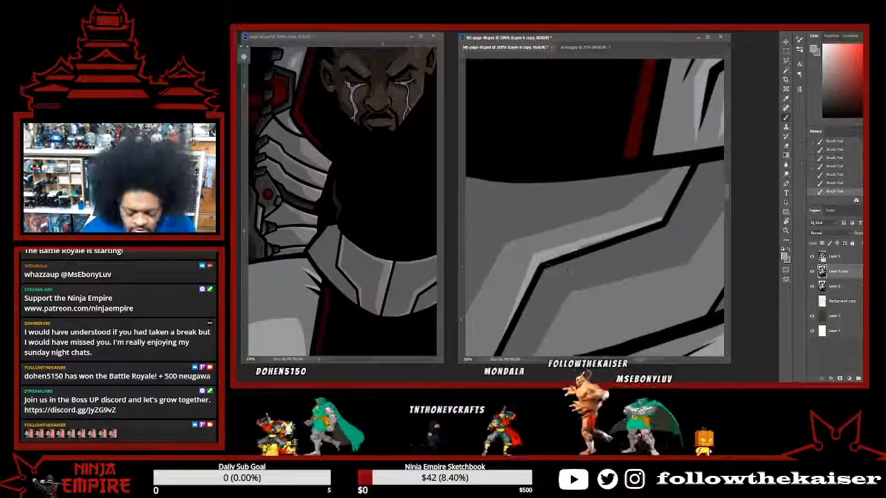
key("ctrl+z")
left_click_drag(543, 263, 664, 219)
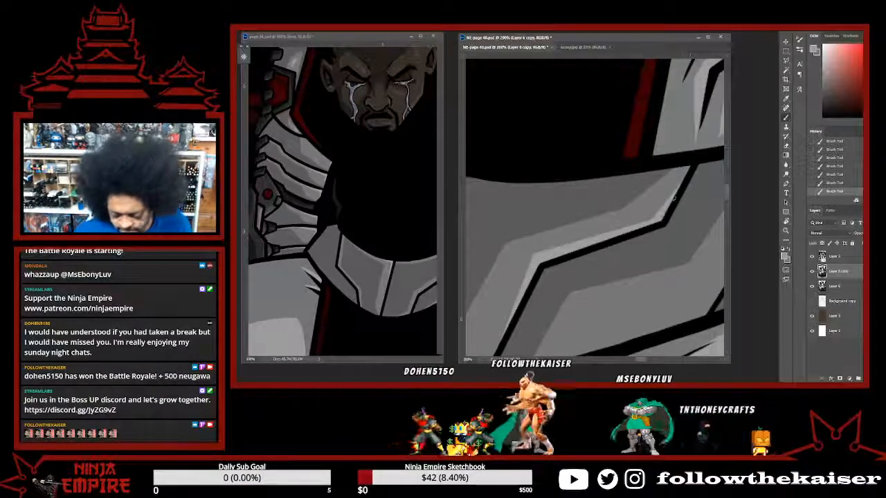
Paint light-grey highlights along the next belt plate's panel line and lower rim and the belt's outer end at the hip.
key("ctrl+minus")
left_click_drag(687, 271, 589, 291)
left_click(580, 287, "ctrl")
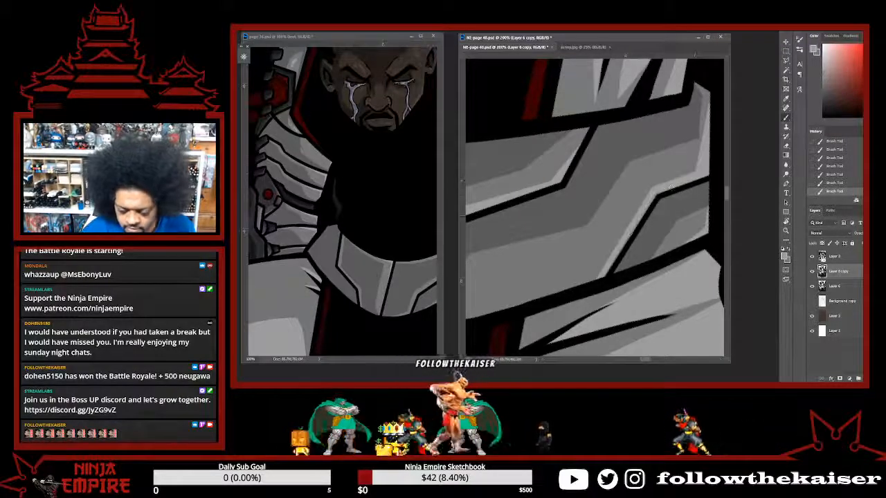
left_click_drag(621, 265, 701, 222)
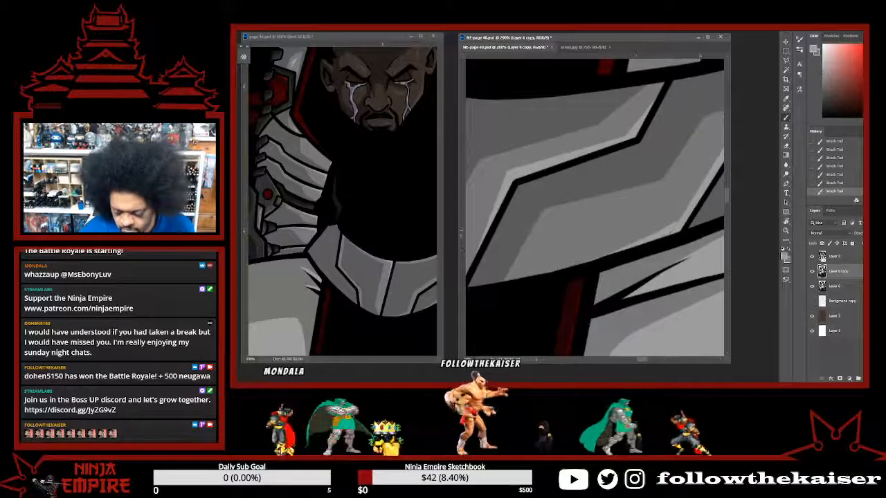
Examine the full figure, the arm armor on the reference page, and the matching segmented arm plates and dark connectors on page 40.
scroll(668, 254, "down", 5)
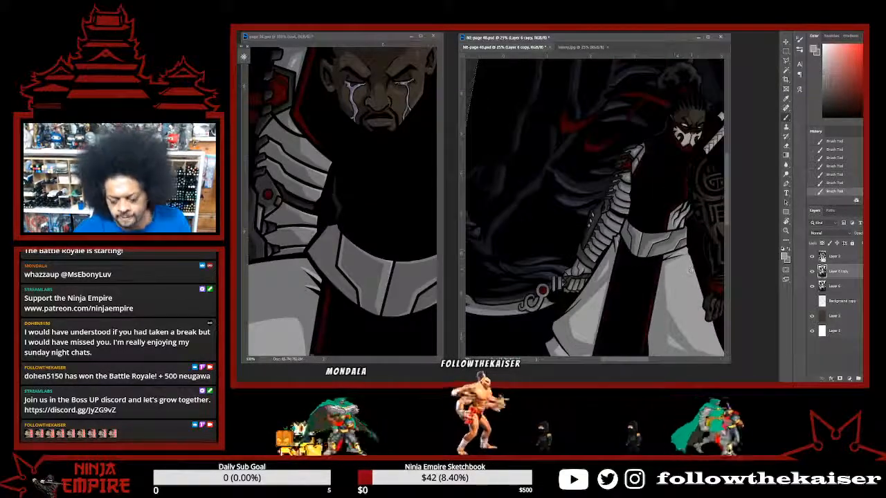
left_click_drag(673, 249, 620, 291)
scroll(620, 290, "down", 5)
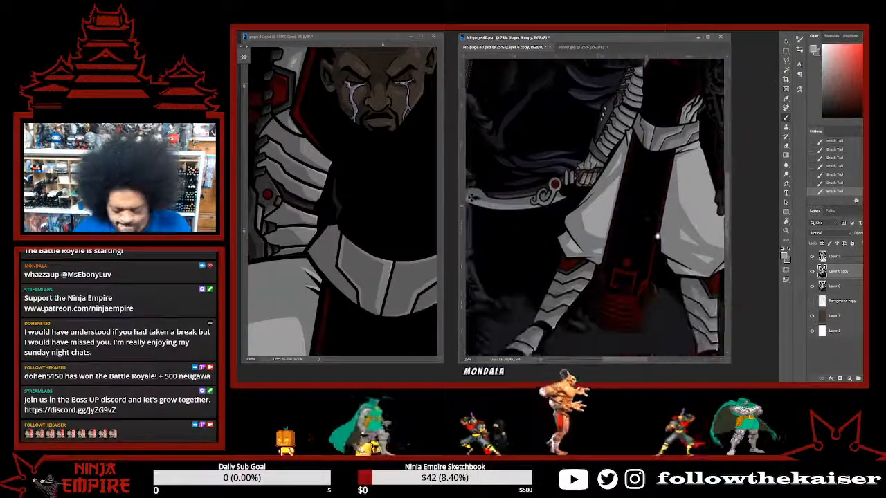
scroll(651, 265, "up", 3)
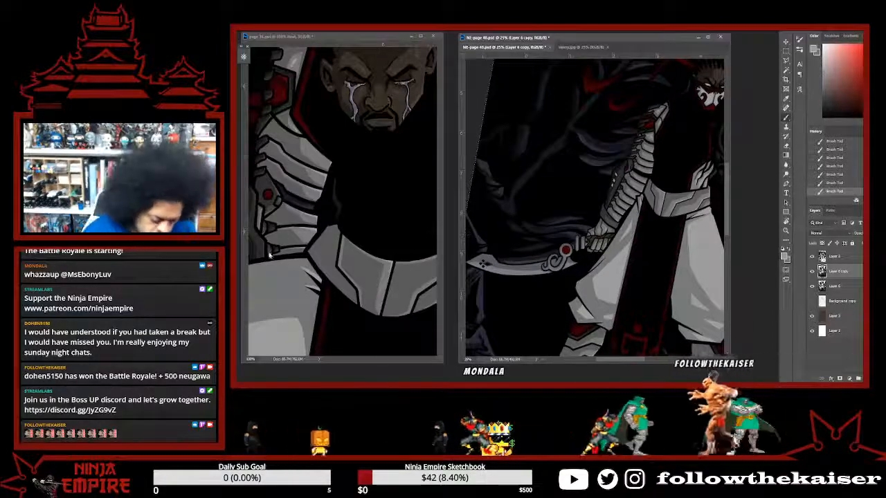
scroll(273, 259, "up", 4)
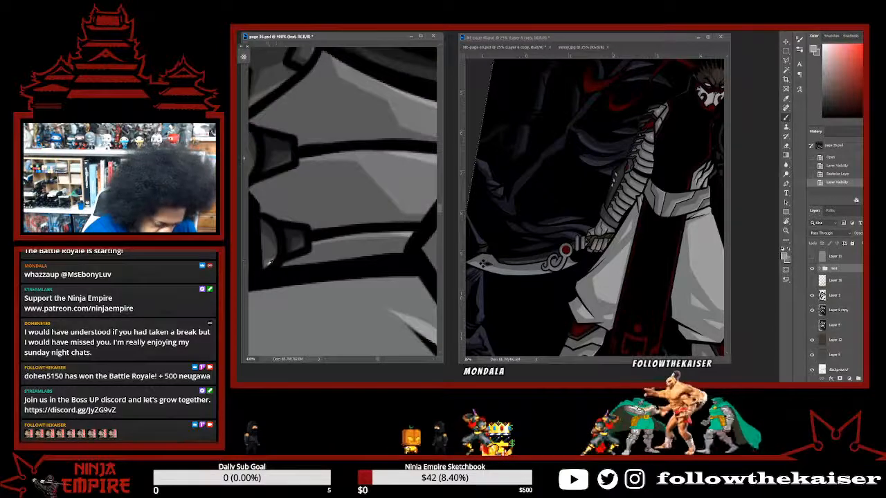
scroll(622, 236, "up", 4)
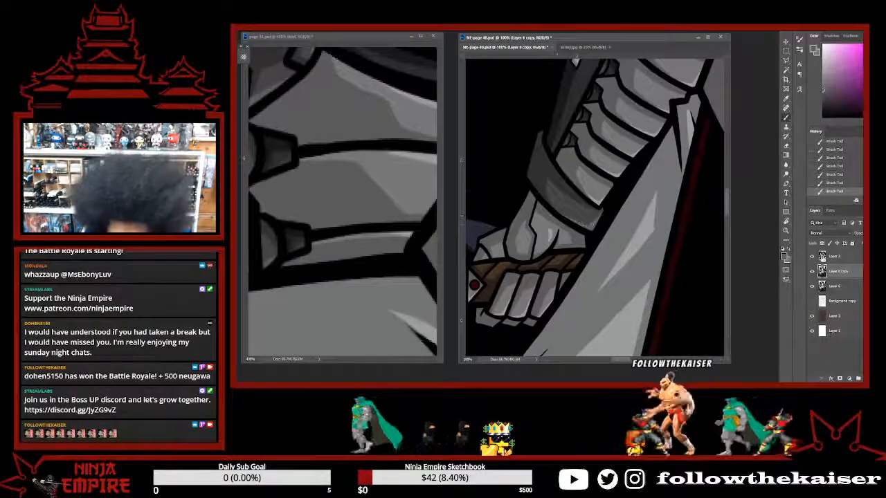
scroll(587, 180, "up", 3)
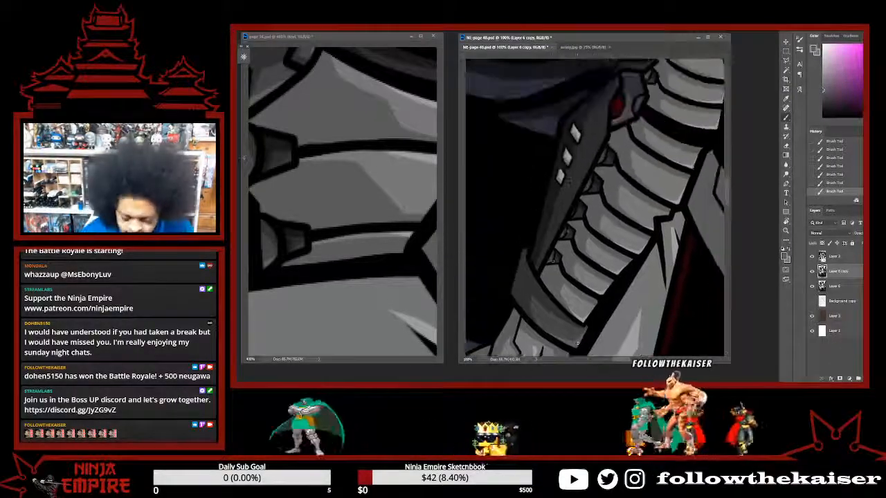
scroll(552, 258, "up", 2)
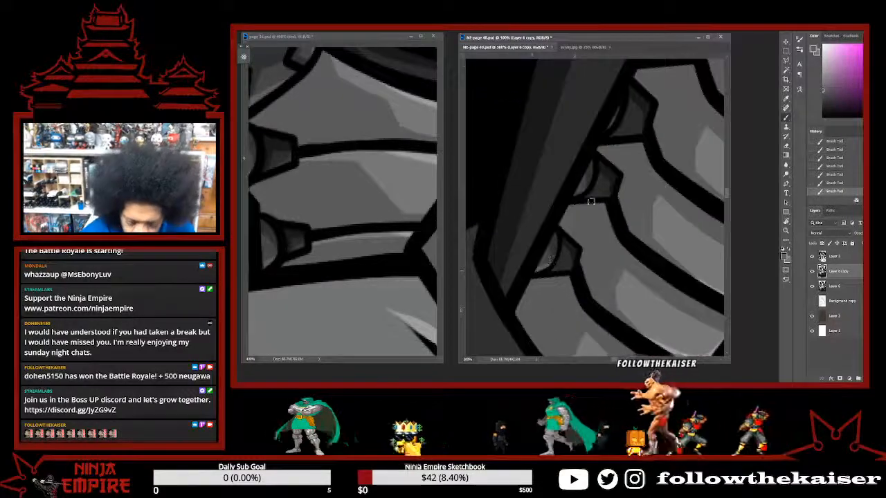
Paint grey highlights on the rounded caps of the dark connectors along the forearm guard, undoing and repainting stray strokes.
scroll(552, 257, "up", 5)
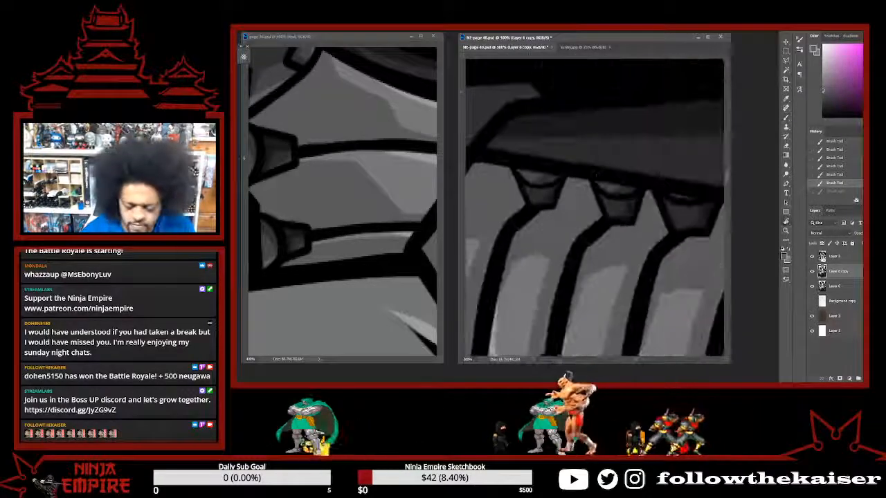
left_click_drag(519, 170, 526, 173)
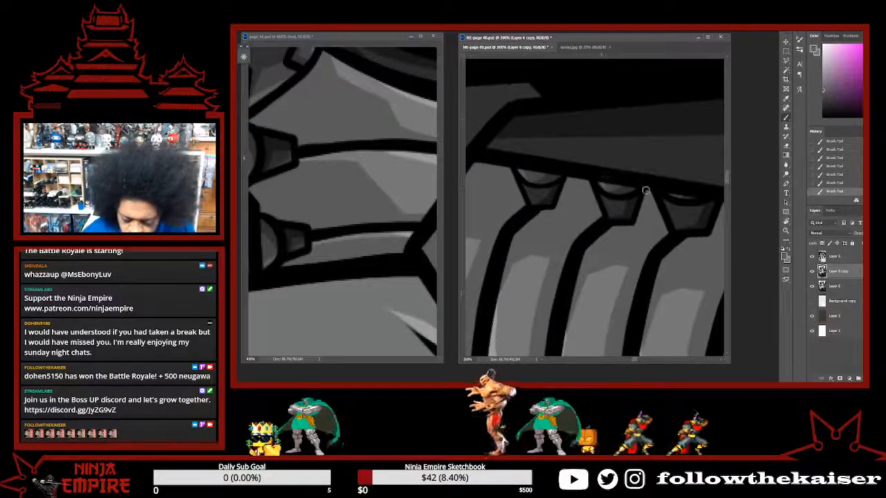
scroll(679, 186, "up", 3)
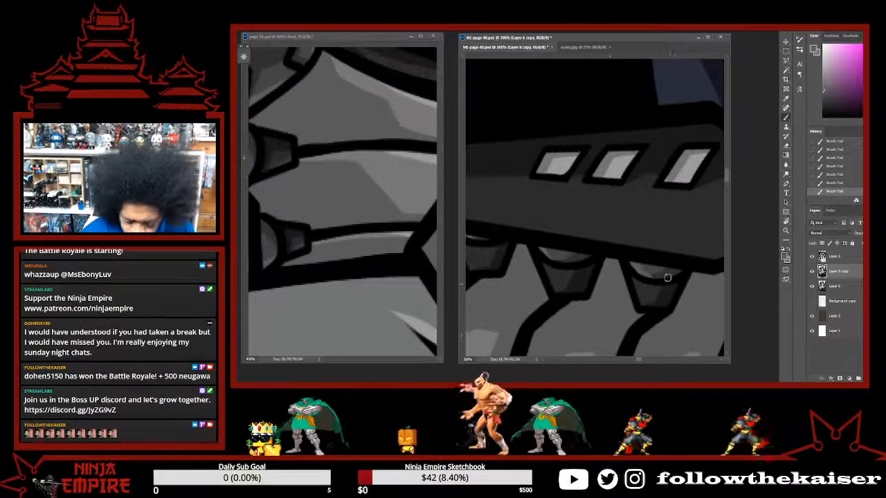
key("ctrl+z")
mouse_move(643, 268)
left_mouse_down()
mouse_move(656, 278)
mouse_move(478, 219)
mouse_move(550, 240)
left_mouse_up()
mouse_move(682, 257)
left_mouse_down()
mouse_move(600, 262)
mouse_move(637, 283)
left_mouse_up()
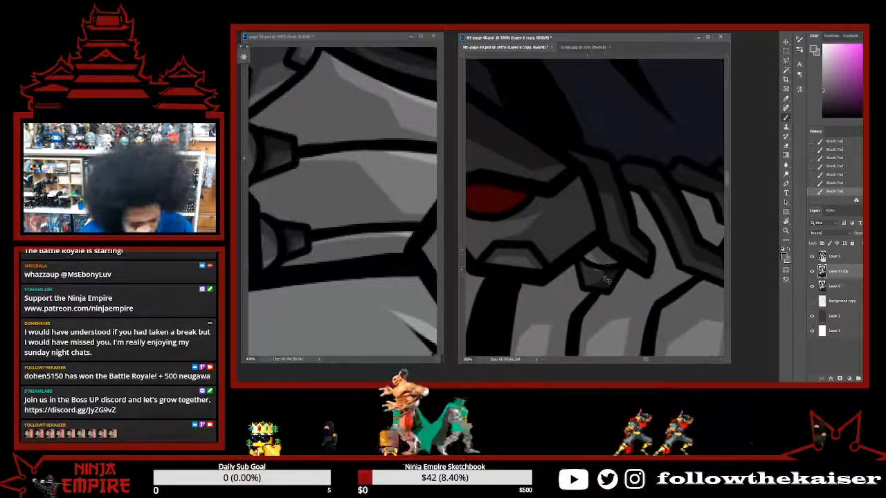
key("ctrl+z")
left_click_drag(592, 254, 628, 253)
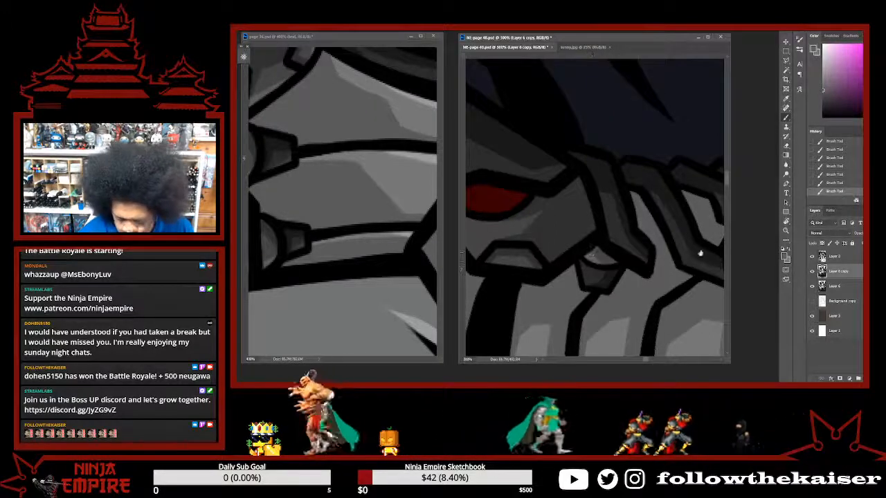
Refine the grey shading on the remaining connector caps between the windowed forearm guard and the segmented arm plates.
mouse_move(700, 252)
left_mouse_down()
mouse_move(599, 245)
mouse_move(602, 291)
mouse_move(526, 325)
left_mouse_up()
left_click_drag(484, 208, 644, 200)
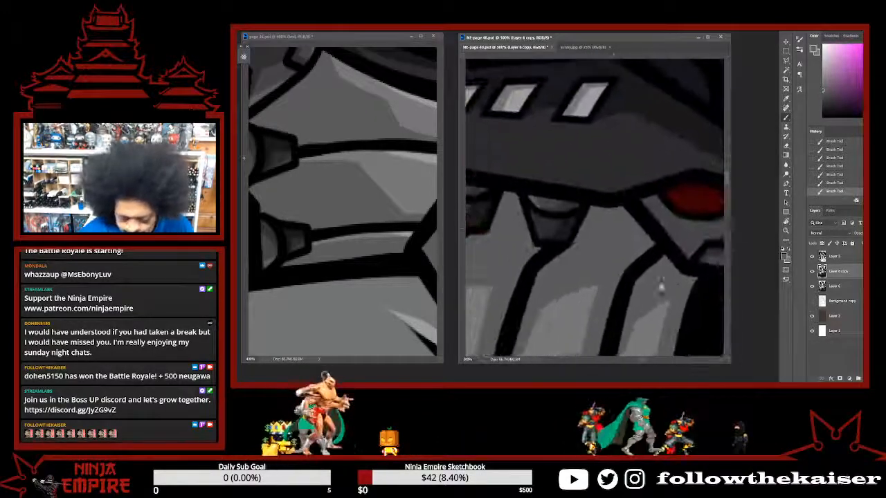
left_click_drag(683, 282, 524, 292)
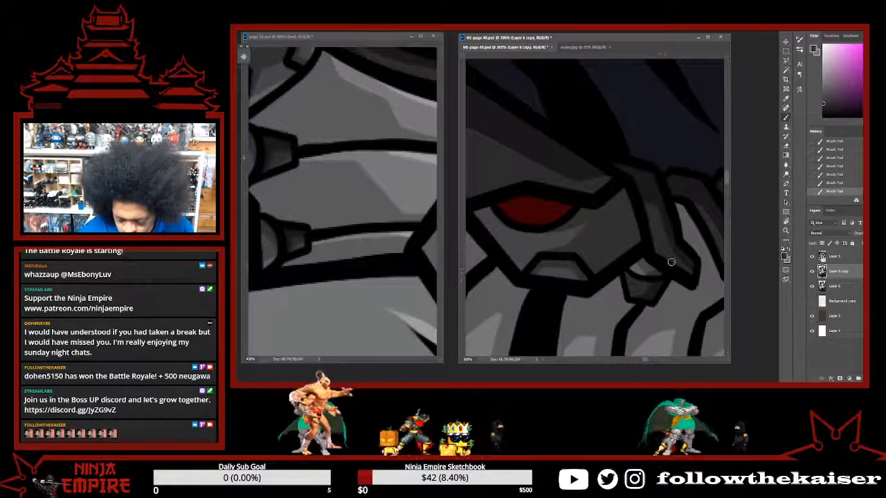
left_click_drag(501, 250, 660, 256)
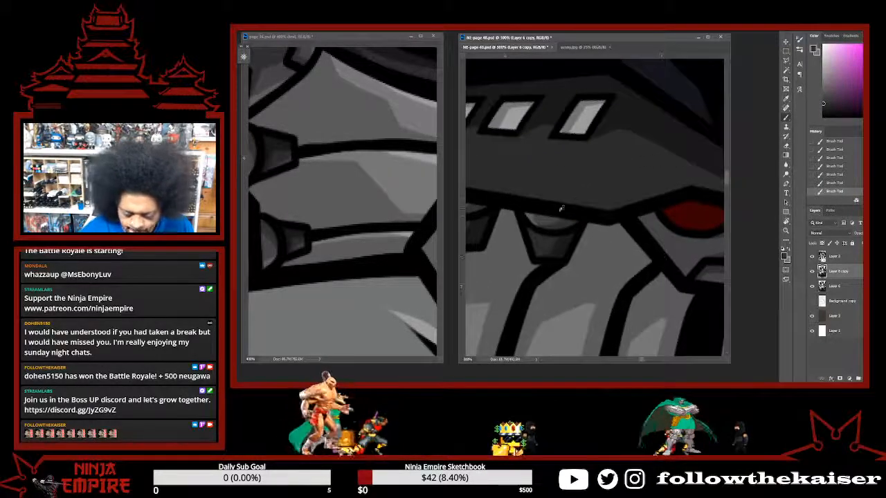
left_click_drag(658, 223, 631, 216)
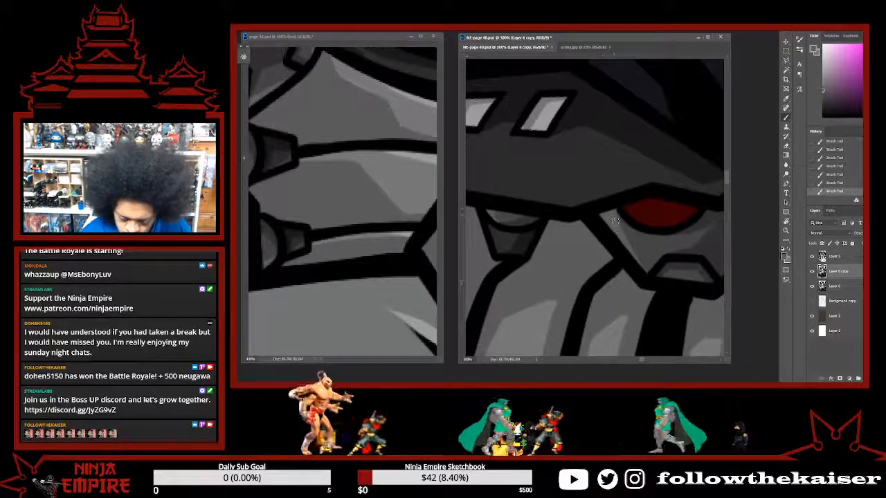
left_click_drag(692, 268, 660, 242)
left_click_drag(602, 256, 671, 239)
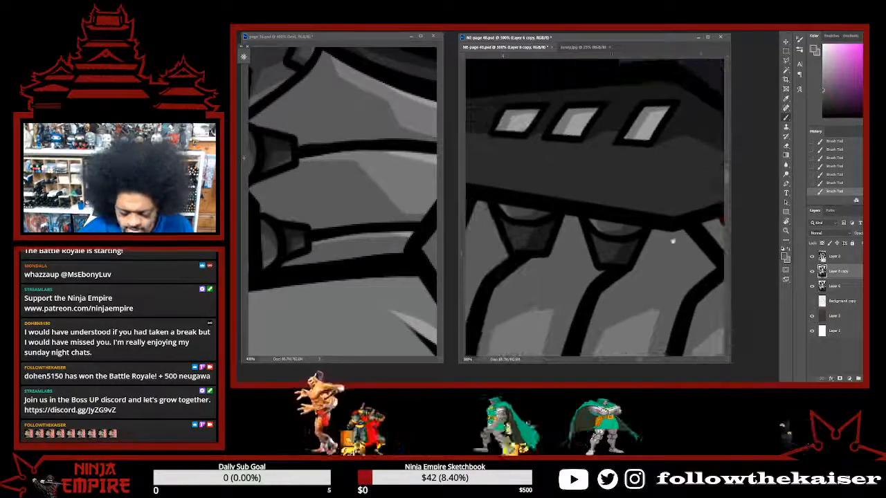
left_click_drag(564, 220, 609, 166)
Bring the reference page's dark forearm guard into view and paint a matching lighter edge along the guard on page 40.
scroll(595, 264, "down", 5)
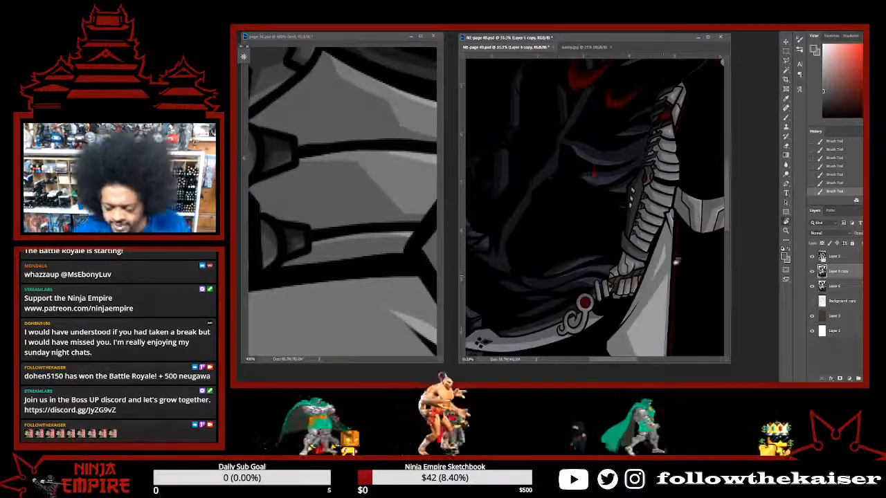
left_click_drag(647, 255, 536, 319)
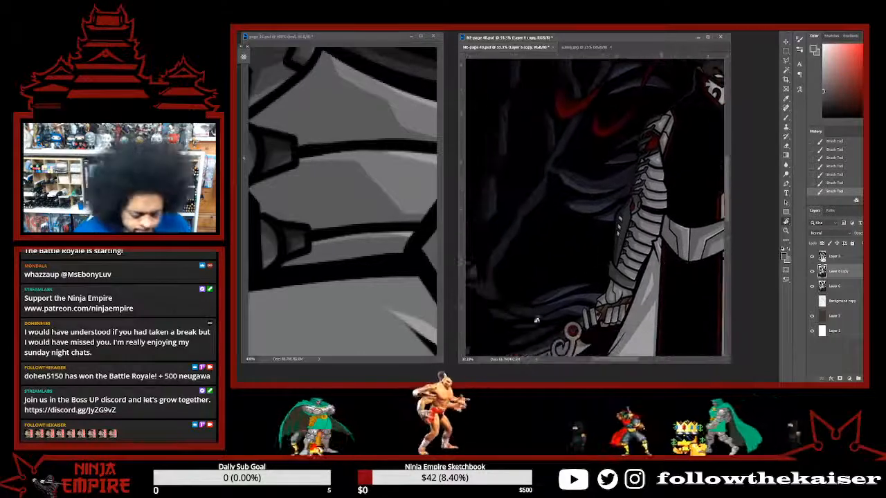
left_click(330, 202)
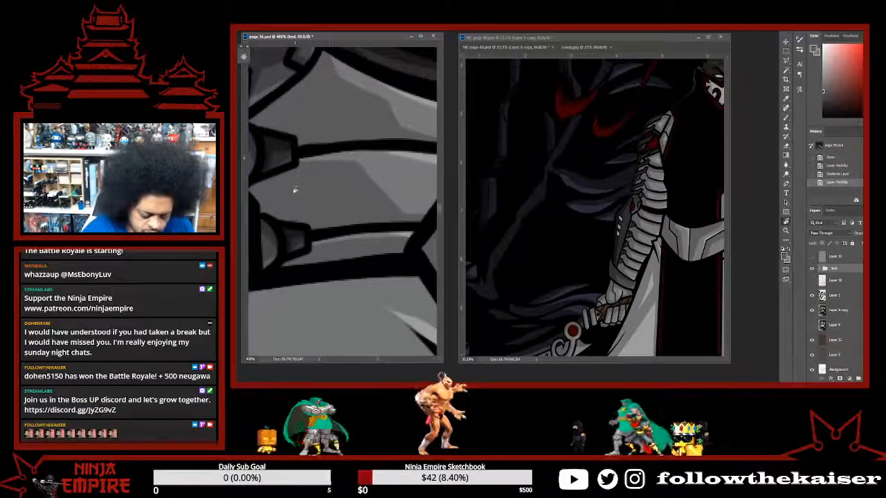
left_click_drag(281, 285, 304, 323)
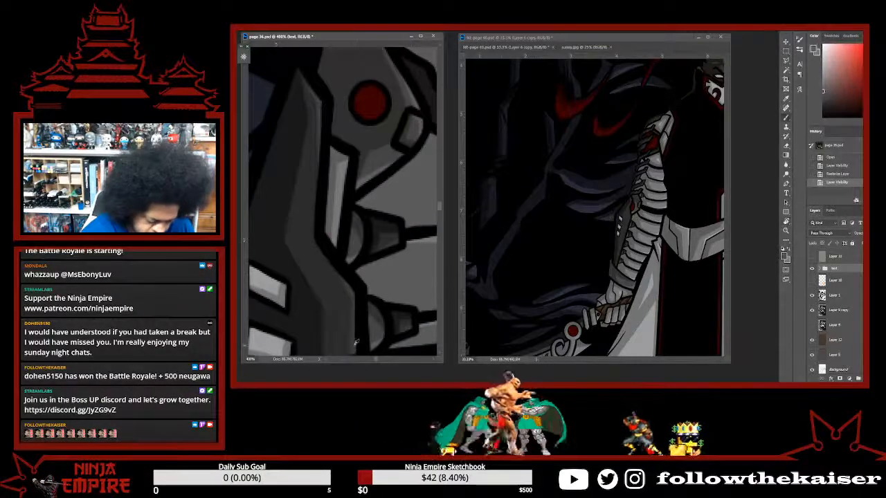
left_click(583, 269)
scroll(661, 139, "up", 3)
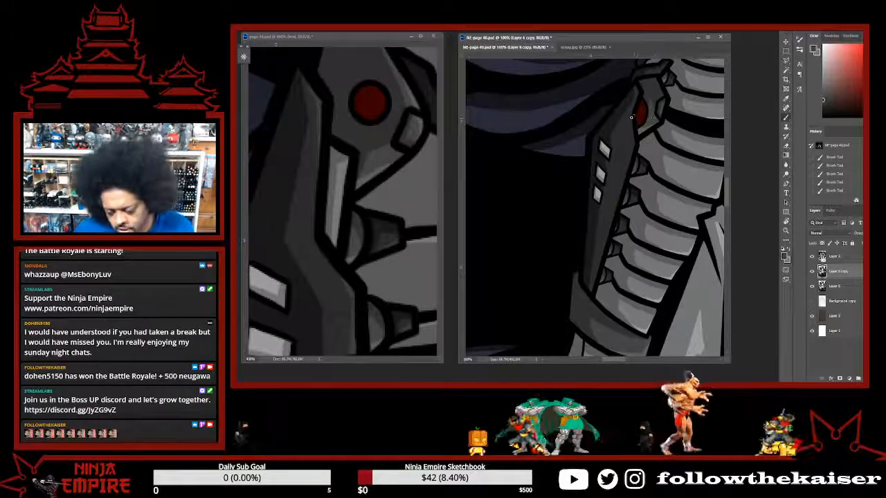
left_click(632, 115)
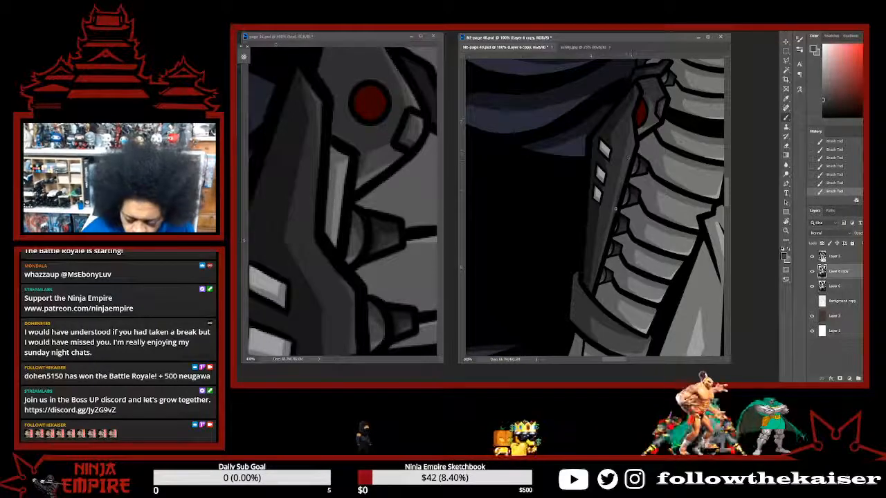
Sample greys from the artwork and paint lighter edges on the dark connector ends along the forearm guard.
scroll(613, 243, "up", 2)
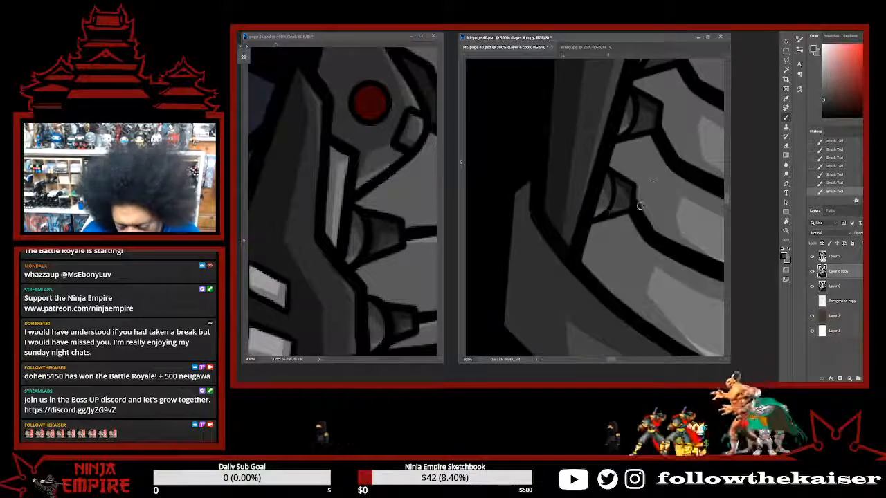
left_click_drag(645, 119, 617, 208)
left_click(634, 227, "alt")
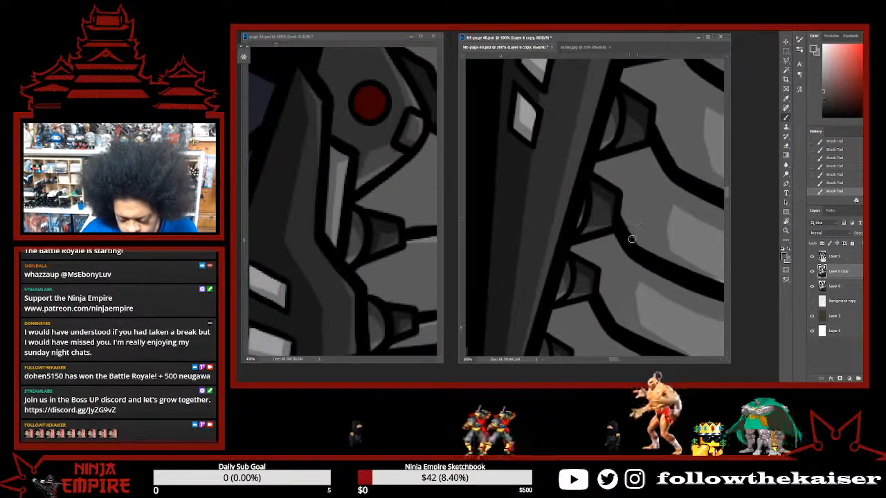
left_click(588, 230, "alt")
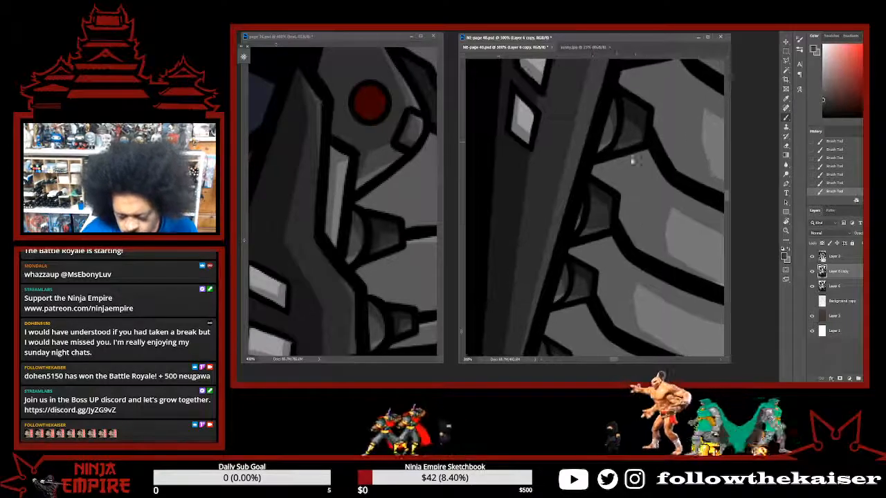
mouse_move(633, 134)
left_mouse_down()
mouse_move(599, 240)
mouse_move(626, 238)
mouse_move(607, 305)
left_mouse_up()
left_click(599, 240, "alt")
left_click(604, 236, "alt")
left_click_drag(655, 114, 632, 199)
left_click_drag(635, 145, 608, 222)
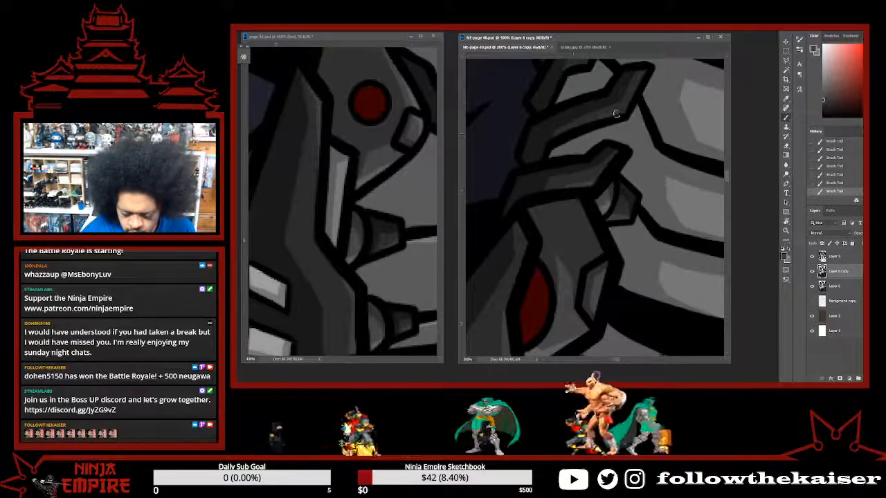
Paint lighter grey edges along the dark curved prongs running from above the forearm guard up to the shoulder.
left_click_drag(616, 114, 636, 216)
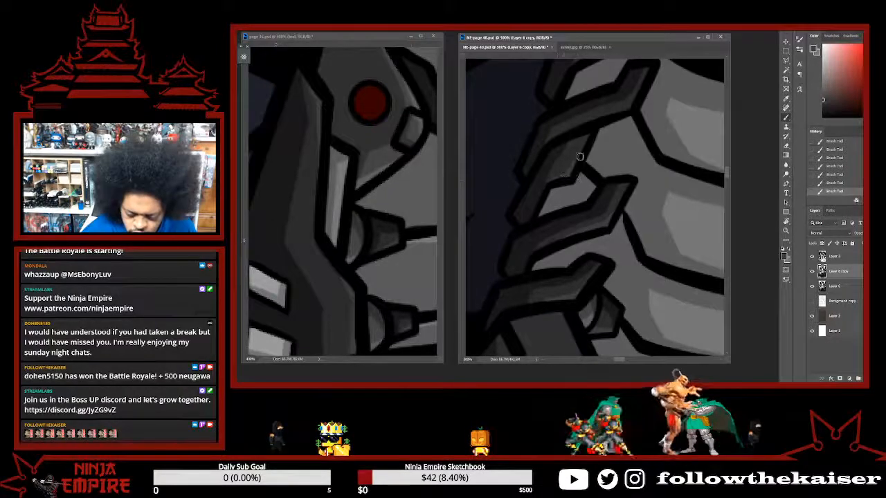
mouse_move(593, 166)
left_mouse_down()
mouse_move(604, 199)
mouse_move(562, 218)
left_mouse_up()
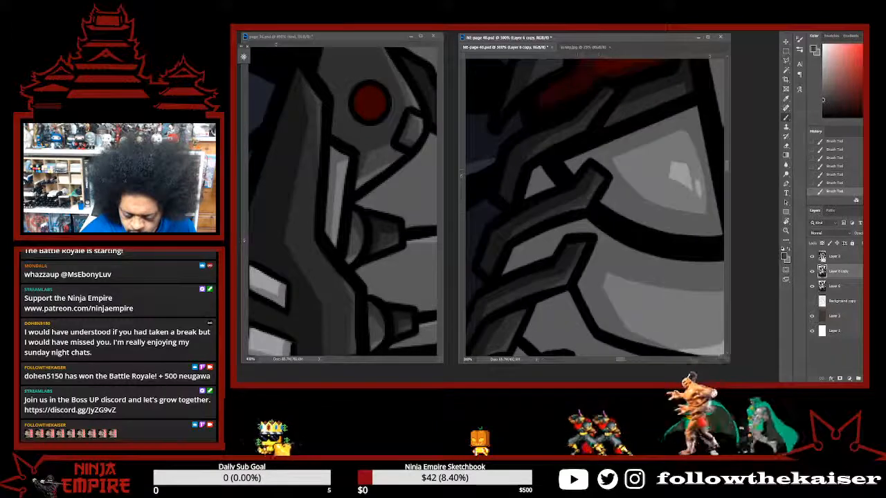
left_click_drag(554, 149, 536, 208)
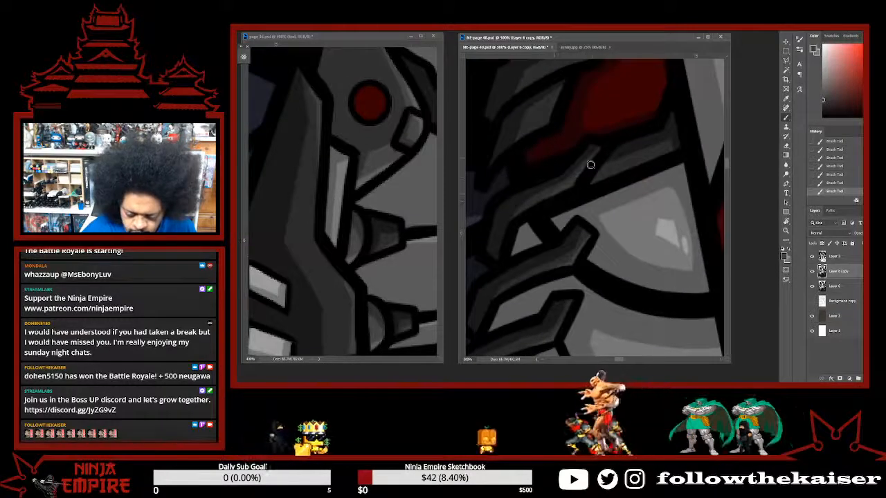
left_click_drag(590, 165, 537, 202)
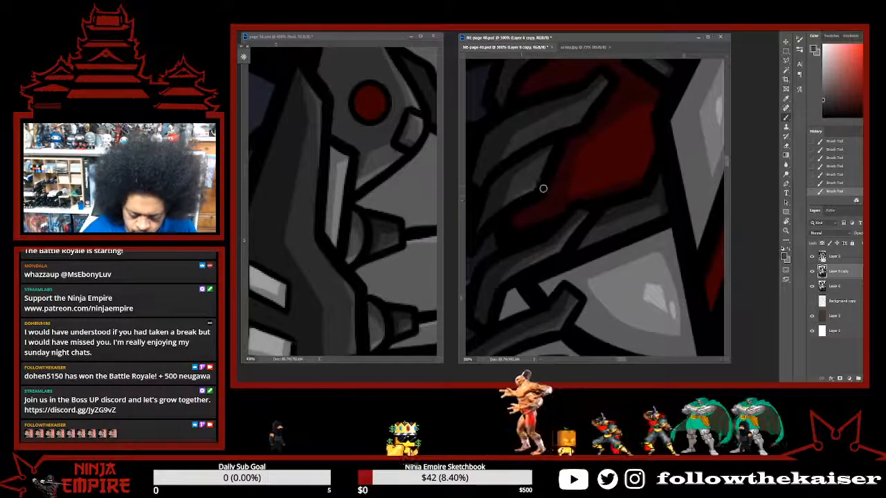
left_click_drag(591, 134, 553, 204)
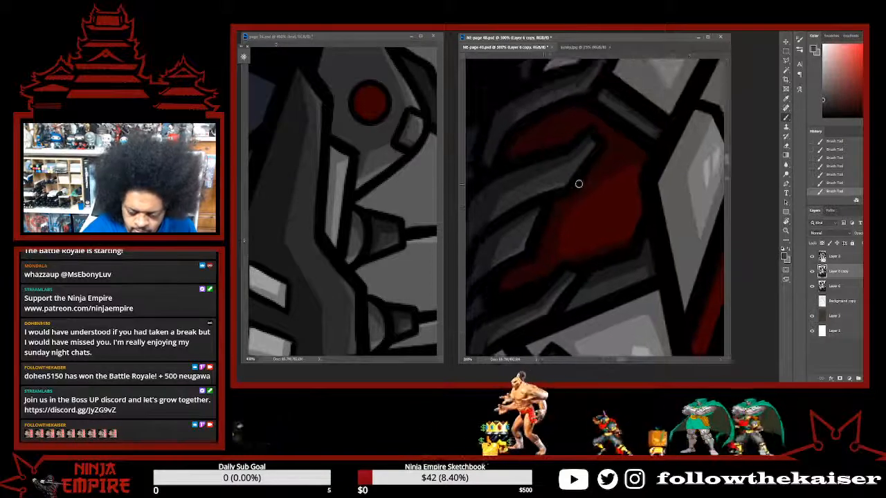
left_click_drag(600, 151, 539, 191)
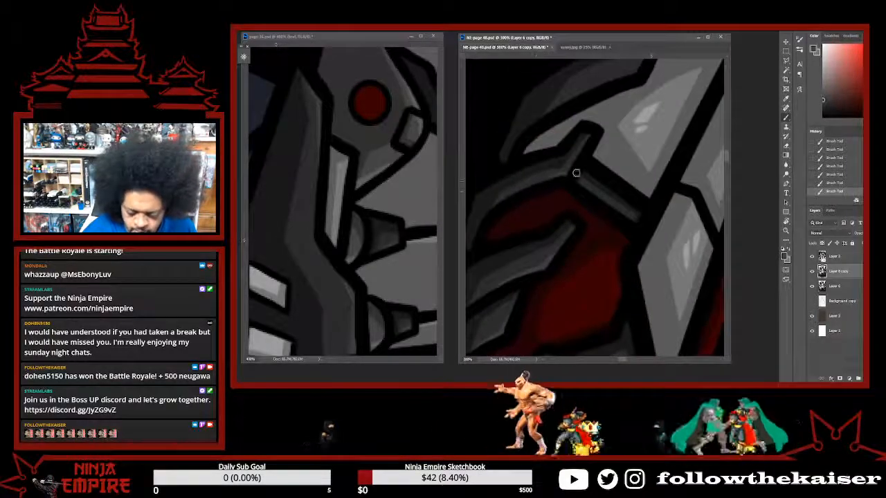
left_click_drag(589, 141, 589, 201)
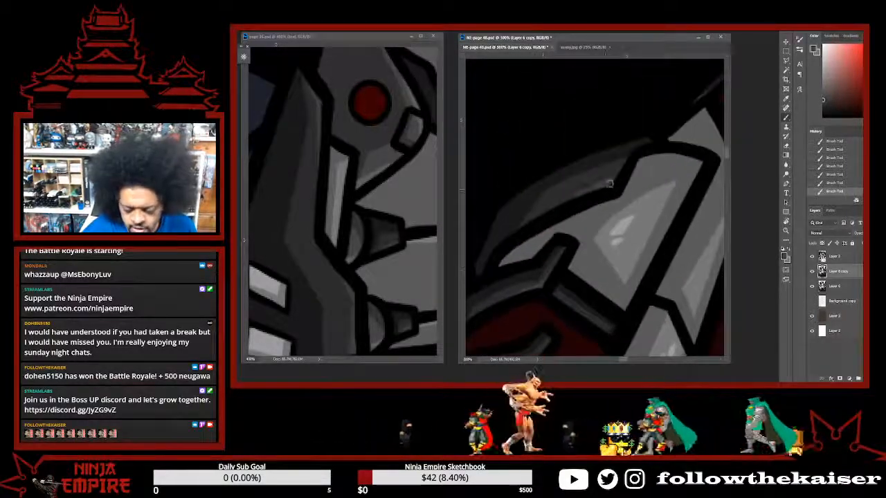
Sample a dark grey and repaint the two-tone rim beneath the red knee panel above the segmented shin plates.
scroll(688, 232, "down", 8)
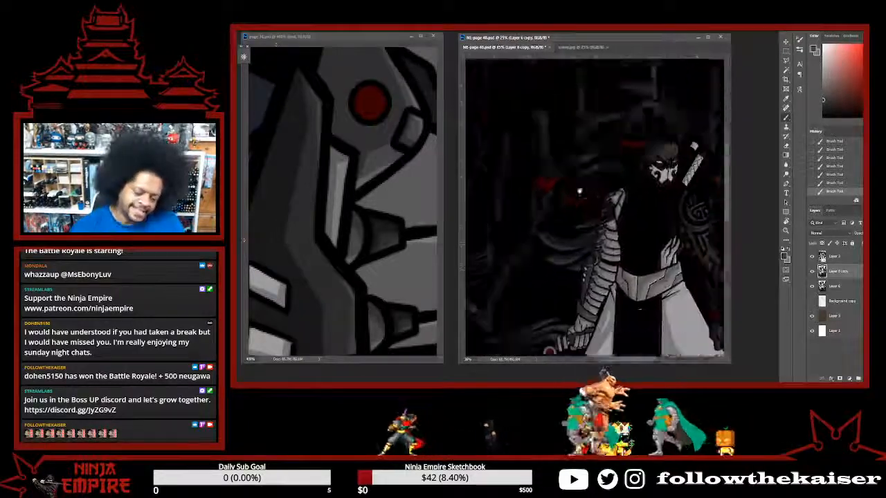
scroll(606, 215, "up", 5)
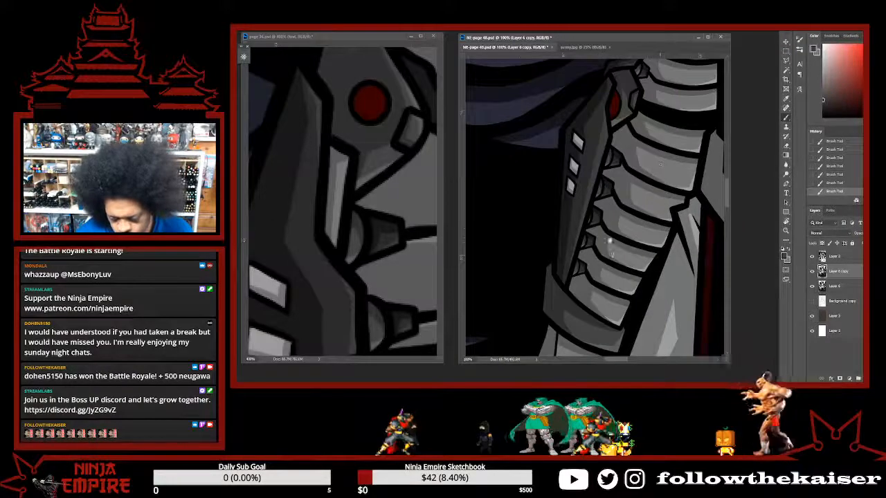
left_click_drag(655, 169, 595, 284)
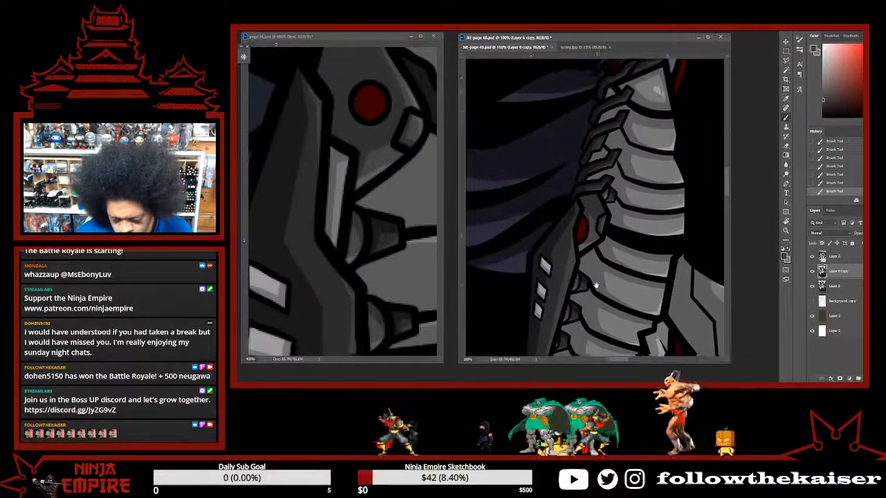
left_click_drag(613, 244, 674, 141)
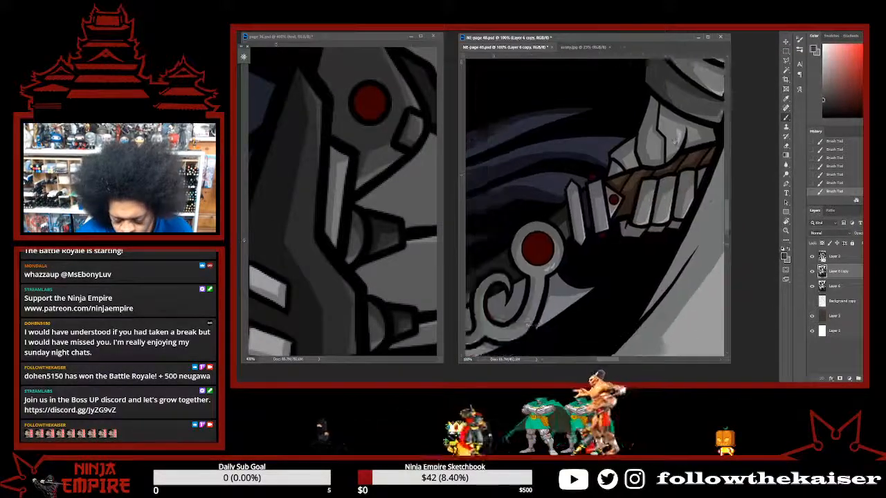
scroll(597, 256, "down", 4)
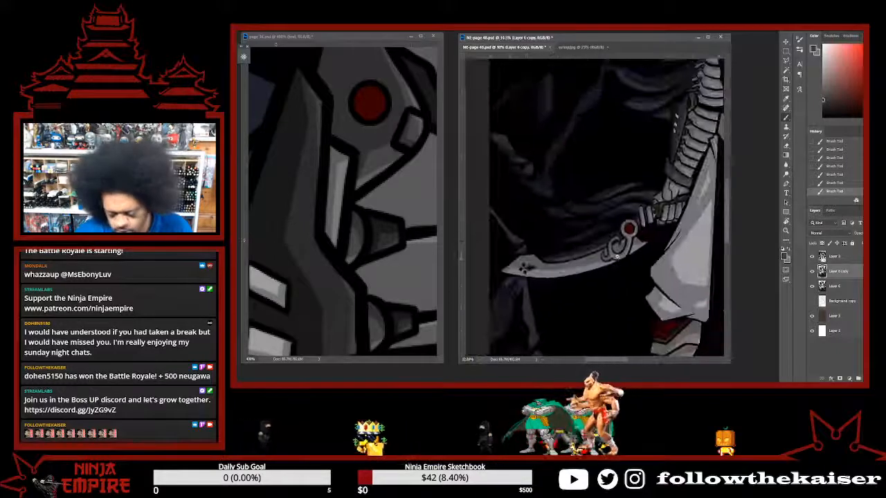
left_click_drag(577, 197, 637, 182)
scroll(541, 231, "up", 5)
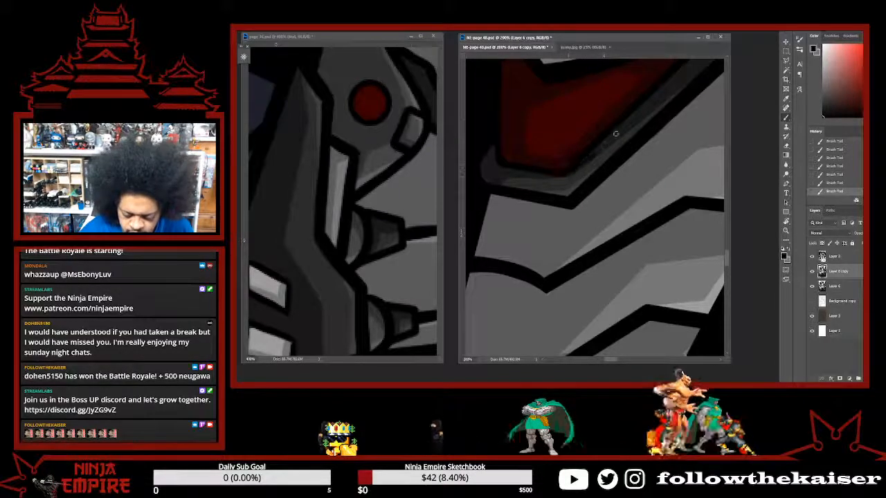
left_click(600, 149, "alt")
left_click_drag(596, 152, 566, 174)
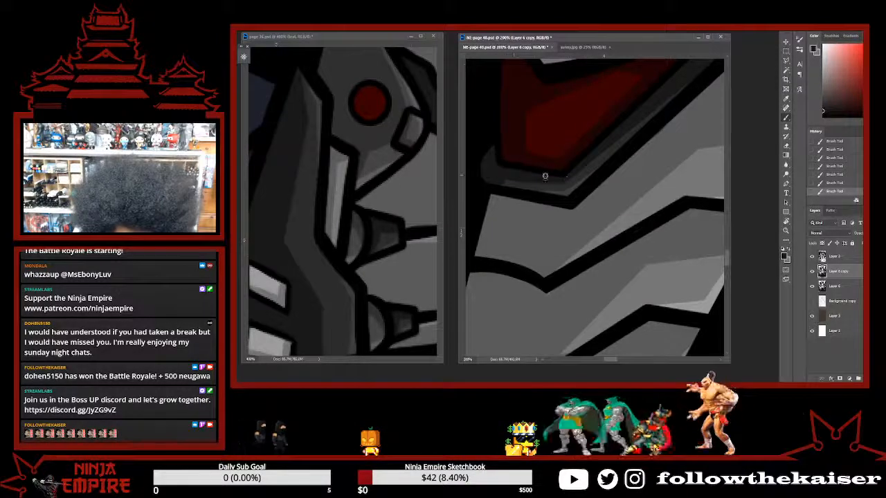
scroll(622, 214, "down", 3)
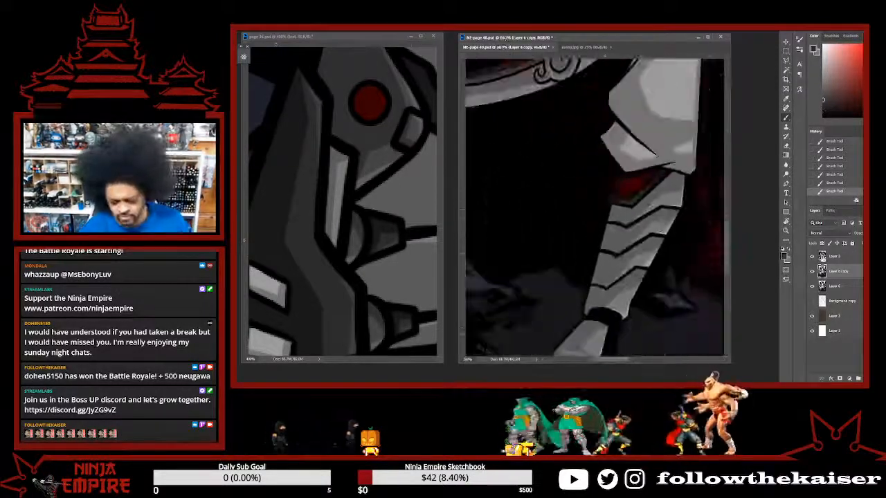
Shade the dark grey rim beneath the other leg's red knee panel in two tones and compare it with the strokes undone.
scroll(631, 220, "up", 3)
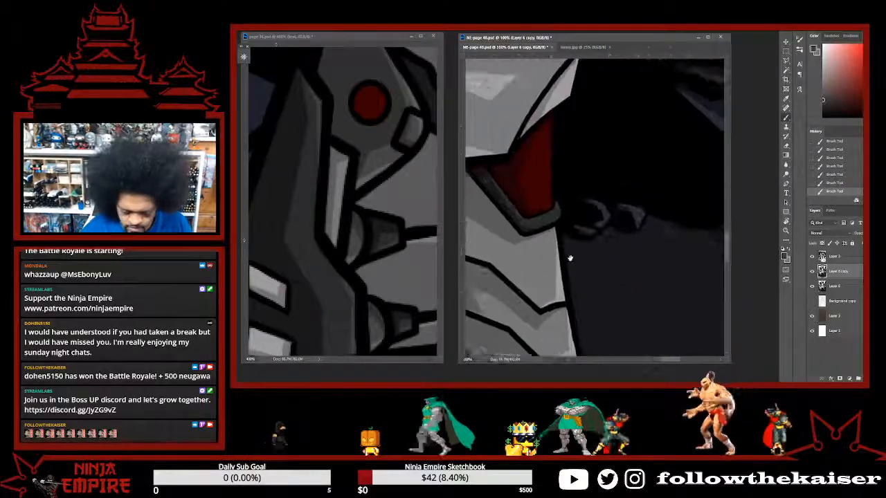
scroll(584, 209, "up", 1)
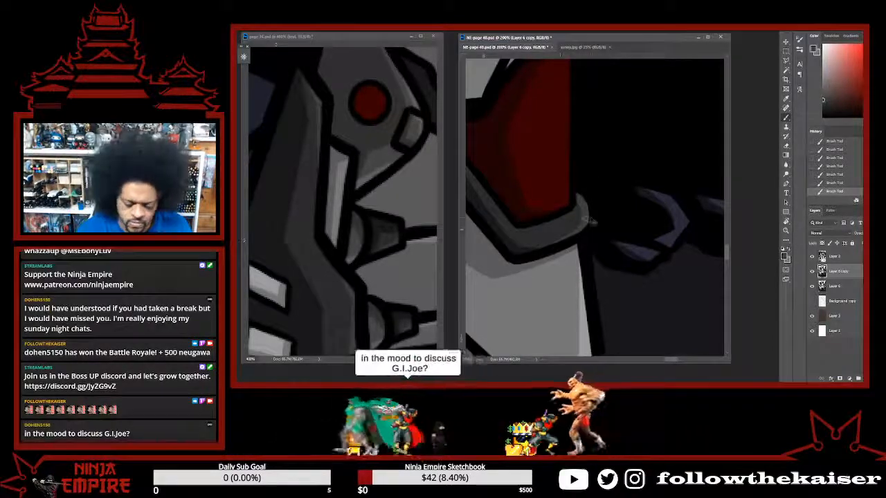
key("ctrl+z")
key("ctrl+z")
key("ctrl+z")
key("ctrl+z")
key("ctrl+z")
key("ctrl+z")
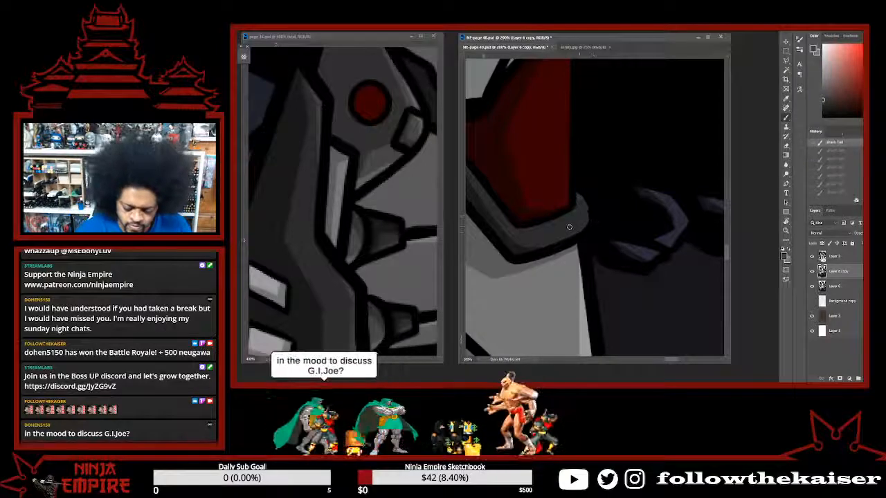
key("ctrl+shift+z")
key("ctrl+shift+z")
key("ctrl+shift+z")
key("ctrl+shift+z")
key("ctrl+shift+z")
key("ctrl+shift+z")
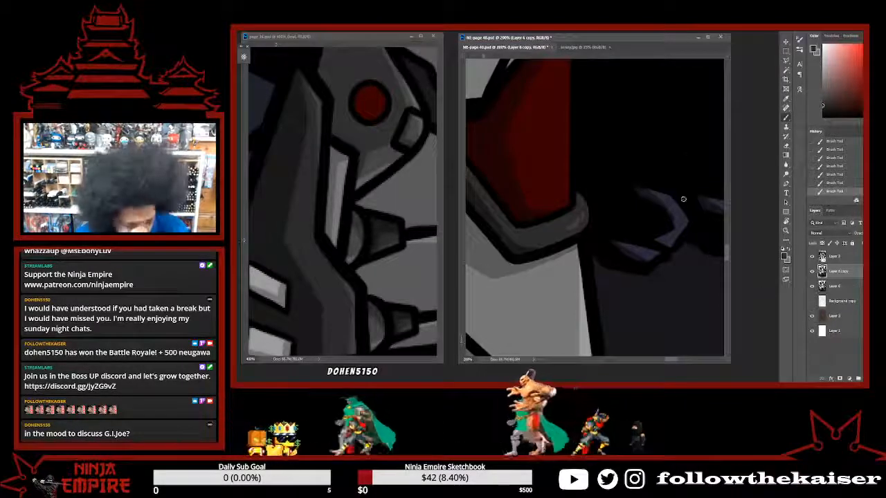
Sample the dark blue-purple from the rocks beside the knee.
left_click(668, 214, "alt")
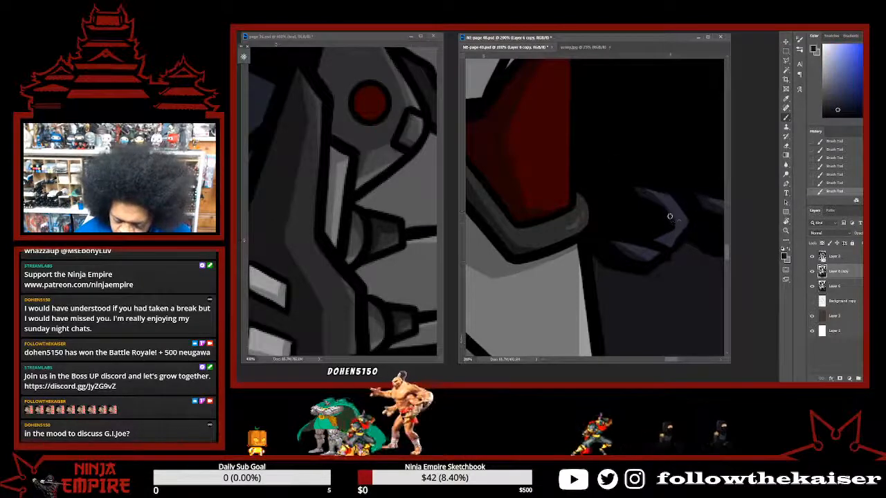
scroll(694, 217, "down", 1)
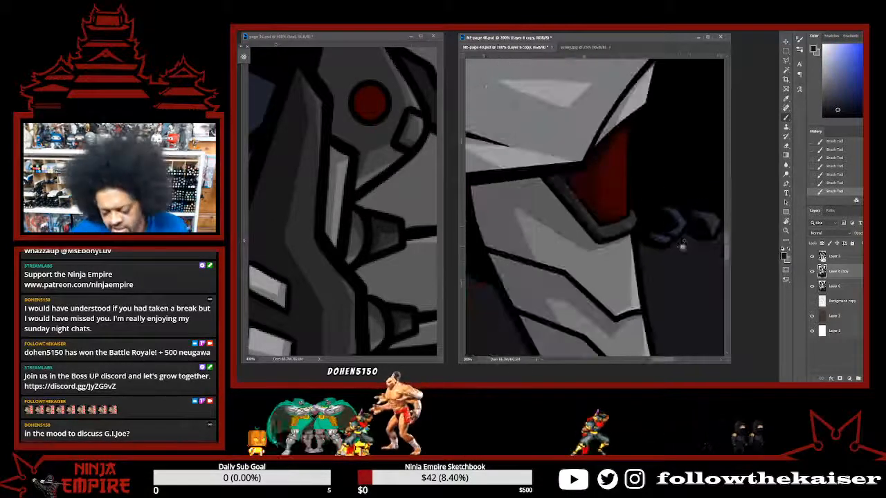
left_click_drag(693, 250, 658, 247)
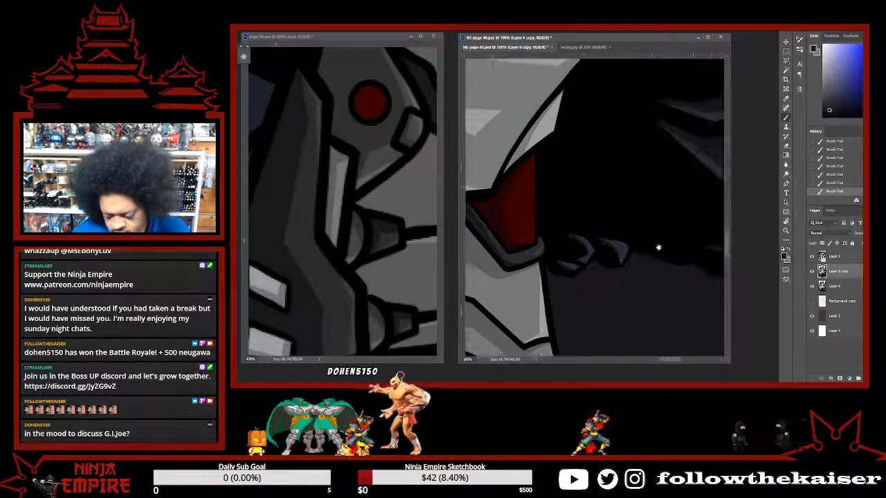
Sample a red from the reference page's armor and brush it onto the red headband tail behind the head on page 40.
scroll(652, 278, "down", 3)
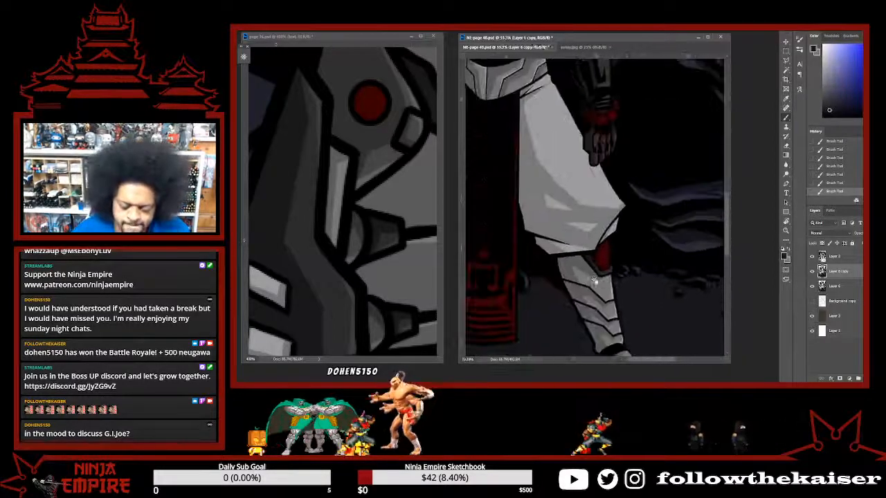
left_click_drag(582, 186, 604, 301)
left_click_drag(548, 234, 600, 300)
left_click_drag(548, 254, 586, 300)
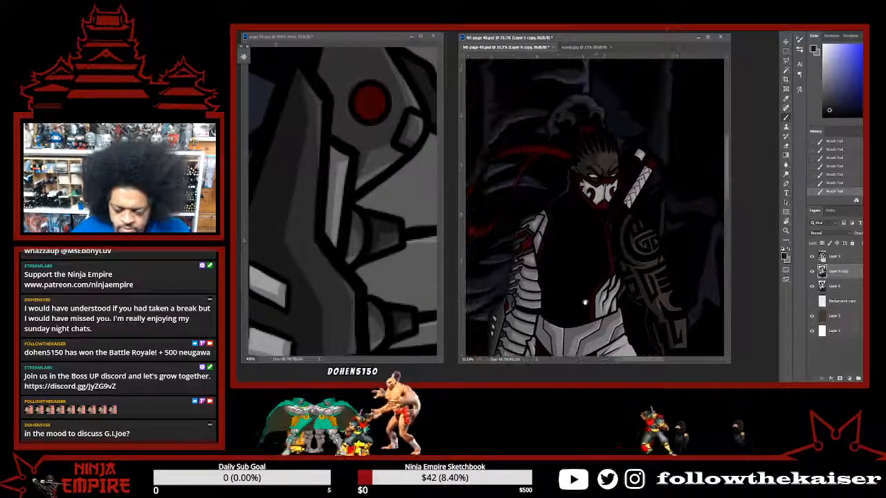
left_click_drag(572, 265, 591, 297)
left_click_drag(543, 248, 572, 277)
scroll(386, 181, "down", 5)
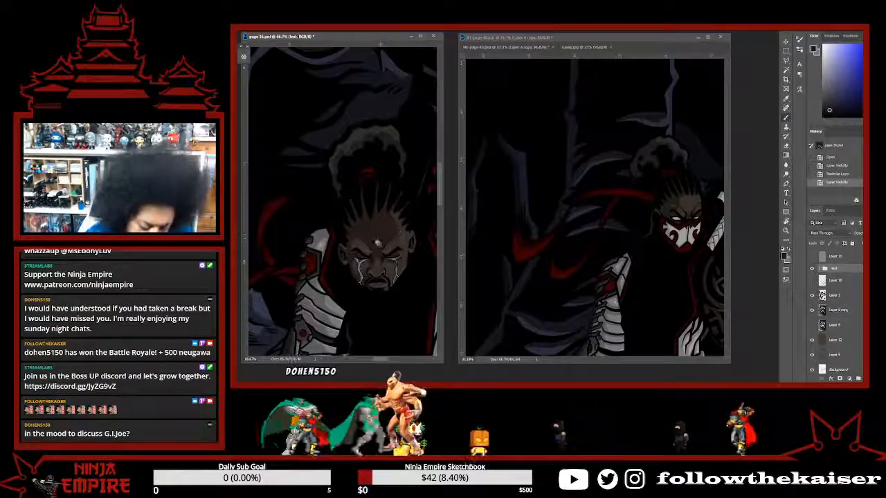
scroll(331, 226, "down", 3)
scroll(331, 226, "up", 5)
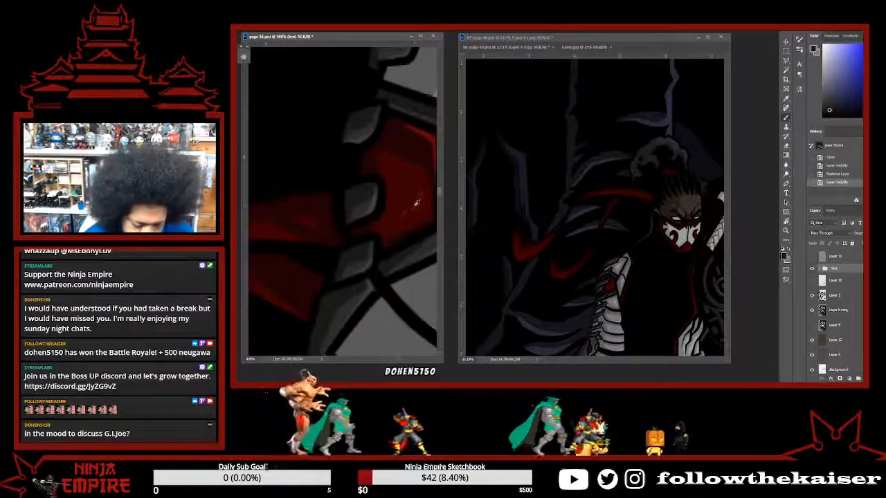
left_click(409, 212, "alt")
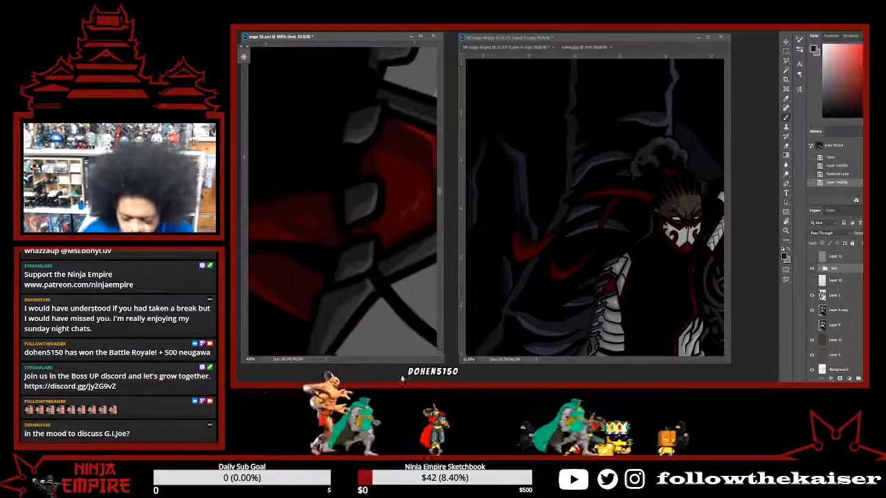
left_click(640, 219)
scroll(640, 219, "up", 3)
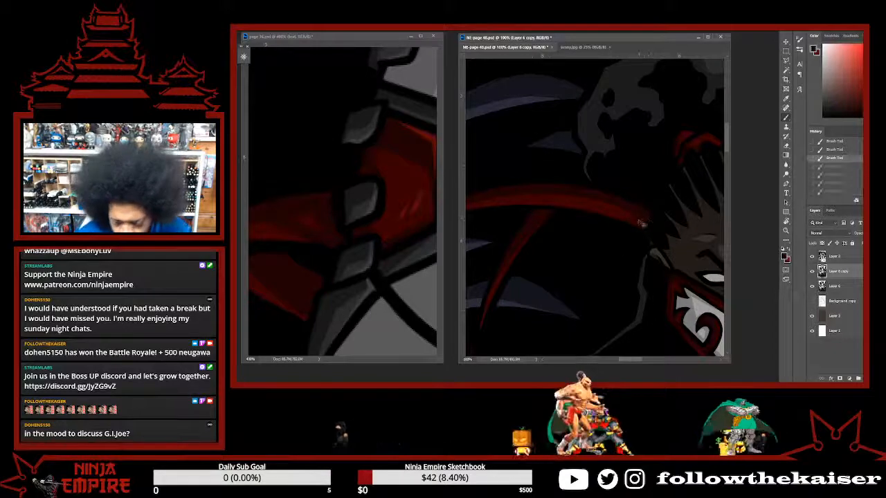
mouse_move(609, 198)
left_mouse_down()
mouse_move(633, 235)
mouse_move(617, 201)
left_mouse_up()
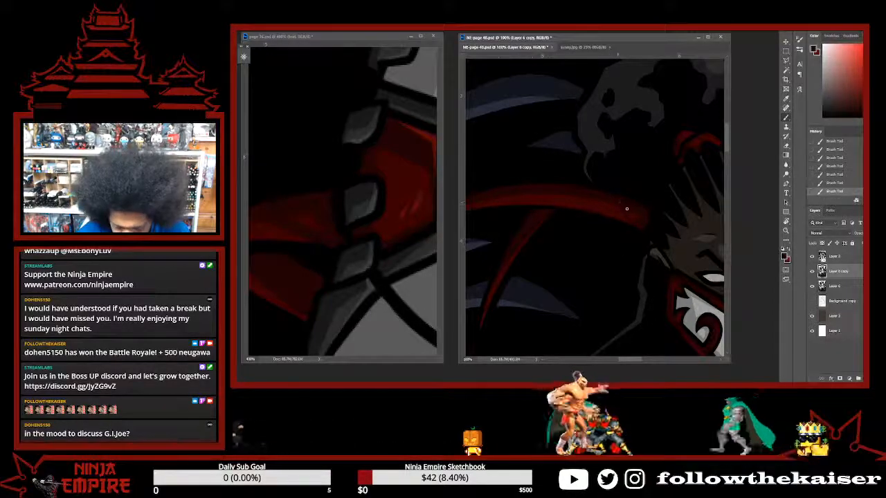
mouse_move(617, 233)
left_mouse_down()
mouse_move(636, 183)
mouse_move(668, 228)
left_mouse_up()
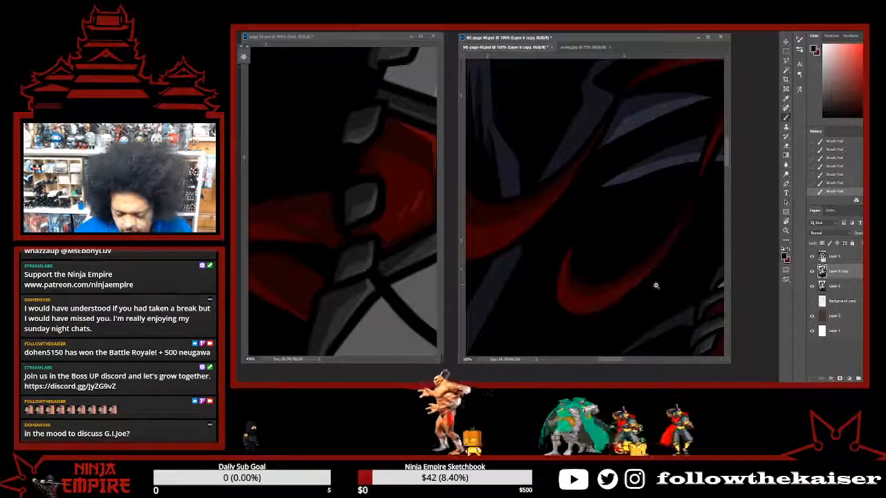
Paint small lighter red glints on the red panel inside the shoulder armor on page 40.
scroll(668, 280, "down", 3)
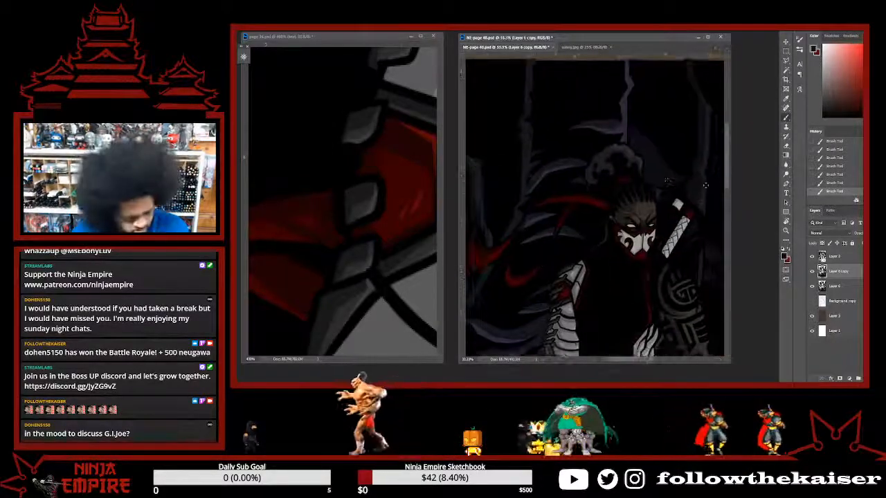
scroll(707, 182, "up", 3)
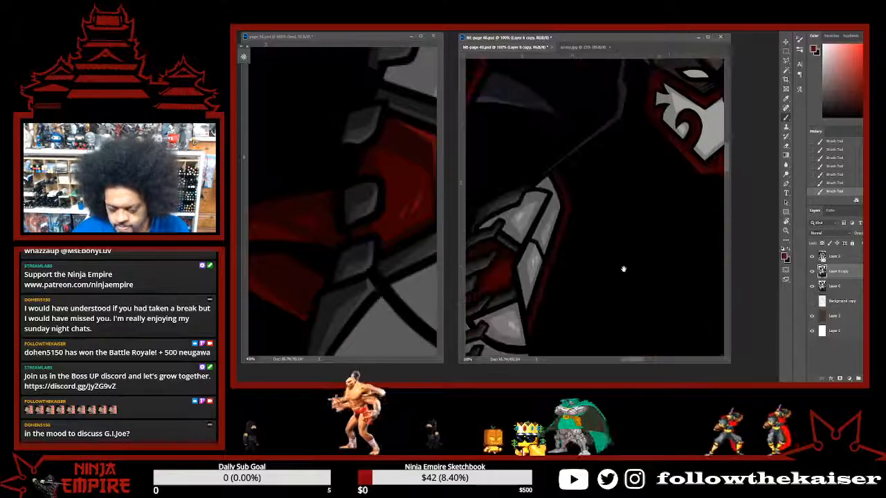
scroll(582, 256, "up", 2)
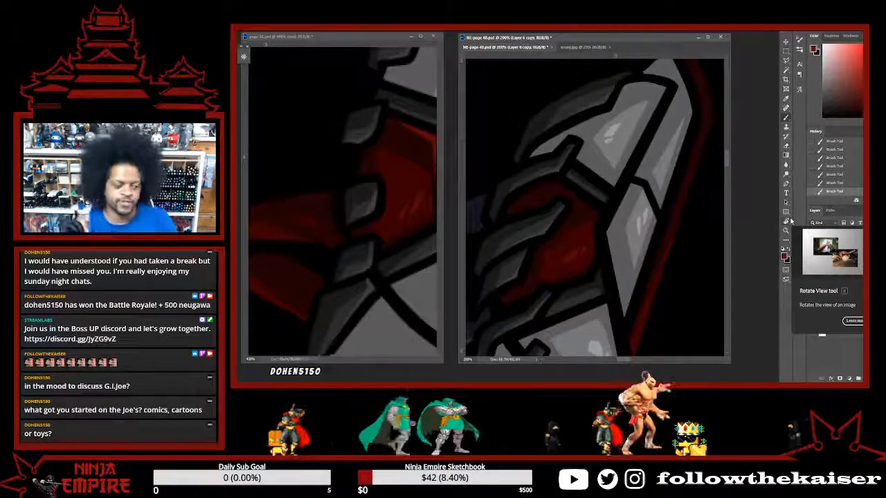
Paint thin diagonal lighter red glints on the red knee panel above the segmented shin plates.
scroll(665, 284, "down", 5)
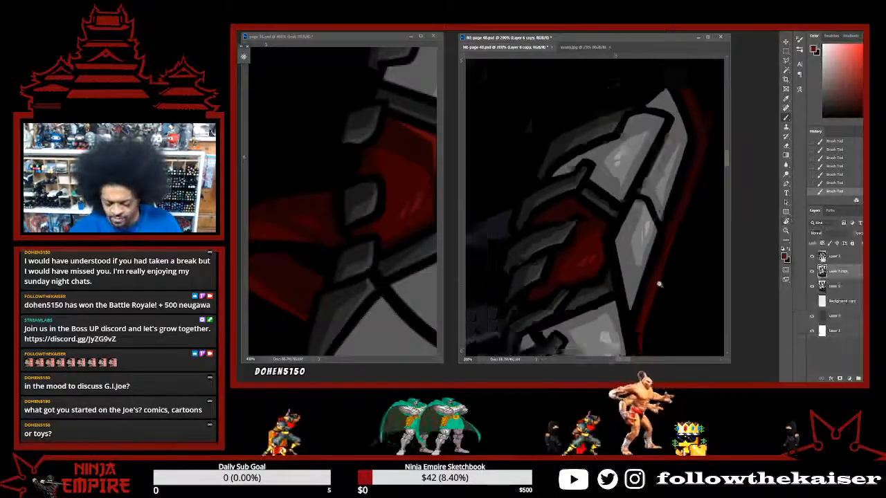
mouse_move(664, 284)
left_mouse_down()
mouse_move(673, 278)
mouse_move(684, 294)
mouse_move(639, 263)
mouse_move(692, 251)
mouse_move(666, 267)
mouse_move(682, 182)
mouse_move(567, 315)
mouse_move(625, 292)
mouse_move(546, 293)
mouse_move(685, 270)
mouse_move(651, 278)
left_mouse_up()
left_click(653, 279, "ctrl")
left_click(652, 281, "ctrl")
left_click(652, 280, "ctrl")
left_click_drag(700, 176, 596, 148)
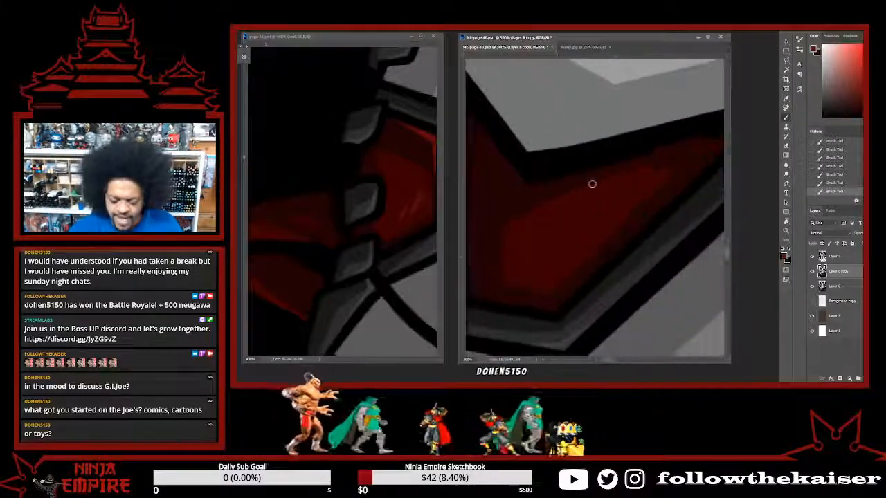
left_click_drag(586, 258, 575, 259)
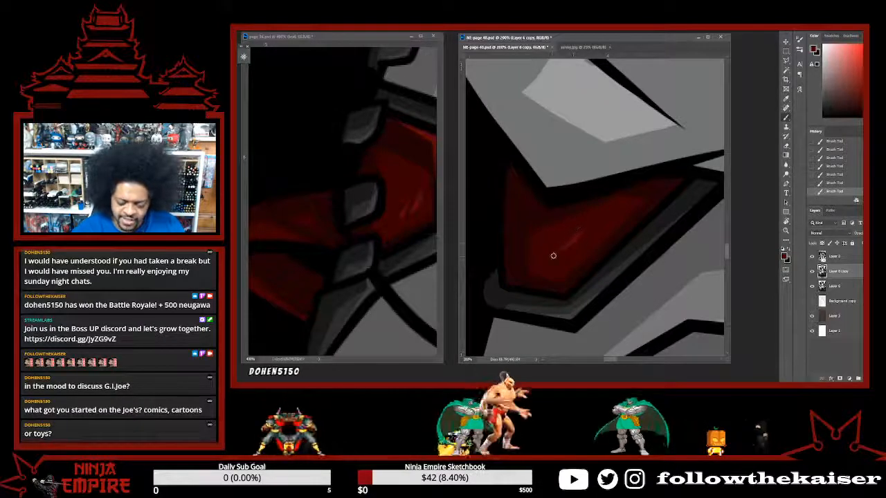
left_click_drag(551, 259, 579, 234)
left_click(535, 267, "alt")
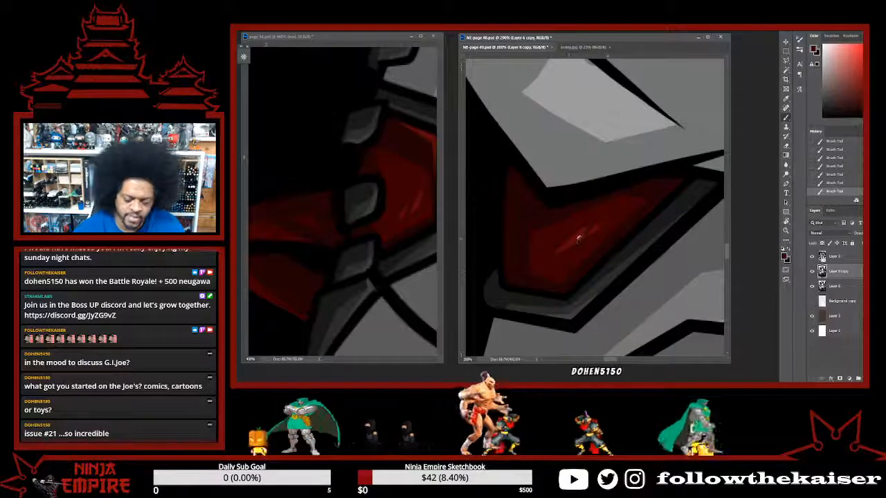
Paint narrow vertical lighter red glints along the outer edge of the other leg's red knee panel.
scroll(644, 234, "down", 3)
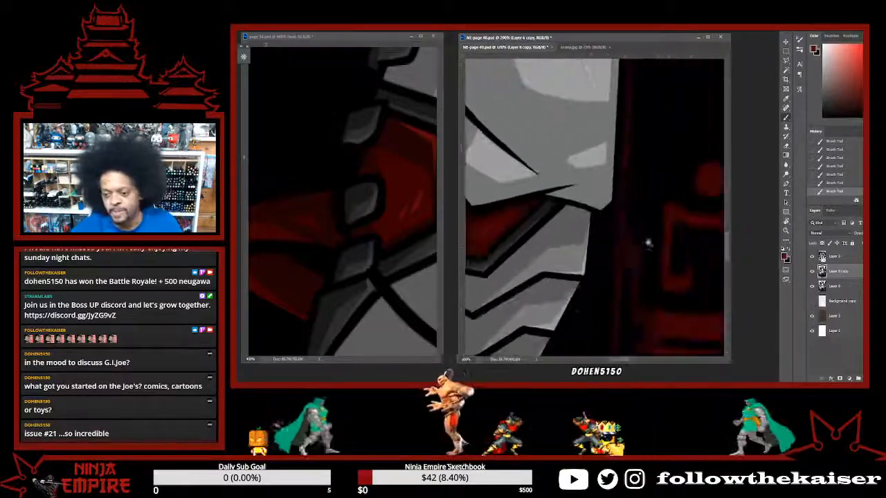
scroll(652, 253, "down", 5)
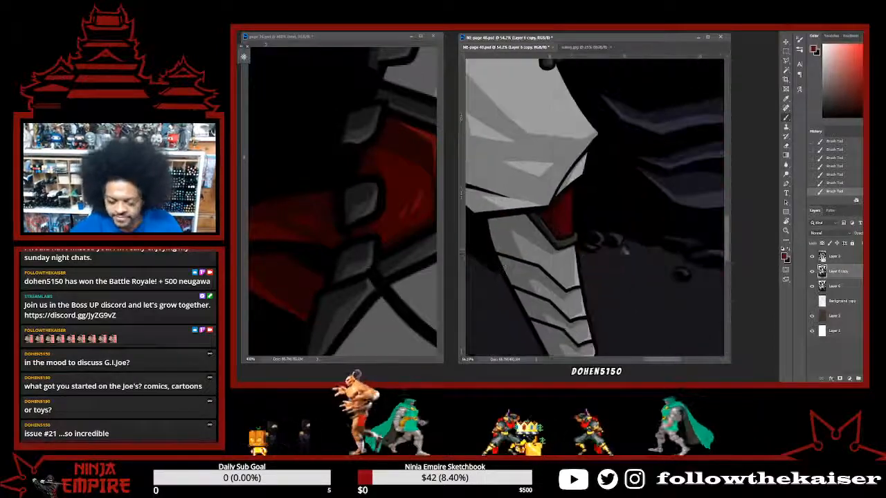
scroll(569, 219, "up", 3)
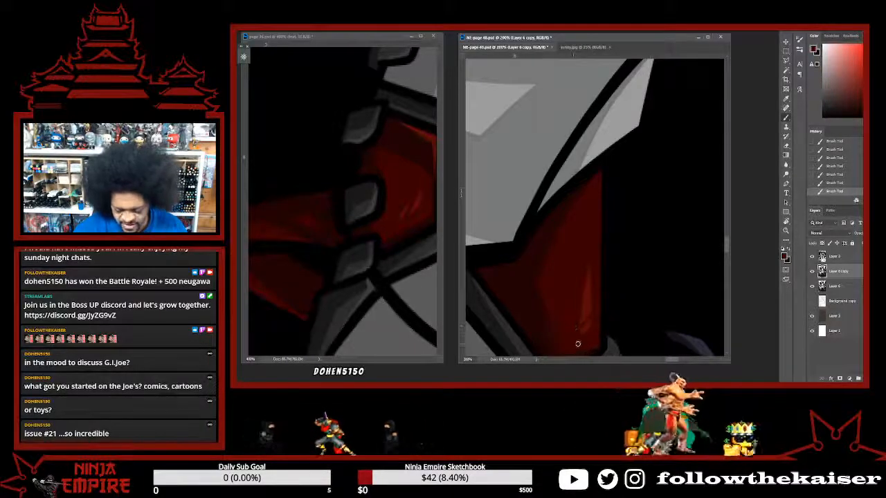
scroll(591, 318, "down", 3)
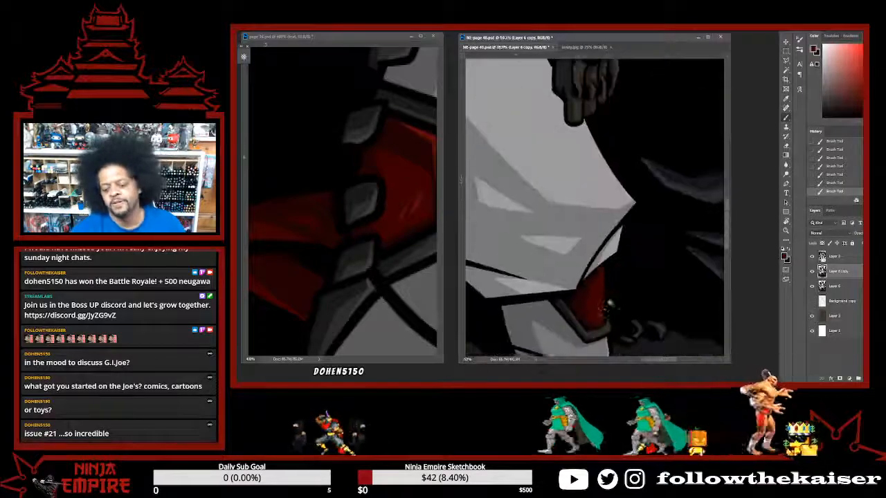
Brush small lighter red glints onto the central and outer beads of the red bracelet on page 40, matching the knee panel's glints.
left_click_drag(601, 309, 681, 266)
left_click_drag(617, 322, 639, 265)
left_click_drag(617, 344, 609, 362)
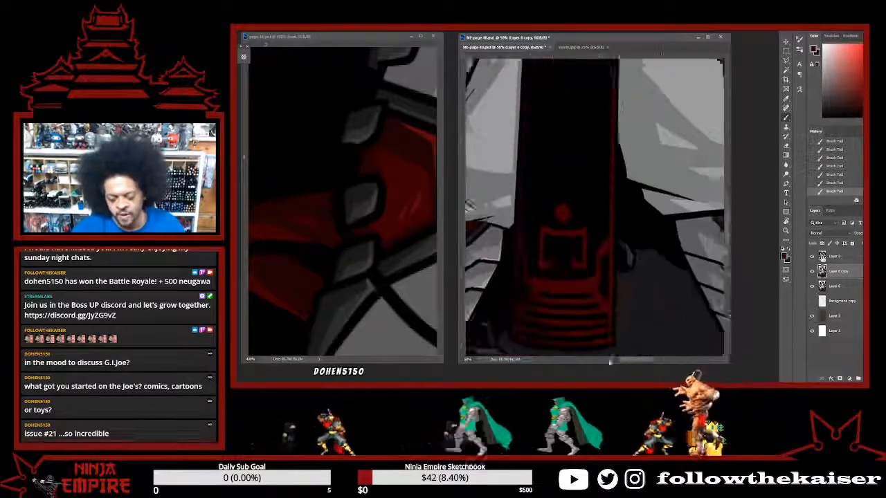
left_click_drag(635, 148, 630, 355)
left_click_drag(705, 206, 614, 280)
scroll(639, 326, "up", 1)
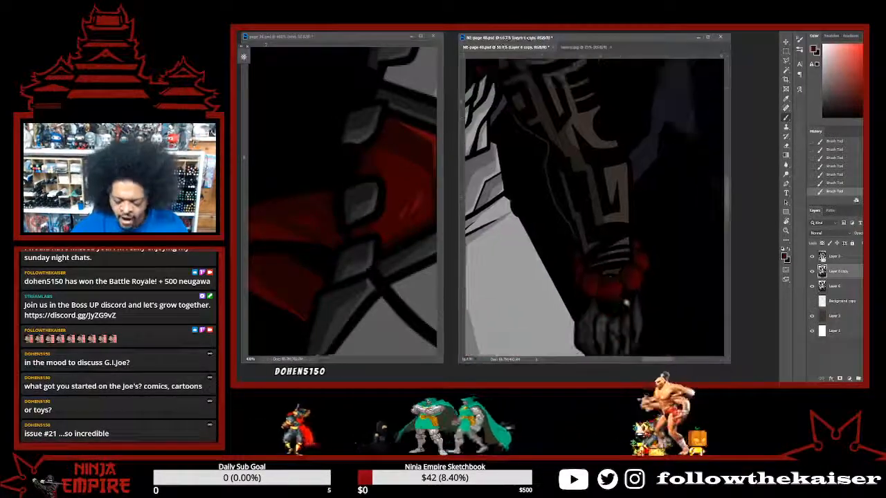
scroll(614, 280, "up", 1)
scroll(614, 279, "up", 1)
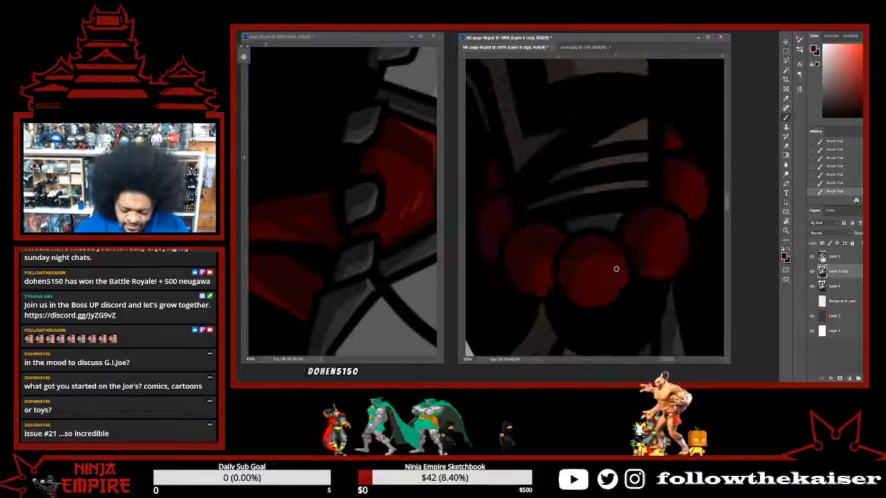
scroll(619, 276, "up", 4)
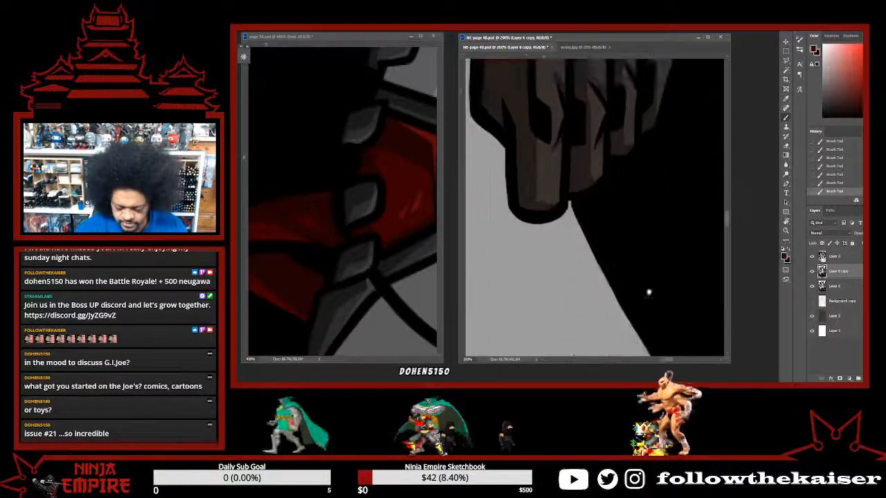
scroll(643, 183, "down", 3)
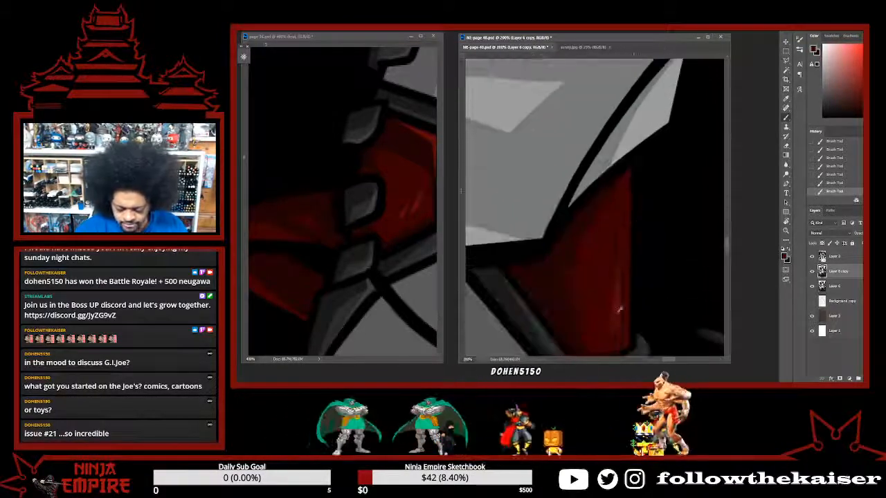
scroll(623, 280, "up", 3)
scroll(633, 311, "down", 3)
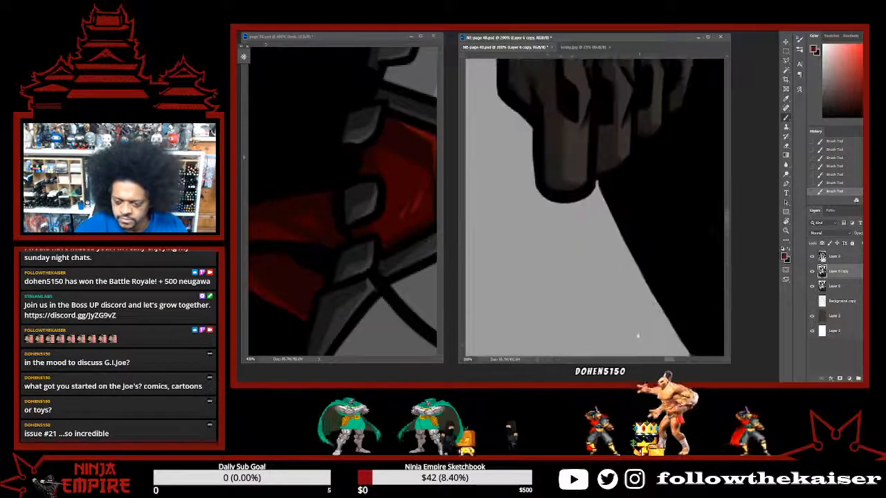
scroll(635, 331, "down", 2)
scroll(657, 235, "up", 3)
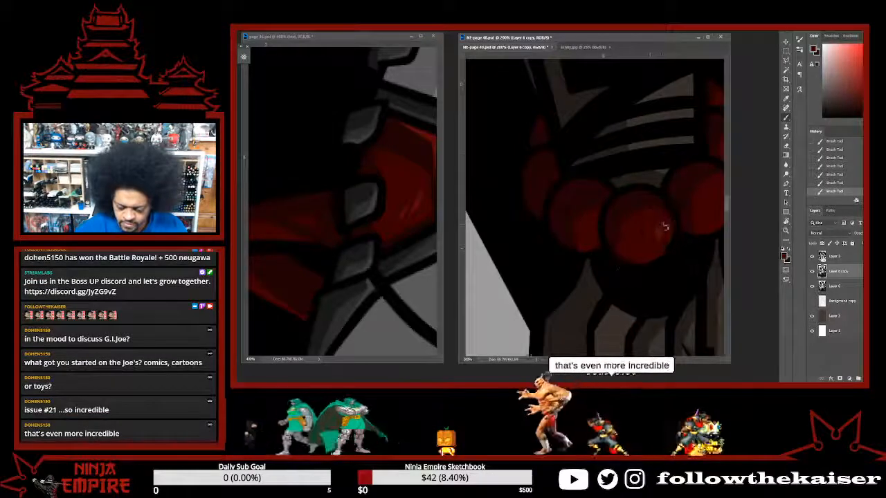
left_click_drag(683, 239, 634, 288)
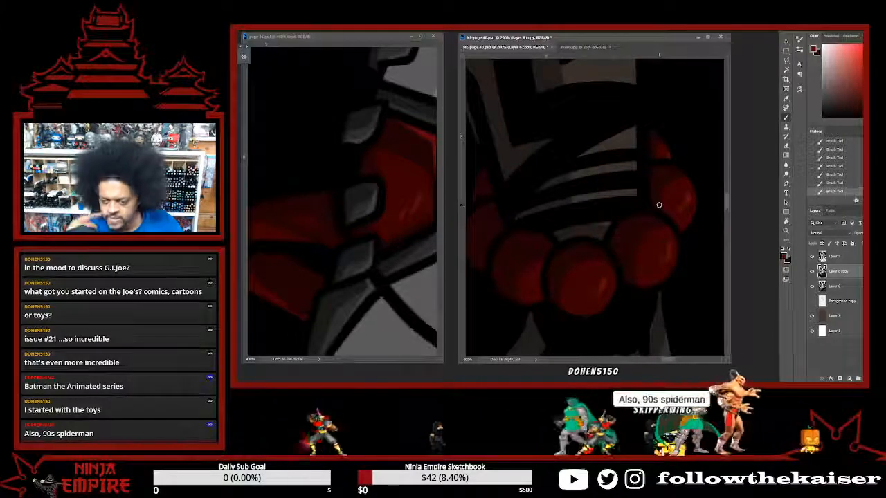
Sample the red of the bracelet bead next to the central one and paint lighter red glints along its lower edge.
left_click_drag(659, 205, 700, 240)
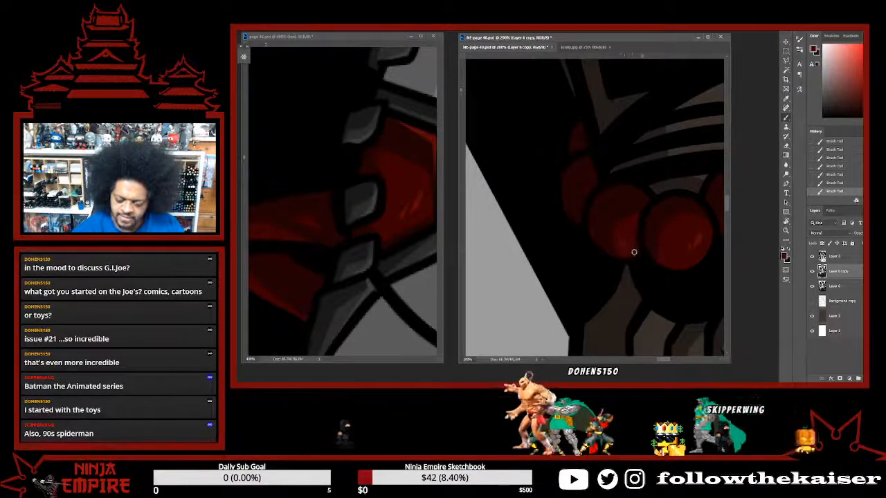
left_click(625, 241, "alt")
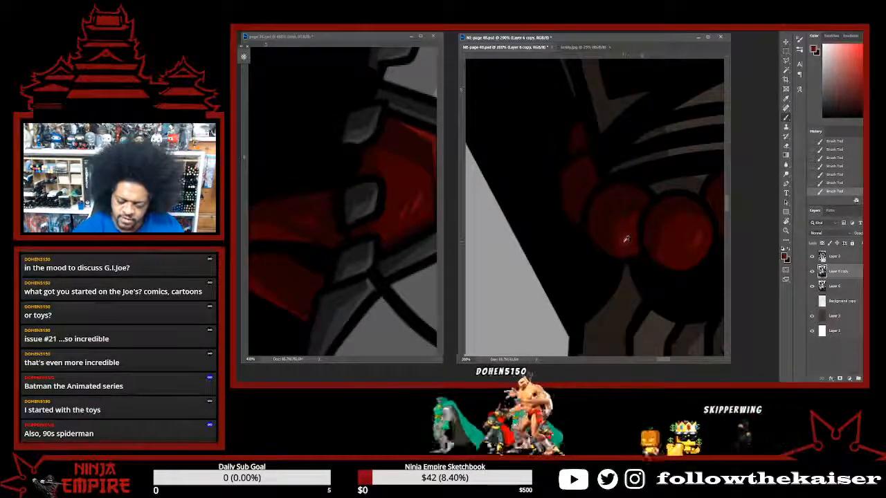
left_click(631, 245, "alt")
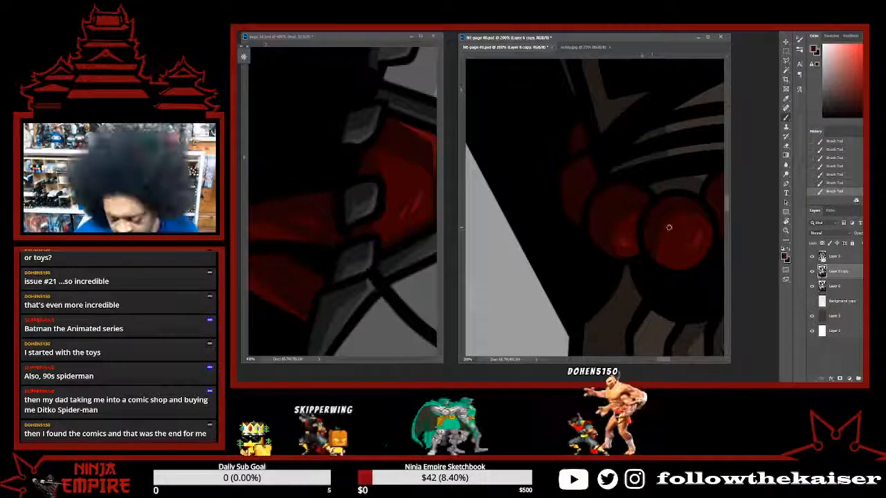
Sample brown tones from the hand below the bracelet and shade the index and middle fingers using a smaller brush.
scroll(647, 276, "up", 5)
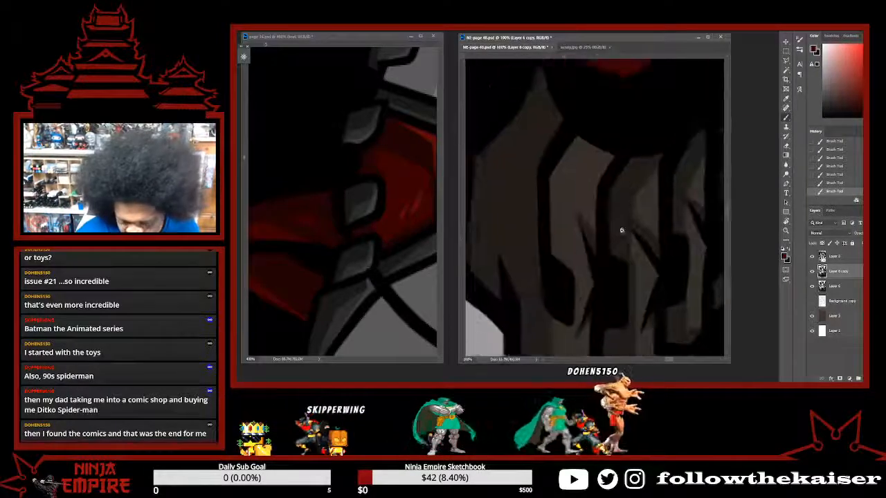
left_click(590, 206, "alt")
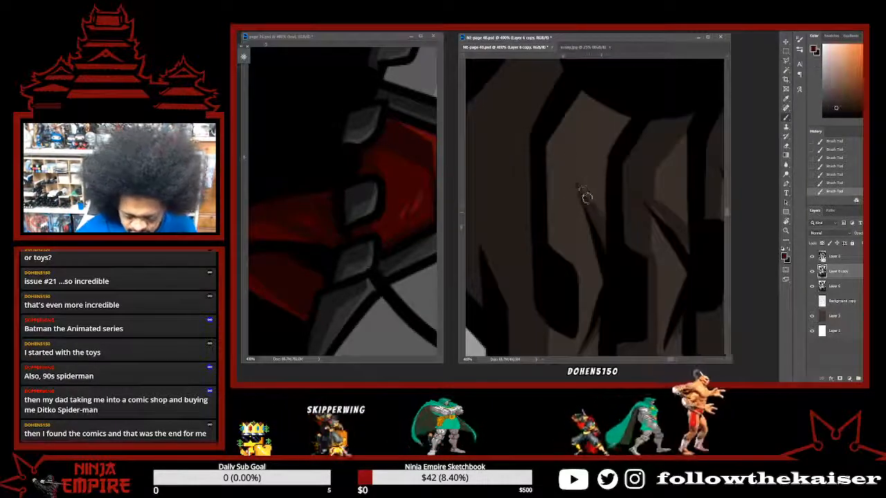
scroll(602, 134, "down", 3)
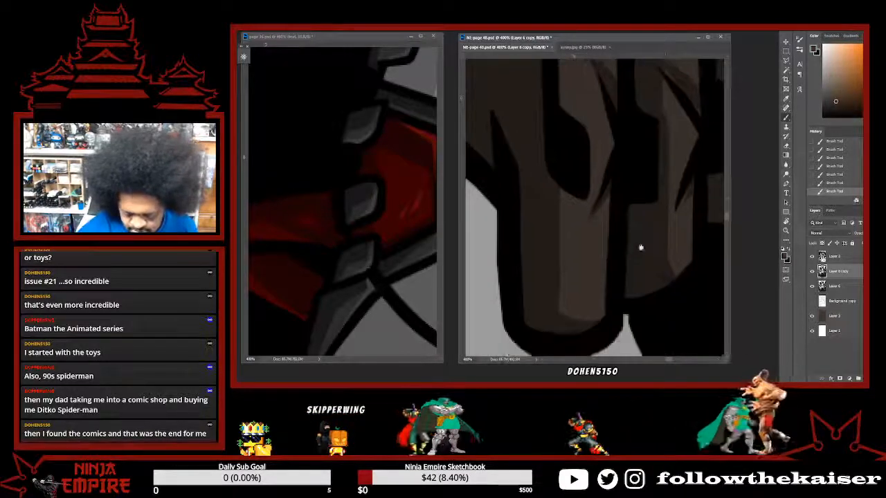
key("bracketleft")
key("bracketleft")
key("bracketleft")
key("bracketleft")
key("bracketleft")
key("bracketleft")
left_click_drag(680, 260, 650, 333)
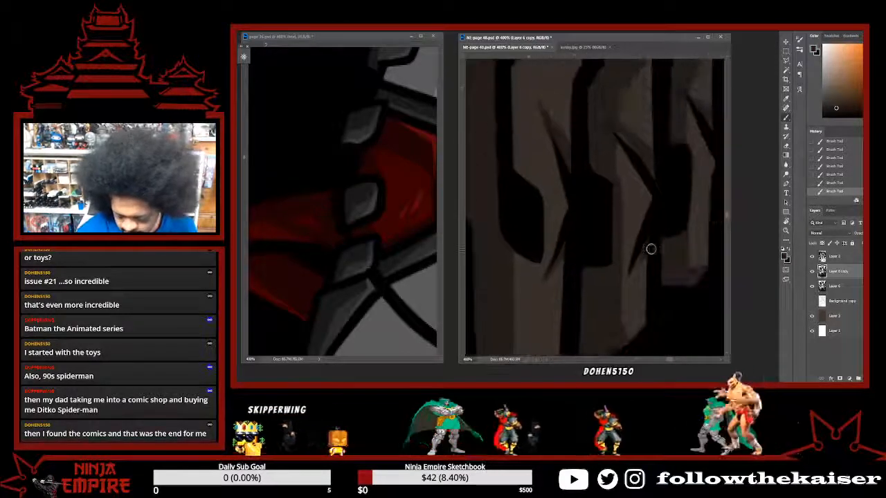
mouse_move(683, 259)
left_mouse_down()
mouse_move(644, 284)
mouse_move(587, 190)
left_mouse_up()
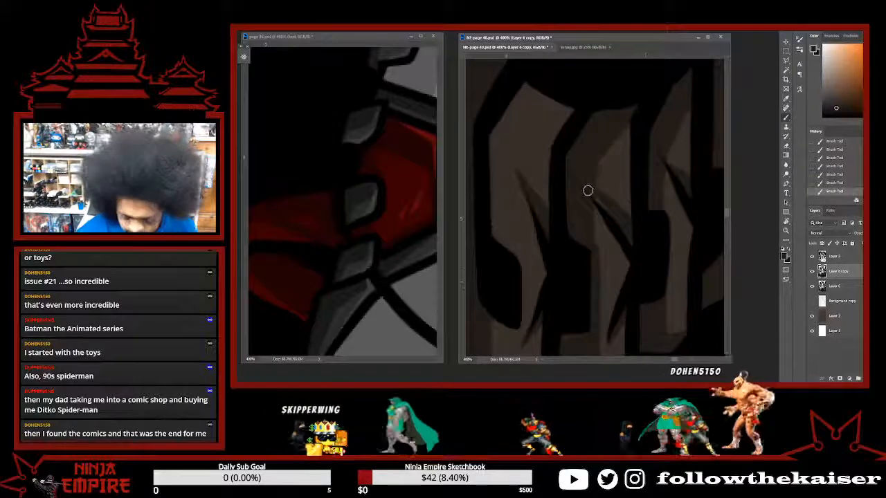
Brush dark brown shading along the little finger and the remaining fingers, down to the index fingertip.
left_click_drag(659, 285, 656, 333)
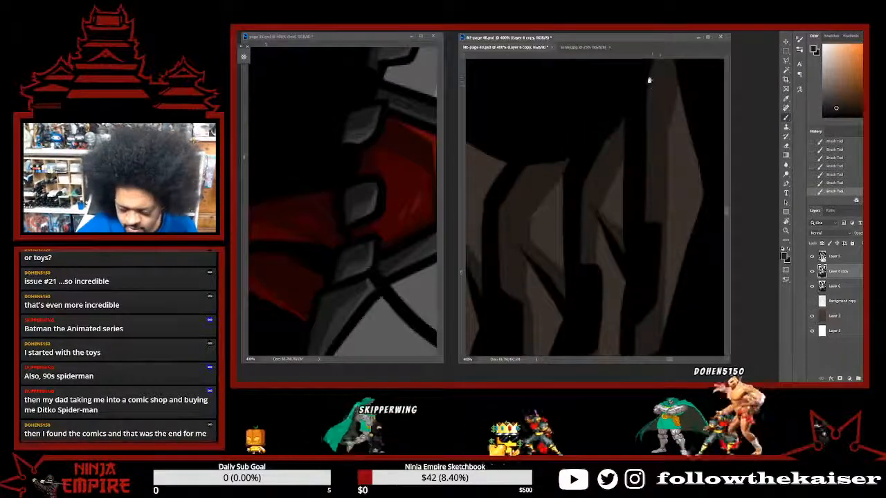
left_click_drag(649, 81, 643, 145)
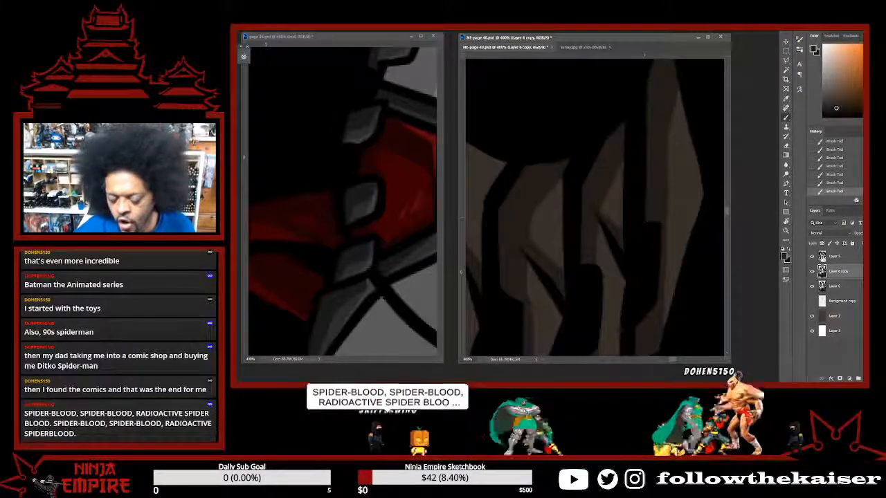
scroll(678, 199, "down", 1)
scroll(675, 200, "down", 3)
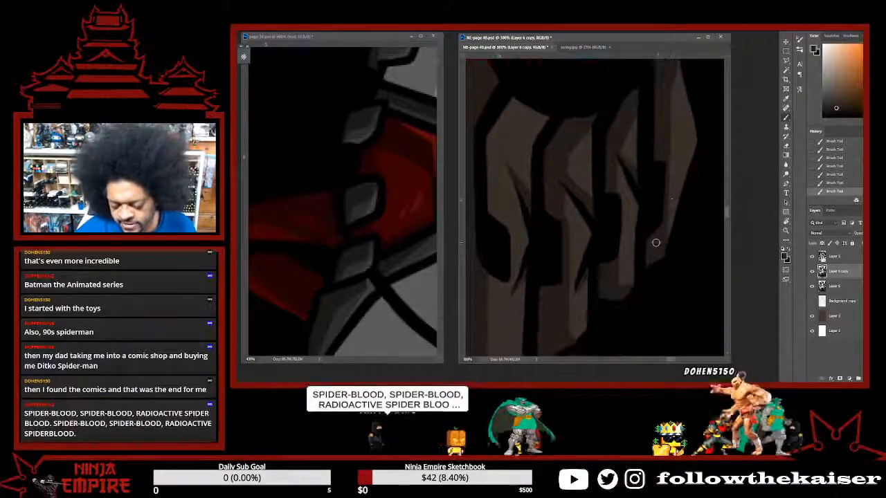
left_click_drag(621, 299, 638, 274)
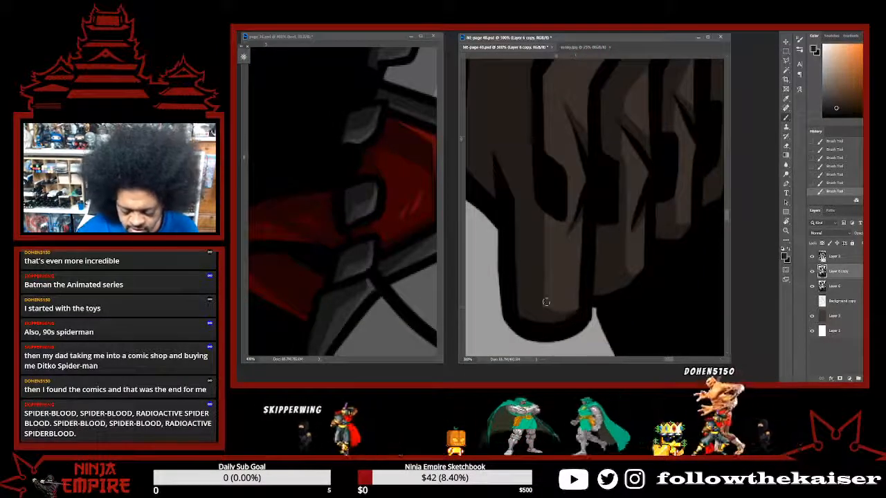
scroll(567, 295, "down", 1)
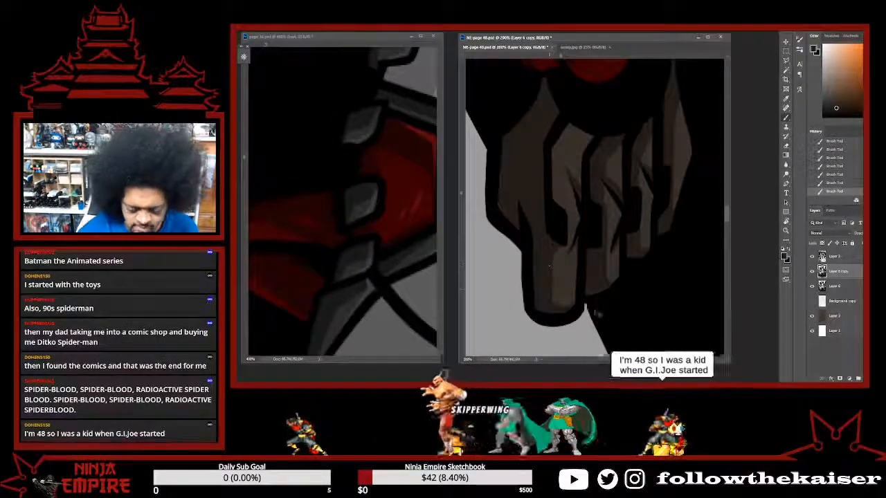
Undo the brown stroke on the mask's chin, sample a red, and brush a thin red highlight along the chin's lower edge.
scroll(548, 269, "down", 3)
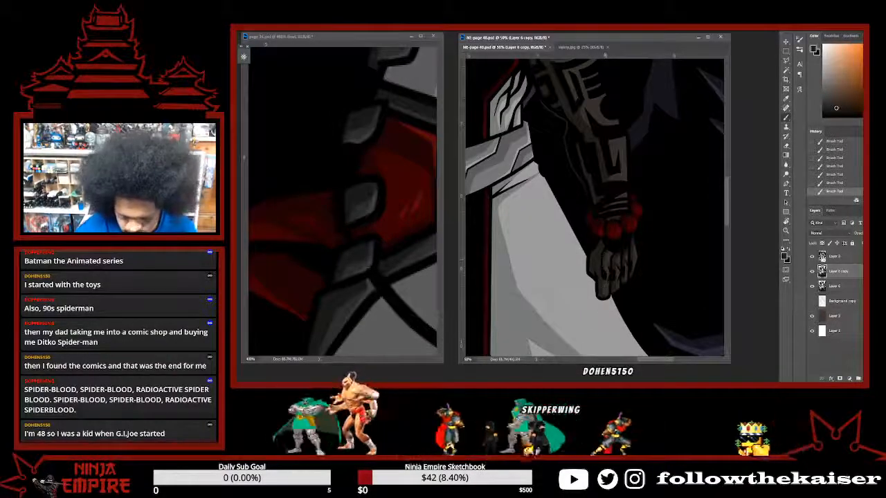
scroll(659, 272, "down", 3)
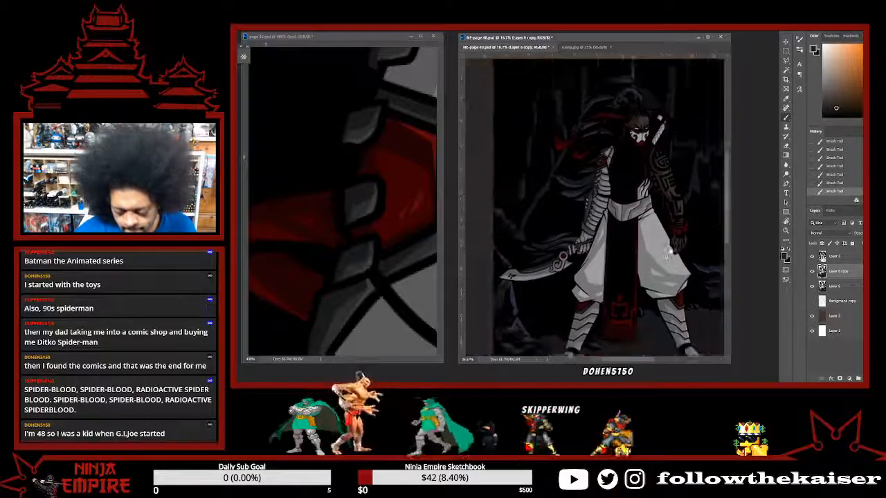
scroll(635, 229, "up", 2)
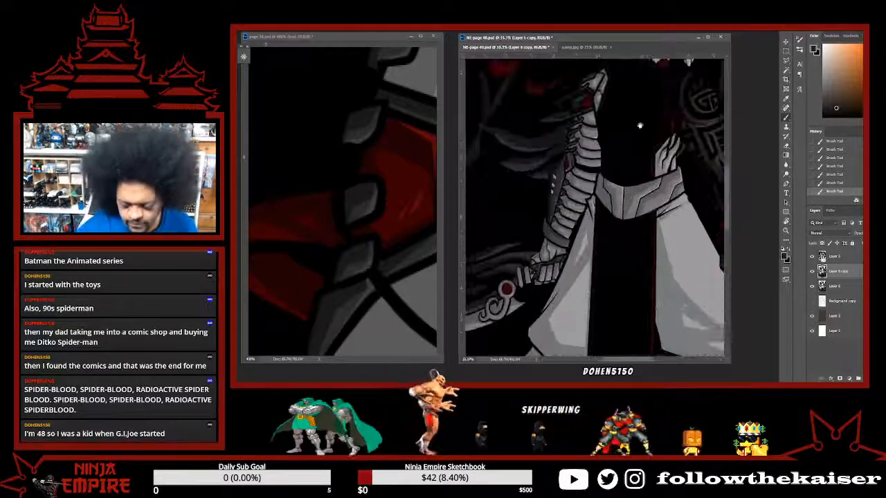
scroll(627, 237, "up", 1)
scroll(626, 263, "up", 3)
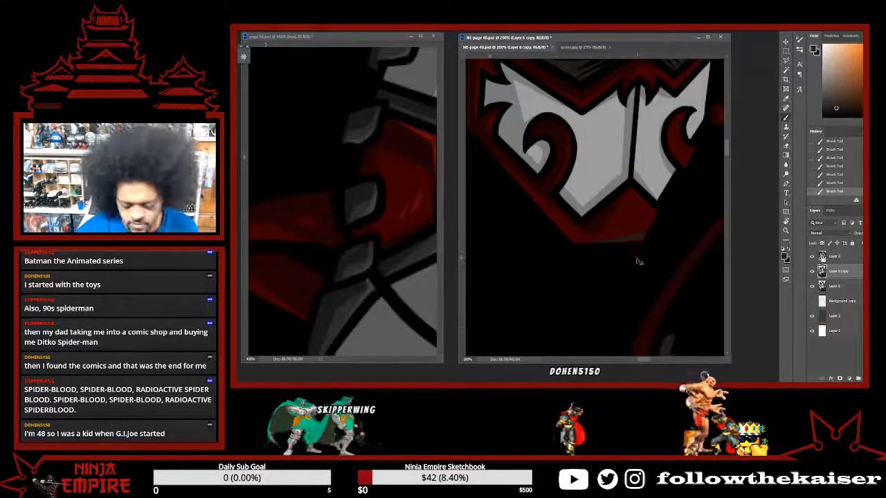
key("ctrl+z")
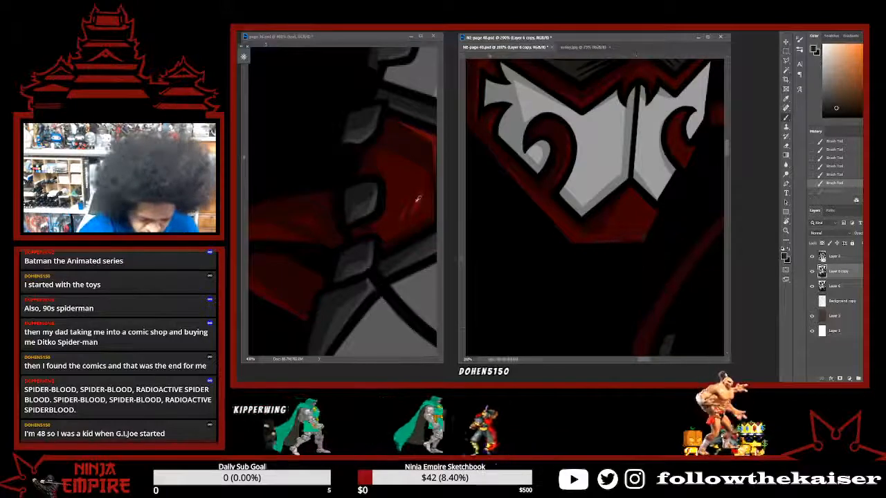
left_click(633, 239, "alt")
left_click_drag(630, 243, 634, 247)
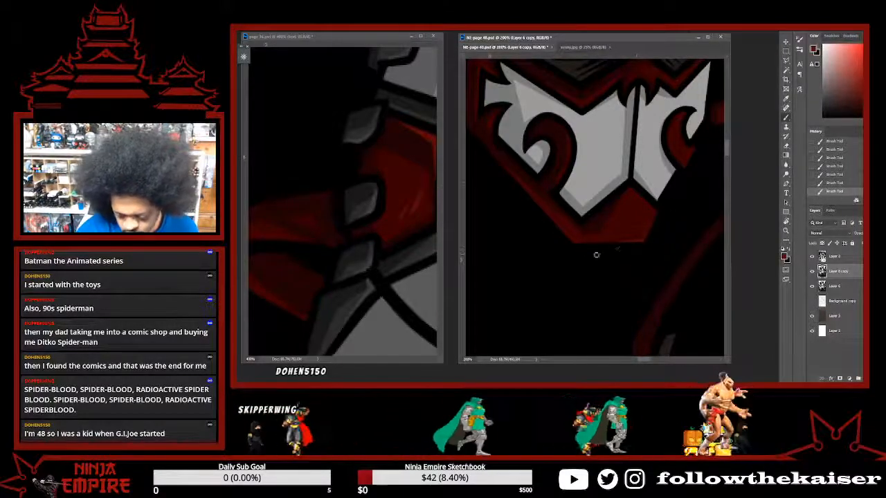
left_click_drag(663, 229, 672, 197)
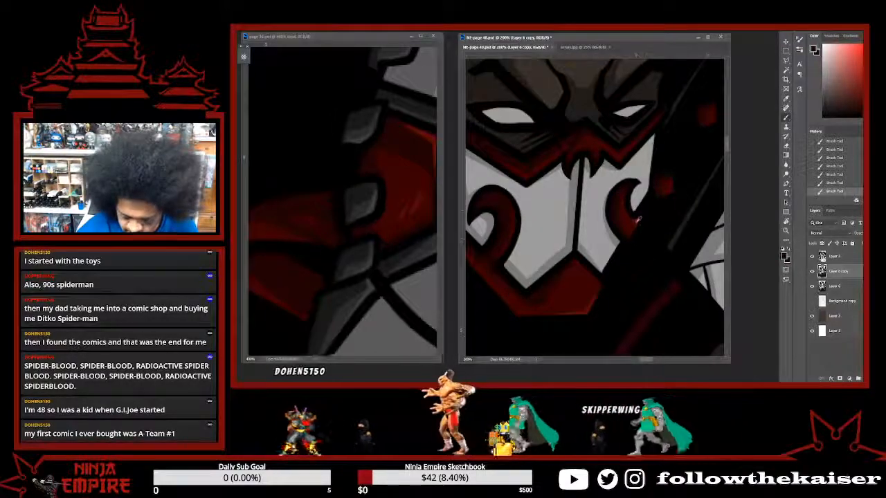
Sample the mask's red trim and brush red highlights onto the small red squares on the dark sword hilt beside the face.
left_click(615, 163, "alt")
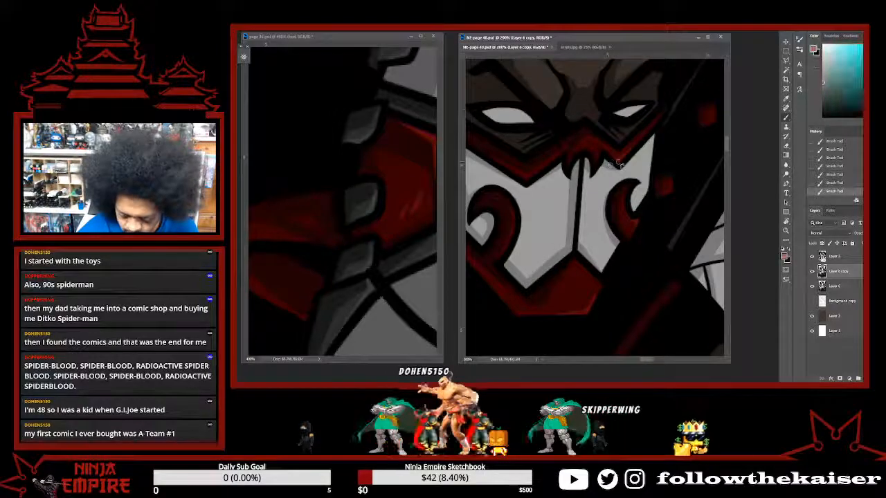
left_click(621, 158, "alt")
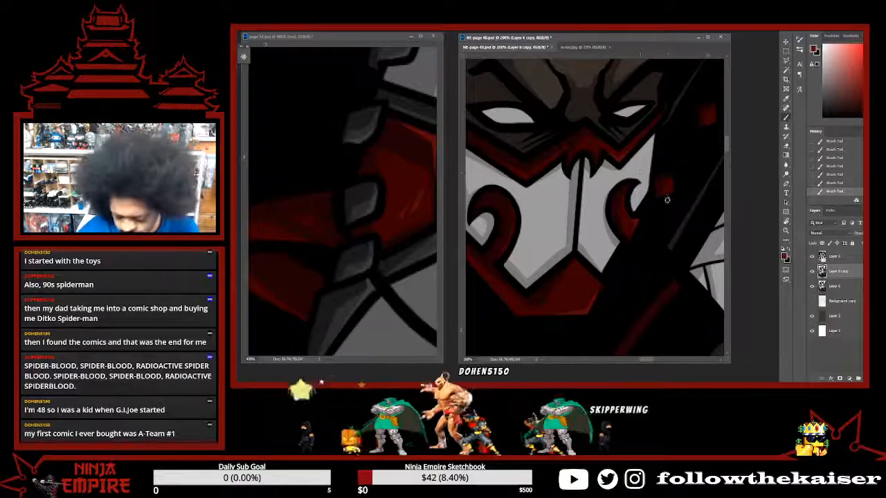
left_click_drag(681, 161, 631, 214)
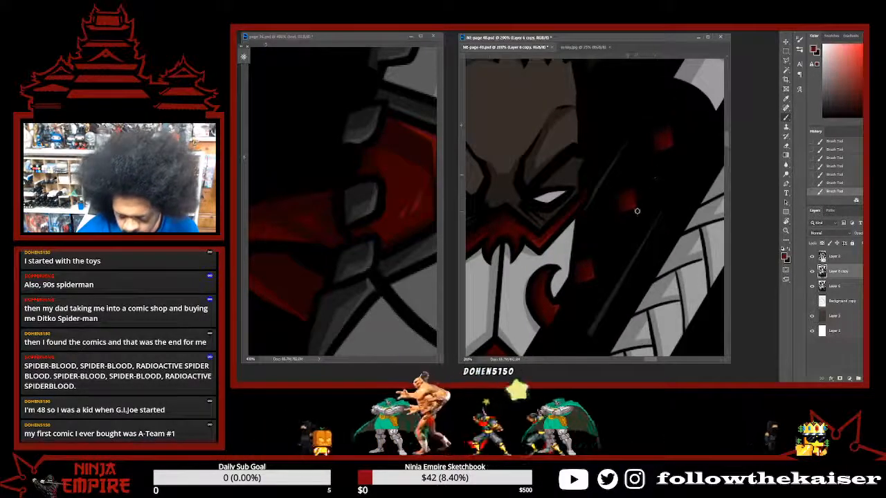
left_click_drag(674, 148, 649, 194)
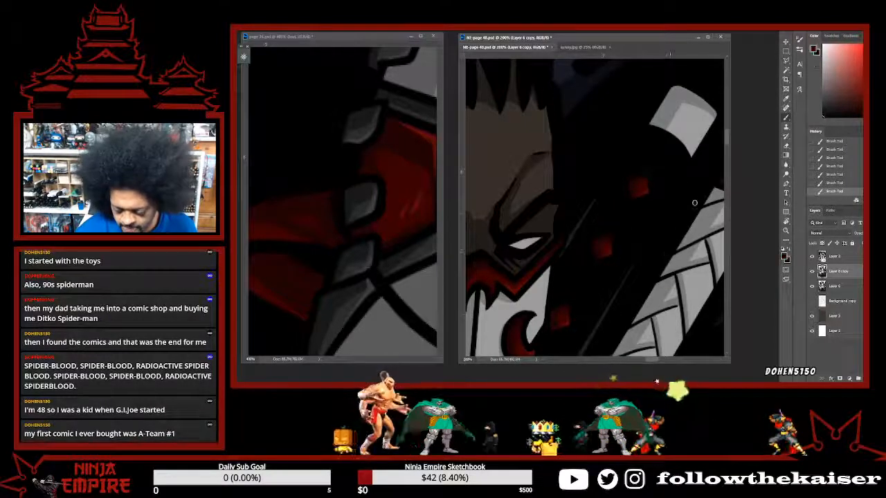
left_click_drag(568, 311, 584, 161)
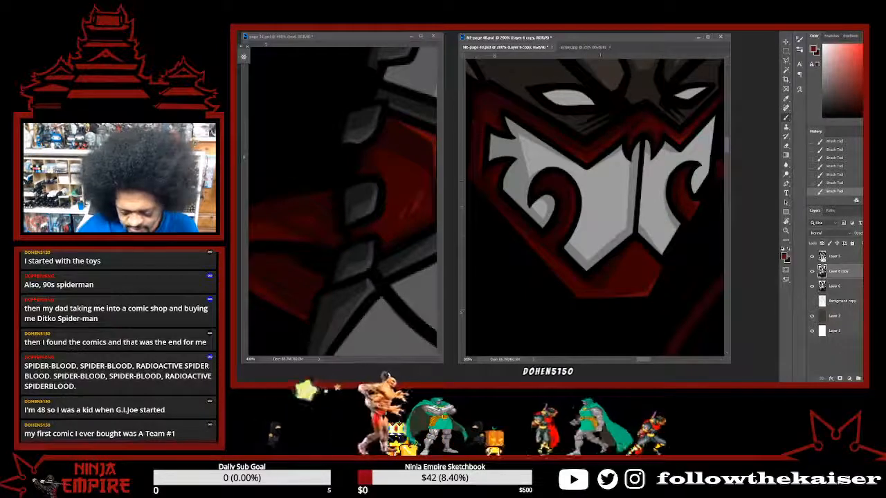
scroll(658, 280, "down", 4)
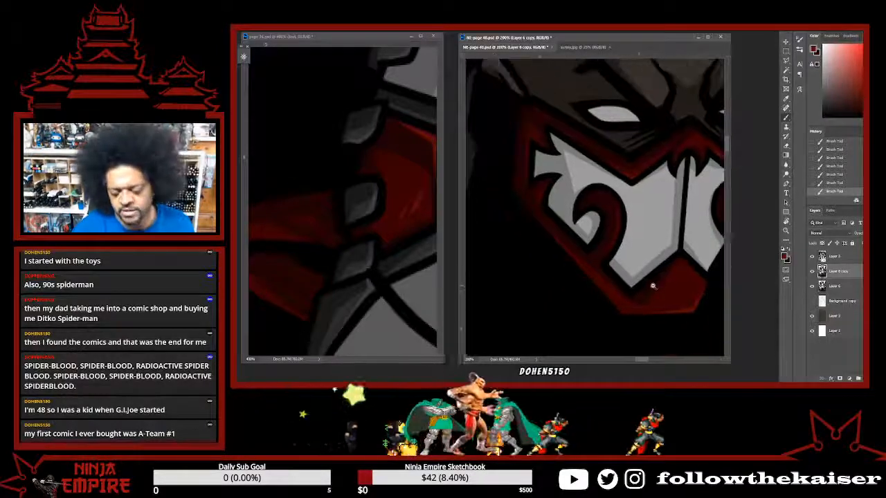
scroll(616, 291, "down", 3)
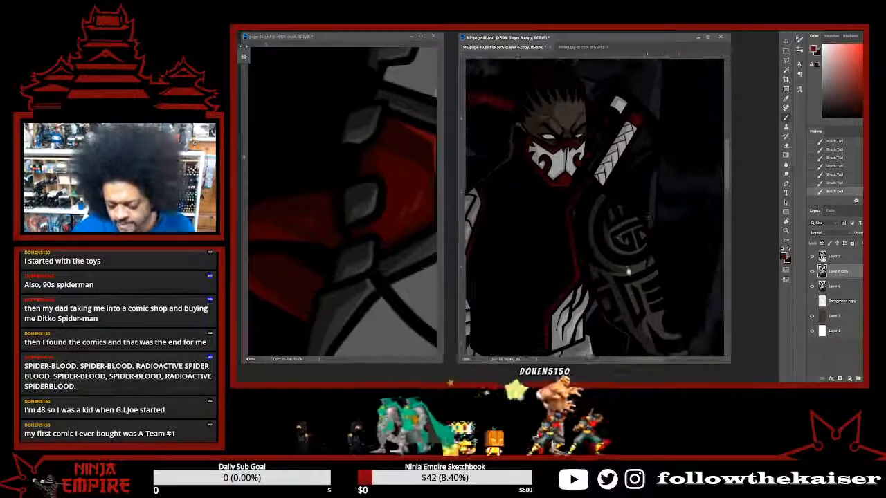
Review the figure from sword hilt to feet and save the page 40 file.
scroll(639, 131, "up", 4)
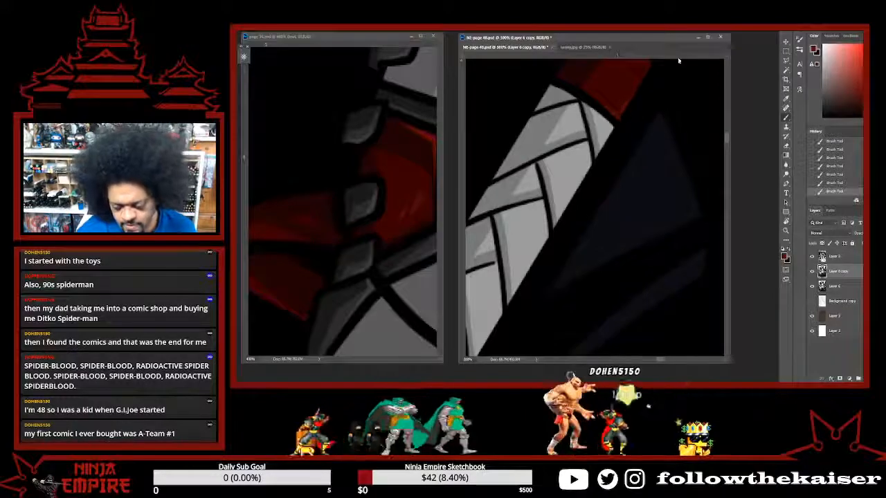
scroll(672, 216, "down", 5)
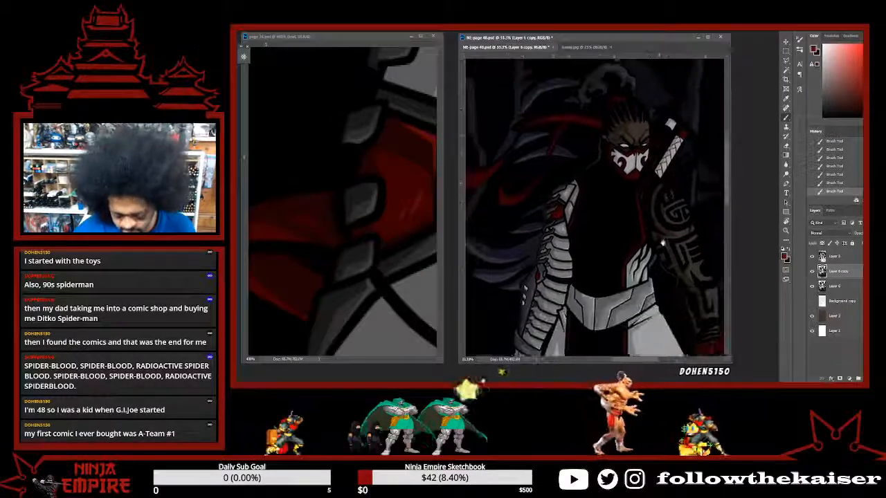
scroll(658, 241, "up", 5)
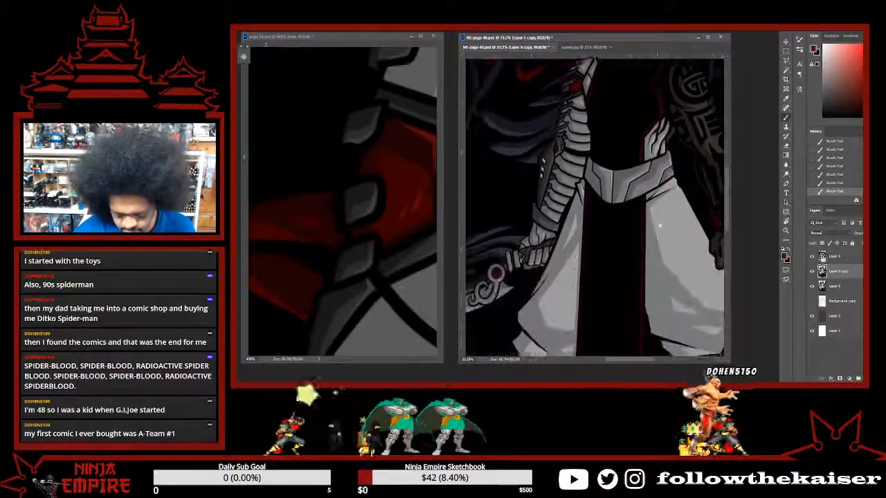
scroll(659, 229, "down", 4)
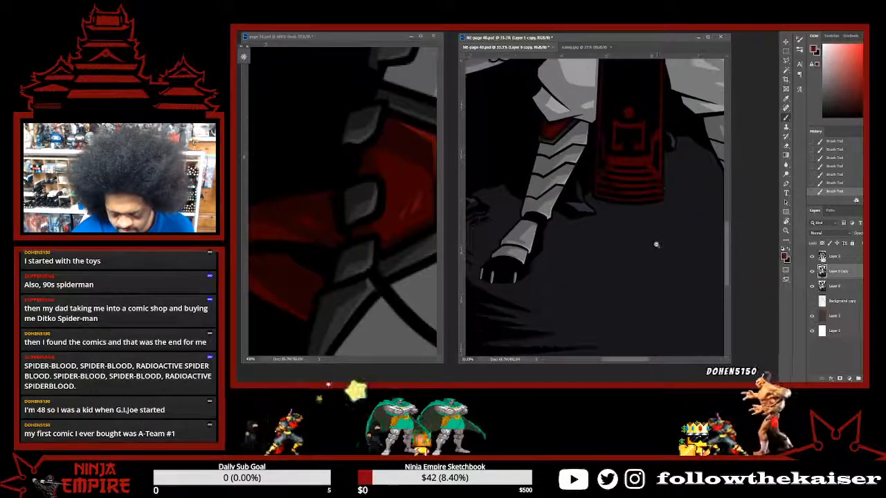
scroll(655, 246, "up", 2)
scroll(643, 262, "down", 4)
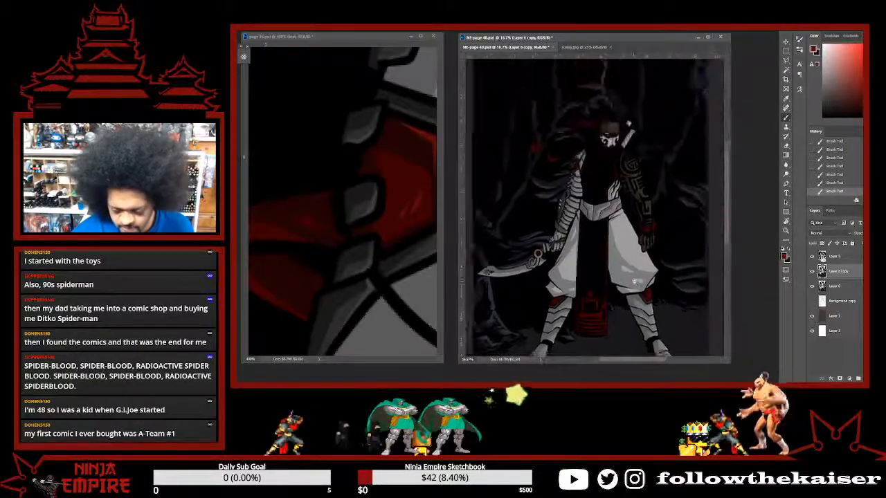
key("ctrl+s")
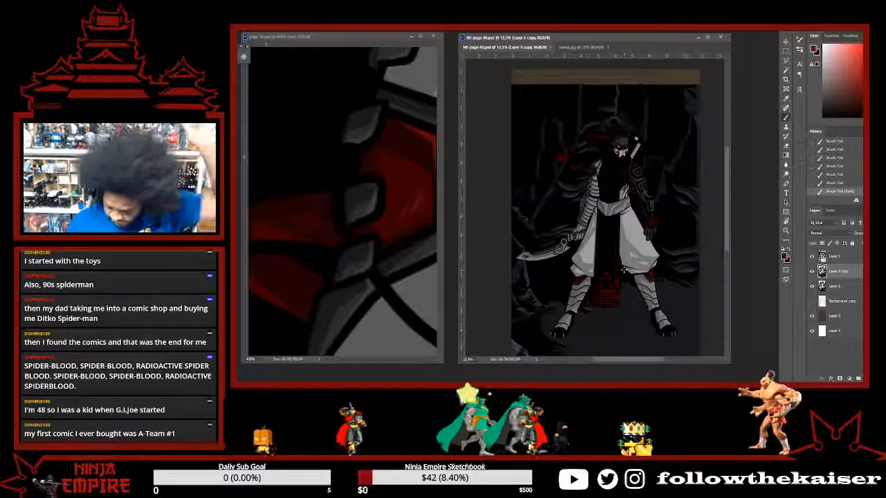
Sample the dark ground colour below the lower caption box on reference page 36.
left_click(405, 245)
left_click(406, 243, "alt")
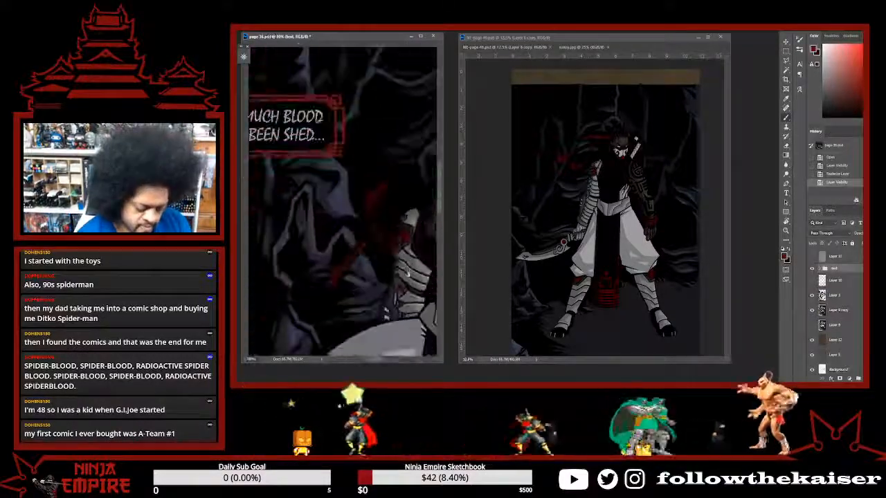
left_click(550, 165)
scroll(387, 270, "down", 4)
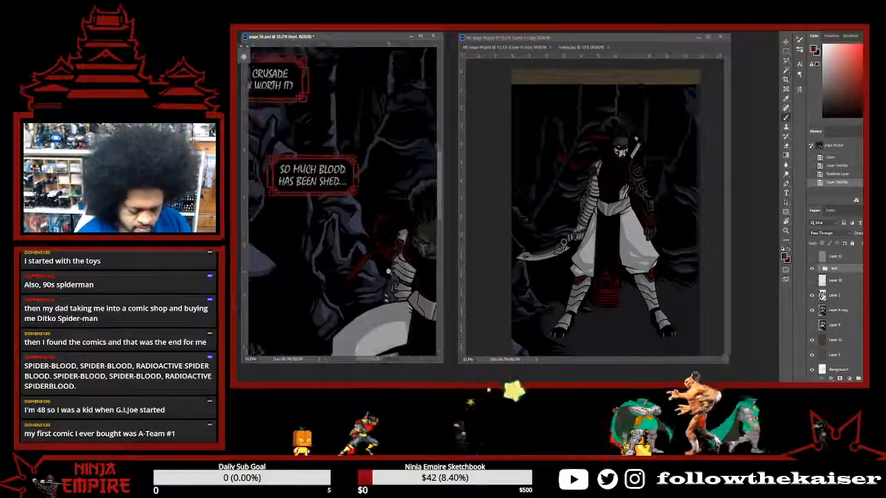
scroll(401, 208, "up", 4)
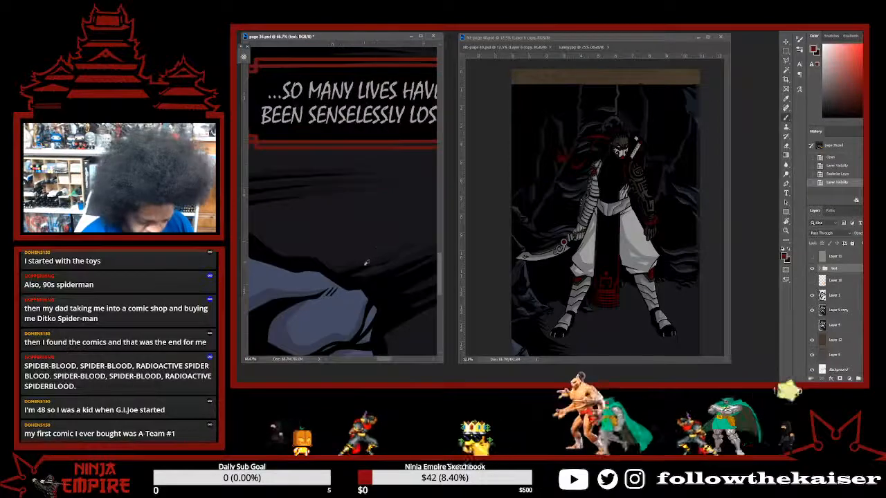
left_click(369, 249, "alt")
Rotate page 40's canvas and brush dark ground streaks over the shadow above the rocks at the lower page edge.
left_click(615, 295)
scroll(615, 295, "up", 1)
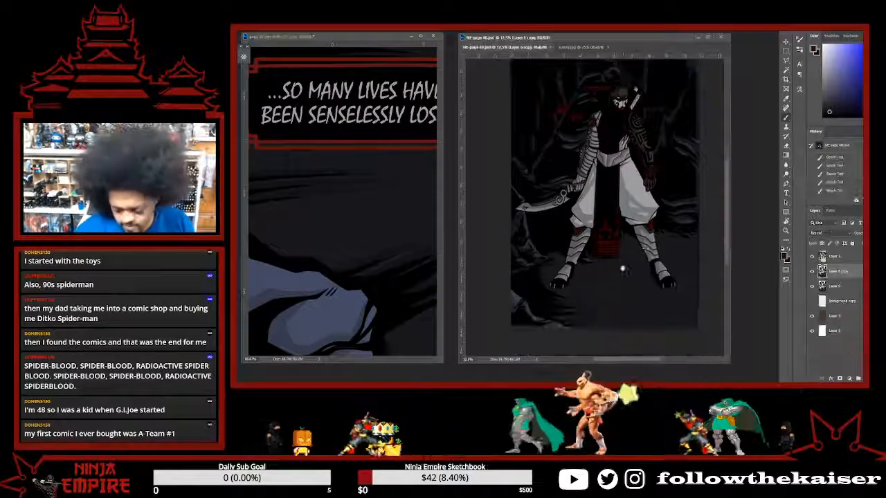
scroll(615, 295, "up", 1)
key("r")
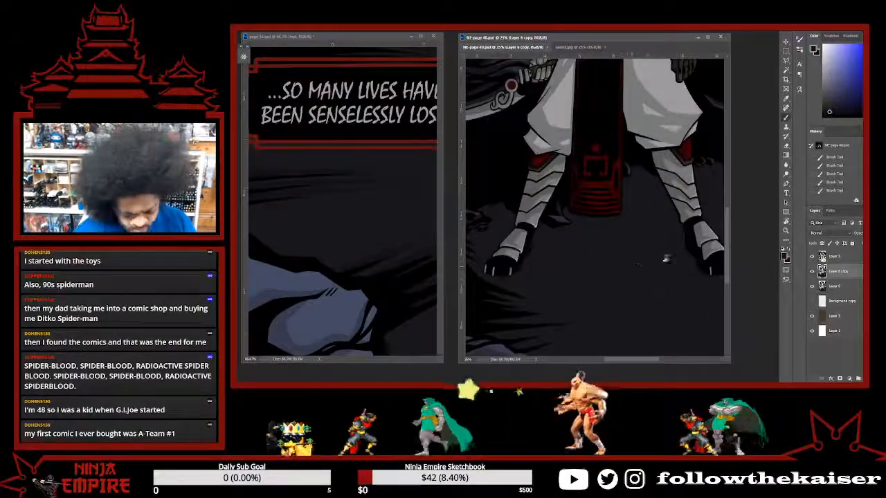
left_click_drag(666, 256, 652, 163)
left_click_drag(590, 285, 503, 188)
left_click_drag(656, 187, 660, 253)
key("b")
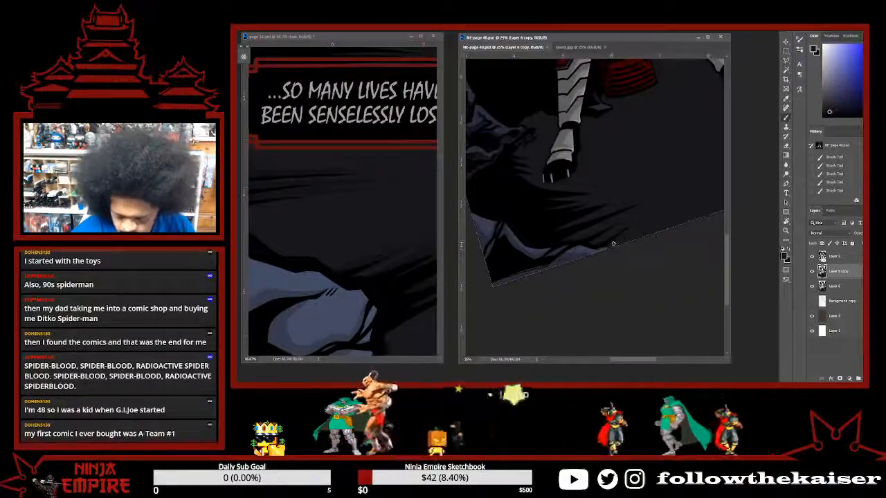
left_click_drag(611, 244, 629, 231)
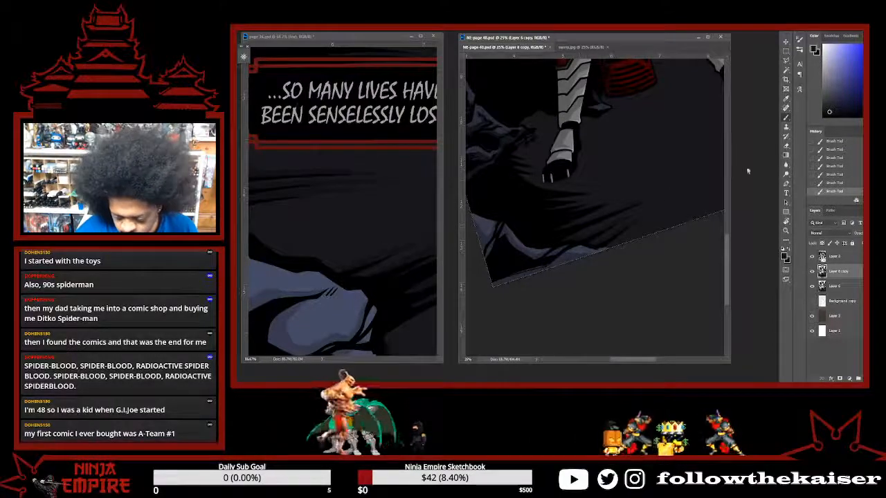
Turn the canvas further and brush the ground tone along the shadow's edge around the armored foot's toes.
left_click_drag(597, 254, 660, 193)
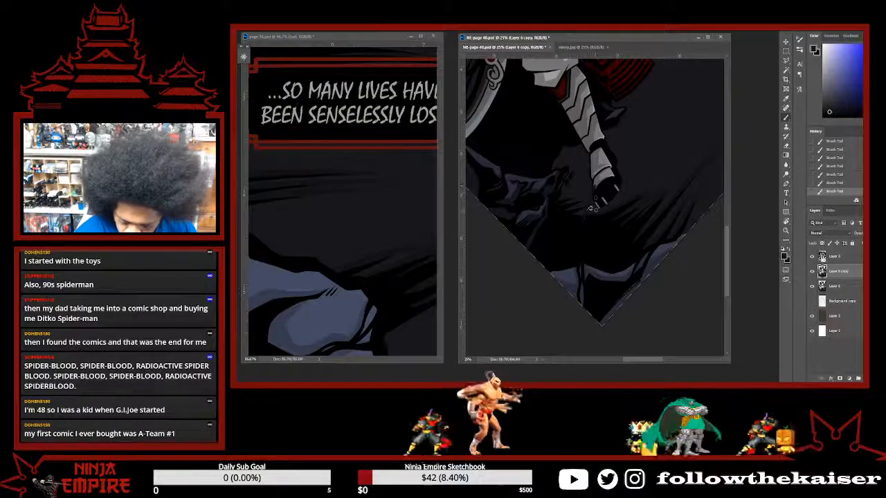
scroll(599, 206, "up", 1)
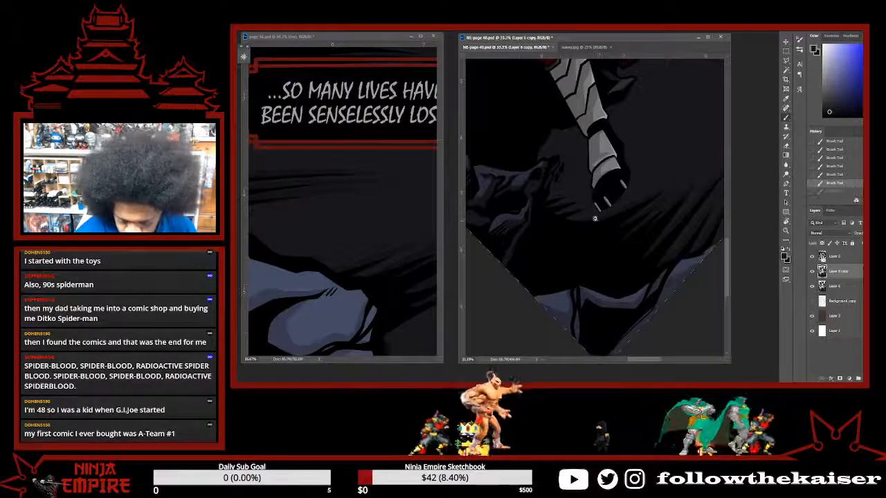
scroll(593, 219, "up", 1)
left_click_drag(592, 179, 595, 208)
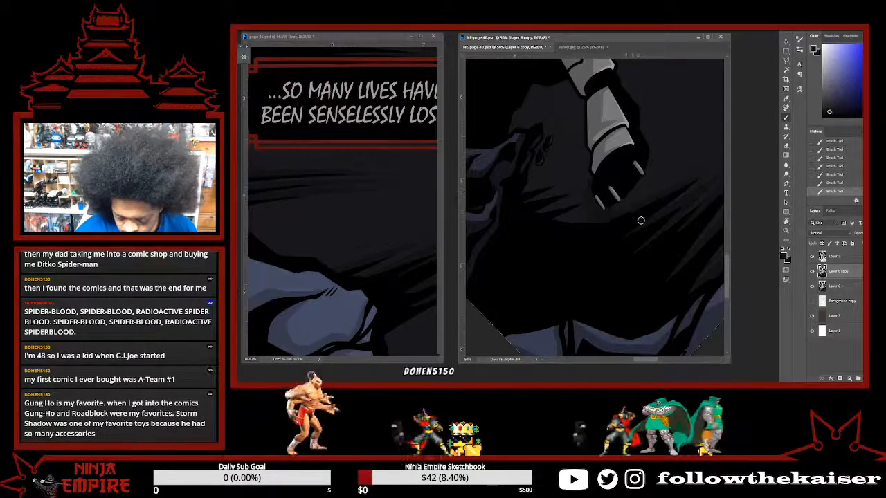
Sample the claw greys and dark ground tone to touch up the toe claws and the ground around them.
scroll(620, 210, "up", 3)
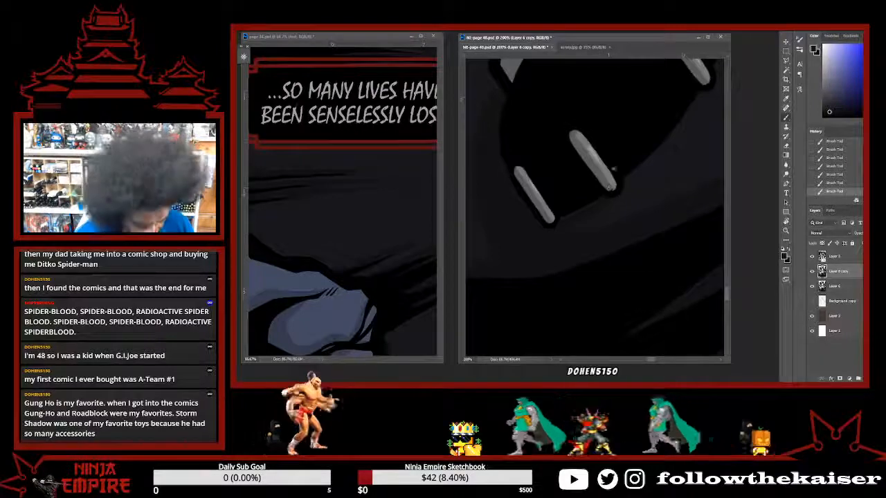
left_click(602, 182, "alt")
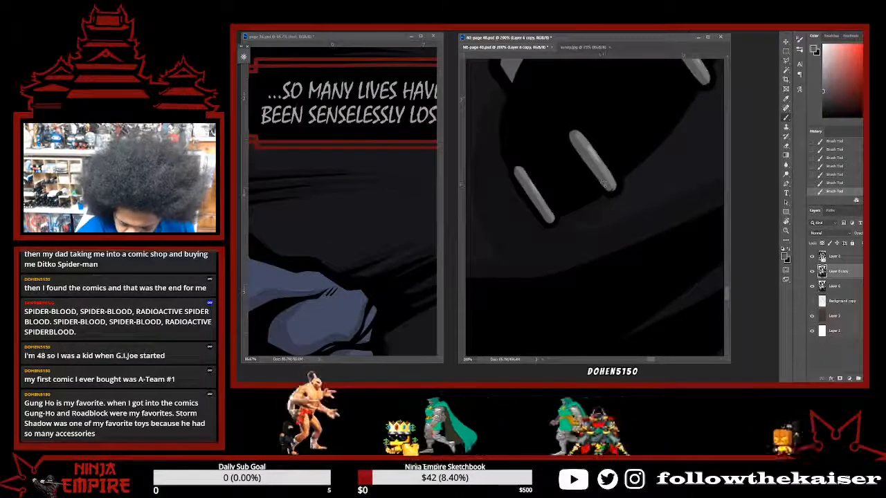
left_click(612, 182, "alt")
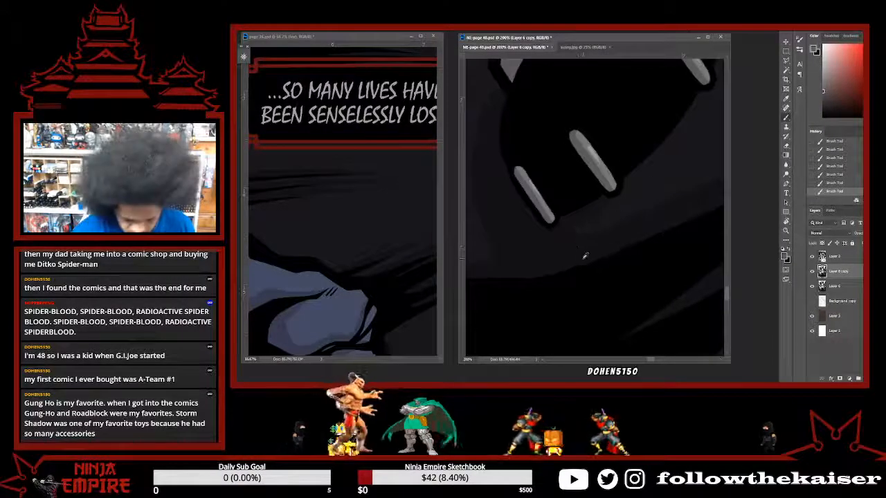
left_click(585, 251, "alt")
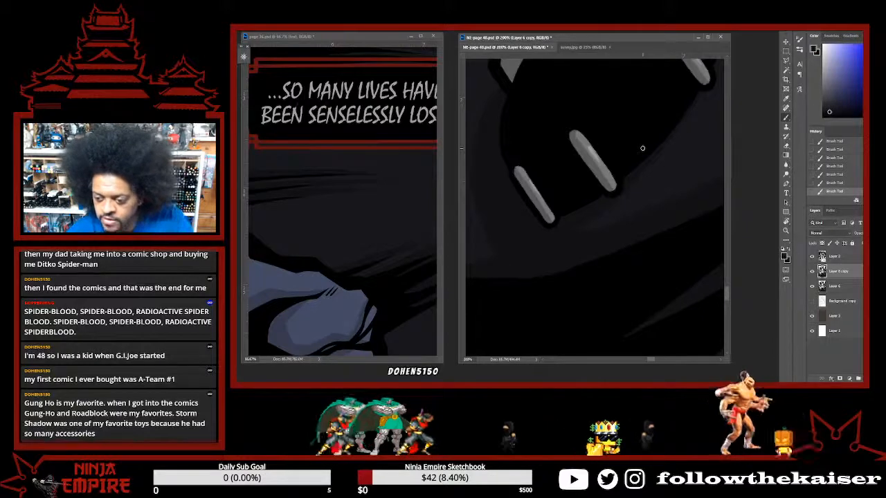
left_click(702, 75, "alt")
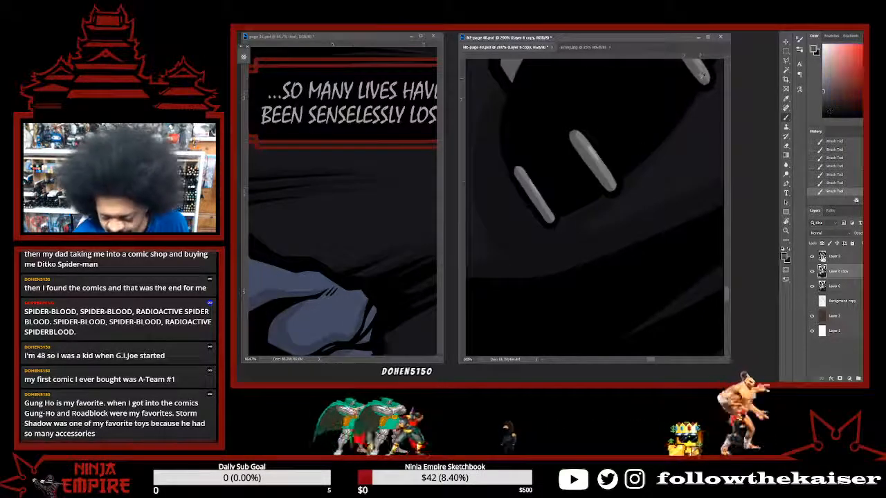
left_click_drag(708, 103, 633, 208)
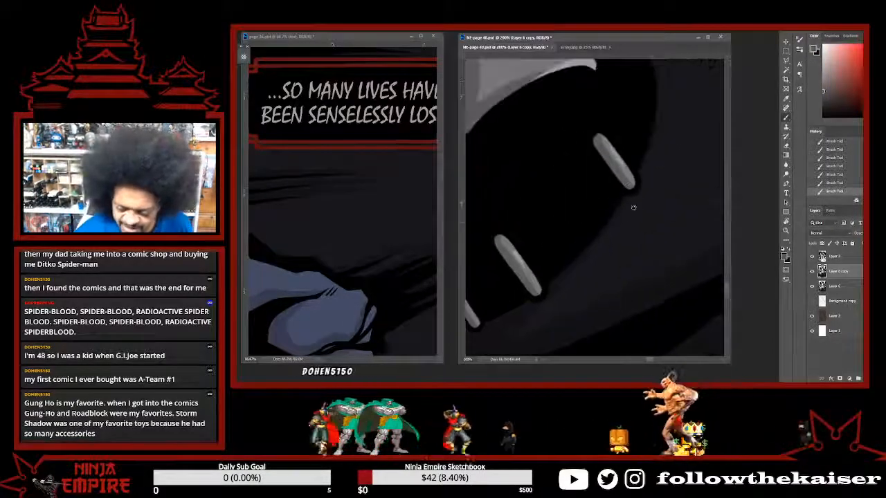
left_click(622, 194, "alt")
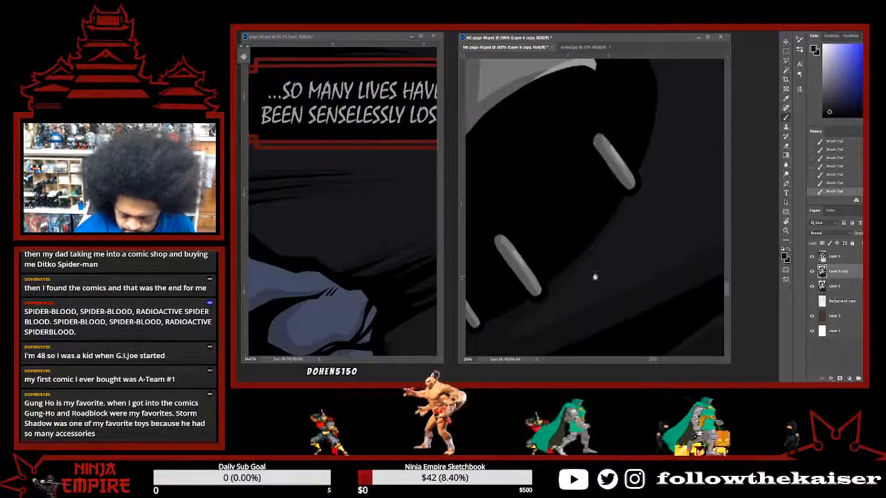
Brush streaks of the dark ground tone into the shadow around the armored foot.
key("ctrl+minus")
key("ctrl+minus")
key("ctrl+minus")
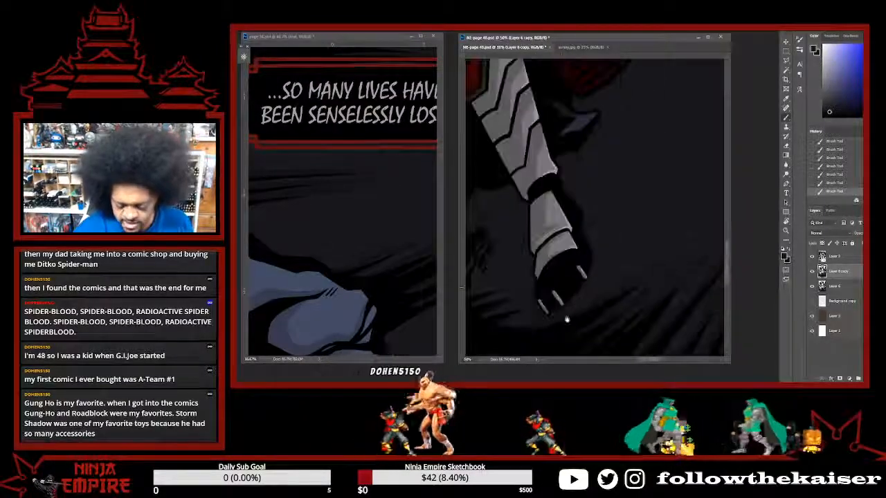
left_click_drag(566, 319, 671, 206)
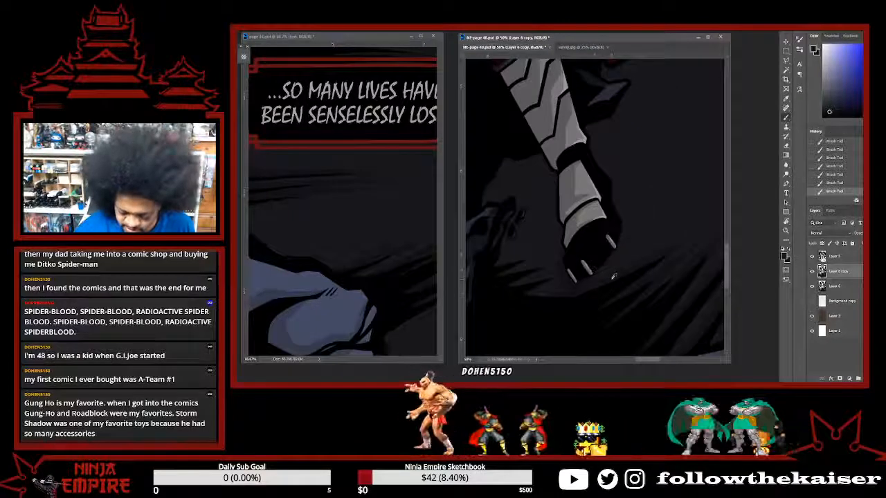
left_click_drag(554, 240, 637, 219)
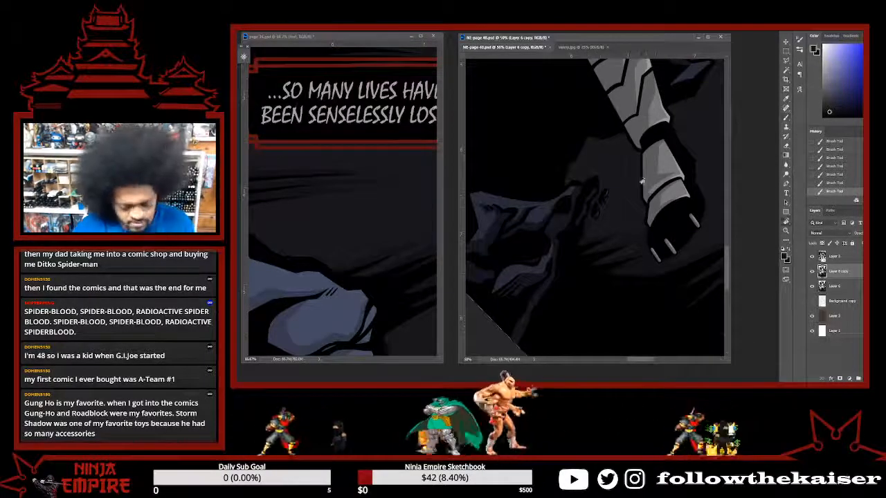
Rotate the canvas and refine the ground edge beside the shin armor, resampling nearby tones and redoing the last stroke.
key("r")
mouse_move(587, 175)
left_mouse_down()
mouse_move(612, 187)
mouse_move(621, 146)
left_mouse_up()
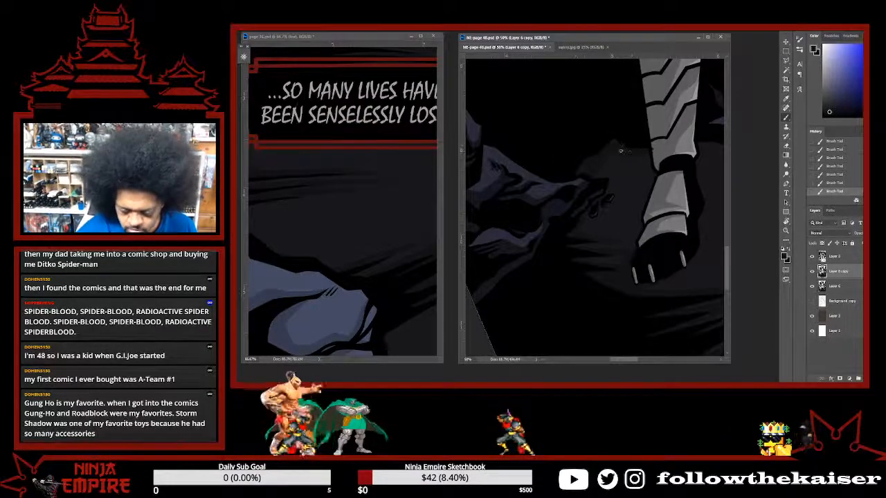
left_click(650, 150, "alt")
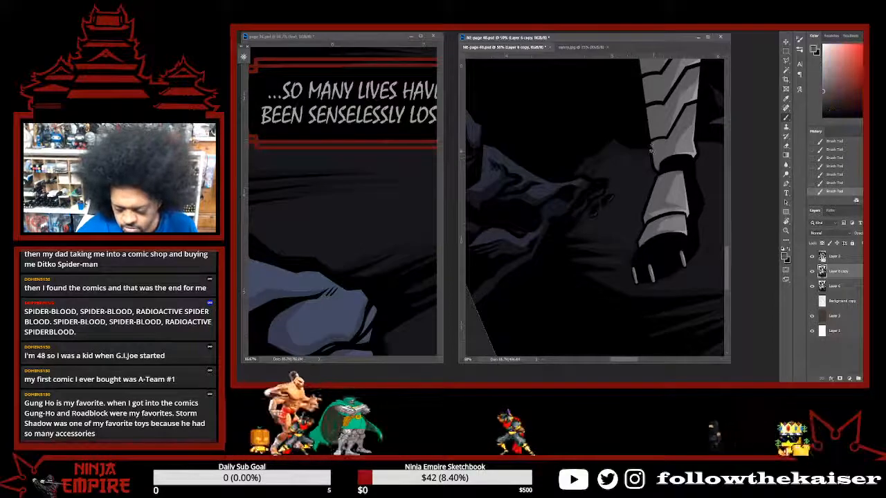
left_click(648, 153, "alt")
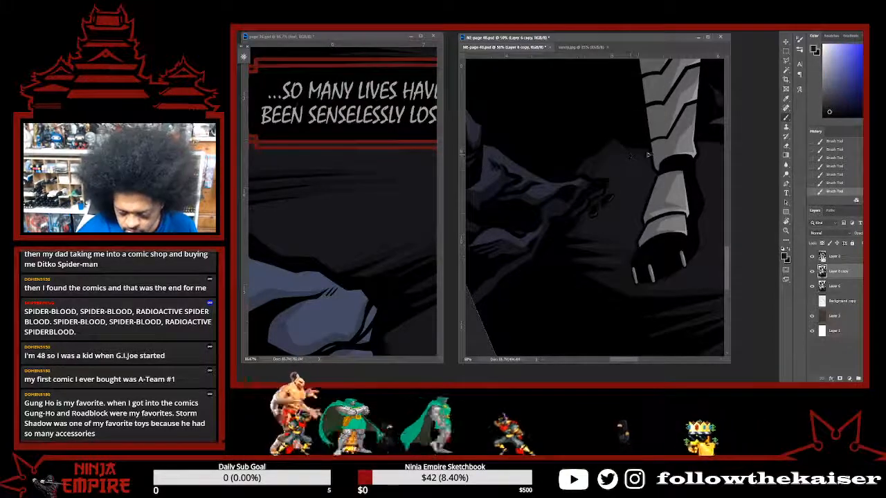
key("ctrl+z")
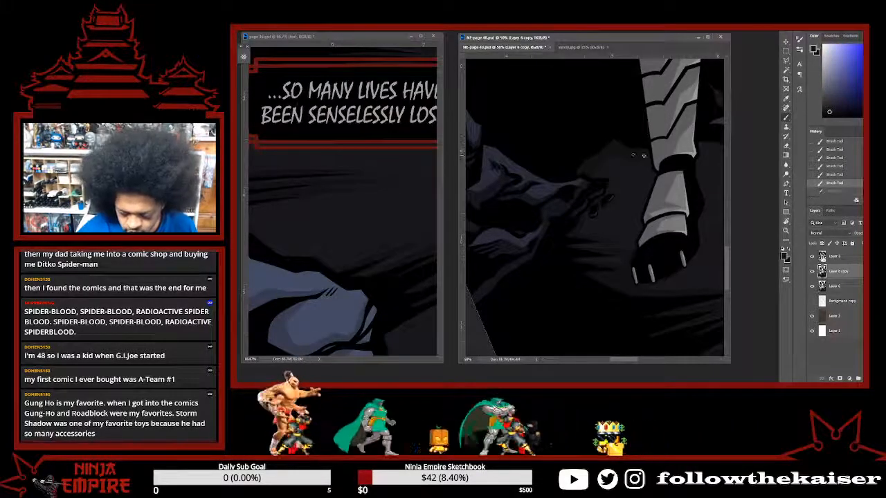
left_click_drag(631, 155, 626, 158)
left_click(655, 161, "alt")
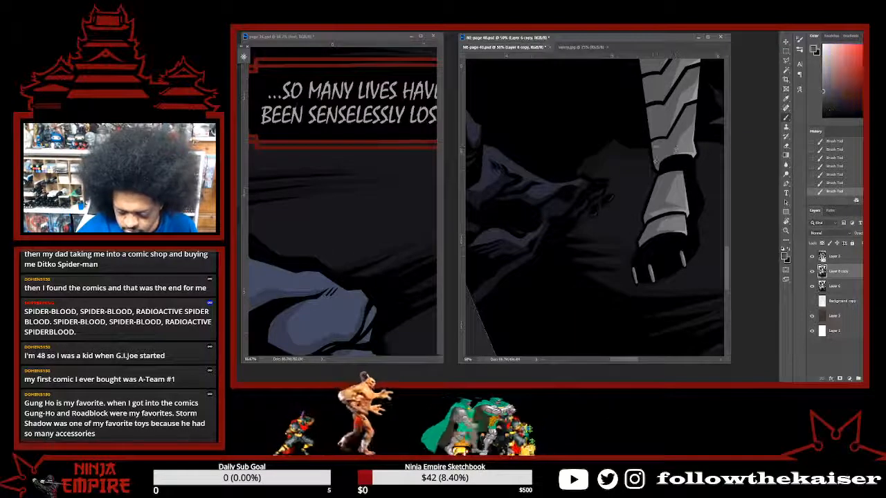
Sample the dark ground colour and brush the ground below the small rock behind the armored ankle.
scroll(676, 154, "down", 3)
left_click_drag(696, 158, 606, 181)
scroll(606, 182, "up", 3)
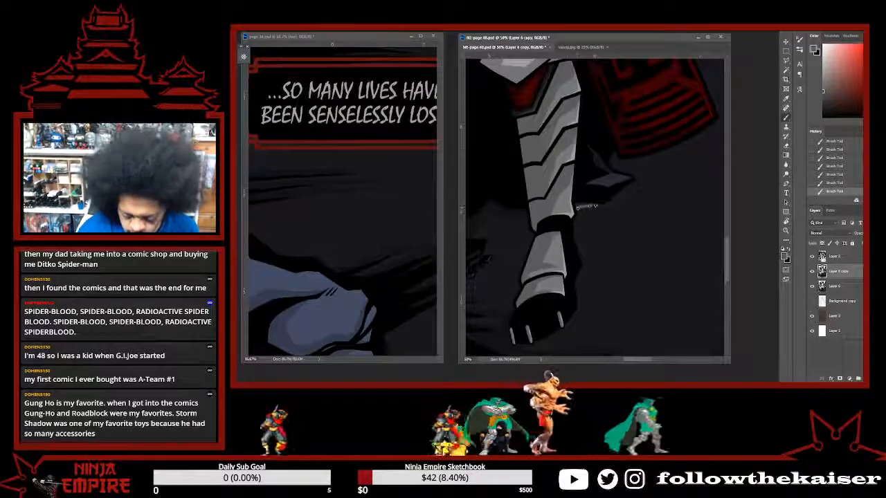
left_click(584, 205, "alt")
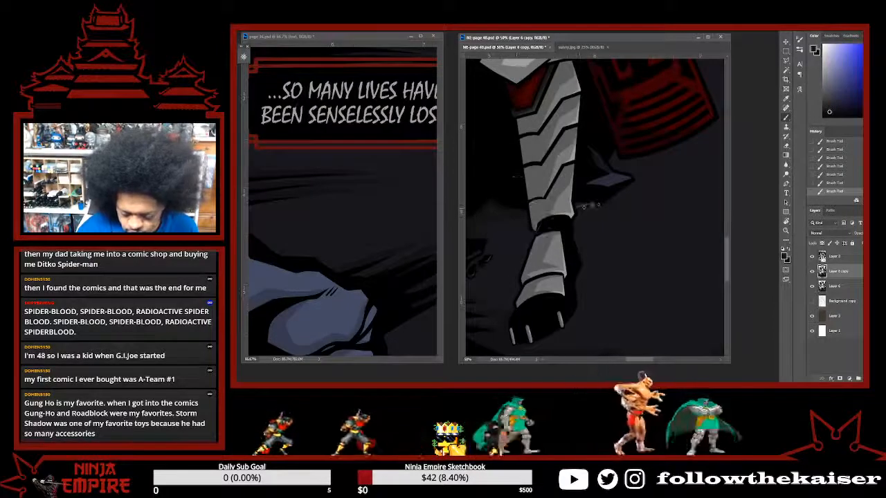
mouse_move(601, 200)
left_mouse_down()
mouse_move(585, 207)
mouse_move(604, 201)
left_mouse_up()
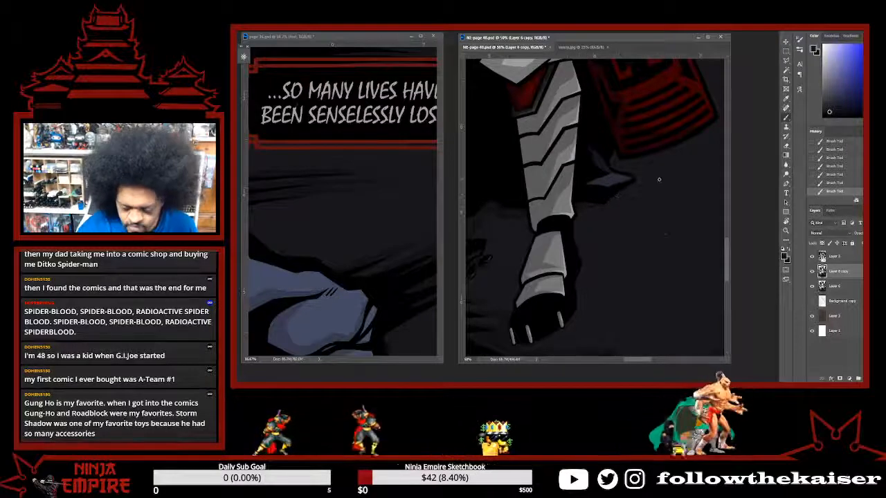
scroll(676, 257, "down", 4)
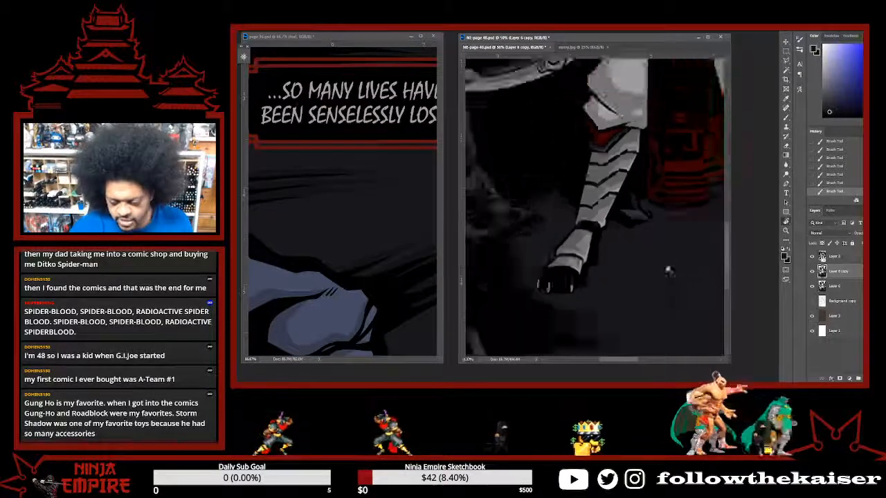
Save page 40 and turn on the hidden fire glow layer in page 36.
key("ctrl+s")
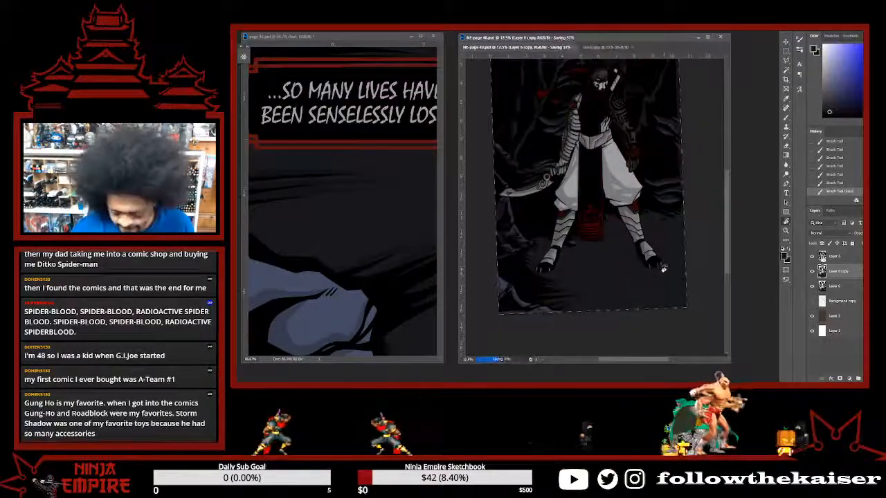
left_click_drag(662, 276, 625, 317)
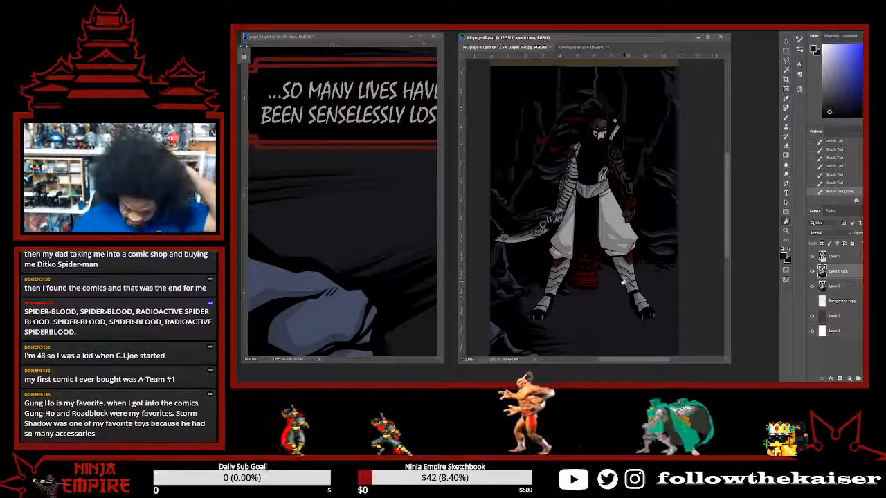
left_click(392, 261)
scroll(395, 259, "down", 5)
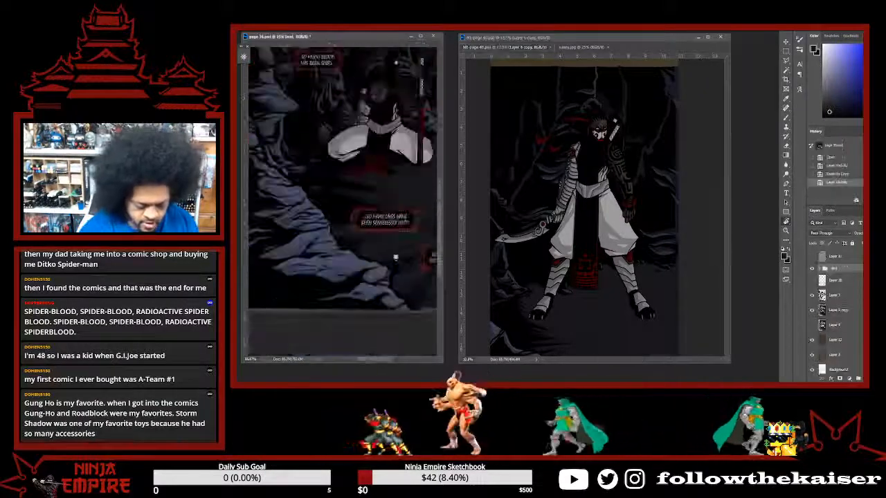
scroll(395, 258, "down", 4)
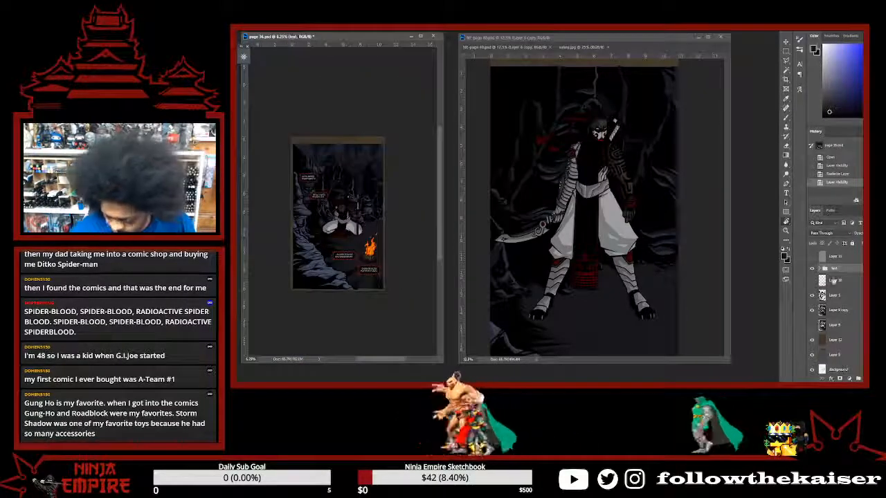
left_click(811, 280)
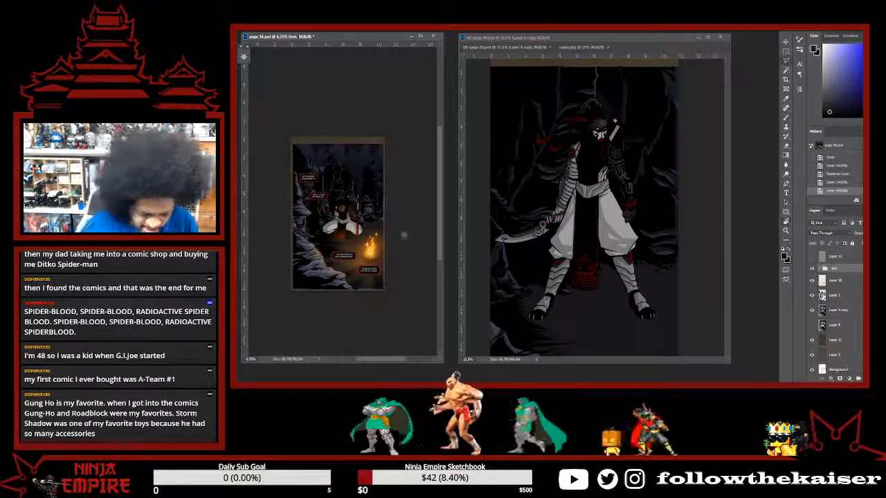
Select the lower part of page 36 around the campfire with the Polygonal Lasso and copy that area from the glow layer.
left_click(417, 314)
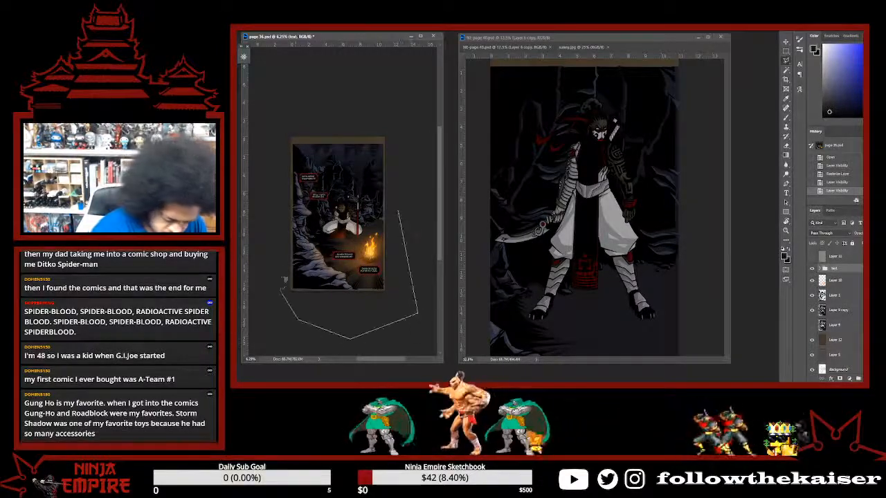
left_click(286, 254)
double_click(415, 204)
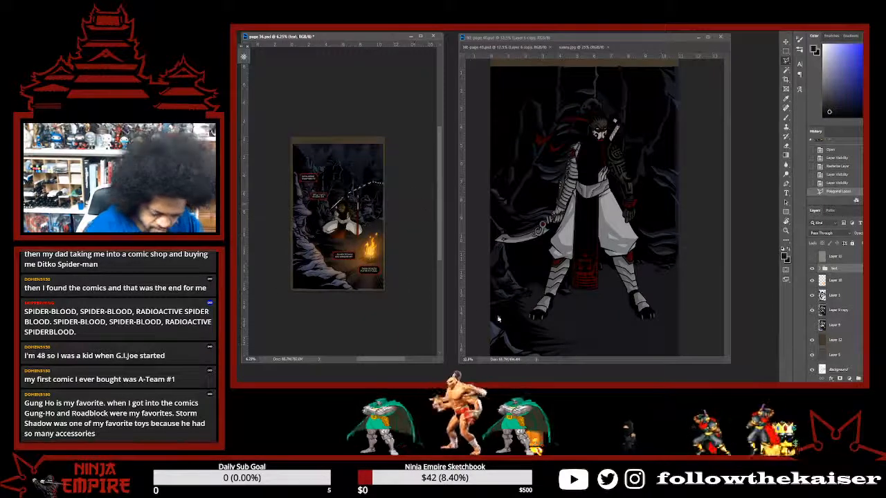
key("ctrl+c")
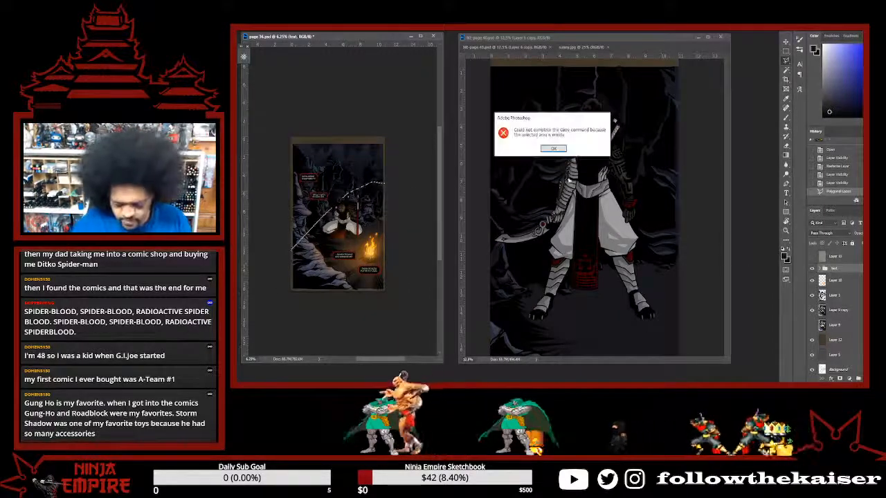
left_click(553, 149)
left_click(837, 281)
key("ctrl+c")
key("ctrl+v")
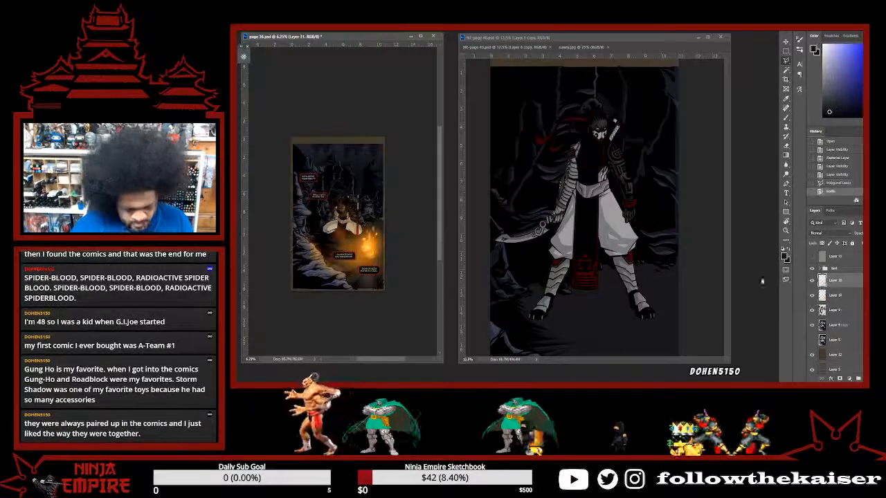
key("ctrl+z")
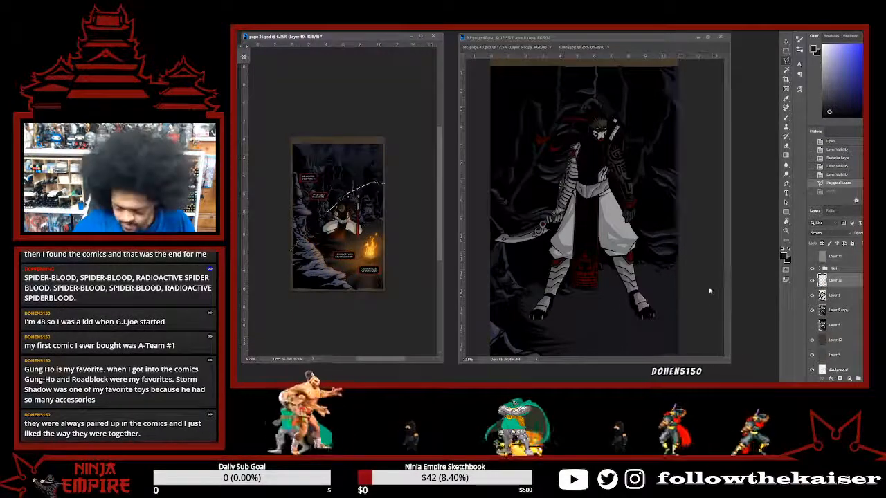
Paste the copied fire glow into page 40, put its layer on top of the stack and place the glow in the page's lower-right corner.
left_click(670, 319)
key("ctrl+v")
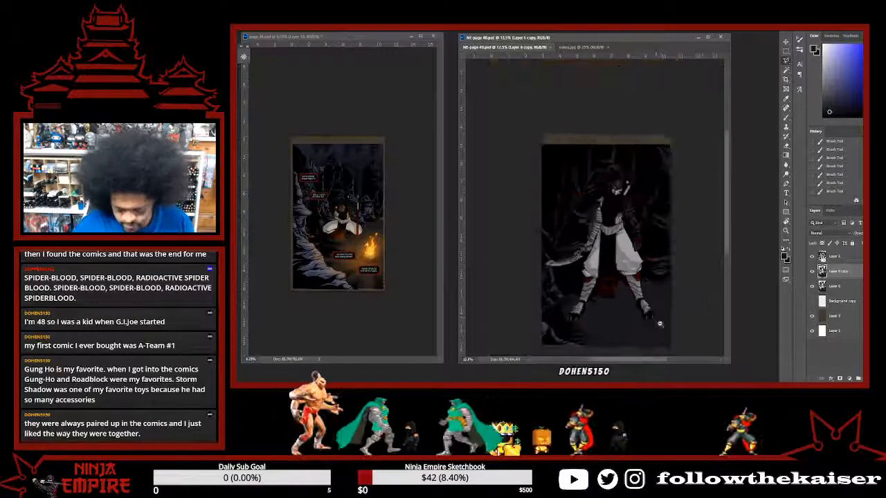
key("ctrl+minus")
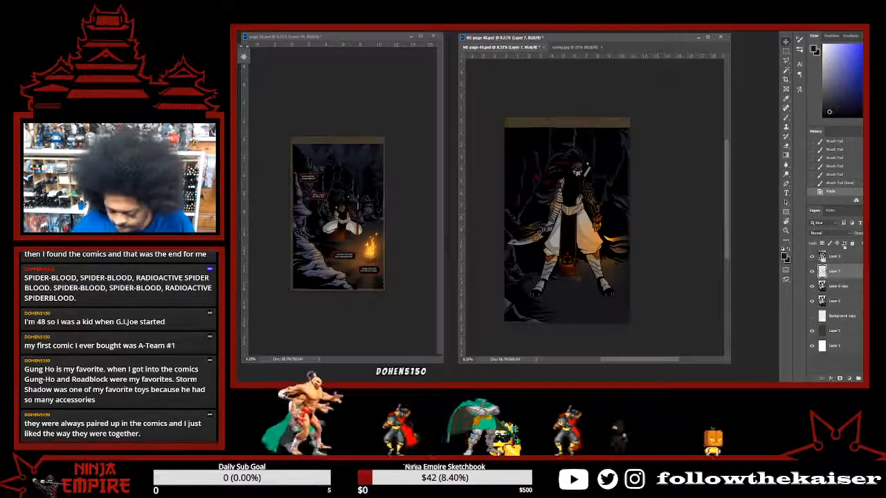
left_click_drag(844, 253, 843, 251)
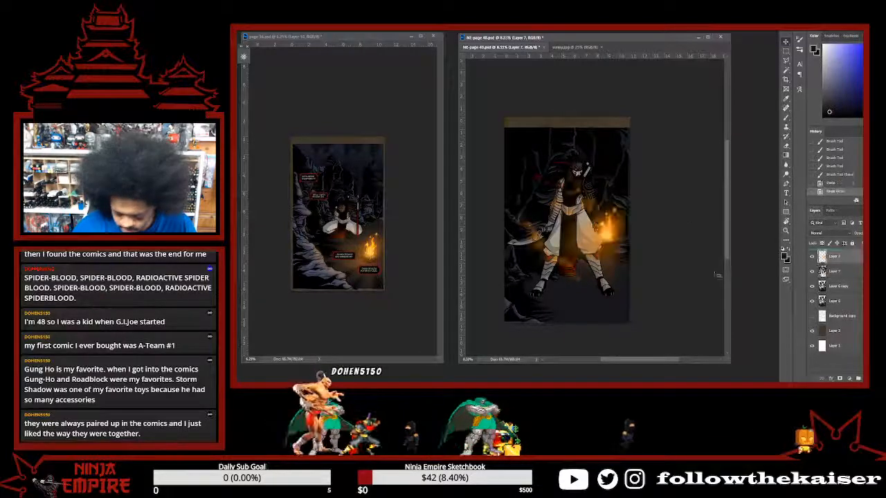
left_click_drag(621, 253, 643, 289)
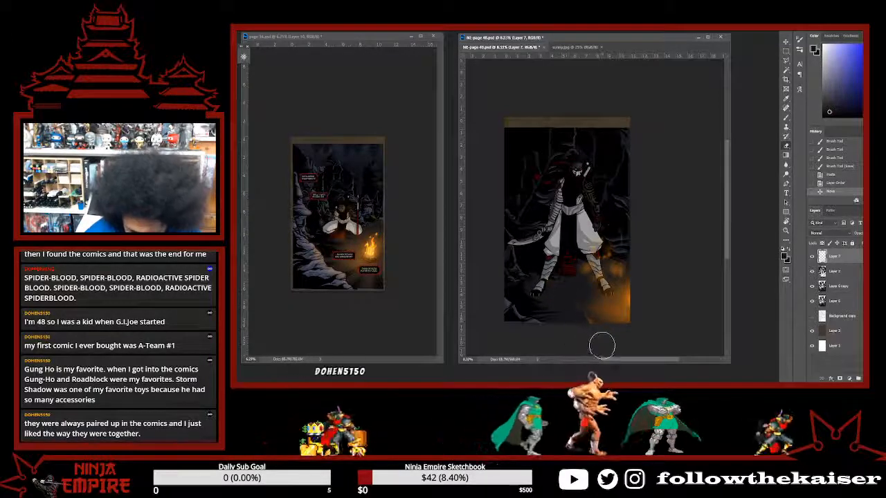
Erase the pasted glow, then set its layer's blend mode to Screen with orange as the paint colour.
mouse_move(601, 346)
left_mouse_down()
mouse_move(586, 325)
mouse_move(578, 275)
mouse_move(581, 260)
mouse_move(598, 321)
mouse_move(615, 247)
left_mouse_up()
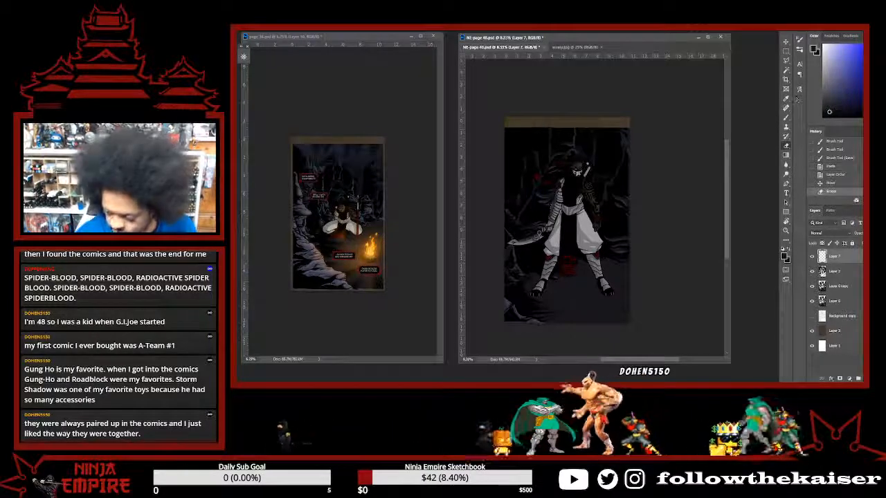
left_click(873, 111)
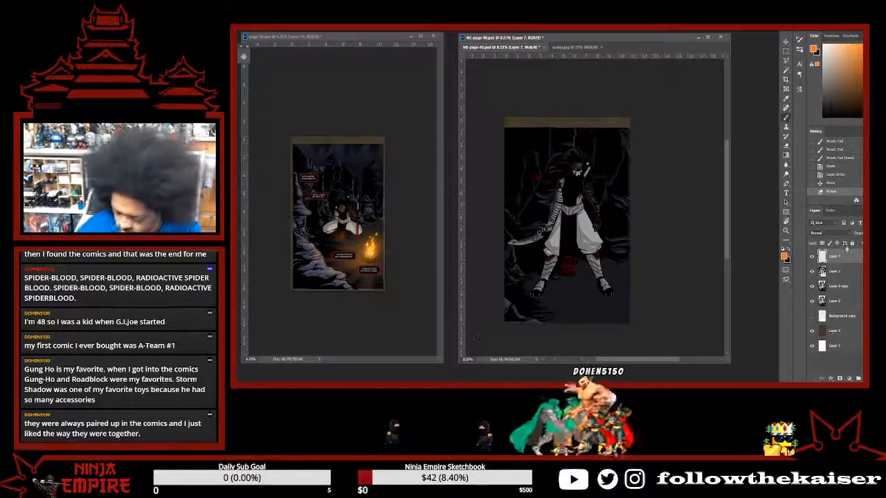
left_click(827, 234)
left_click(831, 263)
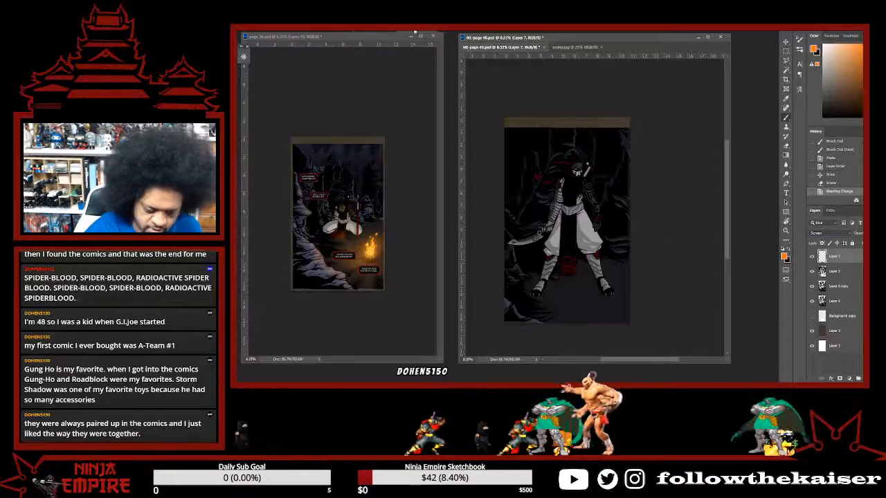
Choose the Soft Round Pressure Opacity brush for painting the glow.
right_click(243, 56)
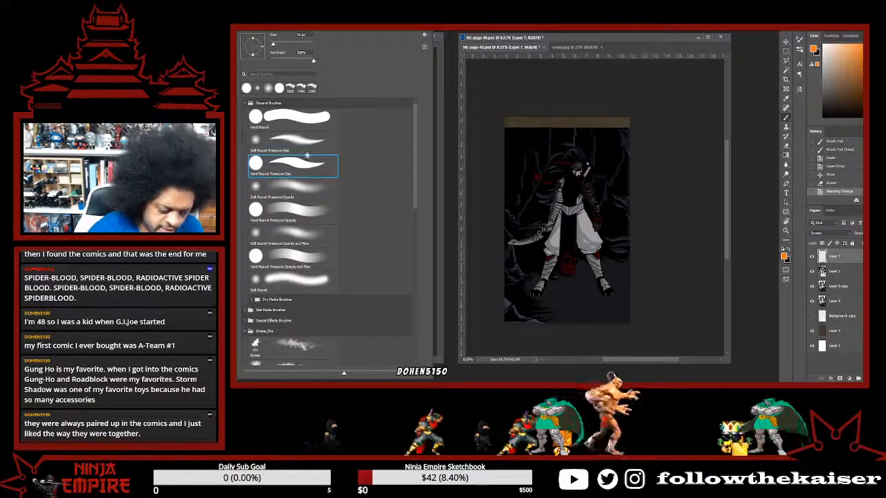
left_click(300, 186)
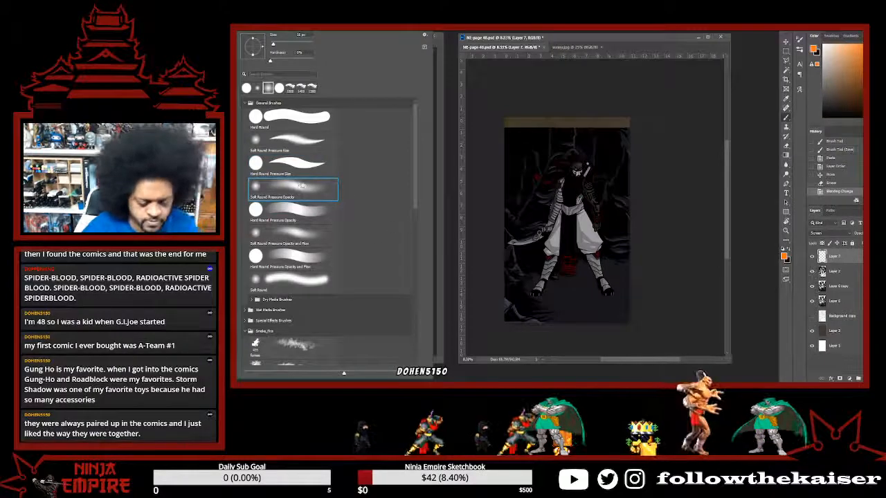
key("Return")
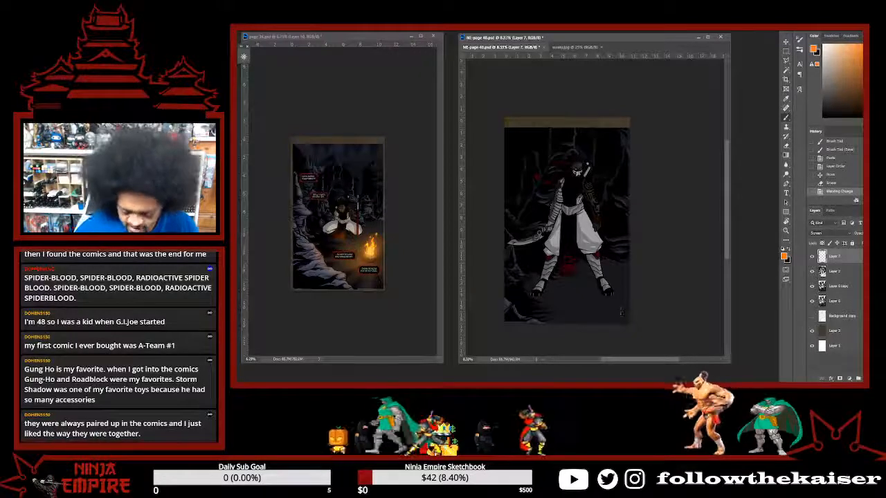
Paint a soft orange glow over the ground in the lower-right corner of page 40, undoing and repeating strokes as needed.
mouse_move(621, 311)
left_mouse_down()
mouse_move(609, 313)
mouse_move(643, 315)
mouse_move(658, 300)
left_mouse_up()
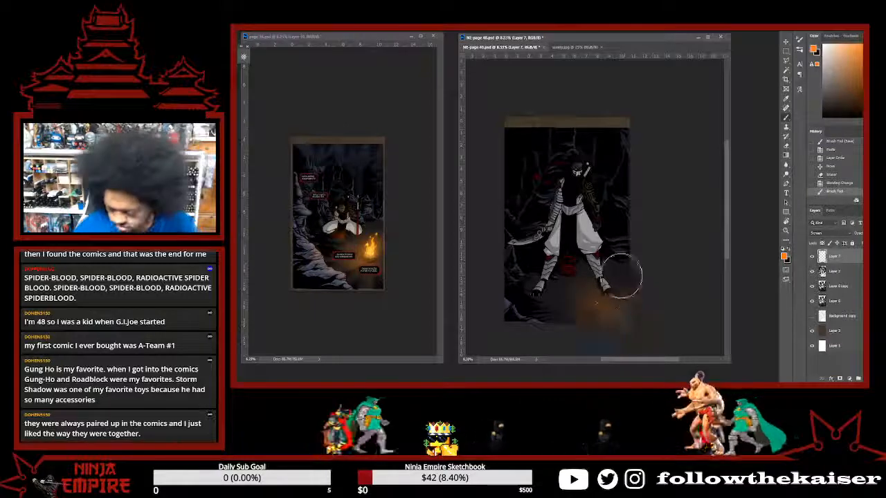
key("ctrl+z")
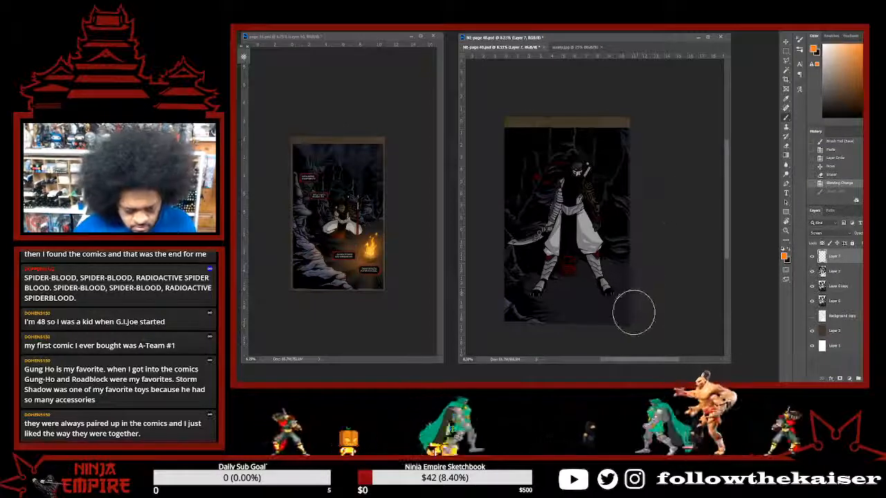
mouse_move(629, 313)
left_mouse_down()
mouse_move(604, 319)
mouse_move(657, 291)
left_mouse_up()
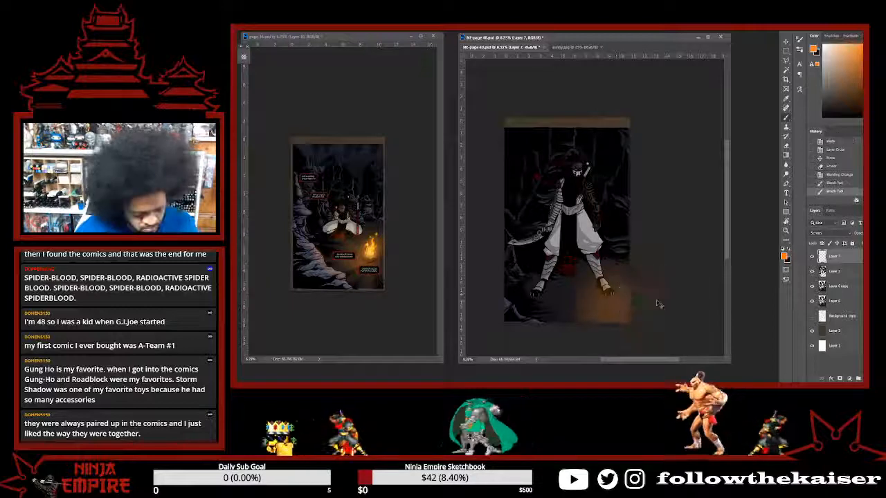
key("ctrl+z")
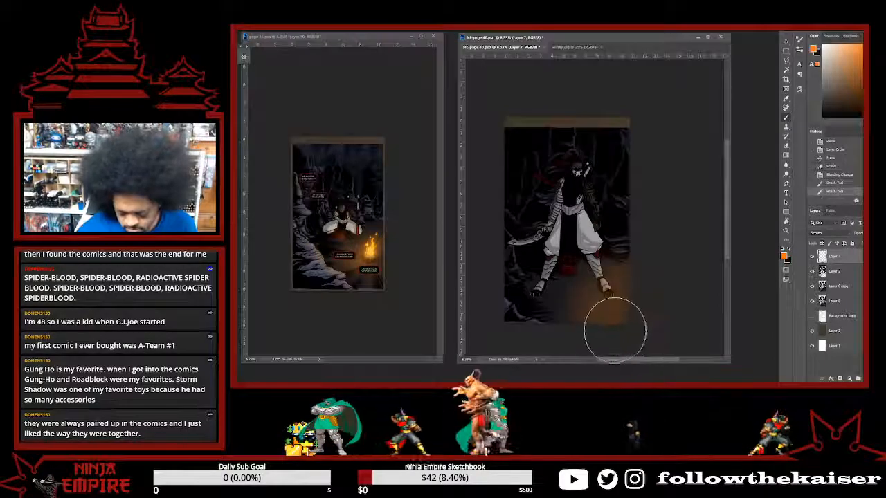
mouse_move(589, 326)
left_mouse_down()
mouse_move(628, 322)
mouse_move(640, 274)
mouse_move(625, 326)
mouse_move(669, 311)
left_mouse_up()
key("ctrl+z")
key("ctrl+z")
key("ctrl+z")
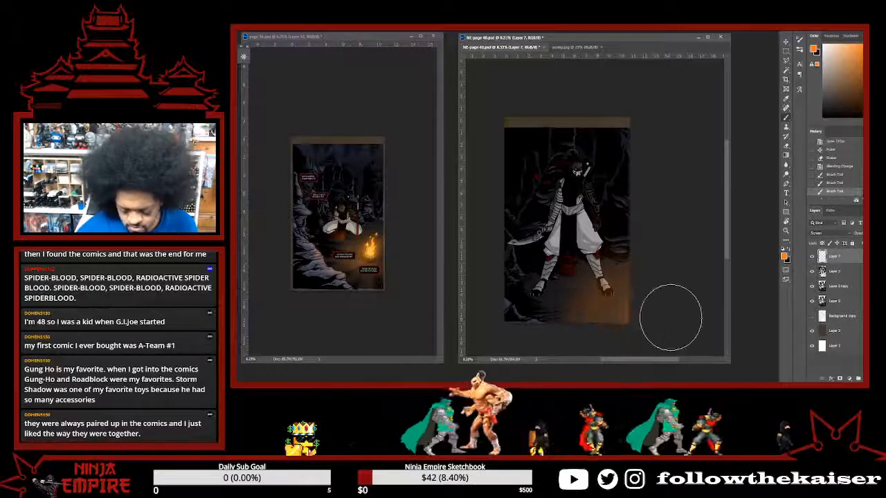
mouse_move(643, 303)
left_mouse_down()
mouse_move(658, 316)
mouse_move(652, 321)
mouse_move(637, 323)
mouse_move(616, 304)
mouse_move(660, 332)
mouse_move(671, 317)
mouse_move(646, 306)
mouse_move(673, 344)
left_mouse_up()
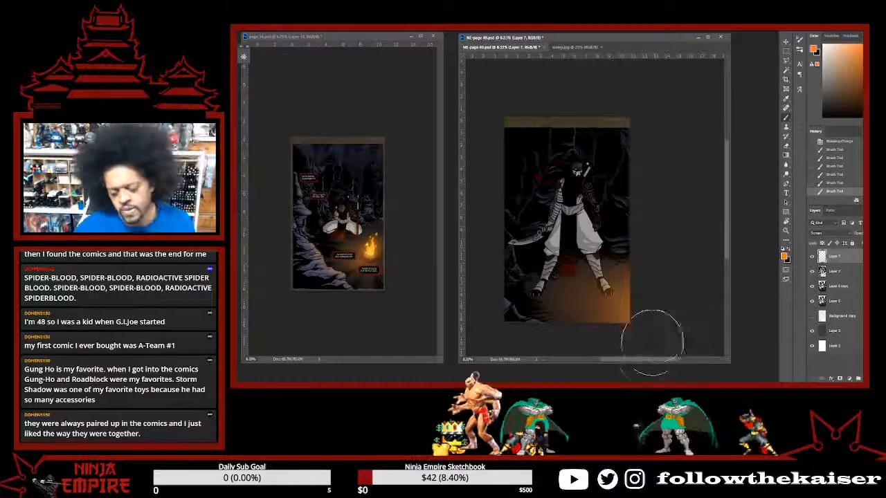
Shrink the brush and extend the orange glow along the page's right edge, just above the lit ground.
key("bracketleft")
key("bracketleft")
key("bracketleft")
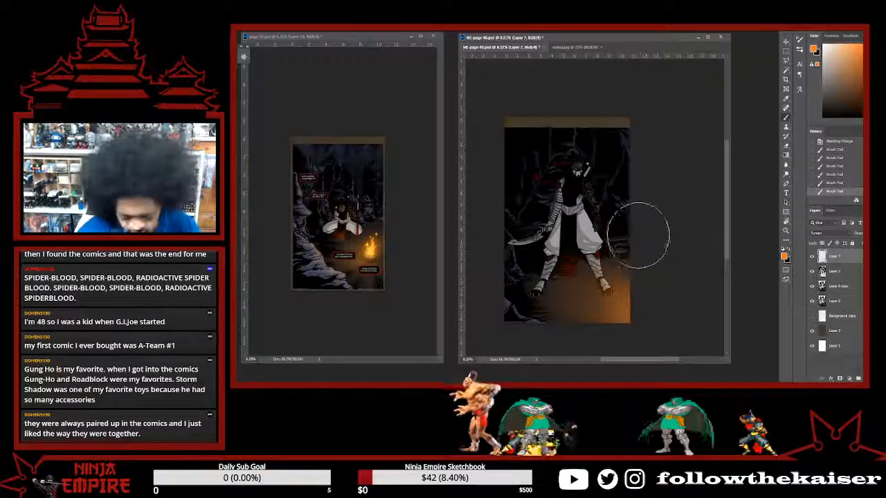
key("bracketleft")
key("bracketleft")
key("bracketleft")
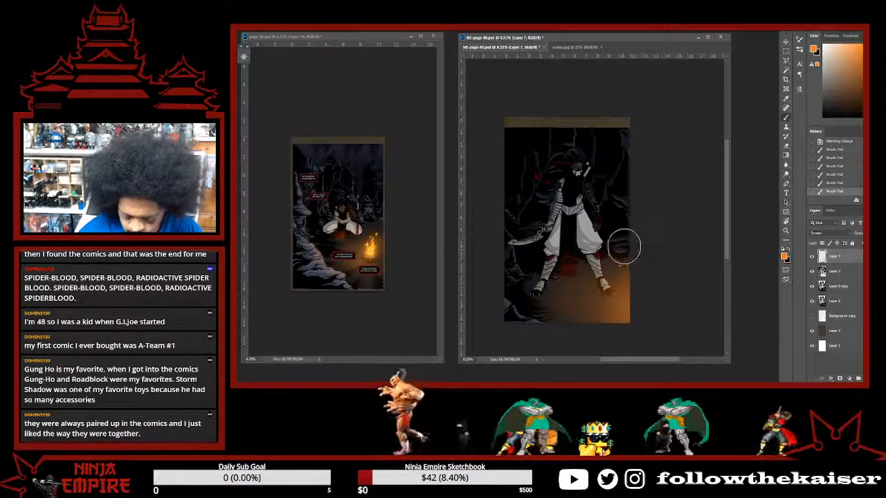
left_click_drag(629, 250, 642, 248)
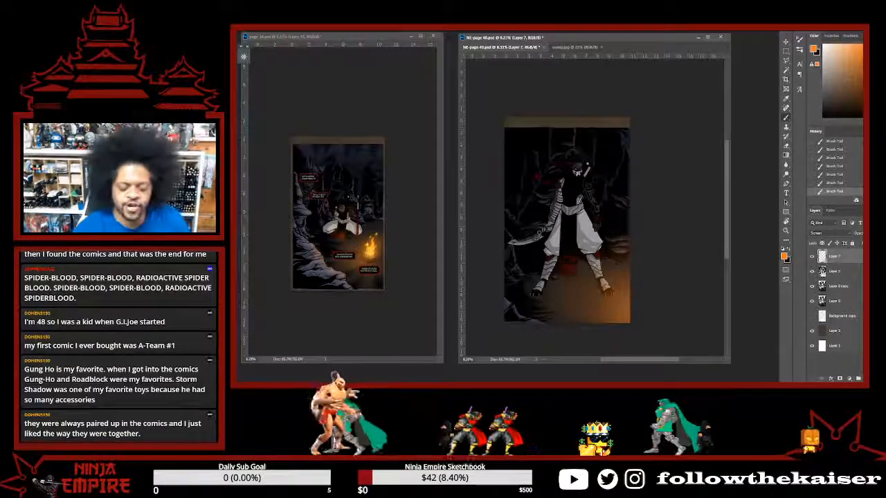
Undo and redo the recent glow strokes repeatedly to compare the ground around the feet with and without them.
scroll(606, 259, "up", 3)
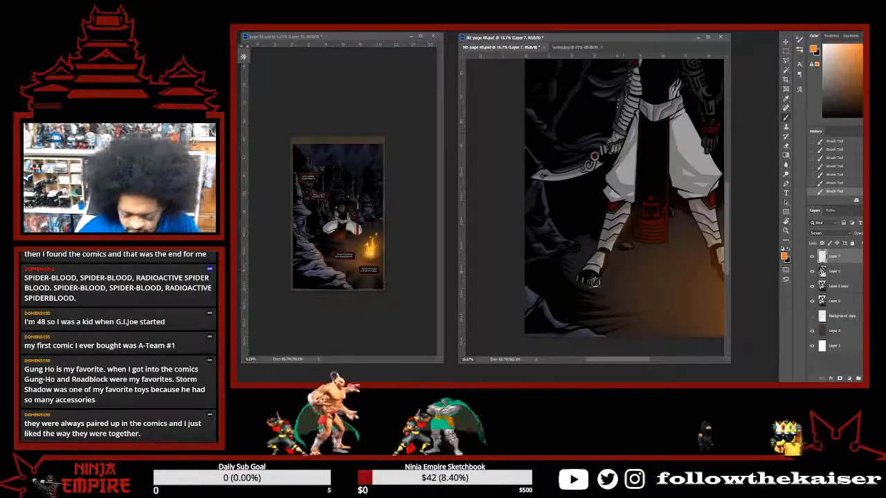
key("ctrl+alt+z")
key("ctrl+alt+z")
key("ctrl+alt+z")
key("ctrl+alt+z")
key("ctrl+alt+z")
key("ctrl+alt+z")
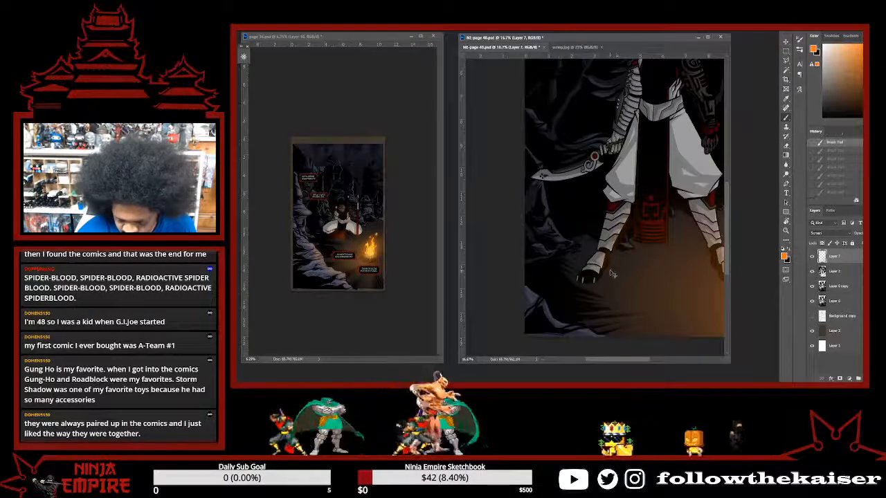
key("ctrl+shift+z")
key("ctrl+shift+z")
key("ctrl+shift+z")
key("ctrl+shift+z")
key("ctrl+shift+z")
key("ctrl+shift+z")
key("ctrl+alt+z")
key("ctrl+alt+z")
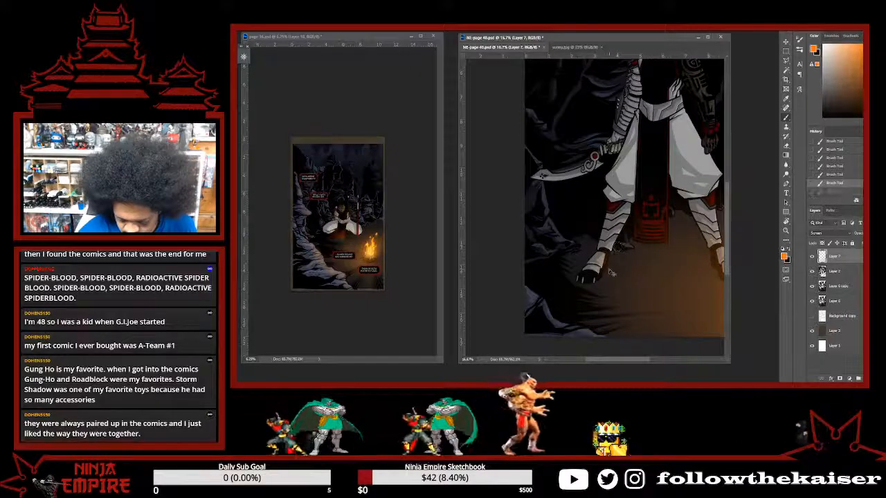
key("ctrl+shift+z")
key("ctrl+shift+z")
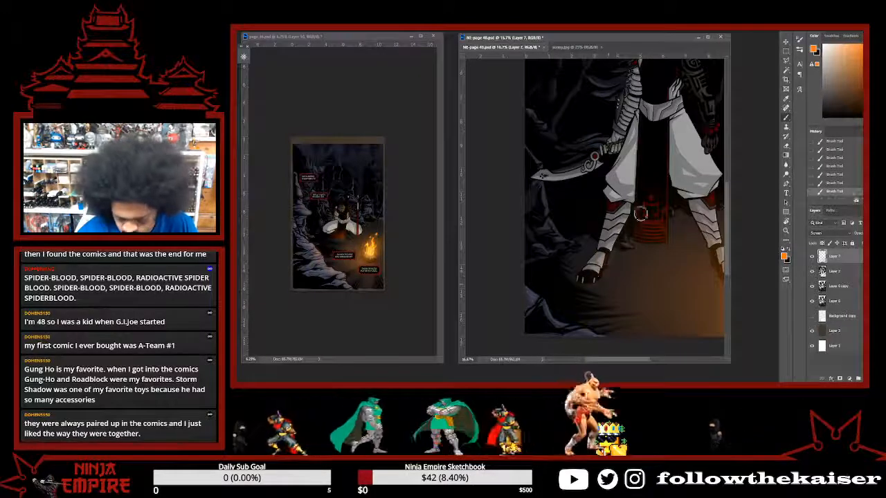
key("ctrl+alt+z")
key("ctrl+alt+z")
key("ctrl+alt+z")
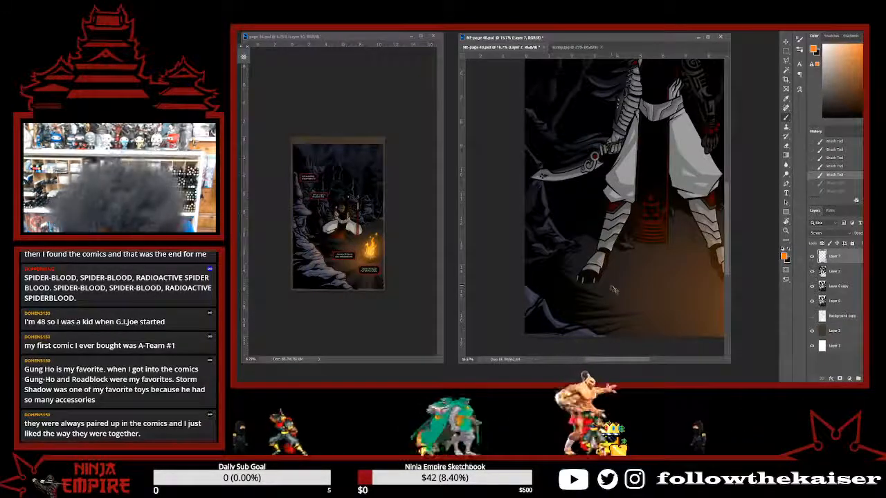
key("ctrl+shift+z")
key("ctrl+shift+z")
key("ctrl+shift+z")
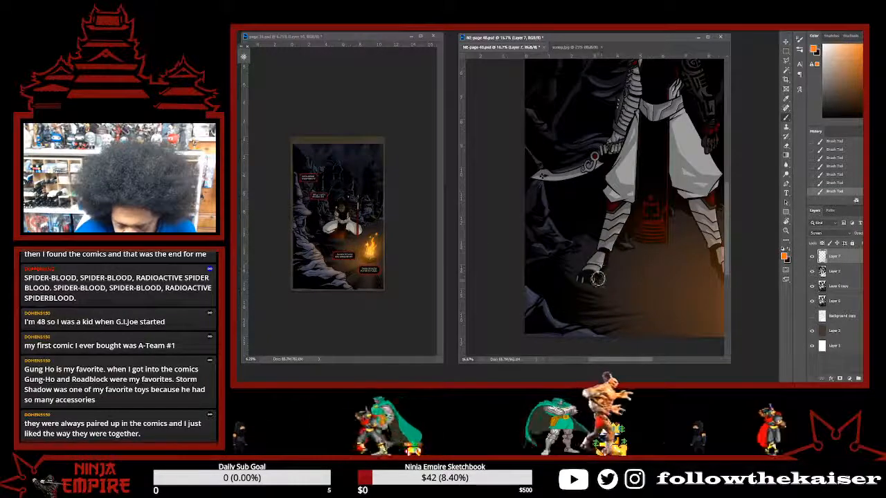
Toggle the last glow stroke off and on to judge the light around the left foot.
key("ctrl+alt+z")
key("ctrl+shift+z")
key("ctrl+alt+z")
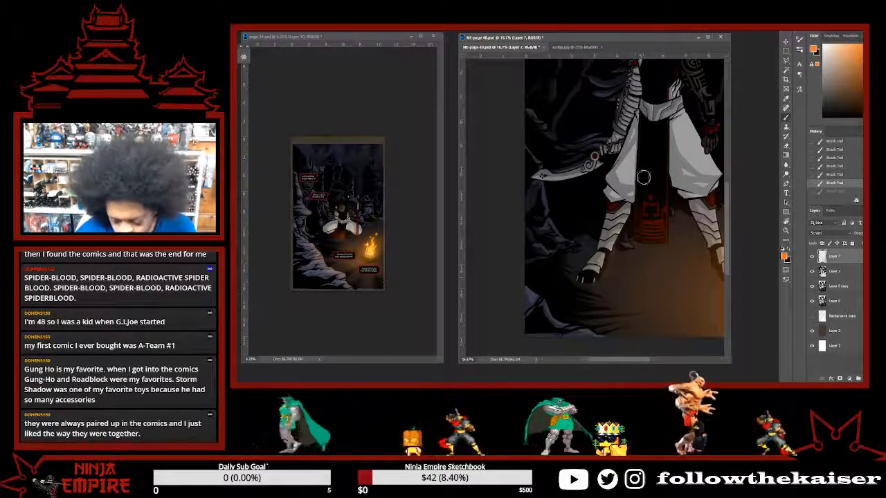
key("ctrl+shift+z")
Enlarge the brush and paint orange glow over the rocks, hand and forearm near the page's right edge, undoing an unwanted stroke.
left_click_drag(666, 186, 590, 211)
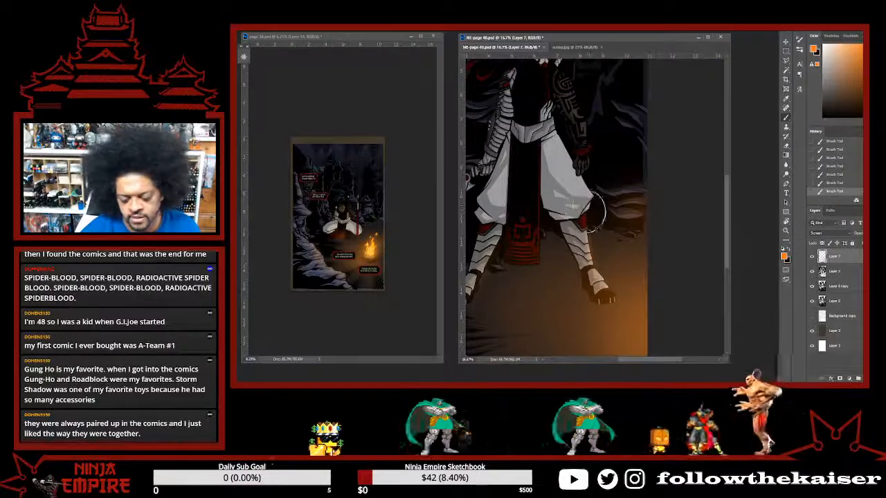
key("bracketright")
key("bracketright")
key("bracketright")
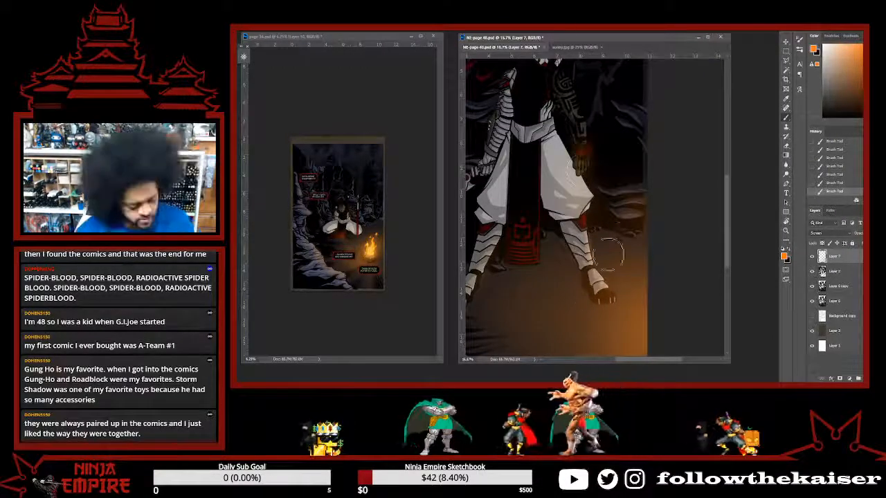
key("ctrl+z")
scroll(565, 203, "up", 3)
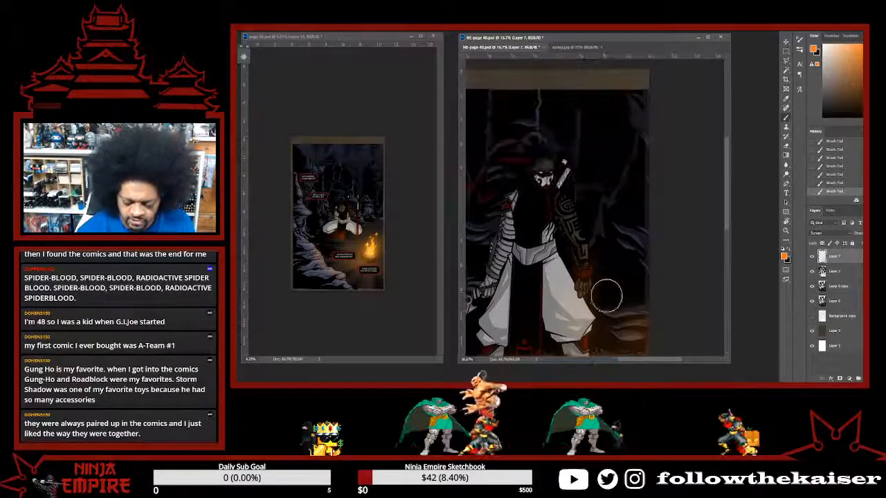
left_click(565, 202)
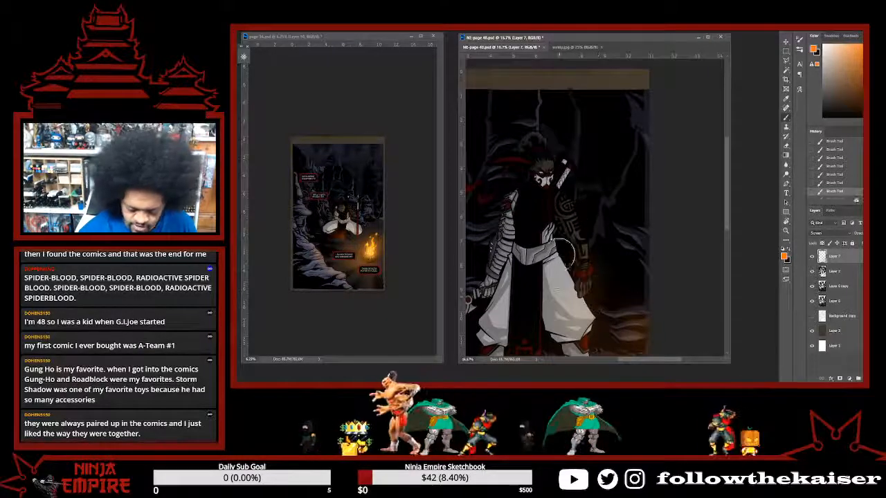
scroll(575, 267, "up", 1)
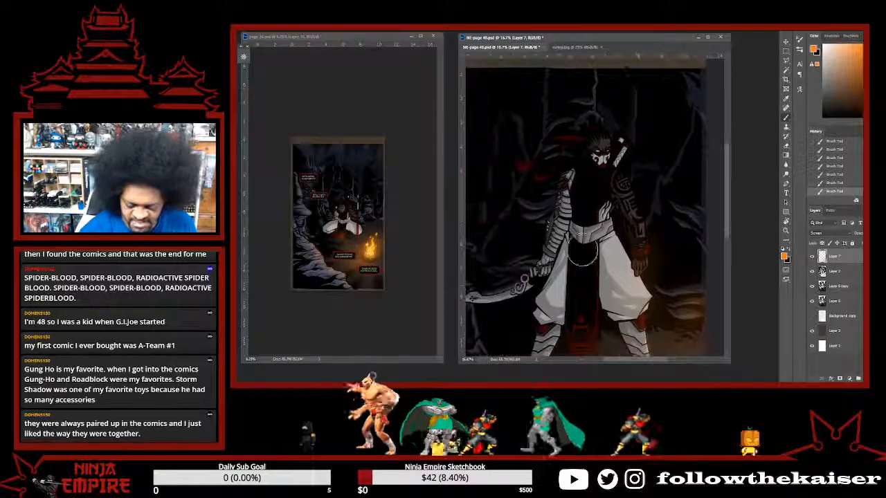
Paint orange glow over the ground between the legs and beside the left foot, undoing and repainting a stroke.
left_click_drag(534, 294, 601, 247)
mouse_move(688, 244)
left_mouse_down()
mouse_move(646, 280)
mouse_move(700, 186)
left_mouse_up()
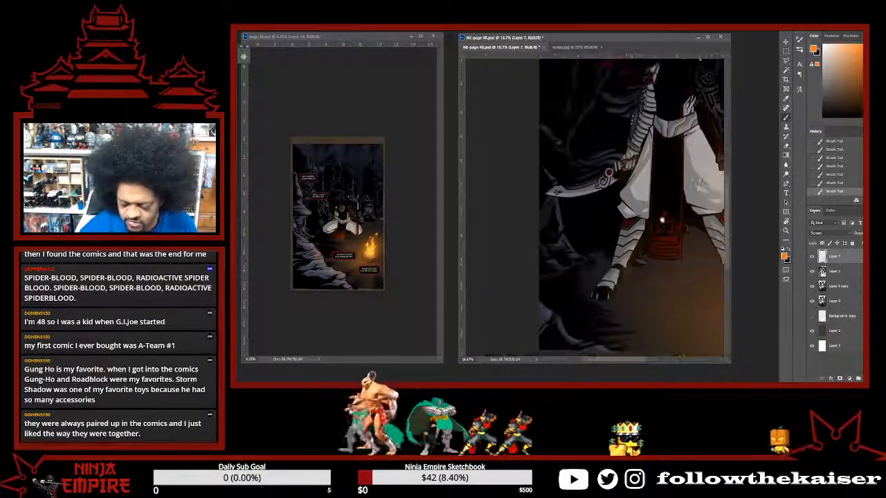
key("ctrl+z")
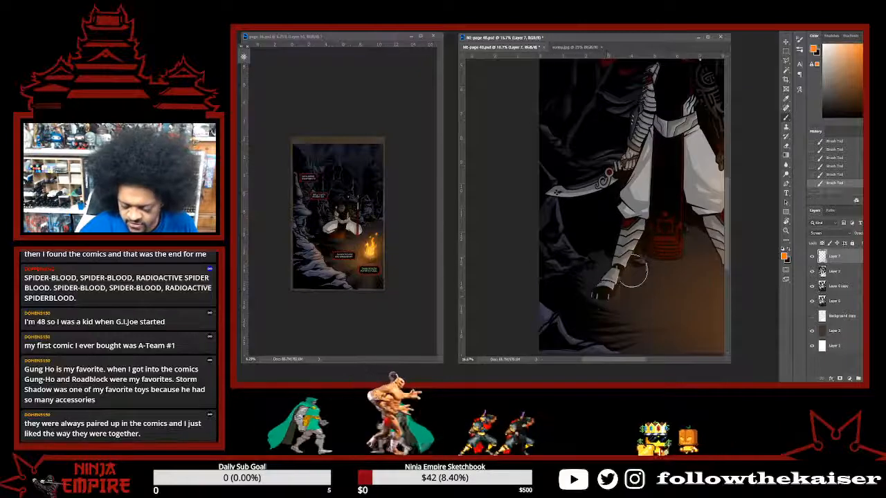
left_click_drag(599, 290, 634, 266)
Brush a faint orange glow onto the tattooed arm and the head, undoing strokes and repainting as needed.
left_click_drag(657, 176, 584, 261)
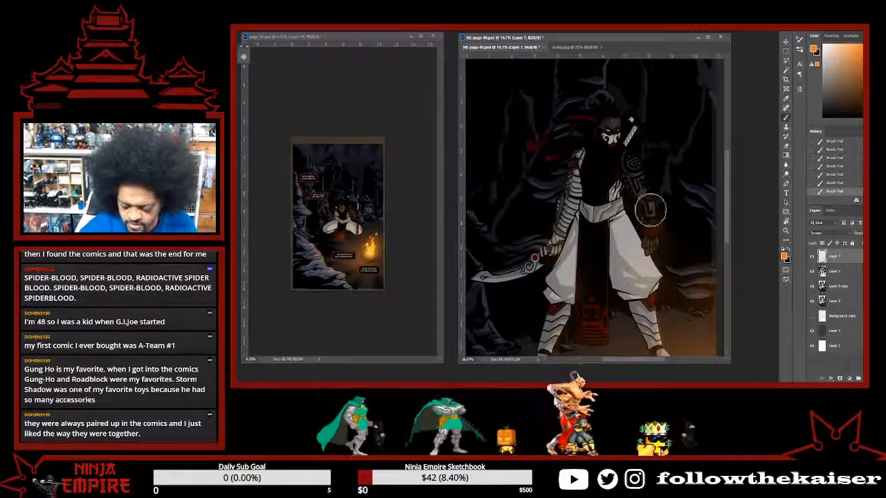
key("ctrl+z")
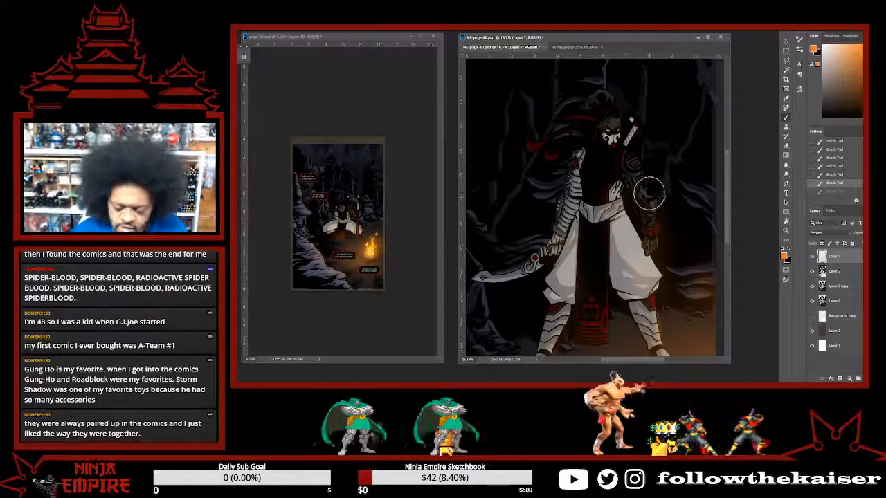
mouse_move(629, 142)
left_mouse_down()
mouse_move(663, 128)
mouse_move(683, 86)
mouse_move(663, 121)
mouse_move(655, 215)
mouse_move(632, 94)
mouse_move(668, 148)
mouse_move(640, 132)
left_mouse_up()
key("ctrl+z")
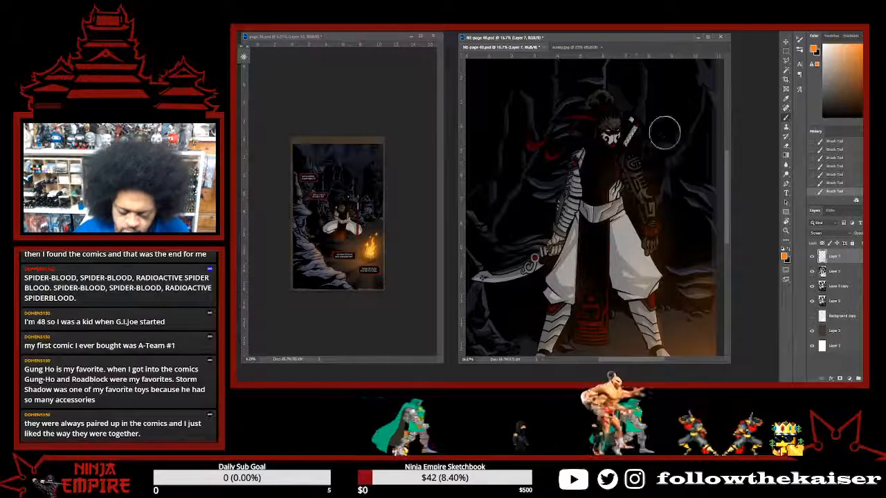
mouse_move(627, 95)
left_mouse_down()
mouse_move(653, 122)
mouse_move(625, 129)
mouse_move(625, 104)
left_mouse_up()
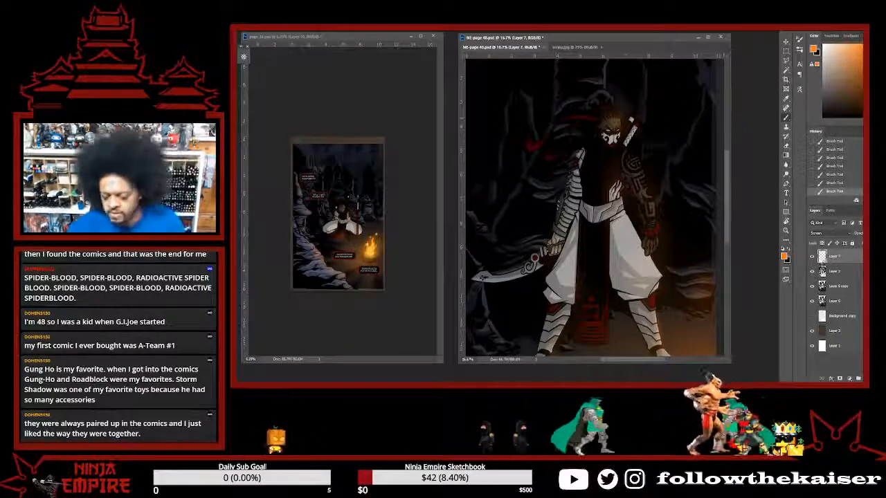
Hide the glow layer on page 40, zoom in on the character's face on page 36 and hide that page's glow layer.
left_click(812, 256)
left_click(345, 212)
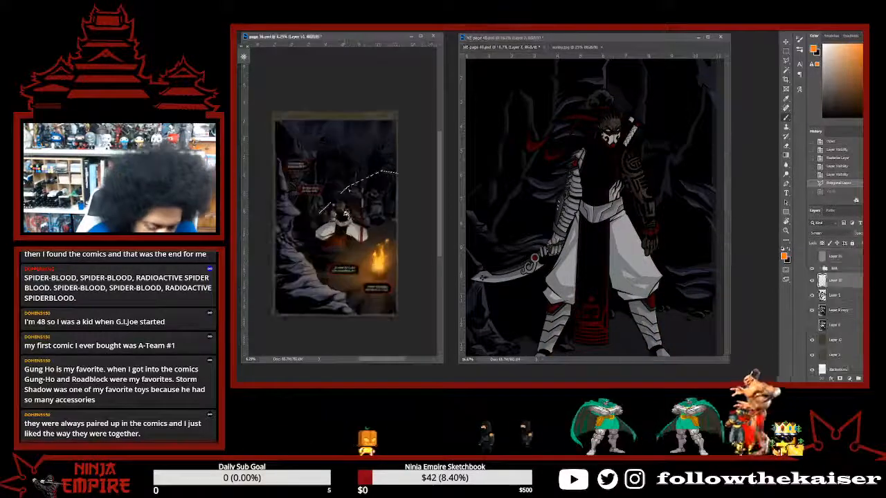
scroll(348, 212, "up", 5)
scroll(348, 212, "up", 3)
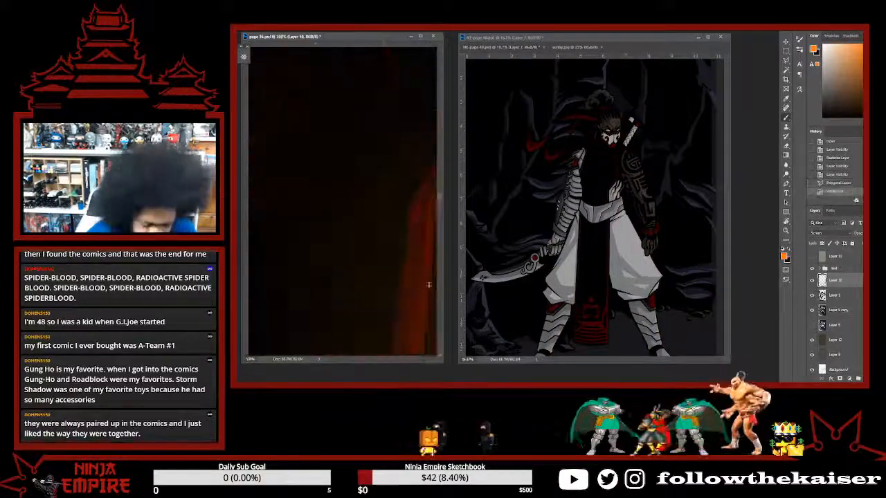
scroll(359, 255, "down", 3)
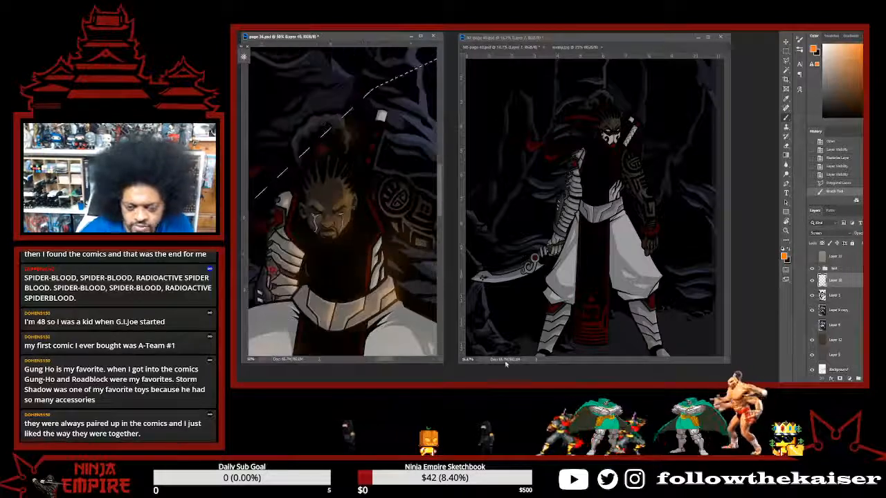
left_click(813, 282)
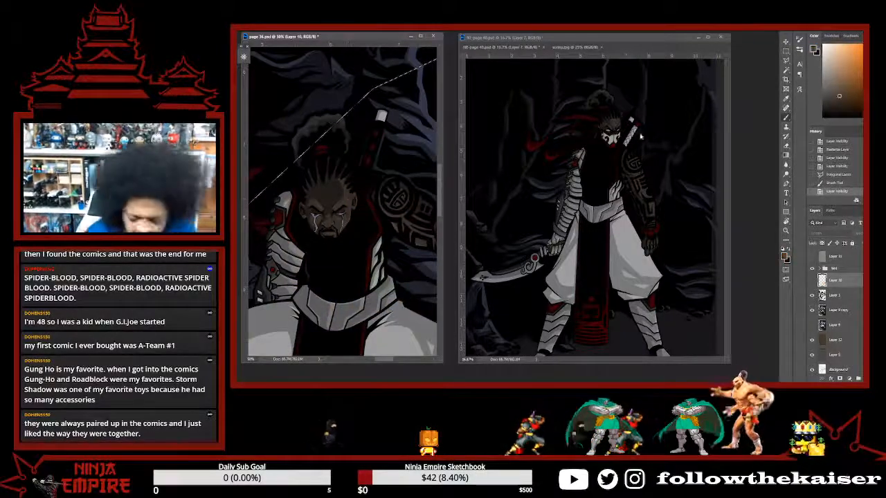
Zoom in on the masked face on page 40 and make Layer 6 copy the active layer.
left_click(613, 135)
scroll(613, 136, "up", 3)
scroll(614, 140, "up", 2)
left_click(581, 231)
key("Return")
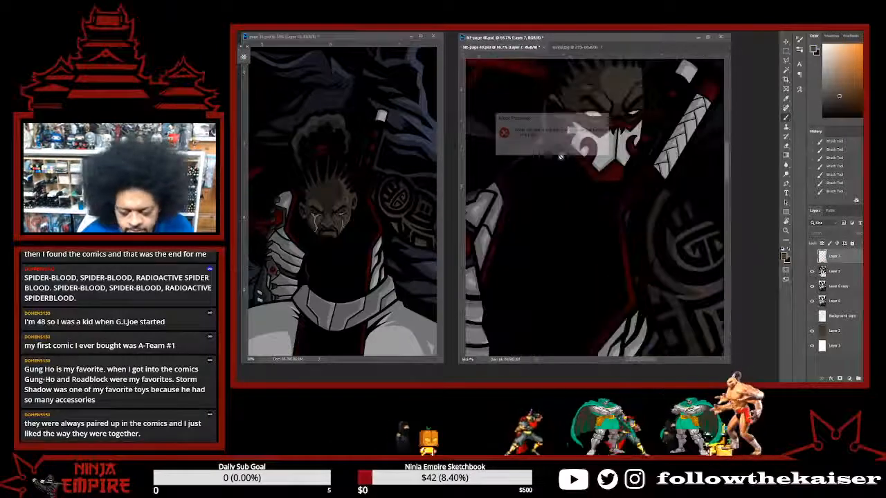
left_click(566, 184)
key("Return")
left_click_drag(590, 264, 561, 358)
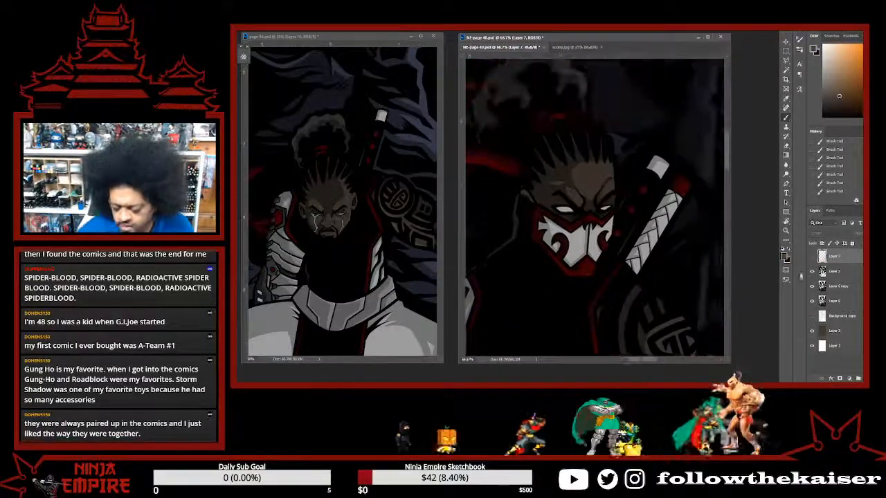
left_click(840, 285)
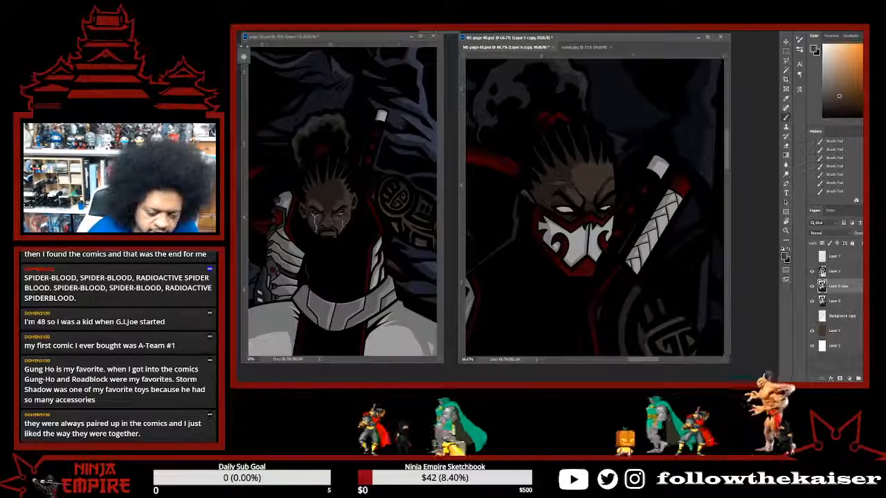
Pick a different brush preset and shrink it to a small size for painting details on the face.
right_click(434, 33)
double_click(300, 161)
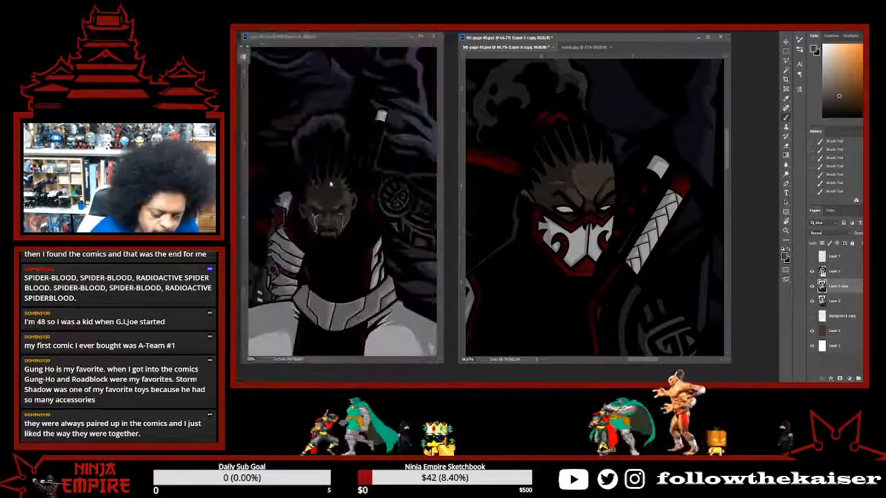
key("[")
key("[")
key("[")
key("[")
key("[")
key("[")
key("[")
key("[")
key("[")
key("[")
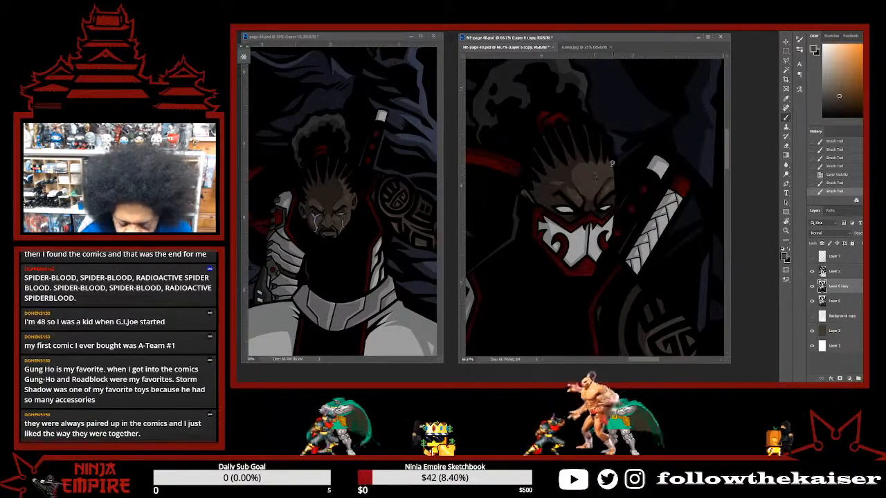
Paint lighter skin highlights on the masked character's forehead, sampling nearby skin tones and comparing the last stroke by undoing and redoing it.
scroll(599, 173, "up", 1)
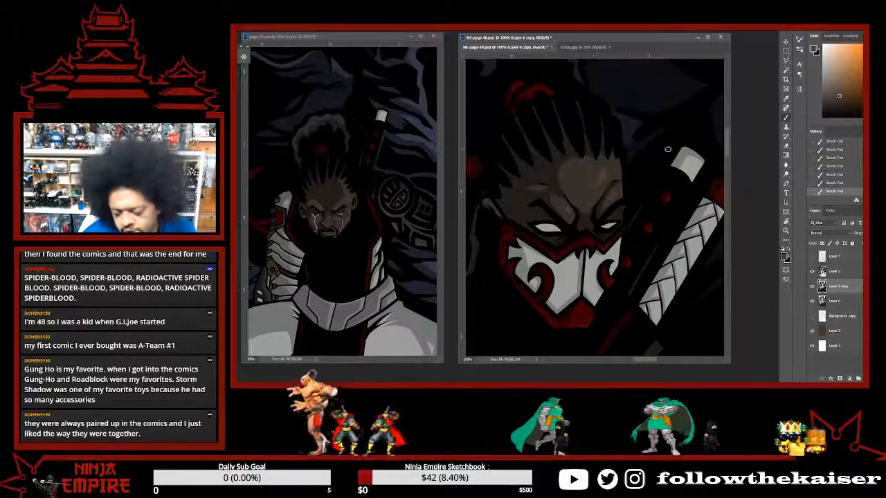
left_click(602, 167, "alt")
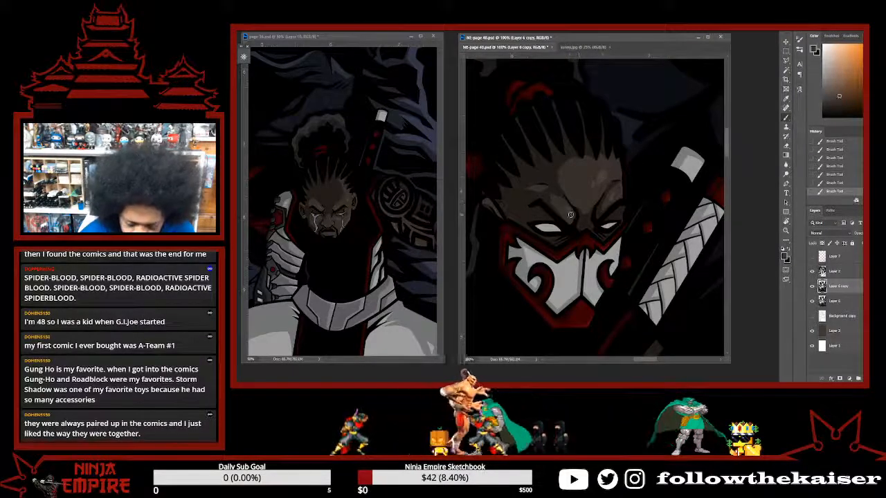
key("ctrl+z")
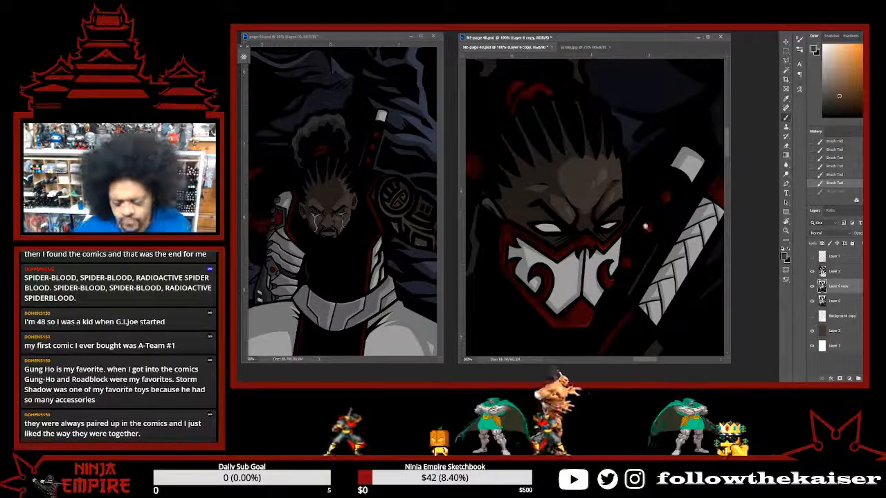
scroll(645, 226, "down", 1)
key("ctrl+shift+z")
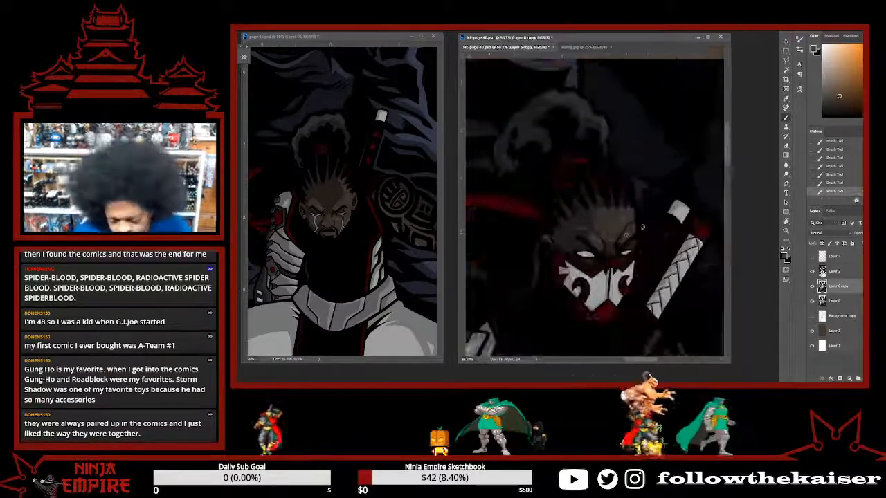
left_click(623, 219, "alt")
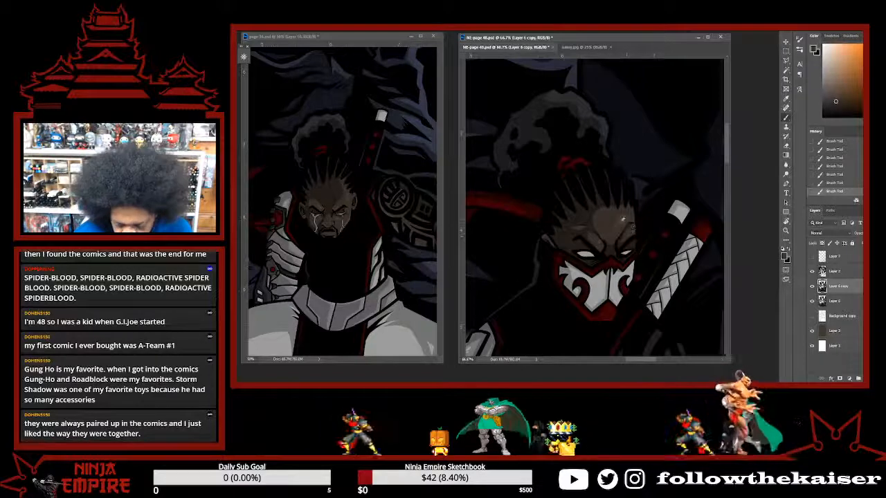
left_click(636, 225, "alt")
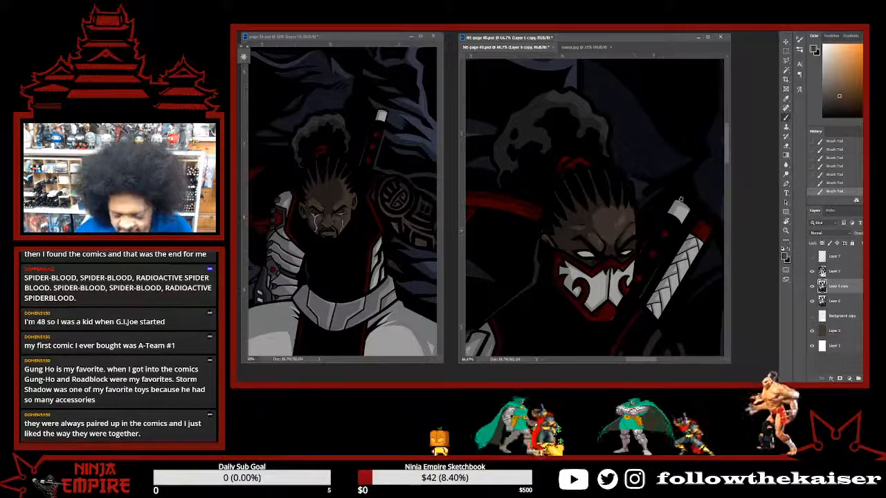
Show the glow on page 40 again, set the foreground colour to orange and make Layer 7 active.
scroll(641, 309, "down", 3)
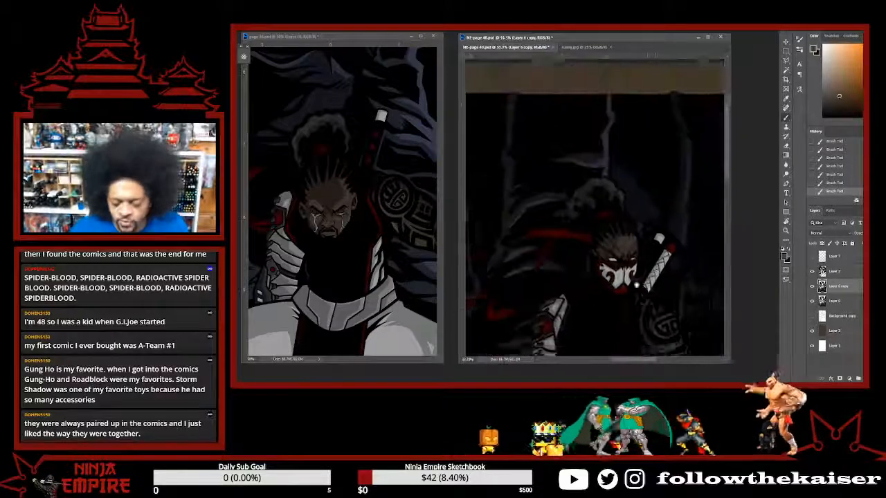
scroll(641, 310, "down", 1)
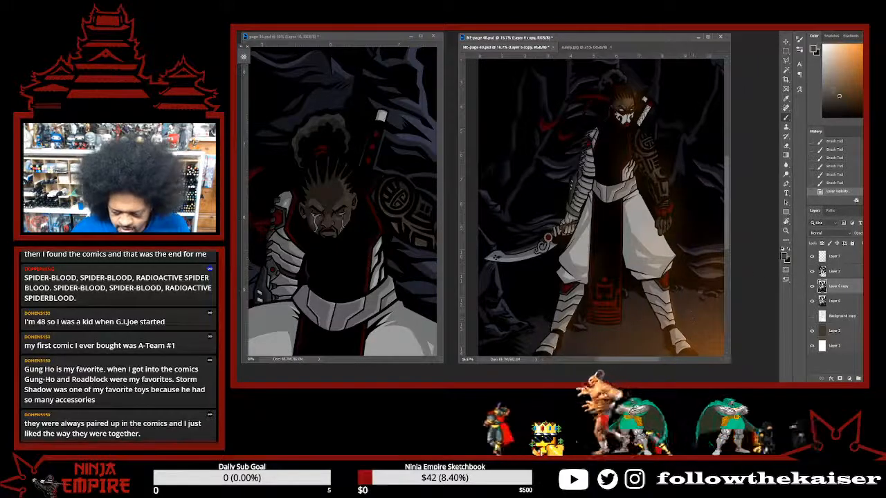
left_click(862, 54)
scroll(600, 238, "up", 2)
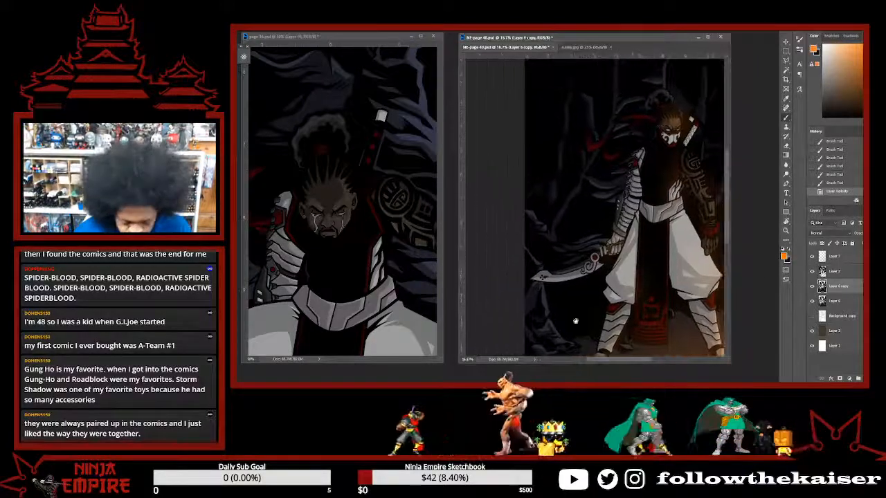
left_click(838, 256)
Switch back to a soft brush preset for painting the firelight glow.
left_click(338, 29)
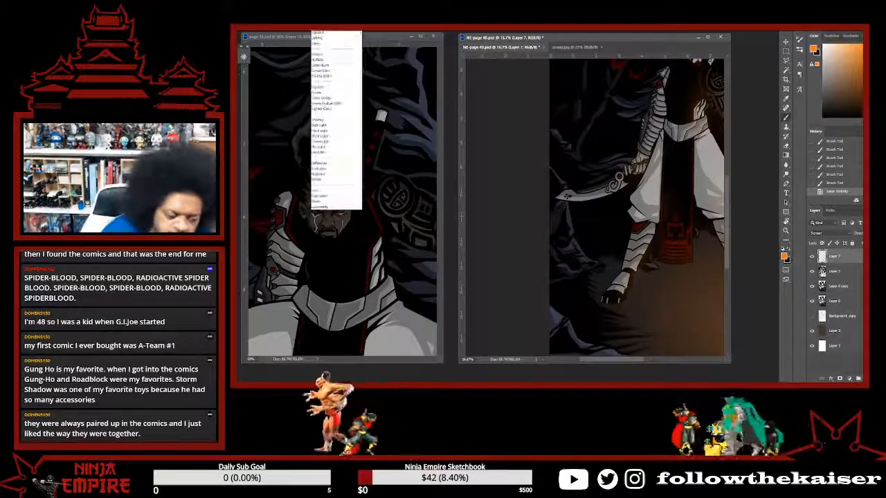
left_click(265, 29)
left_click(306, 189)
left_click(437, 35)
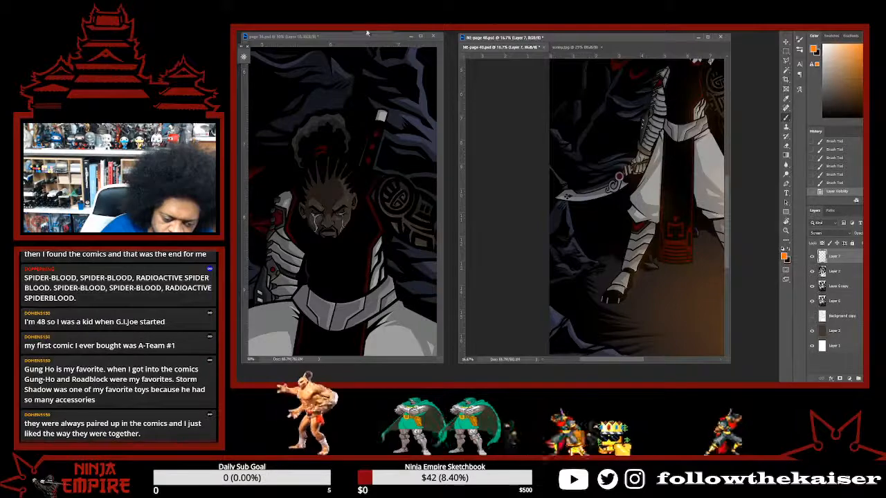
Paint orange glow over the rocks behind the left foot and in the page's lower-left corner, reducing the brush size for finer areas.
left_click_drag(603, 274, 592, 292)
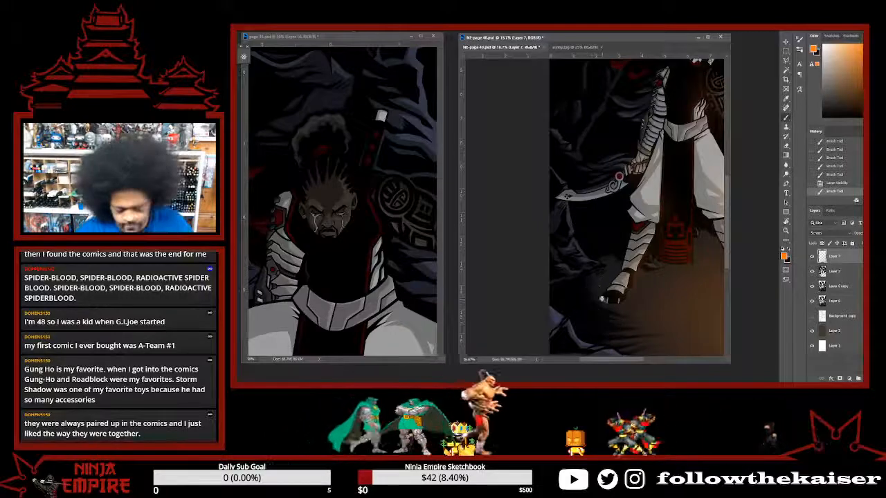
mouse_move(601, 299)
left_mouse_down()
mouse_move(598, 313)
mouse_move(587, 256)
mouse_move(602, 254)
mouse_move(598, 314)
mouse_move(588, 251)
mouse_move(593, 270)
left_mouse_up()
scroll(587, 266, "down", 1)
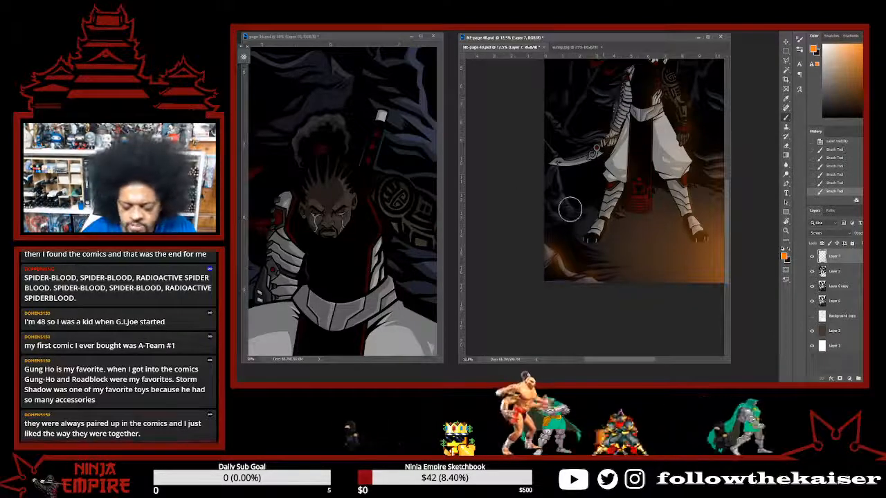
key("bracketleft")
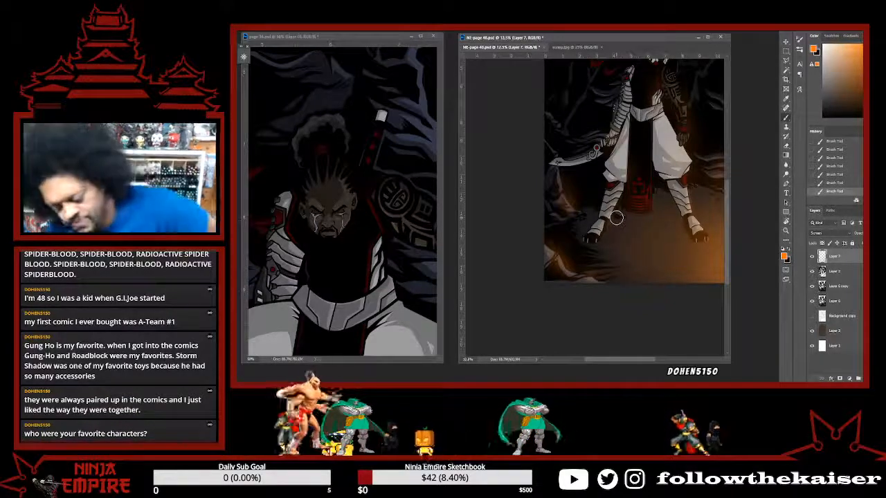
Hide the orange glow on Layer 7 and add a new empty layer directly beneath it.
scroll(616, 218, "up", 2)
scroll(562, 256, "up", 2)
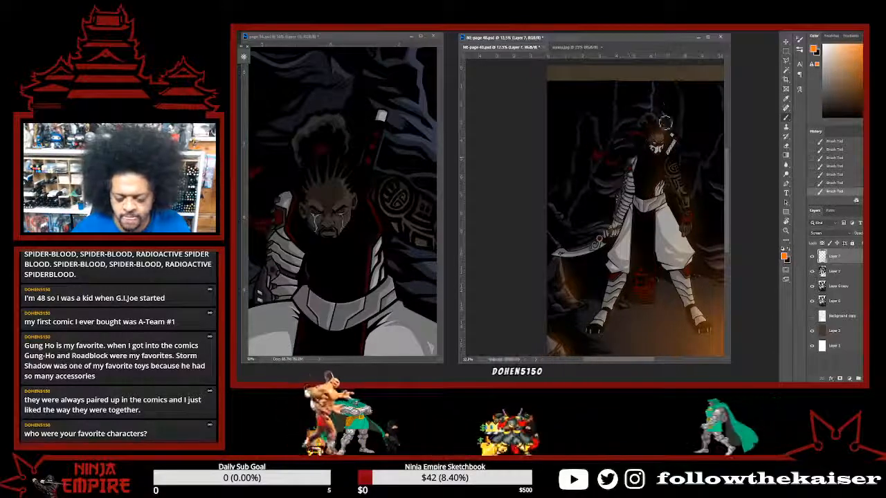
scroll(671, 279, "down", 2)
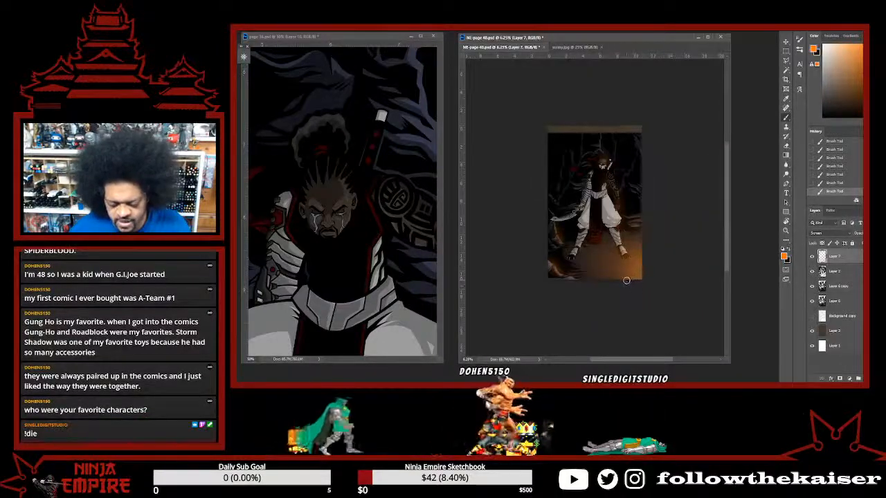
scroll(631, 272, "up", 2)
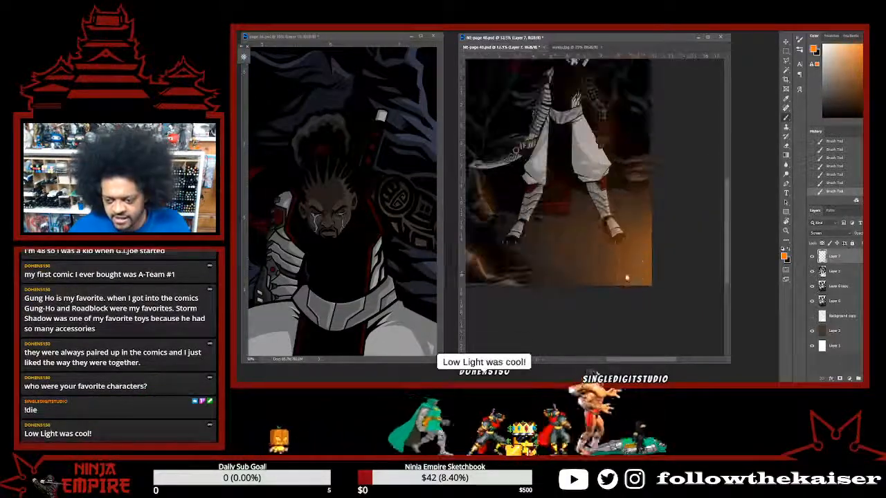
left_click(813, 257)
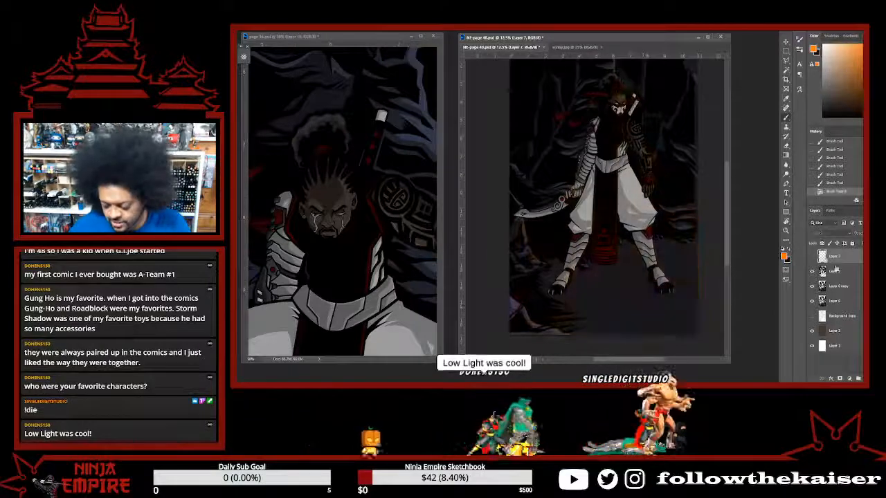
key("ctrl+shift+alt+n")
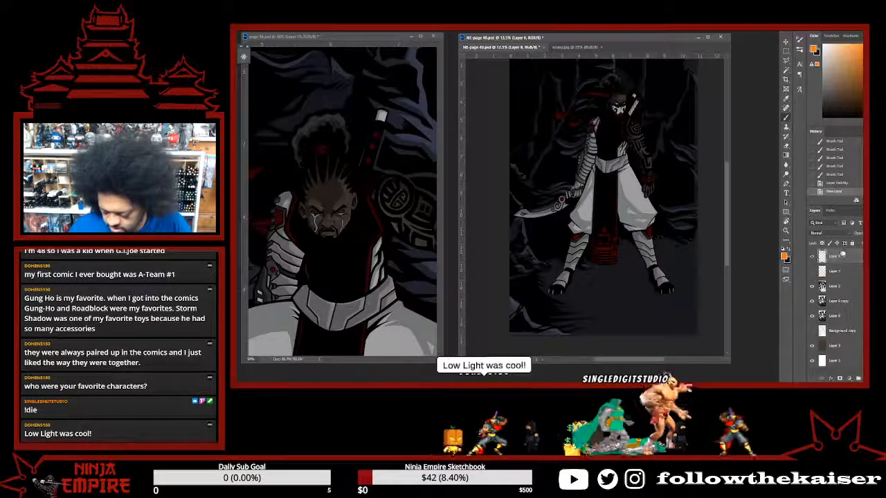
key("ctrl+bracketleft")
Set the new layer's blending mode to Screen.
left_click(840, 271)
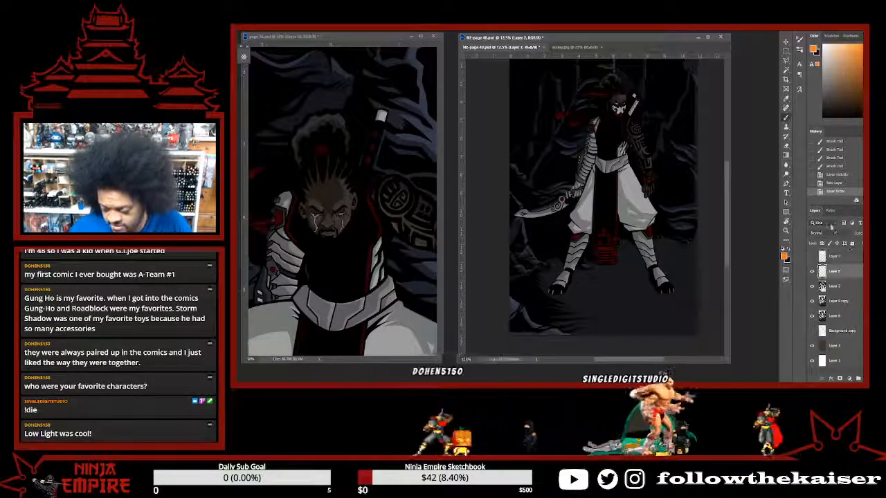
left_click(819, 223)
left_click(833, 224)
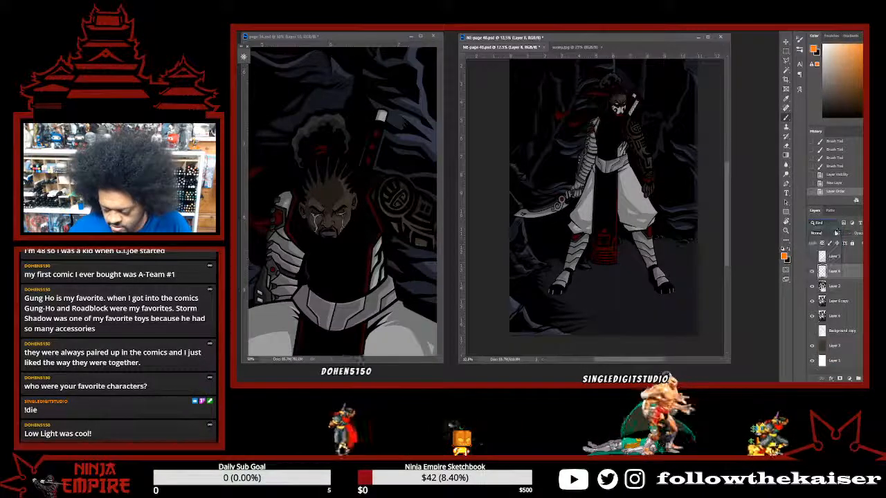
left_click(823, 232)
left_click(822, 263)
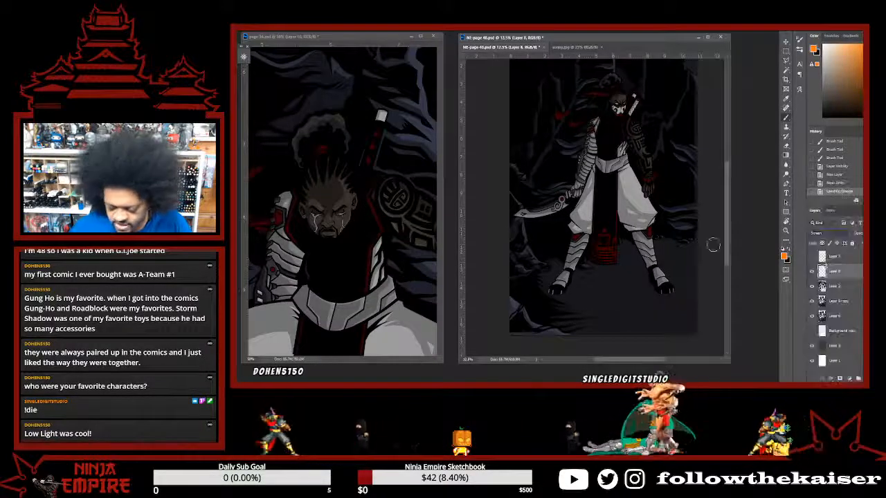
Sample a light grey from the masked face and paint a soft pale glow over both eyes.
scroll(610, 235, "up", 3)
scroll(610, 235, "up", 2)
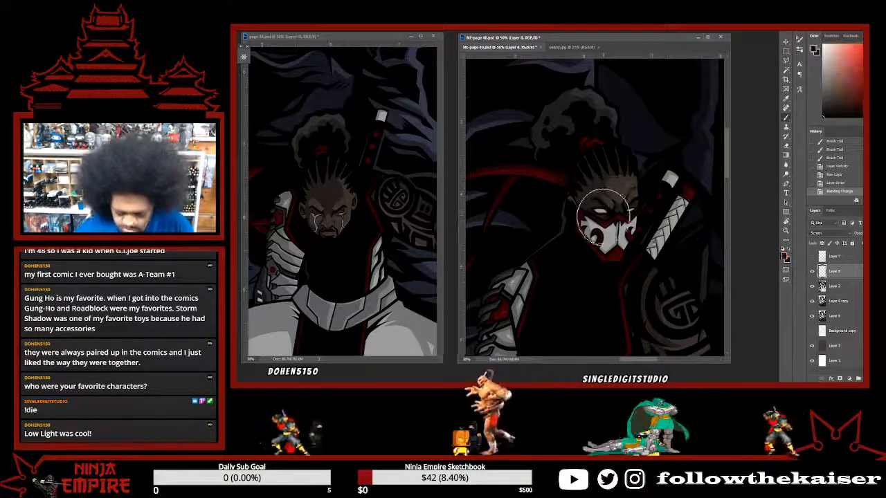
left_click(609, 208, "alt")
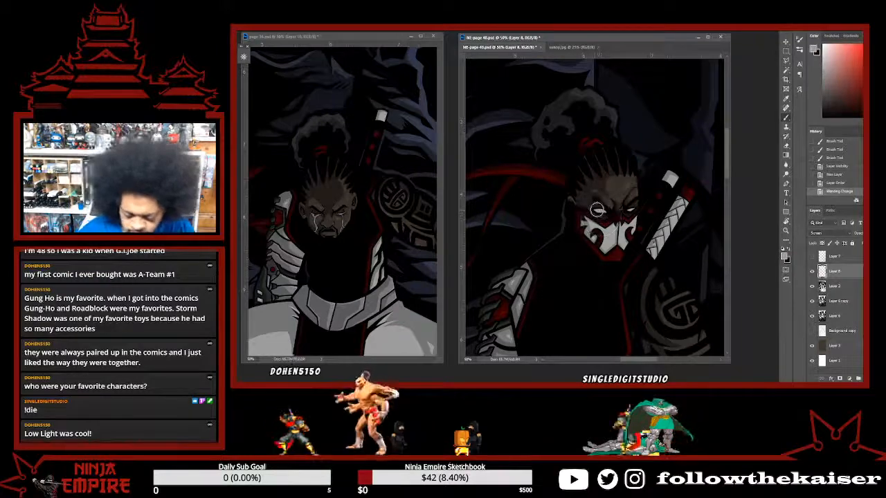
left_click_drag(600, 209, 612, 208)
mouse_move(613, 209)
left_mouse_down()
mouse_move(594, 208)
mouse_move(641, 205)
left_mouse_up()
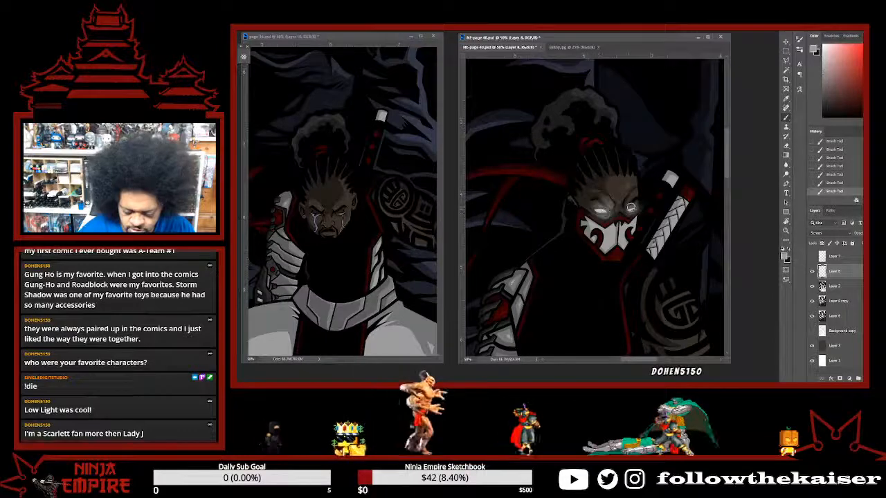
Paint a bright red glow on the armoured forearm's gem and on the gems of the sword hilt.
left_click_drag(554, 308, 595, 222)
left_click_drag(569, 293, 599, 241)
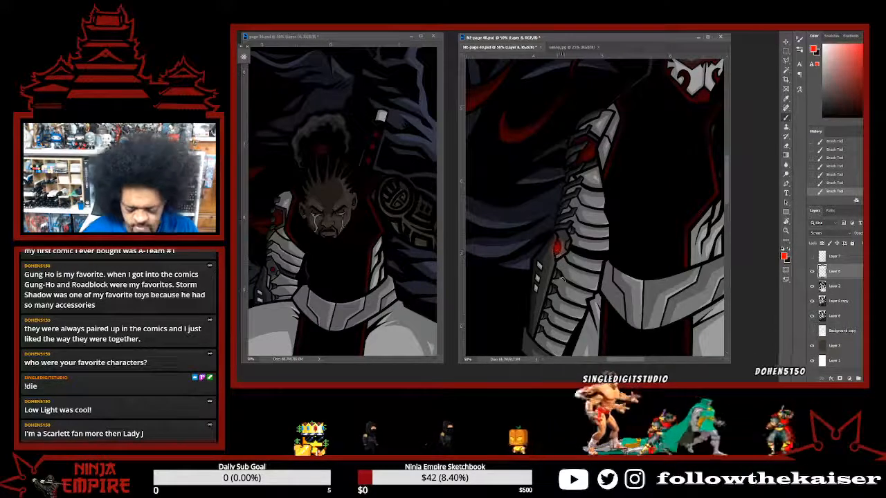
left_click_drag(557, 246, 559, 249)
left_click_drag(509, 343, 596, 163)
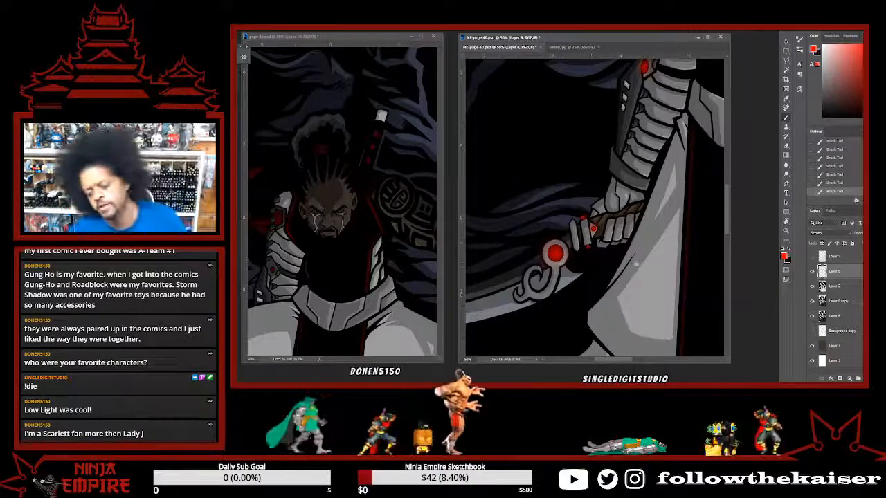
Switch to page 36 and toggle its Layer 10 glow on and off to compare the campfire lighting.
scroll(636, 262, "down", 3)
left_click_drag(663, 261, 611, 199)
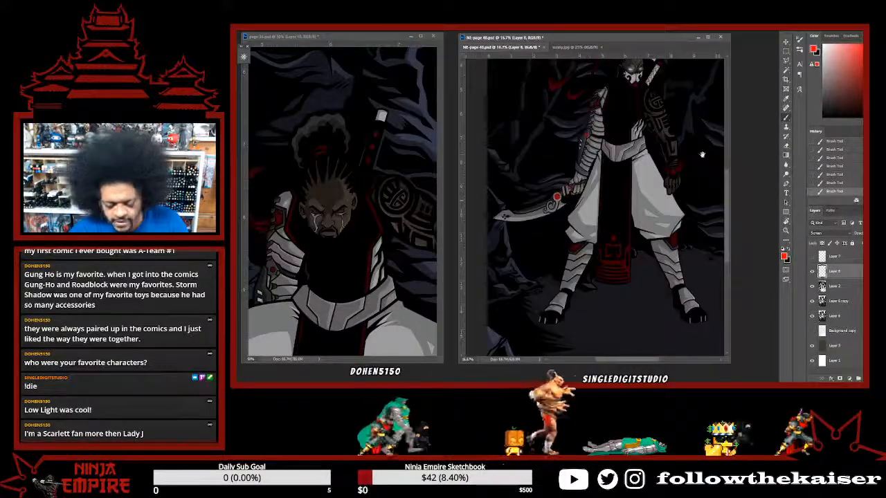
left_click(360, 268)
scroll(360, 268, "down", 1)
scroll(360, 268, "down", 2)
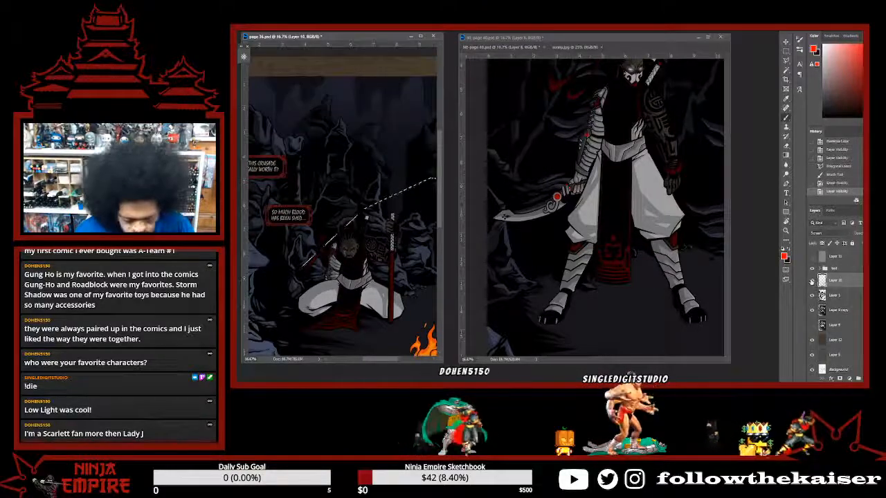
left_click(811, 280)
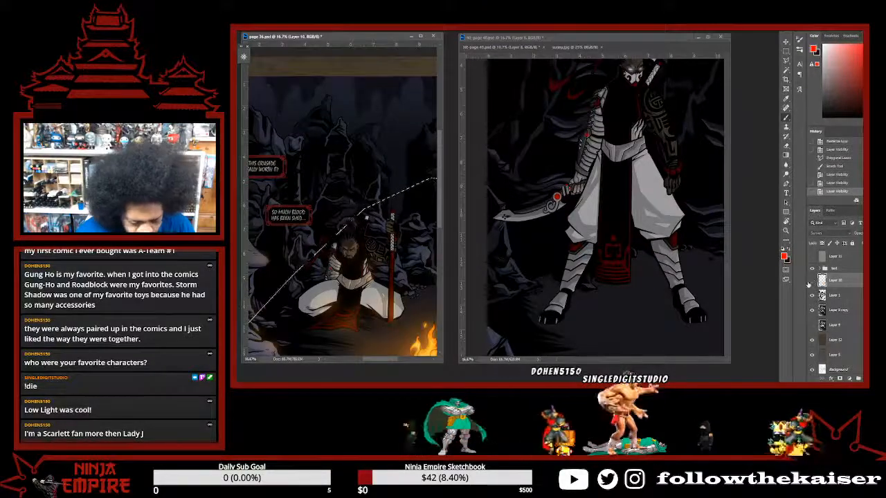
left_click(812, 280)
Return to page 40 and paint lighter red highlights on the sword hilt's gems.
left_click(670, 299)
left_click_drag(670, 299, 663, 357)
scroll(662, 354, "up", 1)
scroll(547, 264, "up", 3)
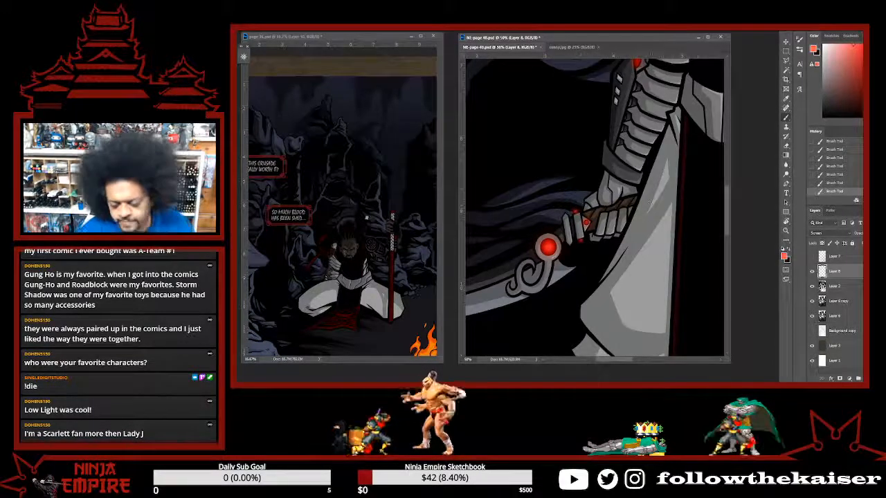
Paint a lighter red highlight on the forearm gem, undoing and repainting the strokes to refine it.
scroll(649, 201, "up", 3)
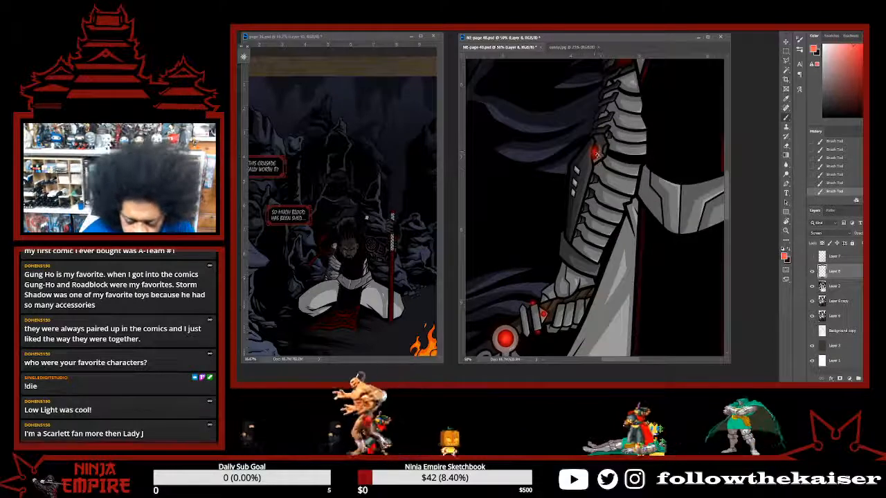
key("ctrl+z")
key("ctrl+z")
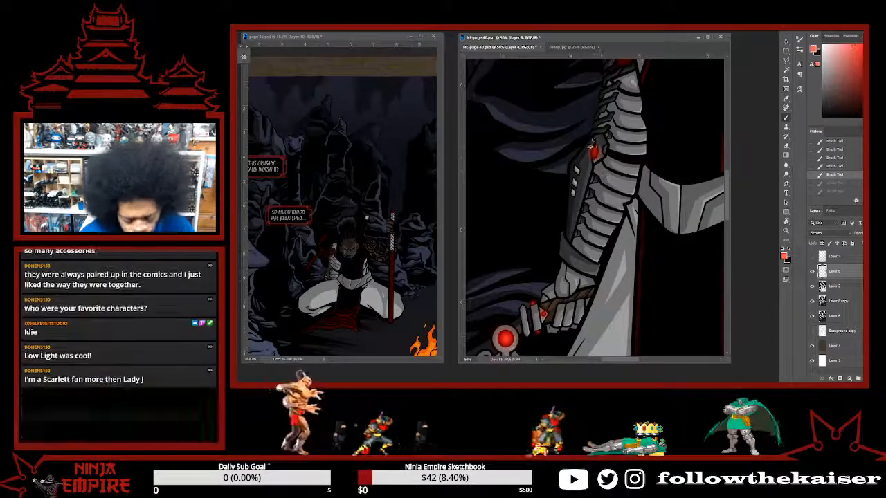
left_click_drag(593, 146, 595, 153)
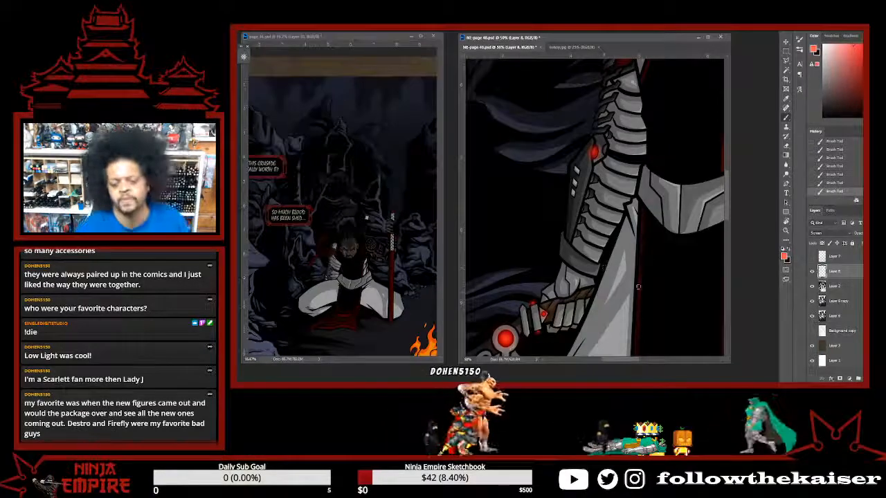
key("ctrl+z")
key("ctrl+z")
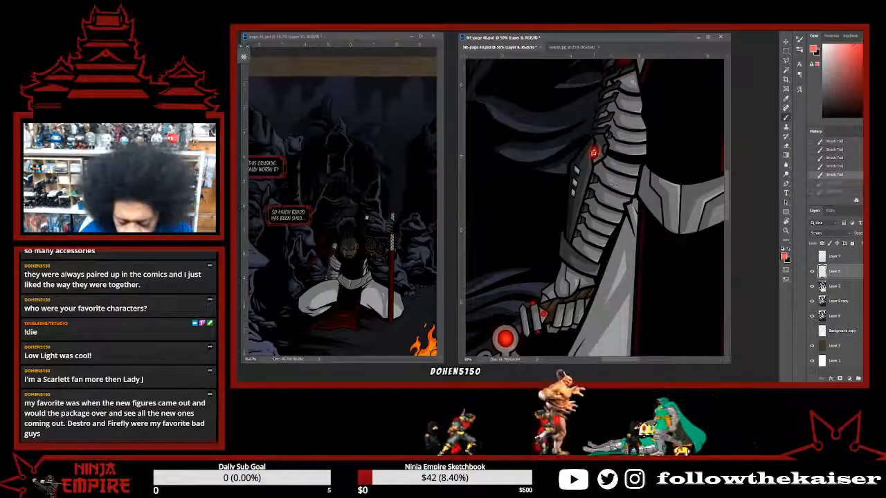
left_click_drag(593, 147, 595, 151)
Check page 36 again by showing and hiding its Layer 10 firelight glow.
scroll(663, 275, "down", 5)
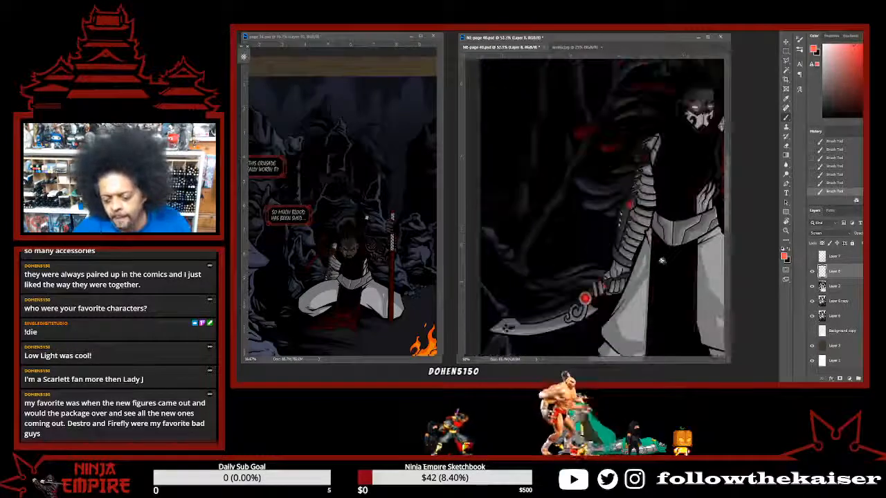
scroll(662, 275, "down", 2)
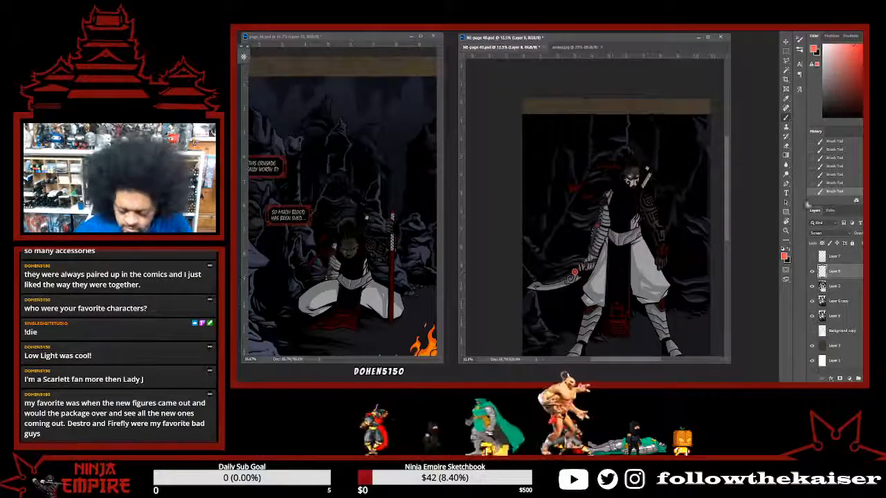
left_click(384, 39)
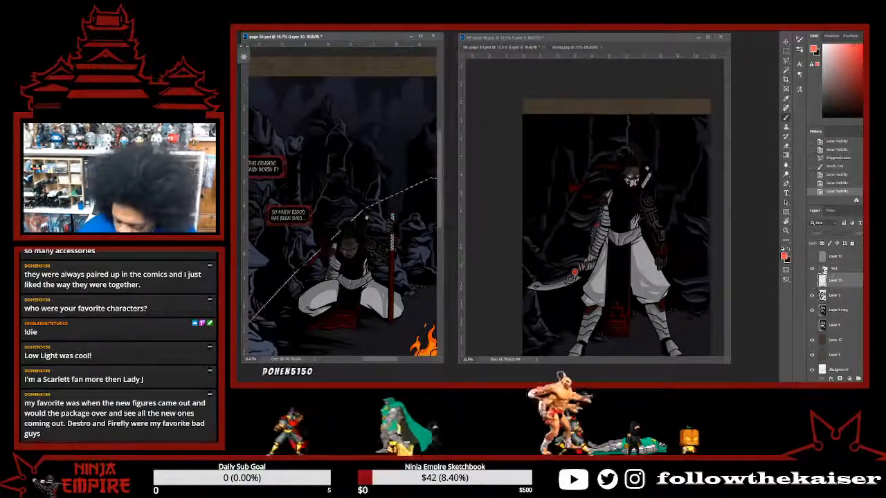
left_click(812, 282)
left_click(811, 283)
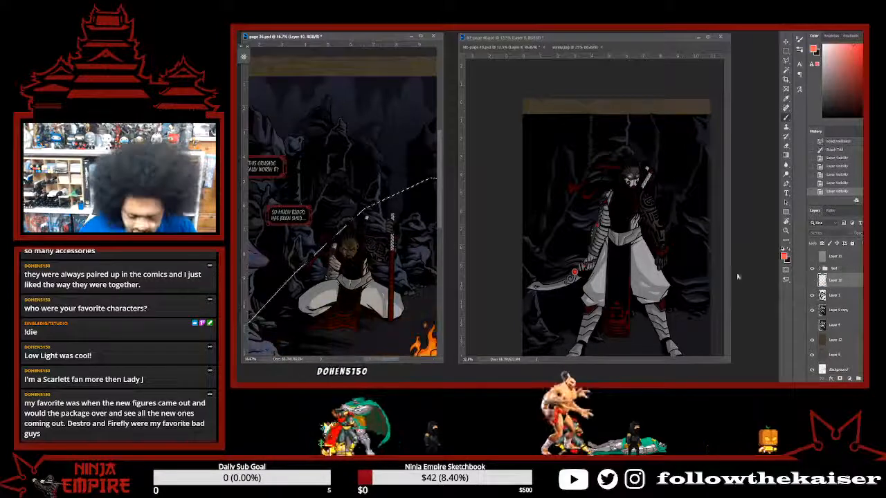
Show Layer 7 on page 40 again, make it active and set the foreground colour to orange.
left_click(668, 39)
left_click(811, 256)
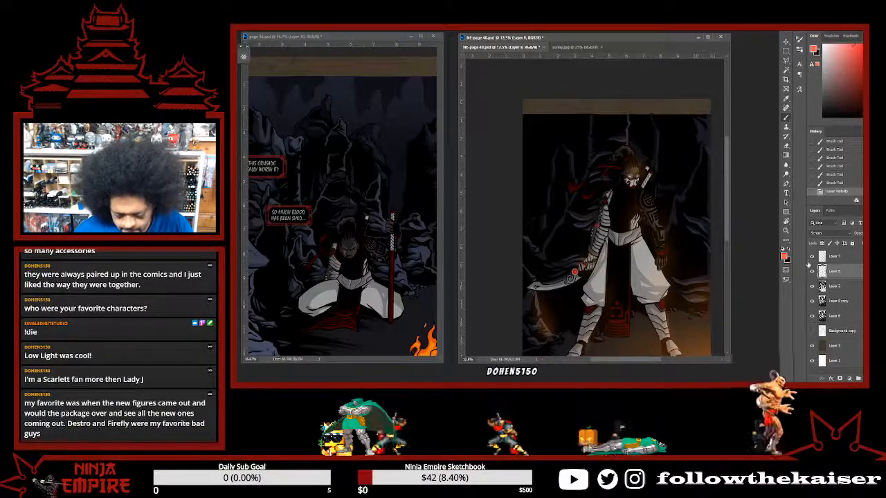
left_click(834, 258)
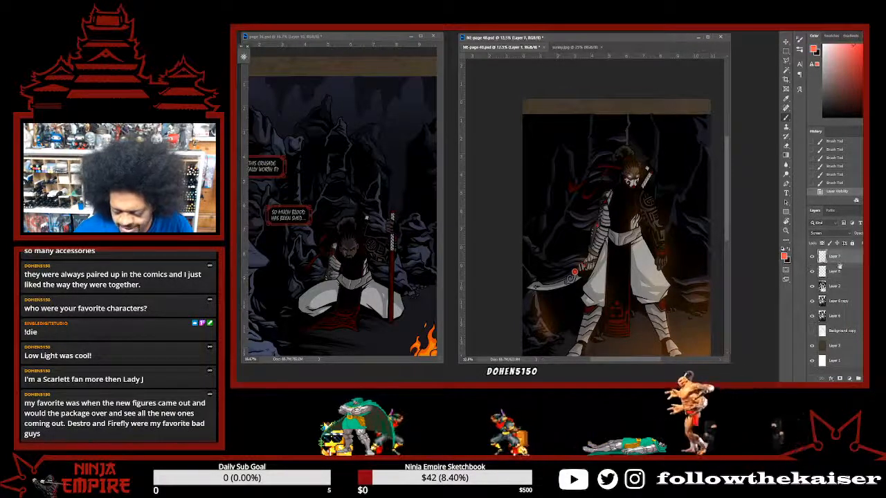
left_click(868, 113)
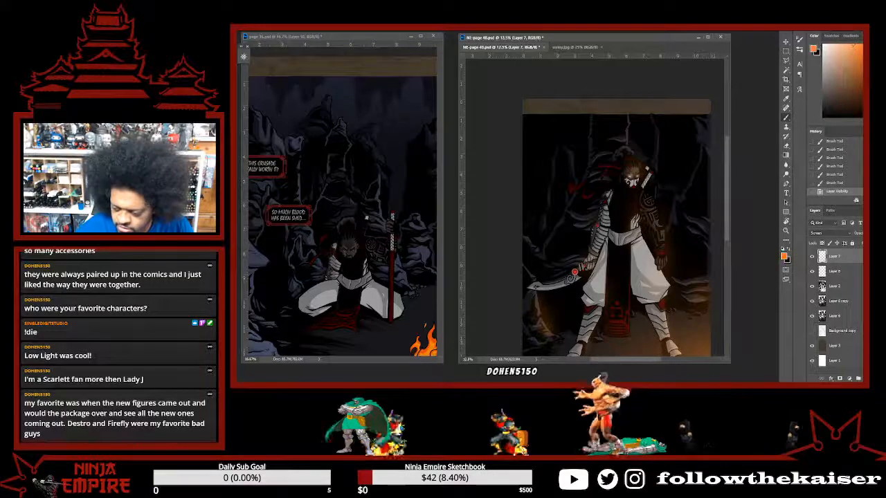
Paint orange glow around the character's belt and upper trousers, comparing the latest strokes by undoing and redoing them.
key("ctrl+plus")
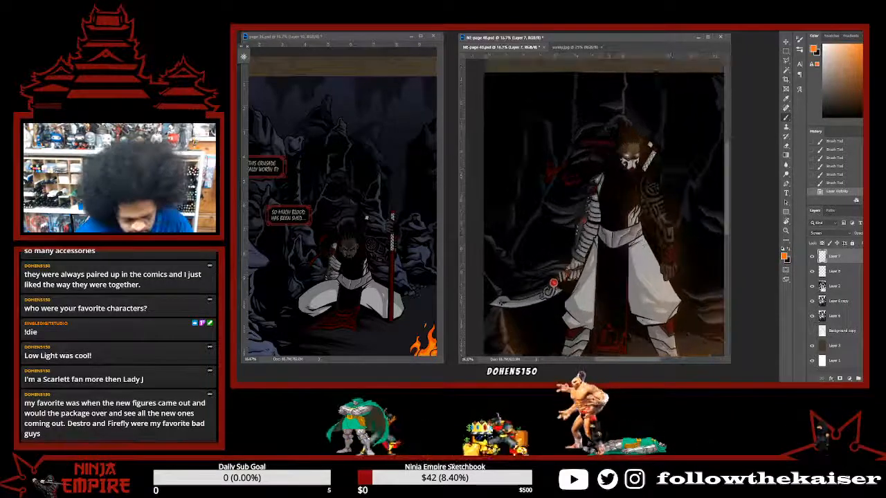
key("ctrl+plus")
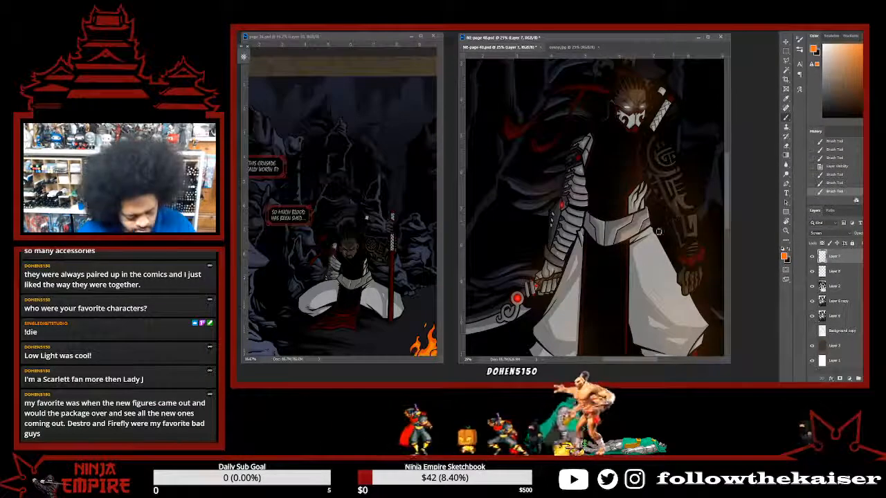
key("ctrl+z")
key("ctrl+z")
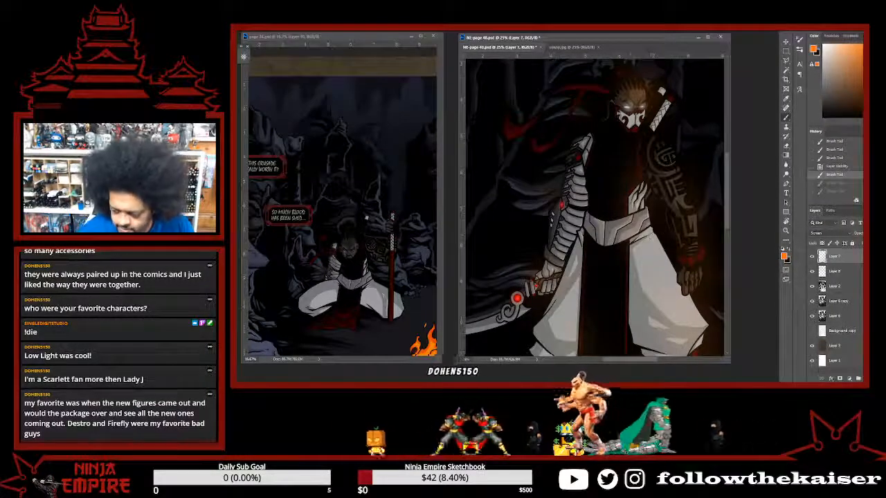
key("ctrl+shift+z")
key("ctrl+shift+z")
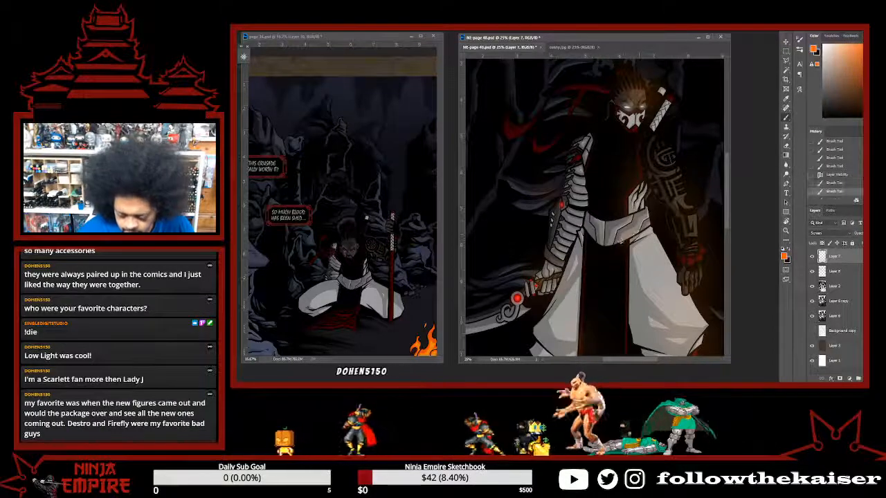
key("ctrl+z")
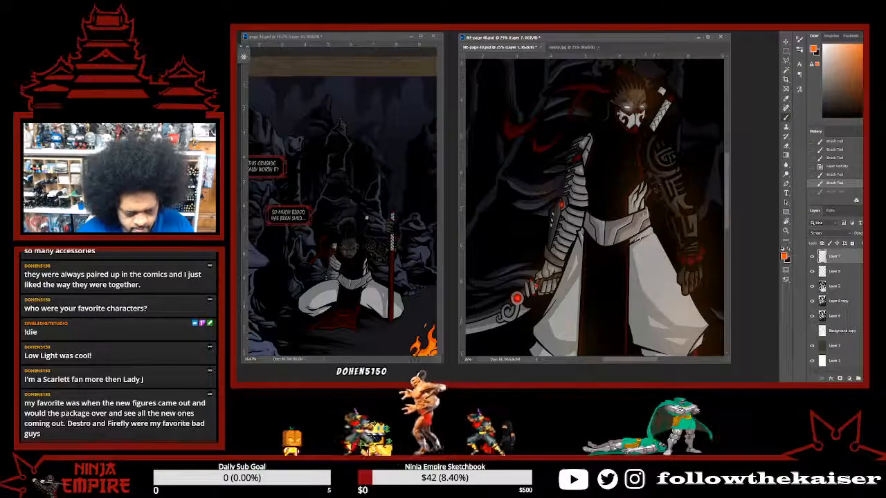
key("ctrl+shift+z")
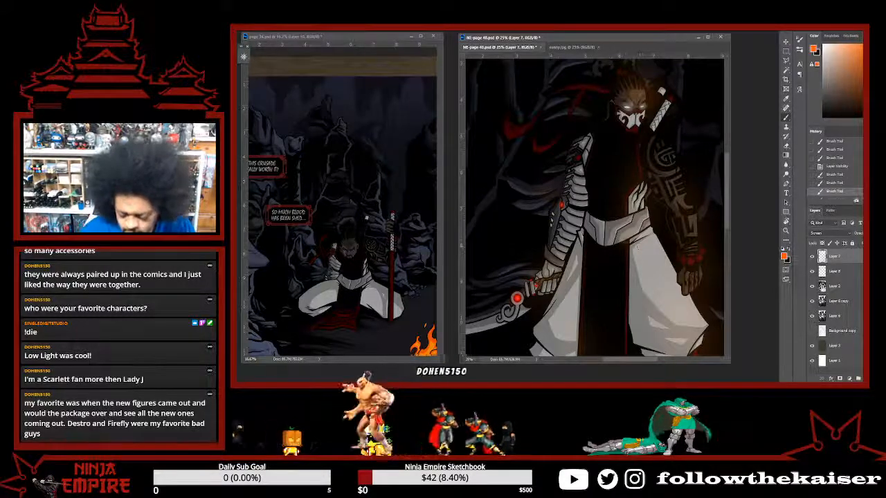
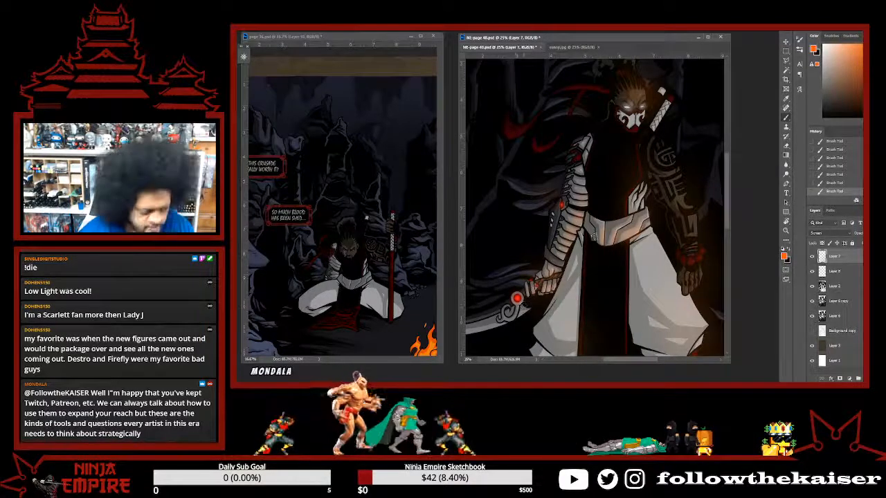
Open NE-page37.psd and hide its caption text group and Layer 10.
scroll(655, 284, "down", 3)
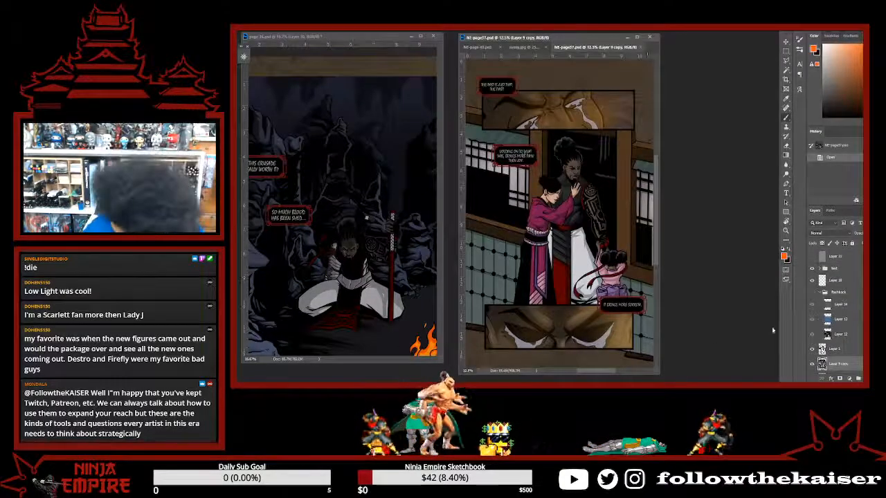
left_click(813, 280)
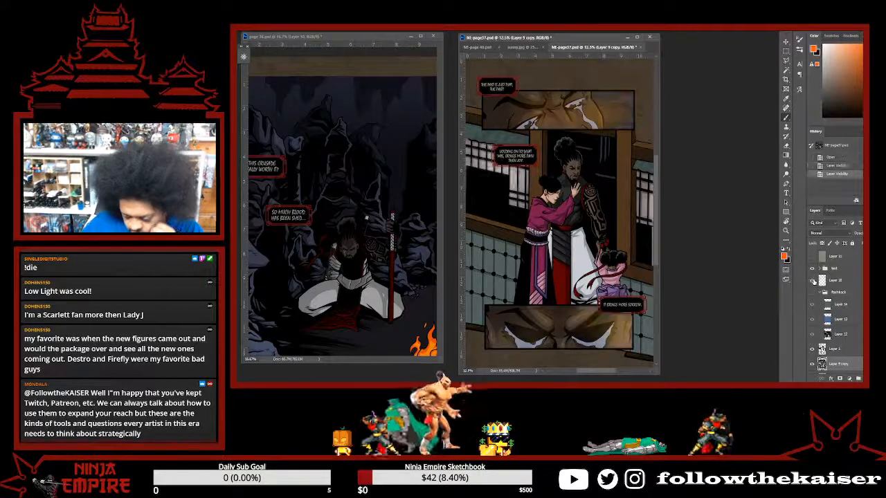
left_click(813, 270)
left_click(812, 279)
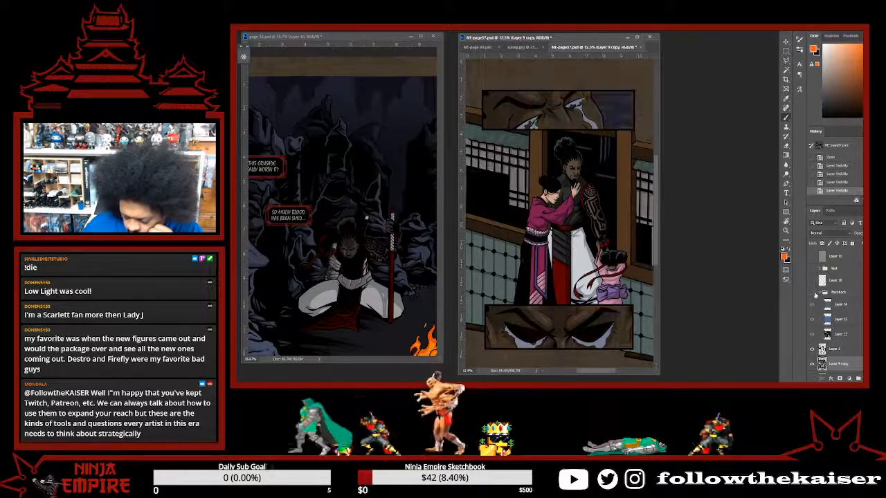
Make page 37's Layer 1 active and select the embracing couple and child with a rectangular marquee.
scroll(813, 281, "down", 1)
left_click(836, 336)
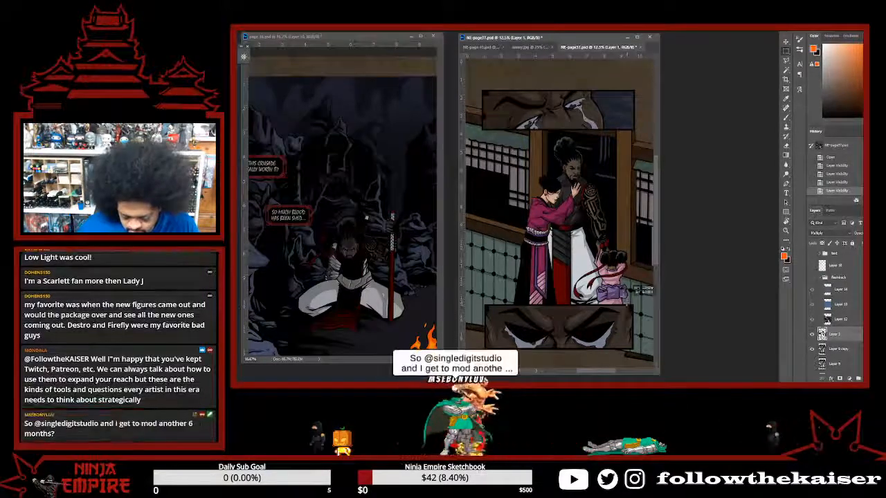
left_click_drag(627, 303, 505, 172)
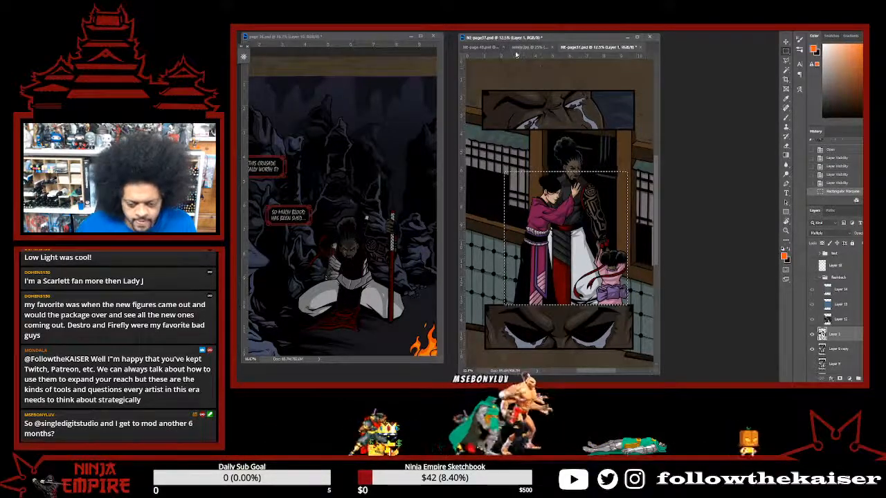
Switch to NE-page 40.psd, widen its window and paste the copied embracing figures as a new layer.
left_click(491, 48)
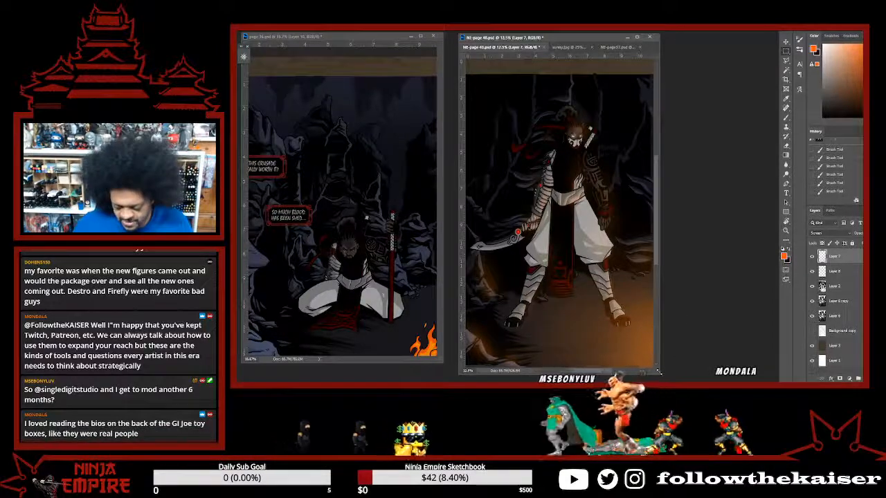
left_click_drag(658, 372, 735, 380)
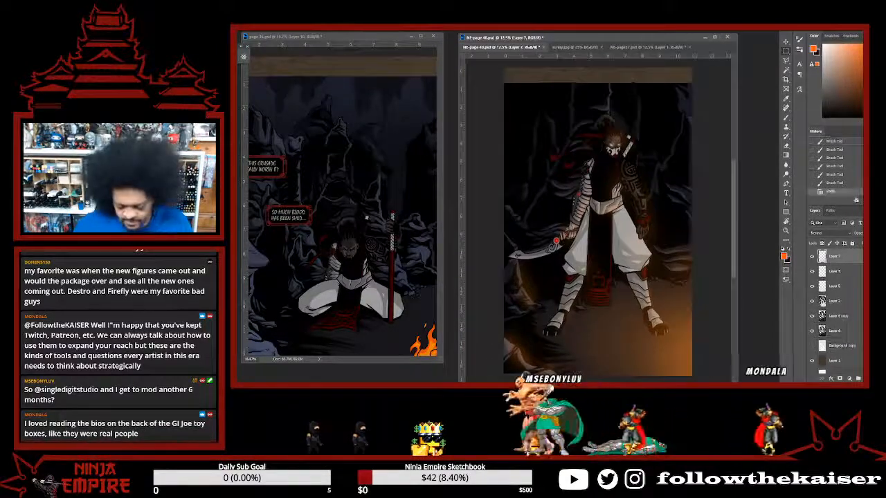
key("ctrl+v")
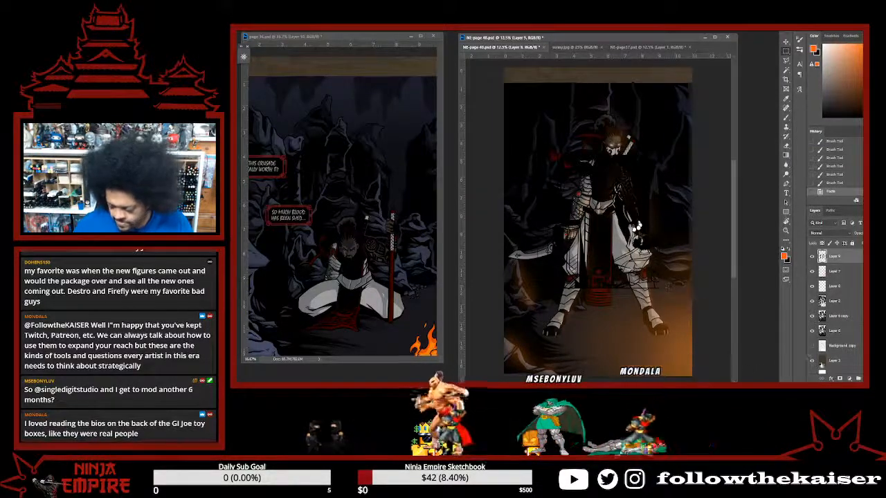
left_click(850, 380)
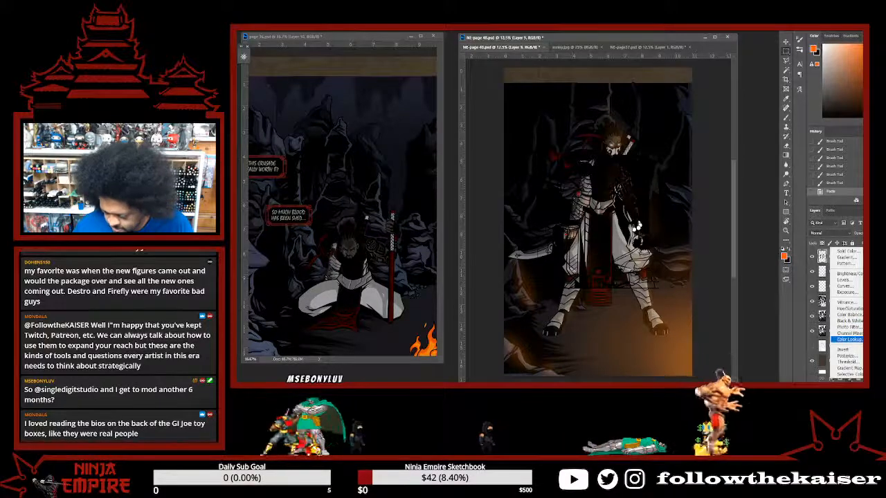
key("Escape")
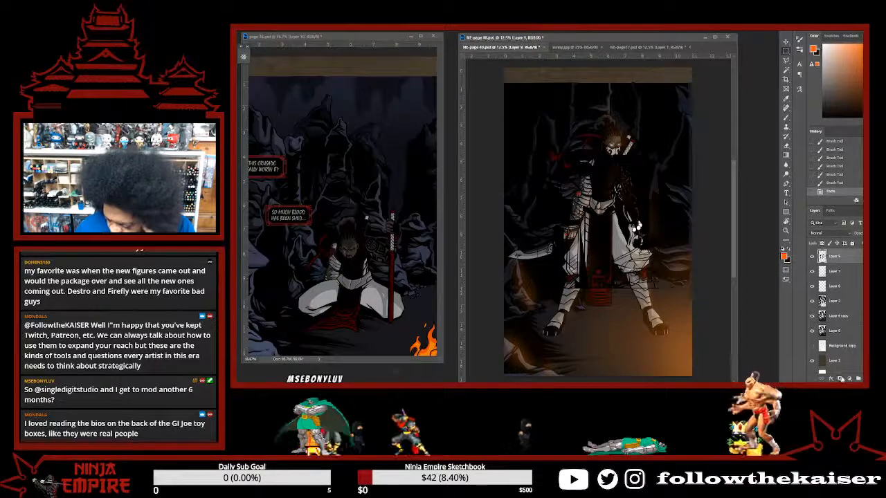
left_click(839, 379)
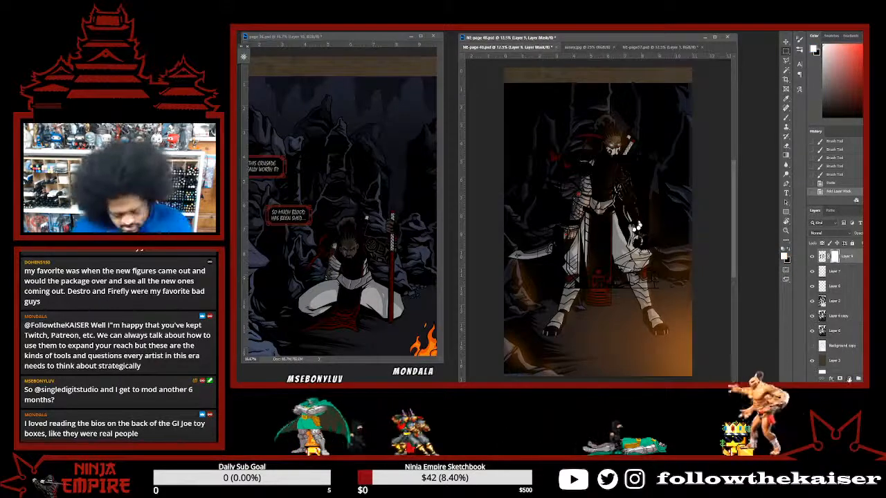
key("ctrl+z")
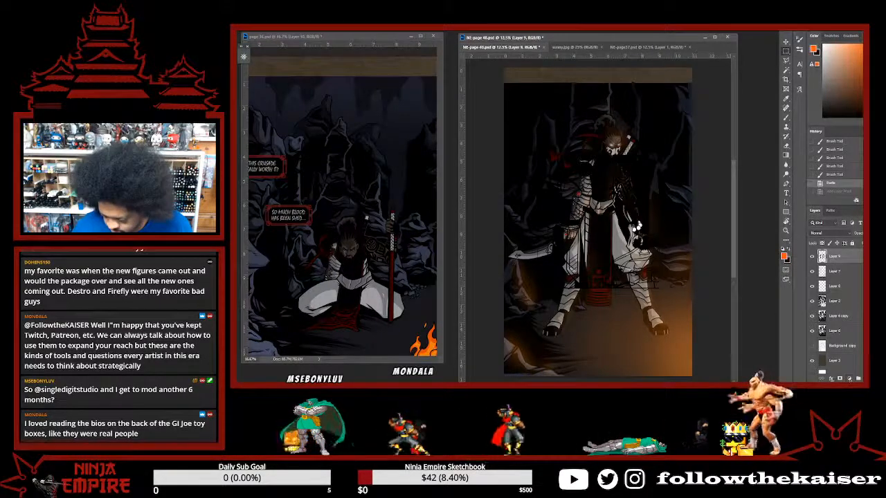
Give the pasted line art a pale cyan Color Overlay and shift it slightly up and right over the standing warrior.
left_click(833, 379)
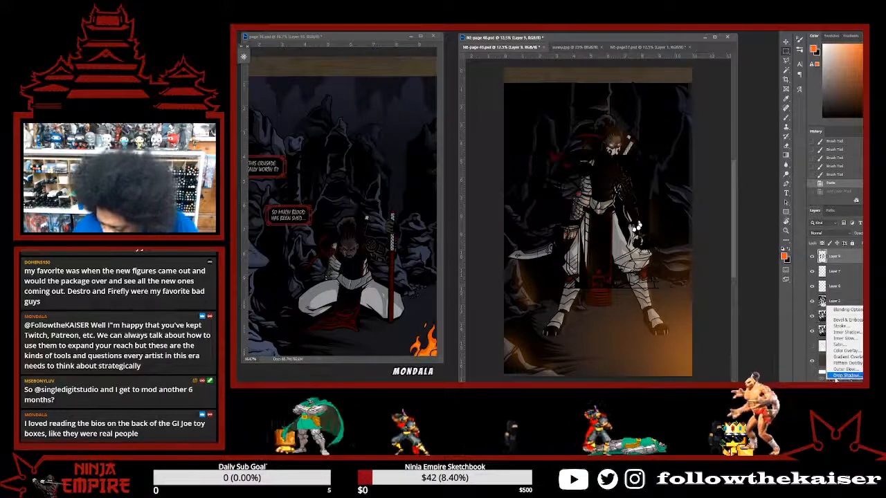
left_click(844, 353)
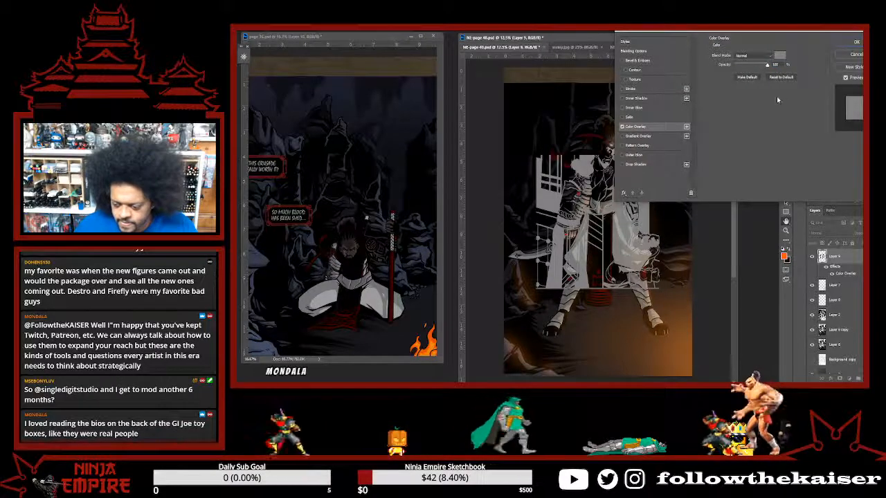
left_click(780, 55)
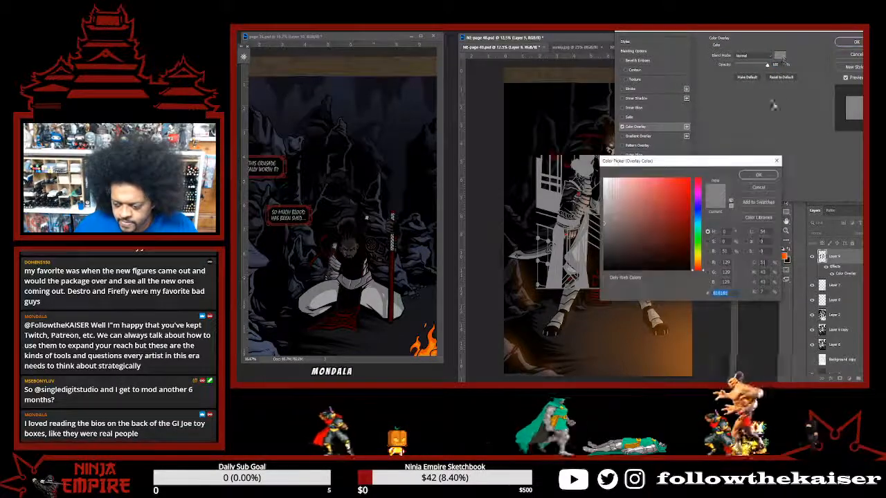
left_click(698, 223)
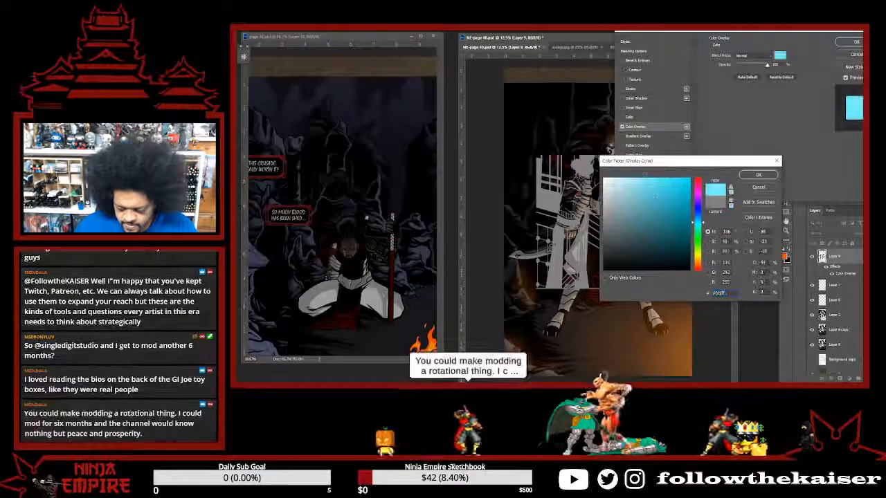
left_click(642, 178)
left_click(636, 177)
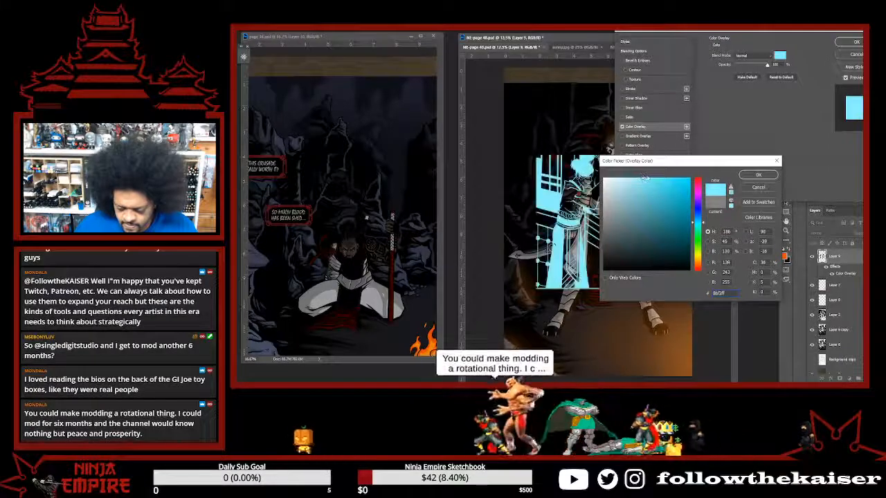
left_click(637, 177)
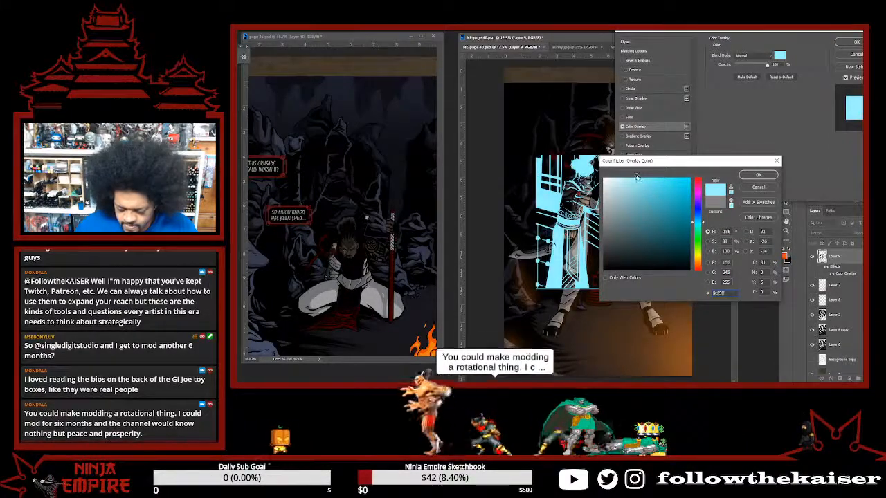
left_click(757, 175)
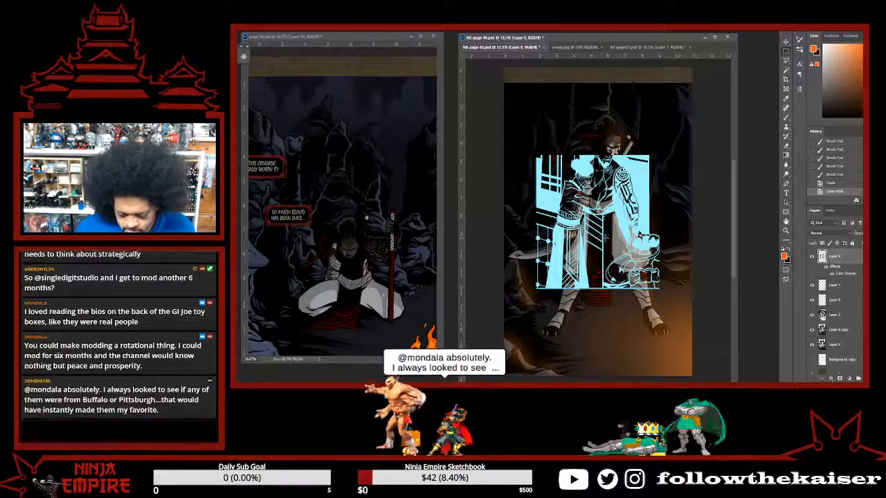
mouse_move(613, 226)
left_mouse_down()
mouse_move(619, 213)
mouse_move(611, 225)
left_mouse_up()
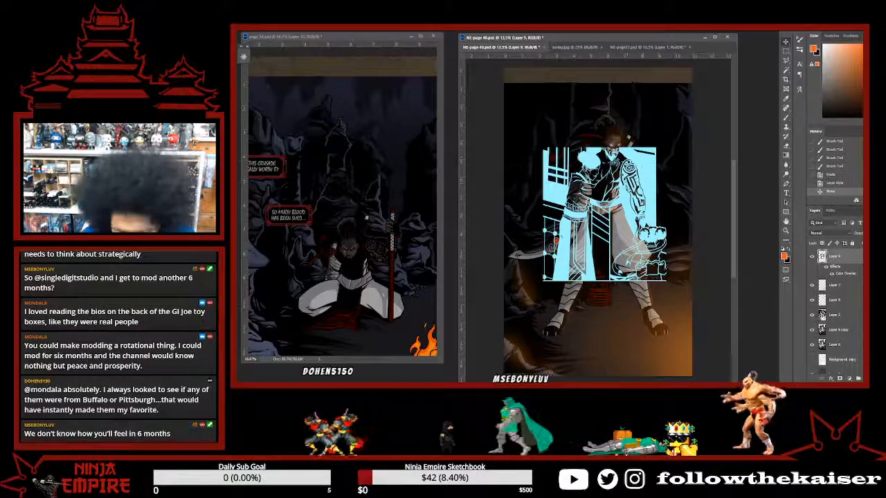
Erase the pasted man's tattooed shoulder and upper arm, along with the filled background beside them.
scroll(635, 155, "up", 3)
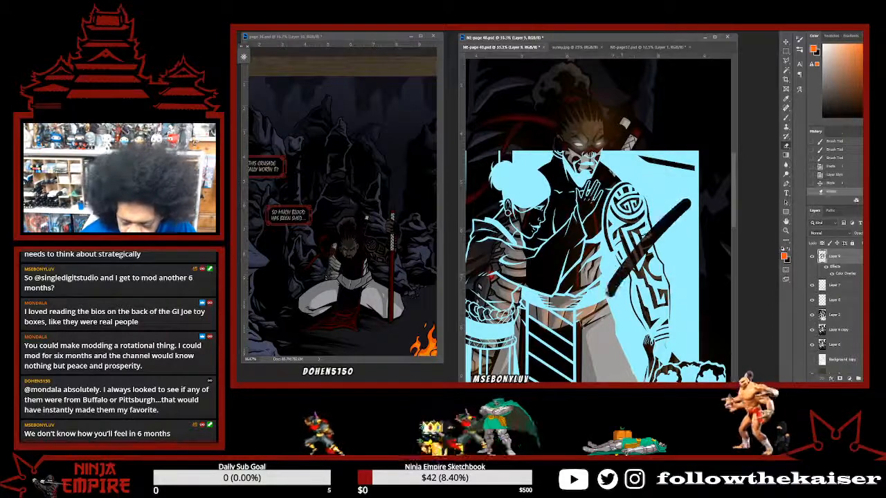
left_click_drag(581, 325, 692, 166)
left_click_drag(657, 208, 636, 138)
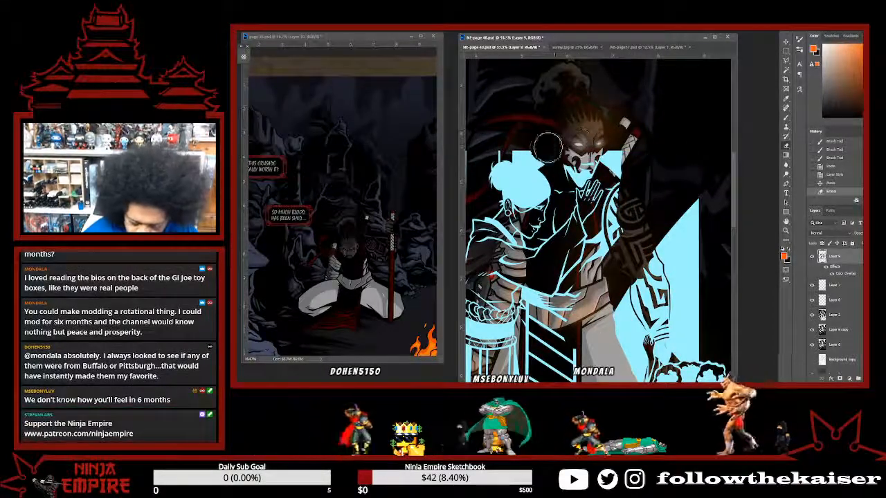
Reduce the eraser size and erase the pasted art around the warrior's mask, sword handle and shoulder.
key("bracketleft")
key("bracketleft")
key("bracketleft")
key("bracketleft")
key("bracketleft")
key("bracketleft")
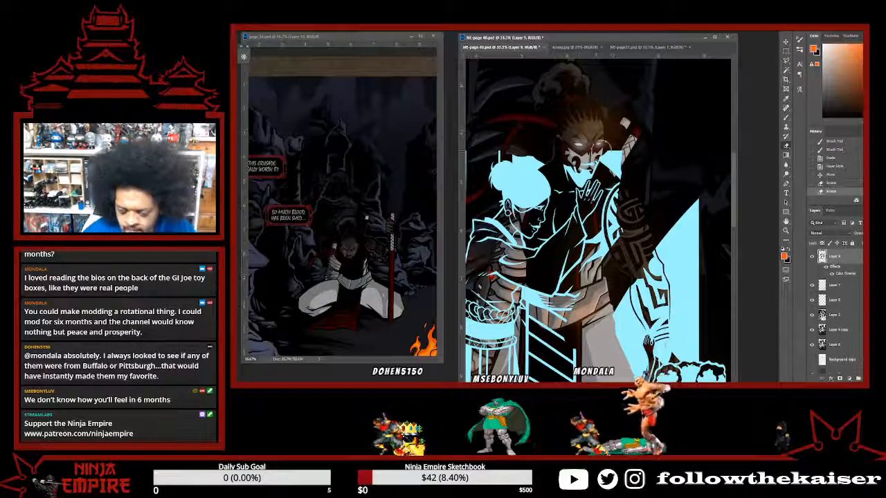
left_click_drag(566, 164, 569, 174)
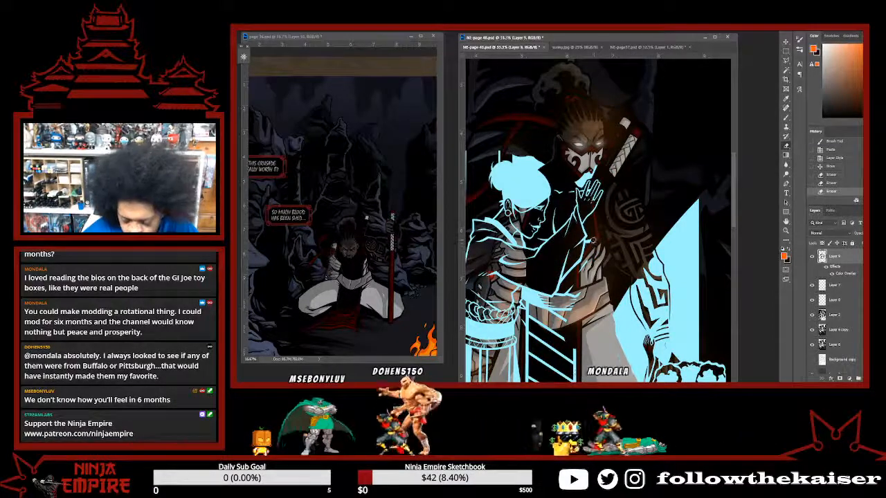
Erase the pasted man's torso and belt lines beside the woman's raised arm, keeping her arm outline.
key("ctrl+plus")
key("ctrl+plus")
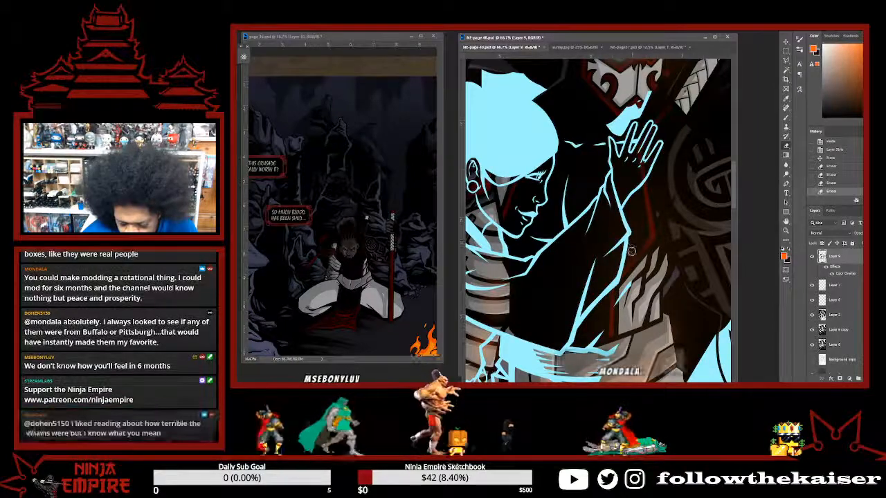
key("ctrl+minus")
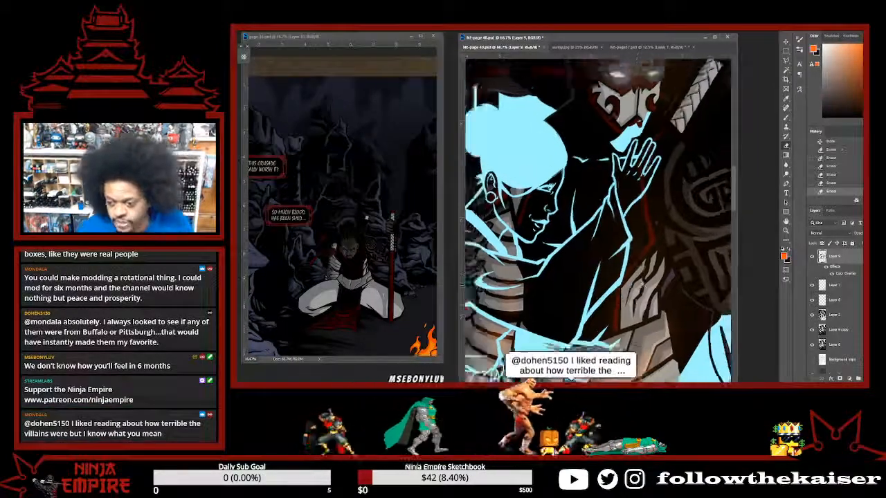
left_click_drag(632, 290, 656, 234)
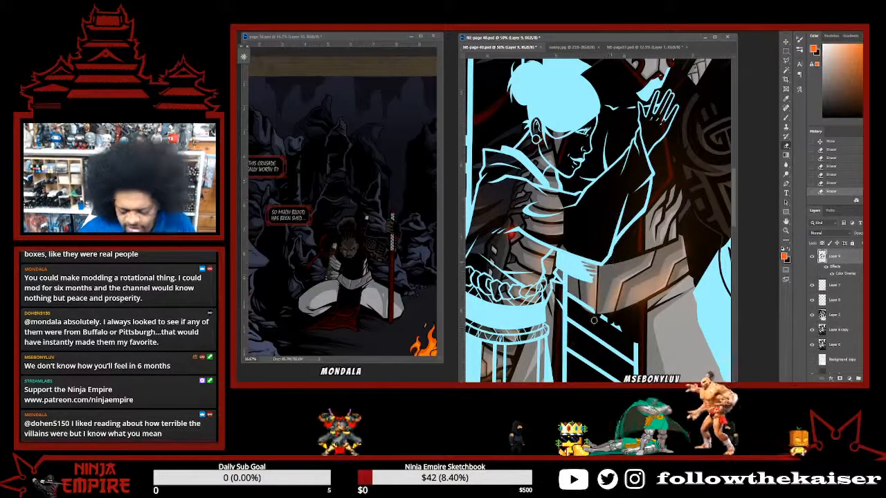
Erase the upper diagonal stripes on the pasted man's front cloth, undo two strokes, and re-erase the line beside the woman's dress.
left_click_drag(593, 320, 602, 278)
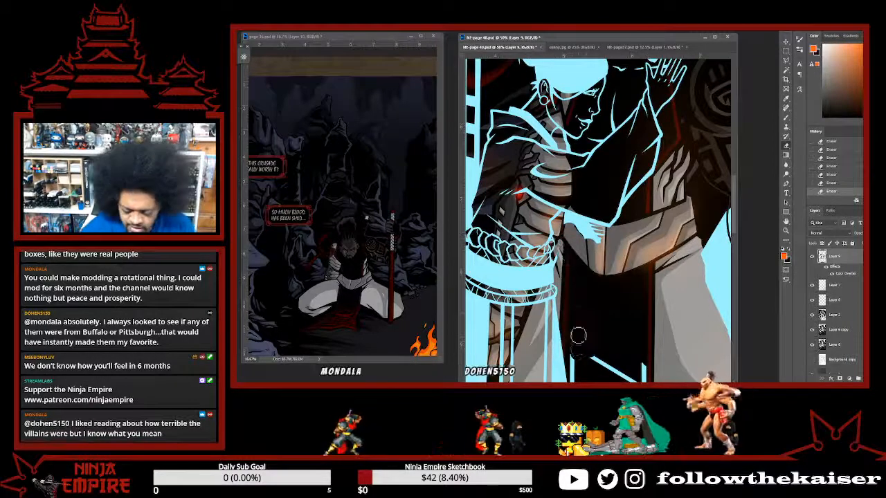
scroll(579, 326, "down", 3)
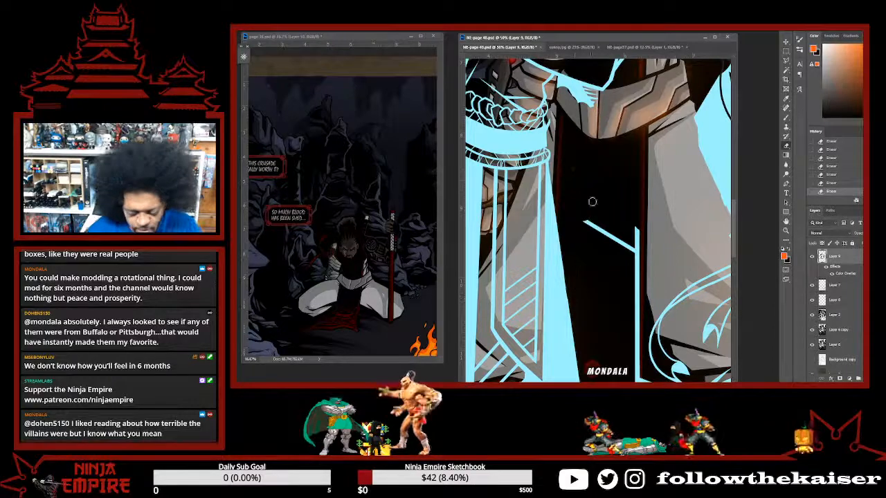
key("ctrl+alt+z")
key("ctrl+alt+z")
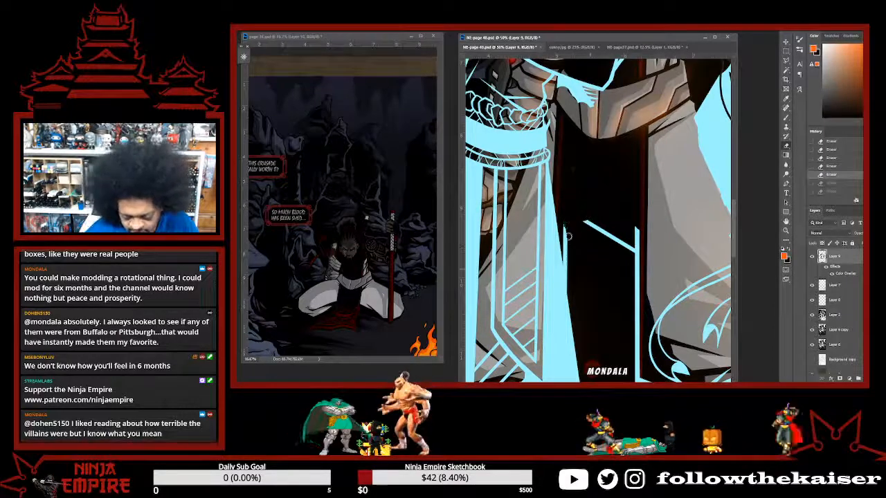
left_click_drag(568, 274, 571, 291)
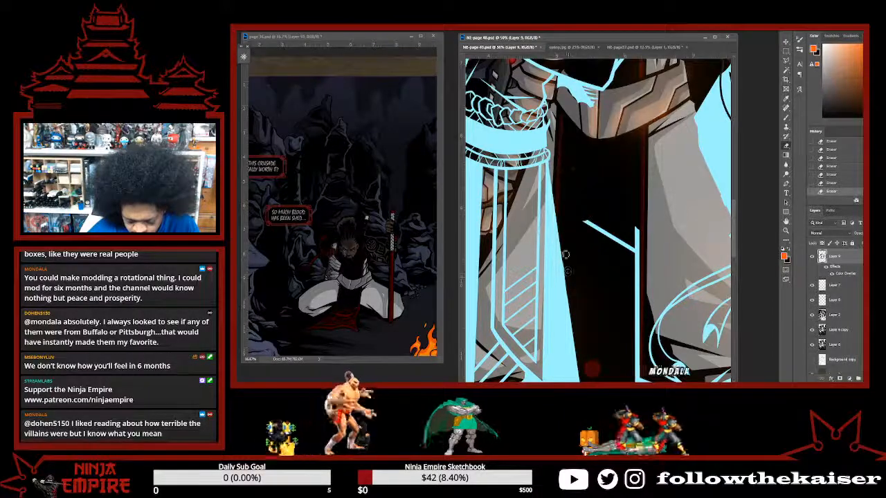
Toggle Layers 7 and 8 to compare the glow, erase on Layer 8 over the dark front cloth, and reselect the pasted layer.
mouse_move(617, 271)
left_mouse_down()
mouse_move(569, 275)
mouse_move(626, 246)
mouse_move(576, 250)
left_mouse_up()
left_click(625, 246, "ctrl")
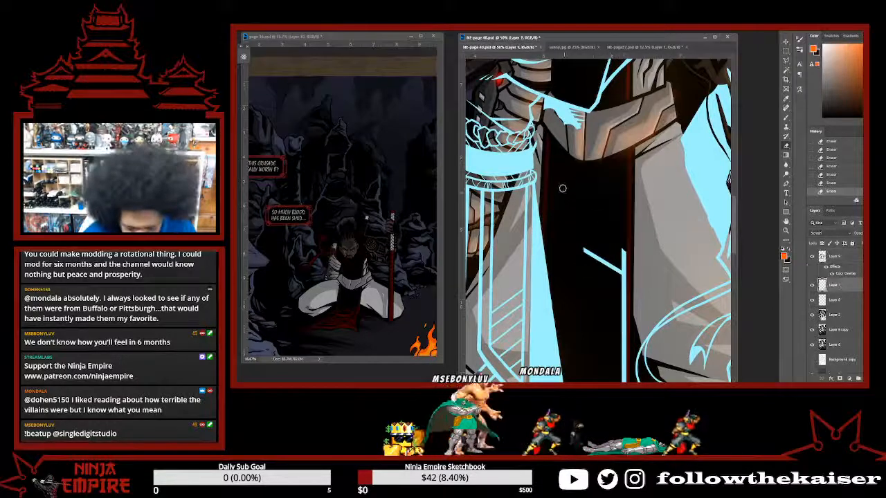
left_click(812, 285)
left_click(812, 286)
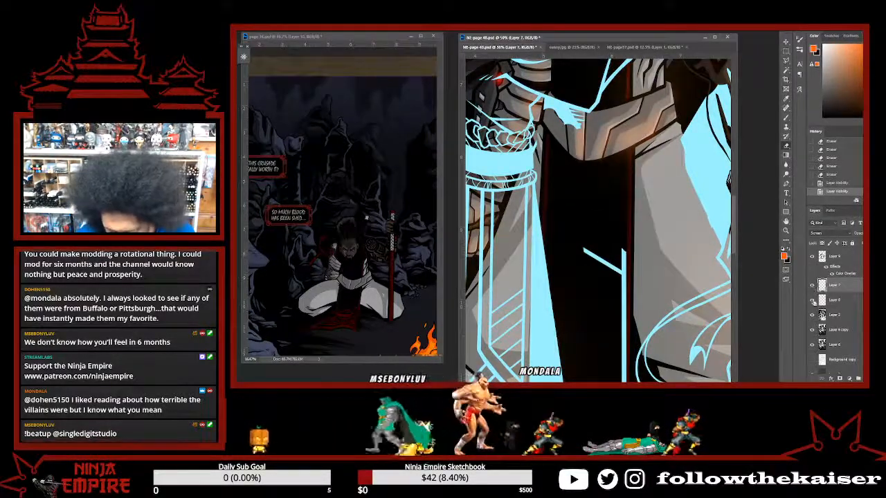
left_click(813, 299)
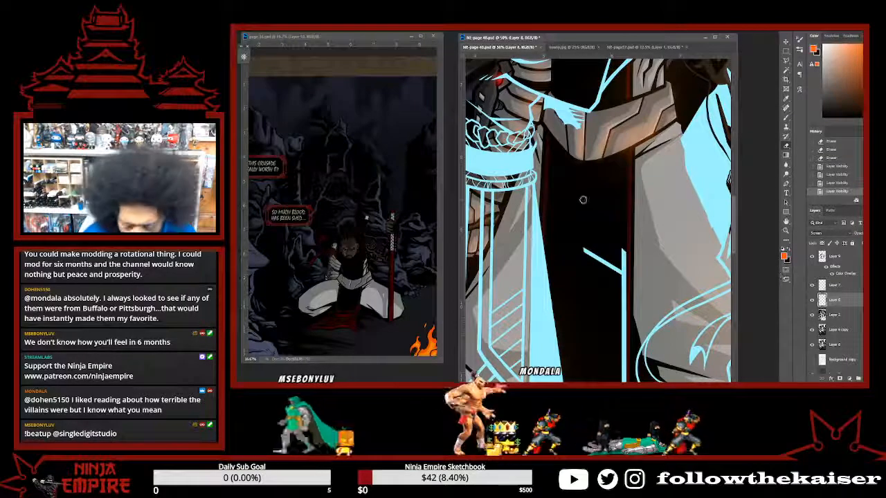
mouse_move(559, 205)
left_mouse_down()
mouse_move(580, 256)
mouse_move(667, 302)
left_mouse_up()
left_click(813, 300)
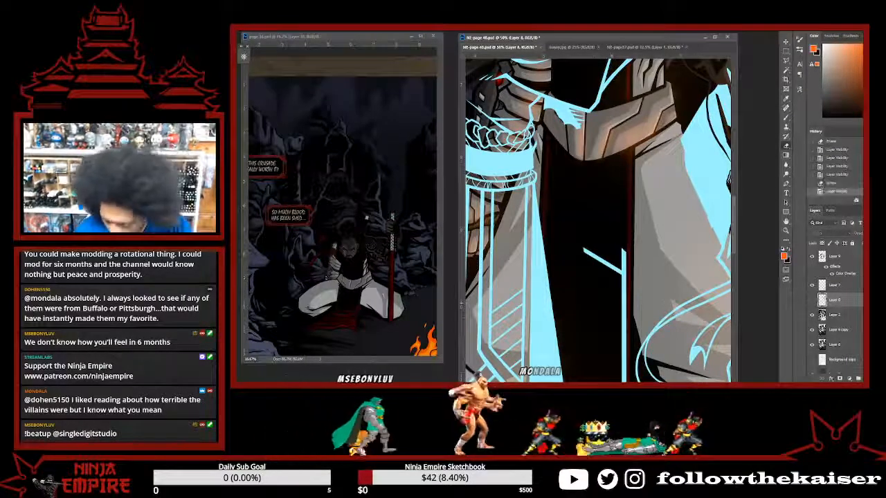
left_click(813, 299)
left_click(847, 259)
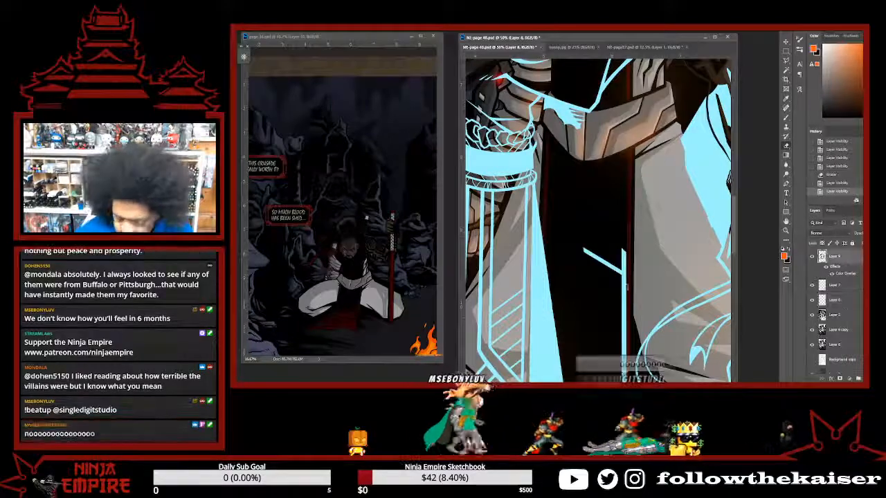
Erase the remaining front cloth lines and the pasted robe hem strokes beside the child's flowing sash.
mouse_move(599, 246)
left_mouse_down()
mouse_move(603, 298)
mouse_move(596, 247)
mouse_move(616, 243)
mouse_move(617, 303)
mouse_move(626, 284)
mouse_move(621, 246)
mouse_move(616, 305)
left_mouse_up()
scroll(615, 306, "down", 1)
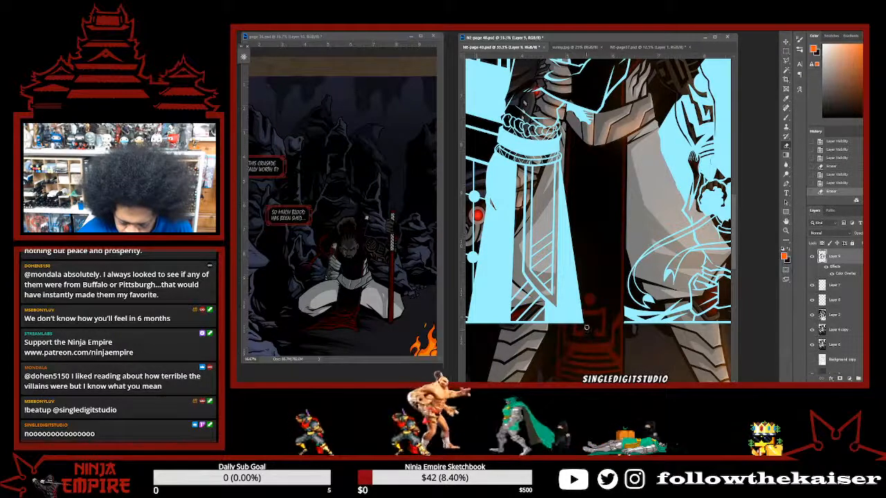
left_click_drag(626, 283, 631, 287)
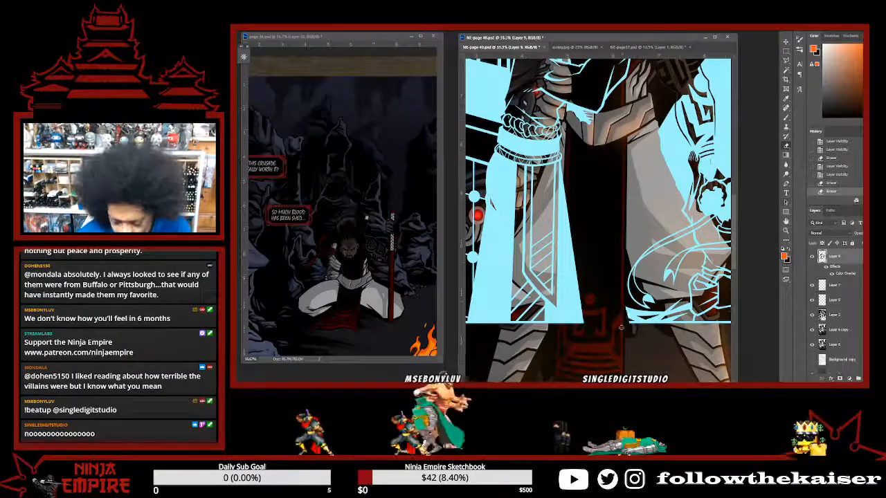
left_click_drag(636, 324, 647, 322)
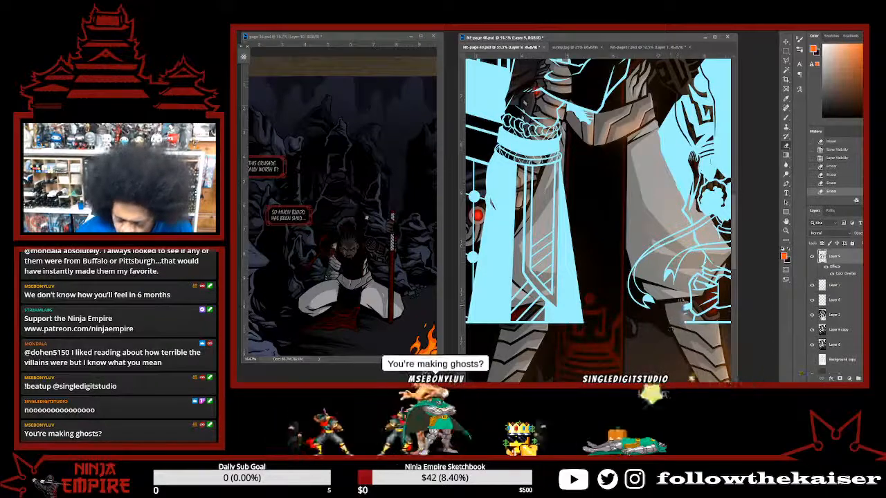
left_click_drag(678, 323, 685, 300)
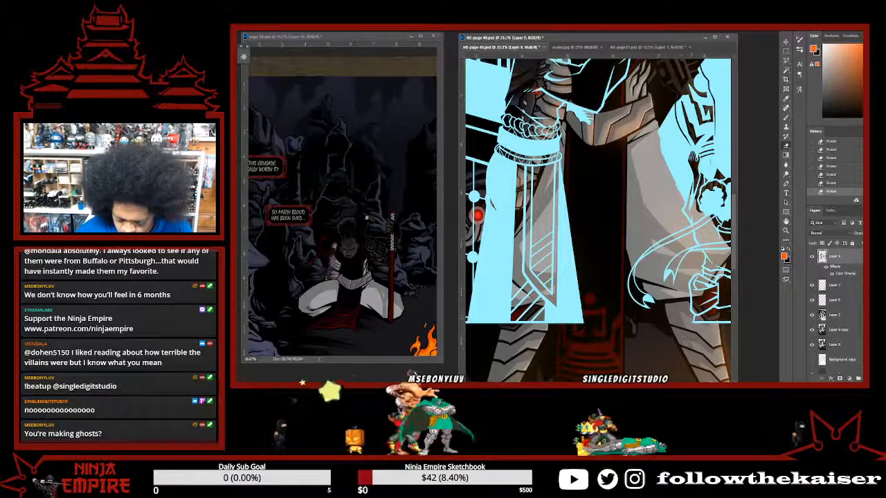
Undo the last eraser stroke and switch to the Brush tool with black as the foreground colour.
key("ctrl+z")
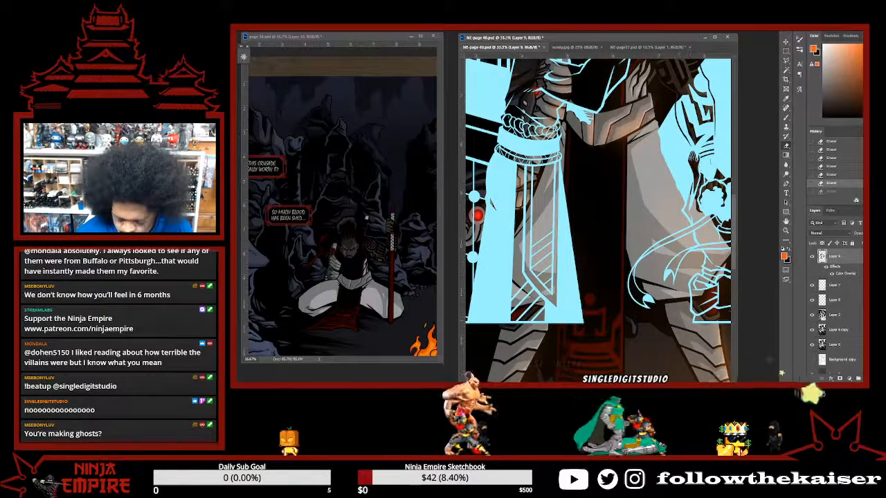
left_click_drag(706, 342, 632, 266)
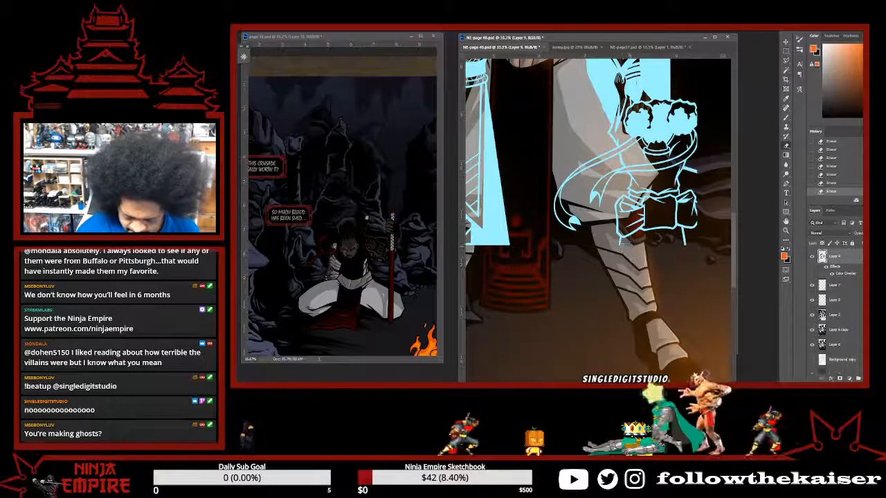
key("b")
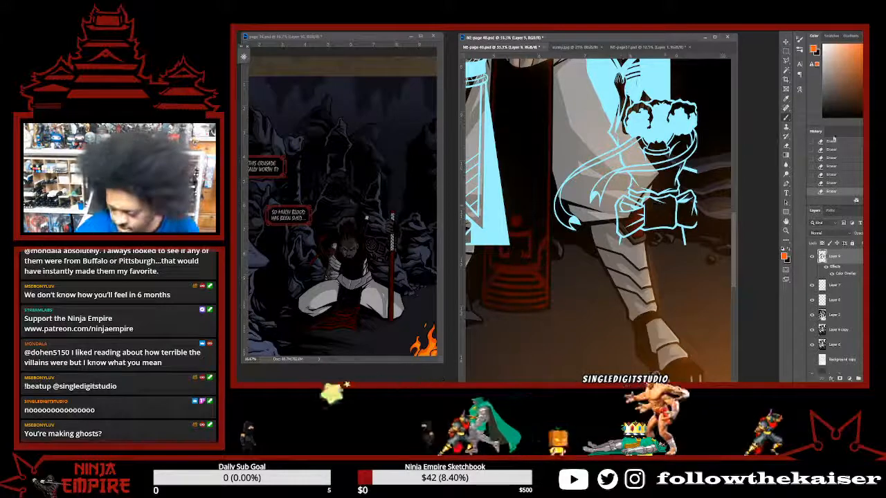
left_click(823, 116)
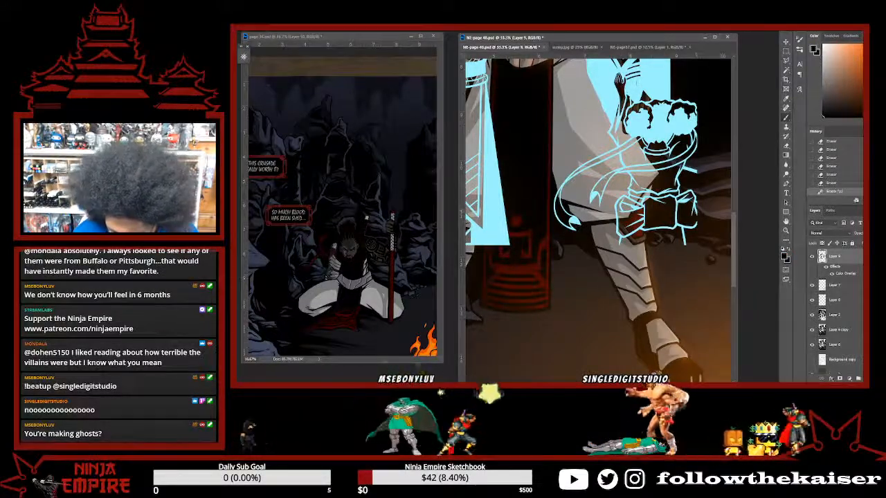
left_click(278, 28)
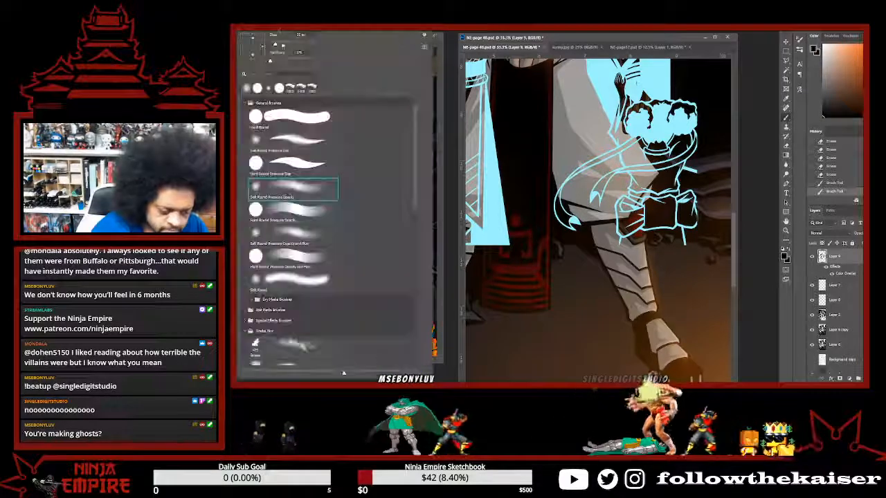
key("Escape")
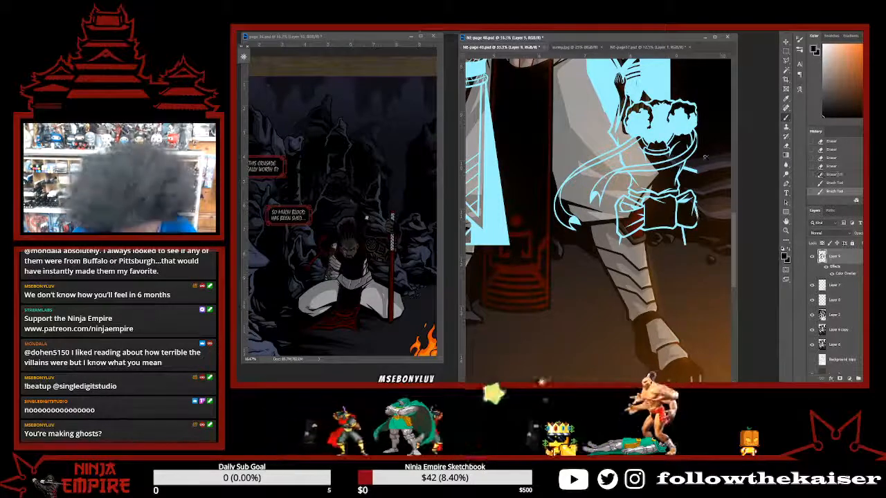
Undo the trial brush strokes, redraw the outer edge of the child's waist bow, and trim it with the eraser.
scroll(697, 219, "up", 2)
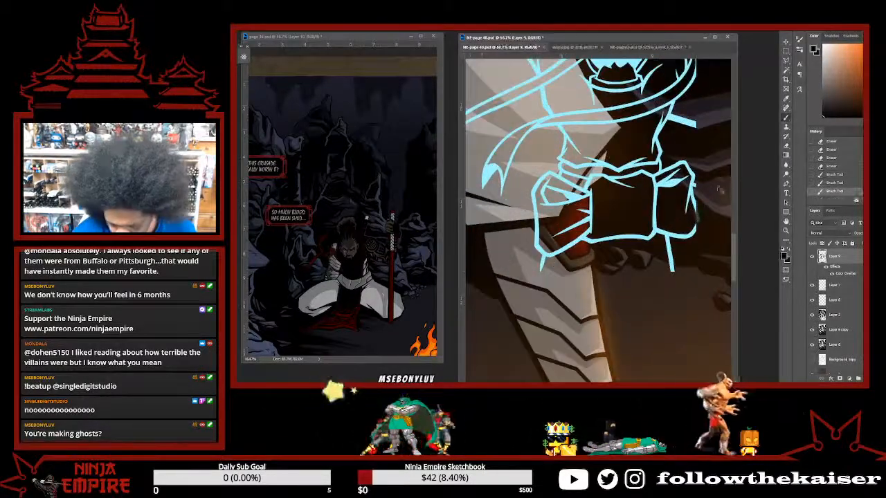
key("ctrl+z")
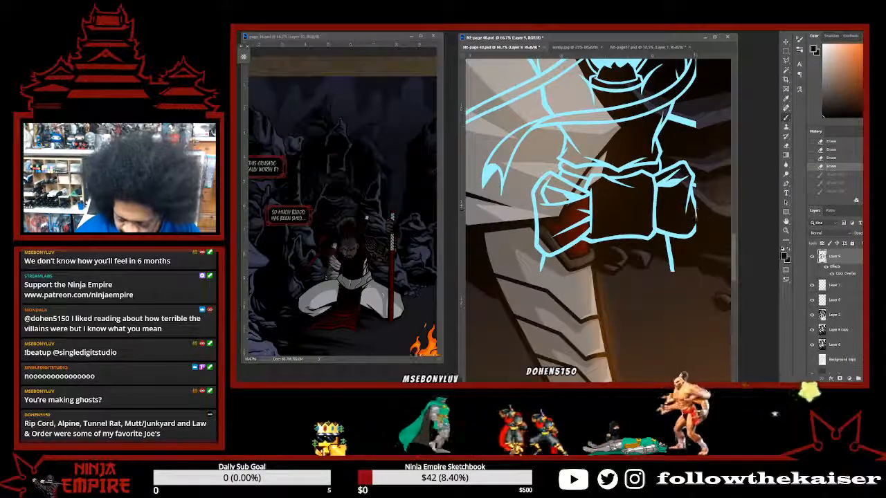
left_click_drag(694, 196, 695, 226)
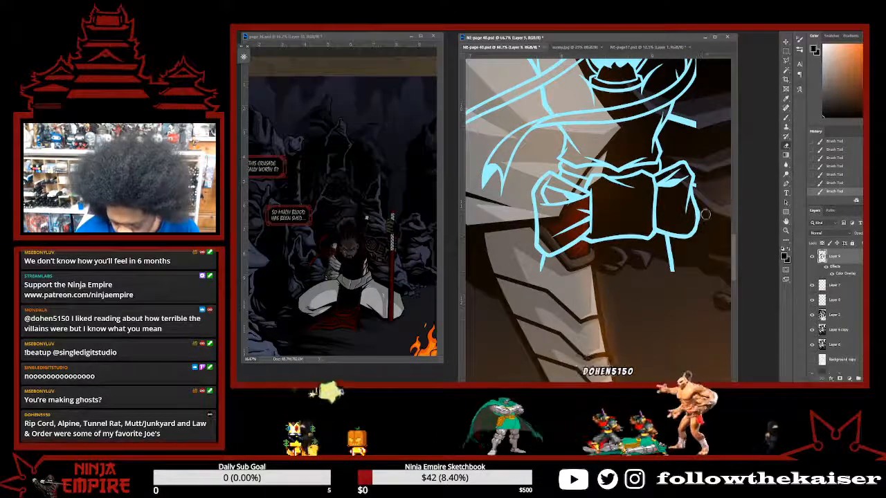
key("e")
left_click_drag(706, 208, 704, 215)
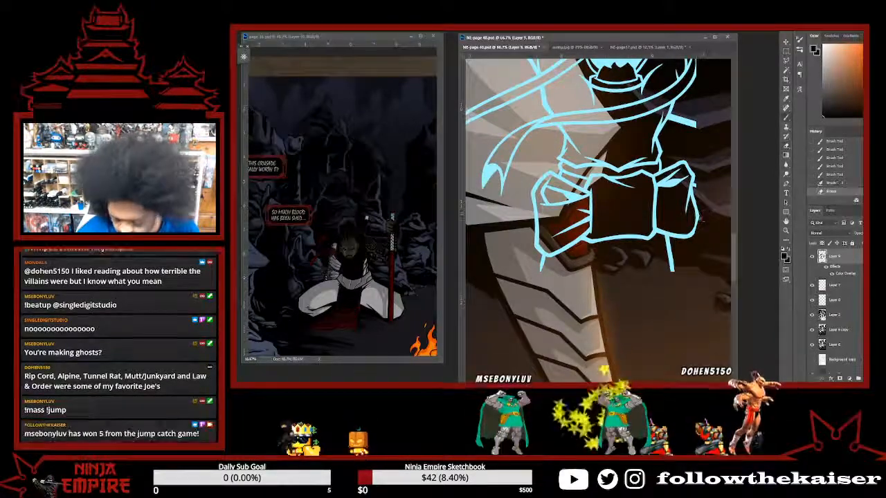
left_click_drag(695, 196, 702, 225)
Erase the stray horizontal stub beside the child's waist and touch up the waist outline there.
key("e")
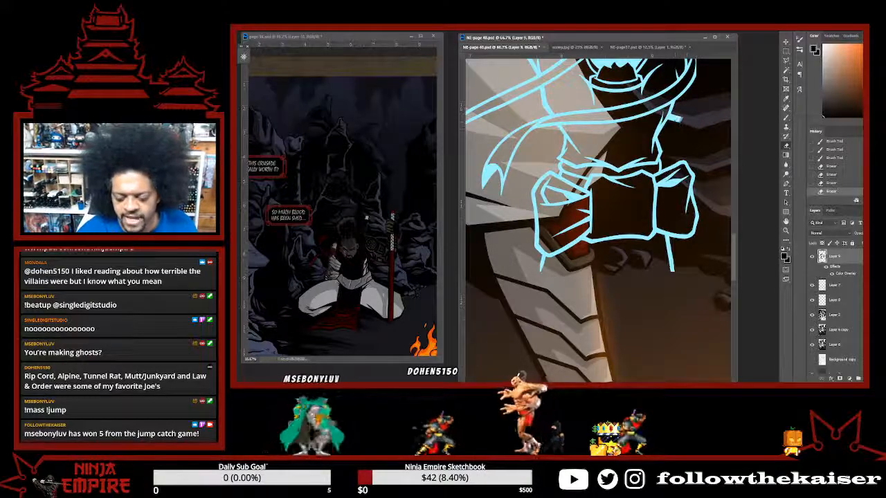
left_click(673, 112)
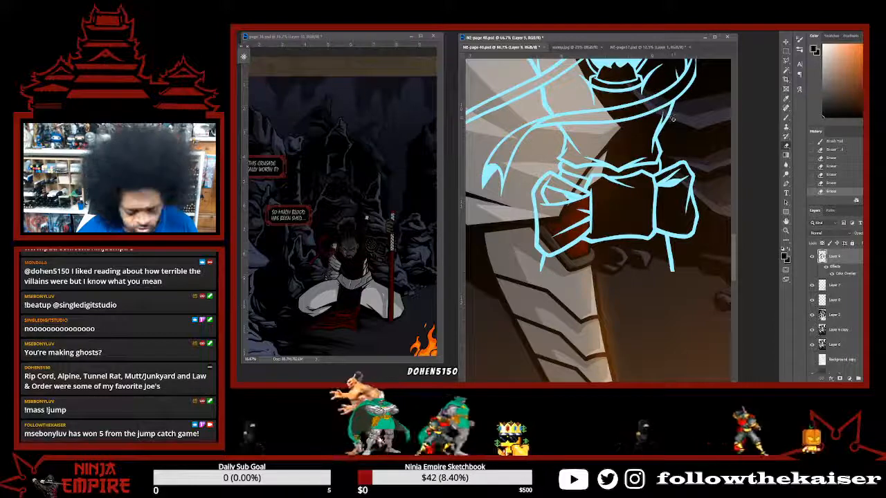
left_click_drag(671, 108, 665, 126)
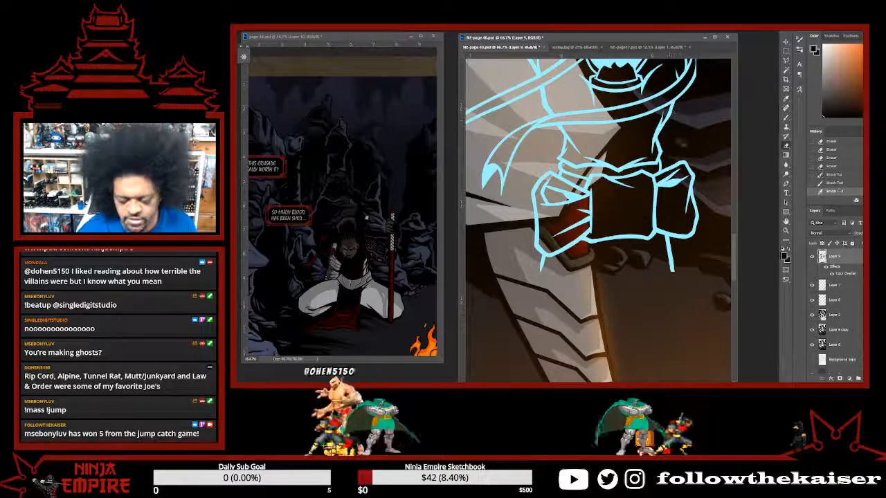
Undo the last erasure at the child's shoulder and redraw the outer curve of the sash loop below the hair.
left_click_drag(684, 188, 653, 296)
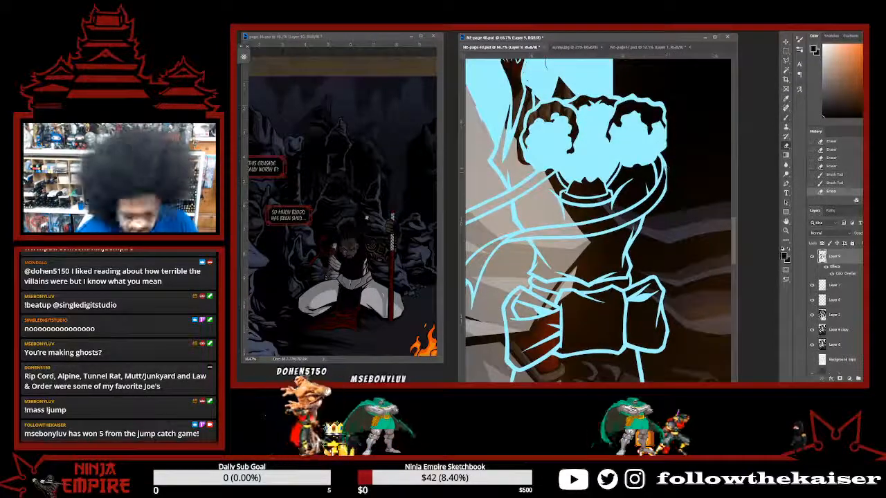
key("b")
key("ctrl+z")
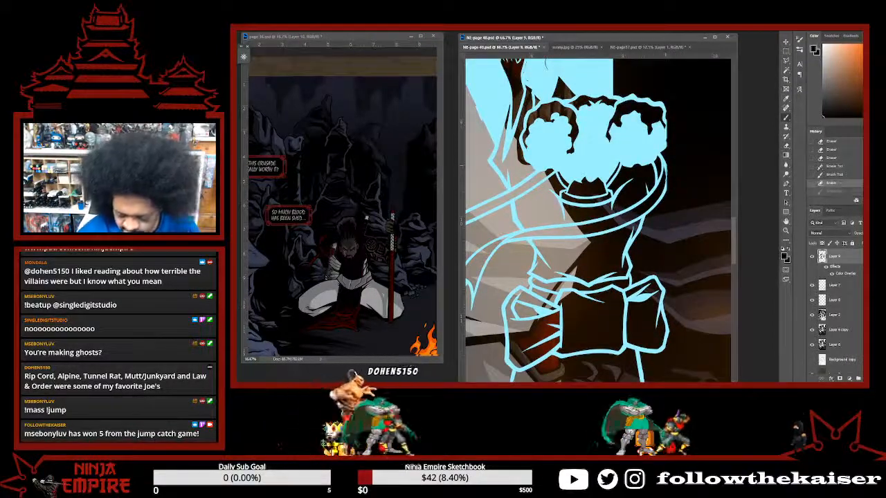
left_click_drag(663, 159, 667, 184)
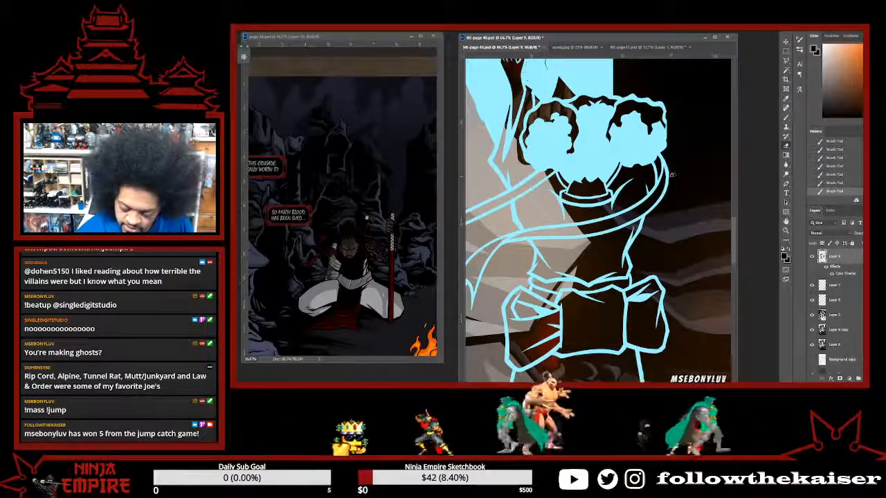
Erase the cyan background fill above the child's raised hand and along the warrior's thigh.
scroll(635, 314, "up", 2)
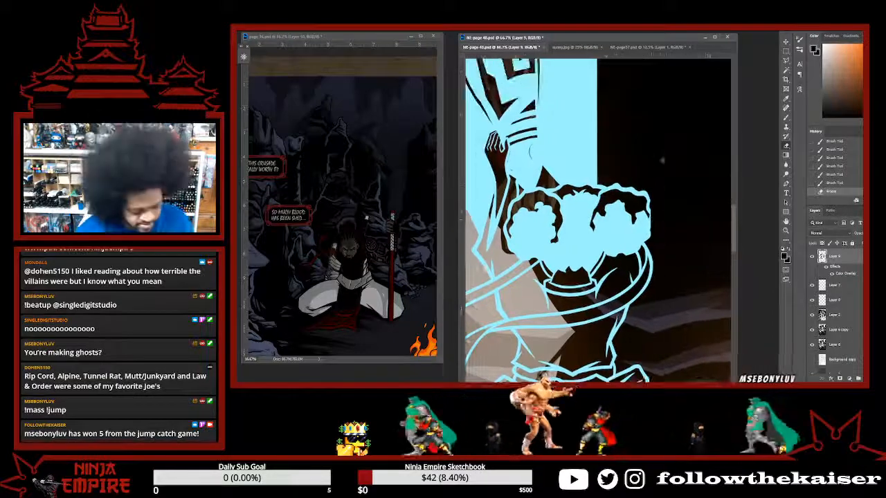
mouse_move(651, 209)
left_mouse_down()
mouse_move(649, 236)
mouse_move(708, 246)
left_mouse_up()
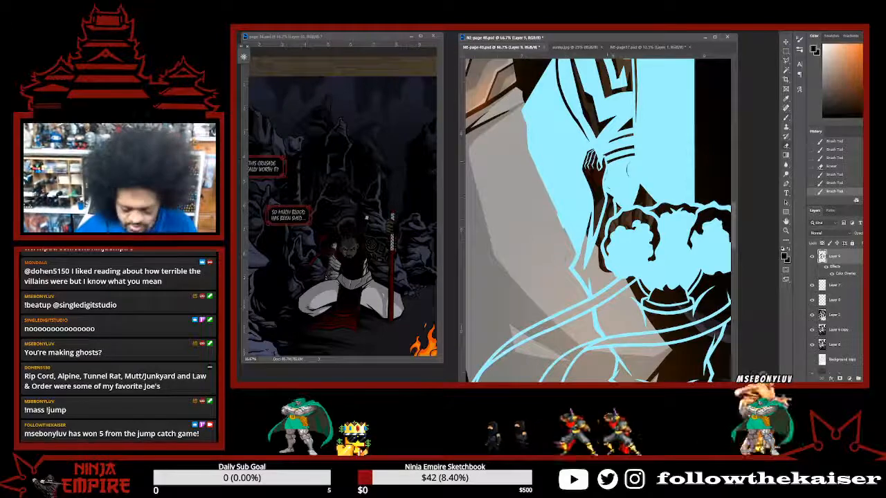
mouse_move(577, 205)
left_mouse_down()
mouse_move(571, 246)
mouse_move(561, 72)
left_mouse_up()
left_click_drag(578, 156, 641, 104)
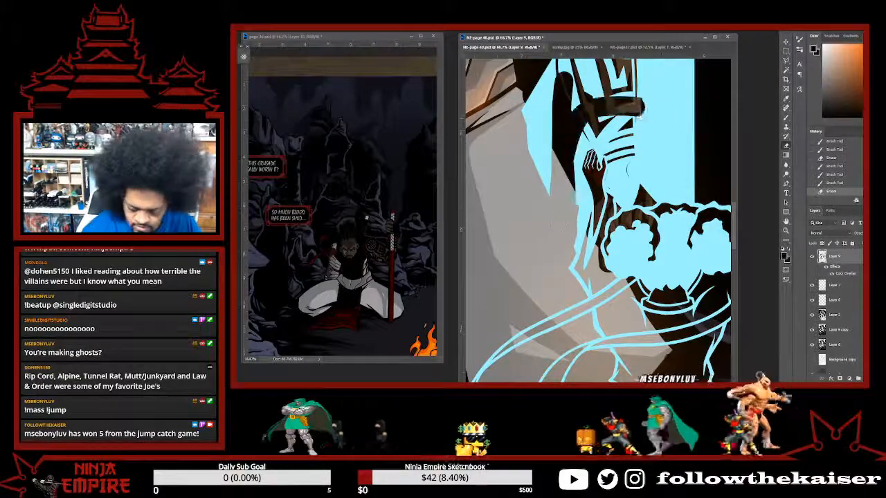
left_click_drag(601, 129, 693, 98)
left_click_drag(551, 145, 544, 194)
left_click_drag(558, 69, 527, 157)
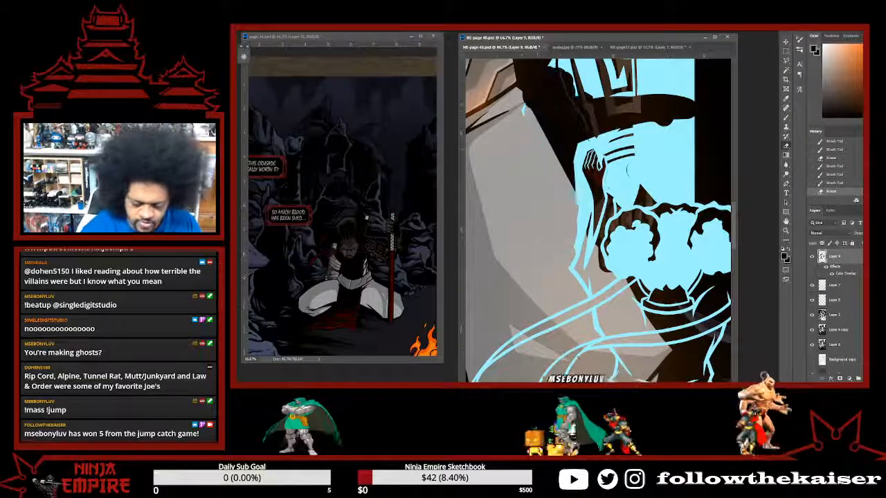
Erase the cyan fill between the child's raised hand and hair, keeping the arm and hair outlines.
left_click_drag(629, 170, 599, 253)
mouse_move(603, 210)
left_mouse_down()
mouse_move(608, 253)
mouse_move(593, 255)
mouse_move(605, 265)
left_mouse_up()
mouse_move(638, 185)
left_mouse_down()
mouse_move(655, 202)
mouse_move(618, 240)
mouse_move(628, 208)
mouse_move(576, 85)
mouse_move(574, 210)
left_mouse_up()
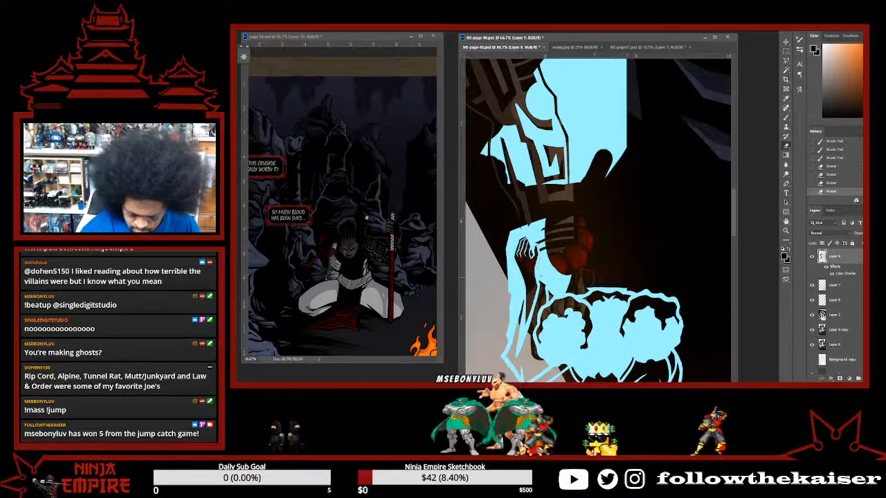
left_click(553, 272)
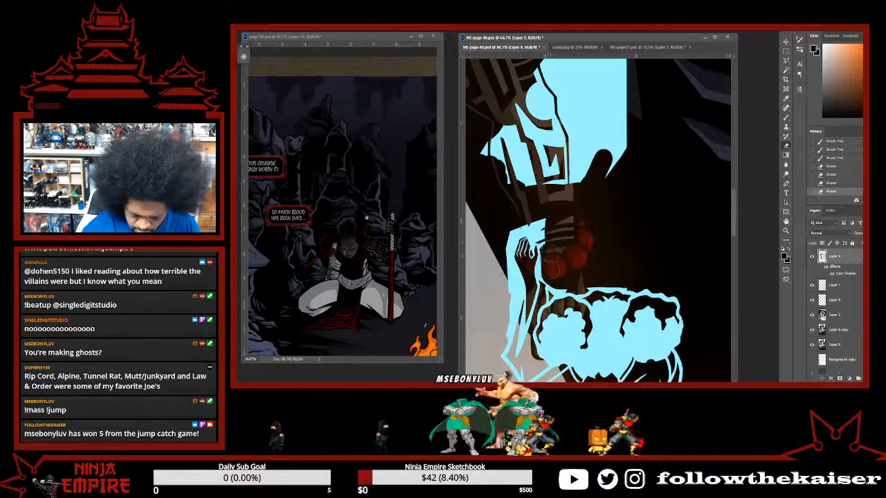
Erase the rest of the cyan background block above the child, including the last fragments over the dark rocks.
left_click_drag(556, 141, 654, 144)
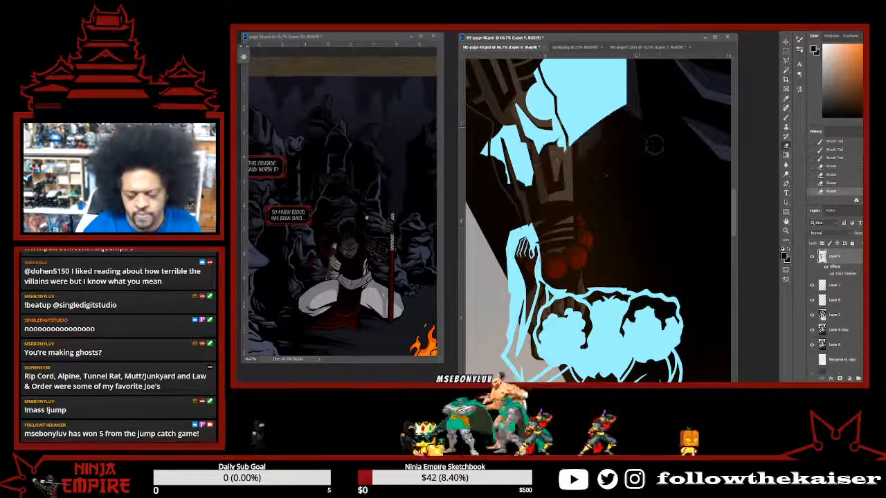
mouse_move(584, 168)
left_mouse_down()
mouse_move(589, 247)
mouse_move(623, 170)
mouse_move(561, 149)
mouse_move(626, 93)
mouse_move(505, 279)
left_mouse_up()
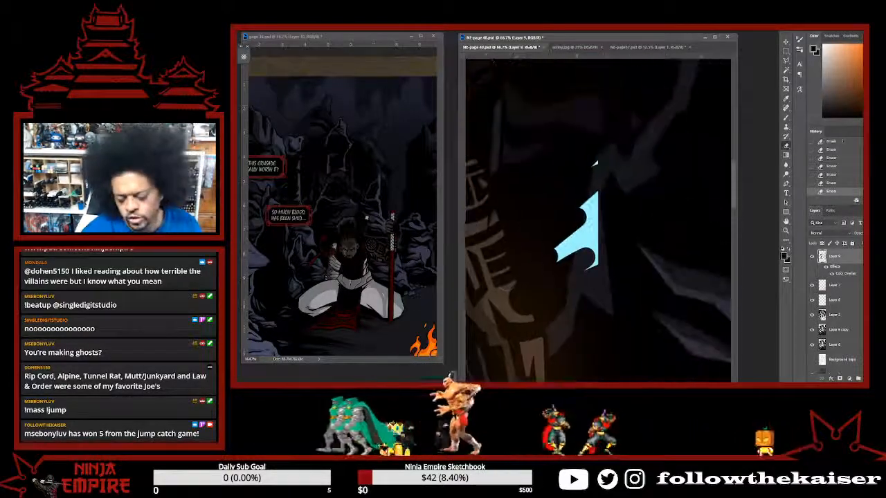
mouse_move(559, 251)
left_mouse_down()
mouse_move(587, 201)
mouse_move(594, 255)
mouse_move(588, 209)
left_mouse_up()
left_click_drag(587, 239, 614, 85)
left_click(636, 241, "alt")
left_click(639, 234, "alt")
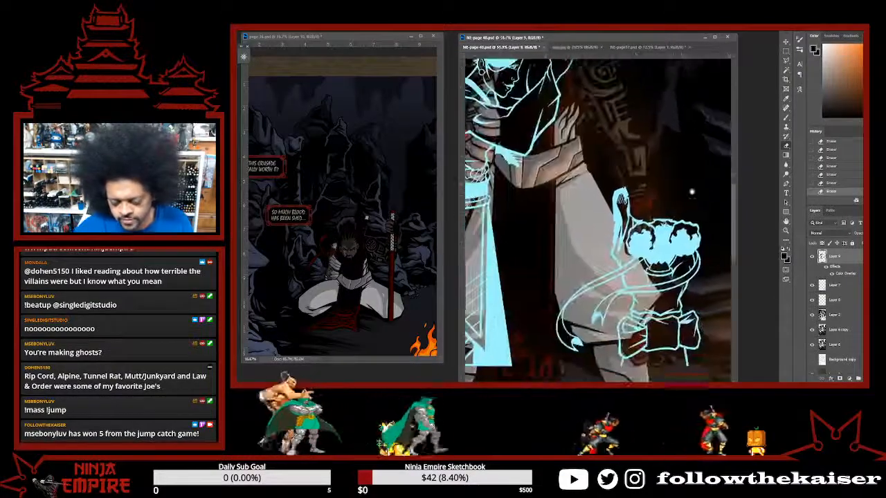
left_click(639, 234, "alt")
left_click(639, 234, "alt")
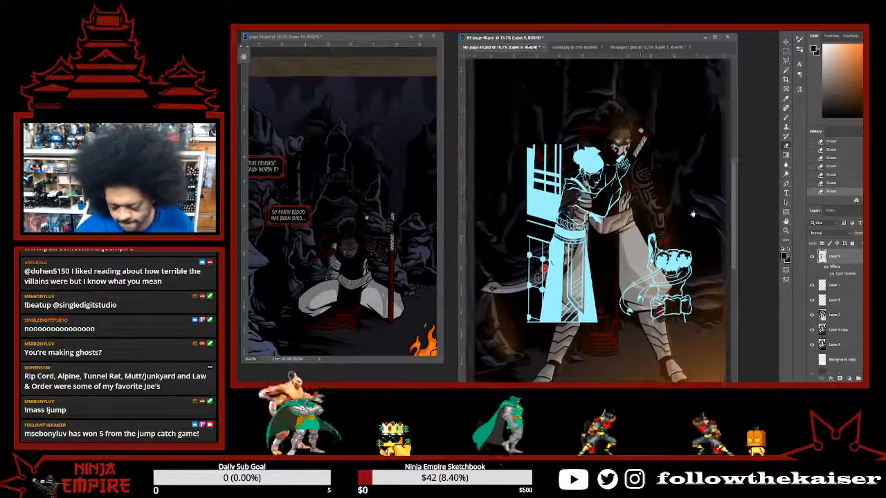
Erase the cyan window lattice and wall fill behind the woman's head and back.
left_click_drag(658, 224, 679, 206)
left_click(615, 209, "ctrl")
left_click(569, 174, "ctrl")
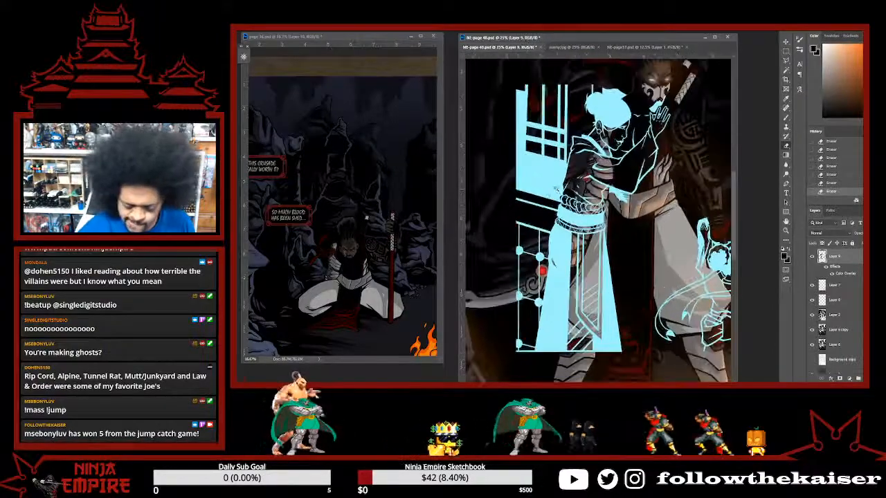
left_click_drag(582, 116, 586, 200)
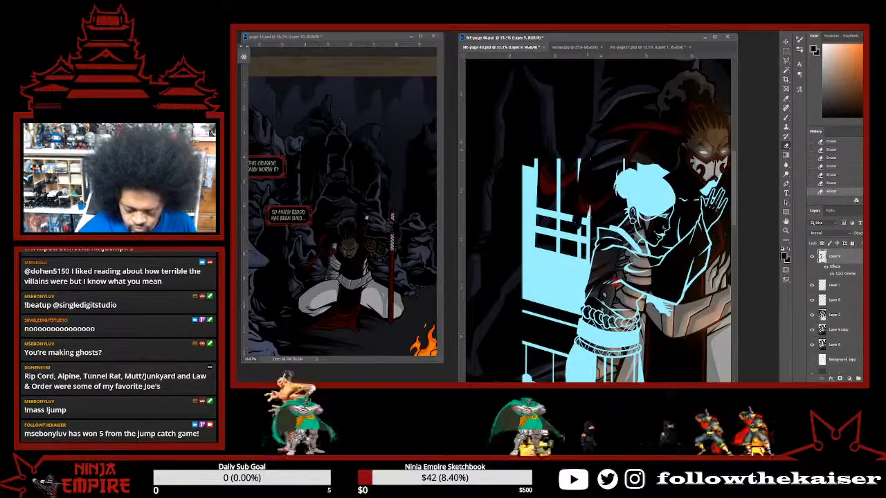
mouse_move(596, 175)
left_mouse_down()
mouse_move(551, 153)
mouse_move(555, 144)
mouse_move(511, 263)
left_mouse_up()
mouse_move(545, 296)
left_mouse_down()
mouse_move(576, 221)
mouse_move(570, 272)
mouse_move(576, 251)
mouse_move(576, 260)
mouse_move(561, 284)
mouse_move(598, 121)
left_mouse_up()
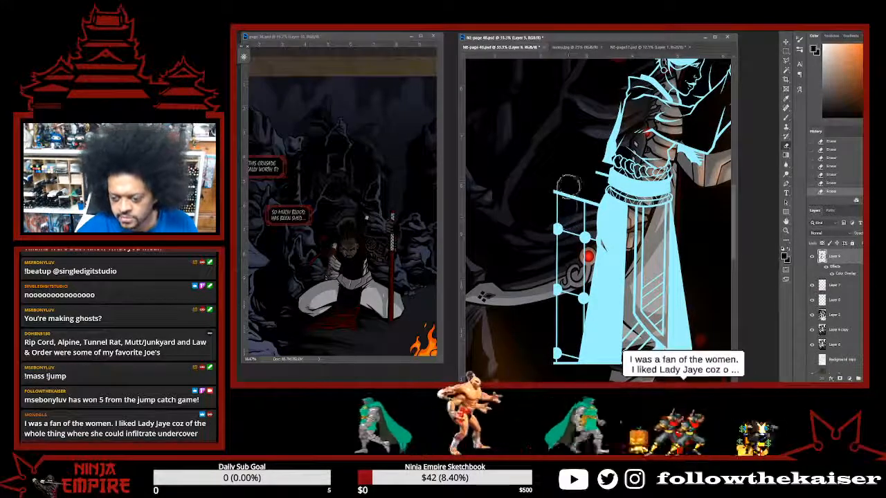
Erase the railing posts and round knobs beside the woman's long dress.
left_click_drag(555, 188, 558, 363)
left_click_drag(576, 190, 575, 274)
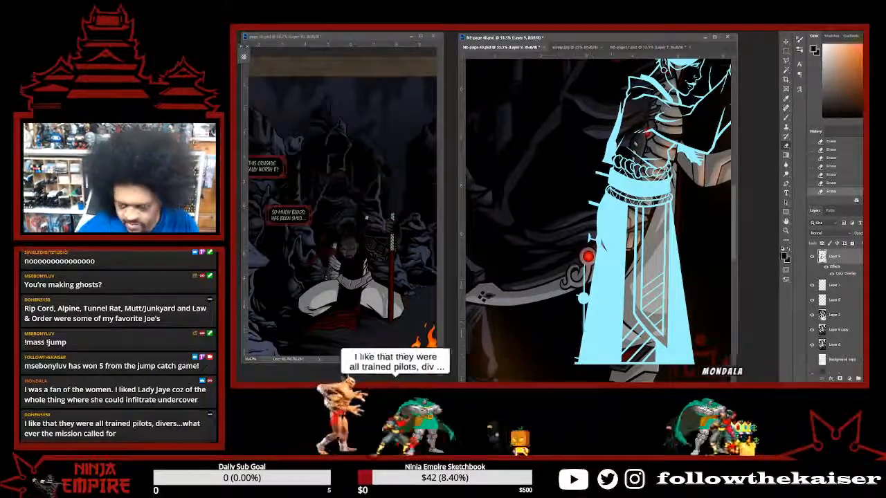
left_click_drag(572, 354, 590, 241)
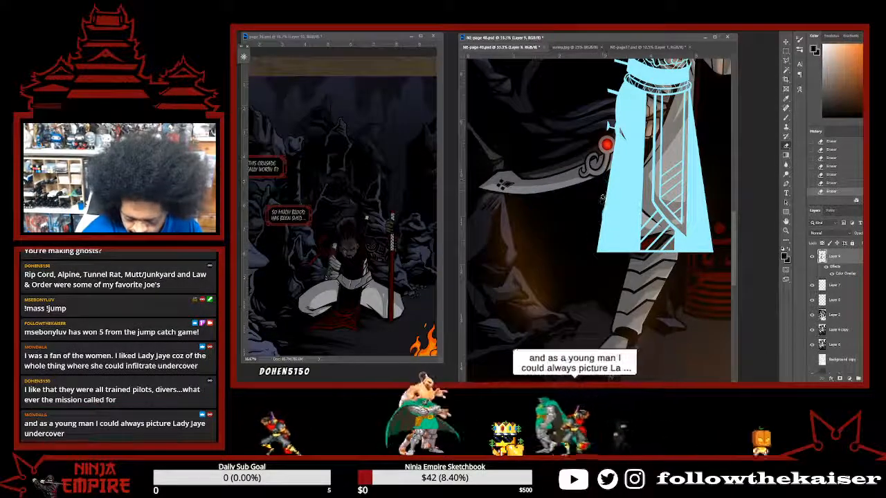
Erase the leftover railing stubs beside the woman's belt and hip, undoing one eraser stroke along the way.
left_click_drag(595, 204, 554, 339)
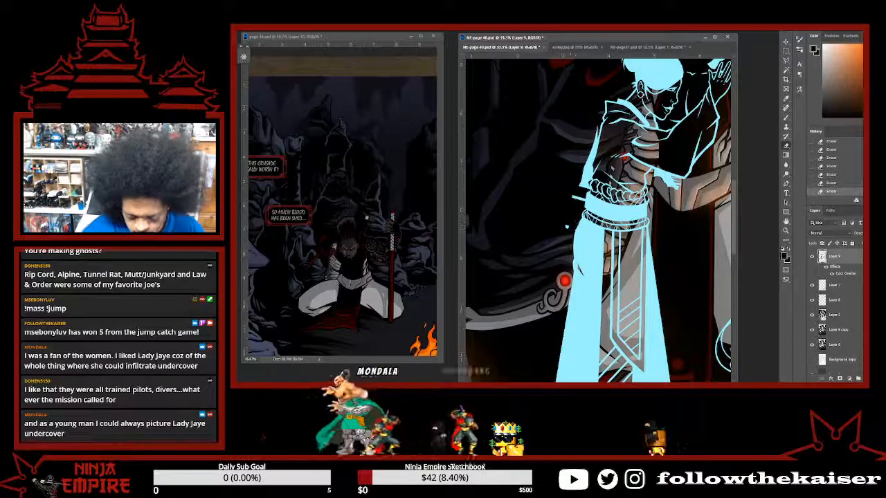
key("ctrl+z")
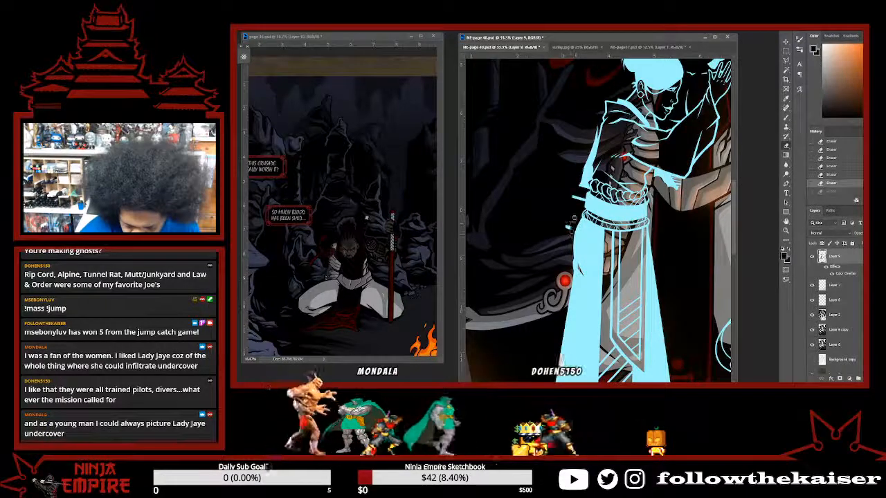
left_click_drag(572, 194, 577, 195)
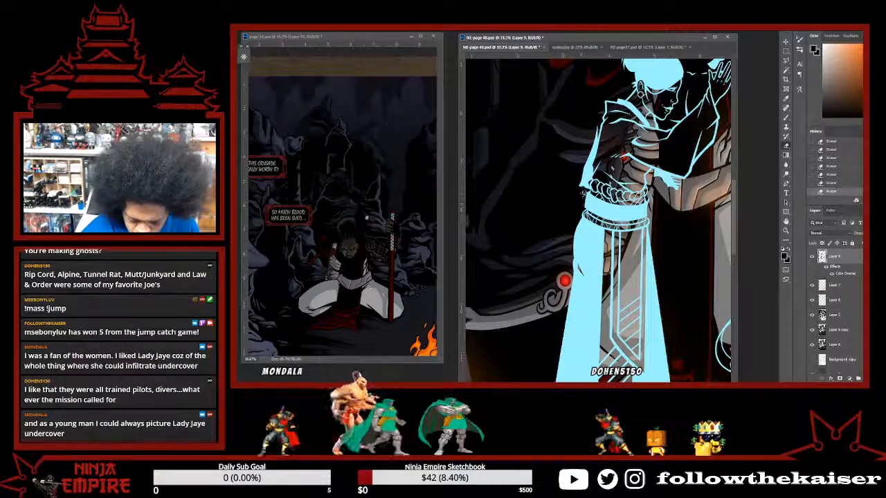
left_click_drag(589, 168, 582, 214)
key("ctrl+plus")
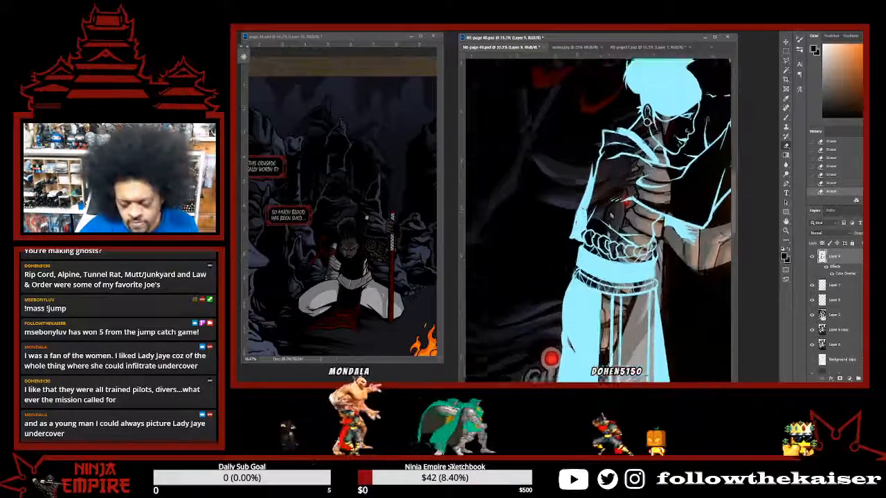
Erase the excess cyan outside the woman's rear sleeve and touch up the edge of her belt with the Brush.
key("ctrl+plus")
key("ctrl+plus")
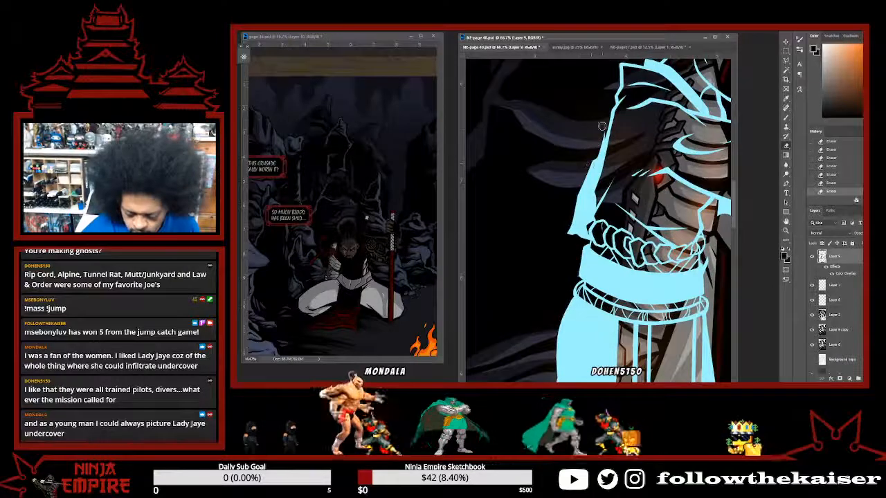
mouse_move(602, 126)
left_mouse_down()
mouse_move(545, 258)
mouse_move(599, 142)
mouse_move(561, 234)
mouse_move(586, 193)
mouse_move(570, 224)
left_mouse_up()
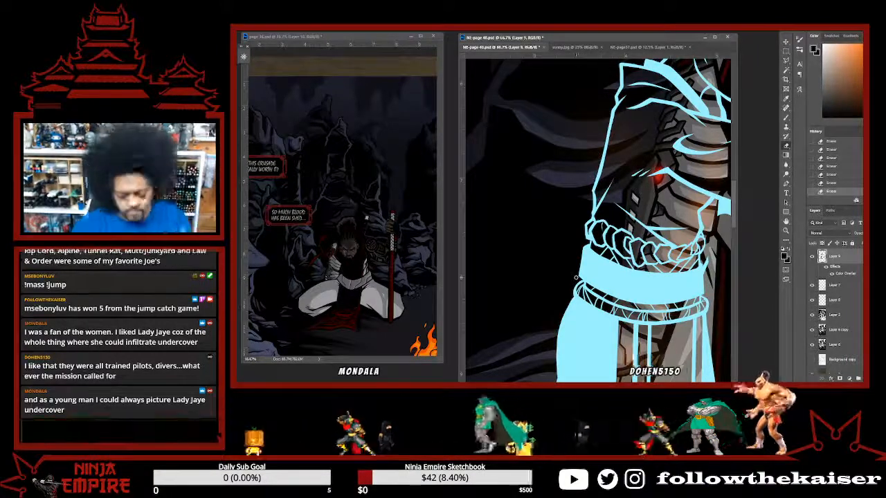
key("b")
left_click_drag(579, 280, 604, 289)
scroll(633, 275, "down", 3)
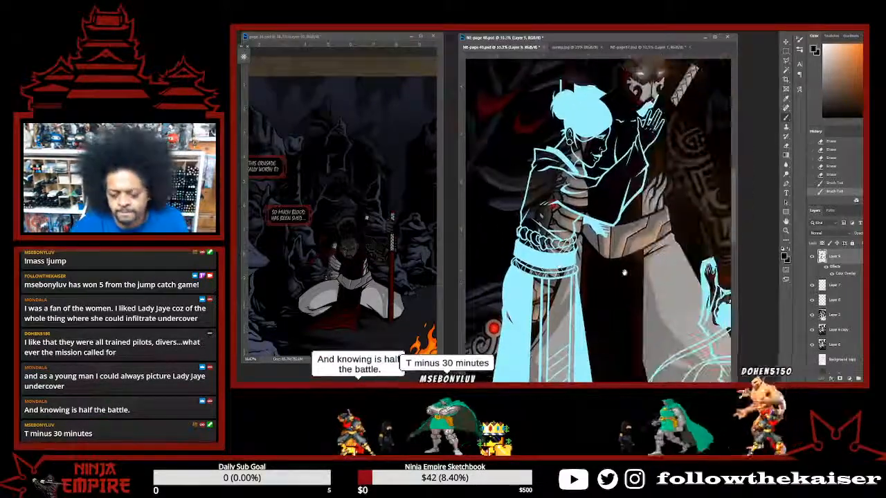
Erase the stray cyan specks between the woman's face and raised arm, undoing one stroke, and clean the sleeve's upper edge.
scroll(632, 275, "up", 2)
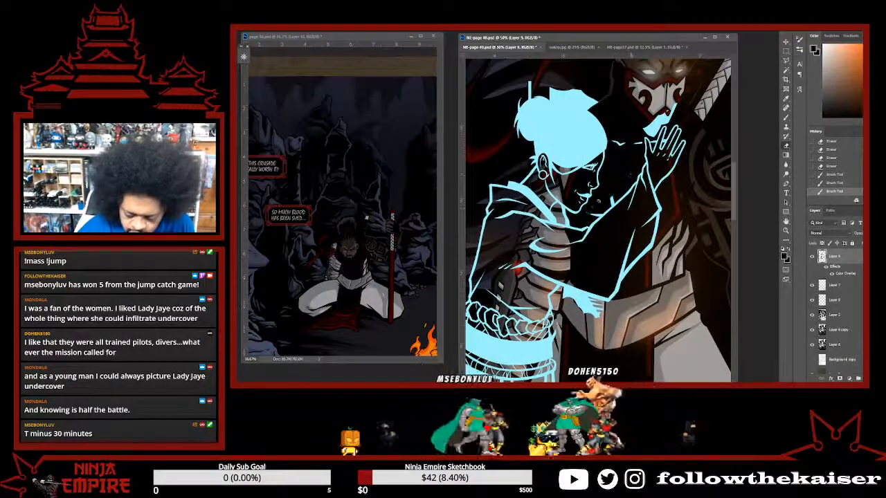
mouse_move(599, 207)
left_mouse_down()
mouse_move(595, 216)
mouse_move(610, 208)
left_mouse_up()
key("ctrl+z")
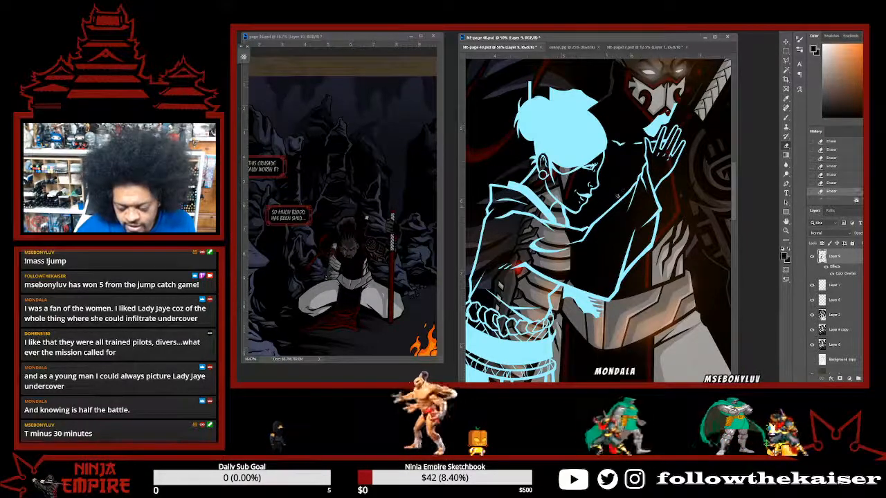
left_click_drag(618, 194, 593, 232)
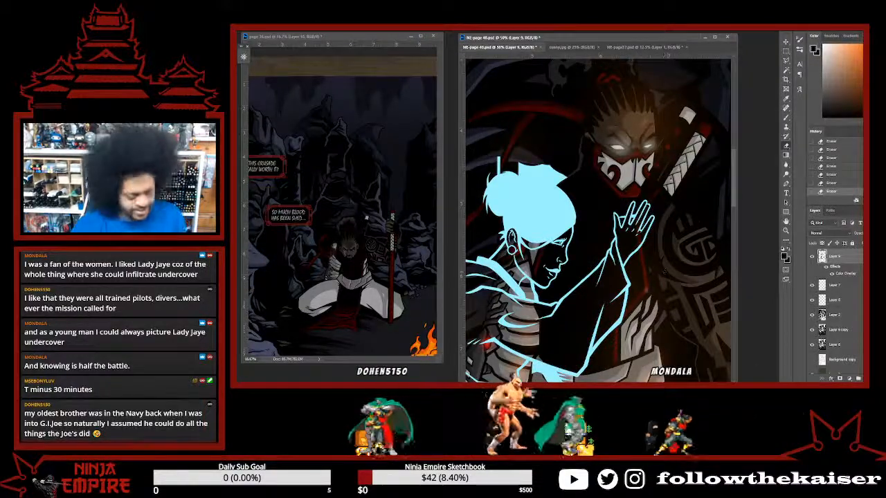
Erase the hairpin and jagged cyan edges from the woman's hair, rotating the canvas to follow its outline.
left_click_drag(635, 286, 612, 115)
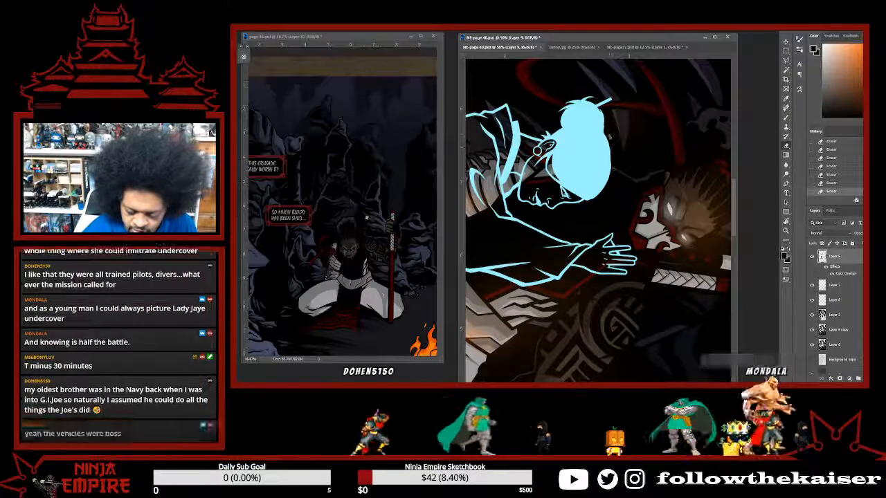
key("b")
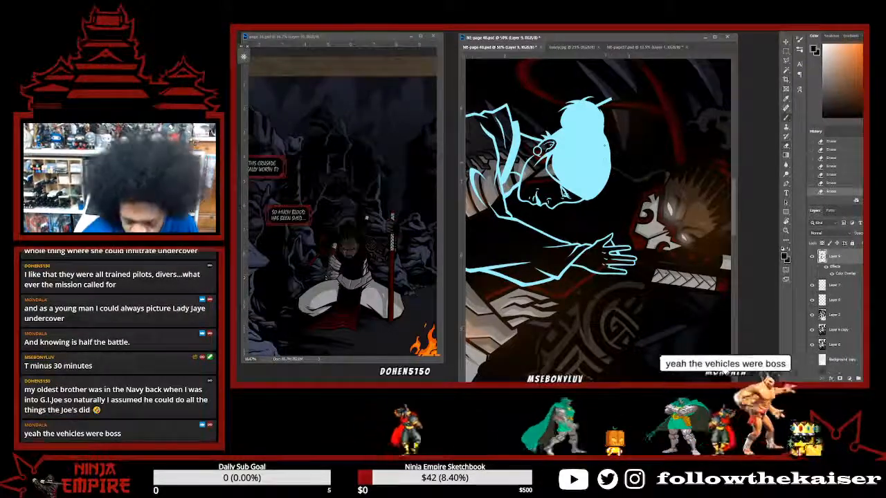
mouse_move(605, 136)
left_mouse_down()
mouse_move(608, 160)
mouse_move(656, 186)
left_mouse_up()
key("r")
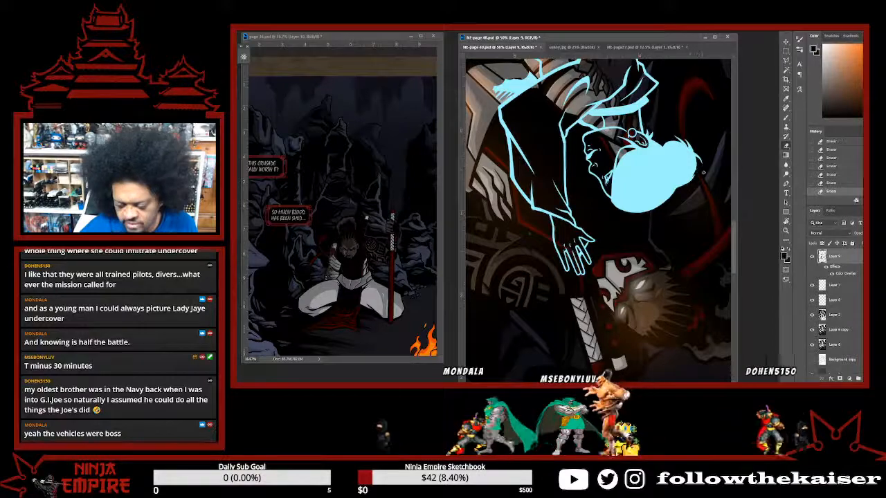
key("r")
left_click_drag(484, 257, 734, 340)
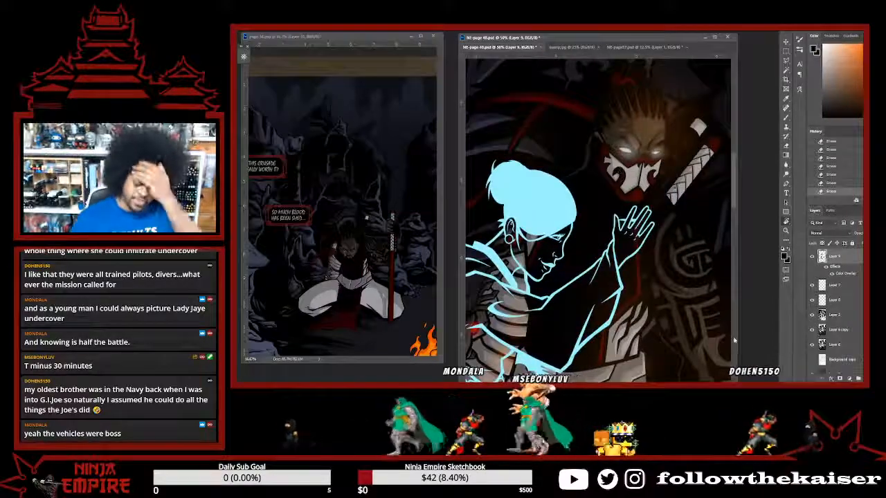
Erase the excess cyan between and around the fingers of the woman's raised hand.
scroll(641, 171, "up", 1)
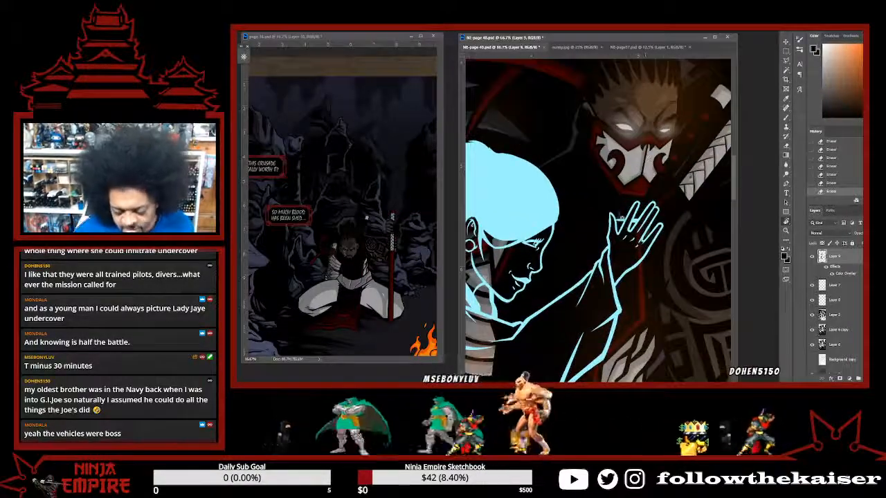
scroll(641, 171, "up", 4)
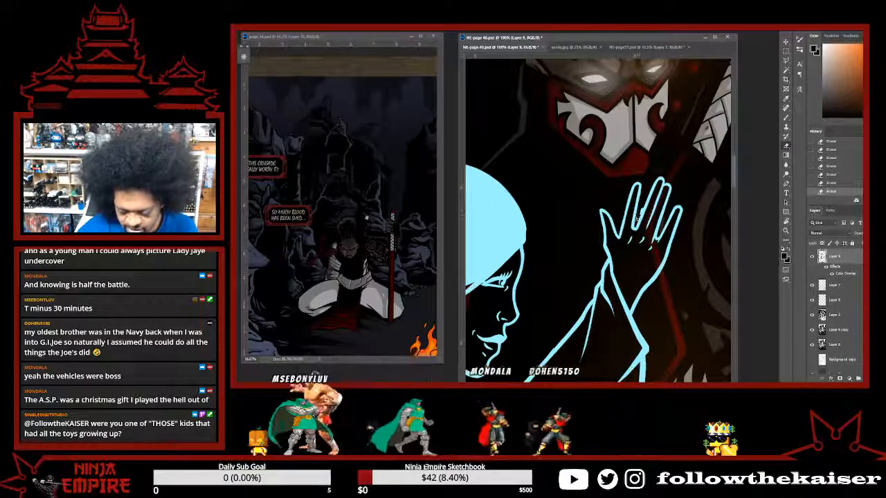
key("ctrl+minus")
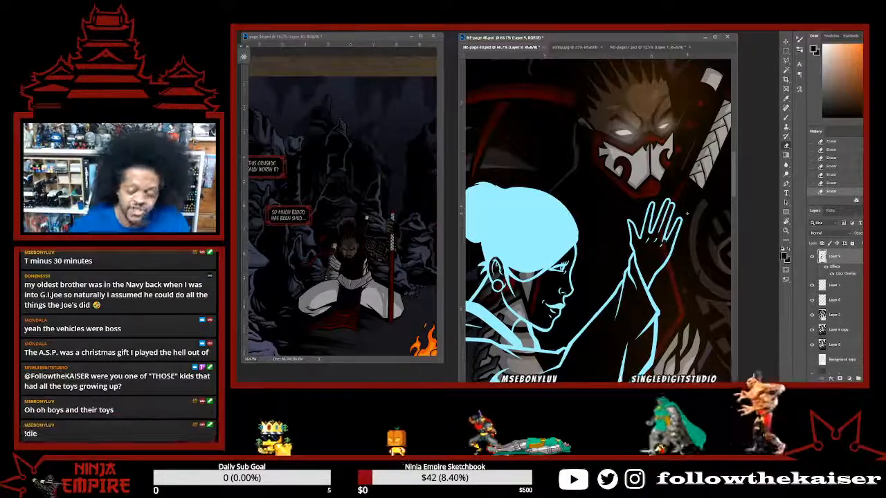
scroll(673, 262, "down", 2)
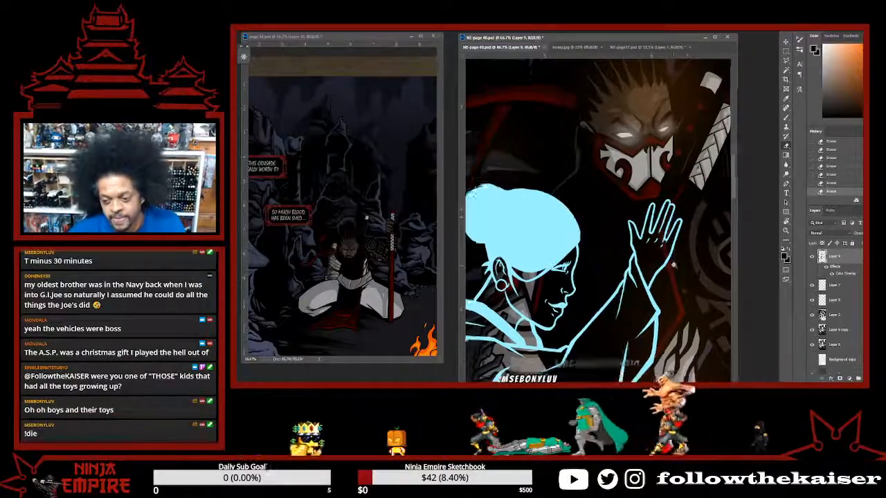
scroll(602, 290, "up", 3)
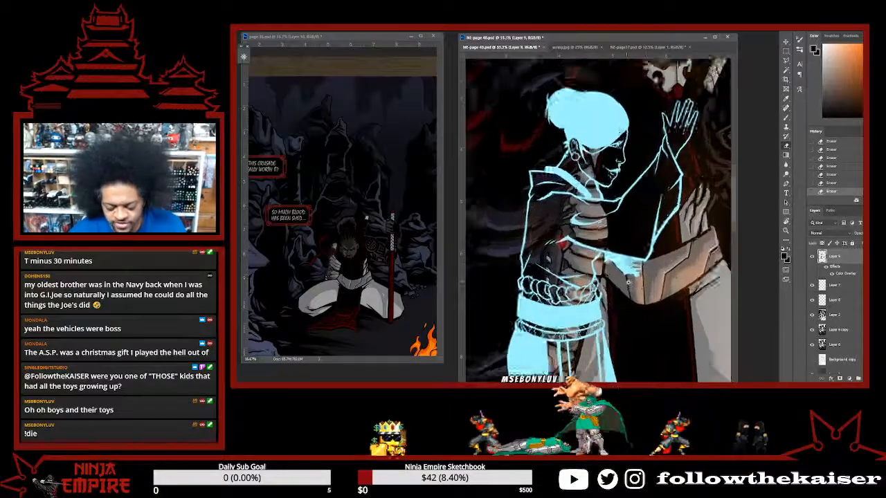
Clean the hatching off the woman's hanging sleeve below the elbow and repaint its lower outline with the Brush.
key("r")
left_click_drag(650, 208, 640, 252)
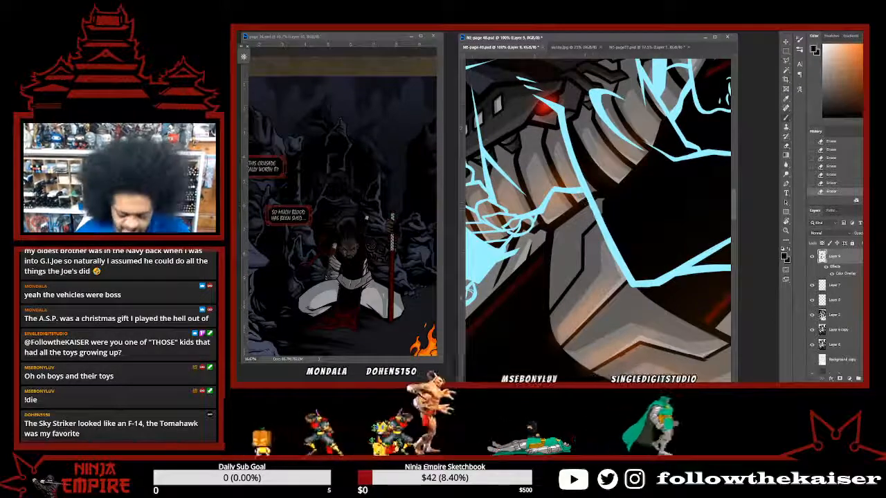
key("b")
mouse_move(596, 213)
left_mouse_down()
mouse_move(586, 189)
mouse_move(631, 282)
mouse_move(675, 276)
mouse_move(639, 138)
left_mouse_up()
key("r")
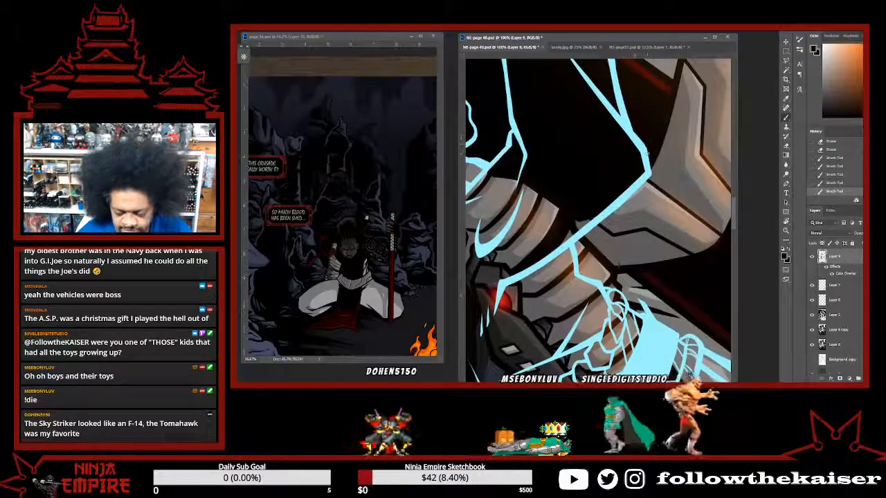
left_click_drag(647, 146, 643, 147)
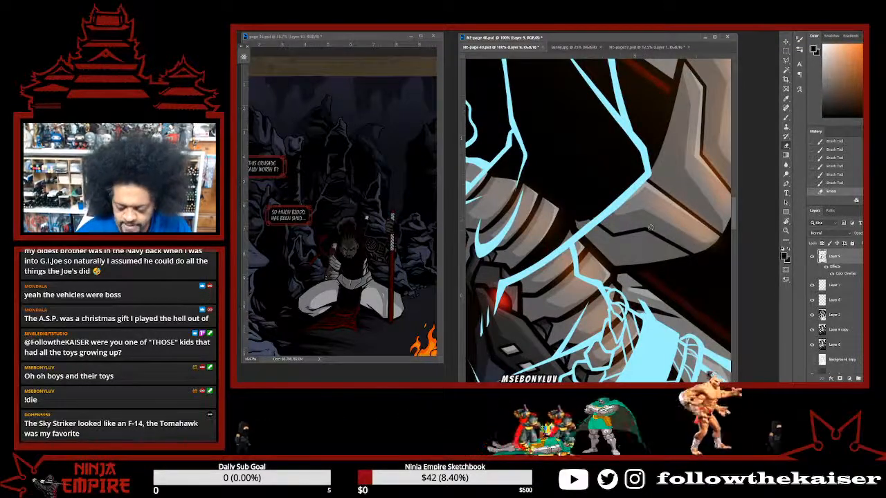
Trim the lower corner and outer edge of the woman's hanging sleeve outline with the Eraser.
key("r")
left_click_drag(617, 222, 644, 213)
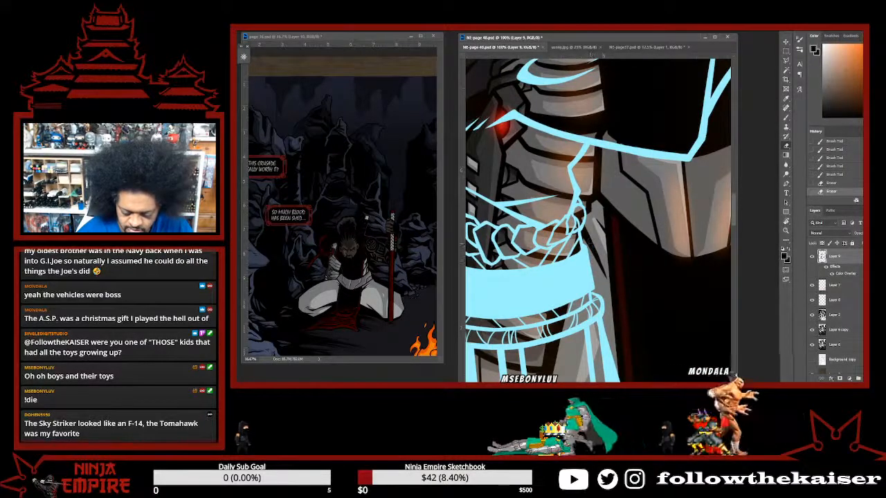
left_click_drag(593, 251, 593, 259)
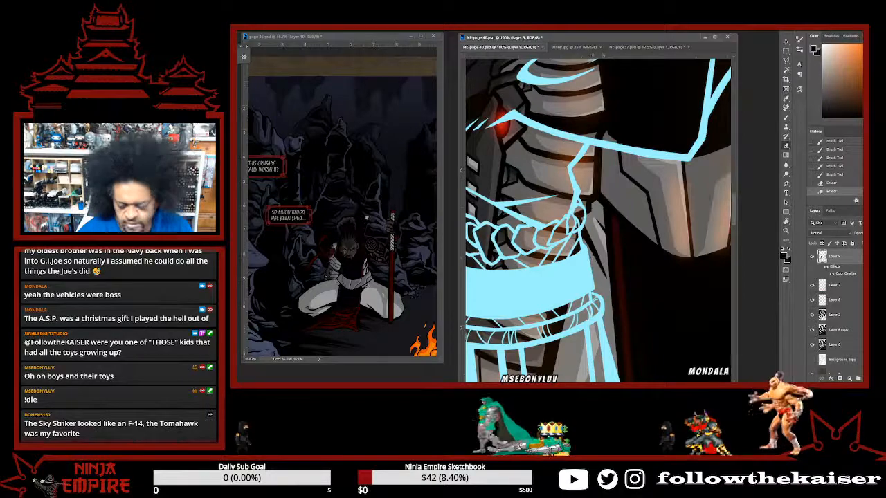
left_click_drag(696, 166, 593, 266)
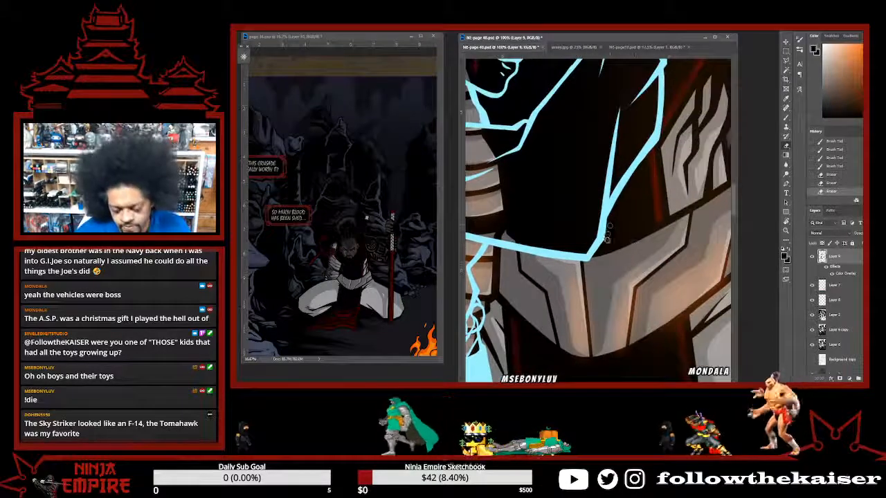
left_click_drag(609, 222, 605, 239)
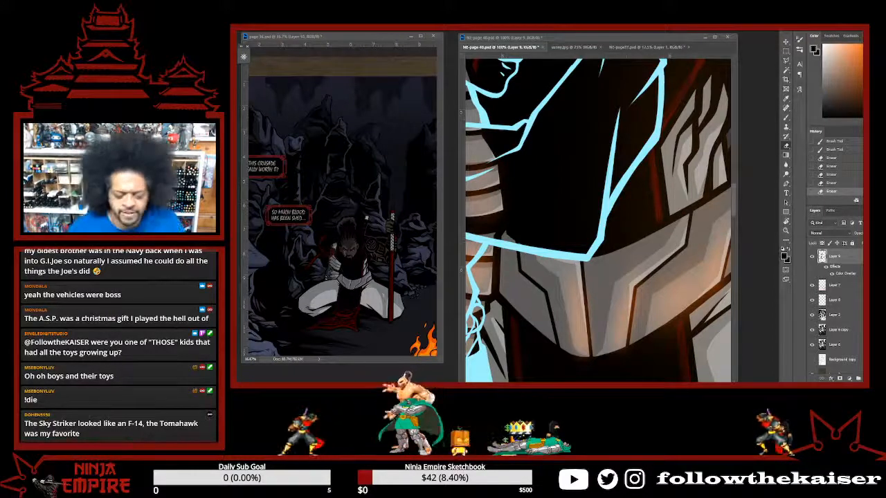
scroll(629, 298, "down", 1)
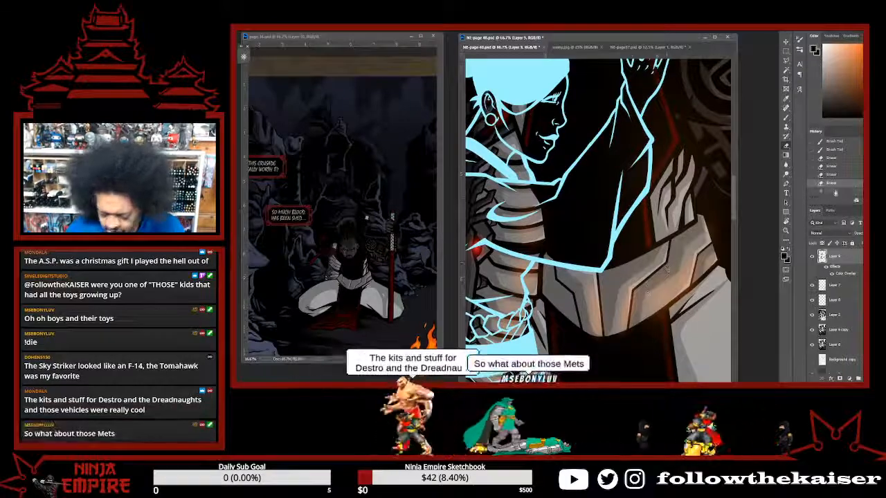
Erase the excess cyan along the outer side of the child's raised arm, from the elbow up to the wrist.
scroll(665, 277, "down", 3)
mouse_move(666, 296)
left_mouse_down()
mouse_move(651, 170)
mouse_move(609, 173)
left_mouse_up()
left_click_drag(708, 86, 631, 207)
scroll(631, 203, "up", 1)
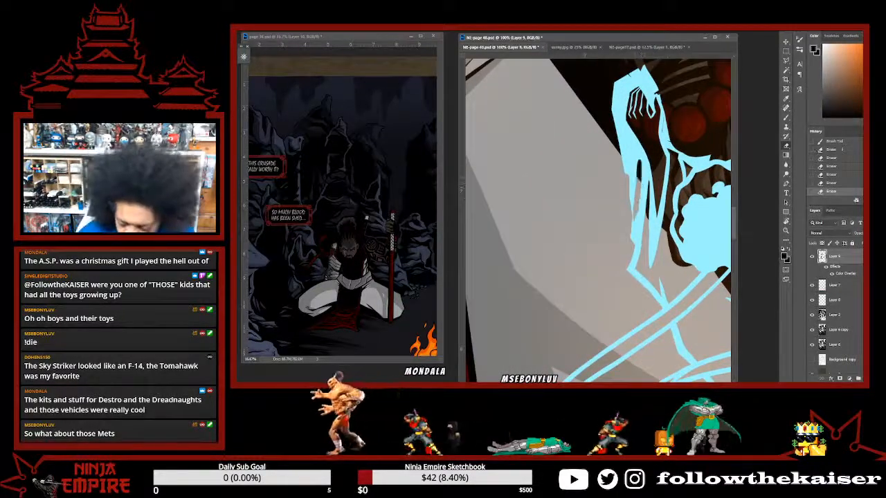
left_click_drag(640, 172, 635, 238)
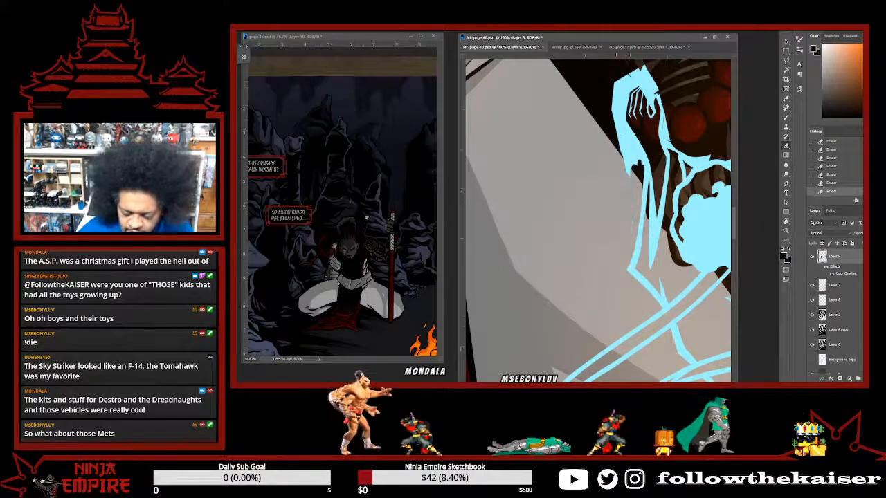
mouse_move(624, 133)
left_mouse_down()
mouse_move(631, 157)
mouse_move(622, 123)
mouse_move(625, 136)
left_mouse_up()
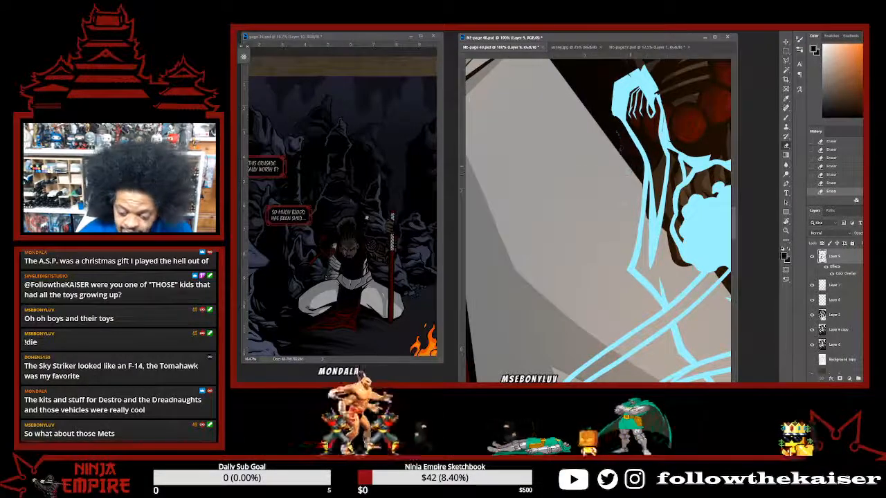
Erase the leftover cyan around the child's raised hand and between the arm and the hair.
scroll(619, 145, "up", 3)
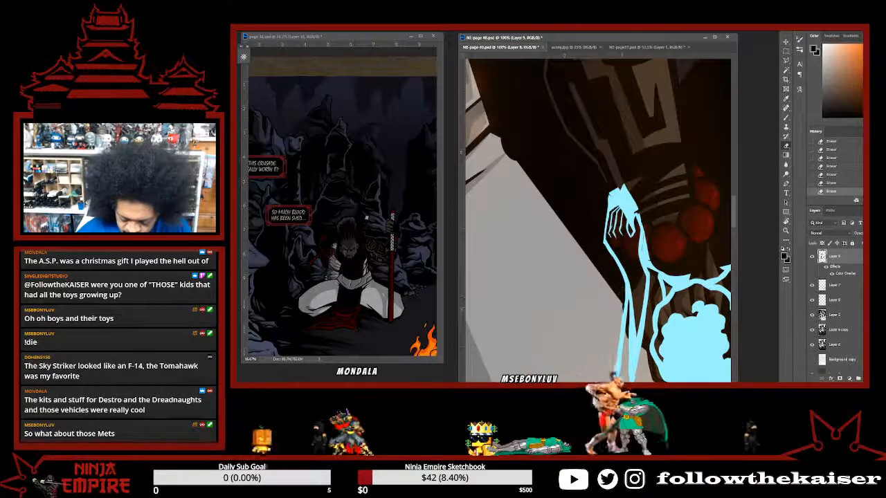
scroll(599, 222, "down", 2)
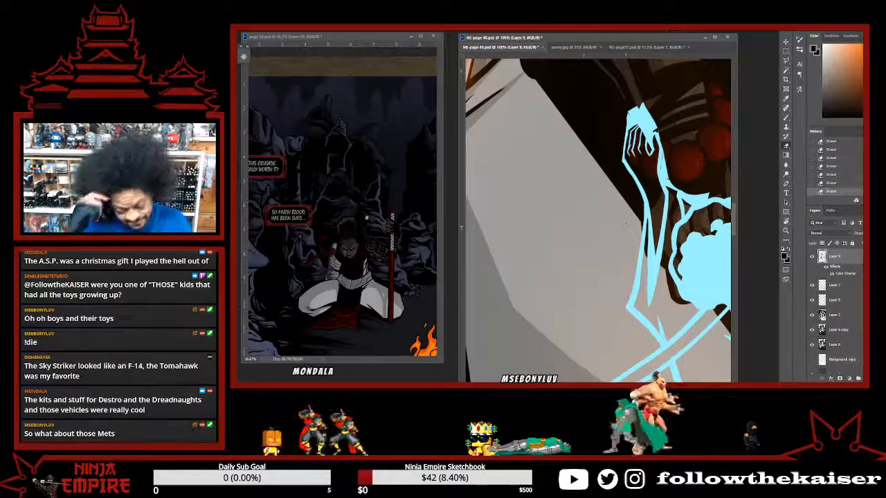
left_click_drag(625, 221, 600, 329)
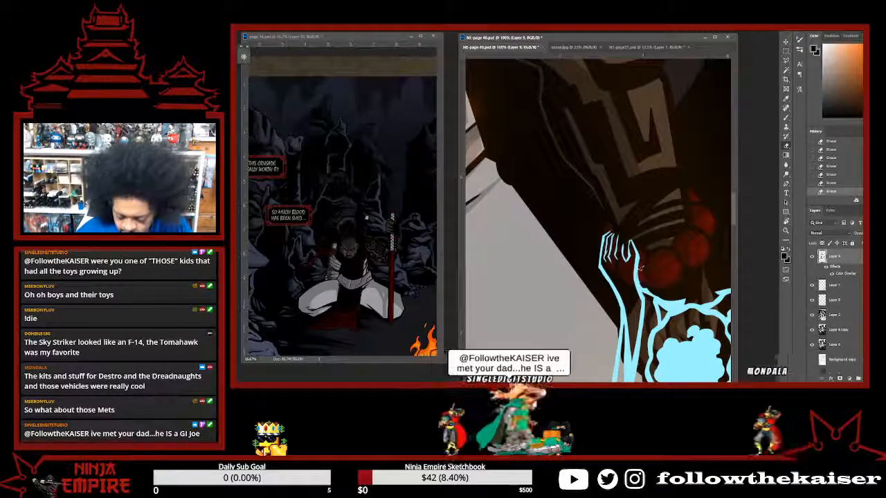
left_click_drag(640, 268, 599, 173)
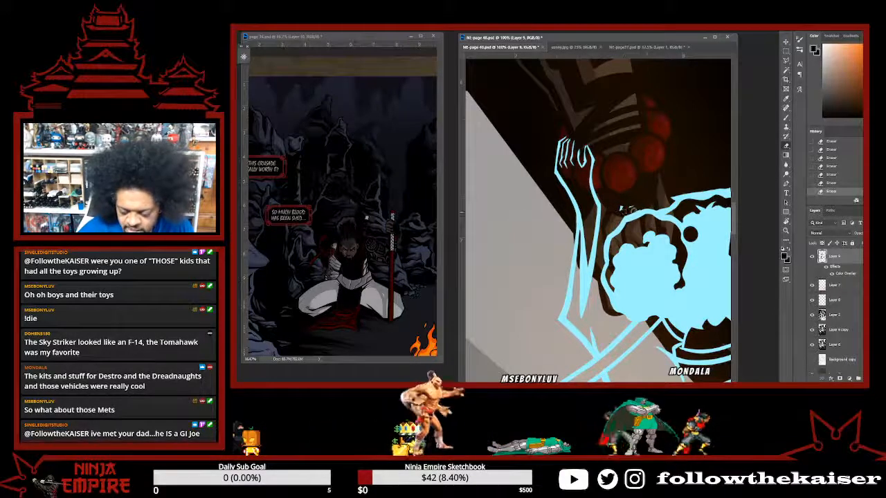
Erase the cyan residue along the top of the child's hair, undoing one stroke, and touch up the outline with the Brush.
left_click_drag(697, 211, 637, 220)
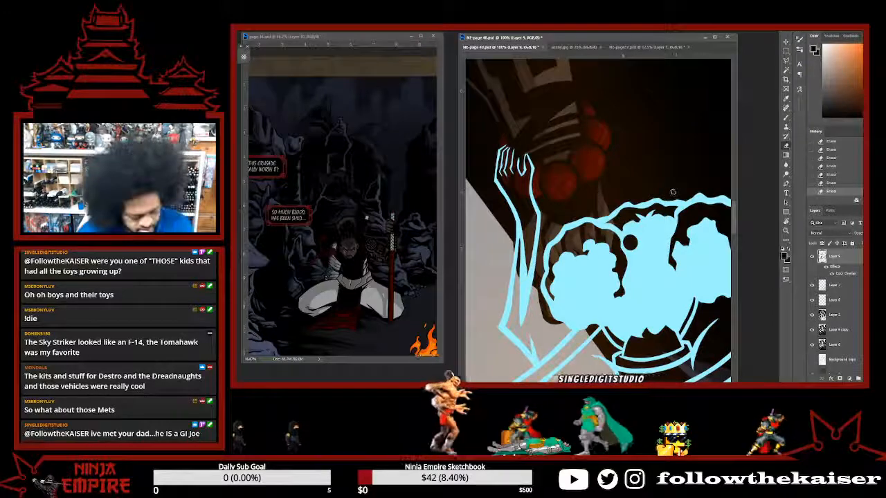
key("ctrl+z")
left_click_drag(638, 212, 572, 211)
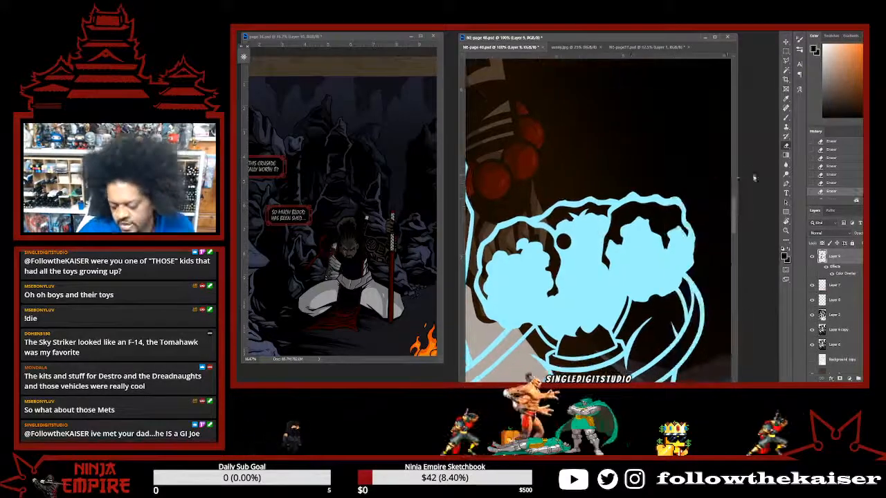
left_click(572, 211, "alt")
key("Return")
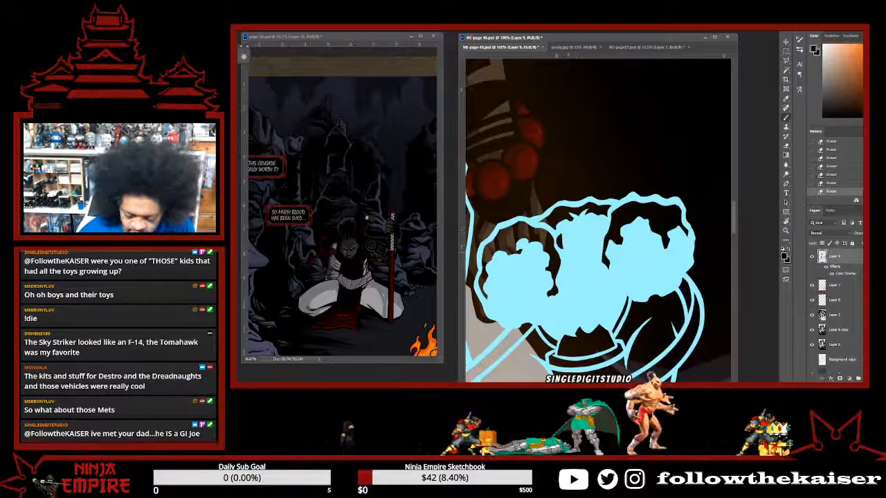
scroll(634, 233, "down", 5)
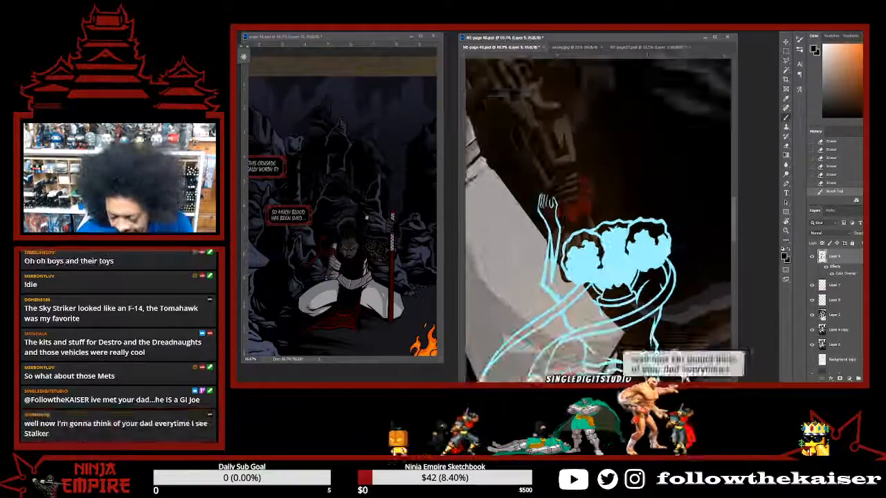
scroll(681, 205, "down", 5)
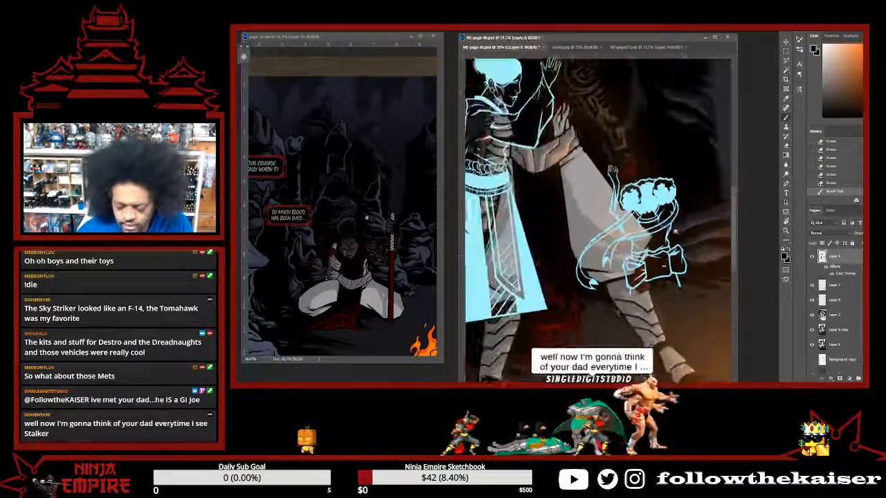
scroll(613, 247, "down", 1)
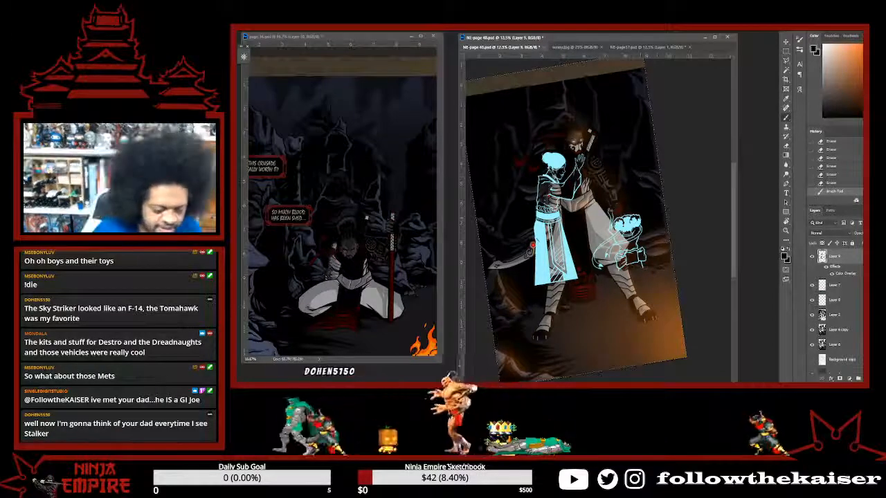
right_click(243, 55)
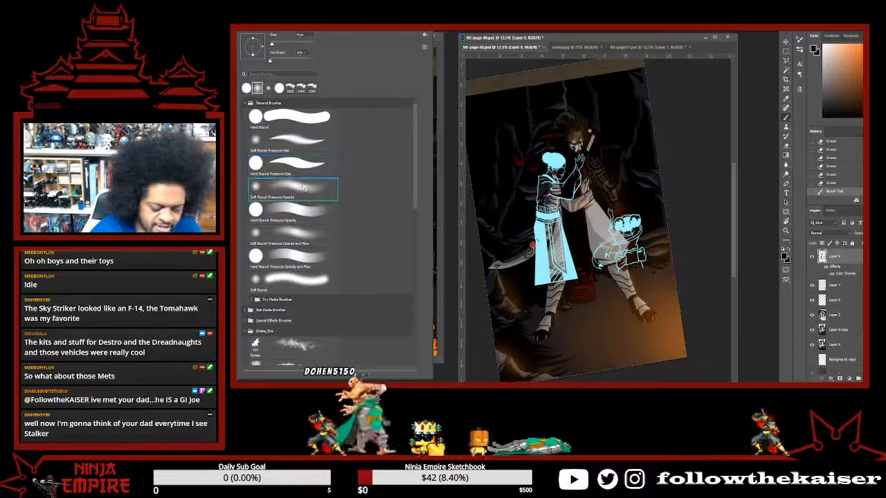
left_click(388, 32)
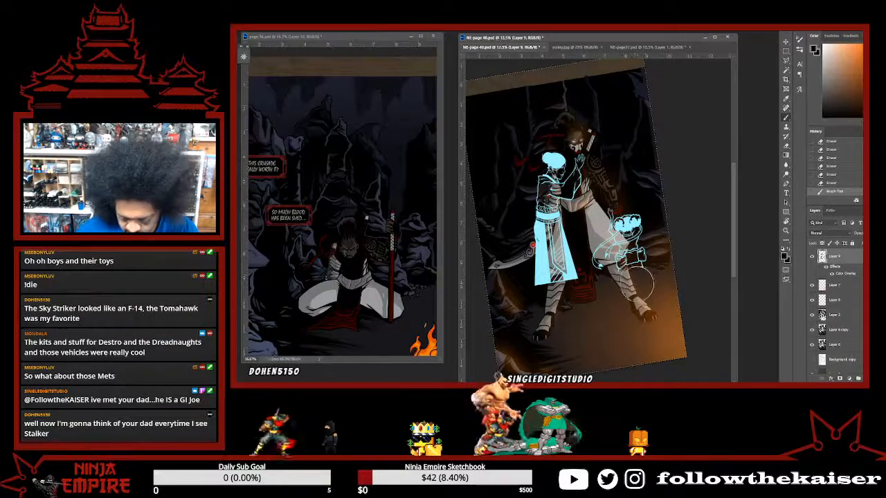
key("ctrl+z")
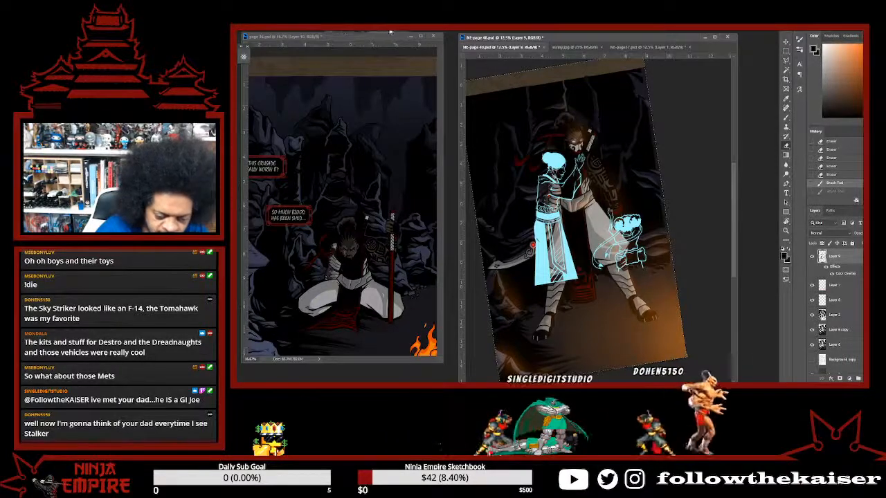
Give the Eraser the Soft Round Pressure Opacity tip and start fading the lower edge of the woman's cyan skirt.
right_click(286, 114)
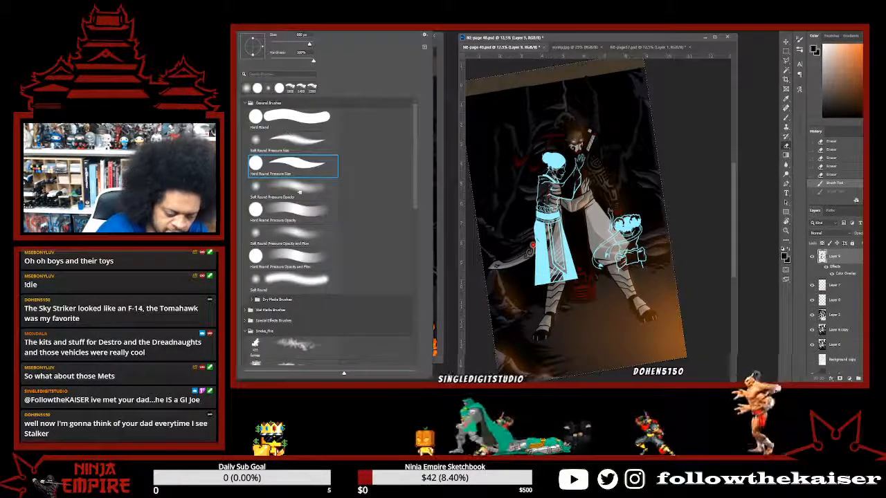
key("Escape")
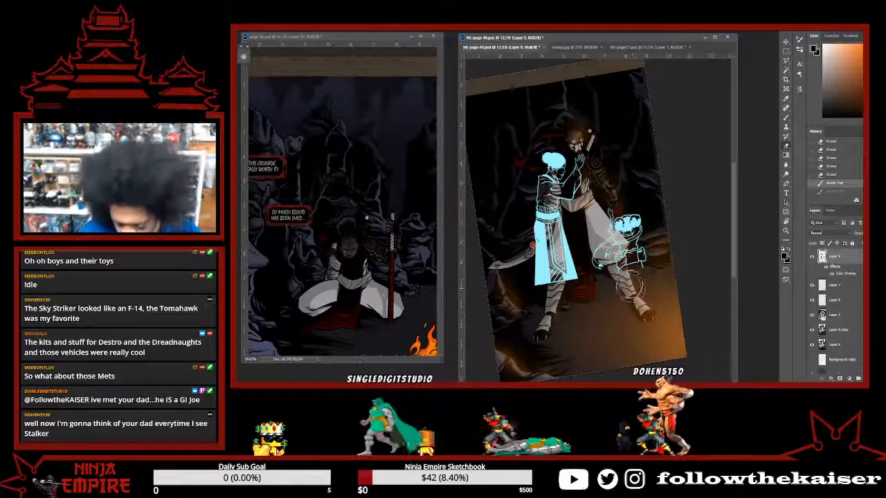
mouse_move(643, 278)
left_mouse_down()
mouse_move(623, 284)
mouse_move(641, 272)
left_mouse_up()
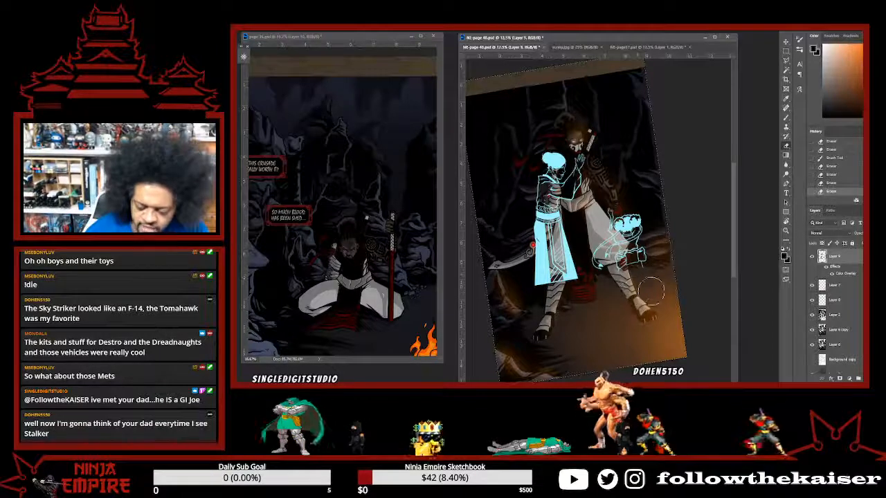
left_click_drag(566, 298, 550, 302)
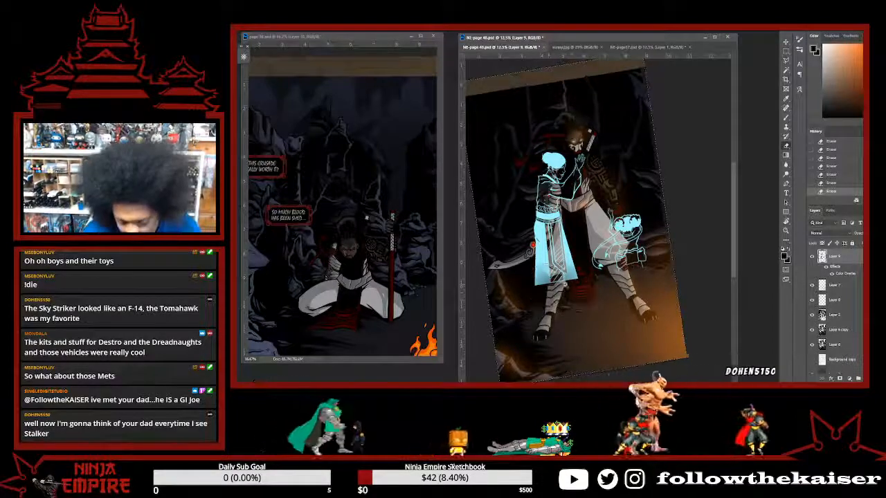
Fade the woman's skirt hem and both lower corners into transparency with a smaller soft Eraser.
scroll(571, 298, "up", 1)
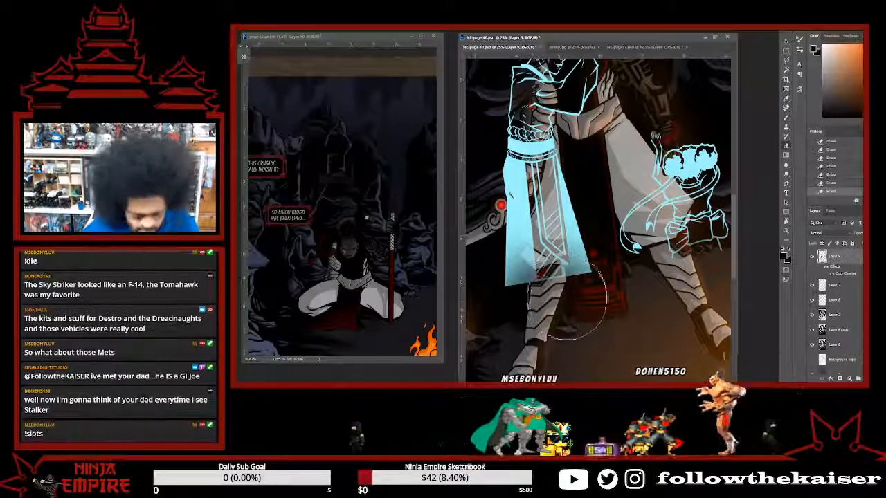
key("bracketleft")
key("bracketleft")
key("bracketleft")
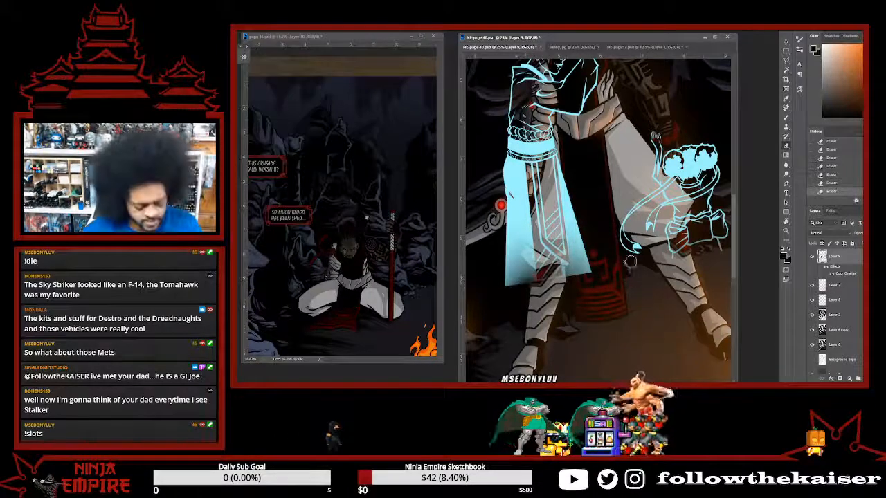
key("r")
left_click_drag(617, 283, 546, 287)
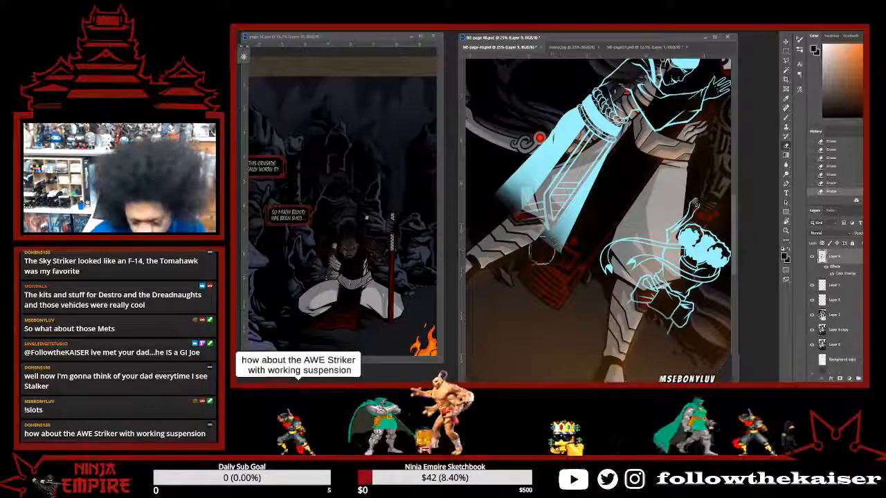
key("bracketright")
key("bracketright")
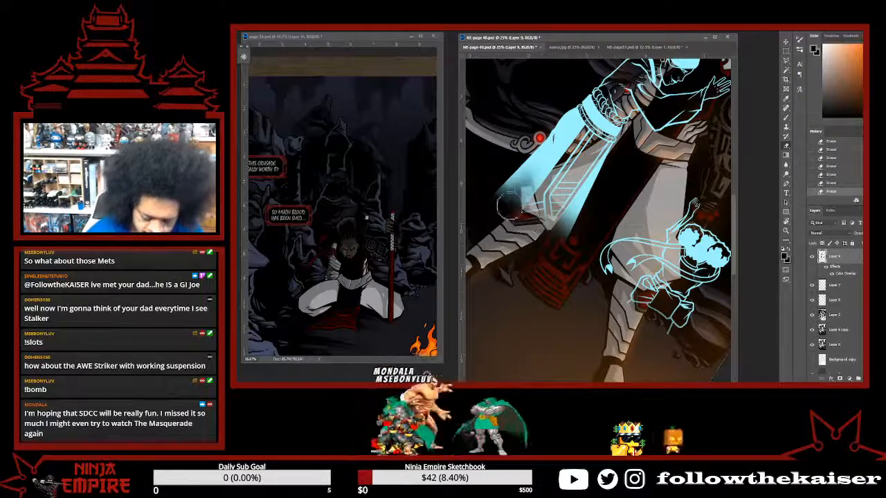
left_click_drag(508, 206, 493, 211)
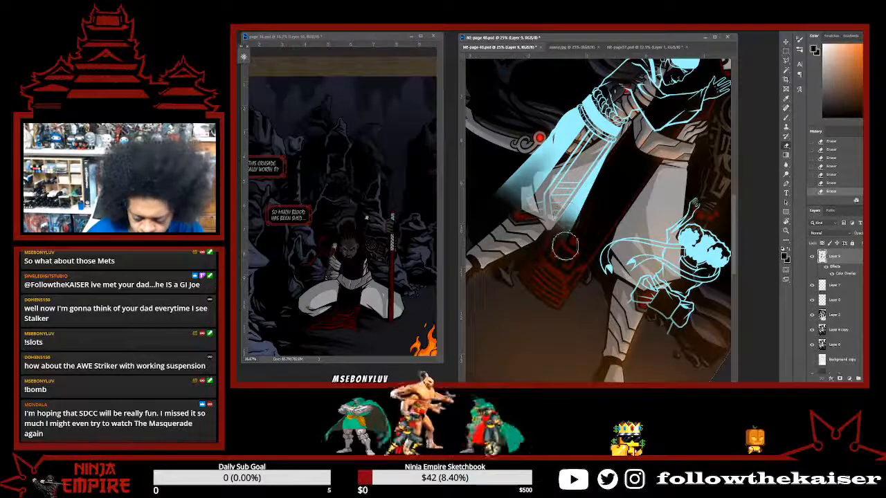
left_click_drag(583, 206, 571, 221)
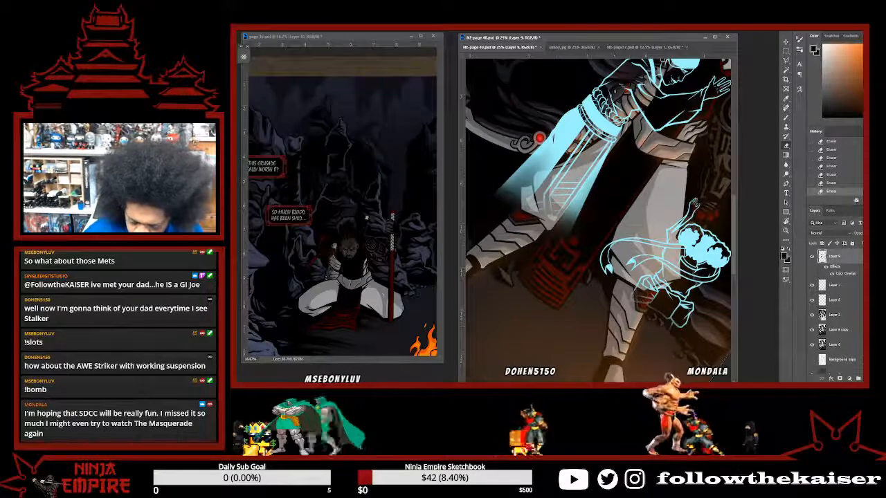
Soften the remaining cyan at the outer lower corner of the woman's skirt with the Eraser.
key("r")
mouse_move(623, 277)
left_mouse_down()
mouse_move(659, 260)
mouse_move(654, 266)
left_mouse_up()
left_click_drag(502, 289, 504, 285)
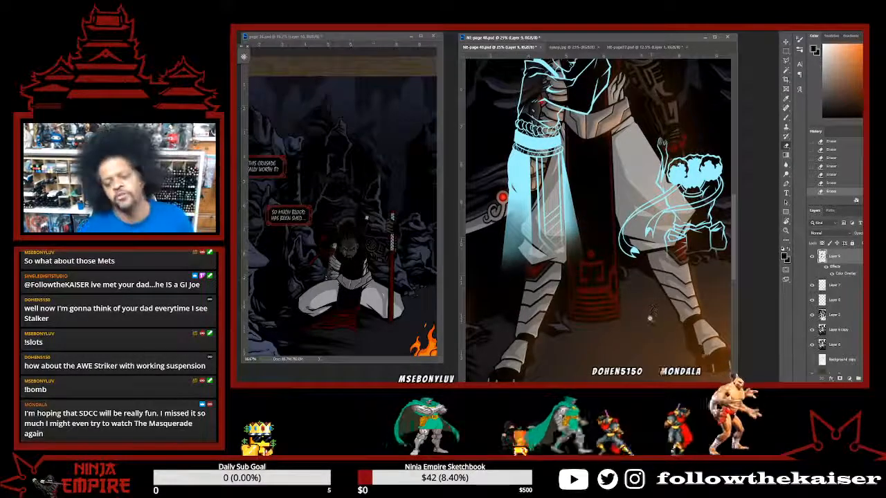
Move the ghost figures' layer down below the two layers directly beneath it, keeping its Color Overlay effect.
scroll(650, 318, "down", 3)
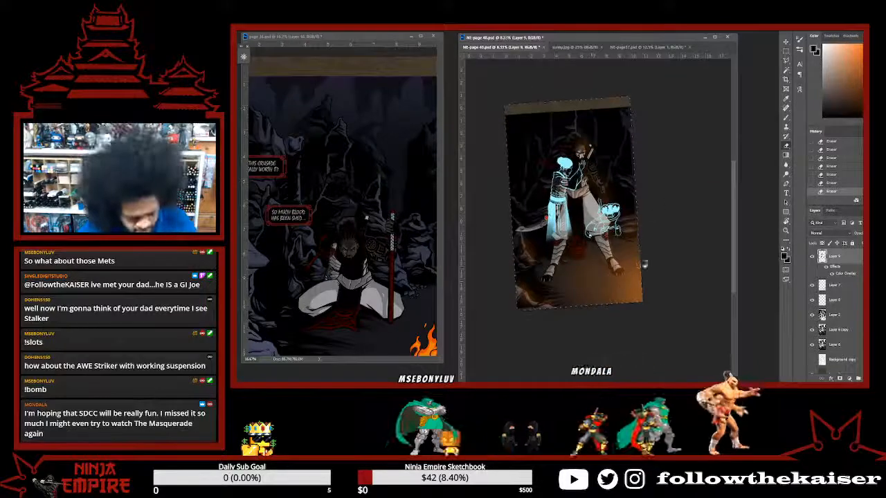
mouse_move(643, 263)
left_mouse_down()
mouse_move(663, 272)
mouse_move(654, 277)
left_mouse_up()
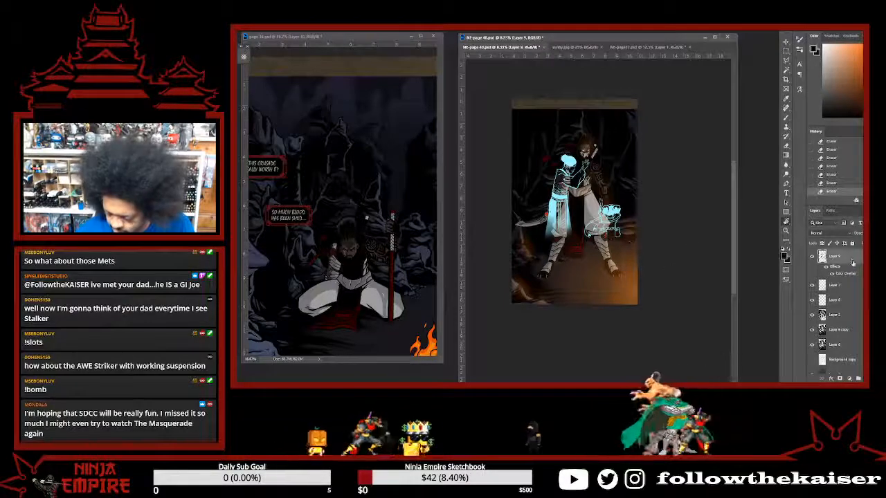
left_click_drag(846, 284, 843, 302)
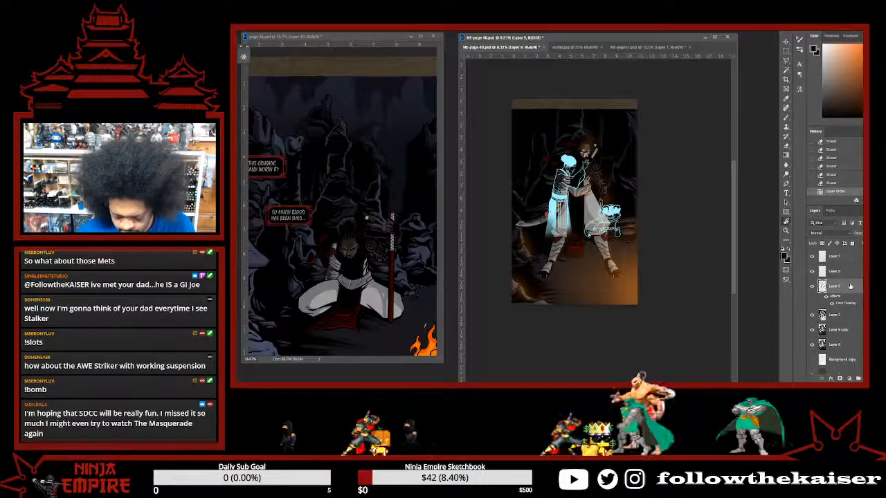
Try other blend modes and 50% opacity on the ghost layer, returning it to Normal at 100% opacity.
left_click(838, 236)
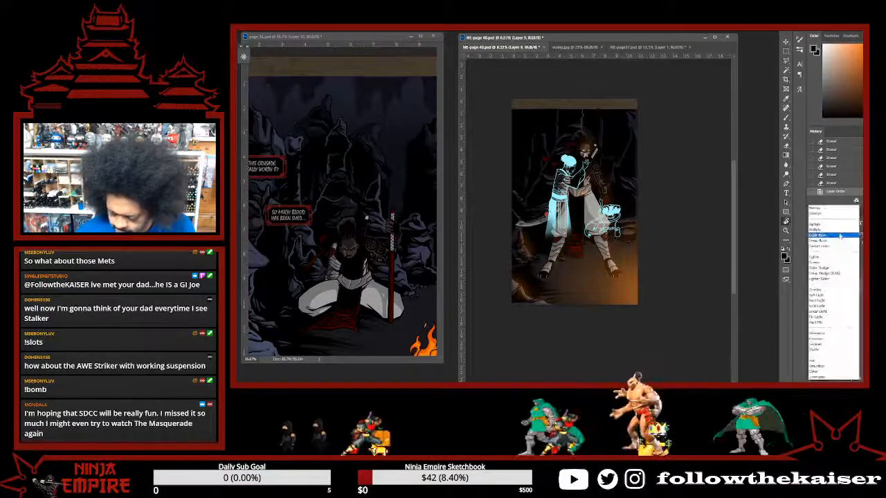
left_click(834, 212)
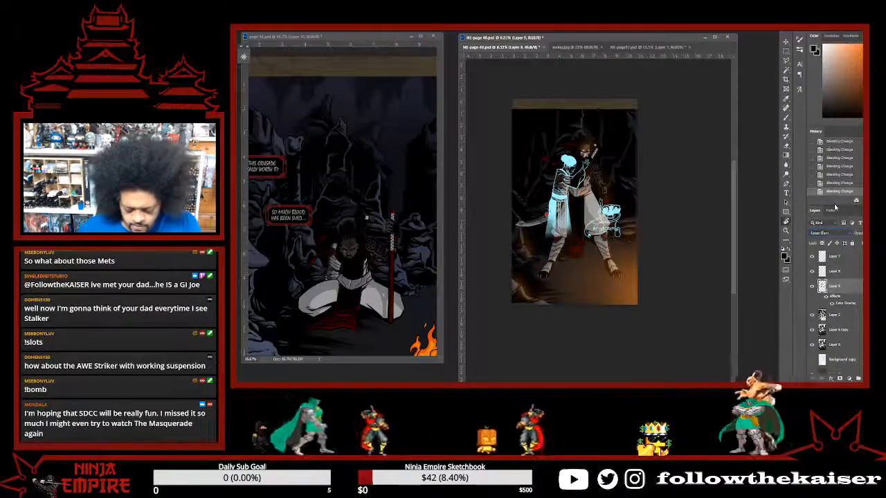
key("Down")
key("Down")
key("Down")
key("Down")
key("Down")
key("Down")
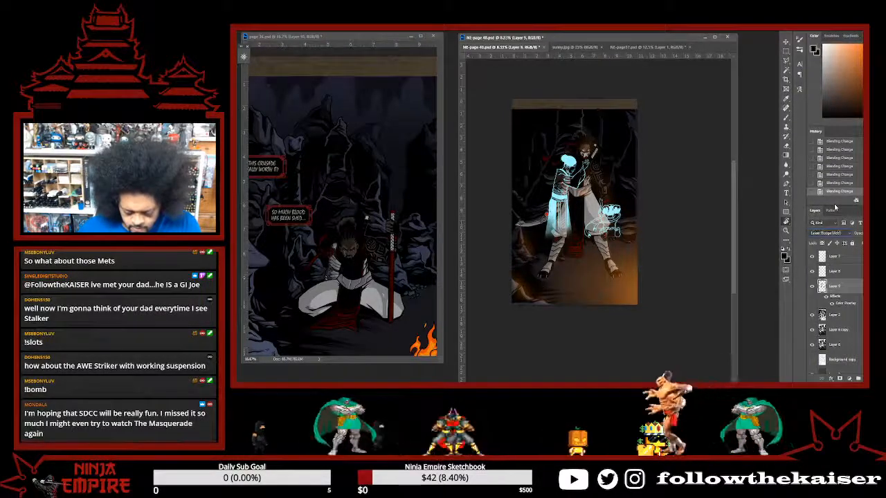
key("Down")
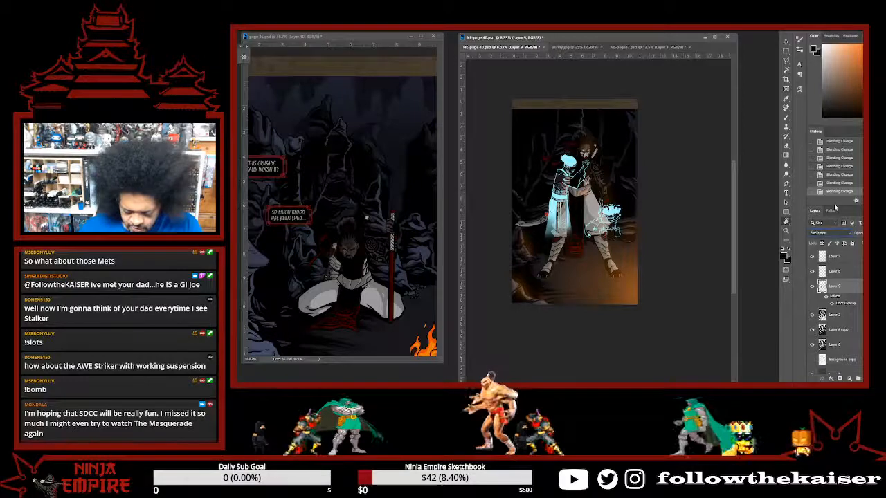
key("Down")
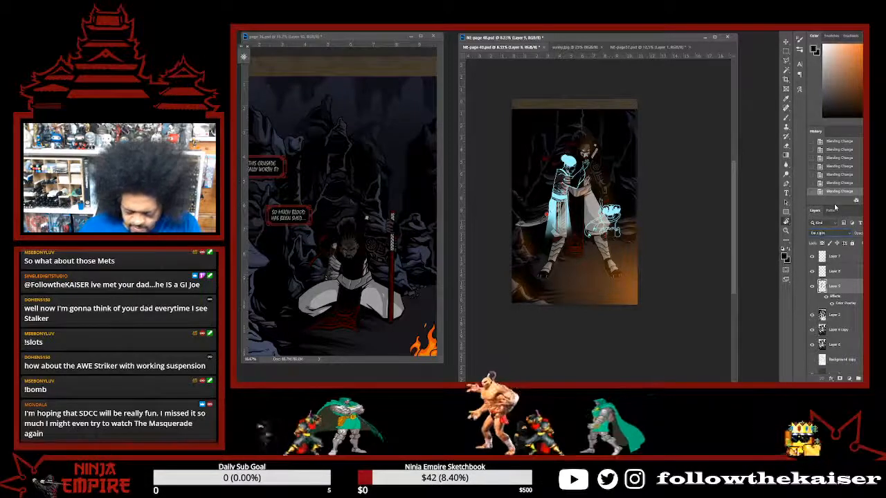
key("Down")
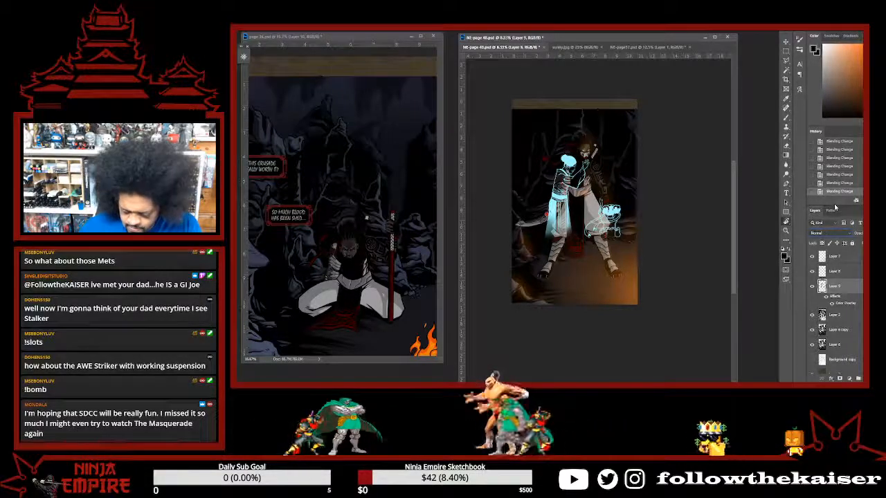
key("Down")
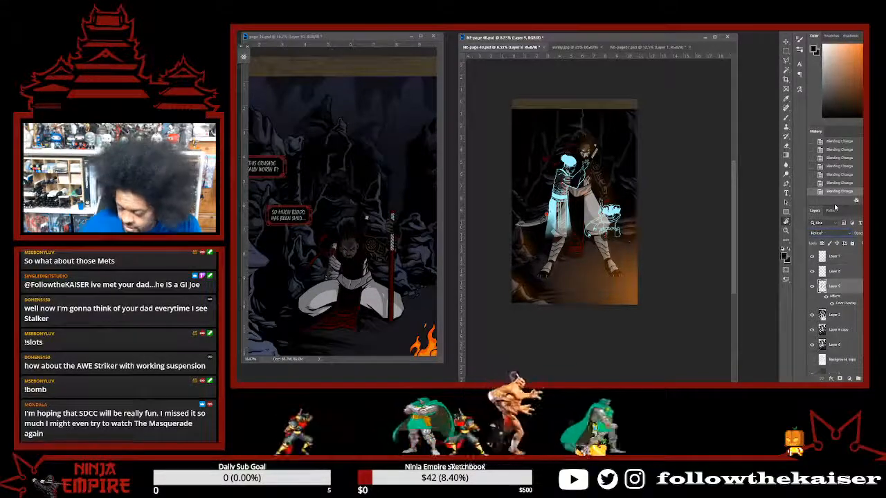
key("5")
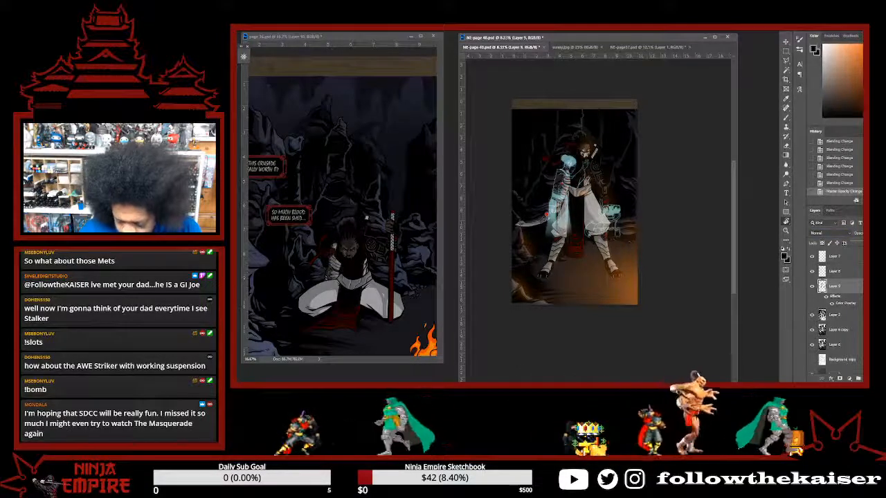
key("0")
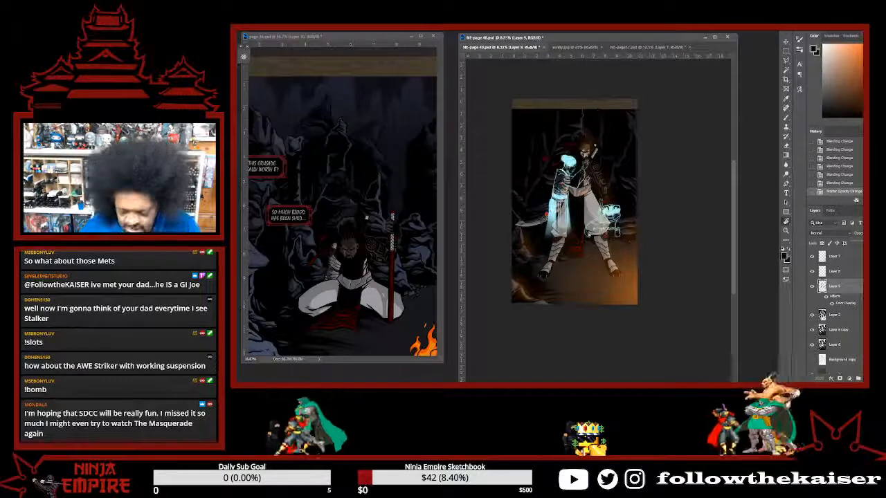
Try a Hue/Saturation adjustment on the ghost layer with saturation at -61 and different lightness values, and cancel it.
key("ctrl+u")
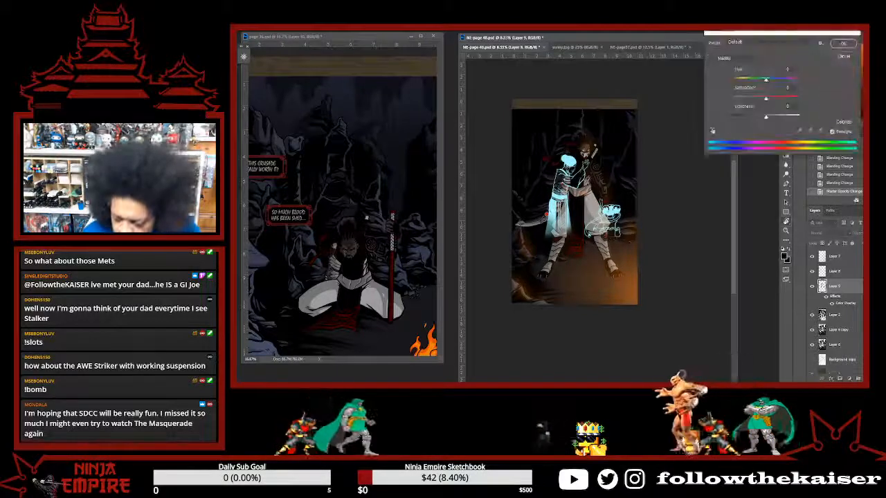
left_click_drag(765, 99, 753, 102)
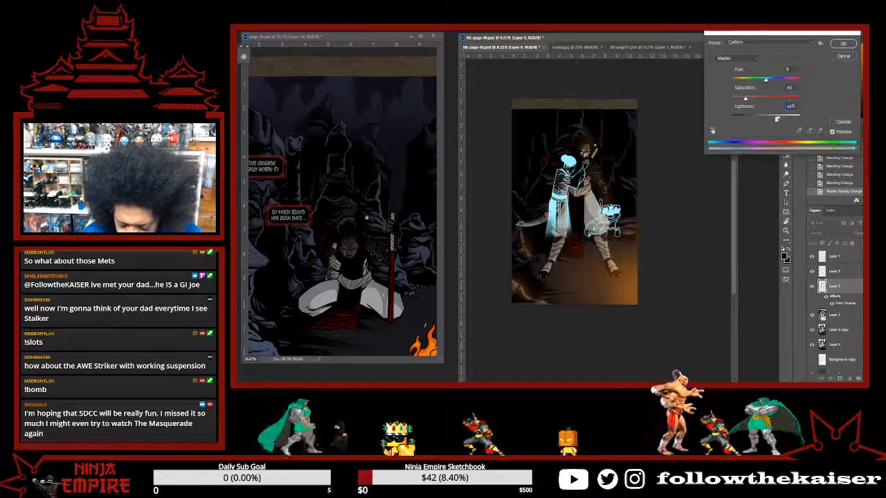
mouse_move(776, 119)
left_mouse_down()
mouse_move(759, 119)
mouse_move(785, 119)
left_mouse_up()
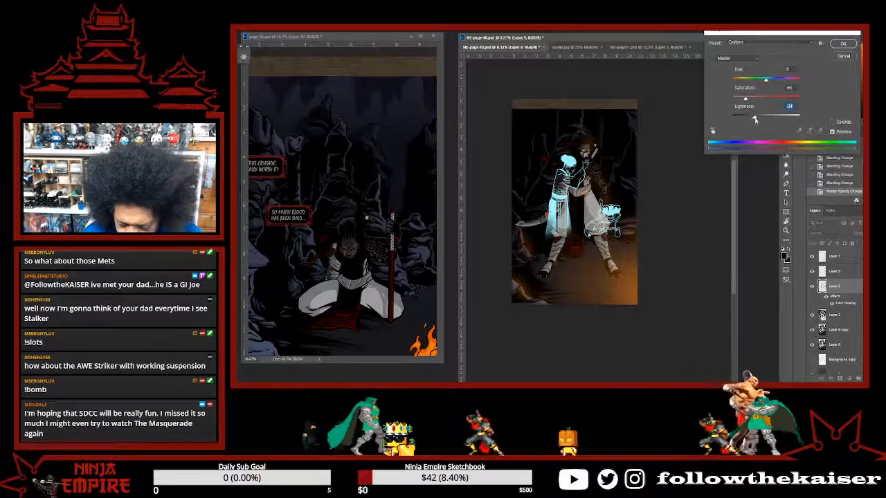
left_click(845, 56)
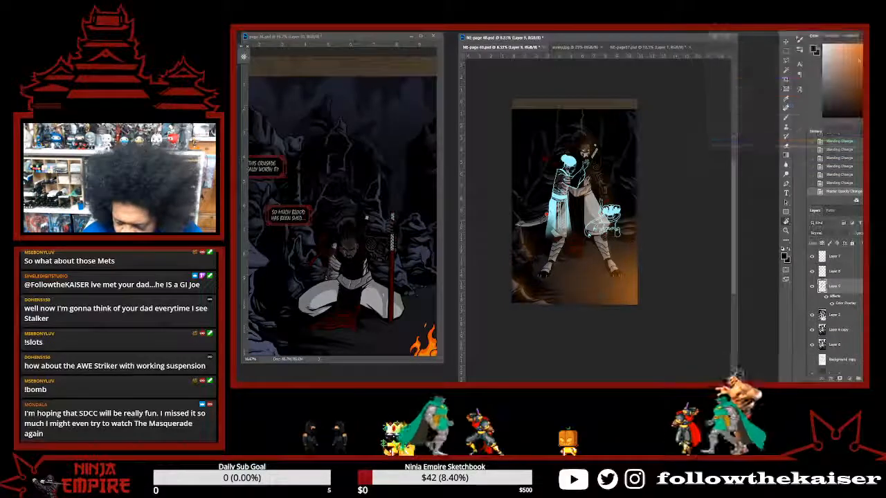
Change the ghost layer's Color Overlay from bright cyan to a darker, more muted blue-cyan and accept the layer style.
double_click(854, 303)
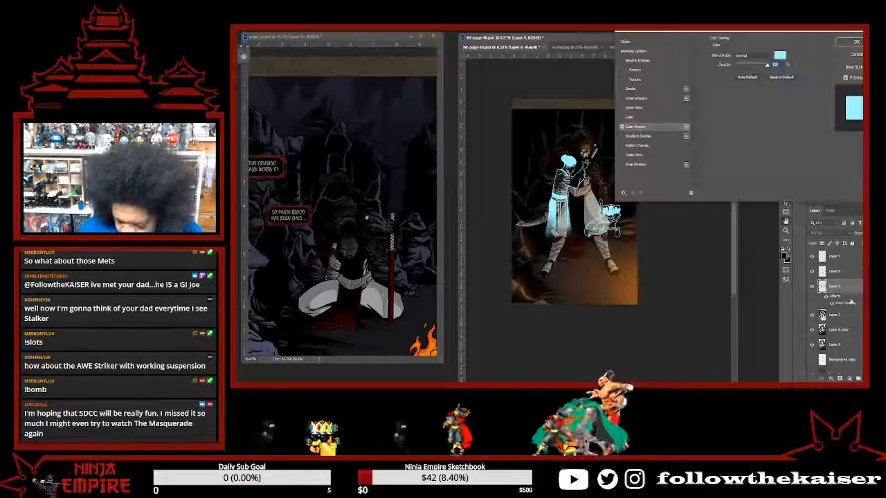
left_click(779, 56)
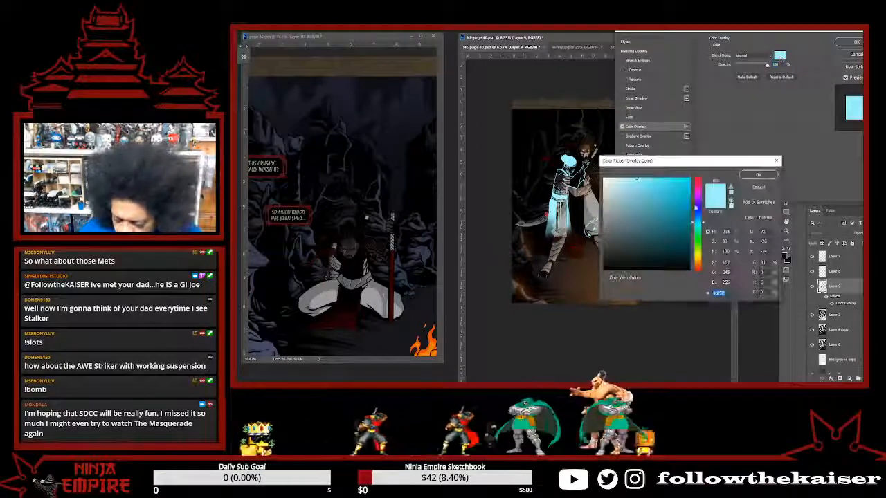
left_click(648, 182)
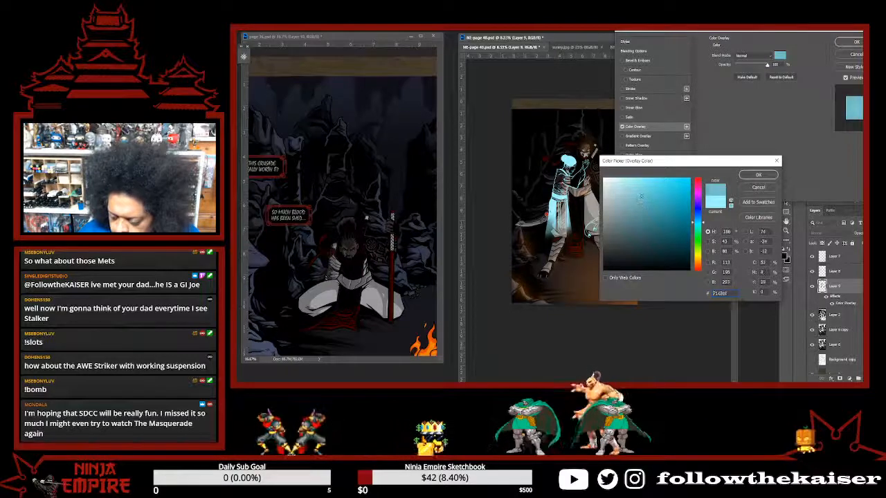
left_click(748, 176)
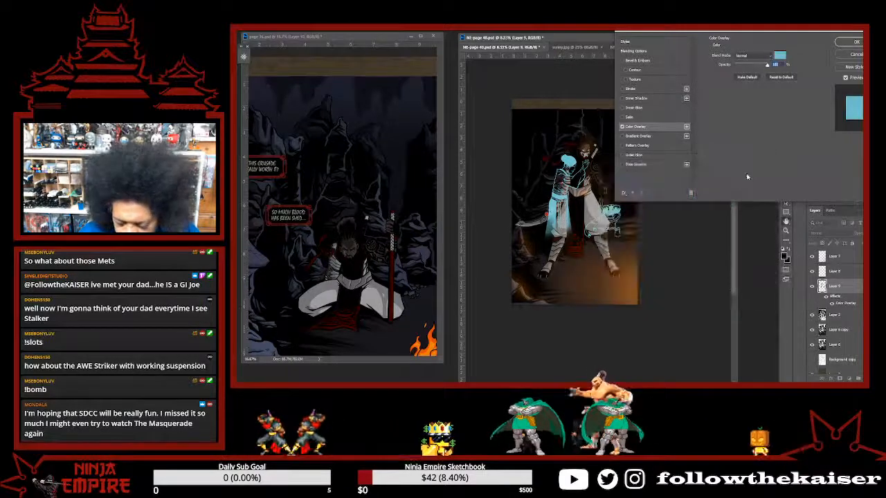
left_click(781, 56)
left_click_drag(641, 197, 643, 205)
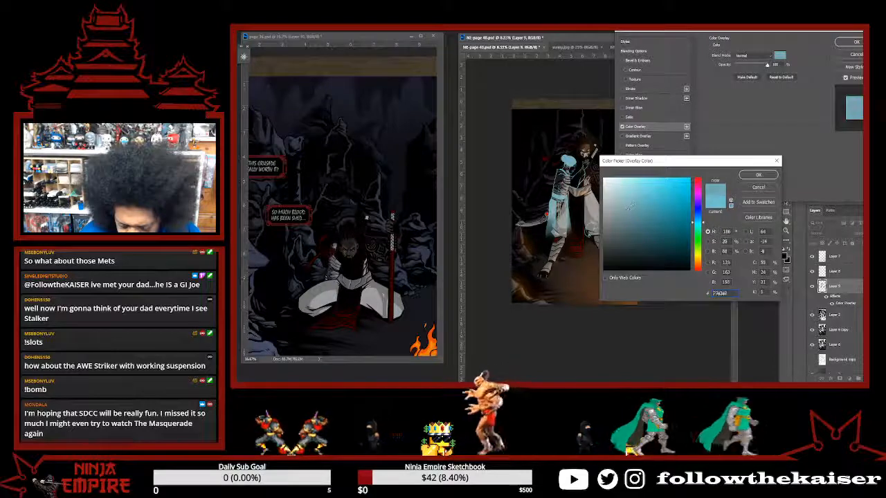
left_click_drag(627, 210, 630, 206)
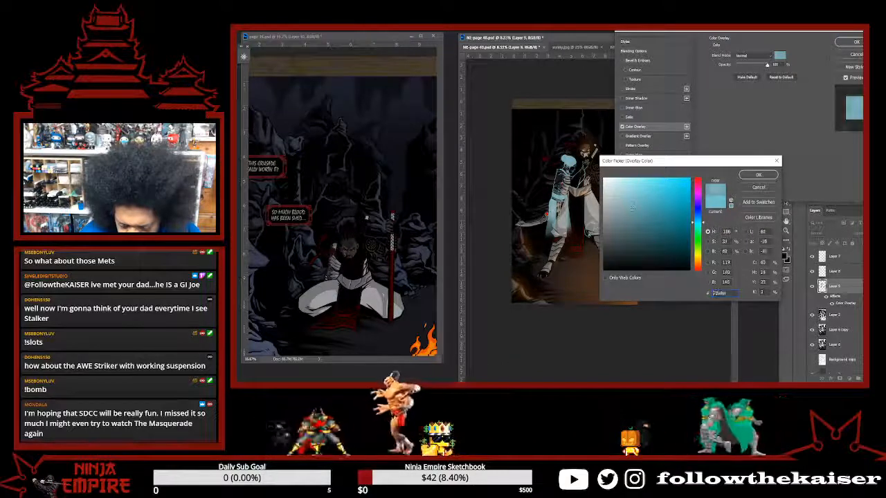
left_click(758, 176)
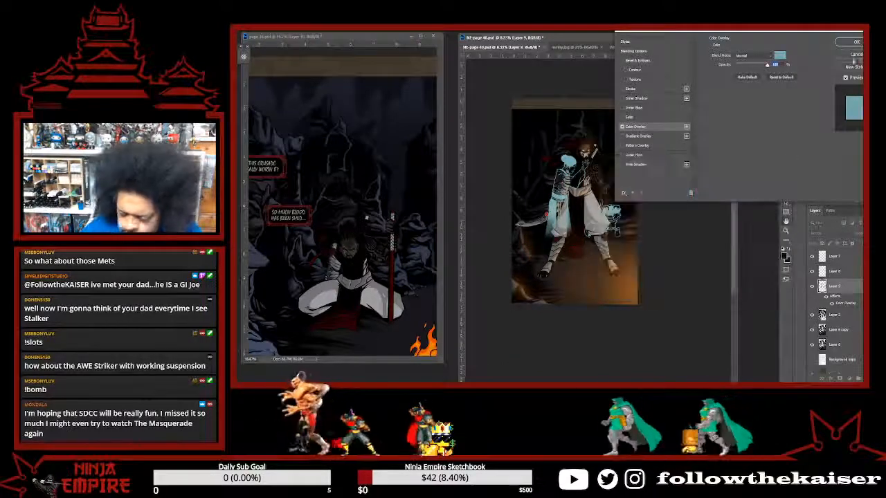
left_click(856, 41)
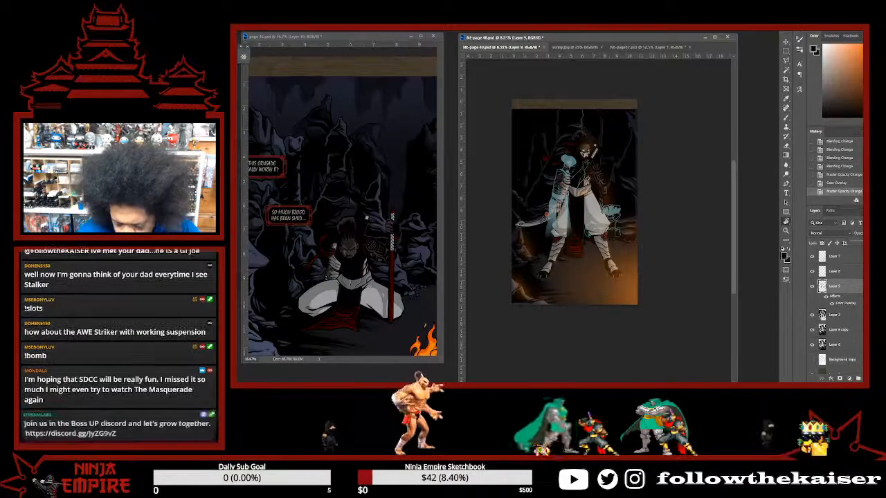
Try a Motion Blur of 45 pixels at angle 0 on the ghost layer, adjust its opacity, and revert to before the blur.
left_click(326, 28)
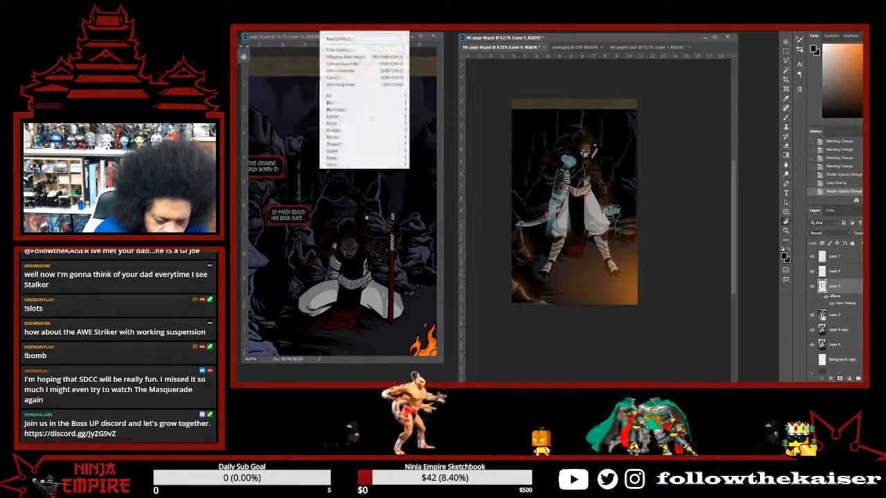
mouse_move(373, 104)
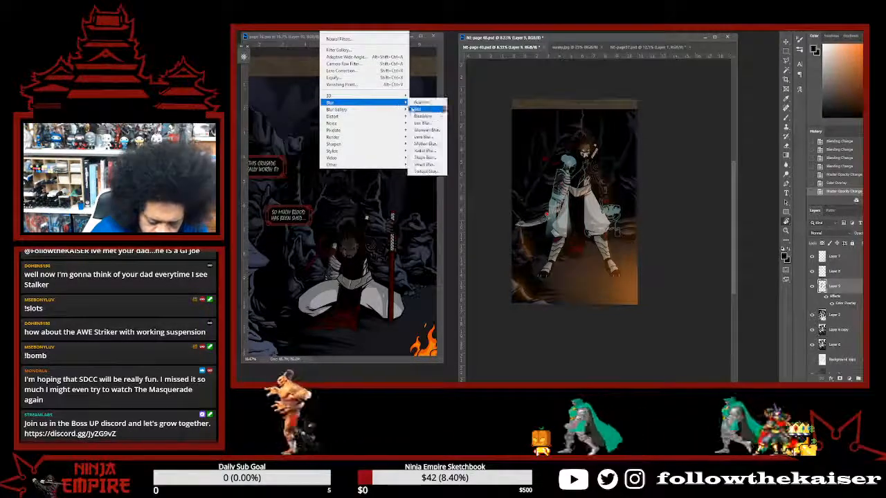
left_click(423, 144)
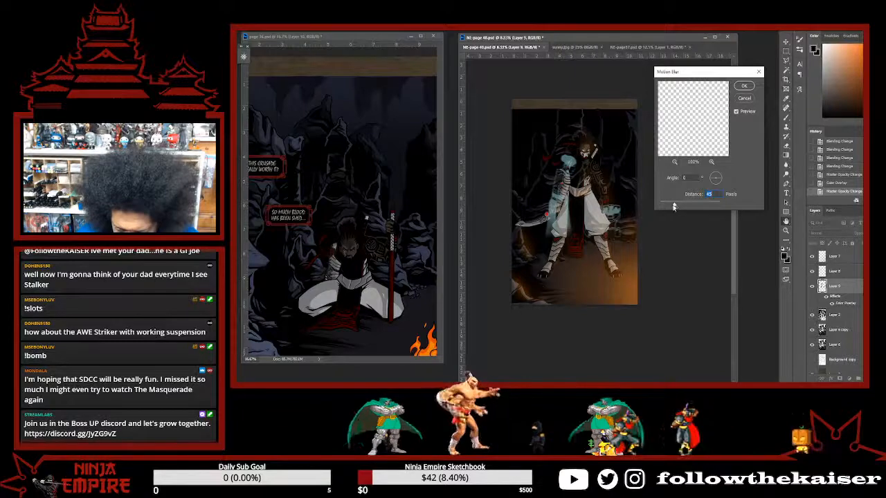
left_click_drag(674, 207, 673, 205)
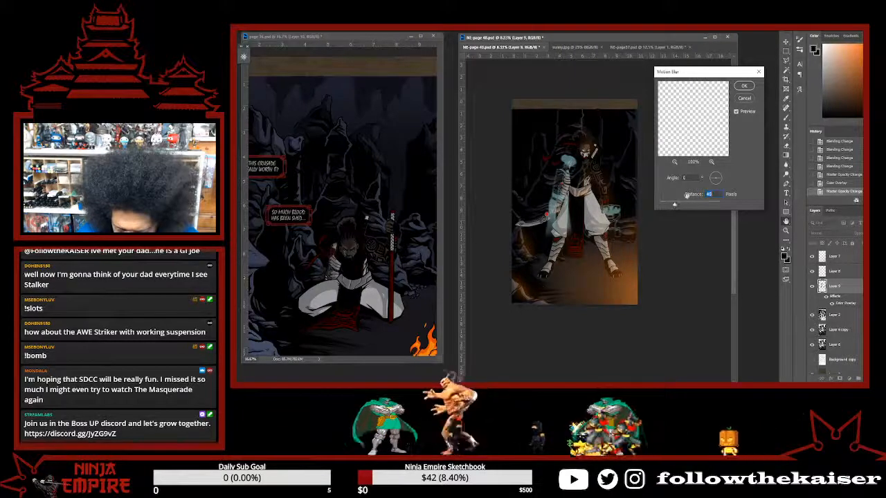
left_click(743, 85)
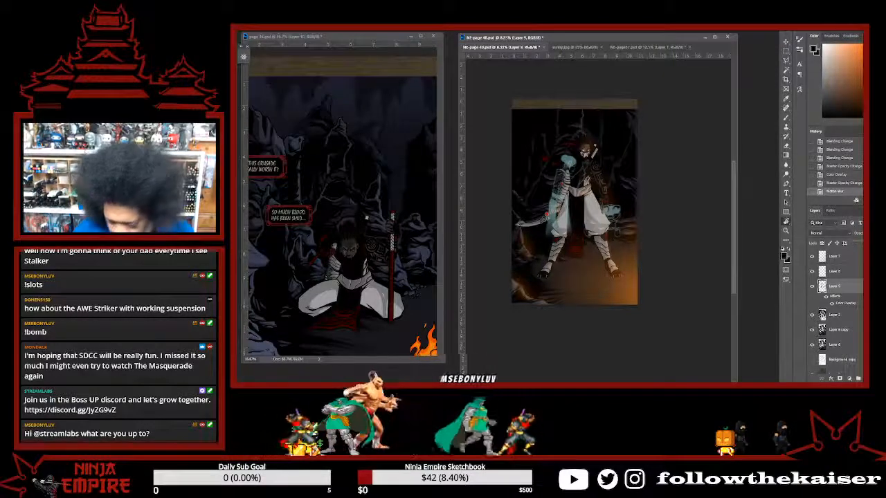
key("5")
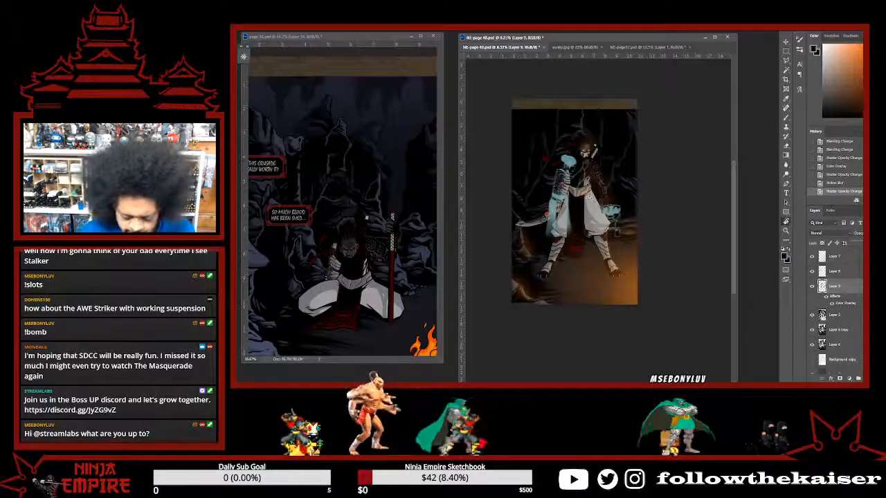
key("ctrl+plus")
key("ctrl+plus")
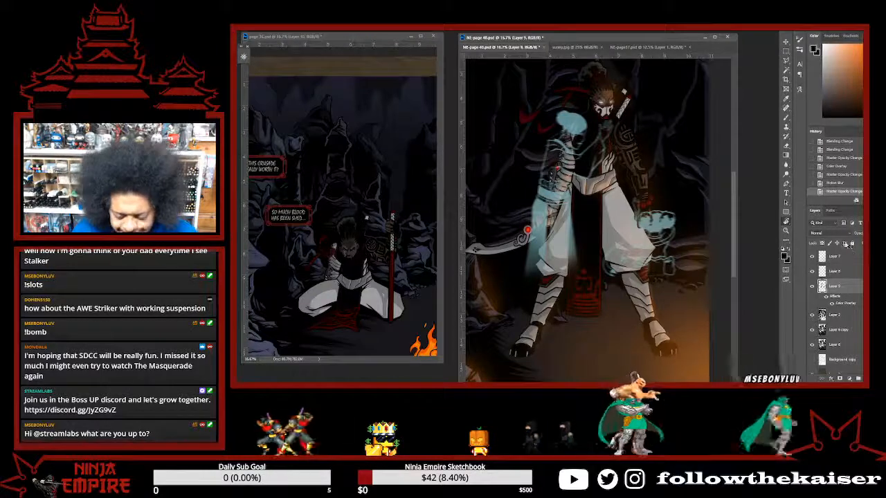
left_click(848, 175)
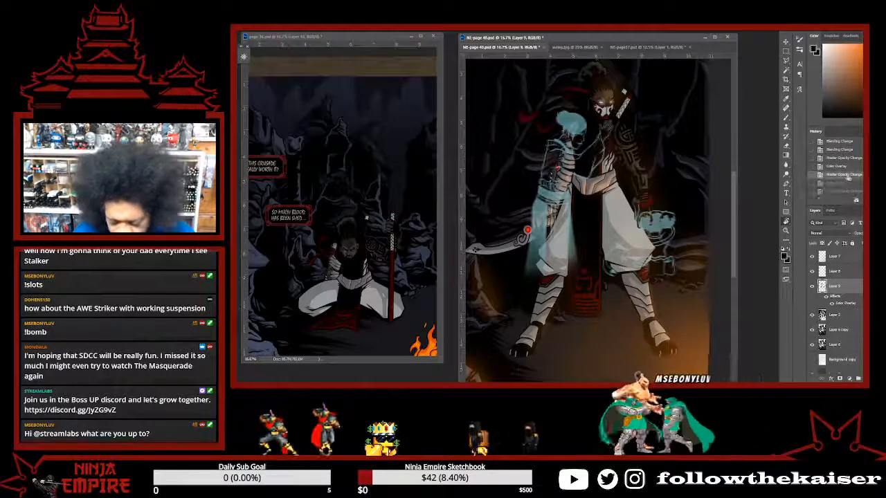
Apply a Motion Blur of 25 pixels at angle 0 to the ghost layer and raise the layer's opacity.
left_click(313, 29)
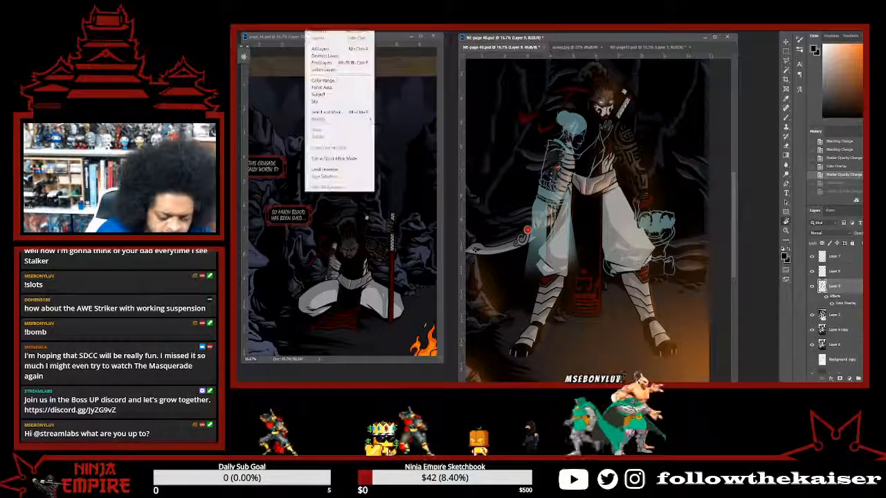
left_click(353, 29)
left_click(311, 28)
mouse_move(326, 29)
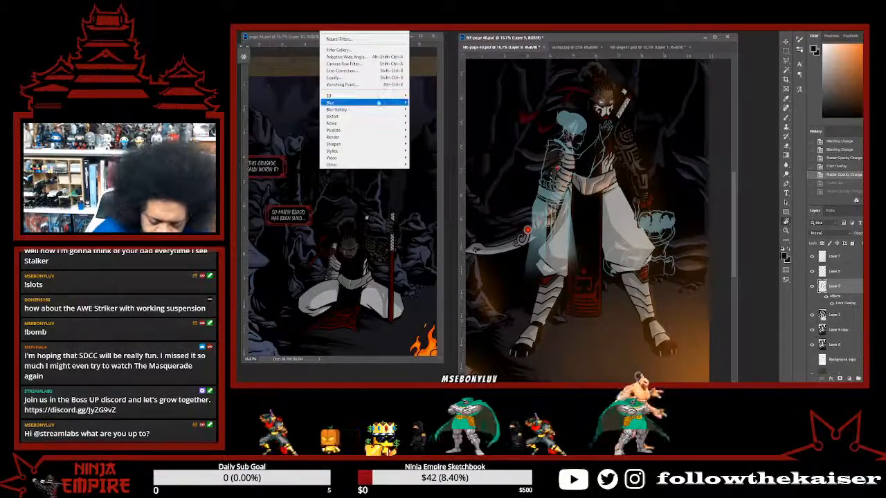
mouse_move(379, 102)
left_click(423, 144)
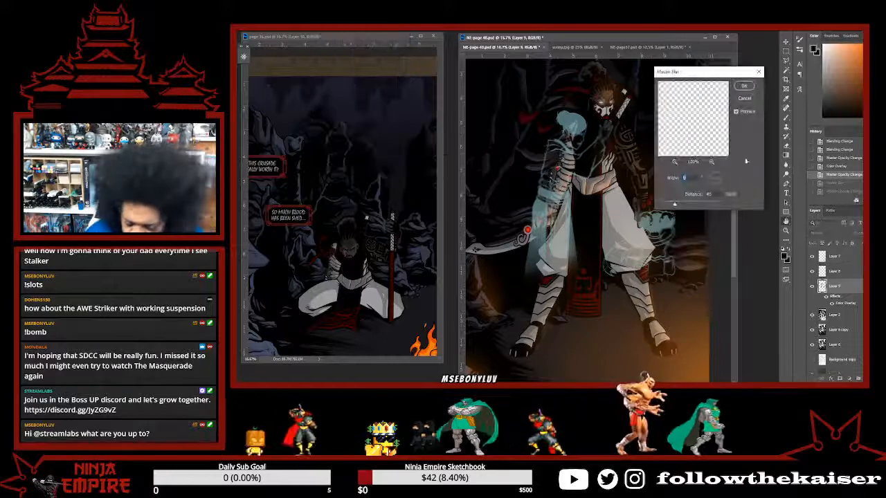
left_click_drag(674, 205, 671, 206)
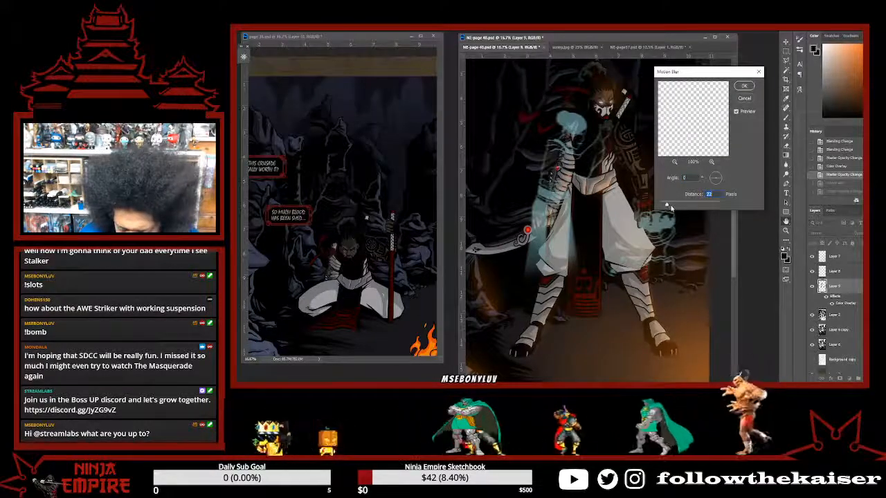
left_click_drag(669, 206, 668, 207)
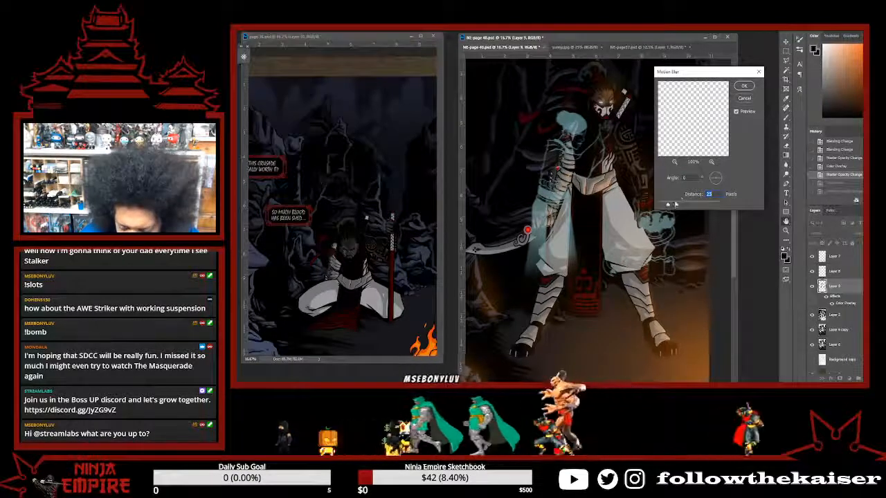
key("Return")
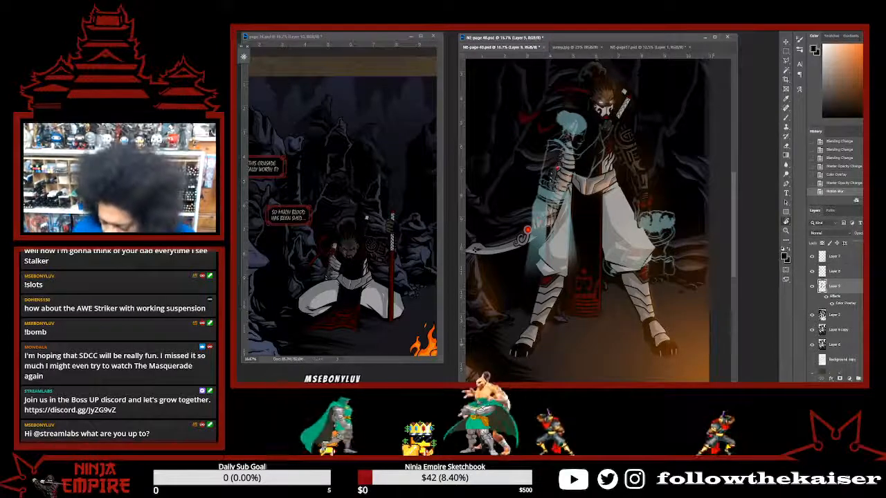
key("0")
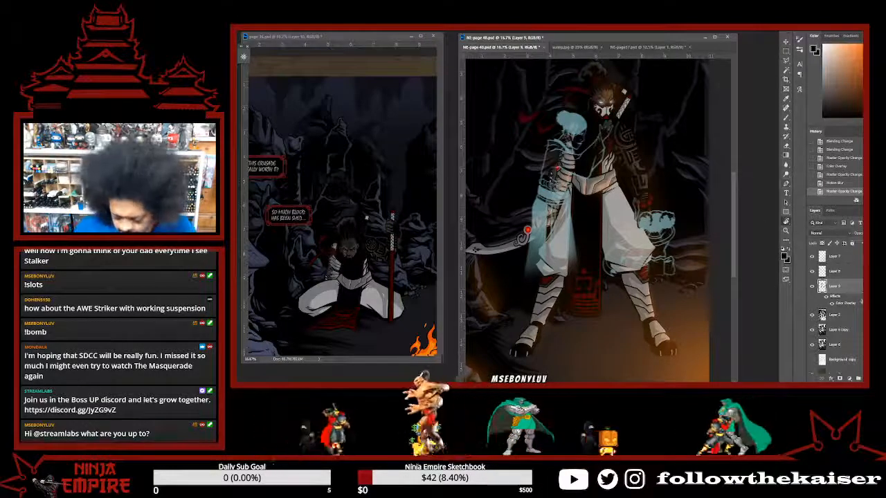
Try a brighter cyan, #79e3f0, for the ghost layer's Color Overlay and reduce the effect's opacity to about 55%.
double_click(860, 298)
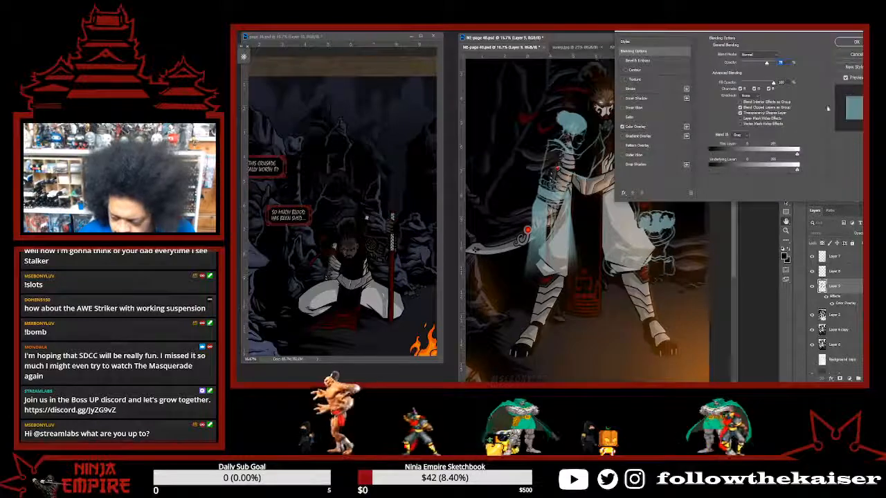
left_click(635, 126)
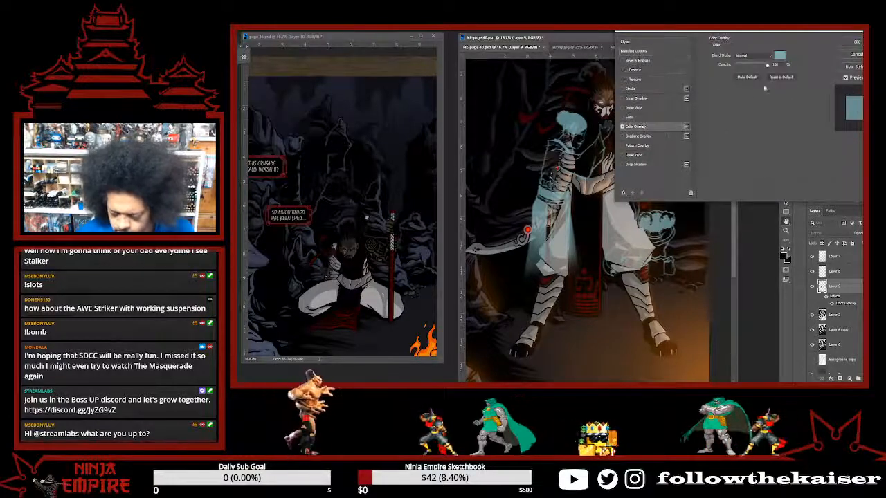
left_click_drag(764, 64, 759, 66)
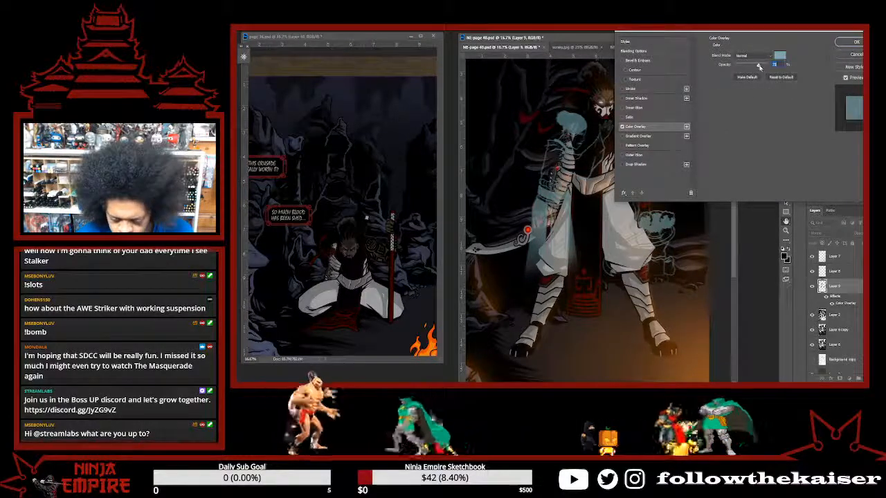
left_click(779, 56)
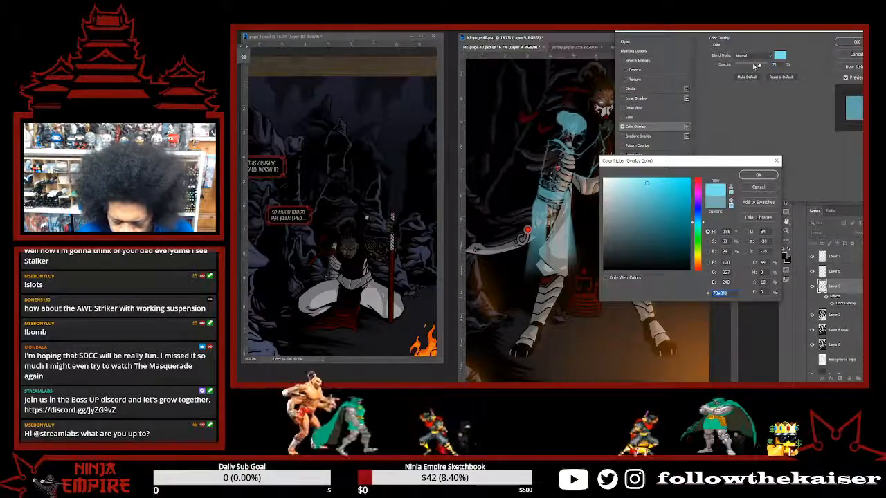
left_click(751, 177)
left_click_drag(758, 64, 753, 67)
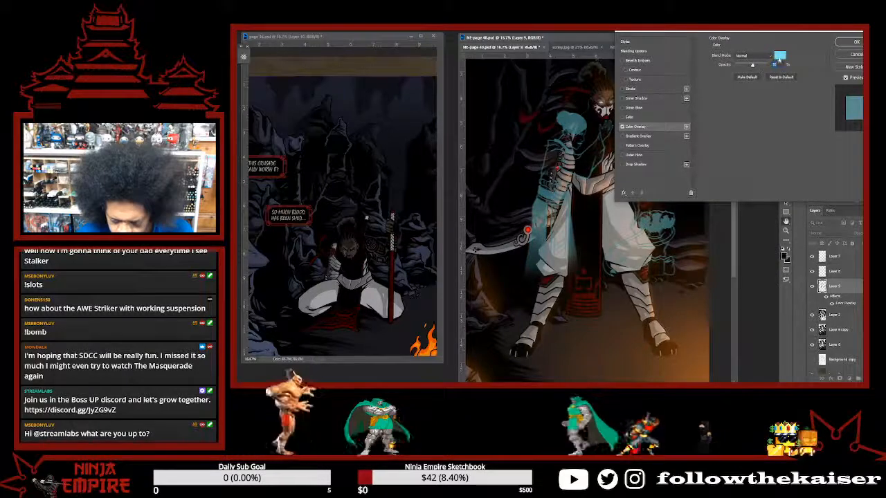
Set the ghost layer's Color Overlay to pale cyan #95dde6 with the effect's opacity at about 64%, and accept the style.
left_click(778, 57)
left_click(646, 198)
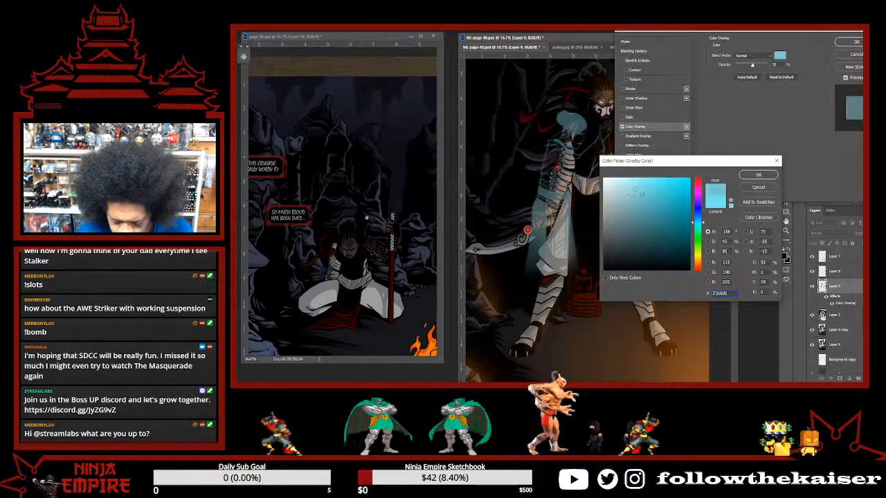
left_click(632, 185)
left_click_drag(632, 185, 634, 185)
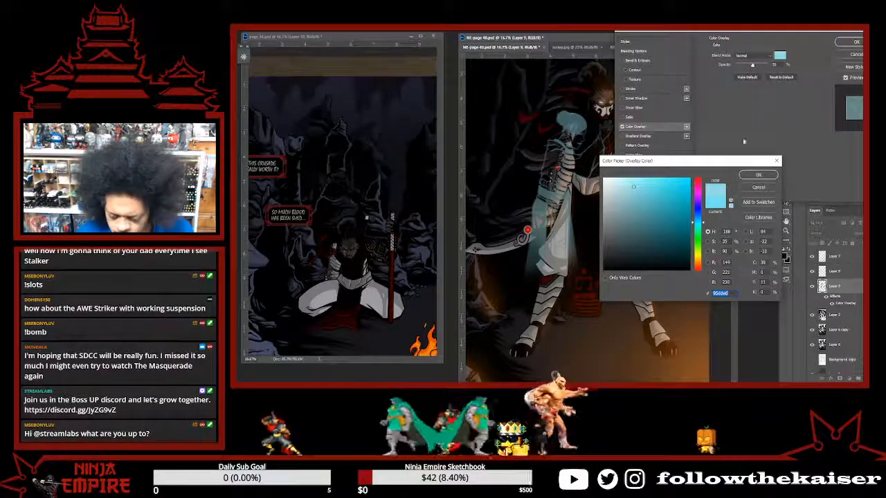
left_click(757, 175)
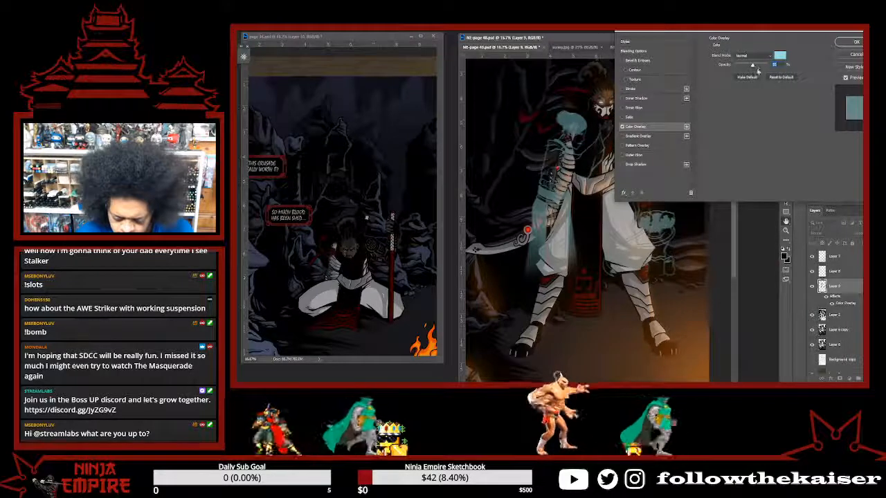
left_click_drag(754, 66, 756, 66)
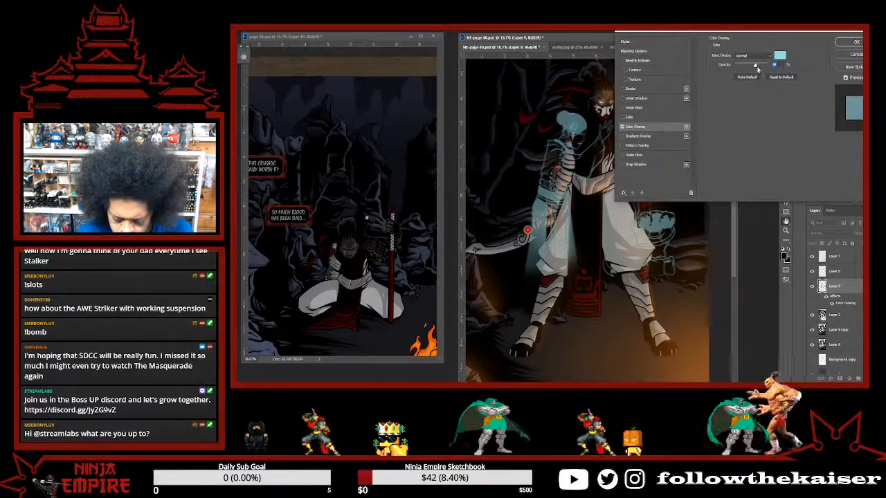
left_click(851, 42)
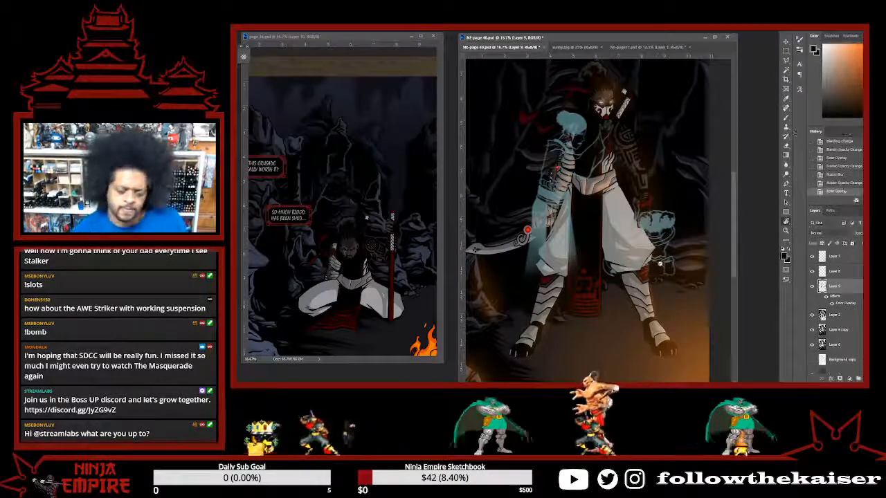
Adjust the overall opacity of the ghost figures' layer.
scroll(660, 263, "down", 3)
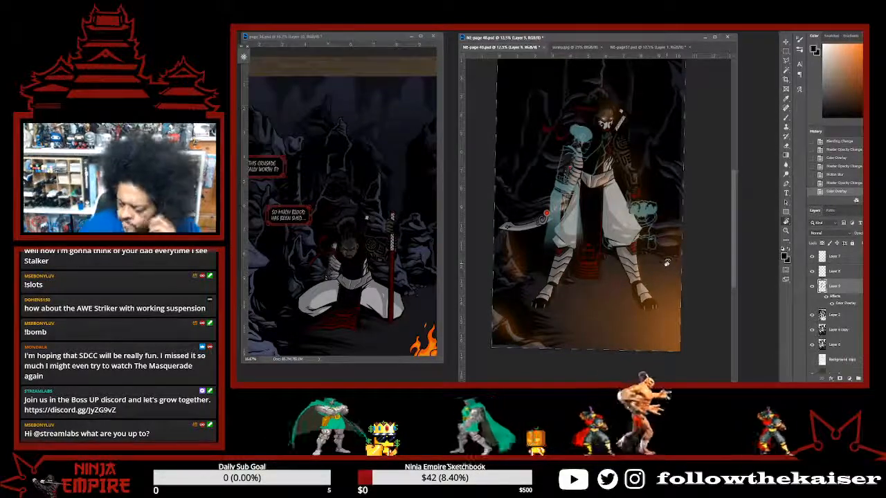
key("5")
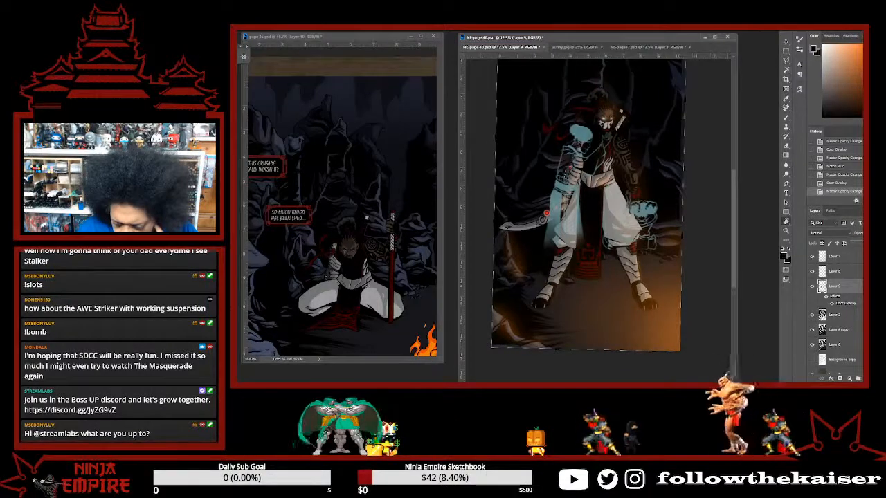
Compare the available blend modes on the ghost figures' layer and set it to Screen.
left_click(833, 234)
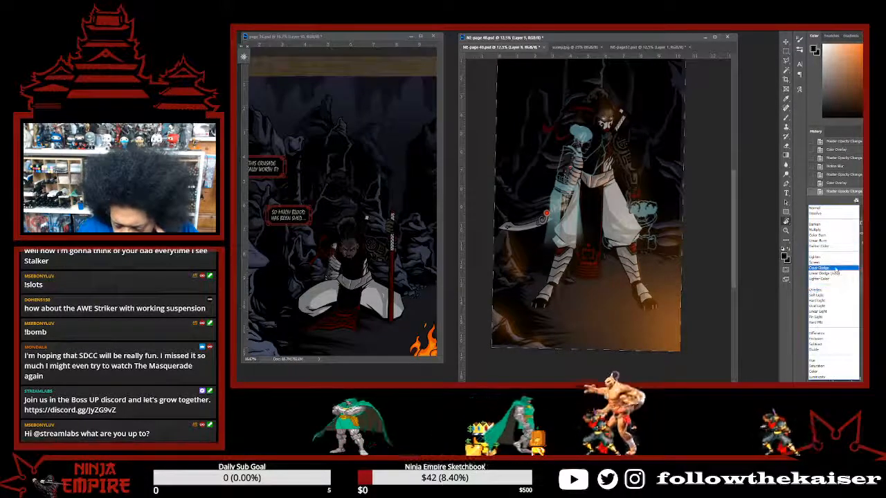
left_click(833, 208)
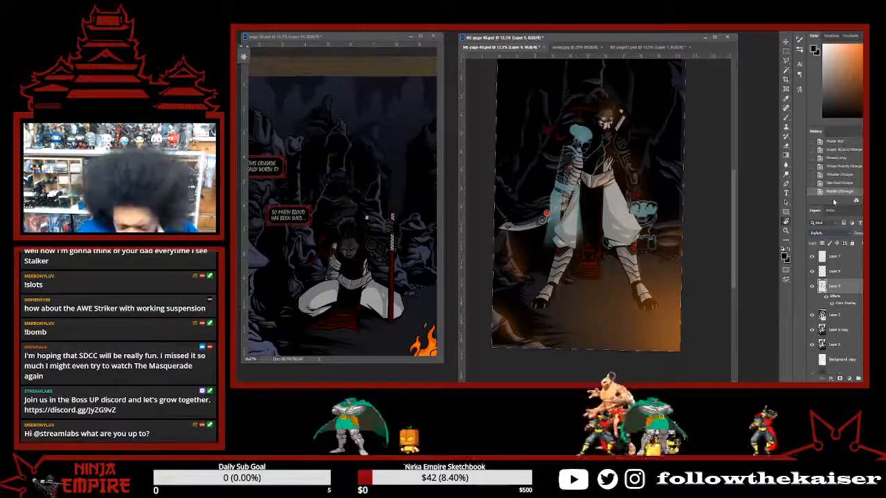
key("Down")
key("Down")
key("Down")
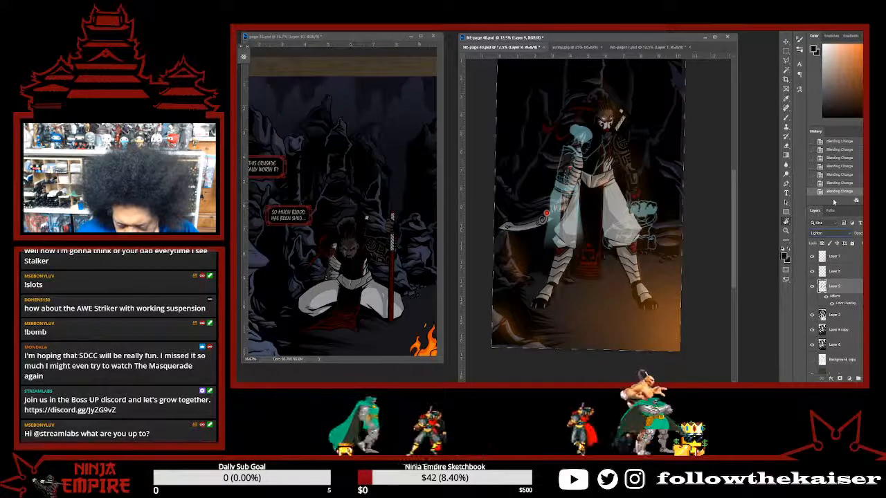
key("Down")
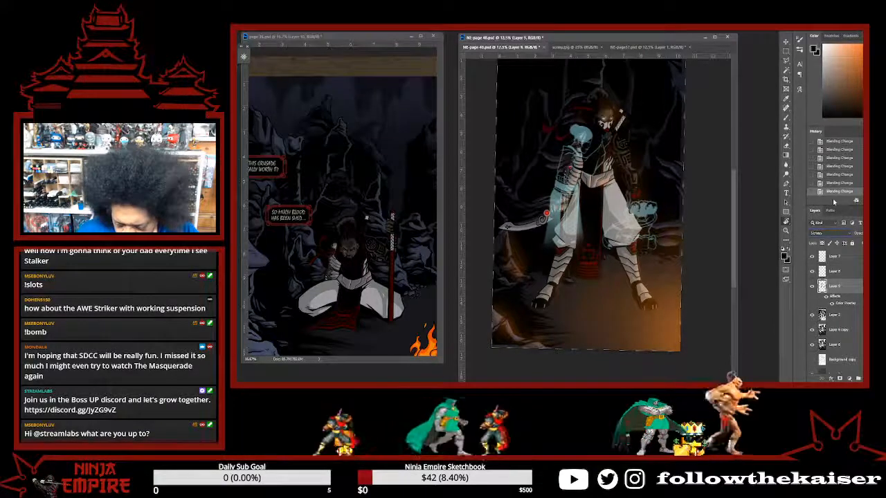
key("Down")
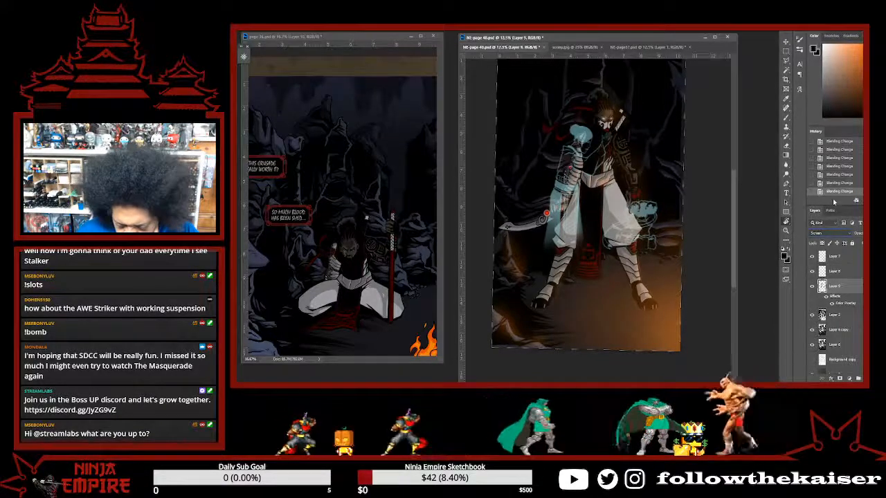
key("Down")
key("Down")
key("Down")
key("Down")
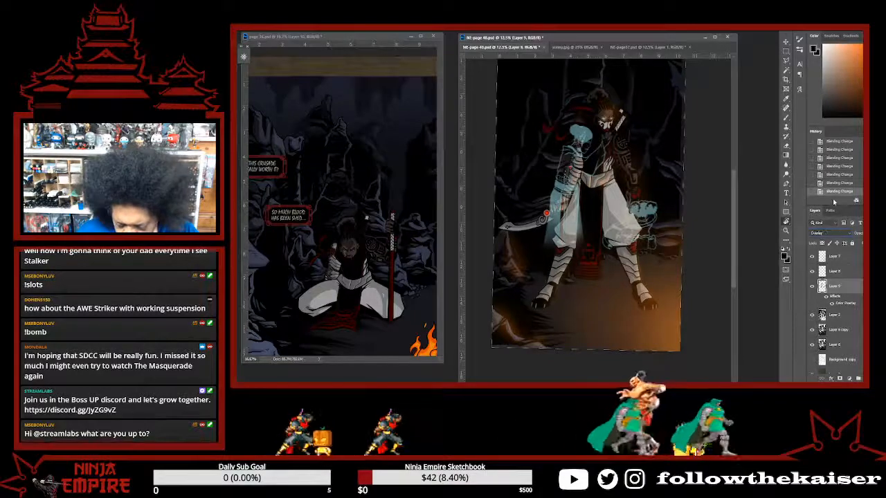
key("Down")
key("Down")
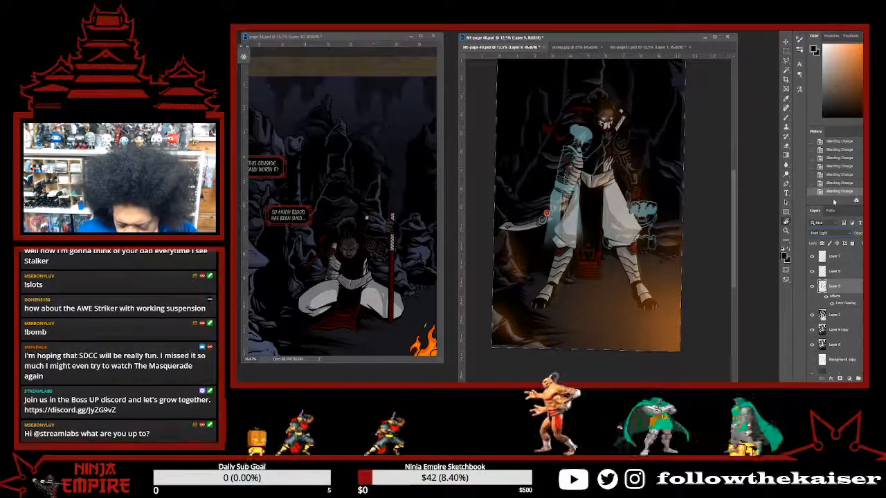
key("Down")
key("Down")
key("Down")
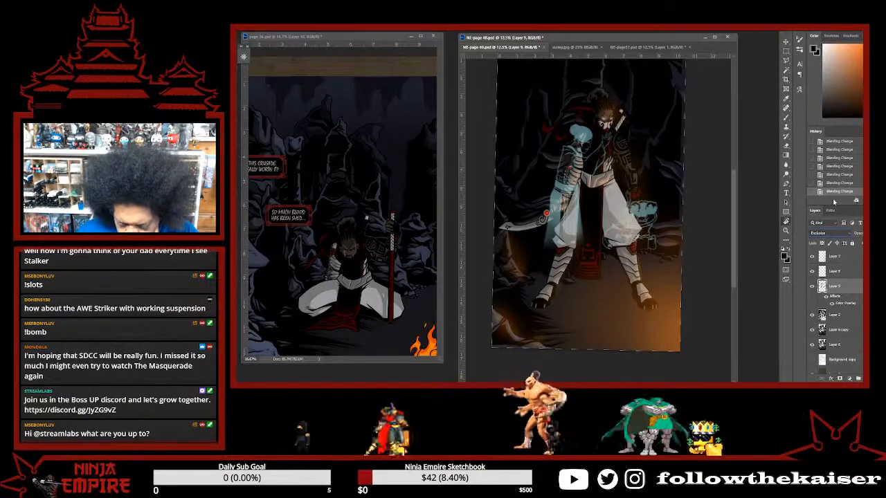
key("Down")
key("Down")
key("Down")
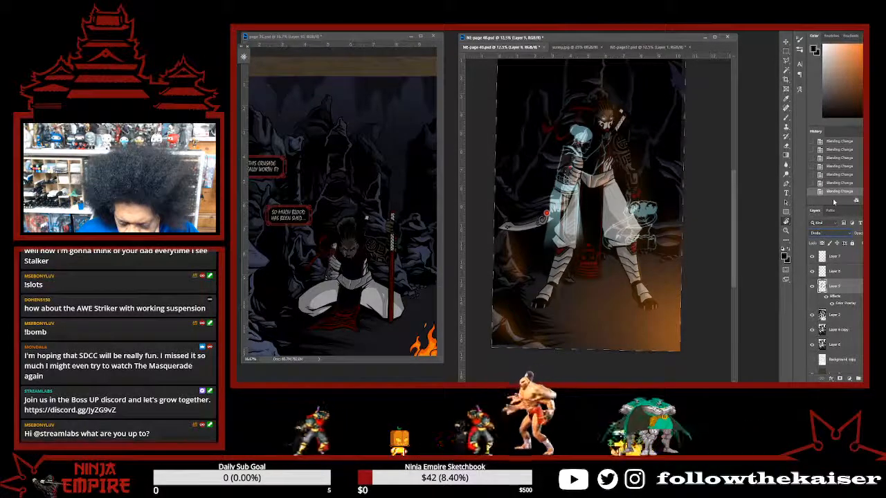
key("Down")
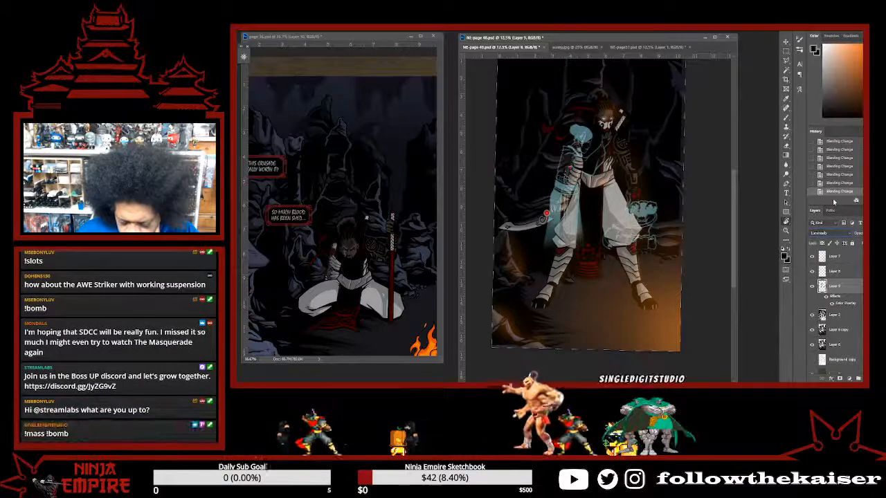
key("Up")
key("Up")
key("Up")
key("Up")
key("Up")
key("Up")
key("Up")
key("Up")
key("Up")
key("Up")
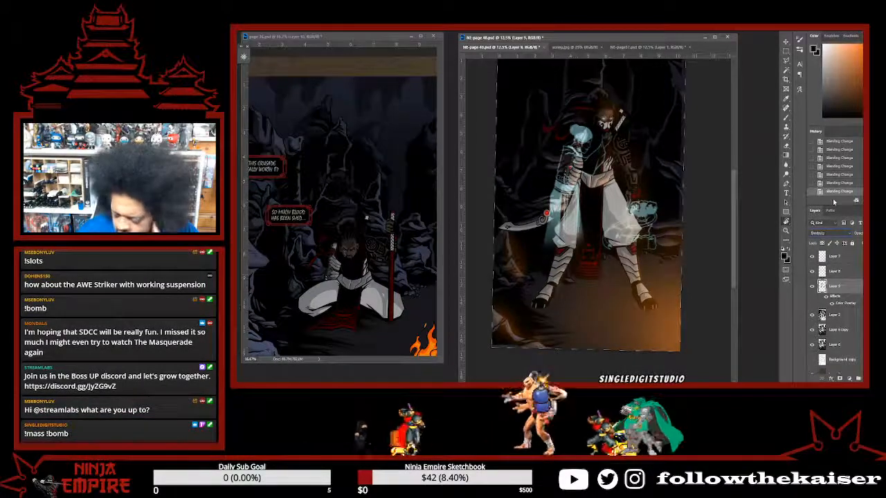
key("Up")
key("Up")
key("Up")
key("Up")
key("Up")
key("Up")
key("Up")
key("Up")
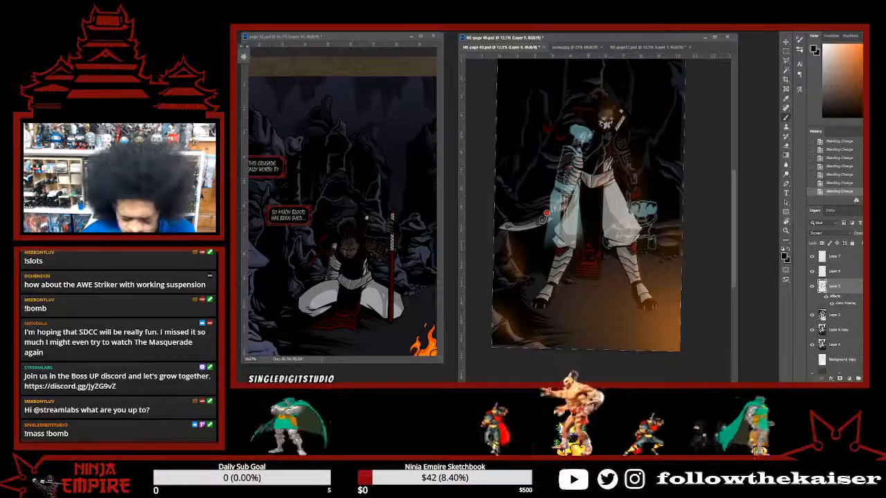
Sample cyan from the ghost woman and try broad soft brush strokes over her figure, undoing the unwanted ones.
left_click(546, 215, "alt")
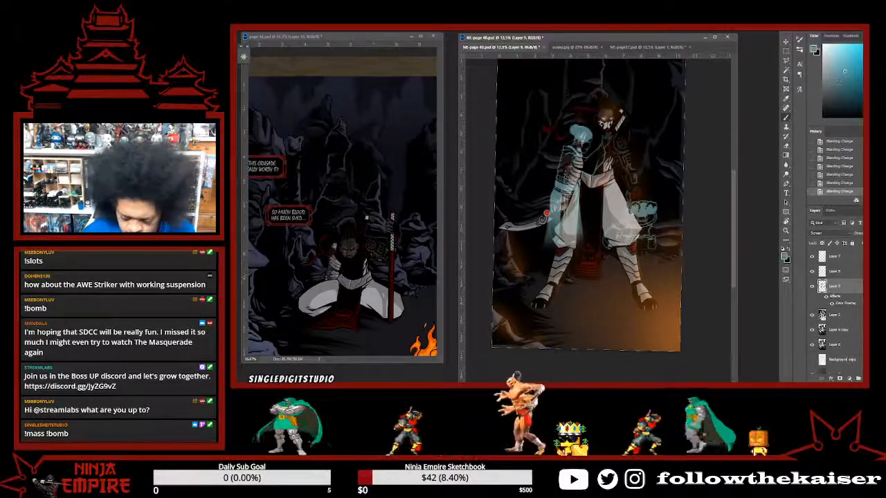
mouse_move(558, 220)
left_mouse_down()
mouse_move(566, 236)
mouse_move(559, 247)
left_mouse_up()
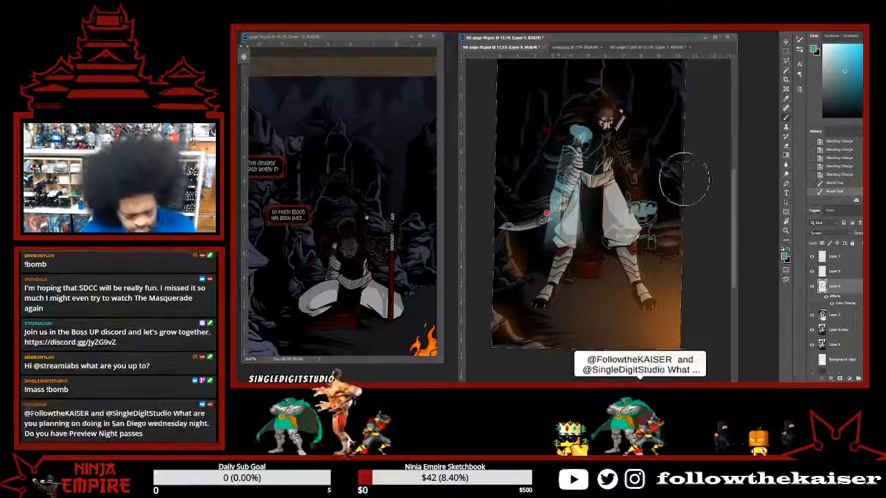
key("ctrl+z")
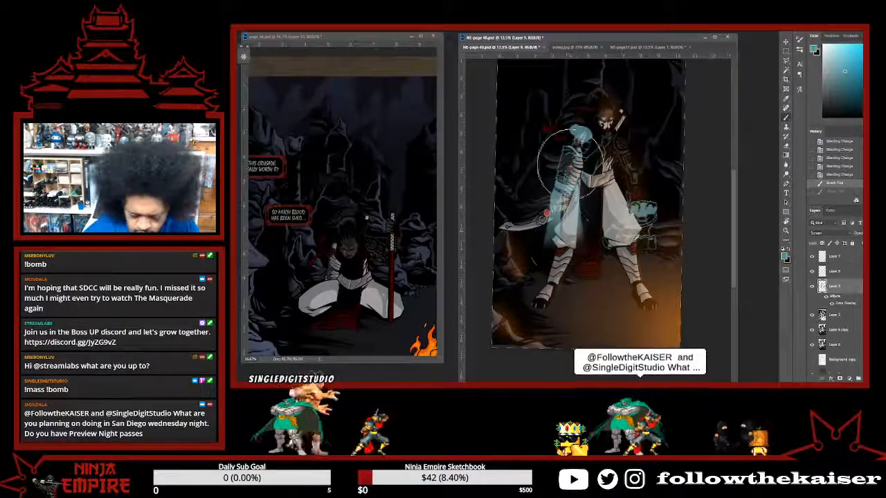
mouse_move(573, 164)
left_mouse_down()
mouse_move(682, 190)
mouse_move(703, 222)
mouse_move(716, 194)
mouse_move(671, 213)
mouse_move(573, 181)
left_mouse_up()
key("ctrl+z")
key("ctrl+z")
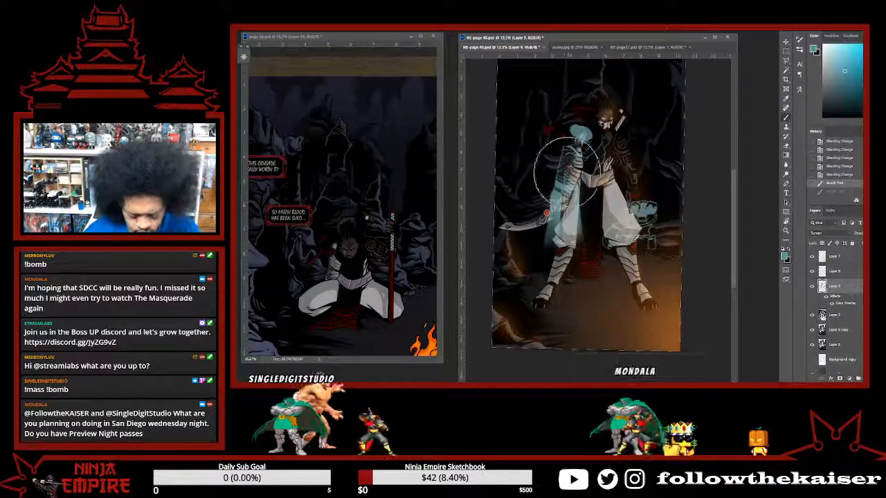
Paint a cyan glow over the ghost woman's body with a smaller soft brush.
key("[")
key("[")
key("[")
left_click_drag(571, 159, 570, 171)
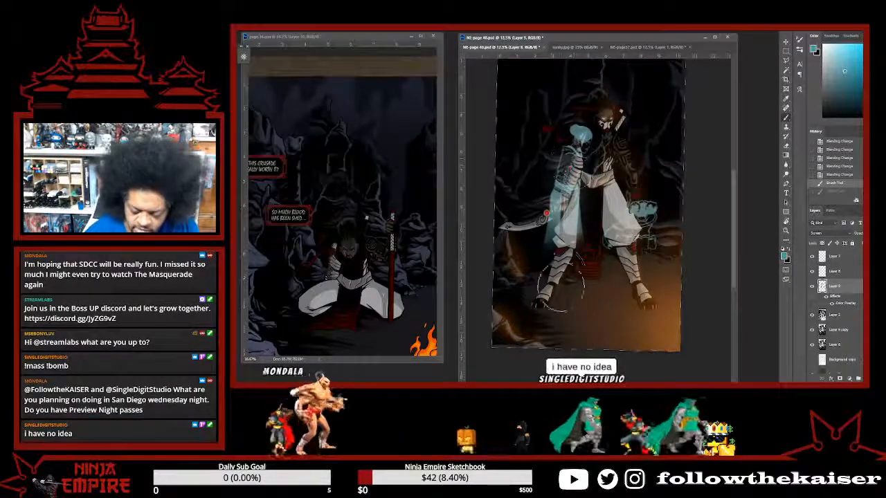
key("ctrl+shift+z")
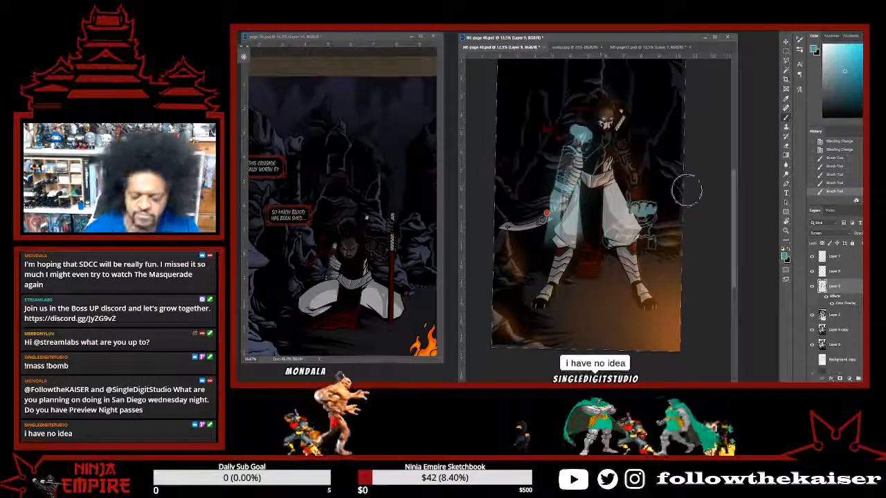
Paint a soft cyan glow around the ghost child, reducing the brush size for the finer strokes.
left_click_drag(646, 219, 650, 256)
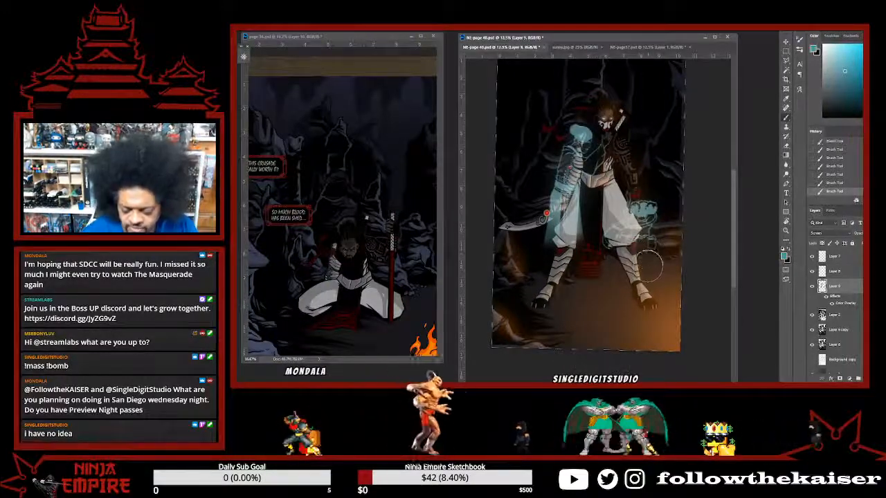
key("bracketleft")
key("bracketleft")
key("bracketleft")
left_click_drag(648, 220, 647, 228)
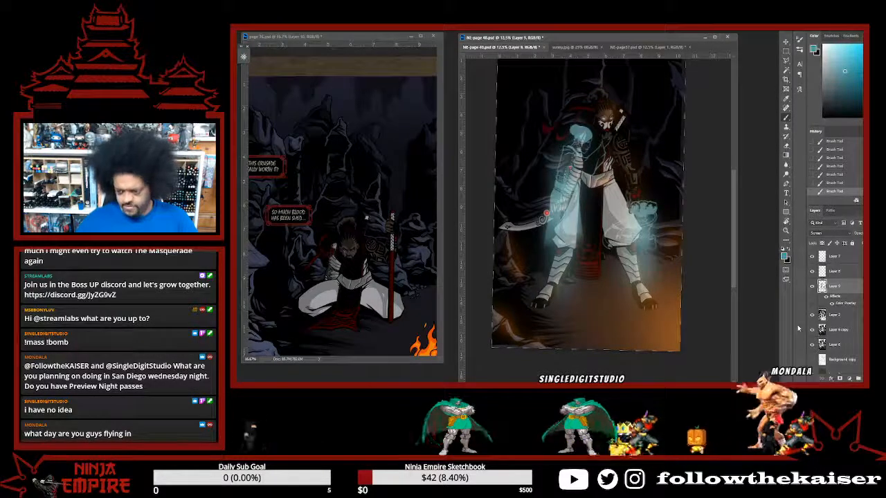
Compare the page with Layer 7 hidden and shown, and save page 40 with that layer selected.
left_click(811, 257)
left_click(812, 257)
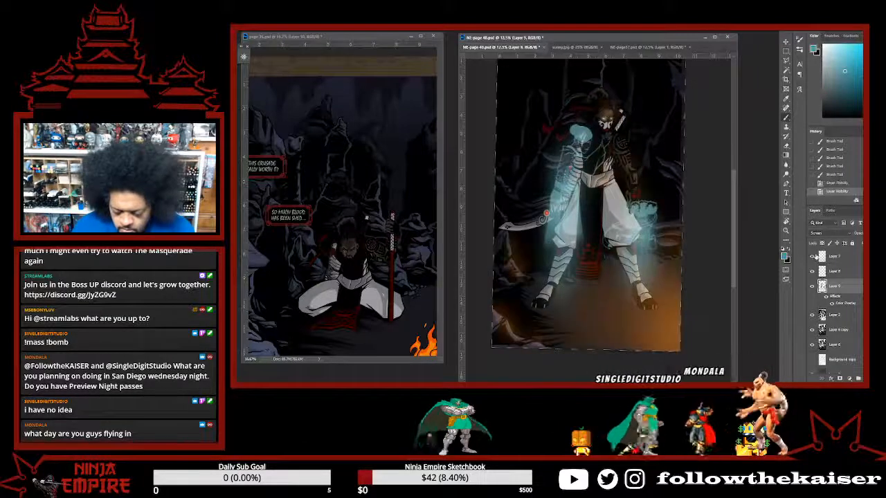
left_click(812, 257)
left_click(812, 257)
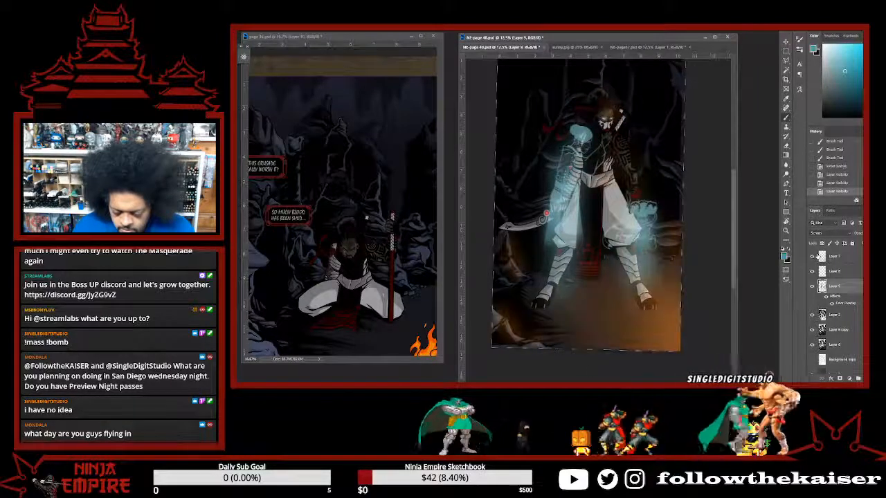
left_click(820, 256)
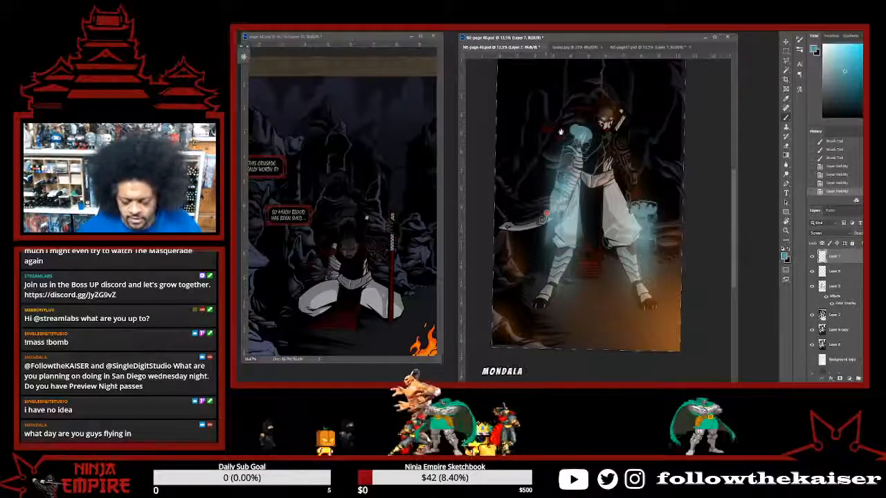
key("ctrl+s")
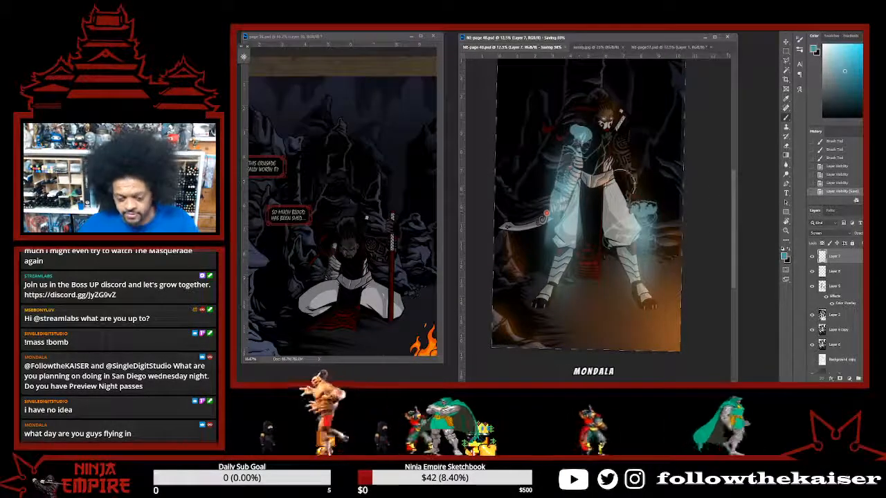
key("ctrl+minus")
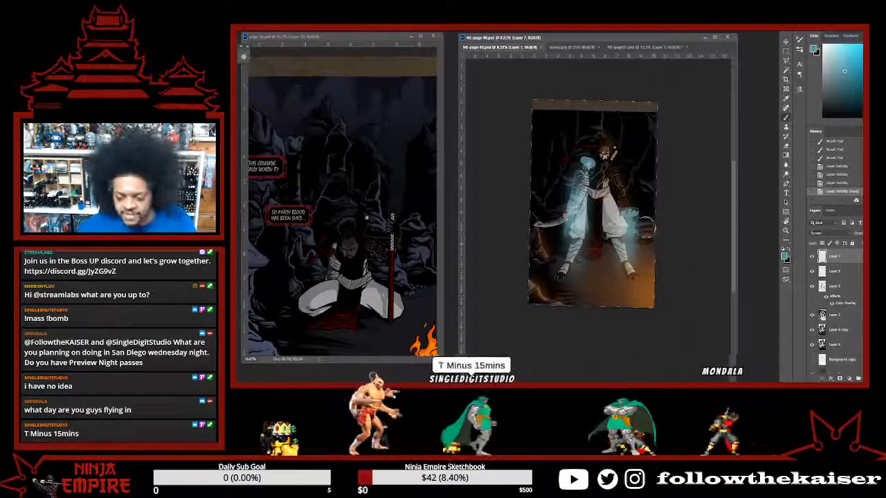
key("r")
key("Escape")
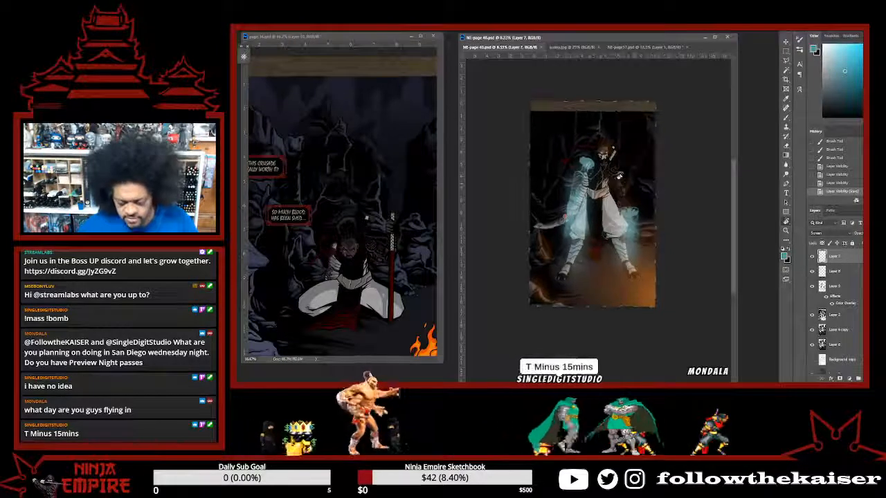
key("z")
left_click(600, 181)
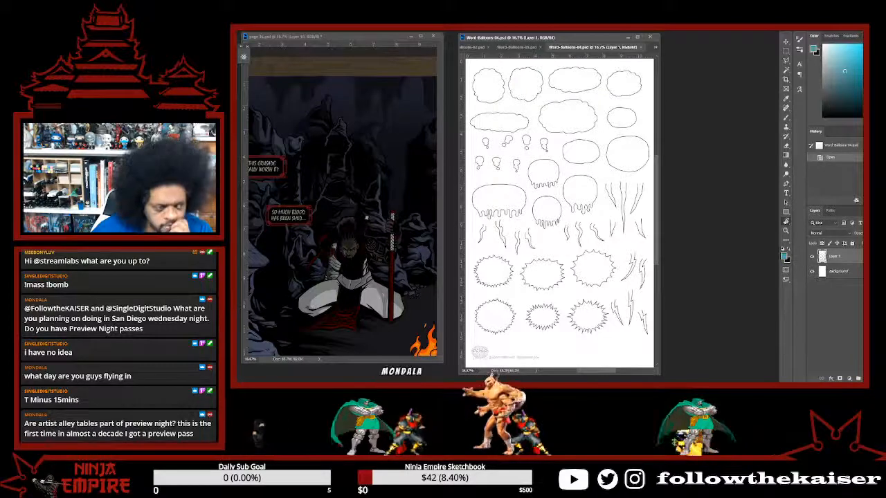
Close the Word-Balloons template documents and return to page 40.
key("ctrl+Tab")
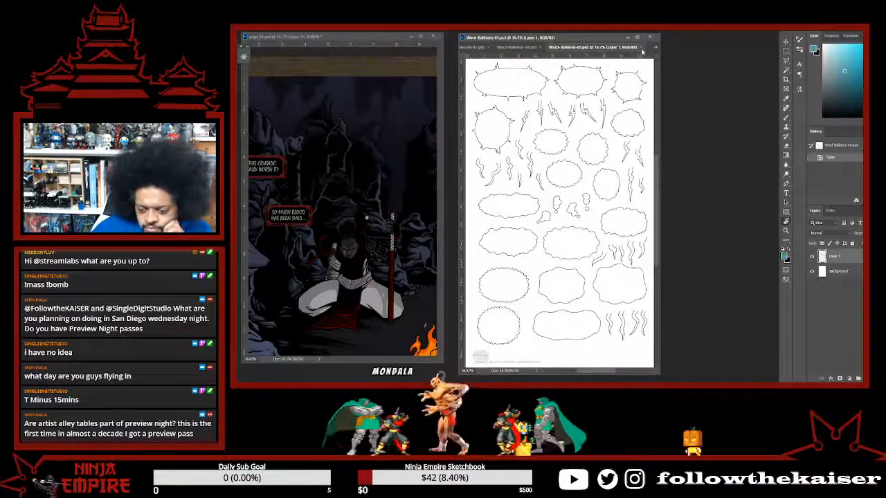
key("ctrl+Tab")
key("ctrl+Tab")
key("ctrl+Tab")
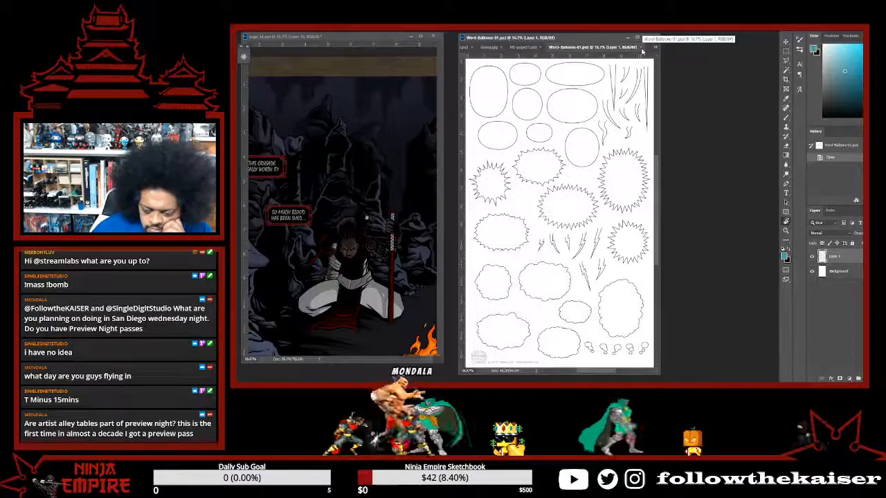
key("ctrl+Tab")
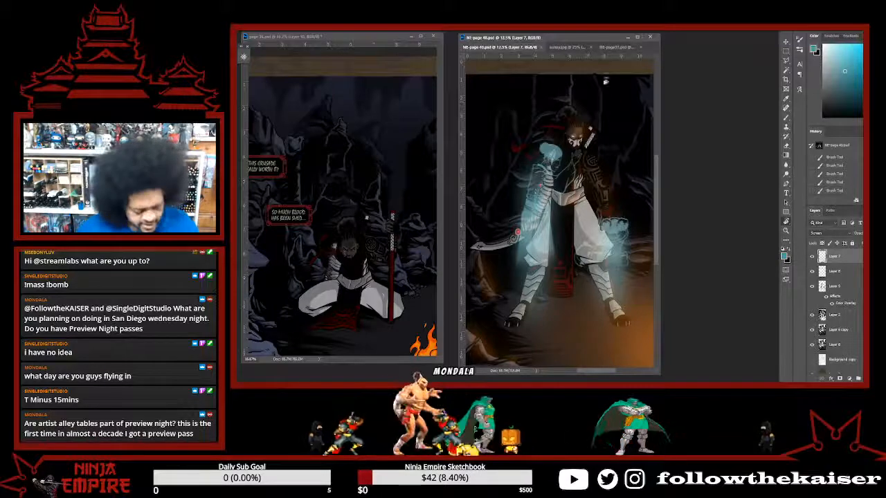
Set the Type tool's text colour to white (#ffffff) and widen the page 40 window for lettering.
key("t")
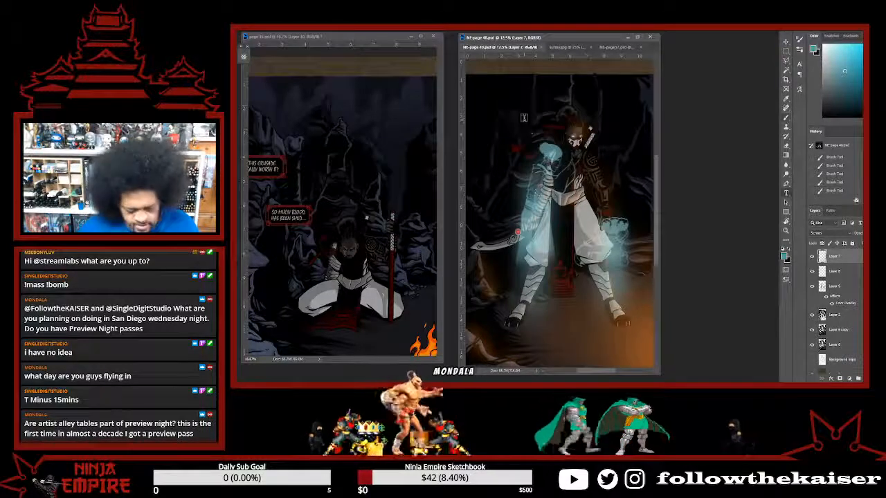
left_click(520, 27)
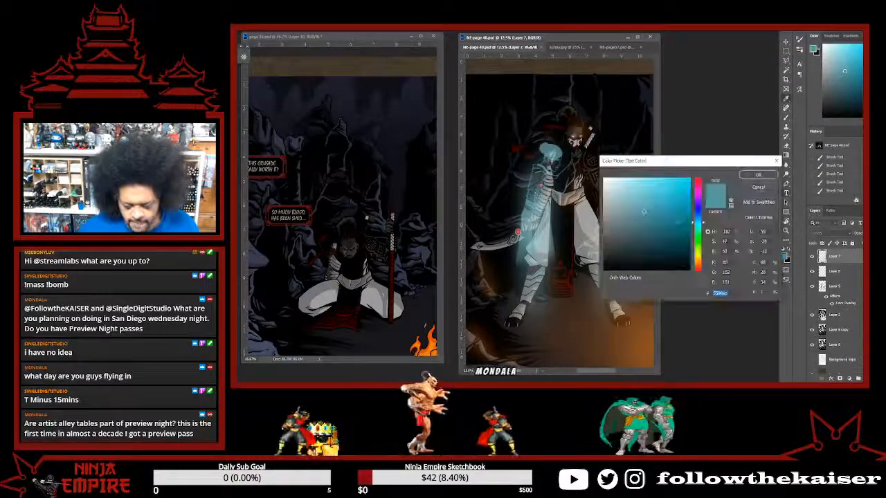
type("ffffff")
left_click(501, 103, "ctrl")
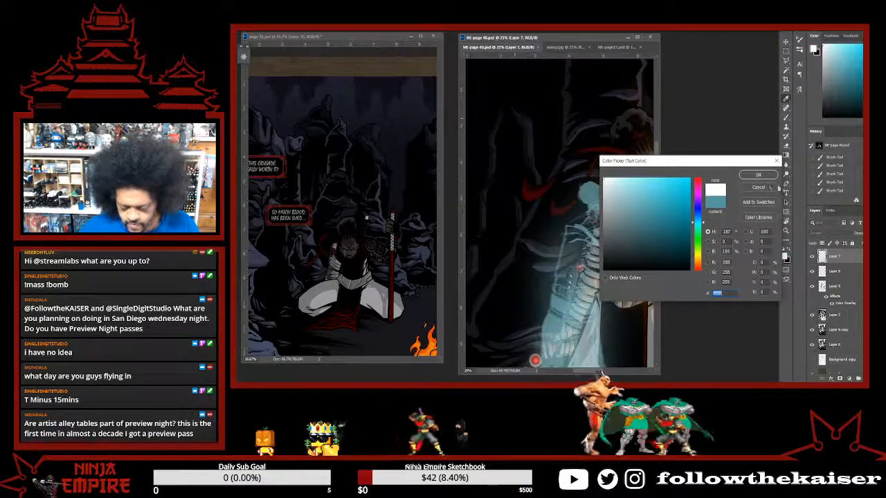
left_click(759, 176)
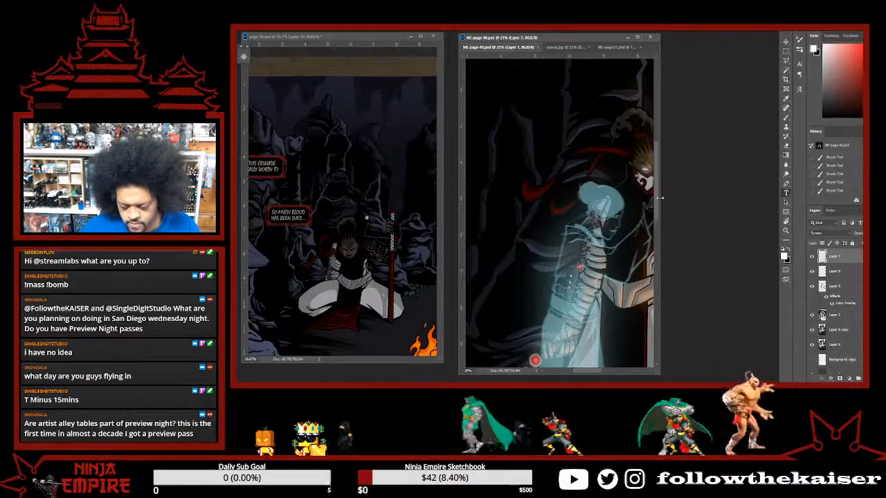
left_click_drag(660, 198, 764, 200)
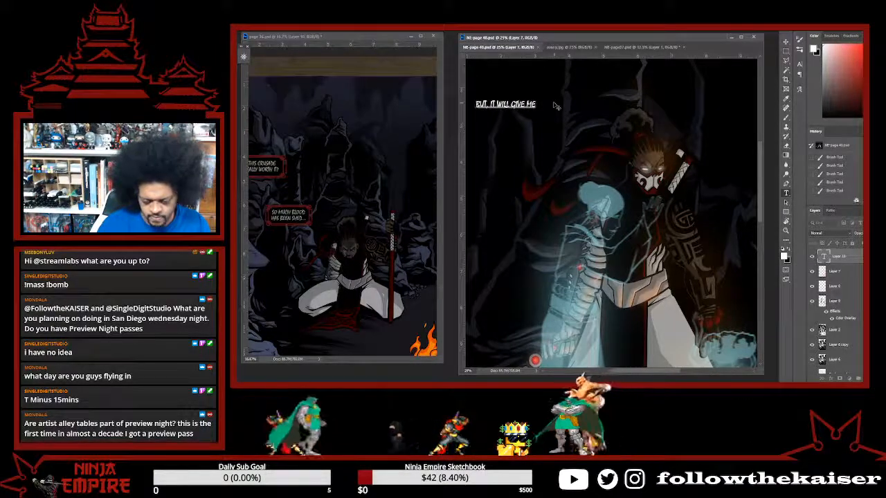
Finish the white caption as "BUT, IT WILL GIVE ME GREAT SATISFACTION!" and position it in the dark area beside the warrior's head.
type("T SATISFACTION!")
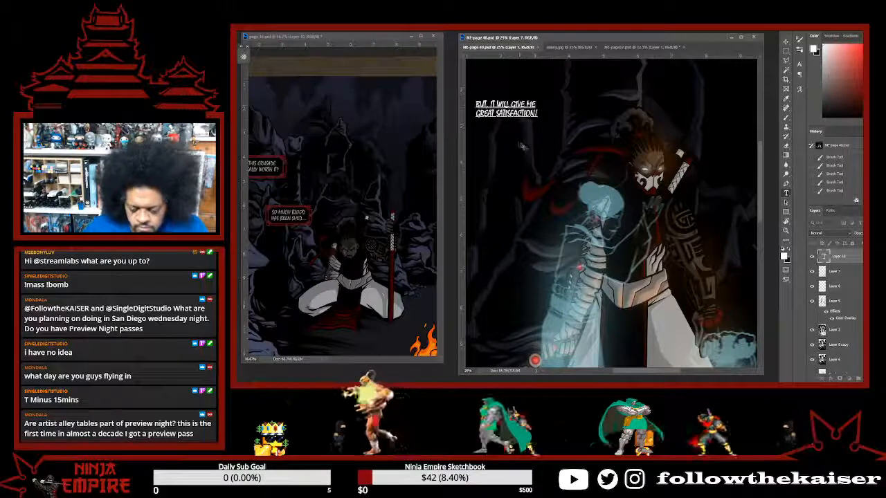
left_click(559, 121)
left_click_drag(517, 137, 545, 141)
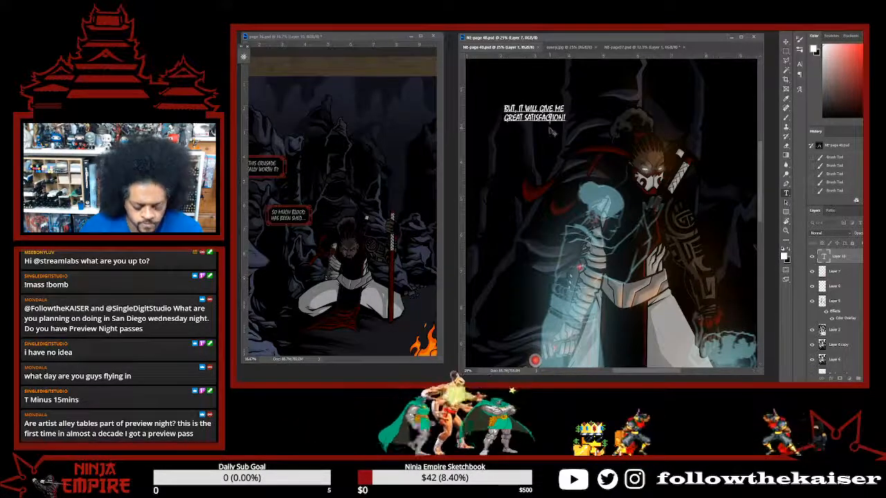
scroll(550, 130, "down", 3)
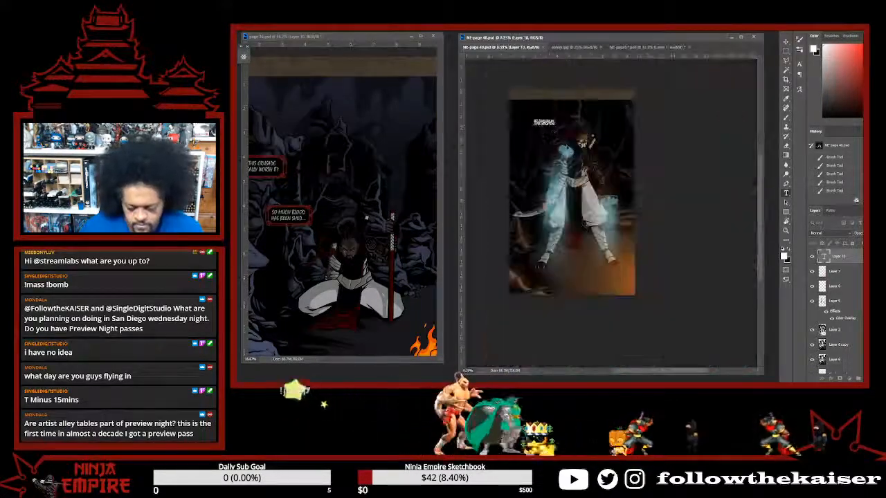
scroll(545, 133, "up", 2)
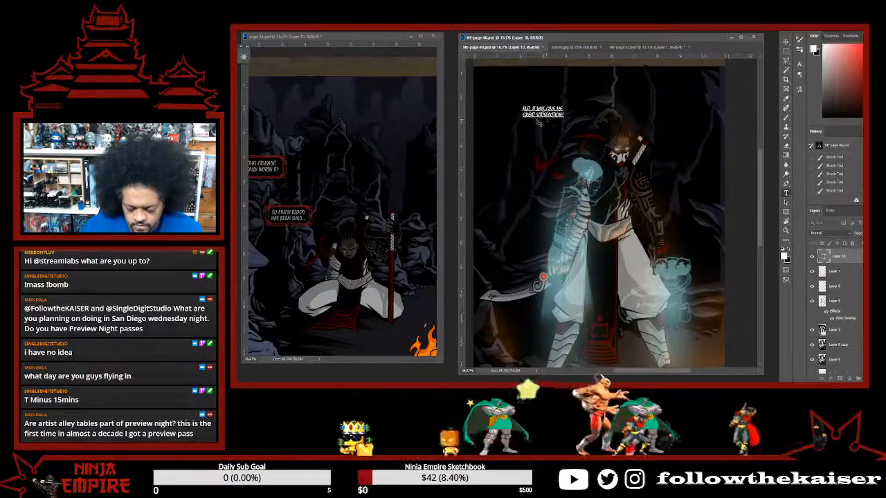
key("ctrl+Return")
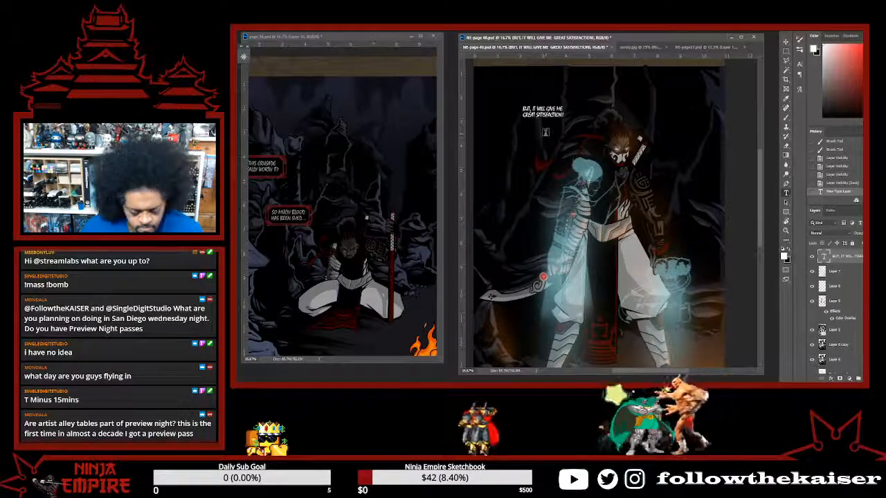
left_click_drag(544, 127, 536, 129)
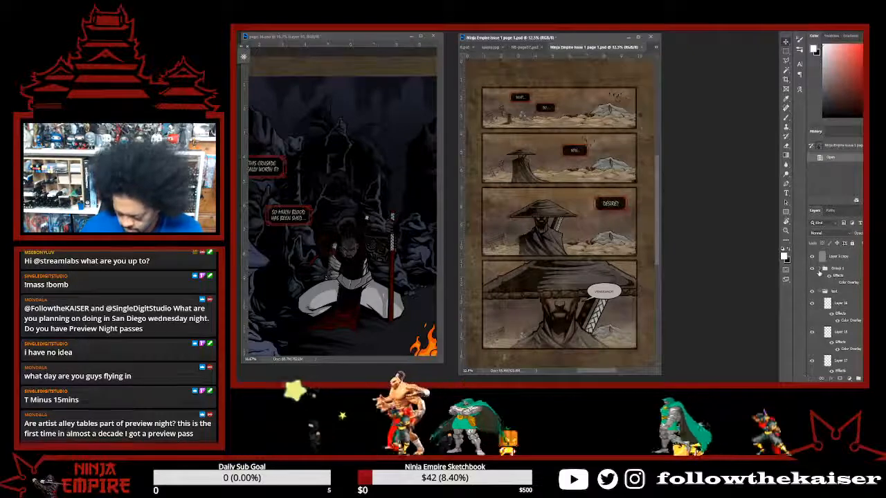
Toggle layer visibility in Ninja Empire issue 1 page 1 to find which layer holds the "VENGEANCE!" speech balloon.
left_click(823, 269)
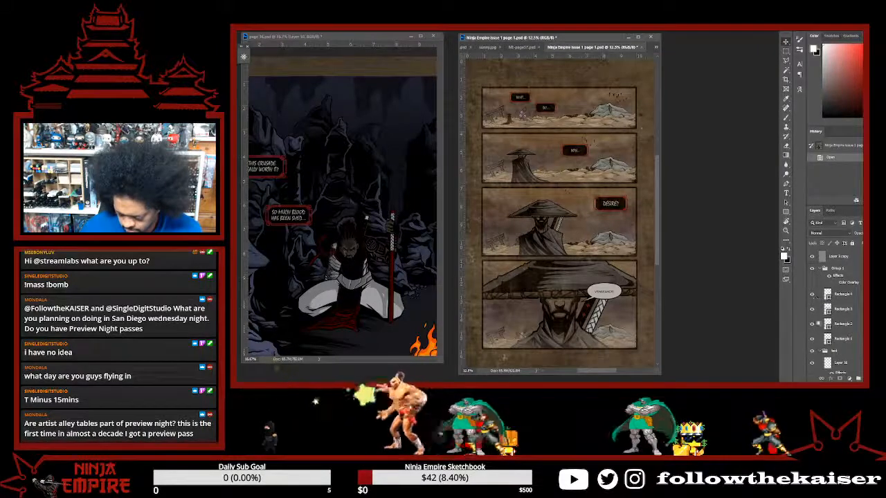
scroll(811, 352, "down", 2)
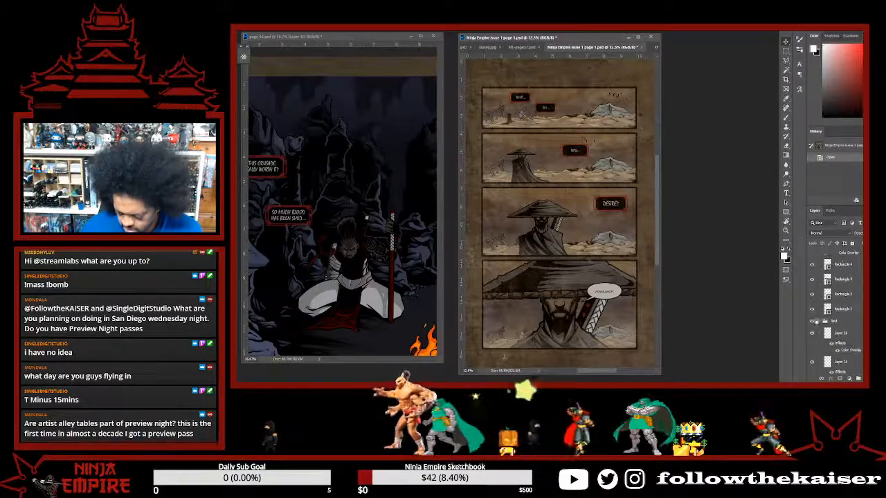
scroll(816, 325, "down", 2)
left_click(813, 306)
left_click(813, 305)
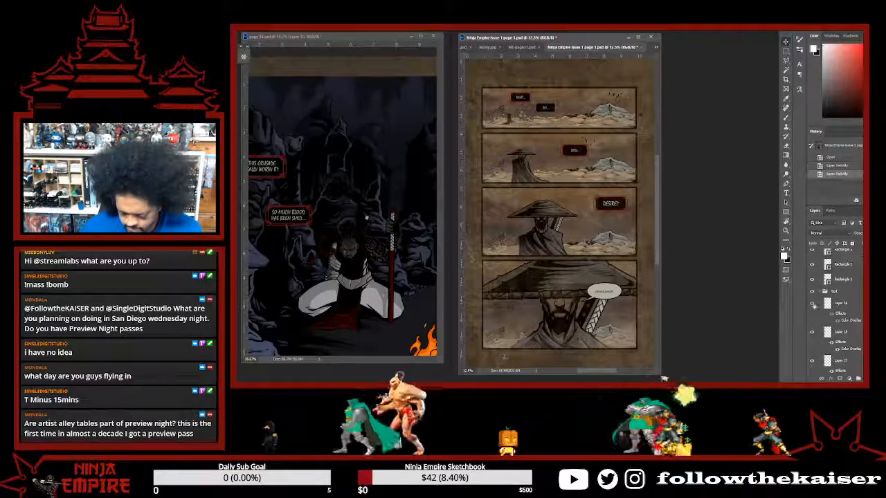
scroll(816, 320, "down", 2)
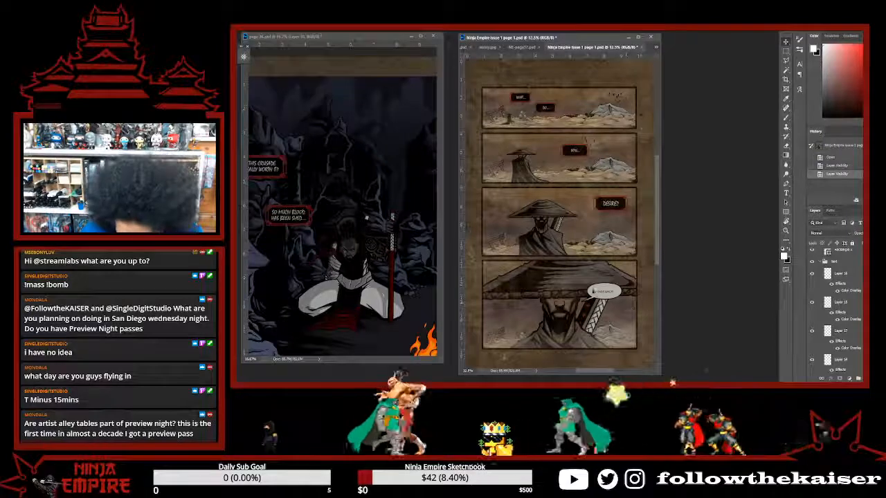
left_click(812, 331)
scroll(814, 339, "down", 2)
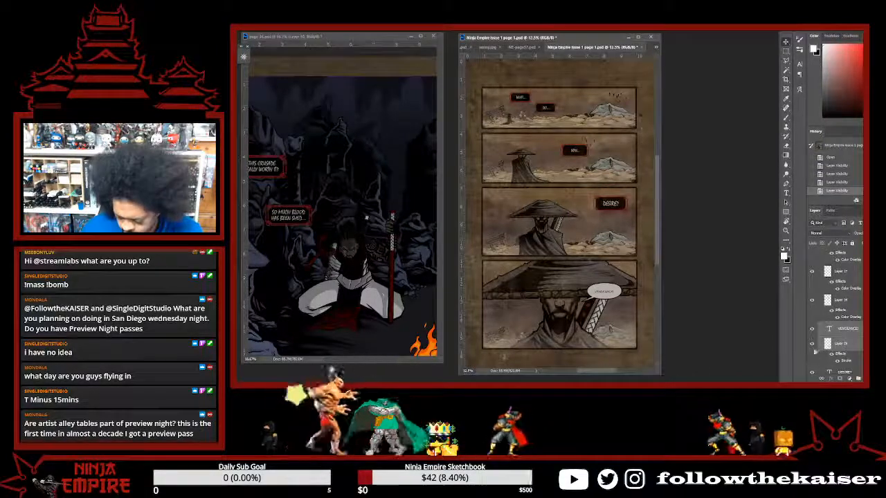
scroll(812, 350, "down", 3)
scroll(814, 342, "down", 3)
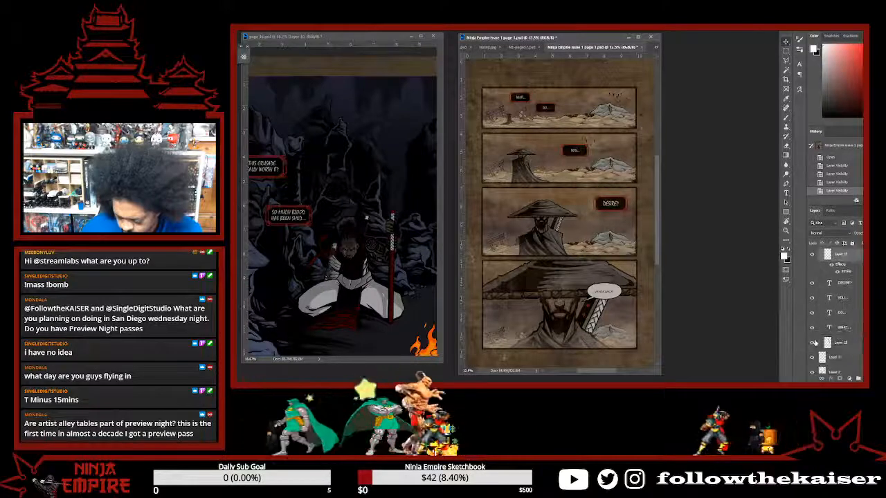
scroll(817, 332, "up", 4)
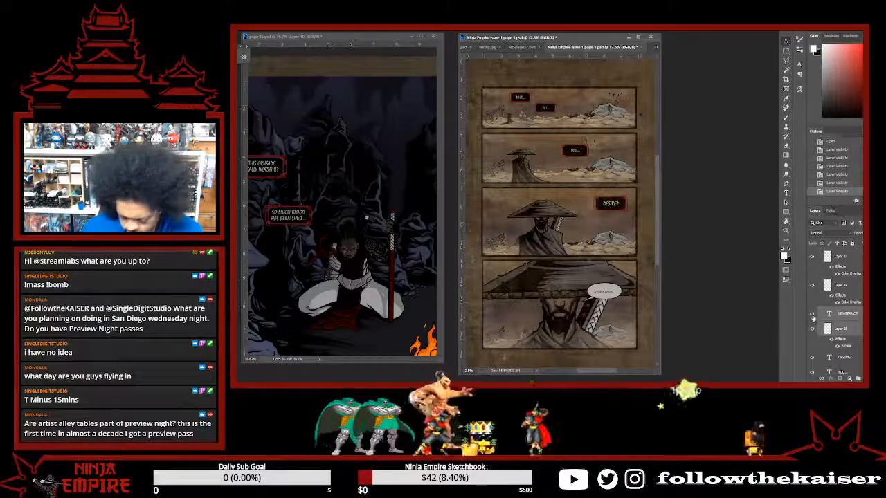
left_click(812, 330)
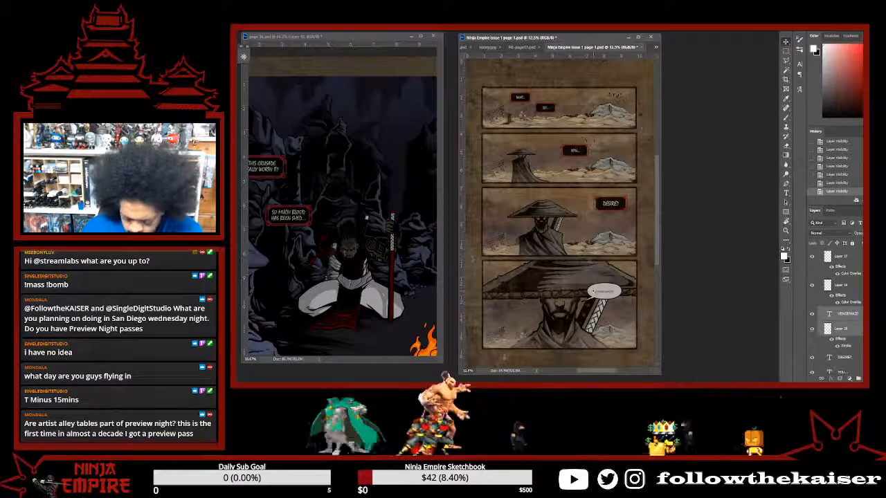
Select the balloon layer beneath the "VENGEANCE!" text on page 1 and copy its entire canvas.
scroll(593, 292, "up", 3)
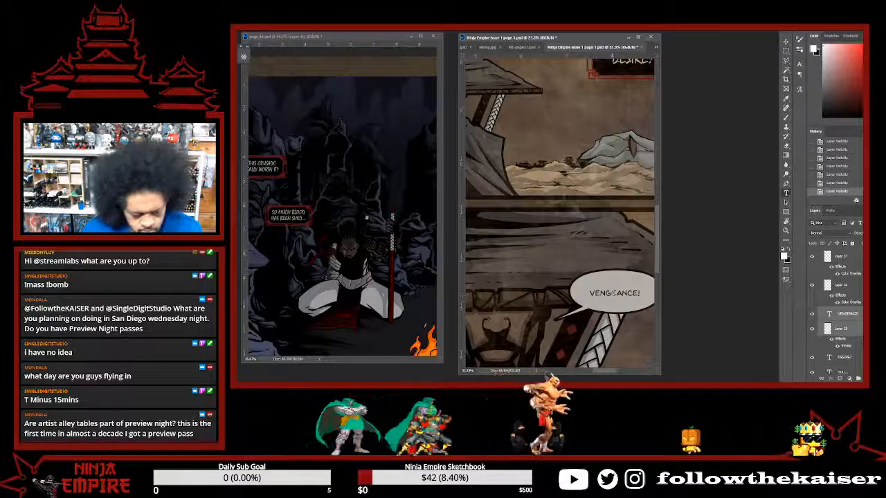
left_click(613, 294)
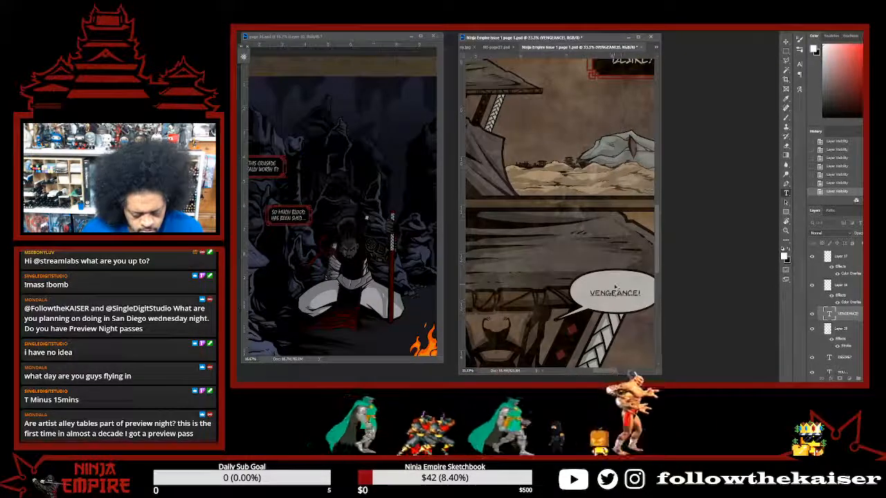
key("ctrl+Return")
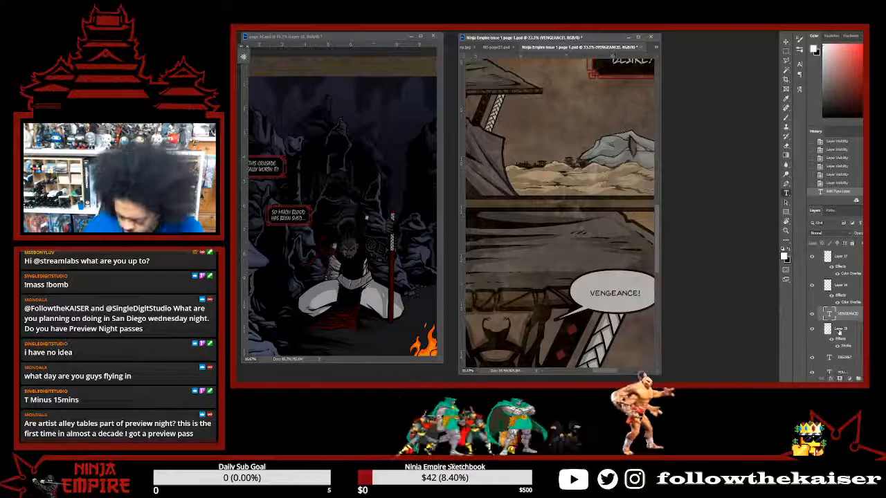
left_click(849, 333)
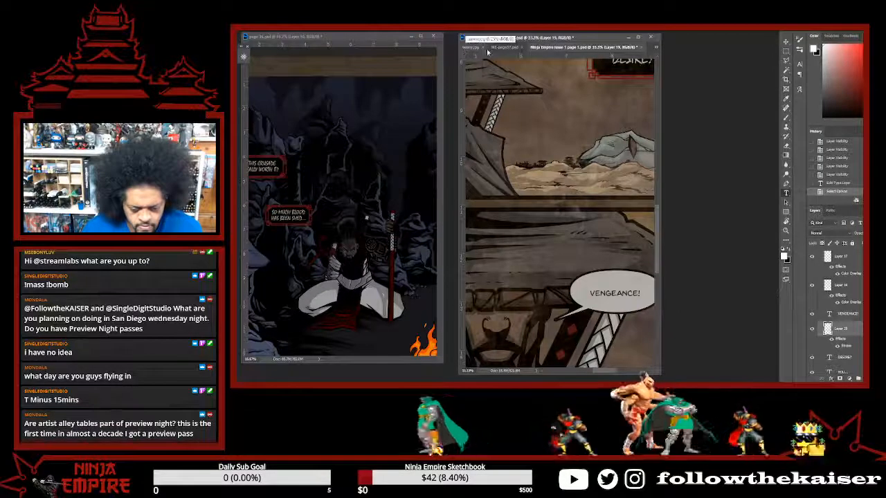
Close NE-page37.psd without saving and paste the copied speech balloon into page 40.
left_click(510, 47)
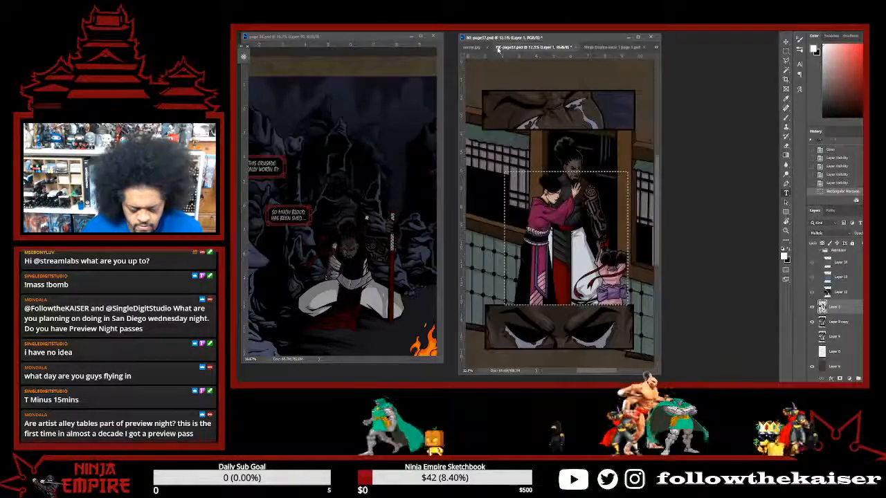
left_click(580, 48)
key("n")
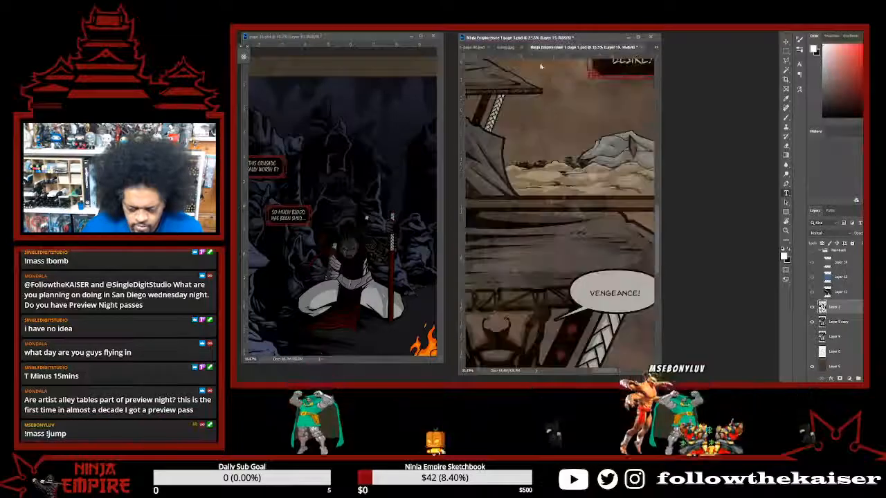
left_click(475, 47)
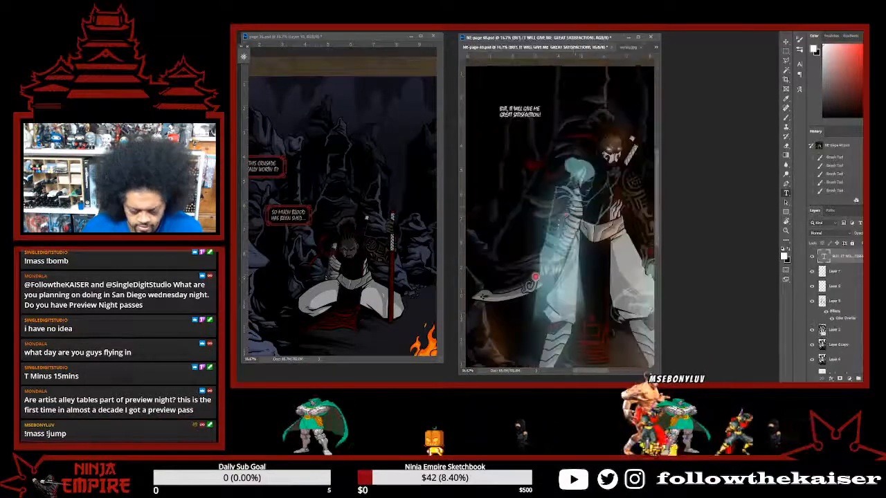
key("ctrl+v")
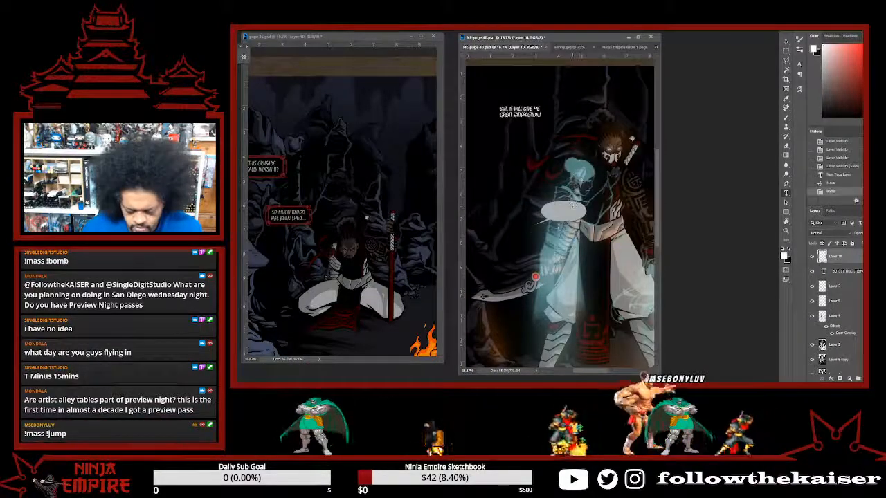
Flip the pasted balloon horizontally, then move and enlarge it over the caption with its tail towards the warrior.
left_click(277, 28)
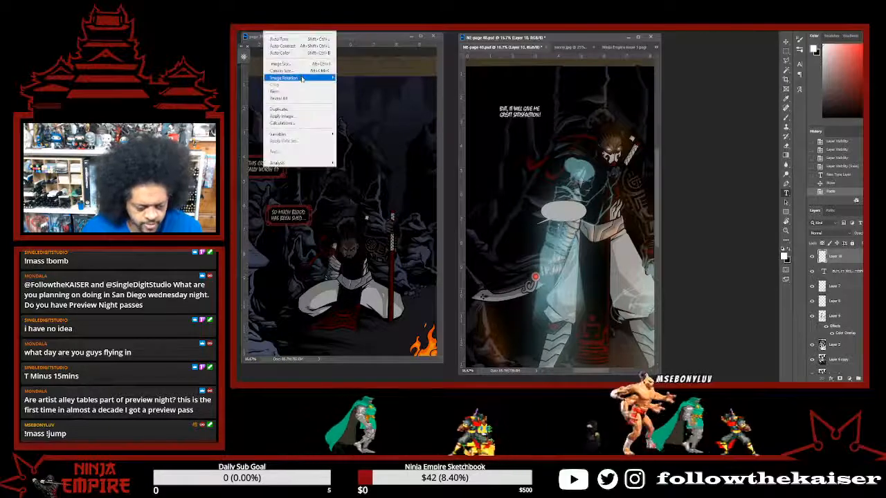
mouse_move(258, 29)
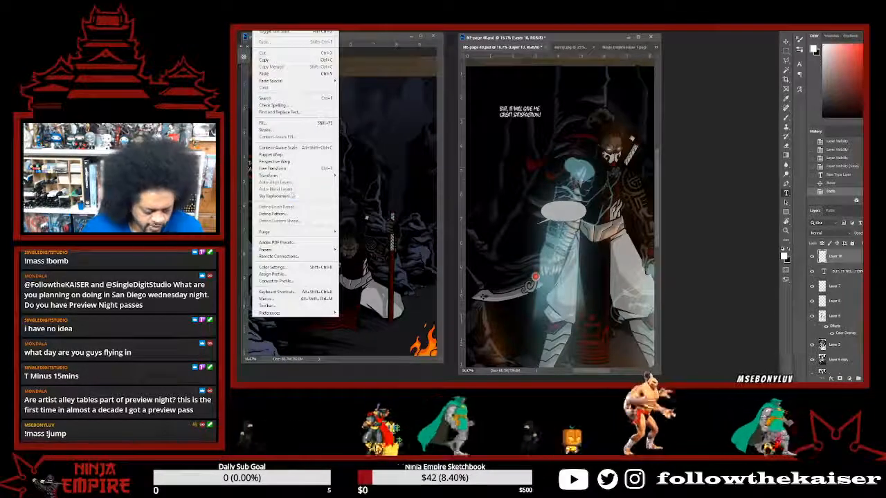
mouse_move(302, 175)
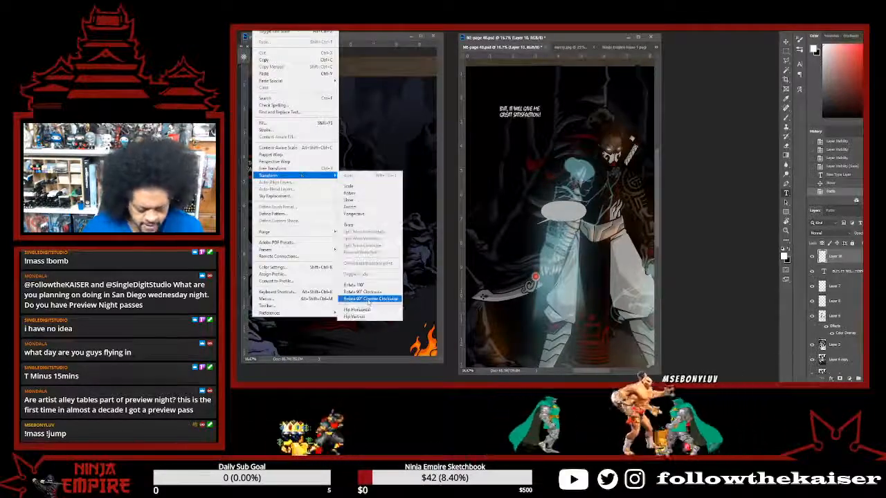
left_click(369, 300)
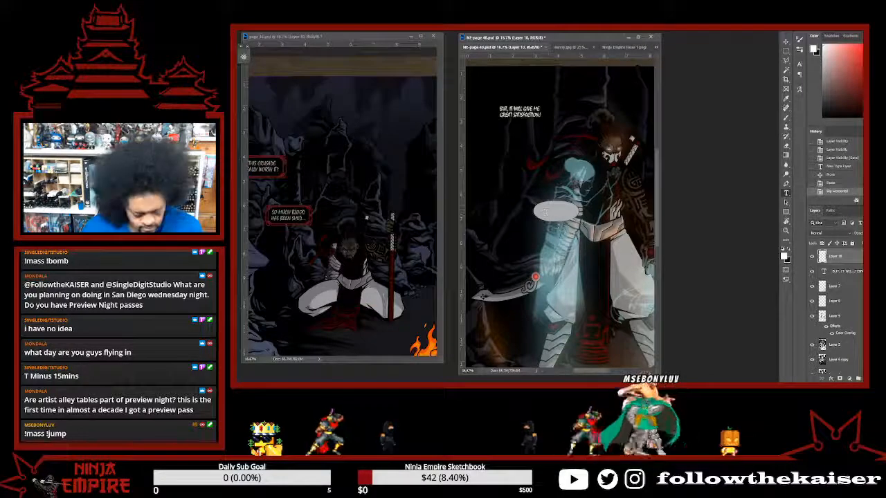
left_click_drag(559, 220, 535, 122)
key("Return")
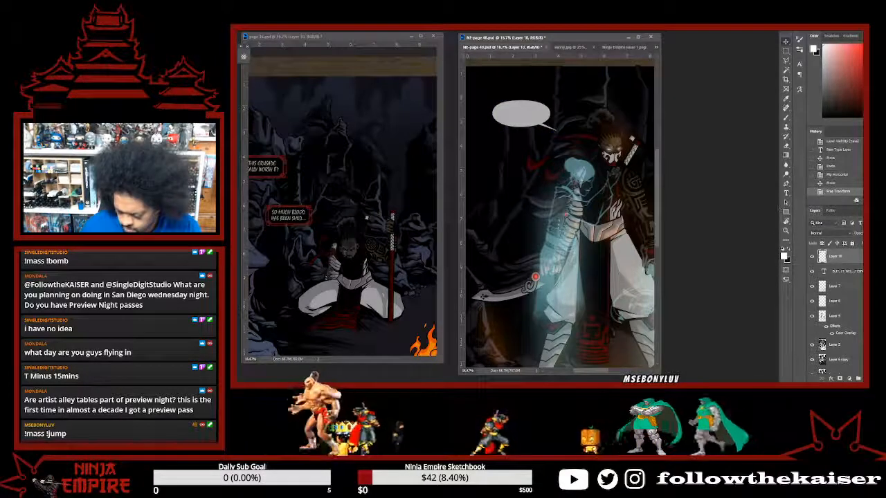
Recolour the "BUT, IT WILL GIVE ME GREAT SATISFACTION!" caption to black and move it inside the speech balloon.
left_click(850, 273)
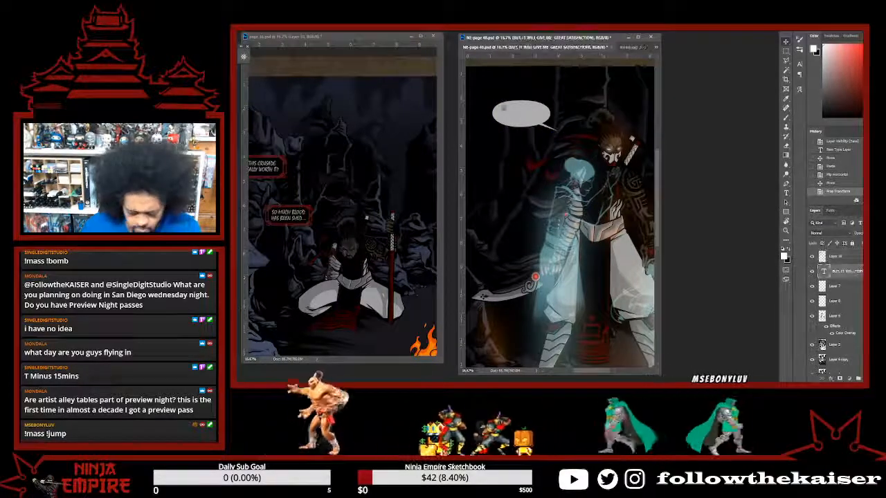
left_click_drag(524, 146, 524, 120)
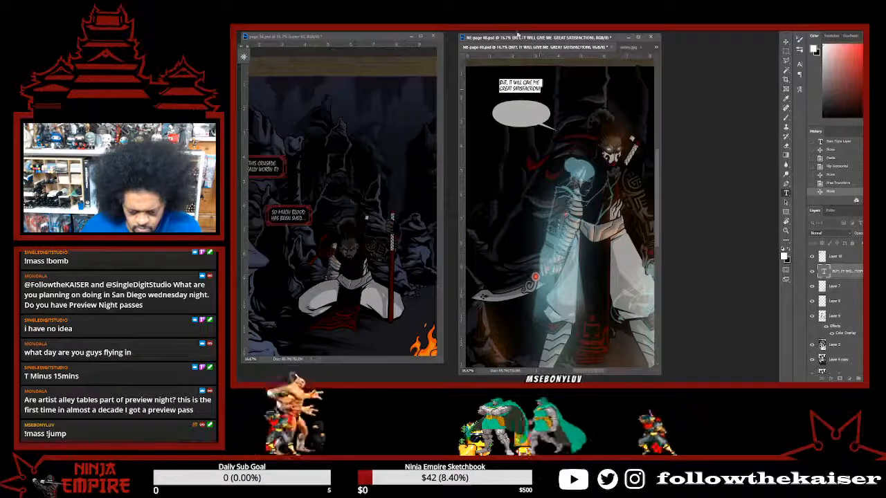
left_click(784, 256)
left_click(603, 270)
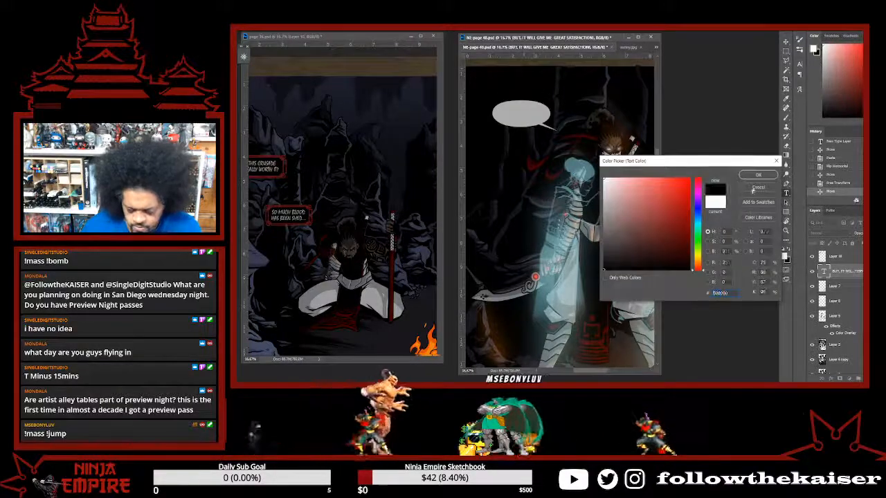
left_click(747, 176)
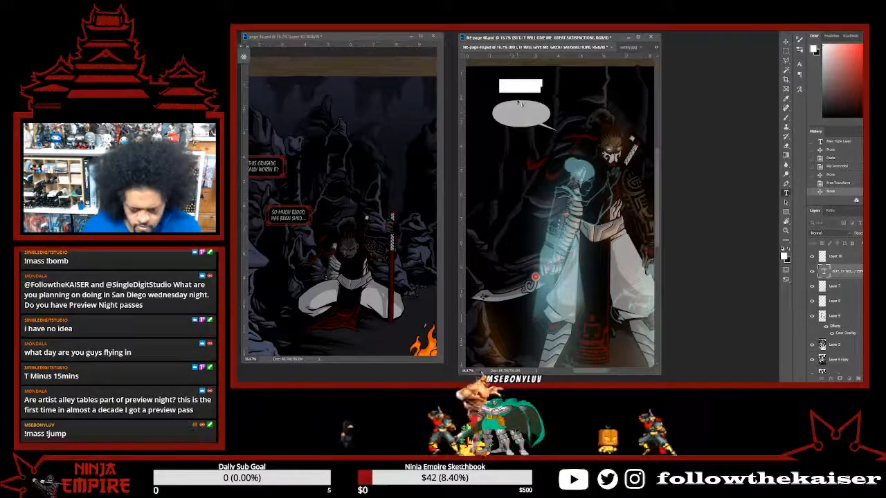
left_click_drag(520, 104, 521, 133)
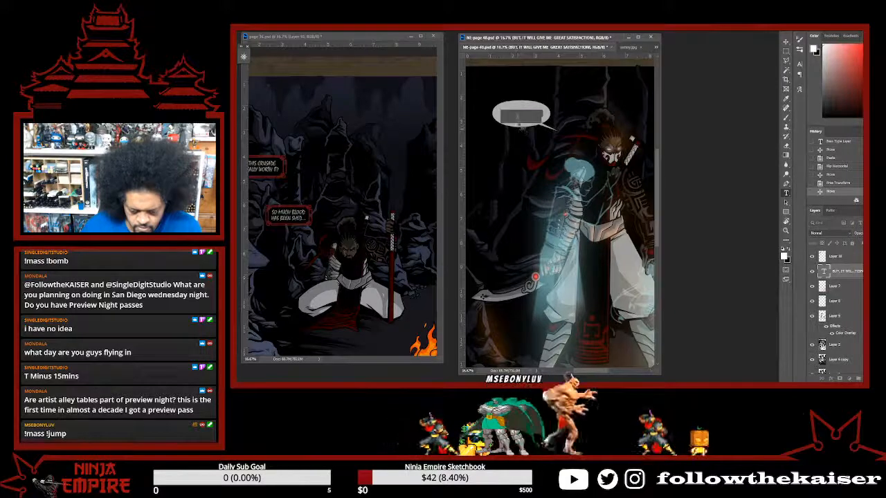
Move the "BUT, IT WILL GIVE ME GREAT SATISFACTION!" text layer above the speech balloon layer on page 40.
left_click(852, 258)
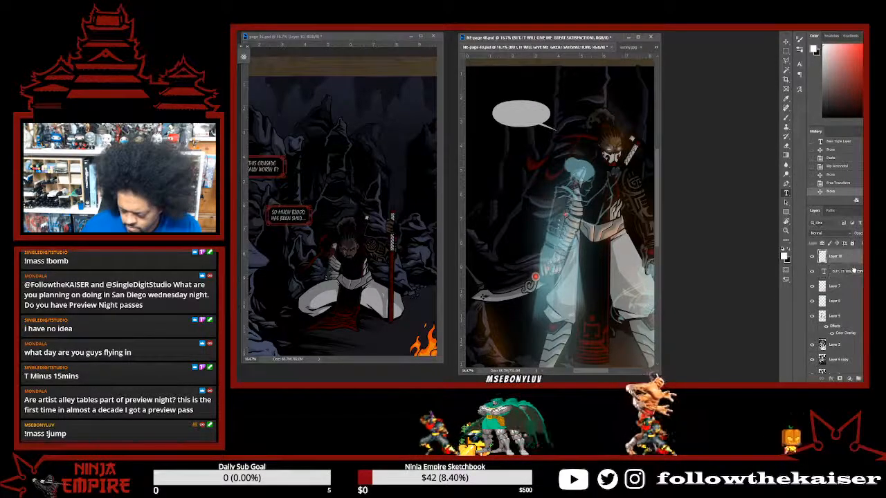
left_click_drag(851, 259, 849, 245)
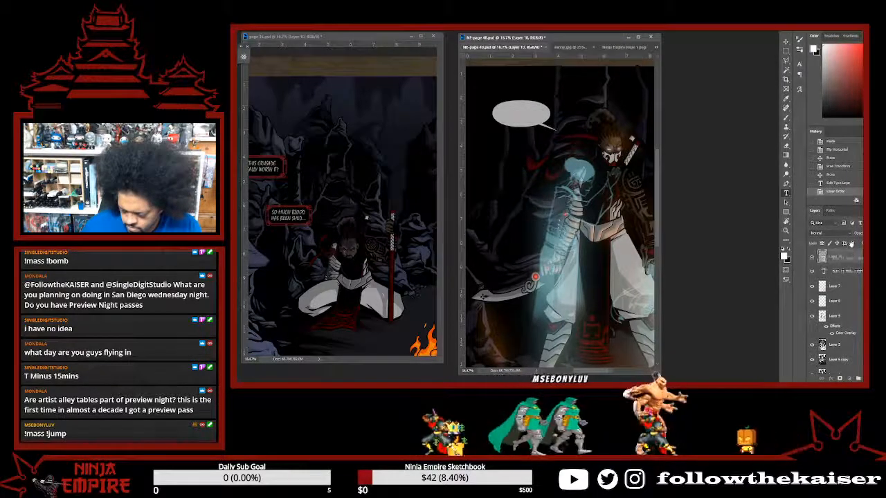
left_click(850, 271)
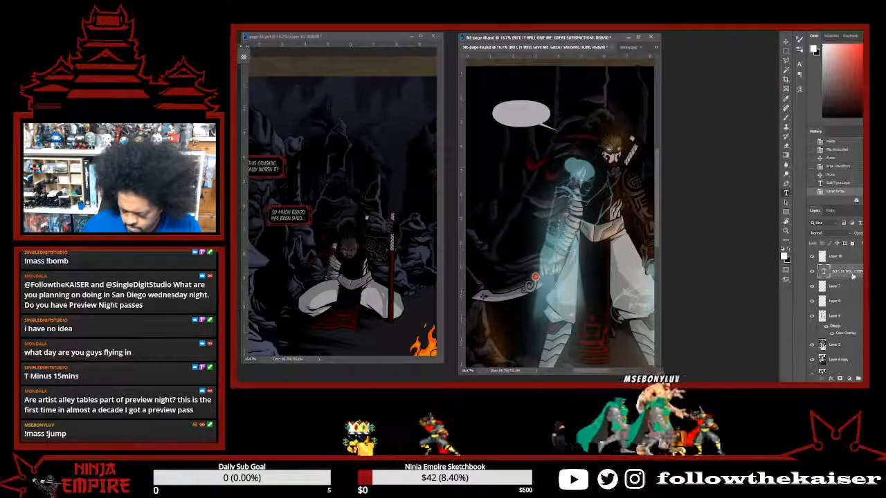
left_click_drag(851, 273, 846, 253)
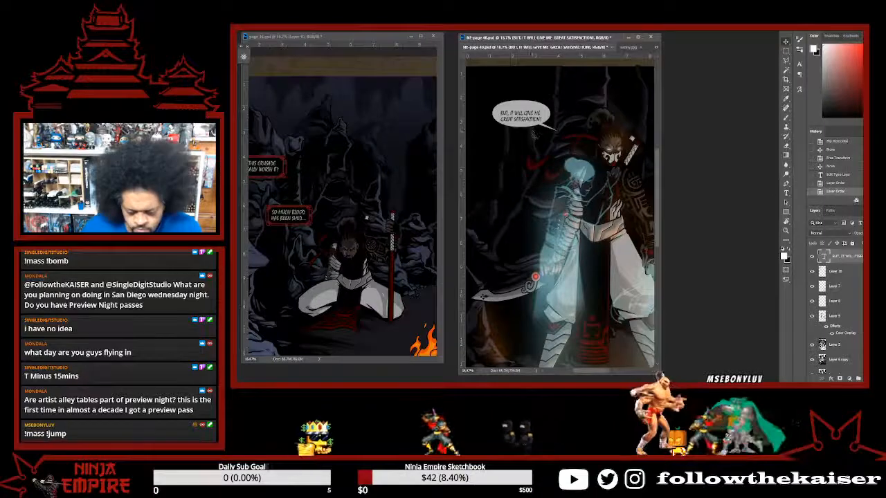
Shift the caption slightly left to centre it inside the speech balloon.
left_click_drag(534, 140, 599, 173)
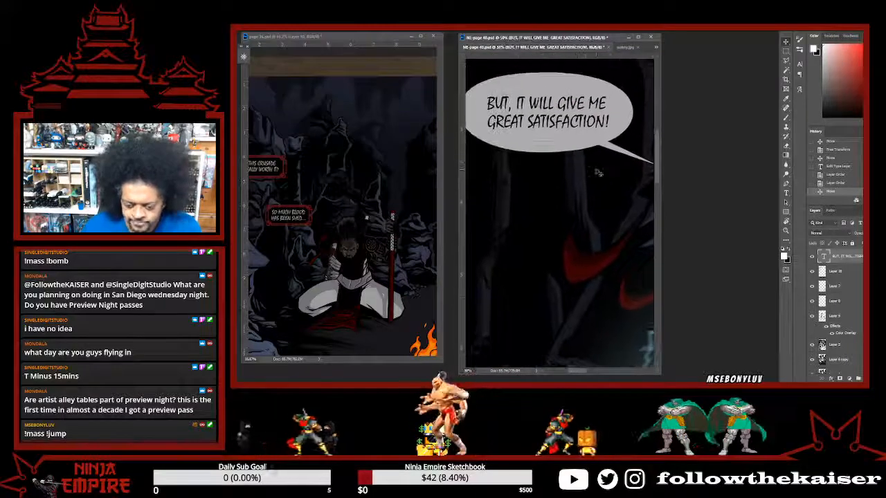
key("Left")
key("Left")
key("Left")
key("Left")
key("Left")
key("Left")
key("Left")
key("Left")
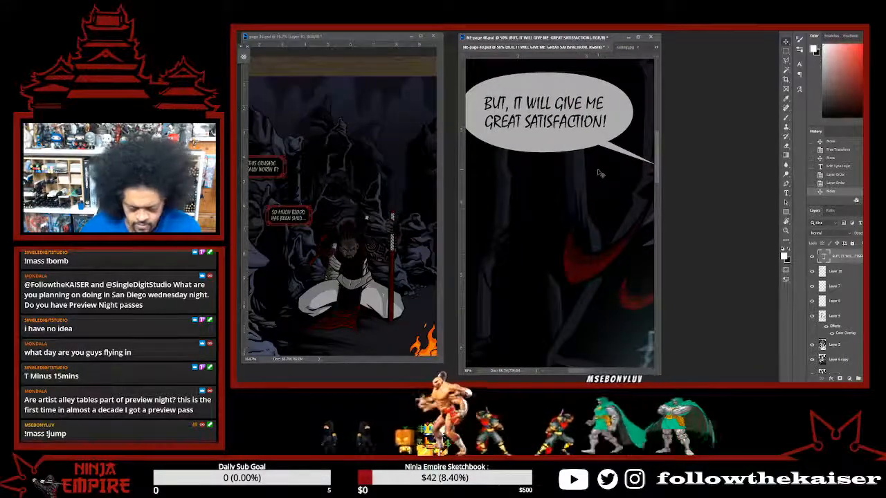
Widen the page 40 document window and fine-tune the caption's position within the balloon.
left_click_drag(662, 270, 774, 272)
left_click_drag(617, 256, 669, 284)
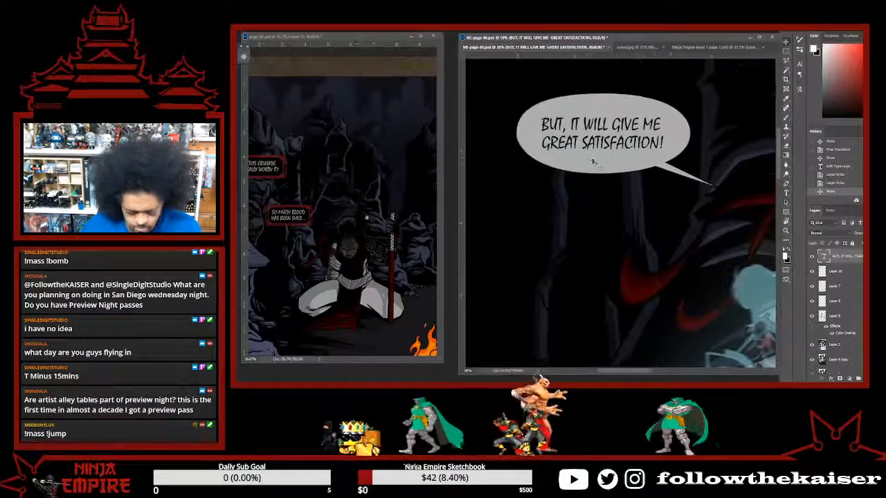
left_click_drag(609, 166, 602, 163)
left_click_drag(604, 162, 606, 163)
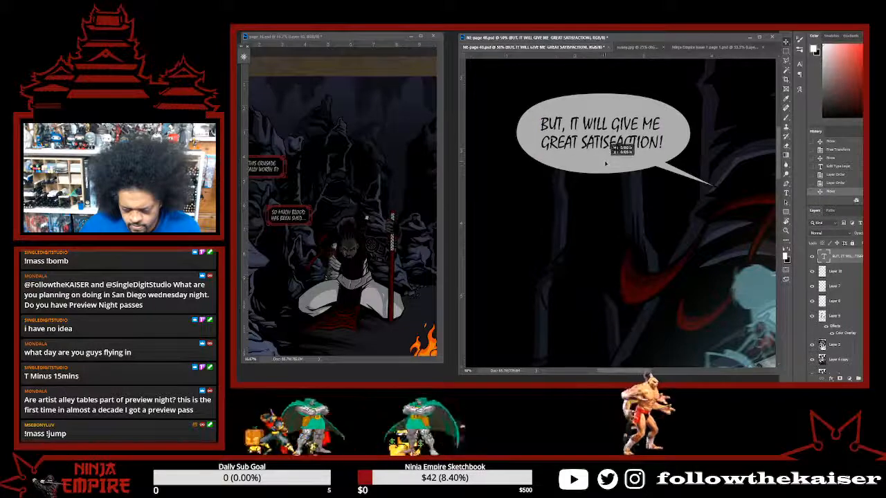
Select the balloon layer together with the caption and nudge both slightly left.
left_click(849, 269)
key("Left")
key("Left")
key("Left")
key("Left")
key("Left")
key("Left")
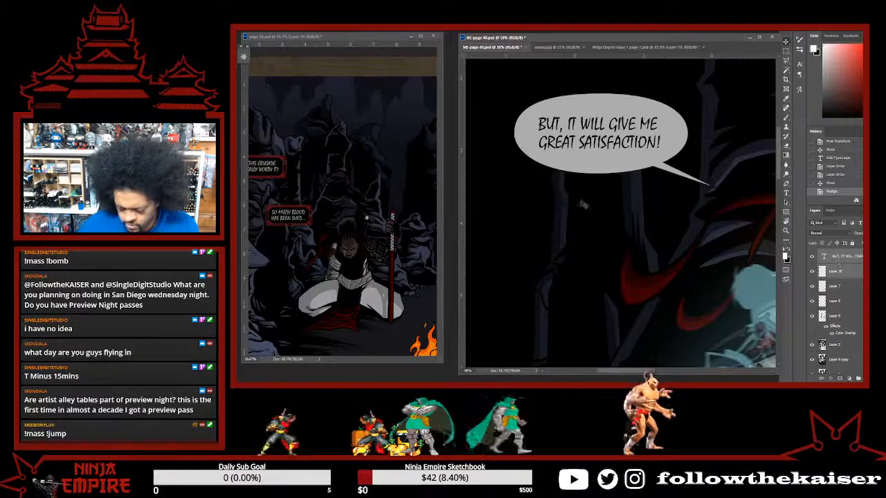
left_click_drag(612, 225, 641, 222)
scroll(626, 273, "down", 2)
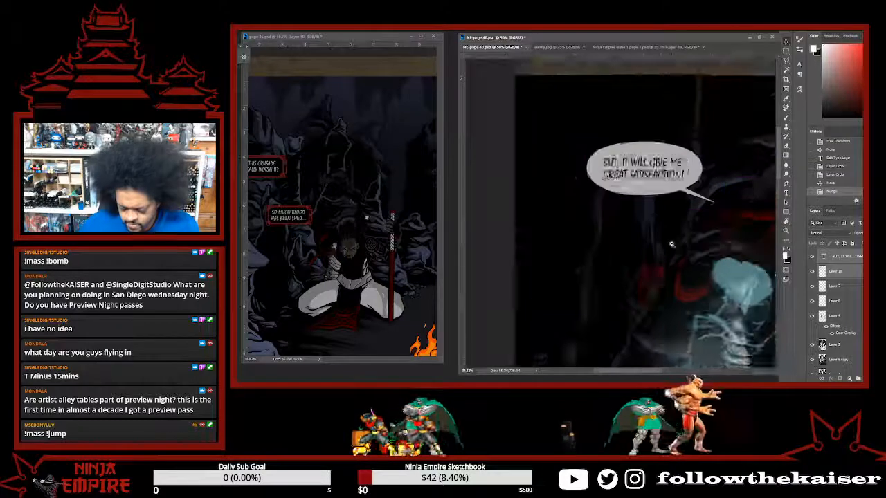
scroll(625, 279, "right", 2)
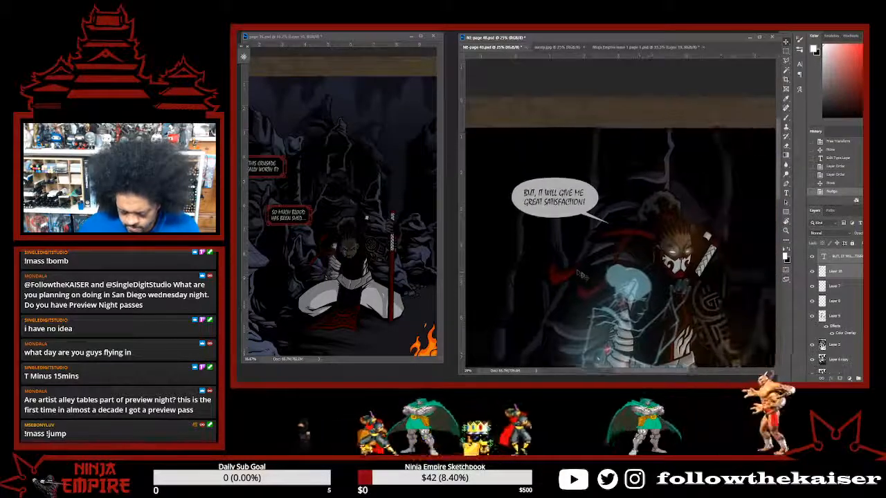
scroll(628, 264, "down", 3)
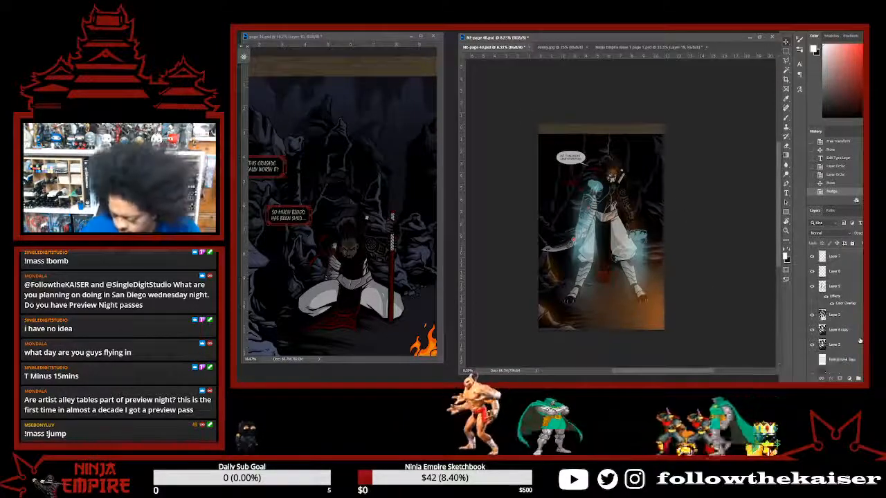
Show the hidden texture layer at the top of page 36's layer stack and copy its entire canvas.
left_click(371, 39)
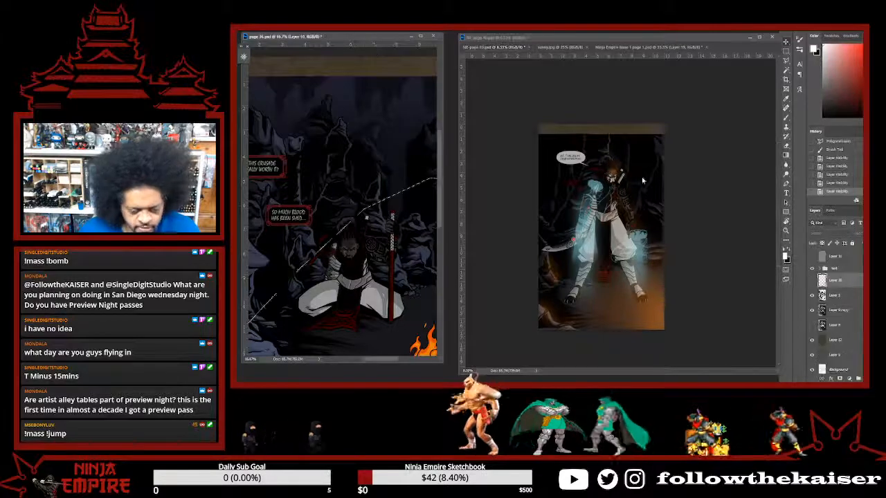
left_click(812, 256)
left_click(833, 256)
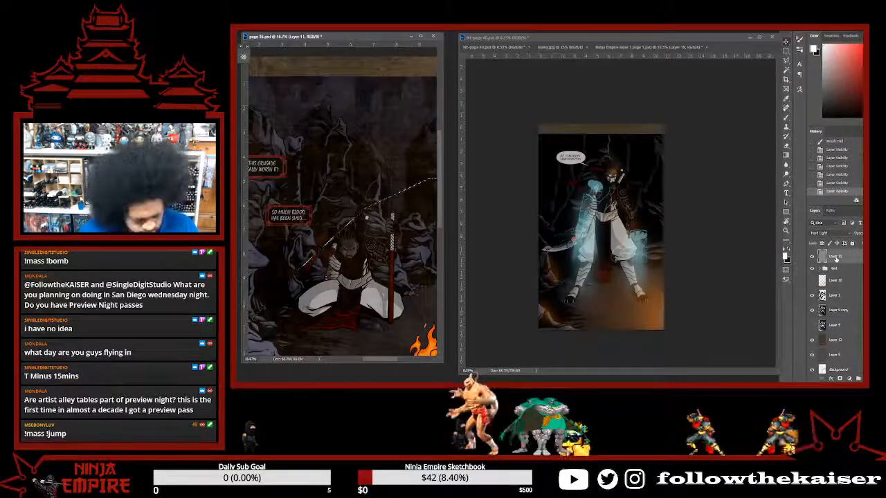
key("ctrl+a")
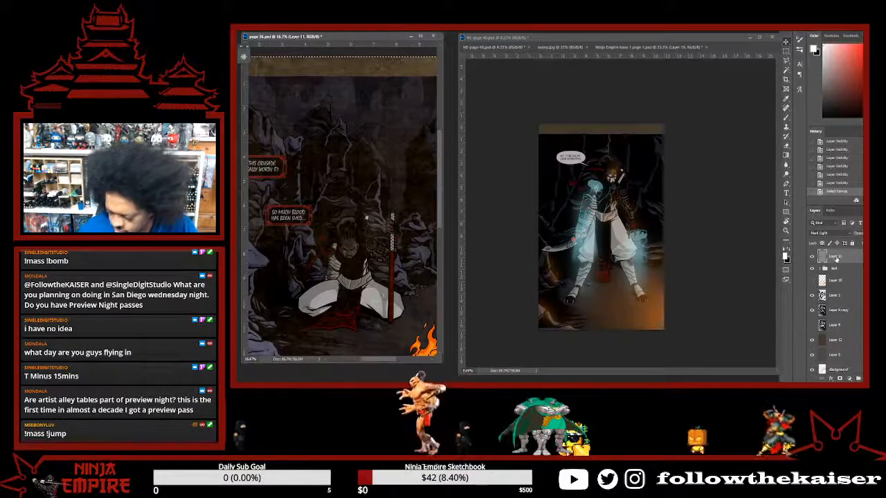
Paste the texture above the caption layer on page 40, blended as Hard Light at 50% opacity.
left_click(498, 56)
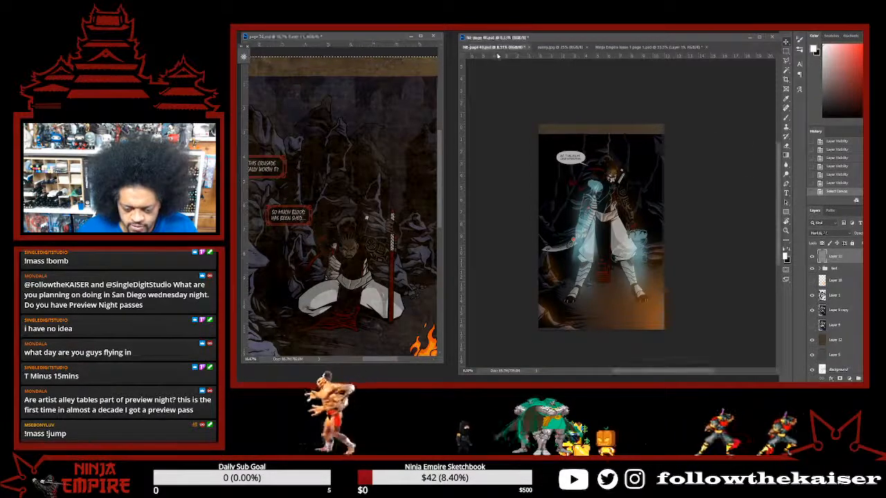
left_click(848, 257)
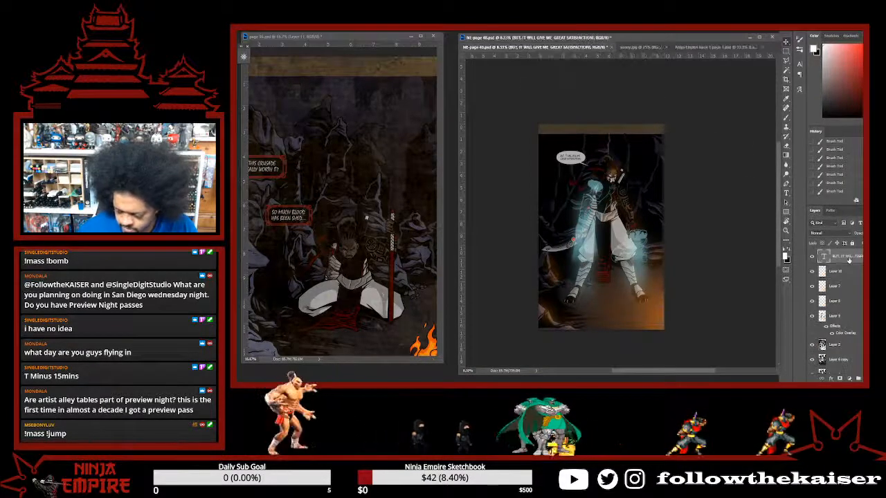
key("ctrl+v")
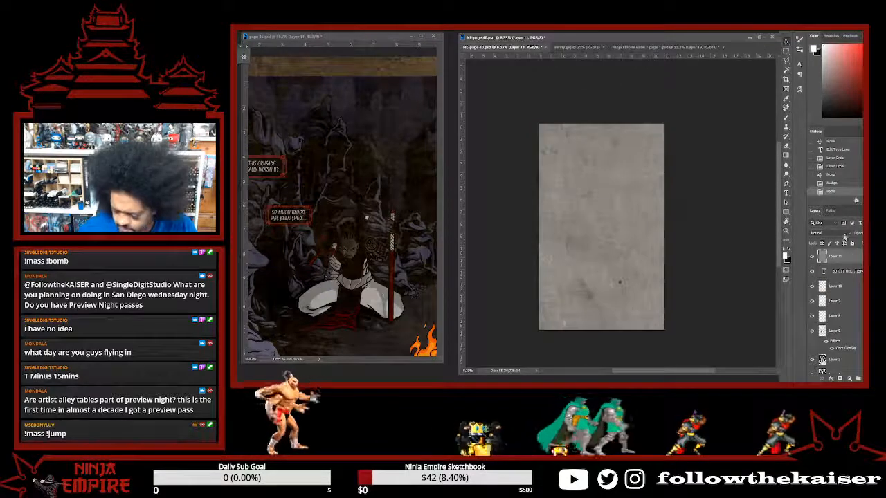
left_click(838, 234)
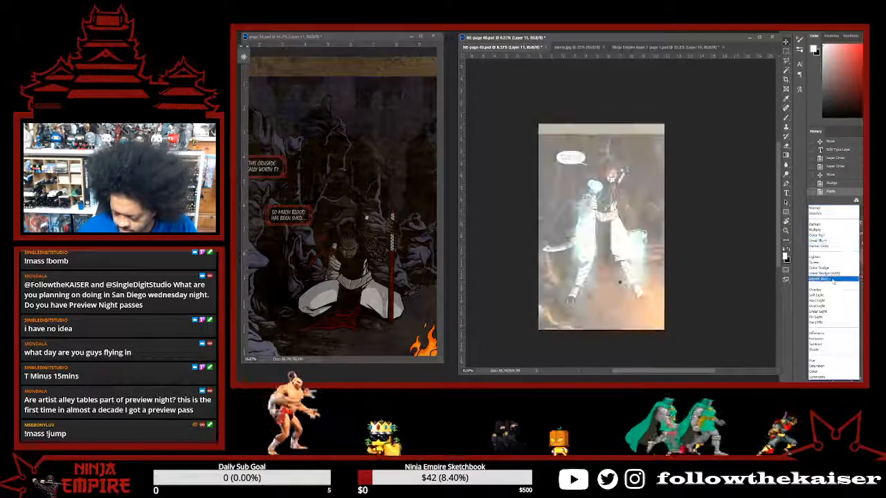
left_click(827, 301)
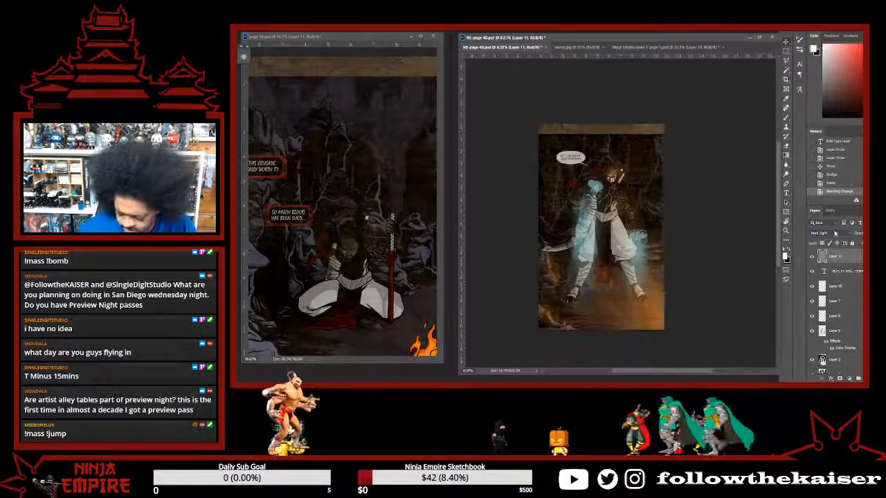
key("5")
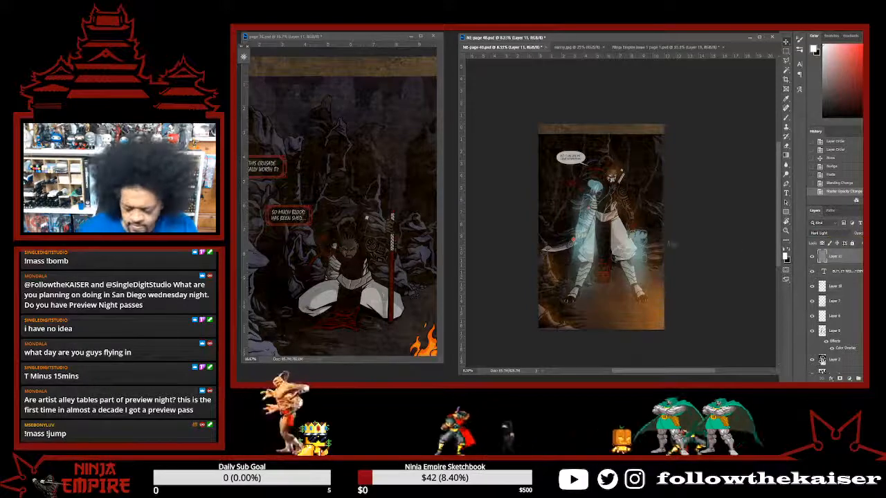
Compare the texture's tone on page 40 with page 36 at several zoom levels, clearing page 36's selection.
scroll(617, 251, "up", 2)
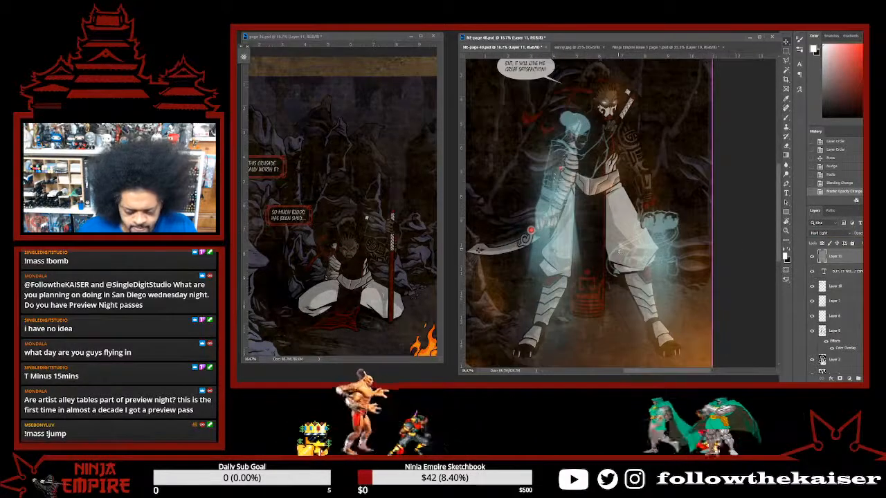
left_click_drag(606, 258, 636, 239)
left_click(408, 267)
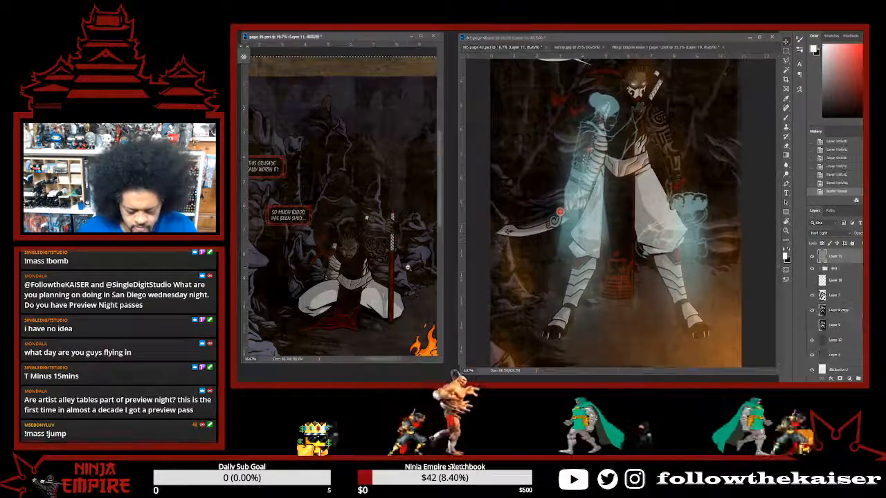
scroll(408, 267, "down", 1)
scroll(408, 267, "down", 2)
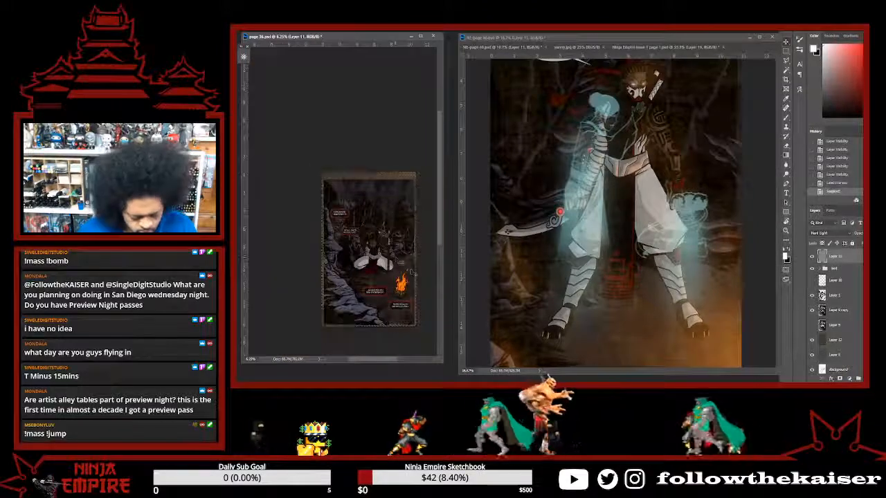
left_click(613, 279)
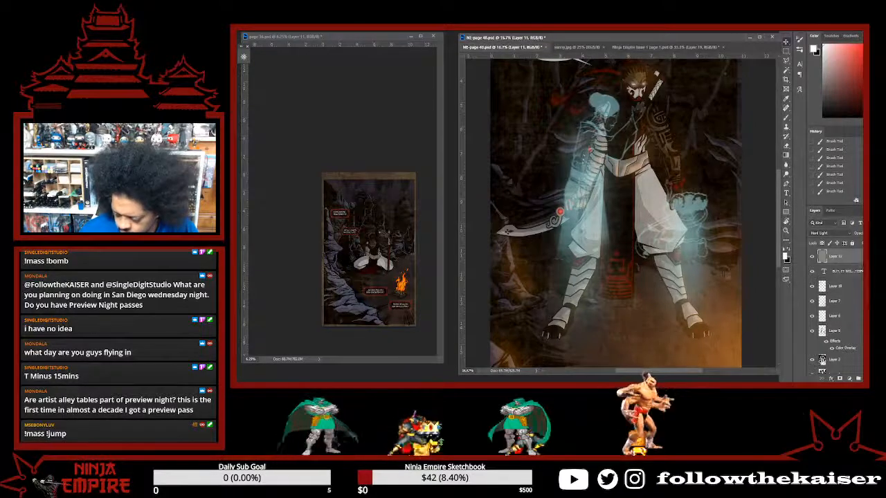
left_click(374, 232)
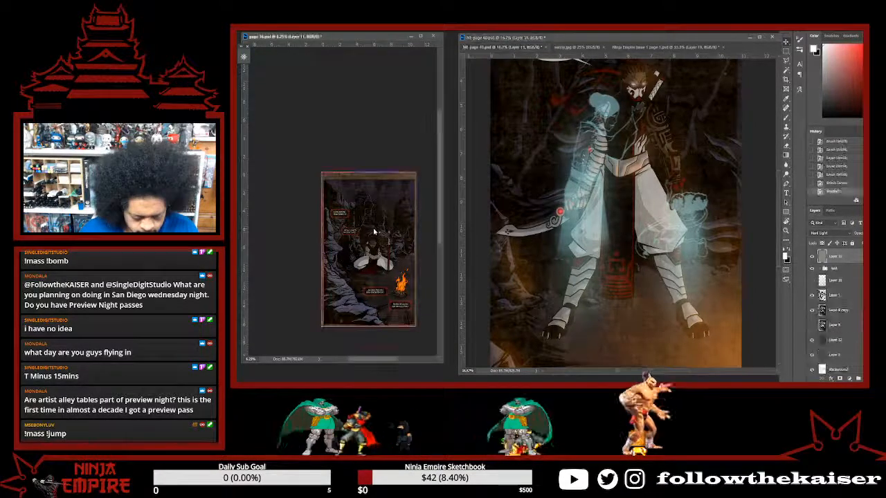
scroll(373, 232, "up", 3)
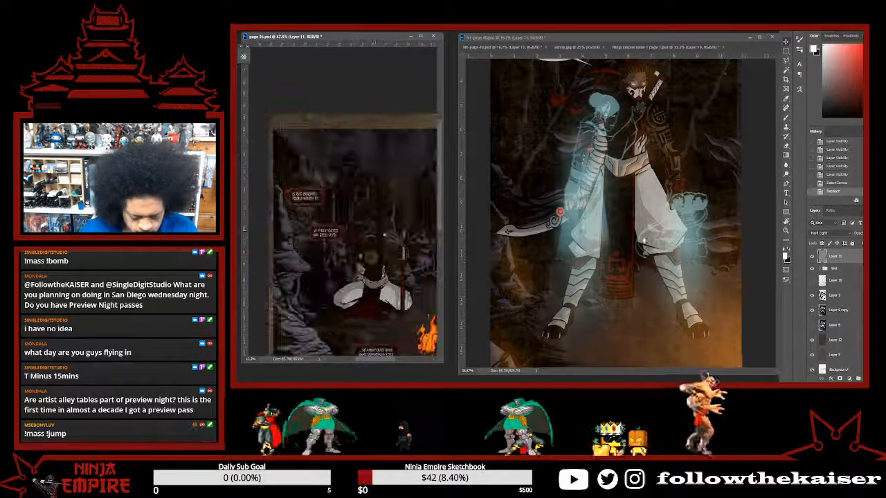
left_click(640, 237)
scroll(640, 237, "down", 2)
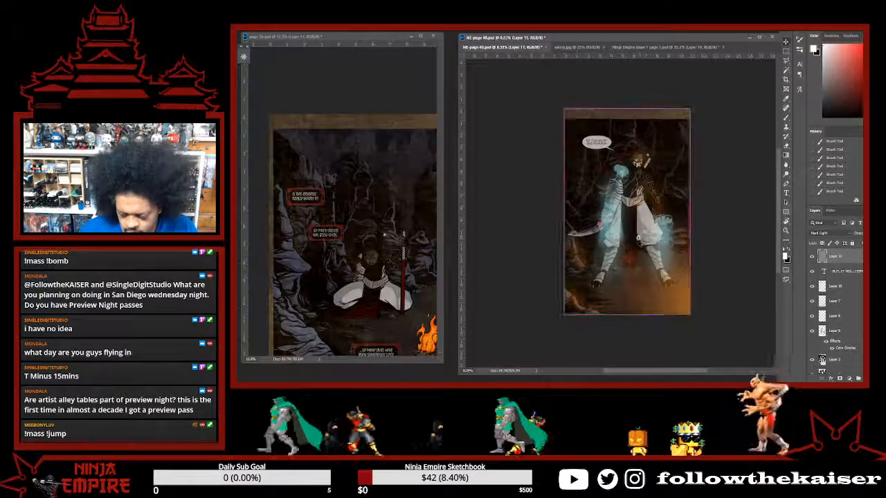
scroll(640, 239, "up", 1)
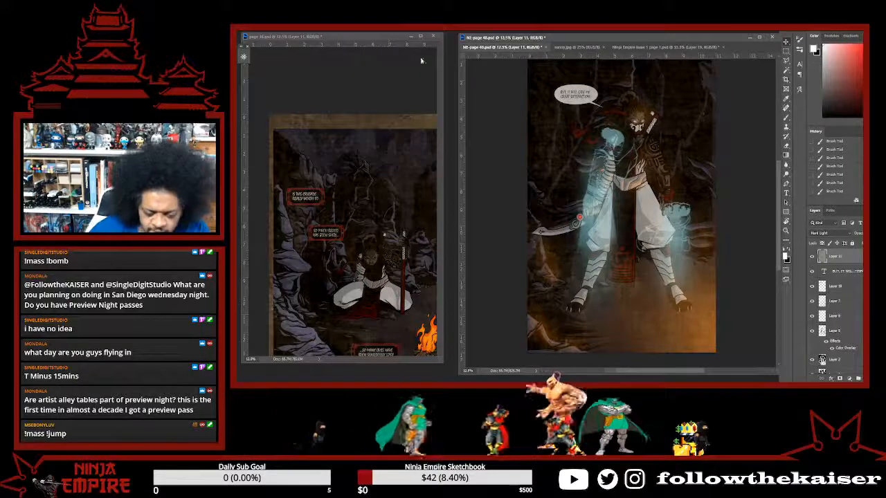
Show the hidden fire glow layer beneath the text group on page 36 and compare it with page 40.
left_click(373, 37)
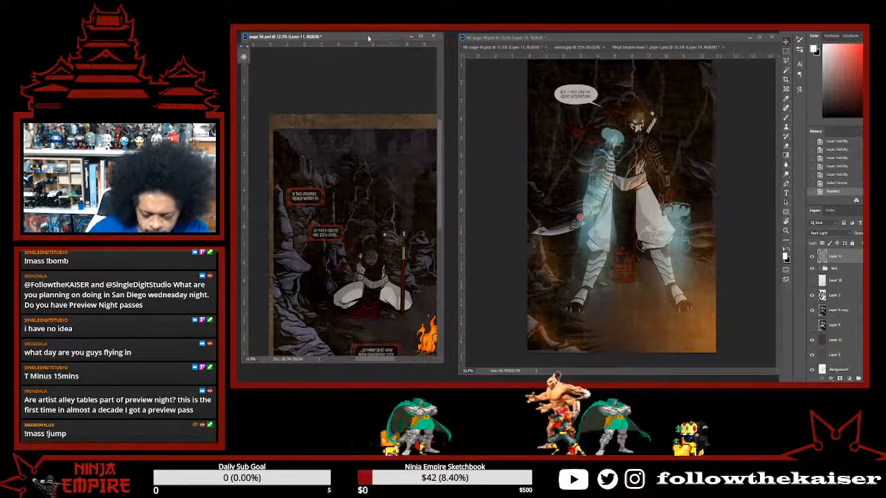
left_click(812, 280)
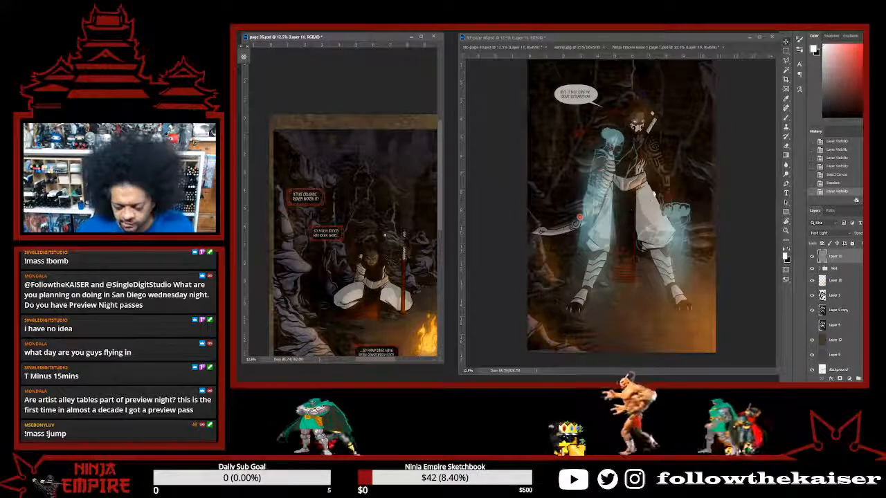
scroll(623, 202, "down", 2)
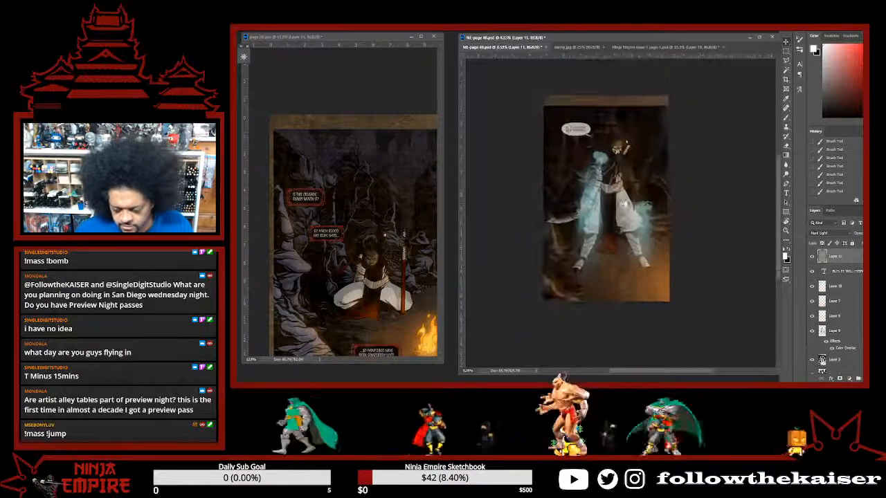
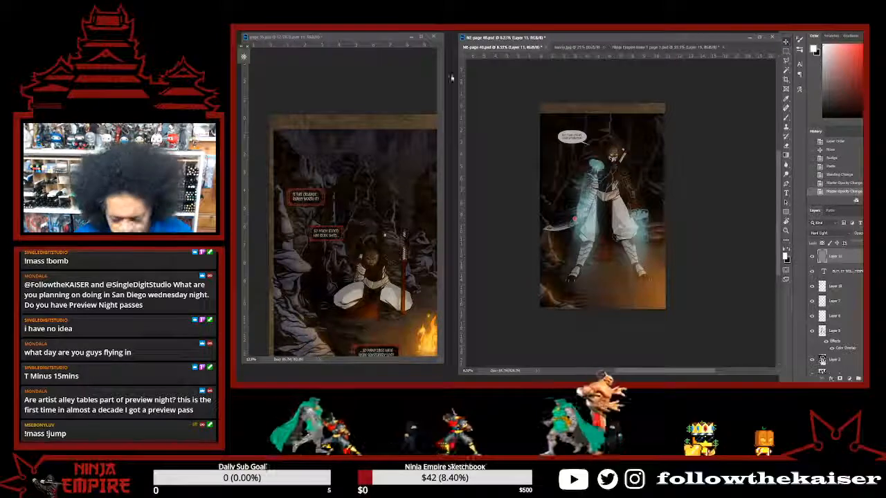
Select the top texture layer of Ninja Empire issue 1 page 1, examine the whole page, and undo the accidental move.
left_click(650, 48)
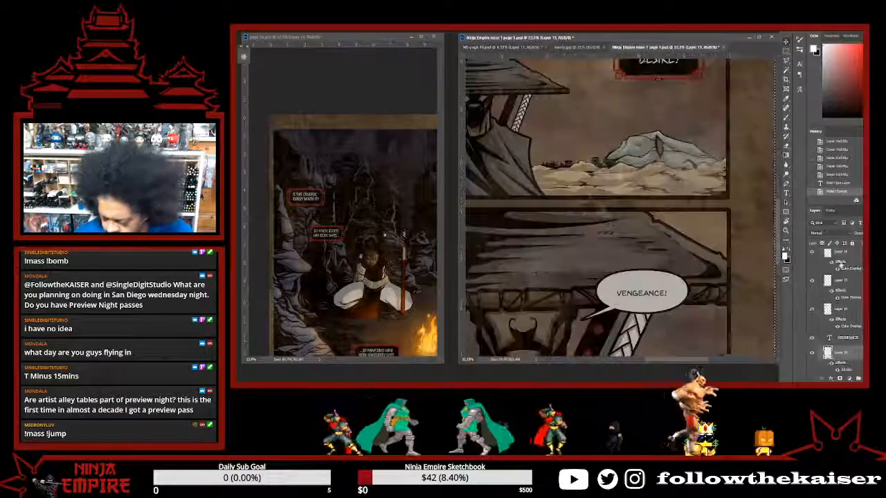
left_click(856, 255)
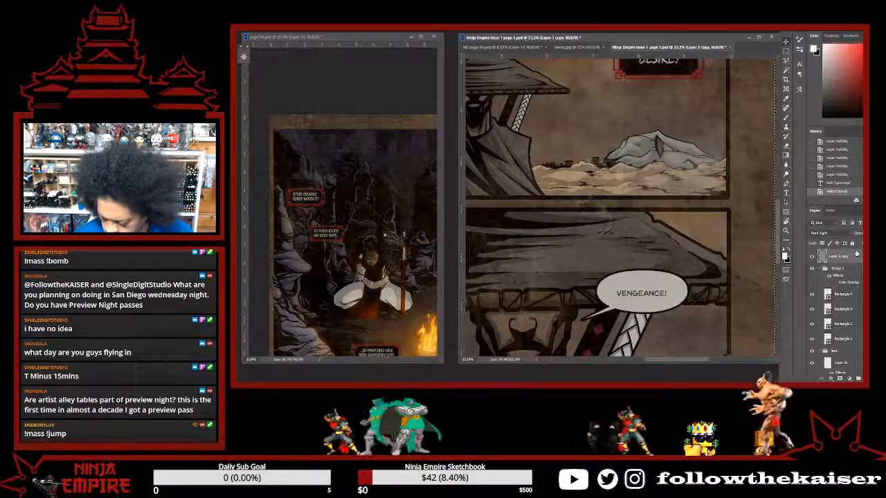
scroll(600, 255, "down", 4)
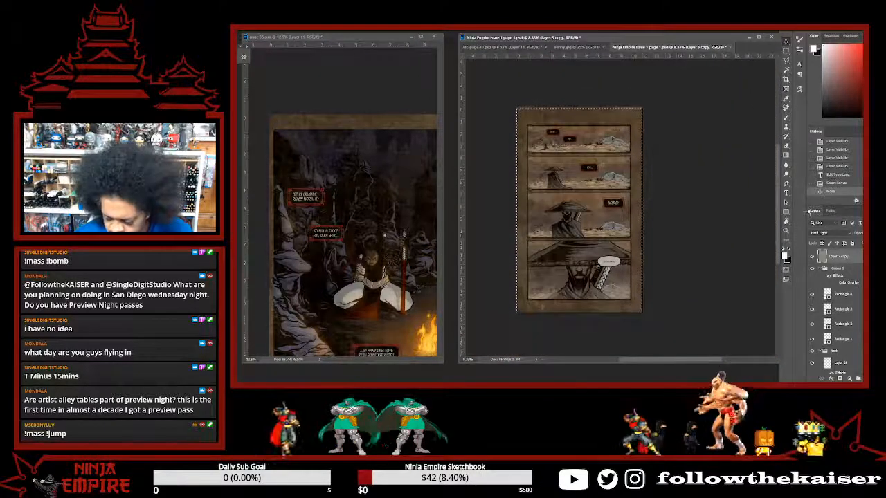
key("ctrl+z")
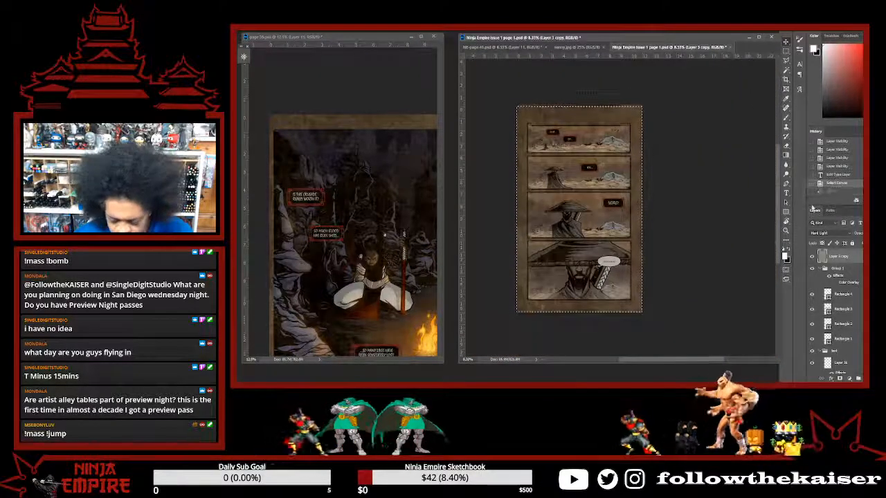
Return to page 40 and save the Photoshop document.
left_click(527, 50)
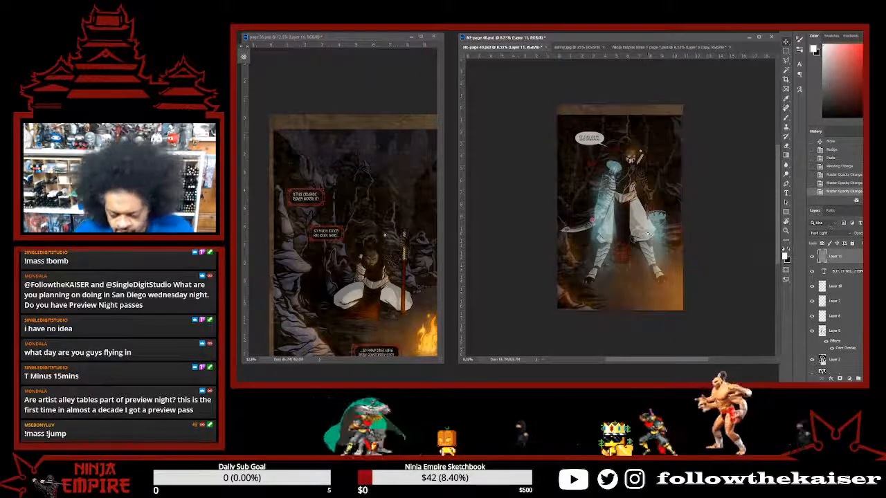
key("ctrl+minus")
key("ctrl+minus")
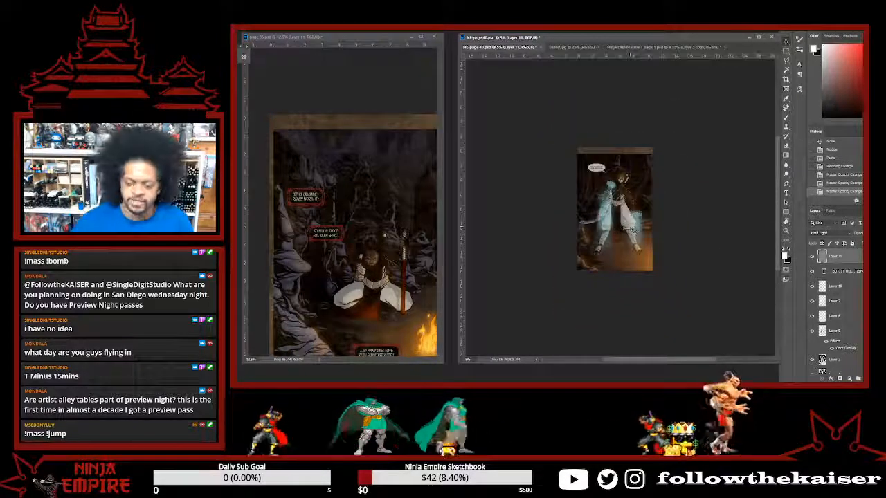
key("ctrl+s")
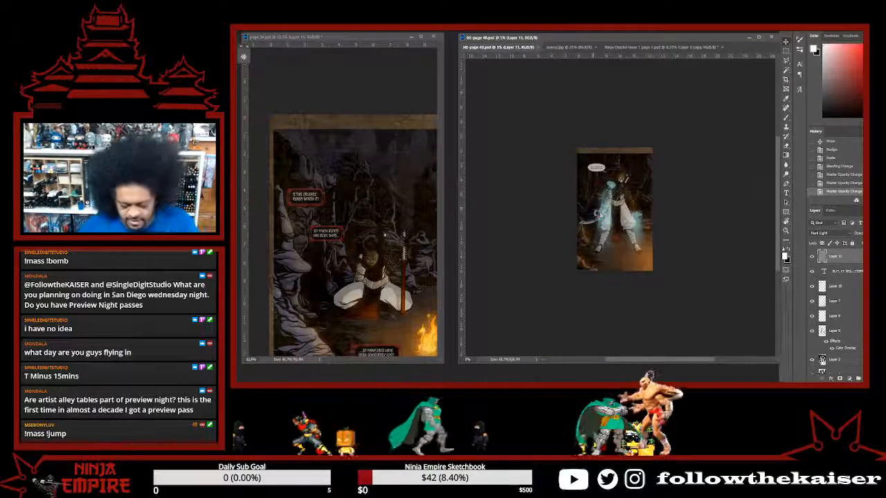
Save a JPEG copy of page 40 as "Full size page 40" in the finished folder, accepting the existing JPEG options.
key("ctrl+shift+s")
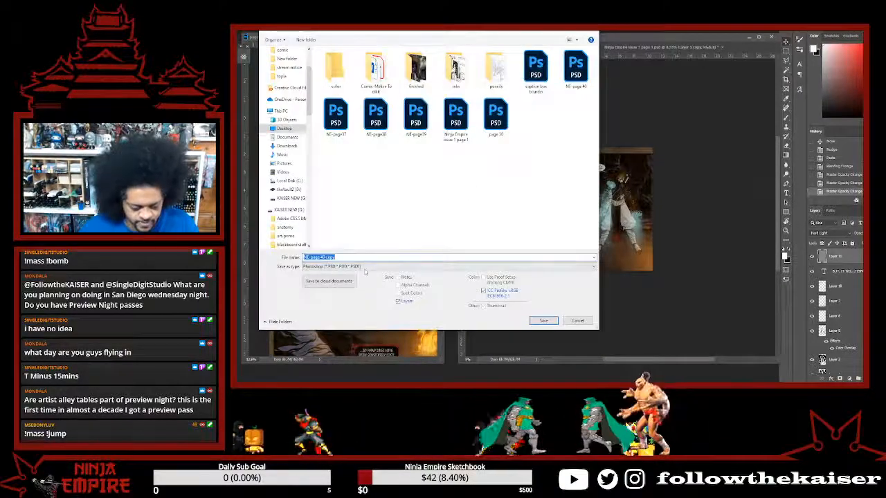
left_click(365, 270)
left_click(357, 316)
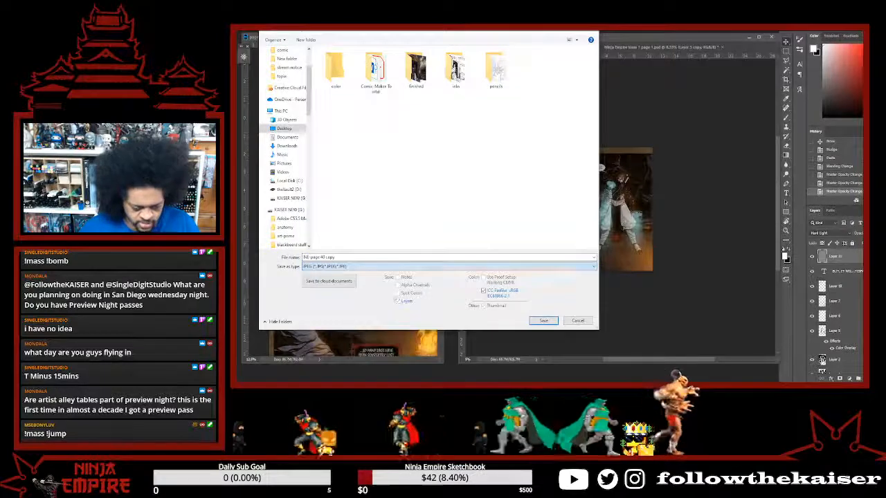
double_click(415, 73)
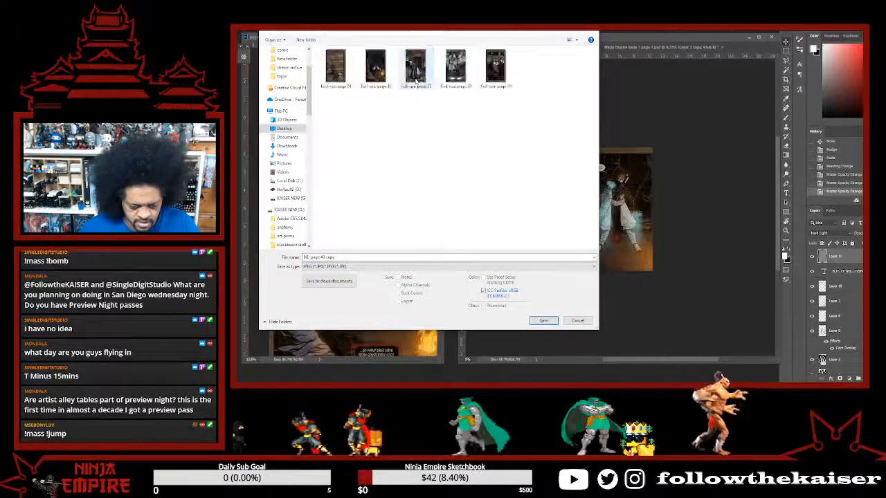
left_click(490, 89)
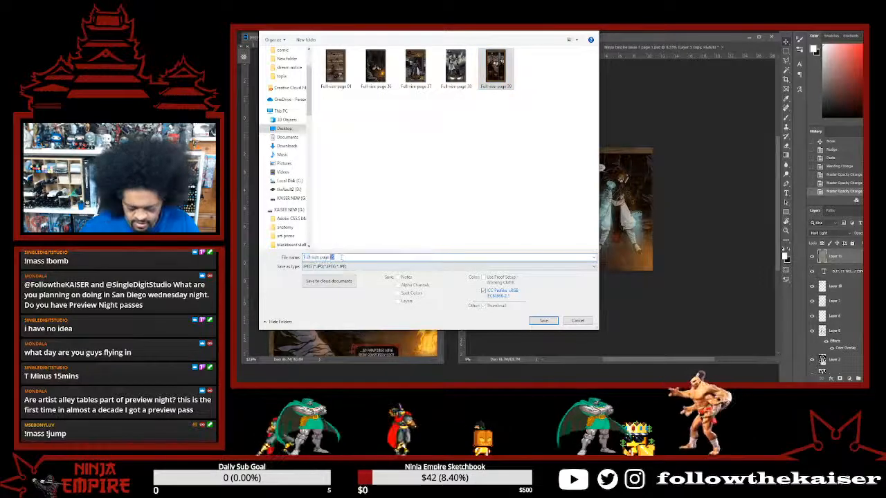
type("40")
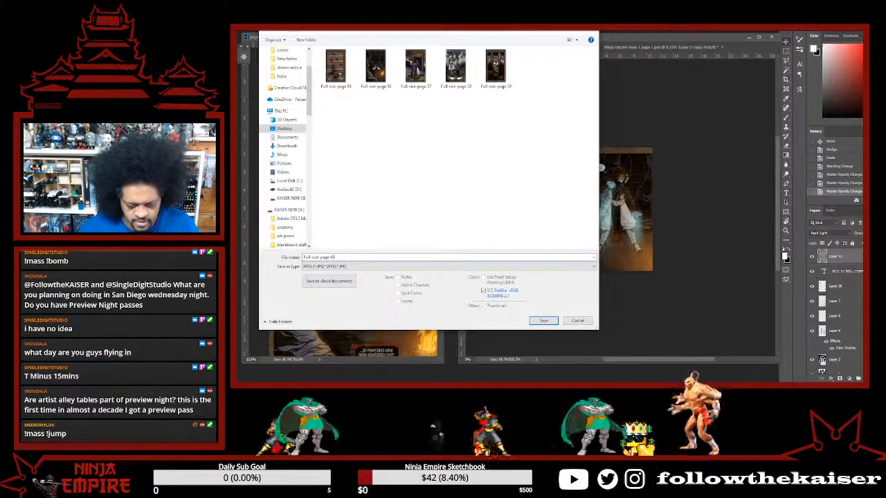
key("Return")
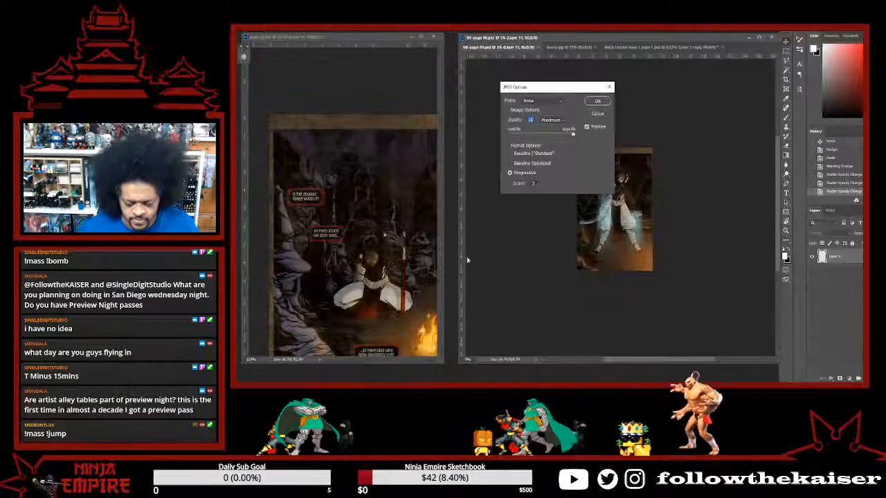
left_click(598, 102)
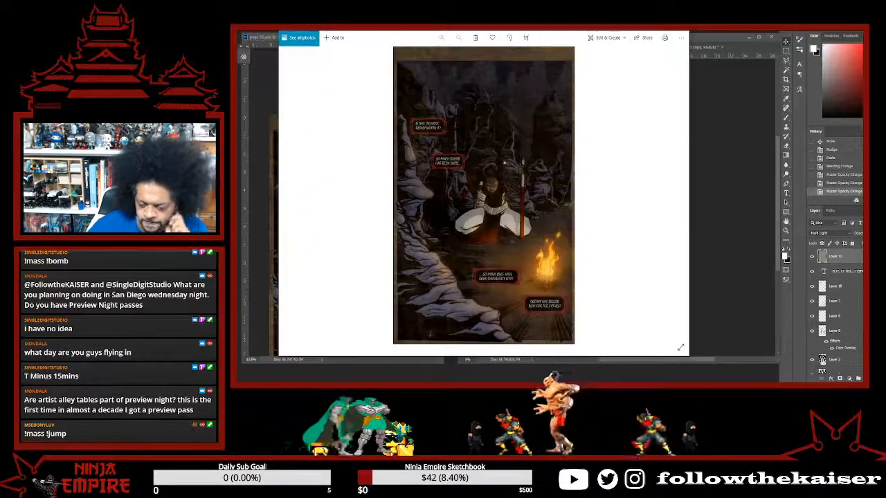
View the finished page images full screen in the photo viewer, from page 36 through page 40.
left_click(680, 347)
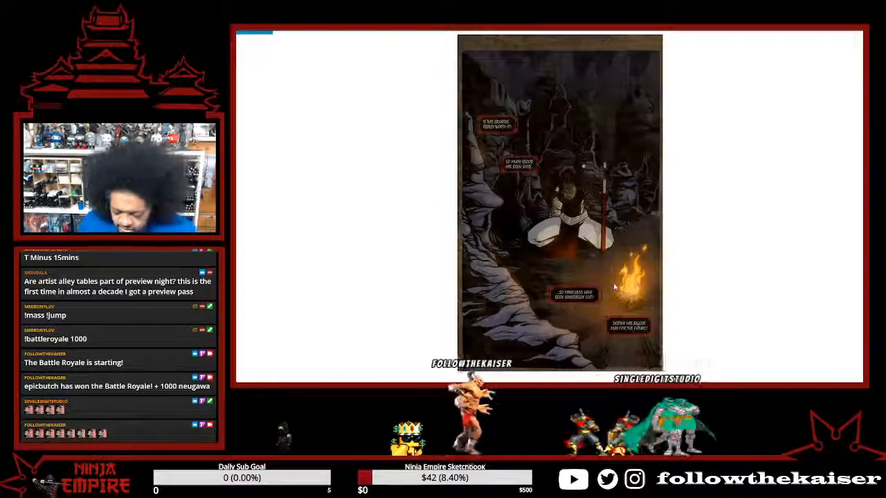
key("Right")
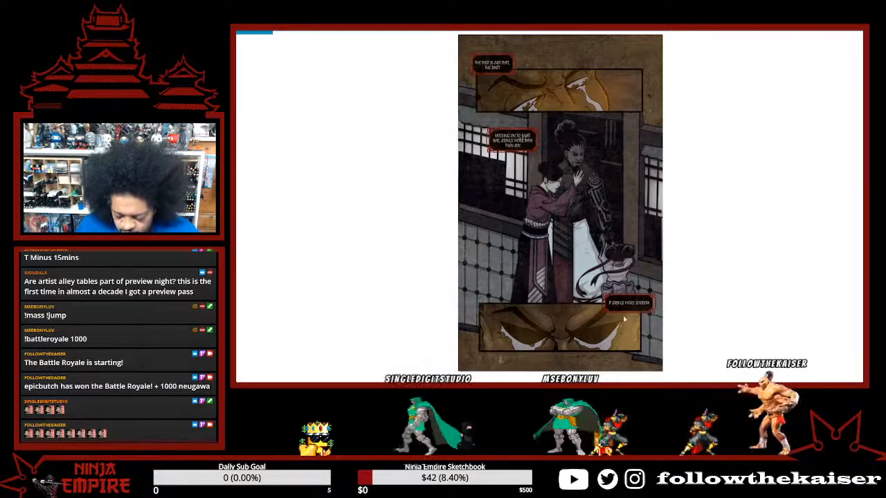
key("Right")
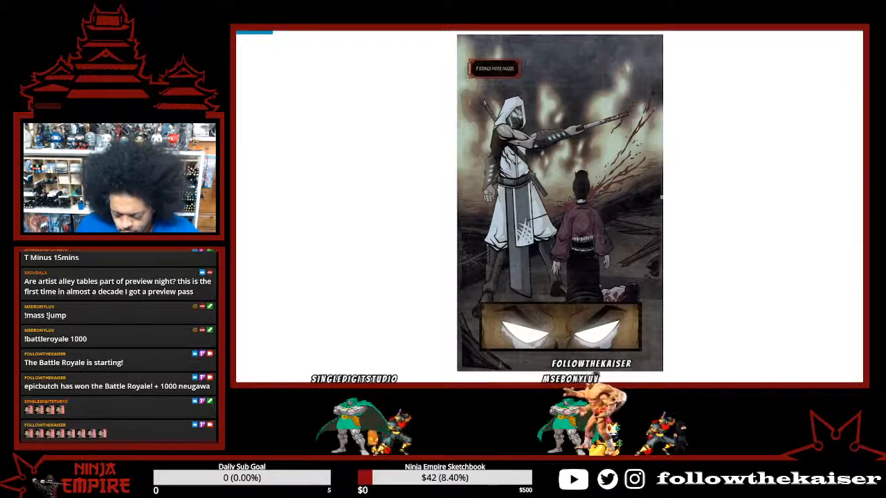
key("Right")
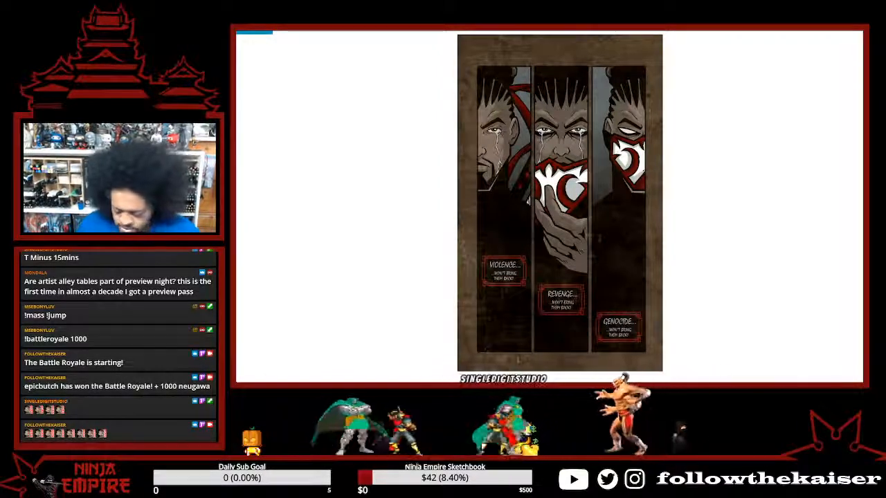
key("Right")
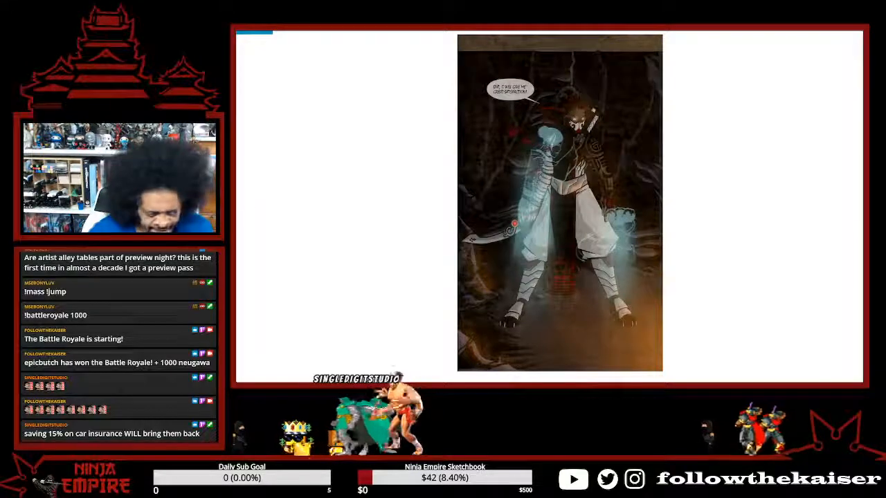
Go back to page 36 in the viewer and reread the finished pages in sequence up to page 40.
left_click(242, 201)
left_click(243, 201)
left_click(242, 201)
left_click(242, 200)
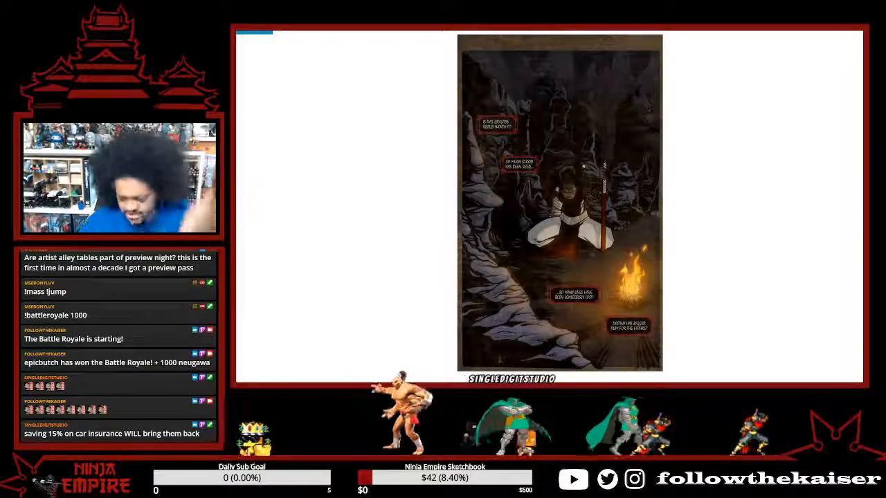
key("Left")
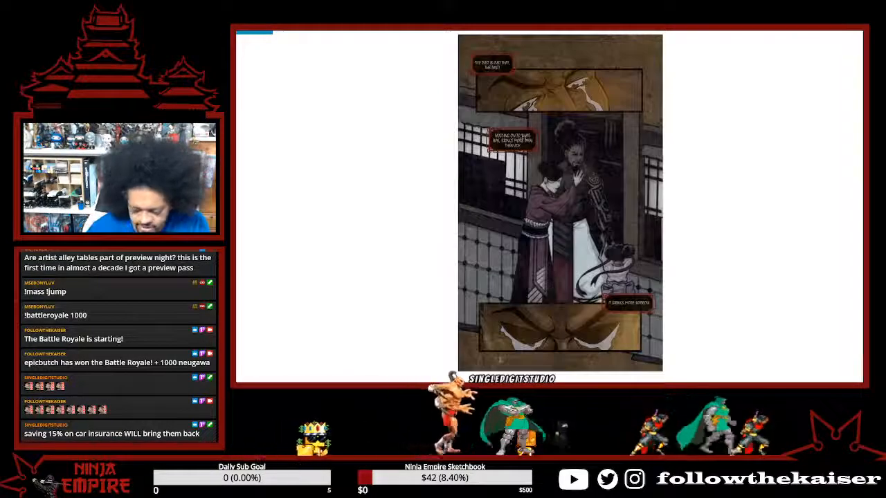
key("Left")
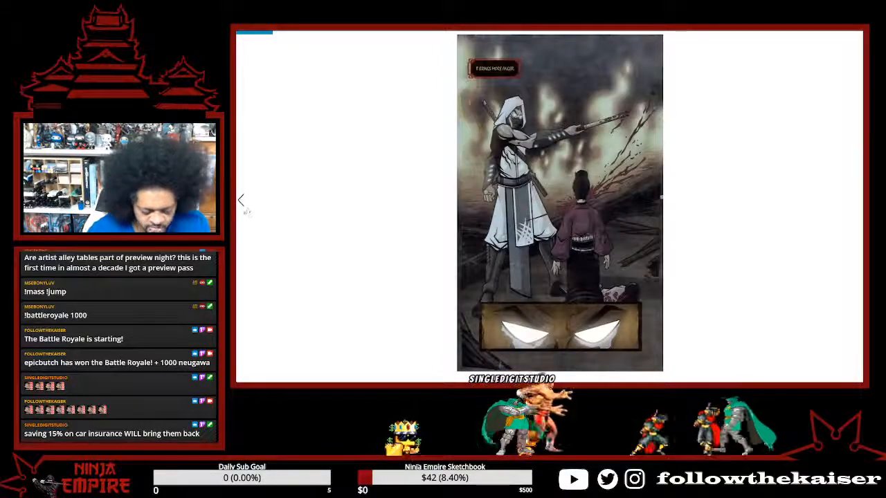
left_click(242, 202)
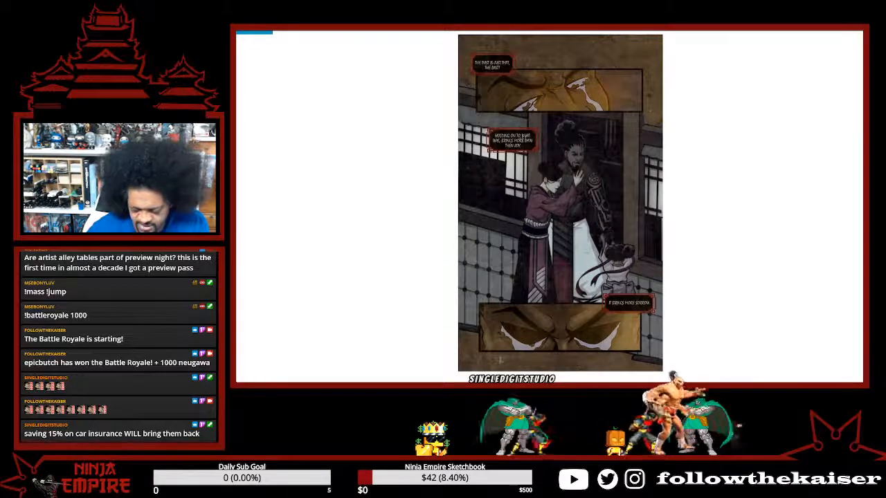
key("Left")
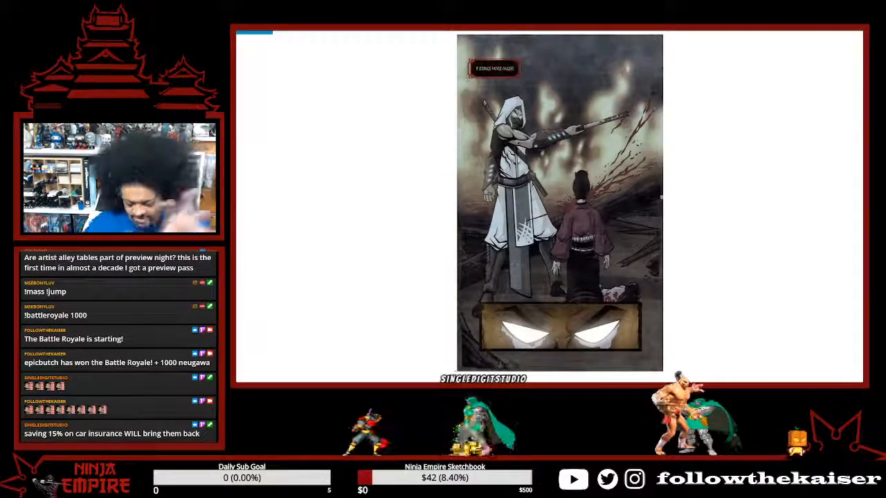
key("Left")
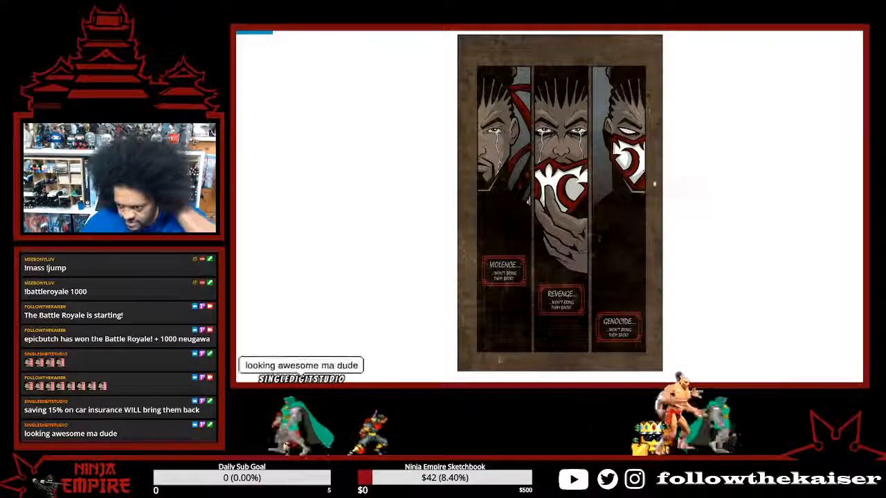
key("Right")
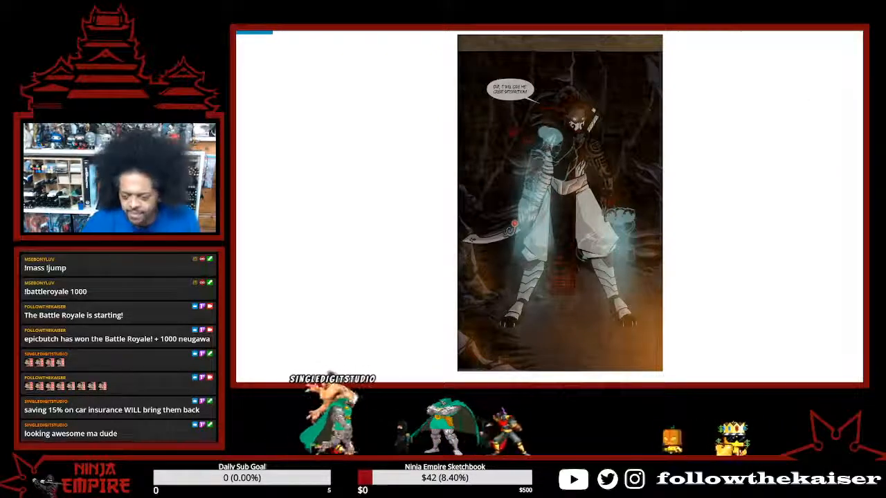
Switch back to Photoshop, compare page 40 with page 36 once more, and close page 40.
key("alt+Tab")
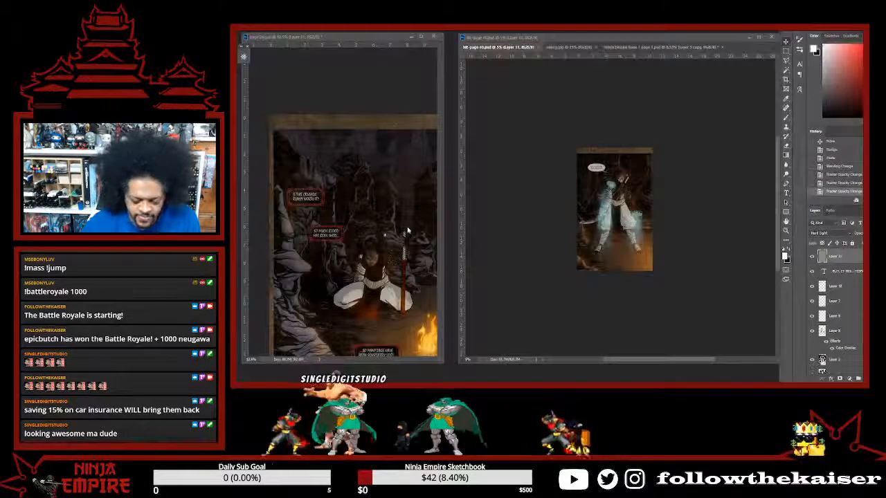
scroll(635, 224, "up", 3)
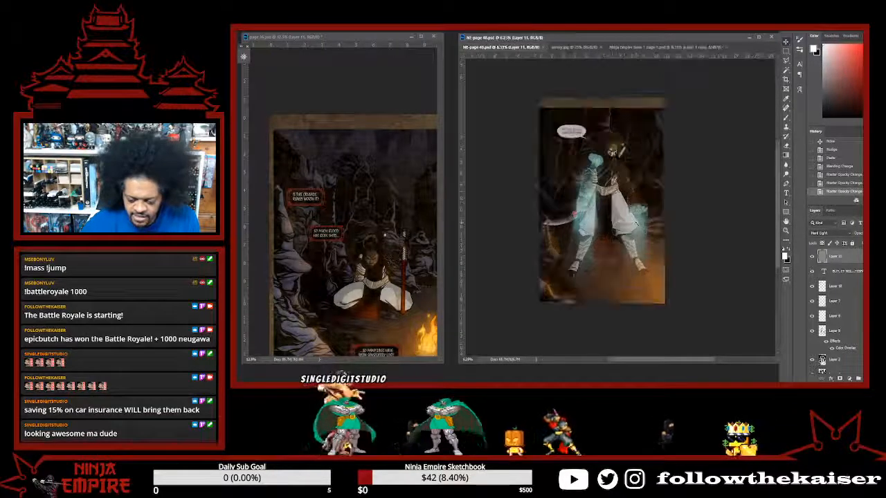
scroll(635, 224, "up", 2)
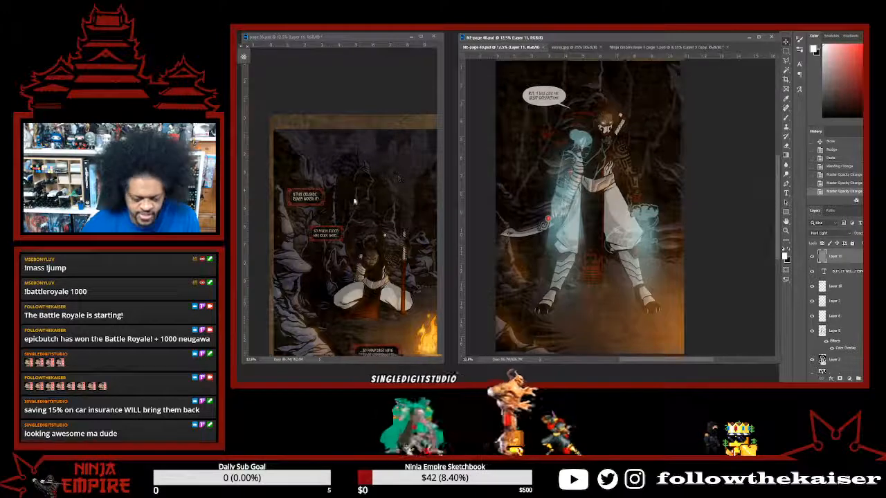
scroll(592, 151, "down", 1)
scroll(598, 152, "up", 1)
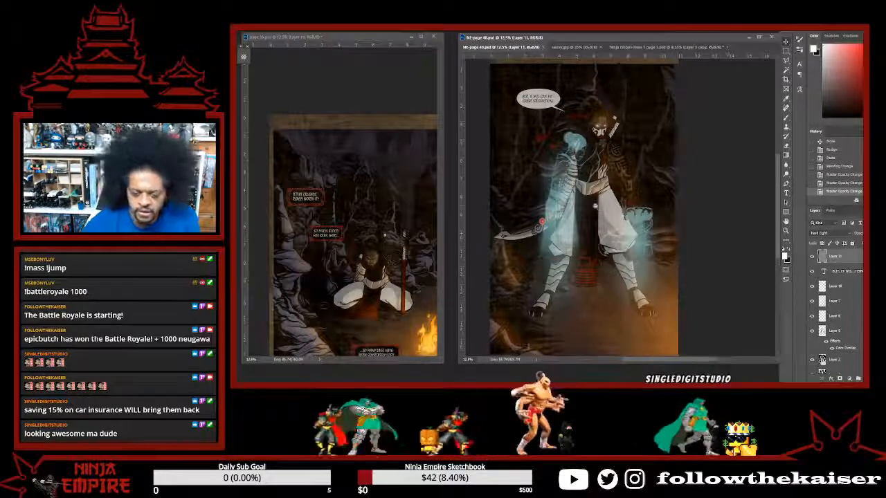
left_click(543, 48)
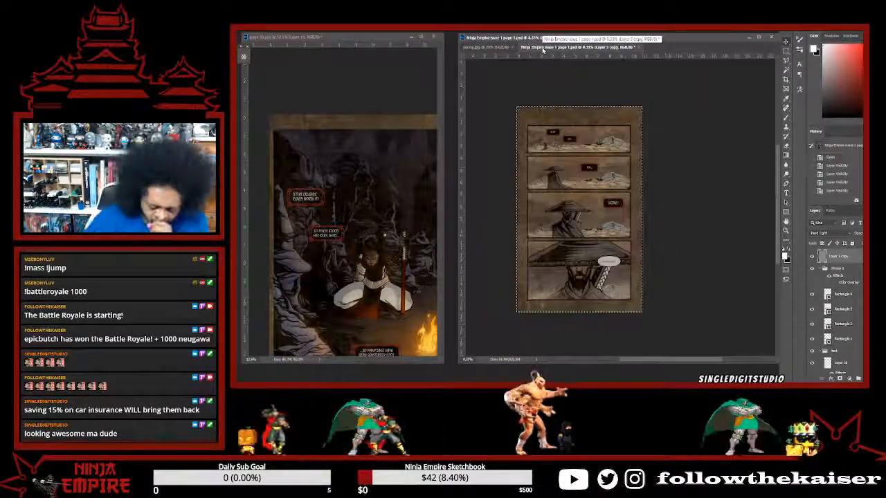
Look over the panels of Ninja Empire issue 1 page 1 and close it without saving its changes.
scroll(593, 216, "up", 2)
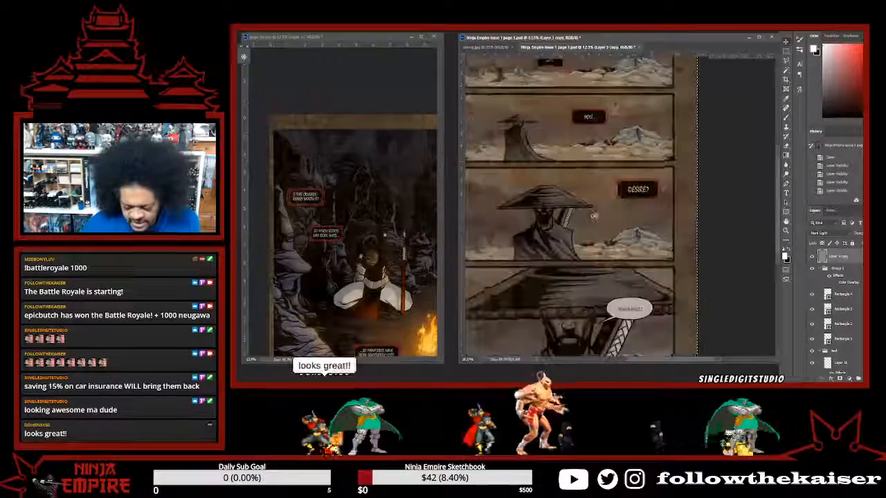
scroll(593, 215, "up", 3)
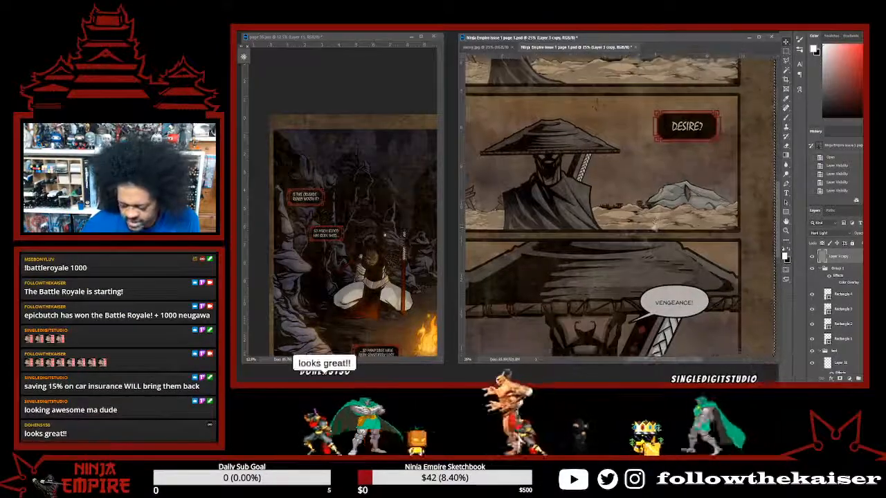
scroll(653, 221, "down", 2)
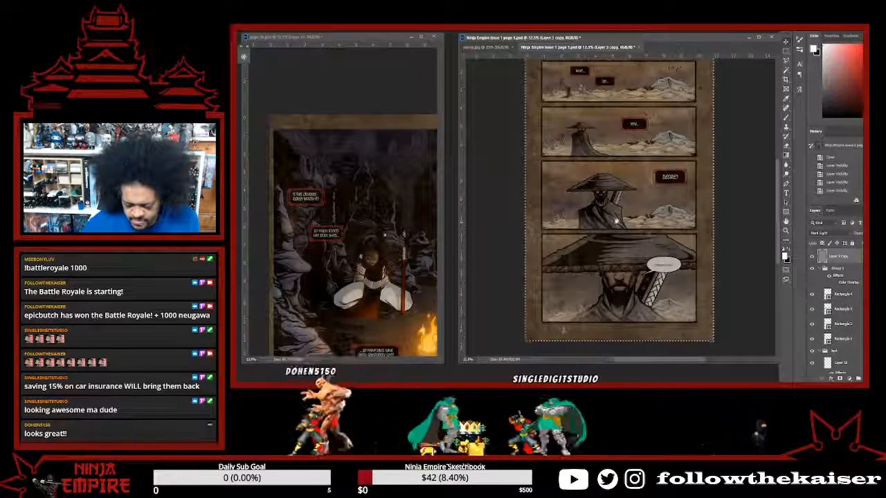
left_click_drag(615, 221, 605, 227)
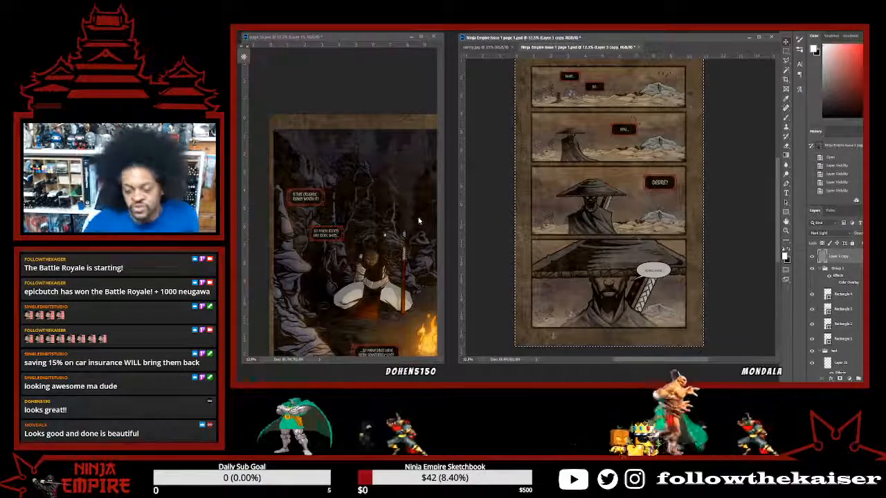
left_click(635, 47)
left_click(557, 149)
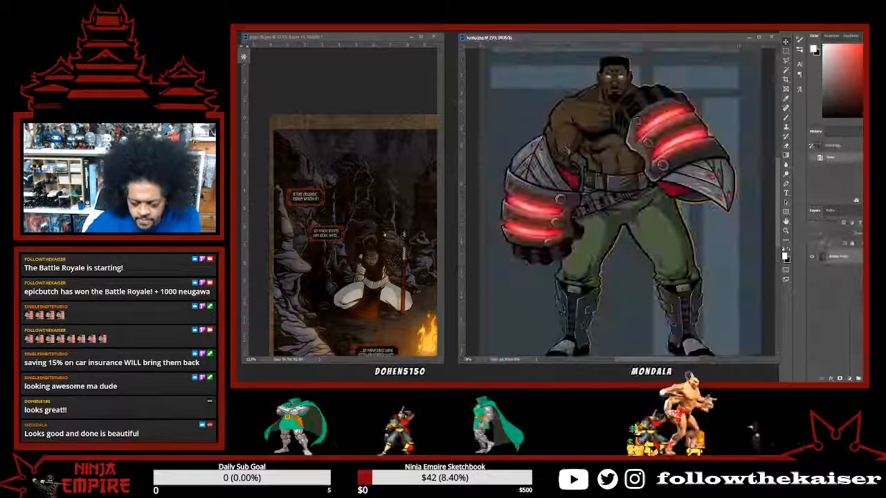
Close page 36 without saving its changes, keeping the character illustration open.
left_click(592, 190, "alt")
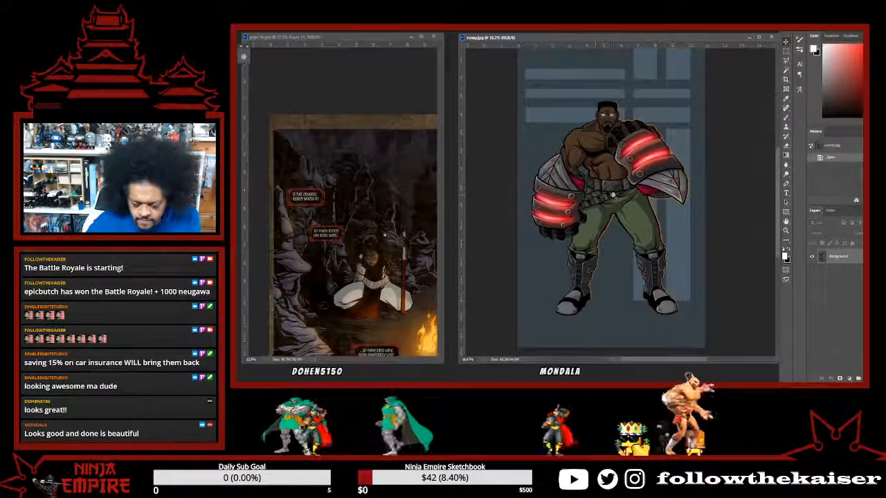
left_click(593, 190, "alt")
left_click(593, 190, "alt")
mouse_move(575, 207)
left_mouse_down()
mouse_move(604, 207)
mouse_move(593, 212)
mouse_move(590, 201)
left_mouse_up()
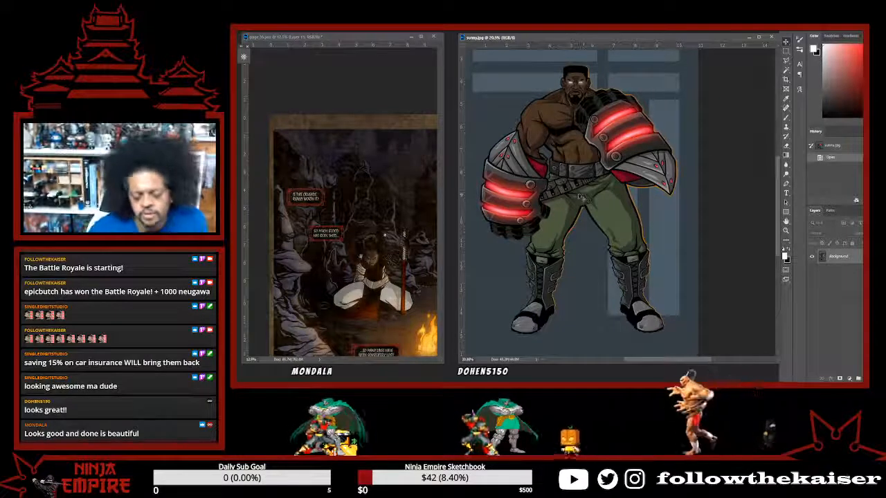
left_click(434, 37)
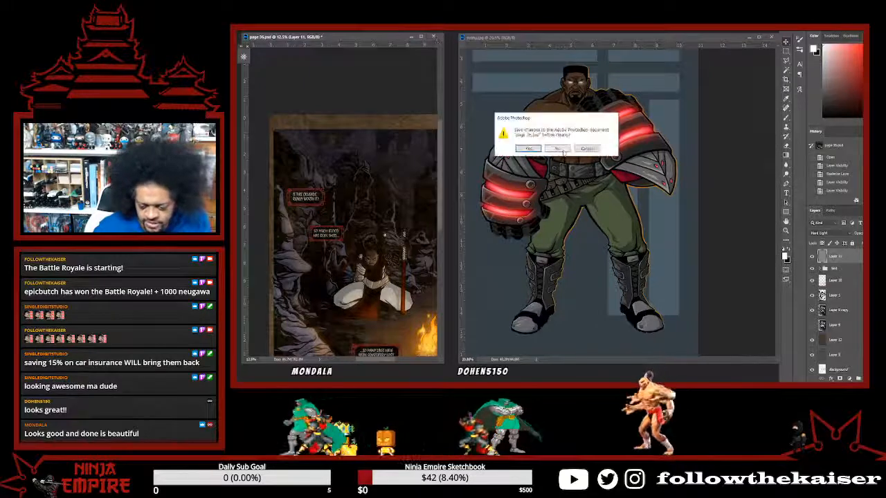
left_click(558, 149)
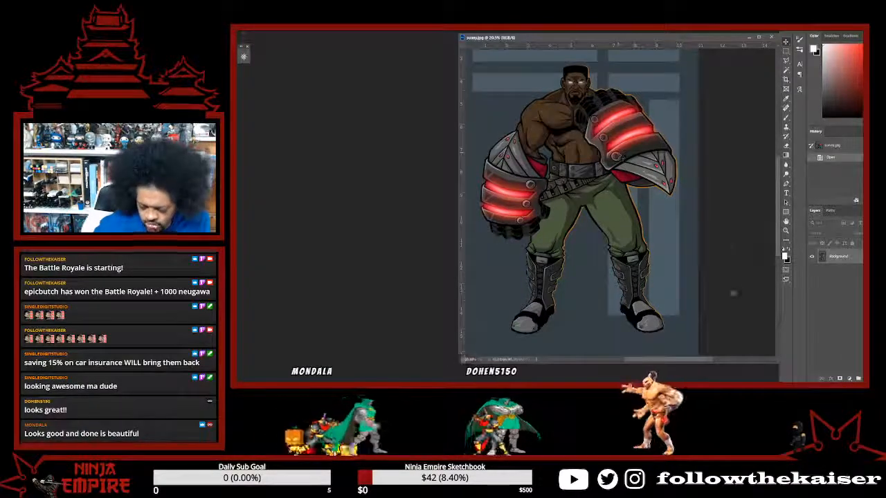